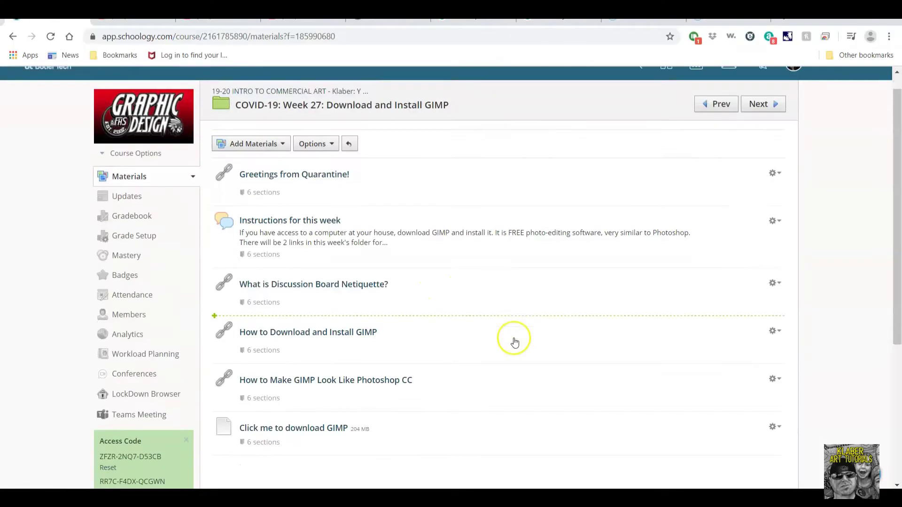
Return to the course materials list and open the 'COVID-19: Week 27: Download and Install GIMP' folder.
{"action": "scroll", "coordinate": [511, 341], "scroll_direction": "down", "scroll_amount": 1}
{"action": "scroll", "coordinate": [322, 240], "scroll_direction": "up", "scroll_amount": 1}
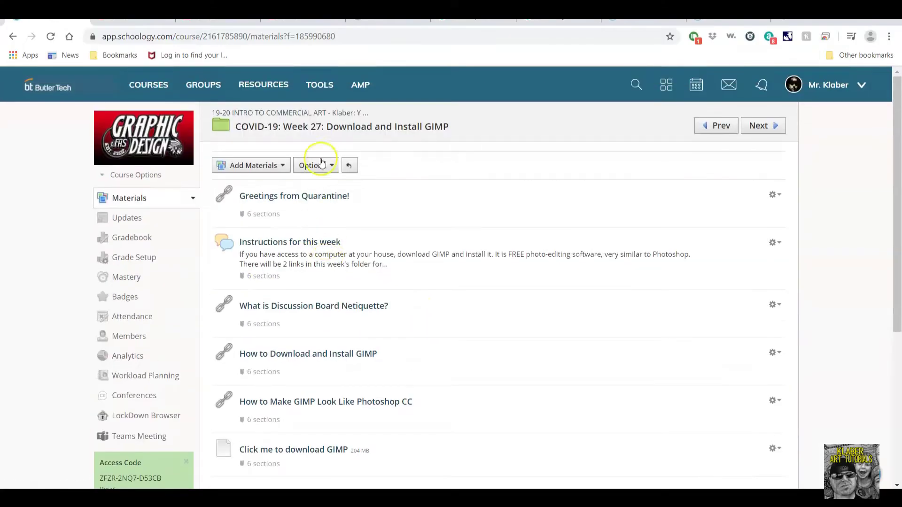
{"action": "left_click", "coordinate": [312, 113]}
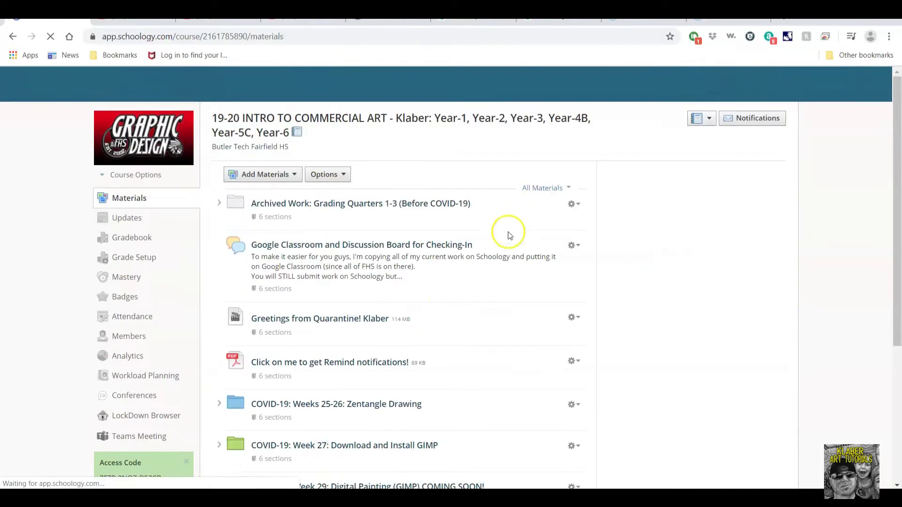
{"action": "scroll", "coordinate": [463, 347], "scroll_direction": "down", "scroll_amount": 1}
{"action": "scroll", "coordinate": [463, 346], "scroll_direction": "up", "scroll_amount": 1}
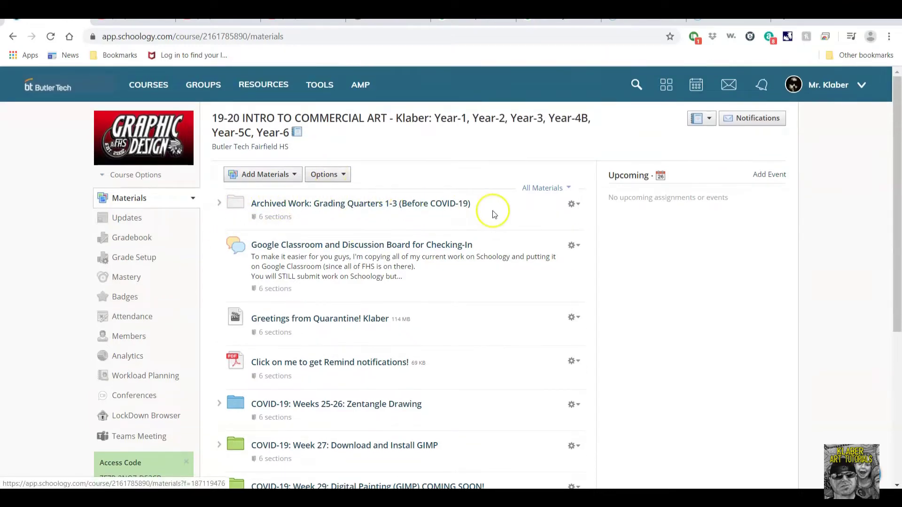
{"action": "scroll", "coordinate": [378, 335], "scroll_direction": "down", "scroll_amount": 2}
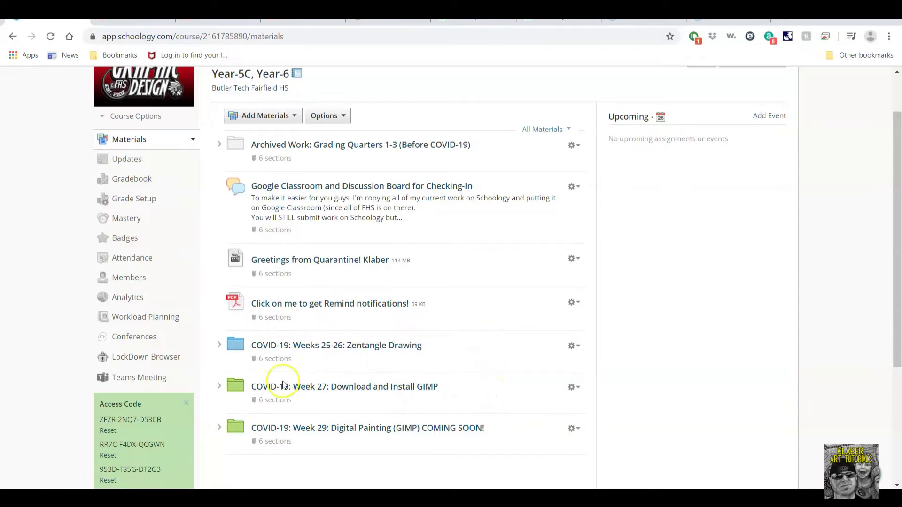
{"action": "left_click", "coordinate": [325, 389]}
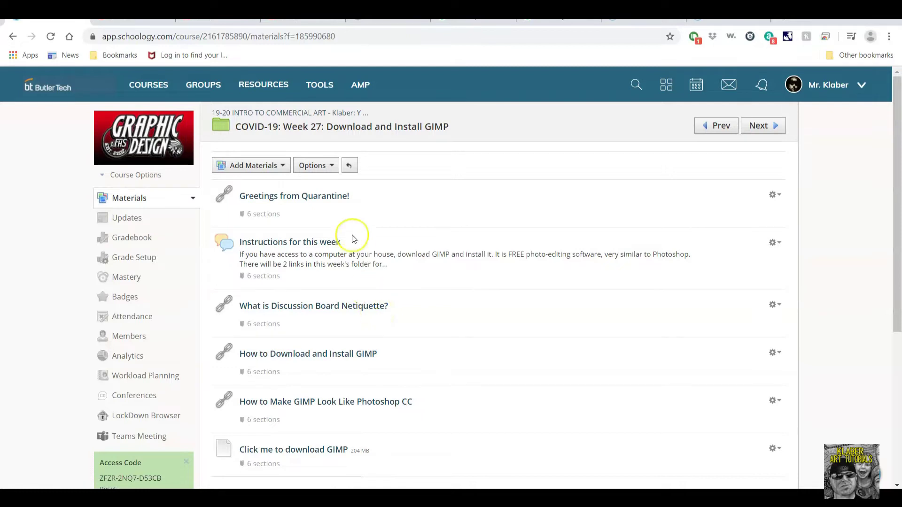
Review the Netiquette, GIMP install and 'Make GIMP 2.10 Look Like Photoshop CC 2020' videos.
{"action": "left_click", "coordinate": [141, 18]}
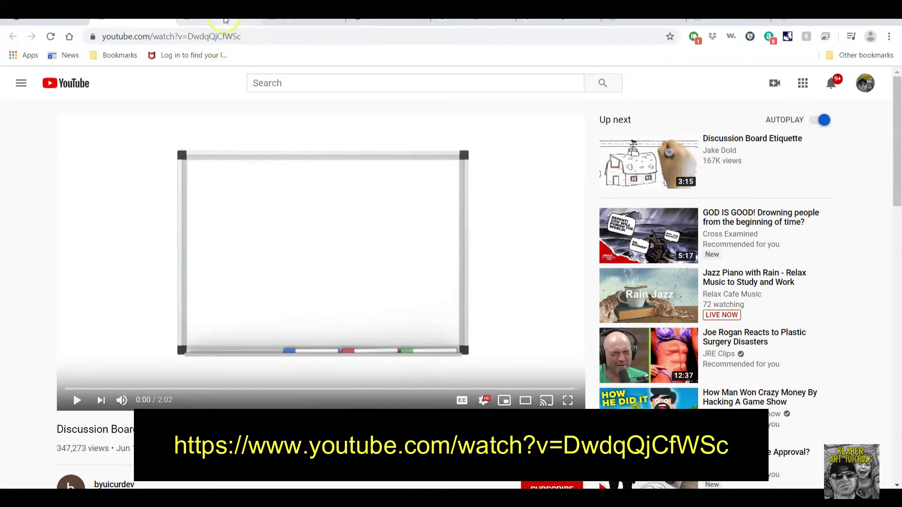
{"action": "left_click", "coordinate": [225, 20]}
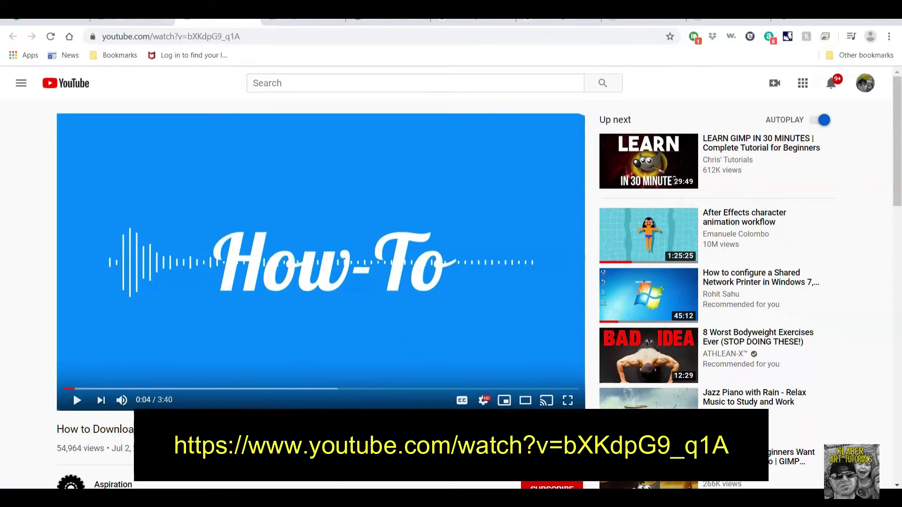
{"action": "left_click", "coordinate": [302, 18]}
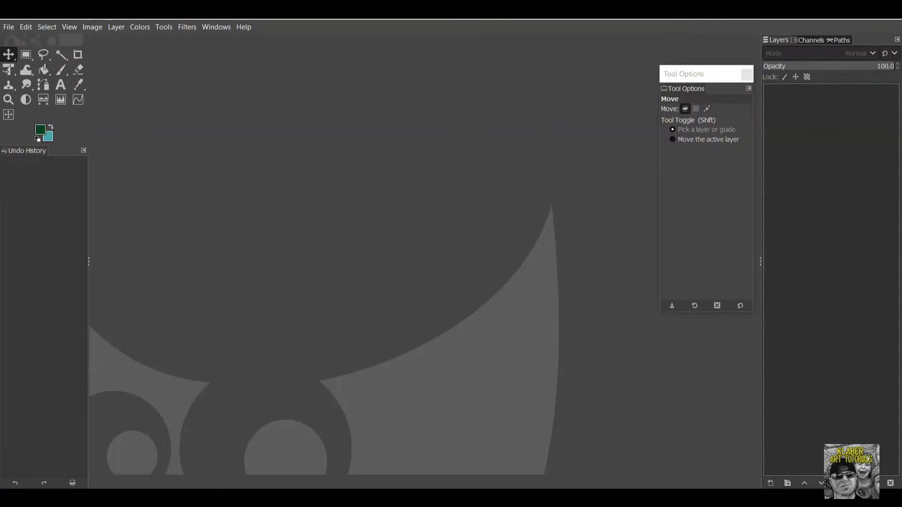
{"action": "key", "text": "alt+Tab"}
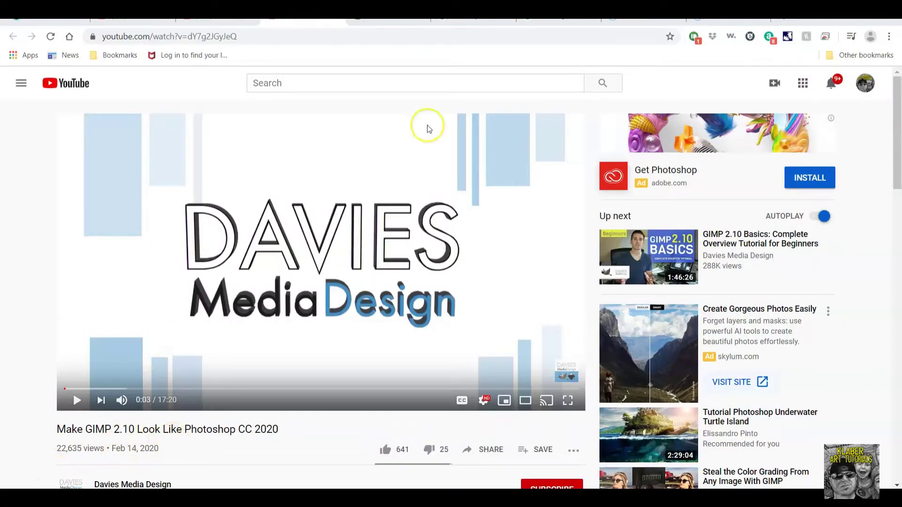
Preview the Unsplash mountain-river photo in landscape nature results, then return to Schoology.
{"action": "left_click", "coordinate": [474, 18]}
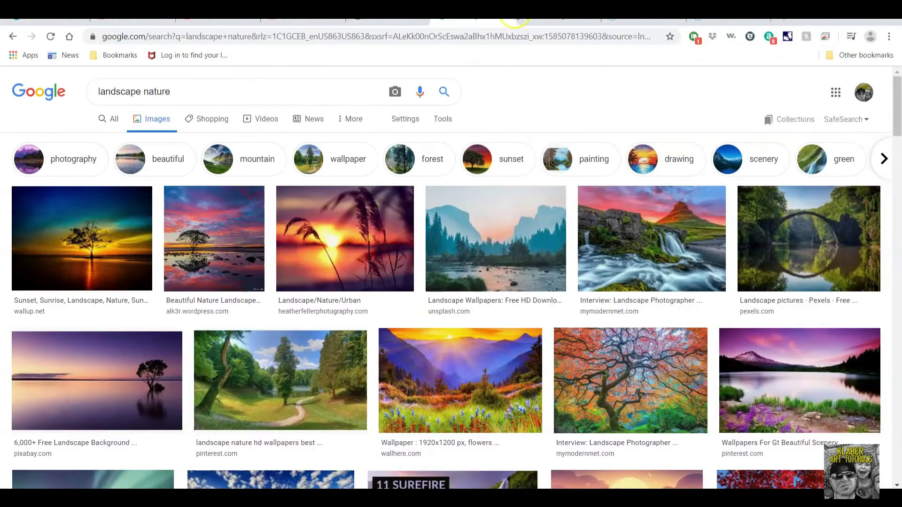
{"action": "left_click", "coordinate": [502, 218]}
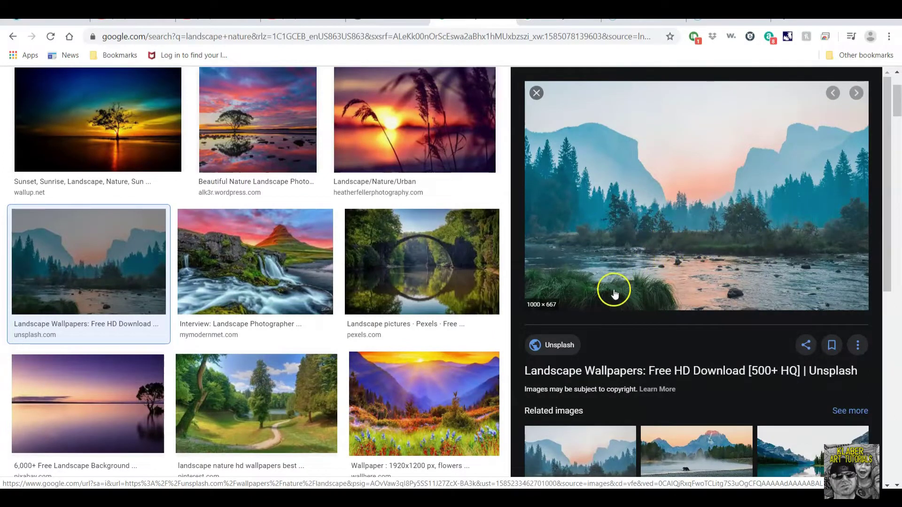
{"action": "left_click", "coordinate": [44, 21]}
{"action": "scroll", "coordinate": [324, 202], "scroll_direction": "down", "scroll_amount": 3}
{"action": "scroll", "coordinate": [315, 179], "scroll_direction": "up", "scroll_amount": 3}
Open the Week 29 Digital Painting folder's preview video on YouTube.
{"action": "left_click", "coordinate": [305, 113]}
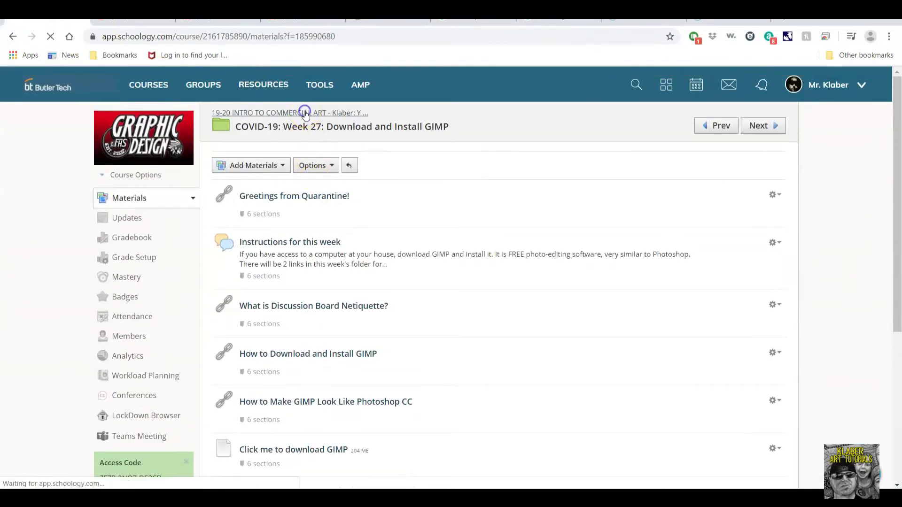
{"action": "scroll", "coordinate": [437, 296], "scroll_direction": "down", "scroll_amount": 5}
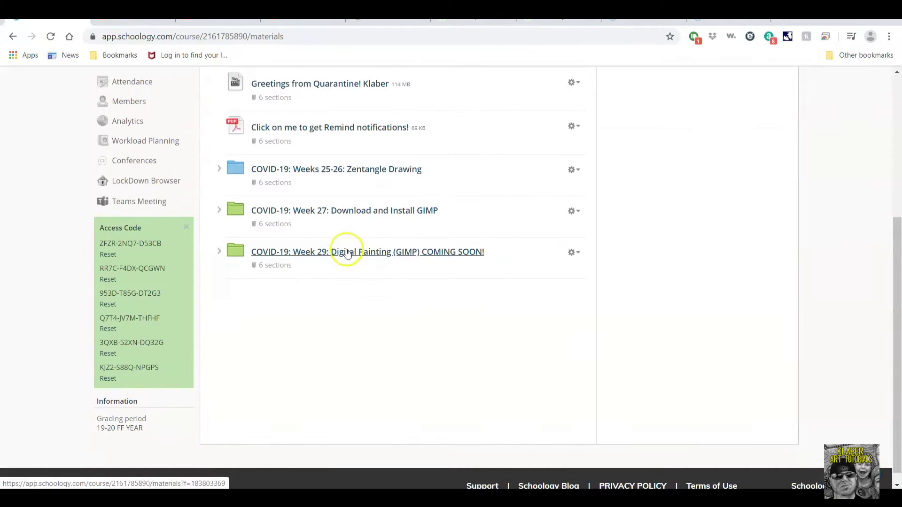
{"action": "left_click", "coordinate": [444, 252]}
{"action": "left_click", "coordinate": [320, 196]}
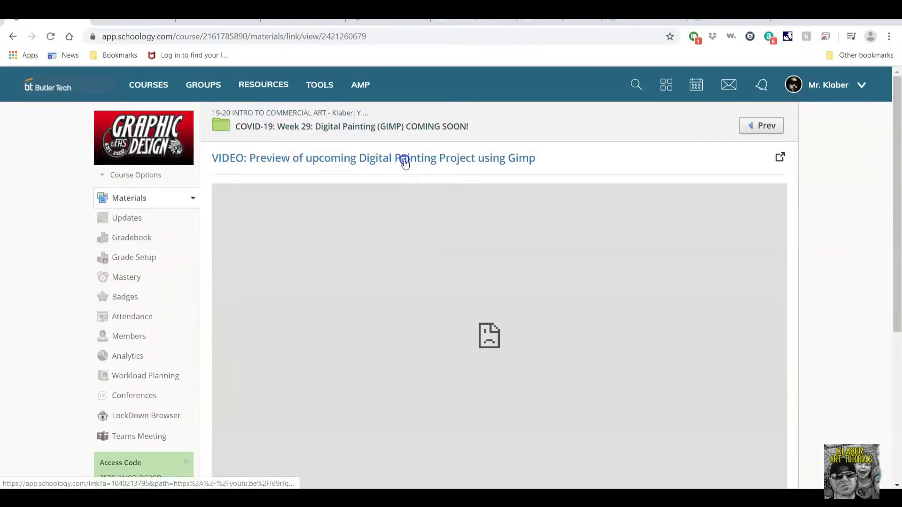
{"action": "left_click", "coordinate": [406, 163]}
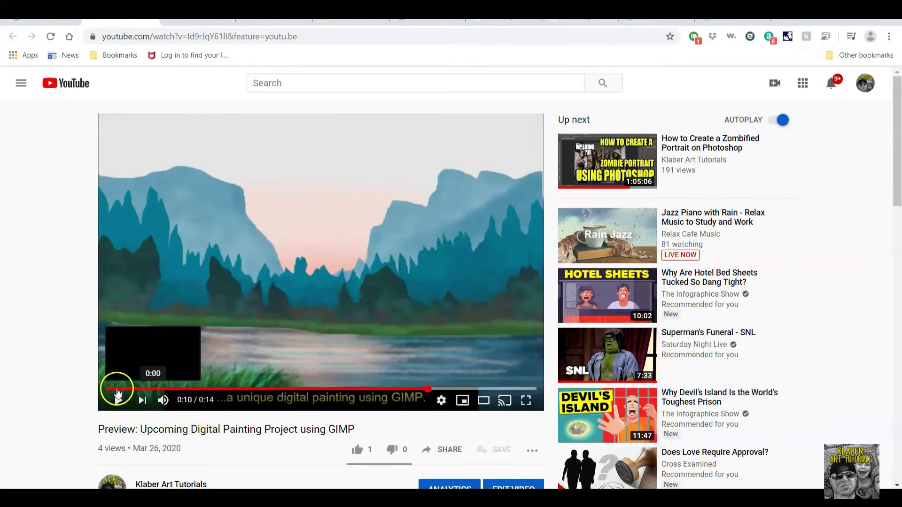
Restart the Digital Painting Project preview video from 0:00 and watch it to the end.
{"action": "left_click", "coordinate": [118, 391]}
{"action": "left_click", "coordinate": [142, 390]}
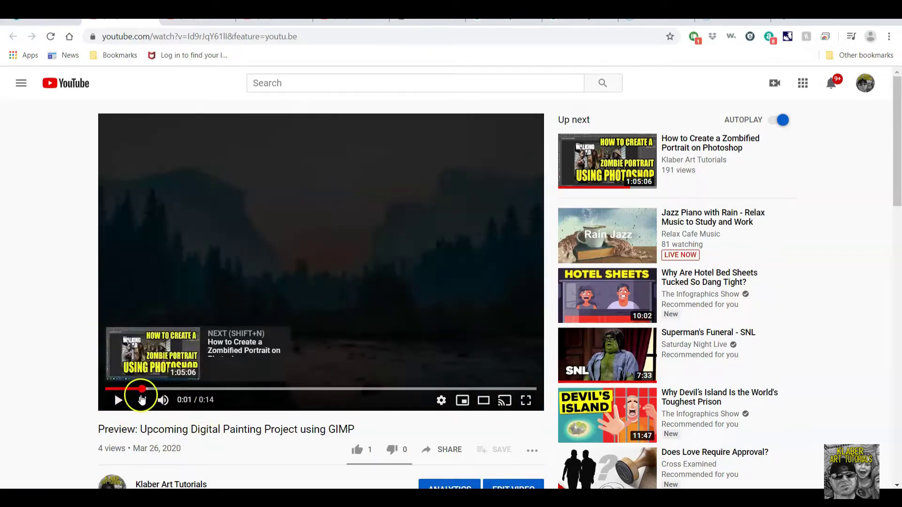
{"action": "left_click", "coordinate": [120, 399]}
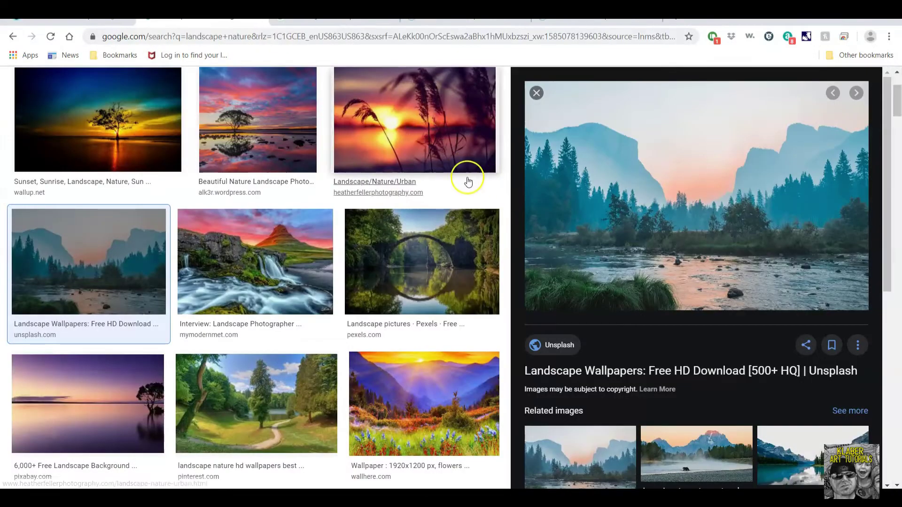
{"action": "scroll", "coordinate": [467, 182], "scroll_direction": "up", "scroll_amount": 3}
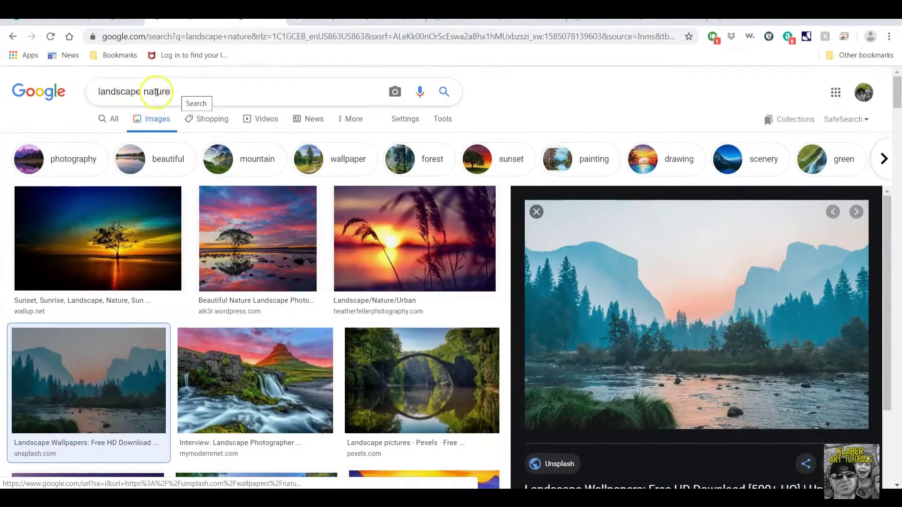
Close the Unsplash preview and scroll the landscape nature results toward a sunrise scene.
{"action": "left_click", "coordinate": [536, 212]}
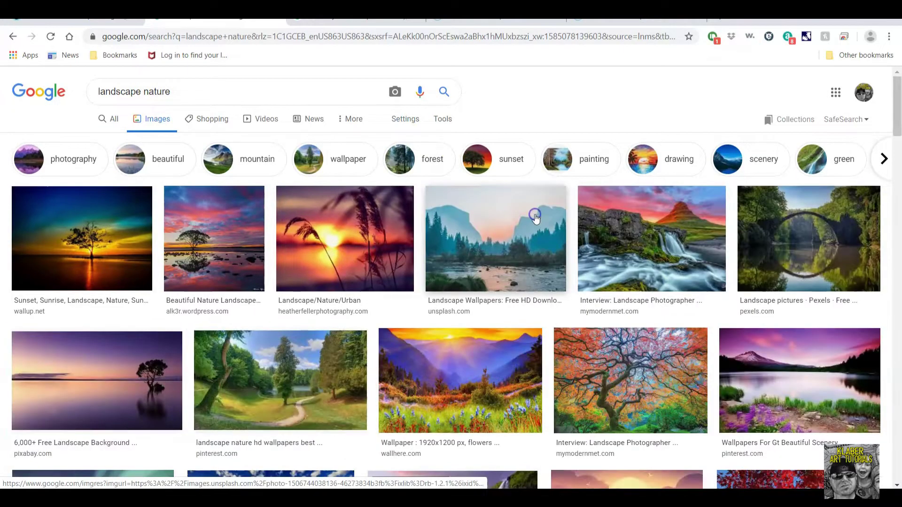
{"action": "scroll", "coordinate": [769, 256], "scroll_direction": "down", "scroll_amount": 1}
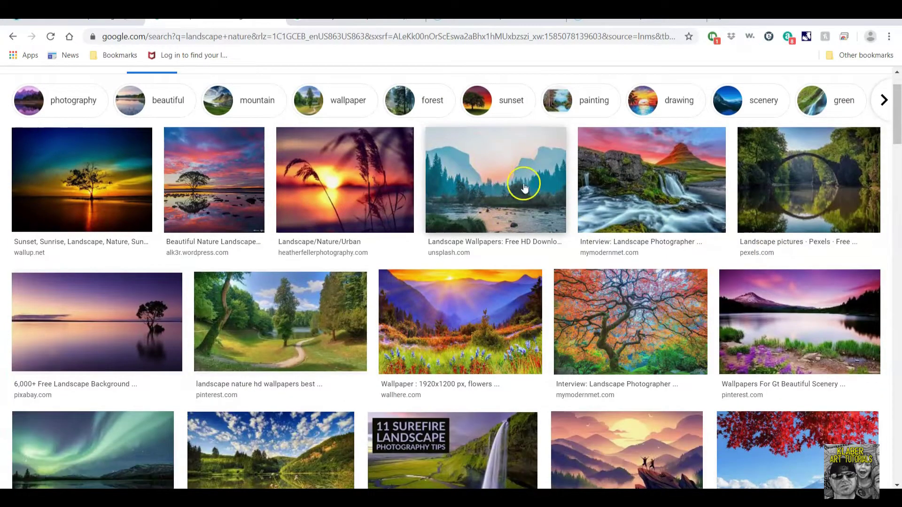
{"action": "scroll", "coordinate": [444, 311], "scroll_direction": "down", "scroll_amount": 3}
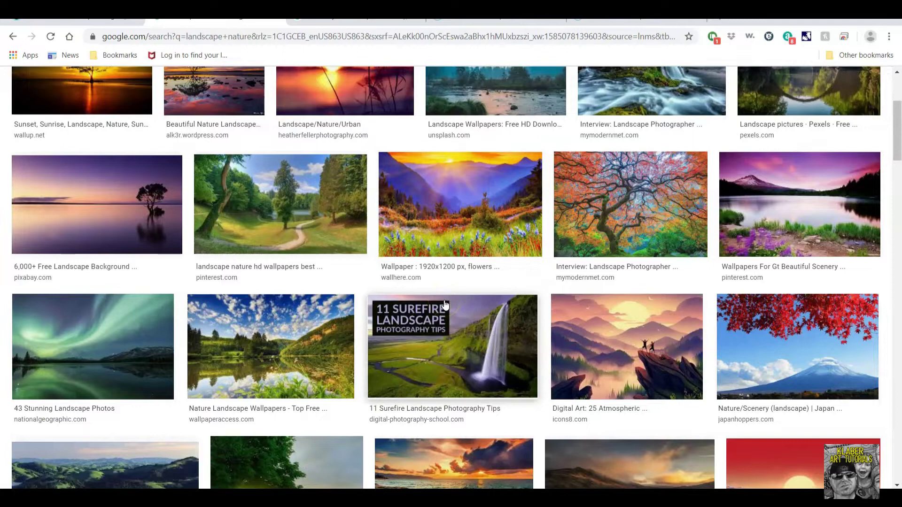
{"action": "scroll", "coordinate": [585, 317], "scroll_direction": "up", "scroll_amount": 4}
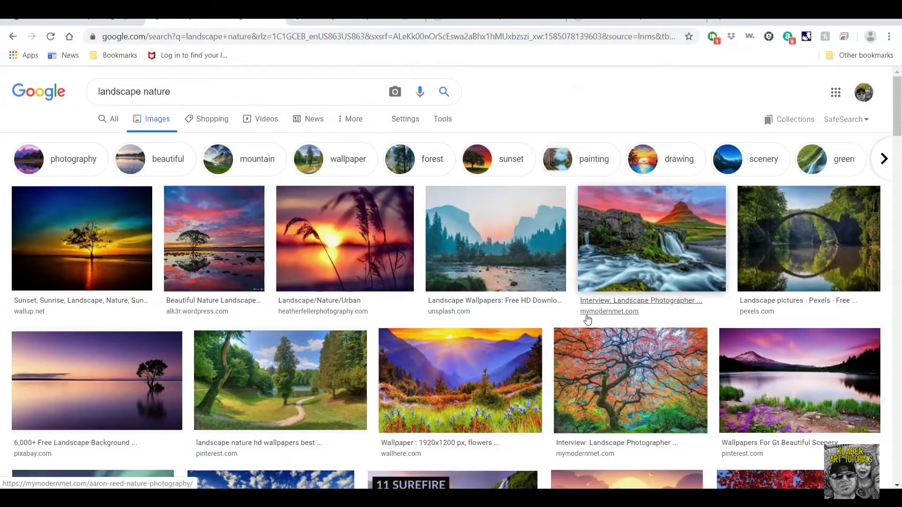
{"action": "scroll", "coordinate": [587, 319], "scroll_direction": "down", "scroll_amount": 2}
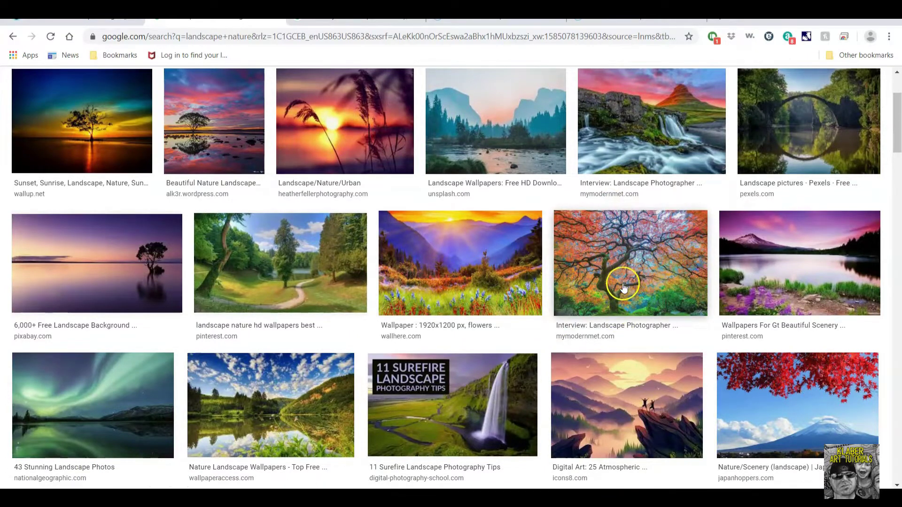
{"action": "scroll", "coordinate": [681, 254], "scroll_direction": "up", "scroll_amount": 2}
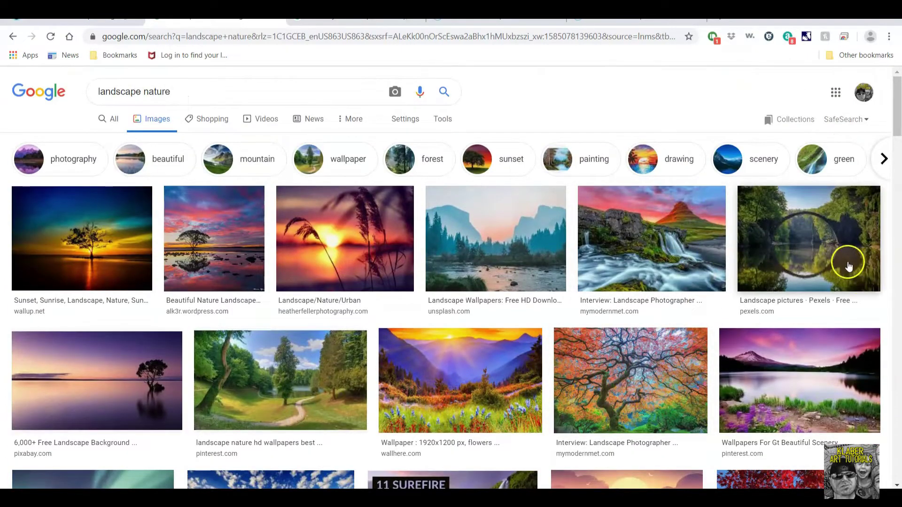
{"action": "scroll", "coordinate": [418, 292], "scroll_direction": "down", "scroll_amount": 1}
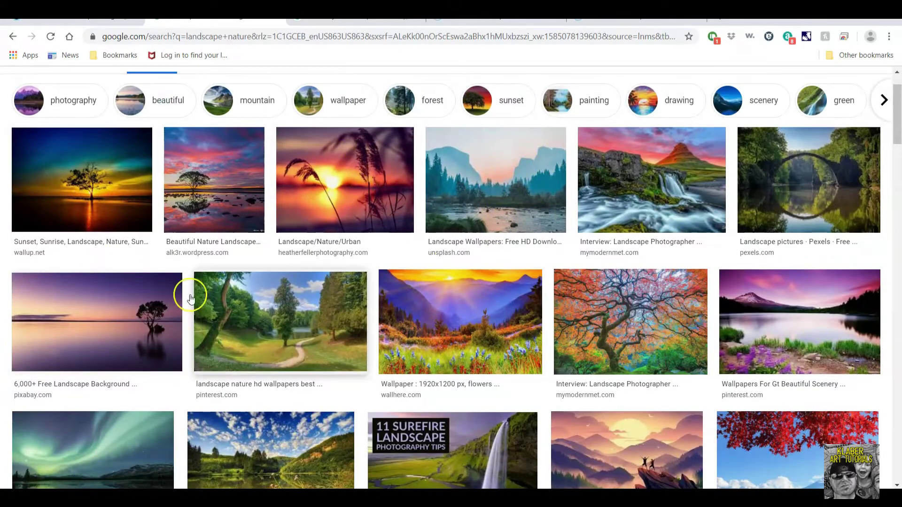
{"action": "scroll", "coordinate": [210, 316], "scroll_direction": "down", "scroll_amount": 2}
{"action": "scroll", "coordinate": [265, 319], "scroll_direction": "down", "scroll_amount": 2}
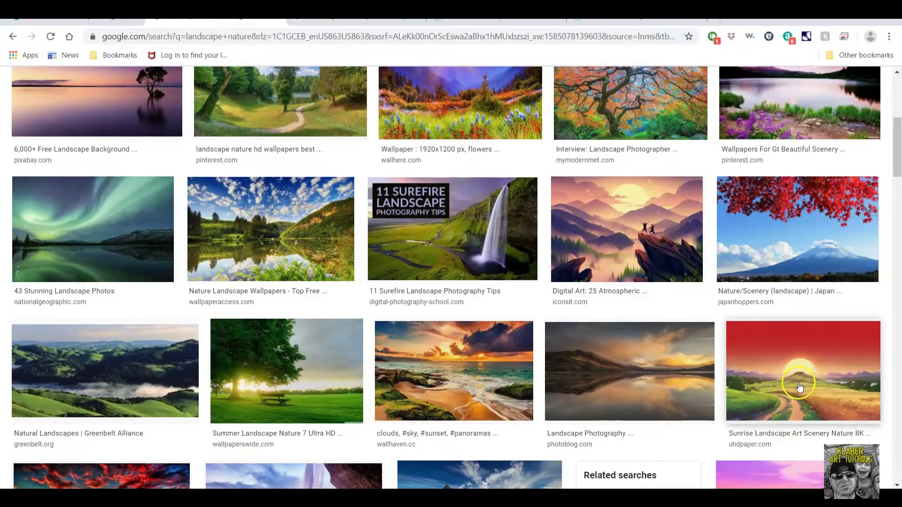
Save the full-size red sunrise landscape image to the Desktop and dismiss the download bar.
{"action": "left_click", "coordinate": [823, 384]}
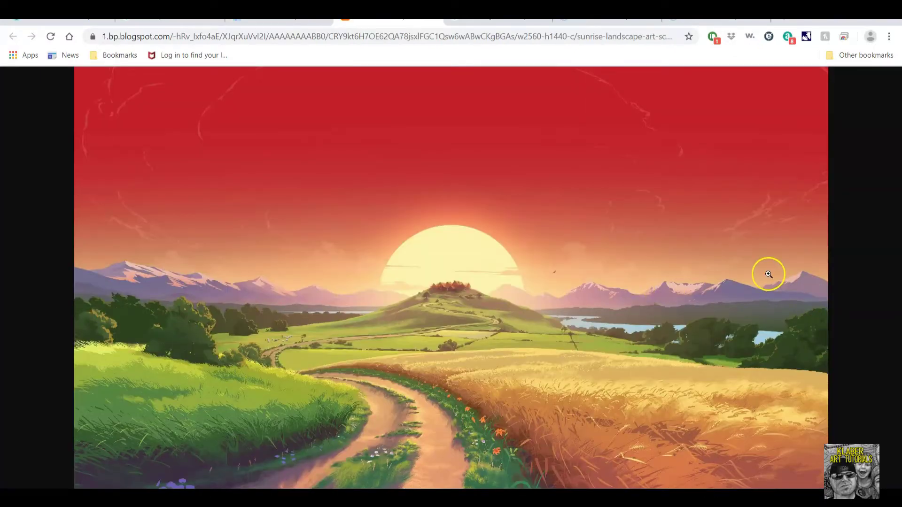
{"action": "right_click", "coordinate": [515, 184]}
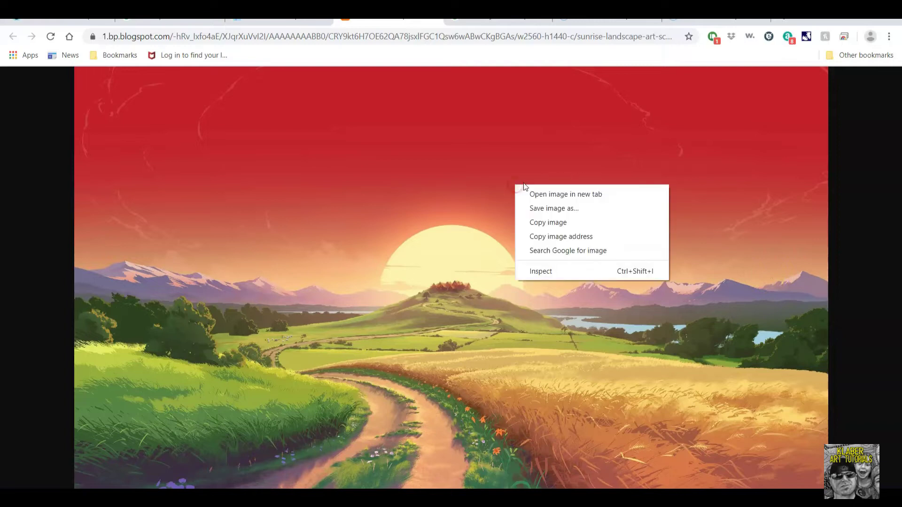
{"action": "left_click", "coordinate": [545, 209]}
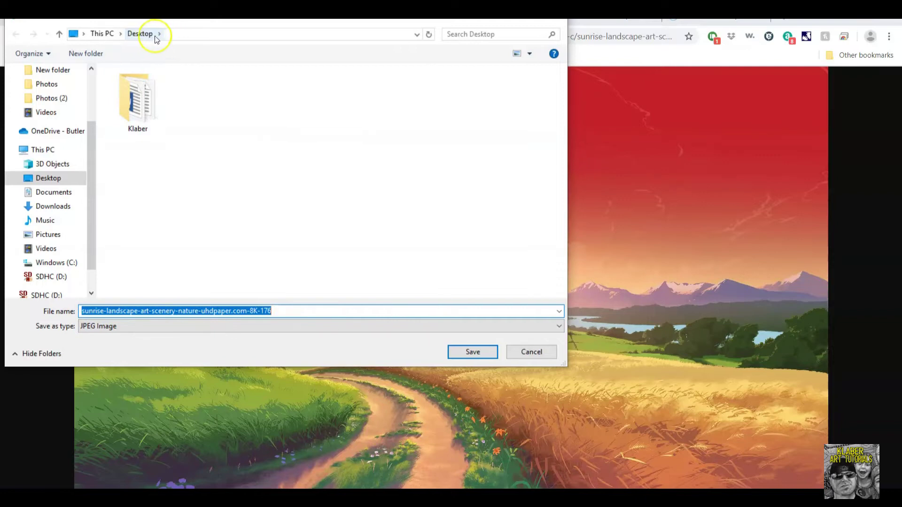
{"action": "left_click", "coordinate": [469, 353]}
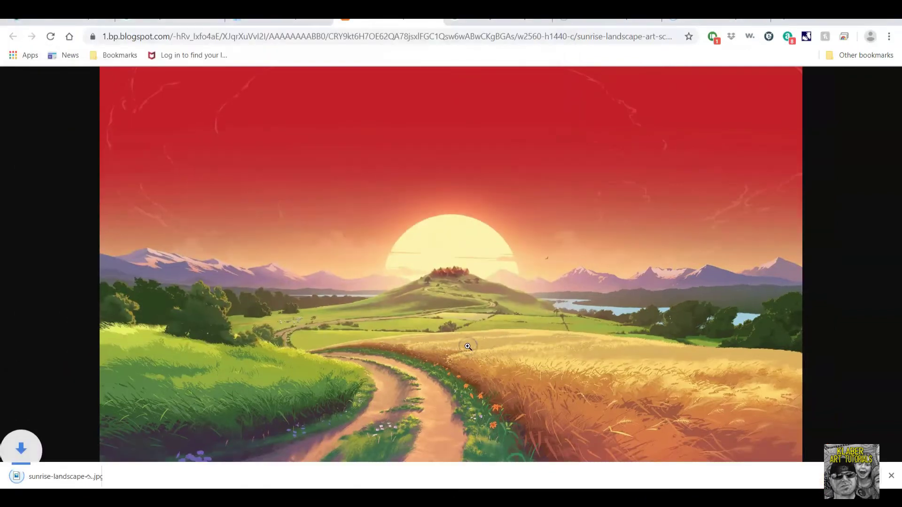
{"action": "left_click", "coordinate": [890, 476]}
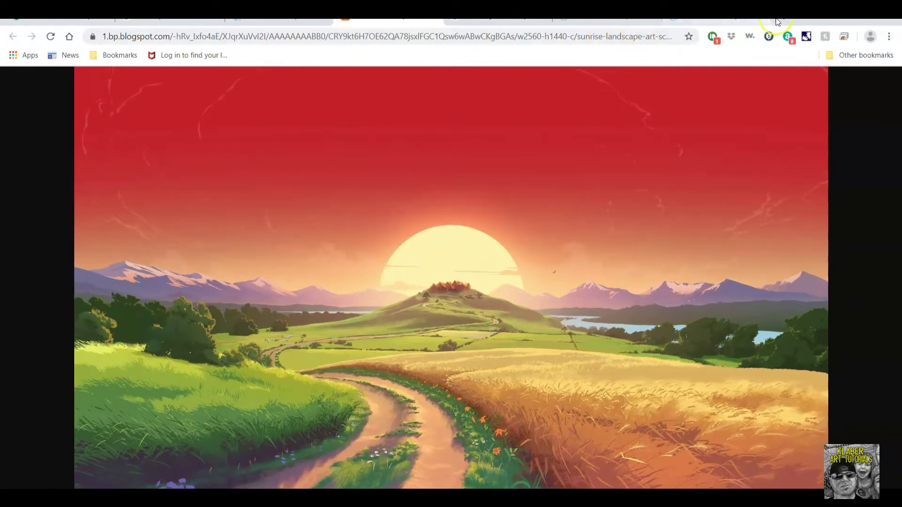
In GIMP, open sunrise-landscape-art-scenery-nature-uhdpaper.com-8K-176.jpg from the Desktop.
{"action": "left_click", "coordinate": [835, 20]}
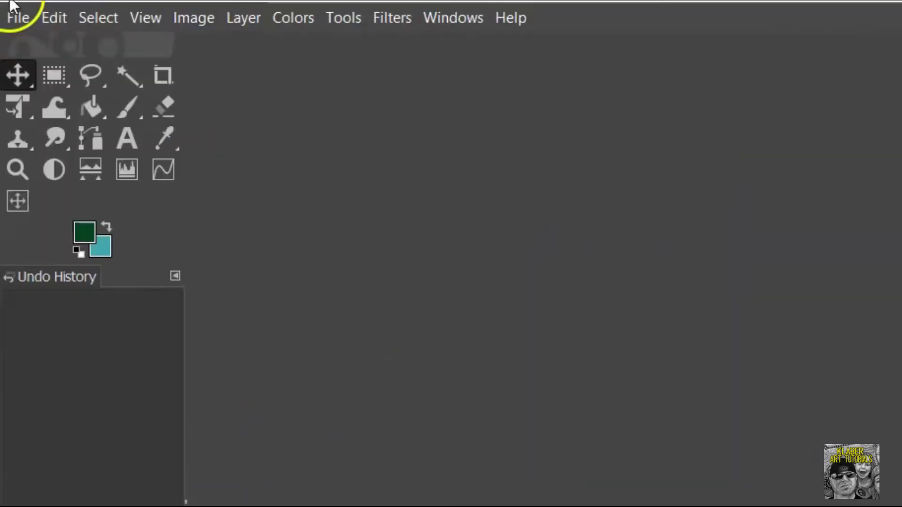
{"action": "left_click", "coordinate": [22, 10]}
{"action": "left_click", "coordinate": [19, 11]}
{"action": "left_click", "coordinate": [20, 11]}
{"action": "left_click", "coordinate": [41, 106]}
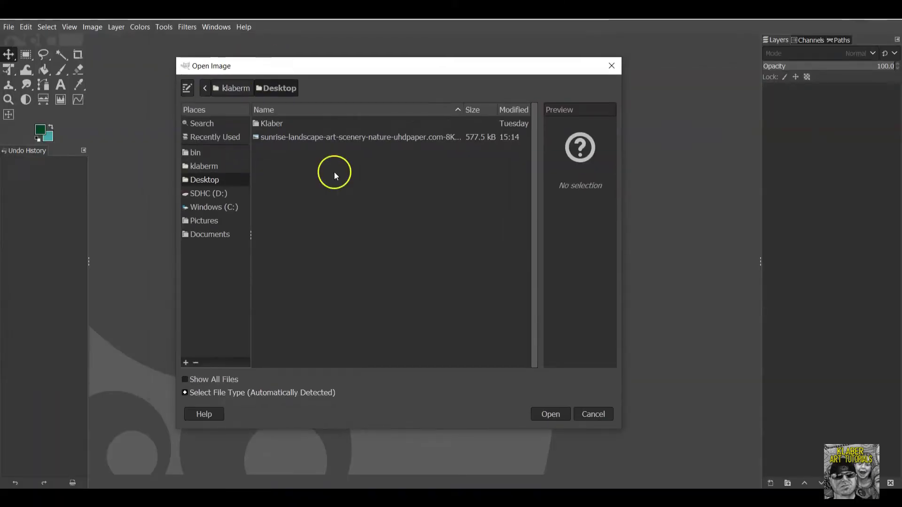
{"action": "left_click", "coordinate": [211, 179]}
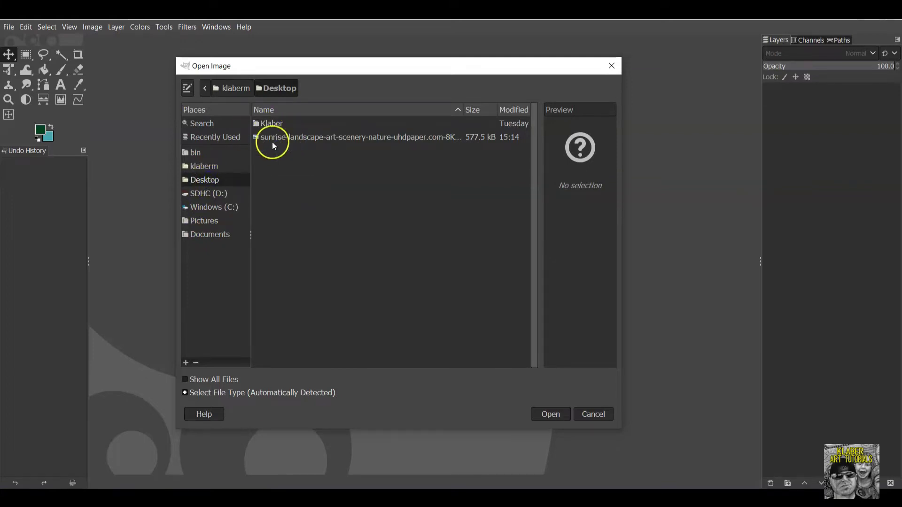
{"action": "left_click", "coordinate": [309, 141]}
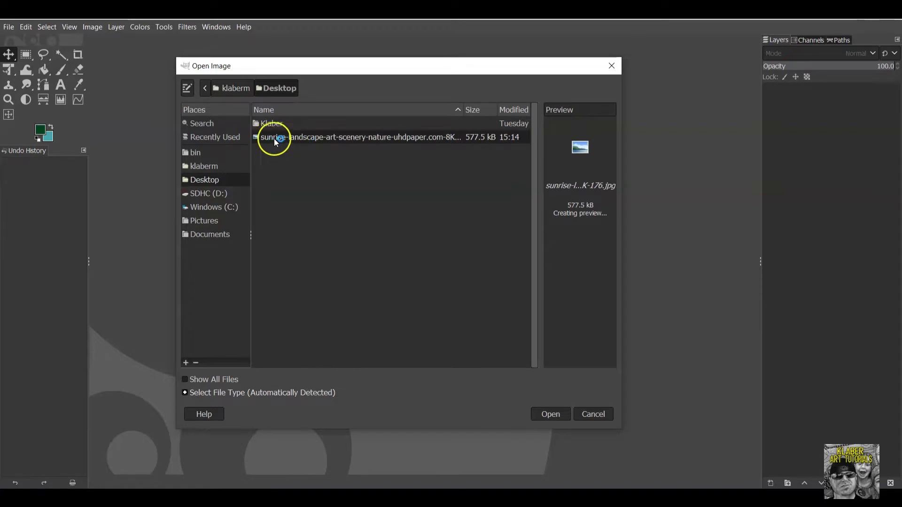
{"action": "left_click", "coordinate": [557, 416]}
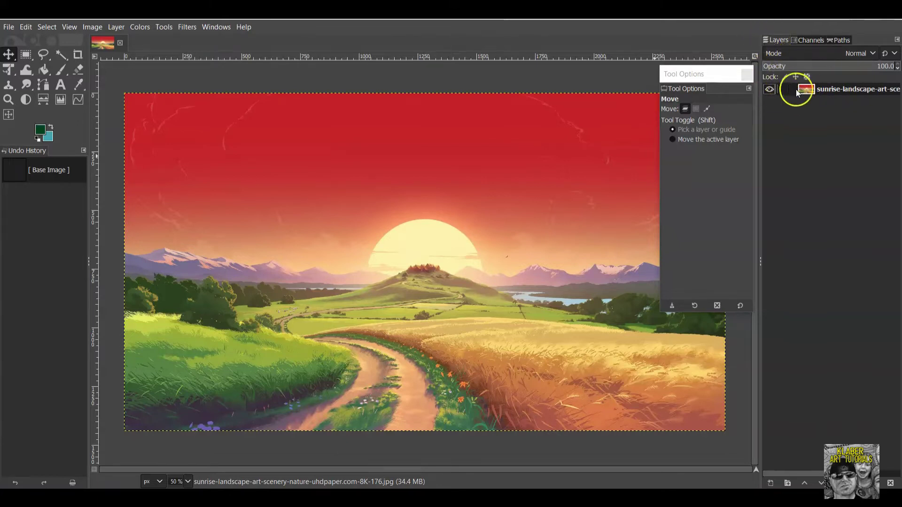
{"action": "left_click", "coordinate": [770, 89]}
{"action": "left_click", "coordinate": [770, 90]}
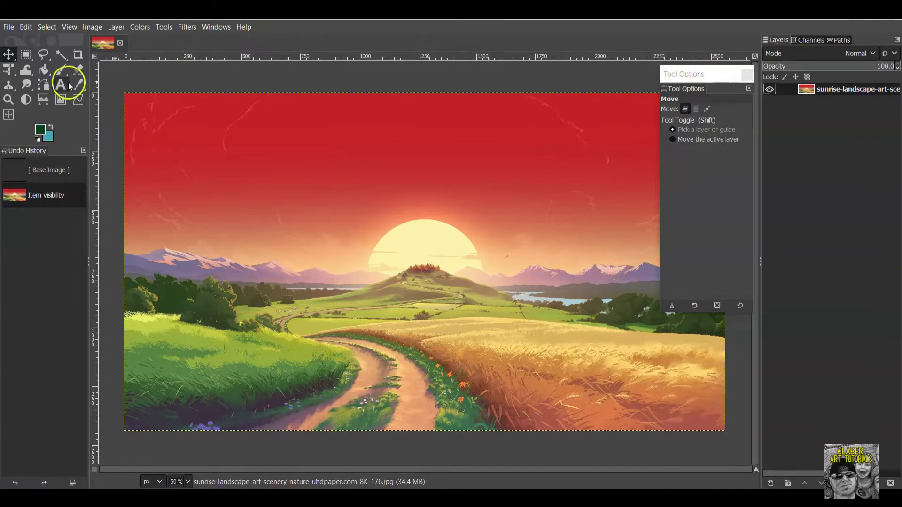
{"action": "left_click", "coordinate": [61, 56]}
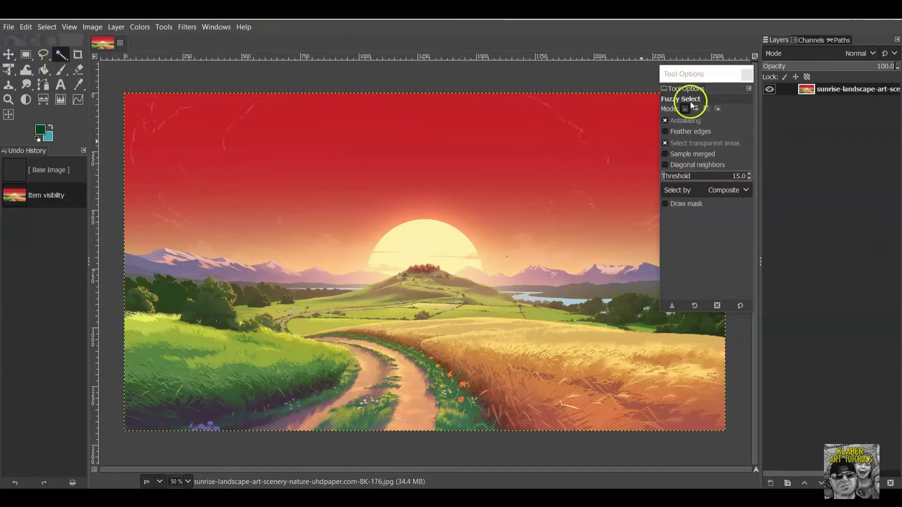
{"action": "left_click", "coordinate": [43, 54]}
{"action": "left_click", "coordinate": [9, 57]}
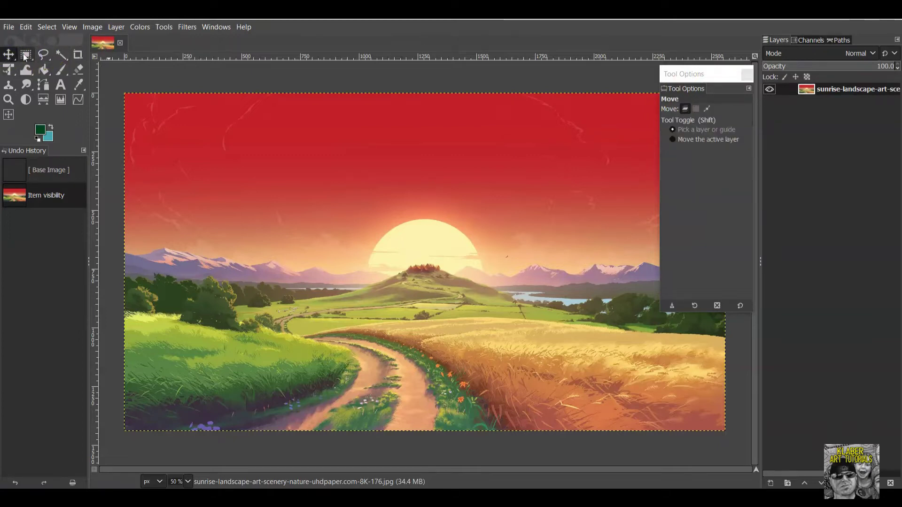
{"action": "left_click", "coordinate": [25, 55]}
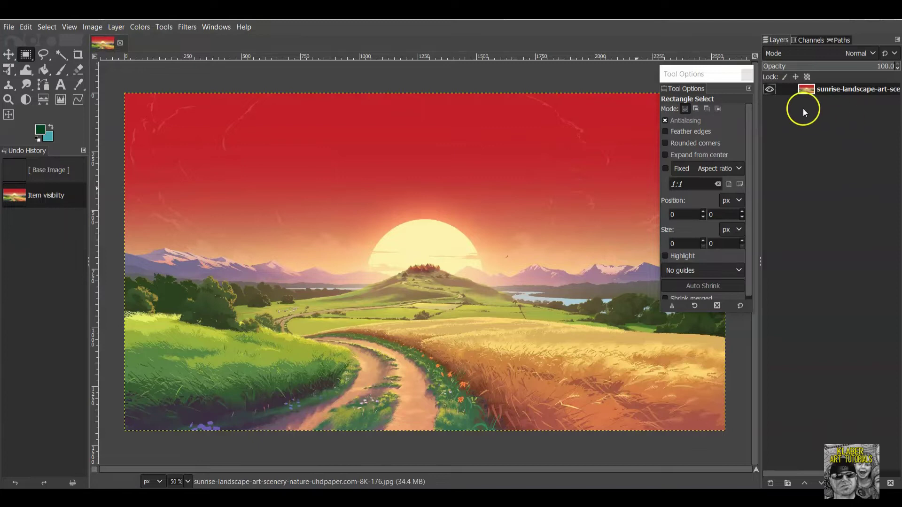
{"action": "left_click", "coordinate": [768, 88]}
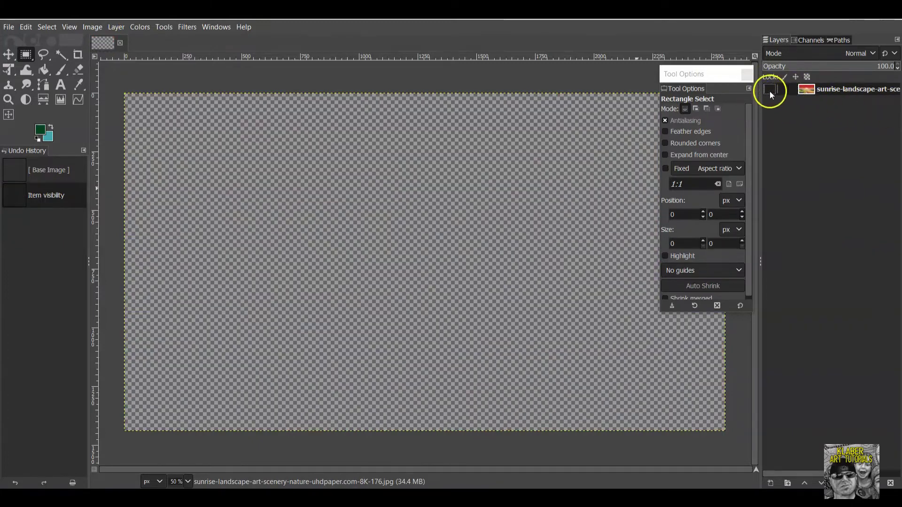
{"action": "left_click", "coordinate": [769, 90]}
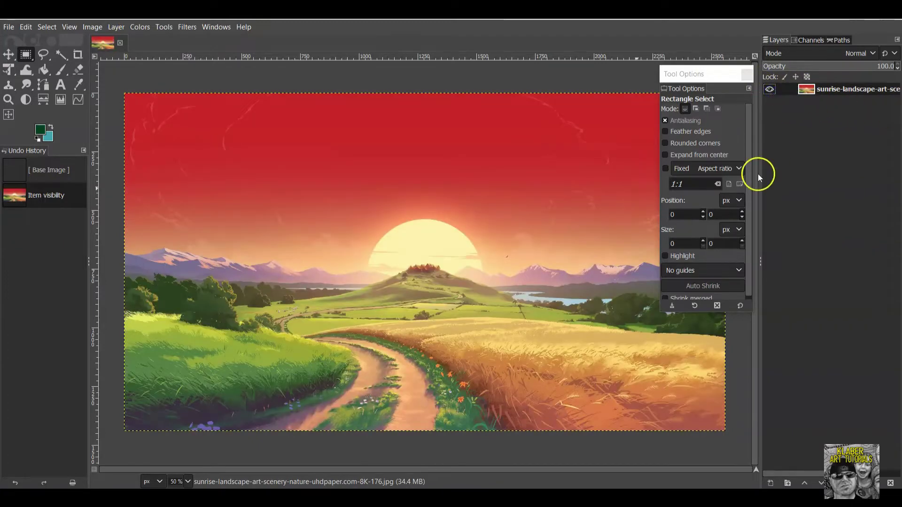
Create a transparent layer named SKY, briefly hiding and re-showing the landscape layer.
{"action": "left_click", "coordinate": [114, 27]}
{"action": "left_click", "coordinate": [134, 41]}
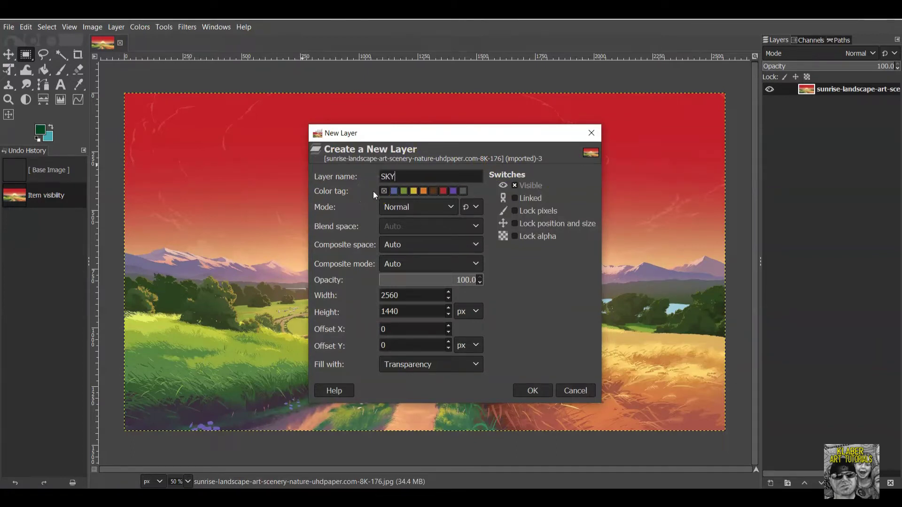
{"action": "left_click", "coordinate": [413, 180]}
{"action": "left_click", "coordinate": [533, 391]}
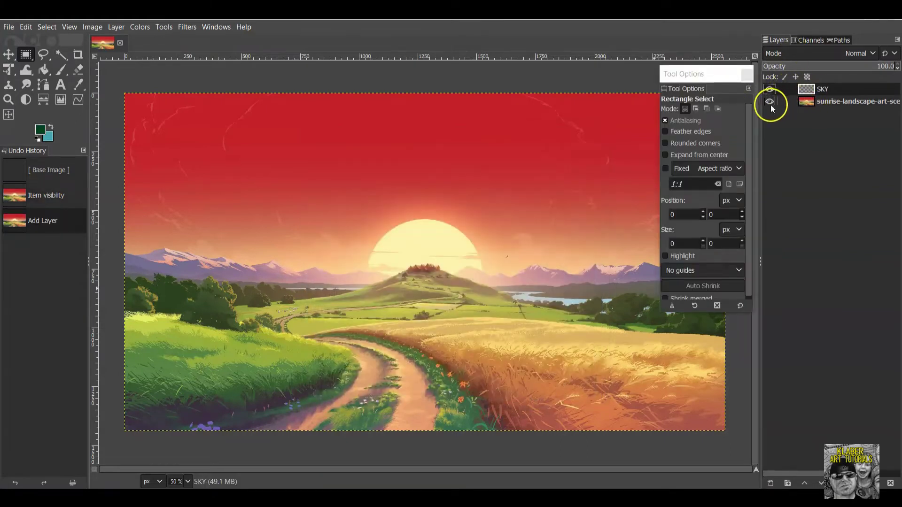
{"action": "left_click", "coordinate": [769, 102]}
{"action": "left_click", "coordinate": [769, 101]}
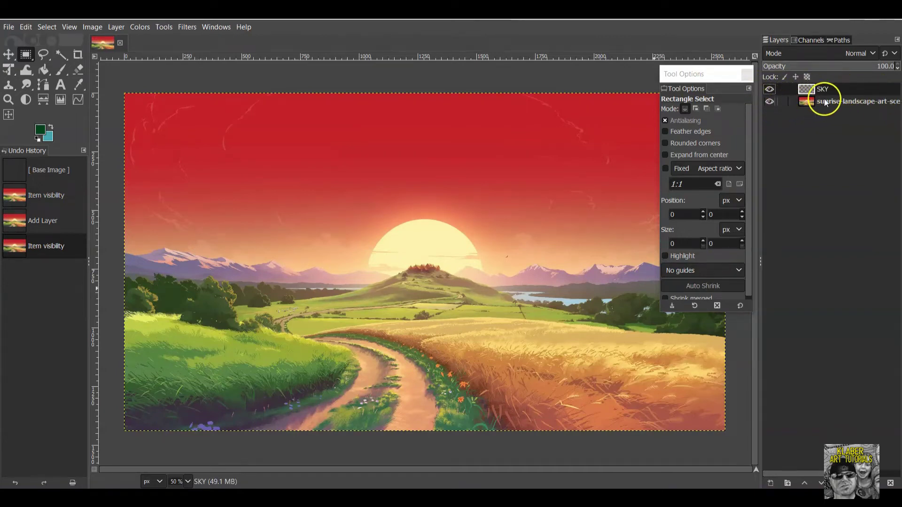
Make SKY the active layer and select the Paintbrush (Bristles 02, size 40).
{"action": "left_click", "coordinate": [840, 99]}
{"action": "left_click", "coordinate": [841, 89]}
{"action": "left_click", "coordinate": [845, 102]}
{"action": "left_click", "coordinate": [841, 89]}
{"action": "left_click", "coordinate": [842, 102]}
{"action": "left_click", "coordinate": [839, 86]}
{"action": "left_click", "coordinate": [841, 90]}
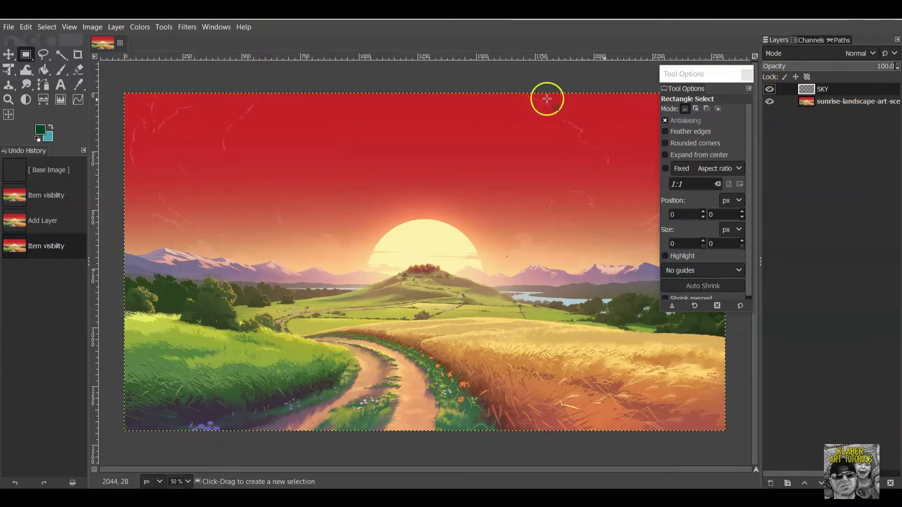
{"action": "left_click", "coordinate": [61, 72]}
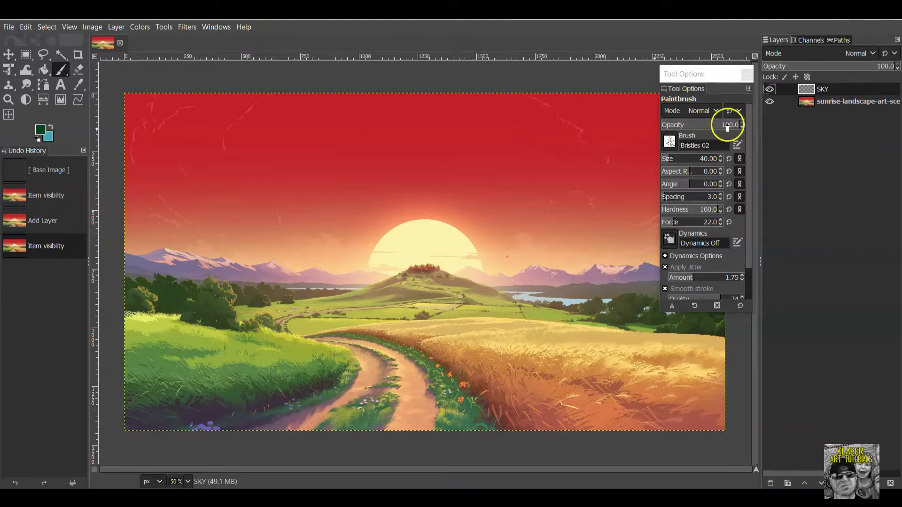
Switch the paintbrush to the Acrylic 04 brush and undo a dark test stroke on the sky.
{"action": "left_click_drag", "start_coordinate": [739, 125], "coordinate": [722, 124]}
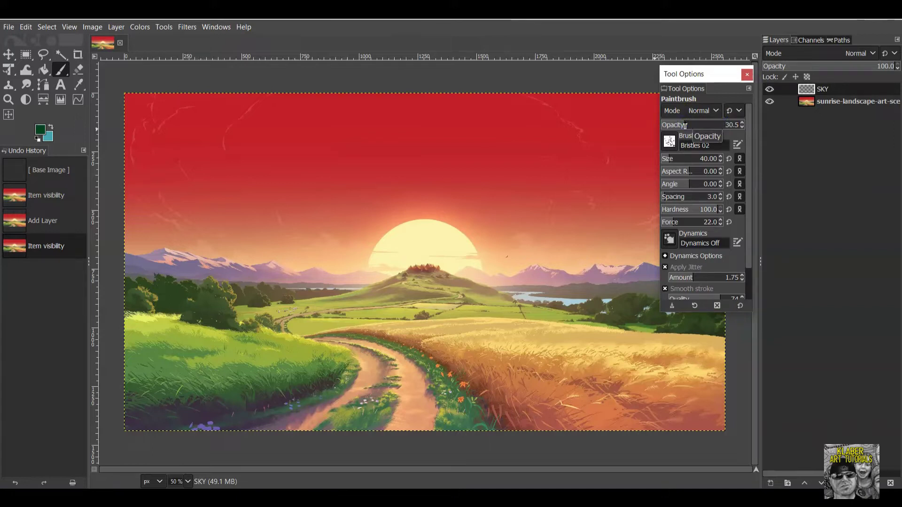
{"action": "left_click", "coordinate": [729, 126]}
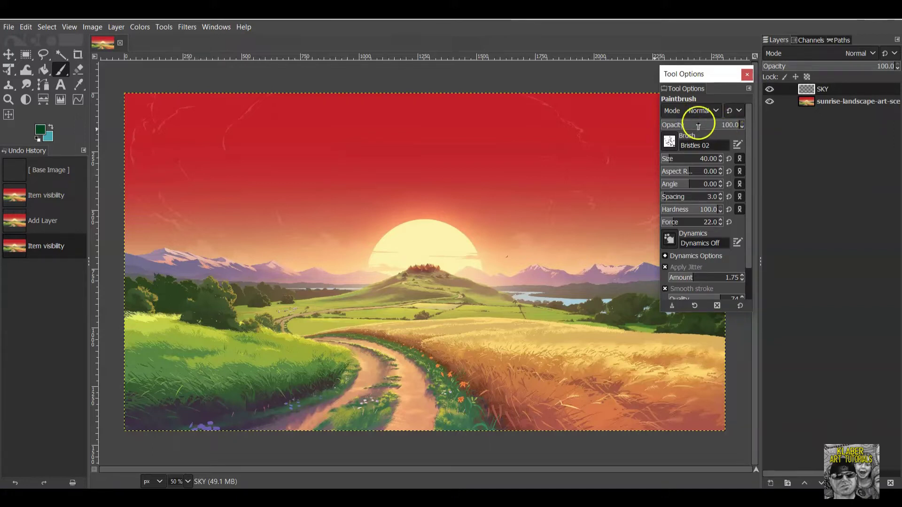
{"action": "left_click", "coordinate": [669, 141]}
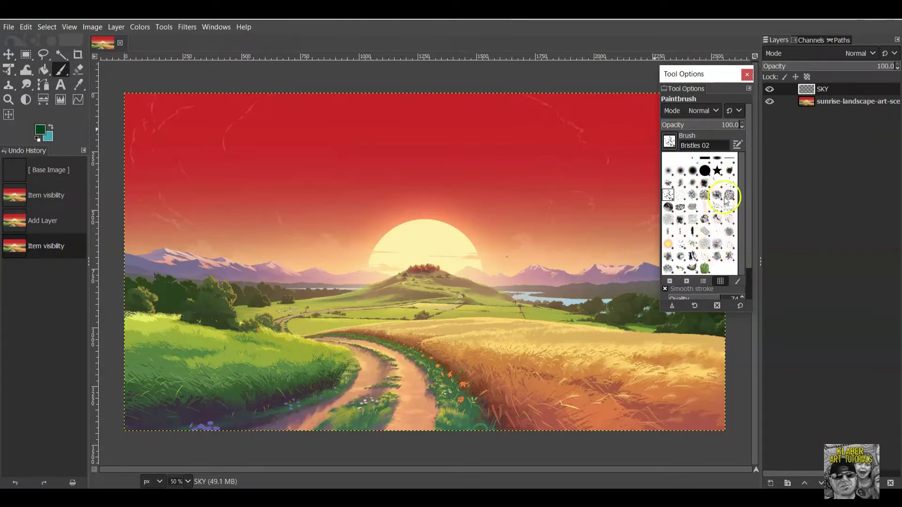
{"action": "left_click", "coordinate": [695, 184]}
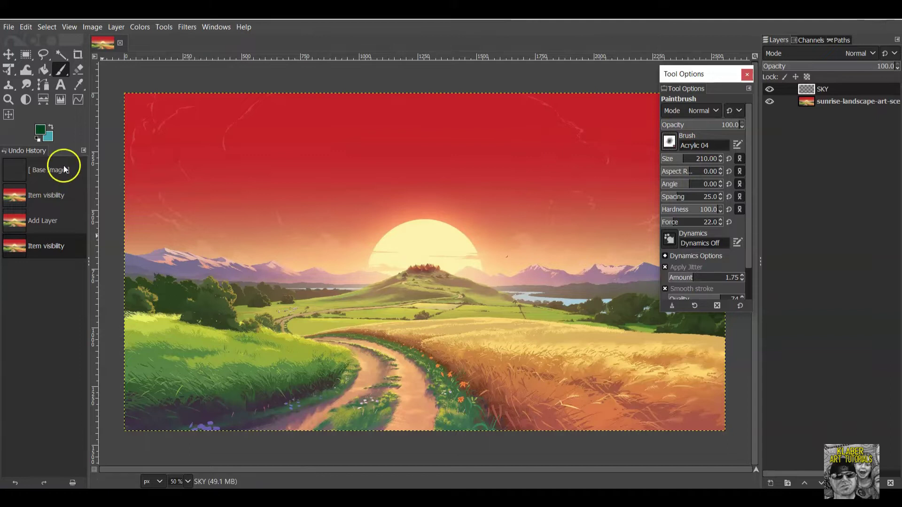
{"action": "mouse_move", "coordinate": [357, 194]}
{"action": "left_mouse_down"}
{"action": "mouse_move", "coordinate": [382, 223]}
{"action": "mouse_move", "coordinate": [447, 260]}
{"action": "mouse_move", "coordinate": [444, 191]}
{"action": "mouse_move", "coordinate": [366, 169]}
{"action": "mouse_move", "coordinate": [354, 222]}
{"action": "mouse_move", "coordinate": [442, 286]}
{"action": "mouse_move", "coordinate": [510, 240]}
{"action": "mouse_move", "coordinate": [438, 167]}
{"action": "mouse_move", "coordinate": [285, 149]}
{"action": "mouse_move", "coordinate": [248, 220]}
{"action": "left_mouse_up"}
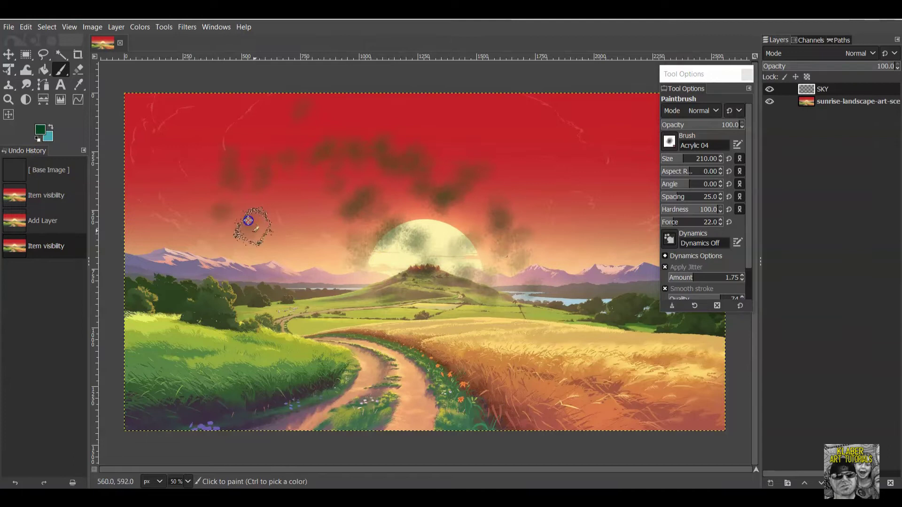
{"action": "left_click", "coordinate": [25, 28]}
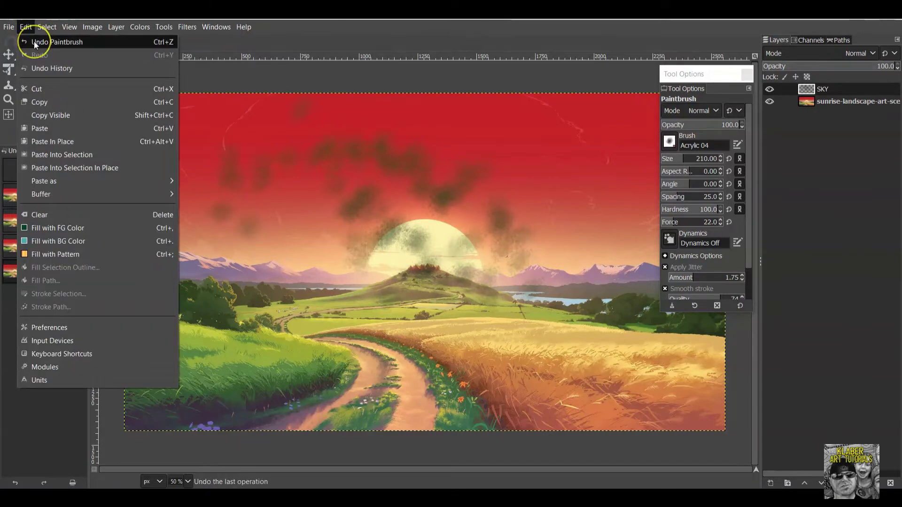
{"action": "left_click", "coordinate": [34, 42]}
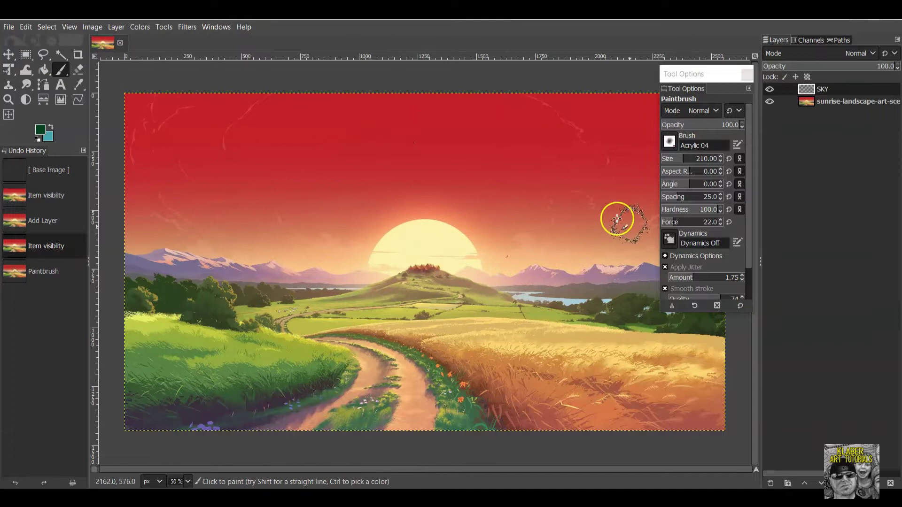
Turn off Apply Jitter and Smooth stroke, then undo the smoky test stroke over the sun.
{"action": "scroll", "coordinate": [703, 232], "scroll_direction": "down", "scroll_amount": 1}
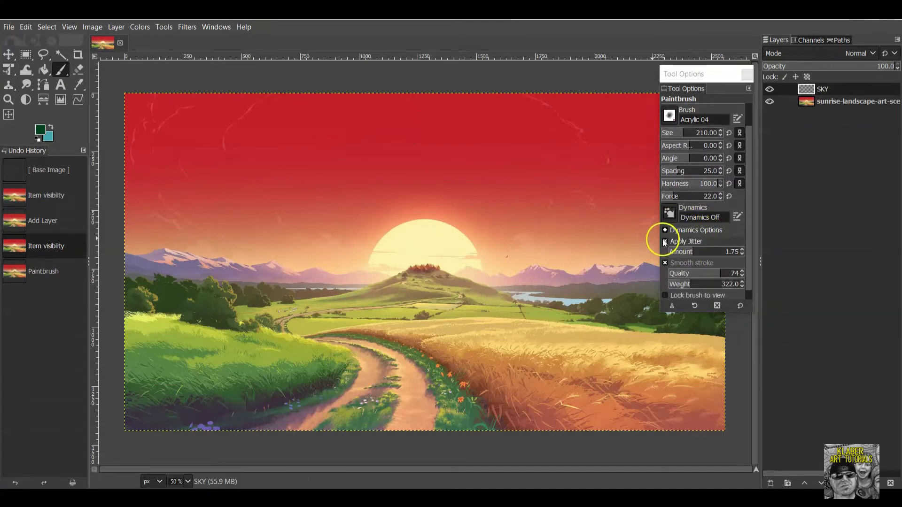
{"action": "left_click", "coordinate": [664, 242]}
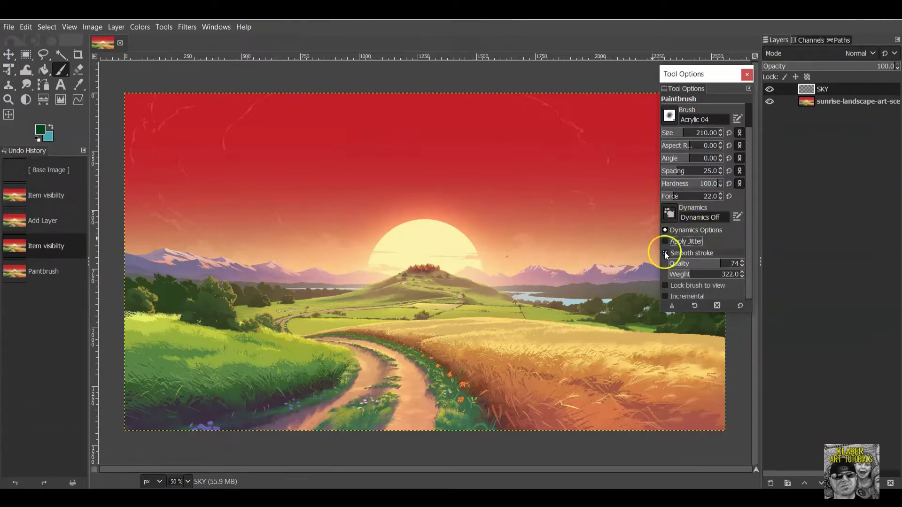
{"action": "left_click", "coordinate": [665, 253]}
{"action": "mouse_move", "coordinate": [342, 184]}
{"action": "left_mouse_down"}
{"action": "mouse_move", "coordinate": [484, 232]}
{"action": "mouse_move", "coordinate": [435, 209]}
{"action": "mouse_move", "coordinate": [306, 208]}
{"action": "mouse_move", "coordinate": [470, 229]}
{"action": "mouse_move", "coordinate": [359, 209]}
{"action": "mouse_move", "coordinate": [470, 218]}
{"action": "left_mouse_up"}
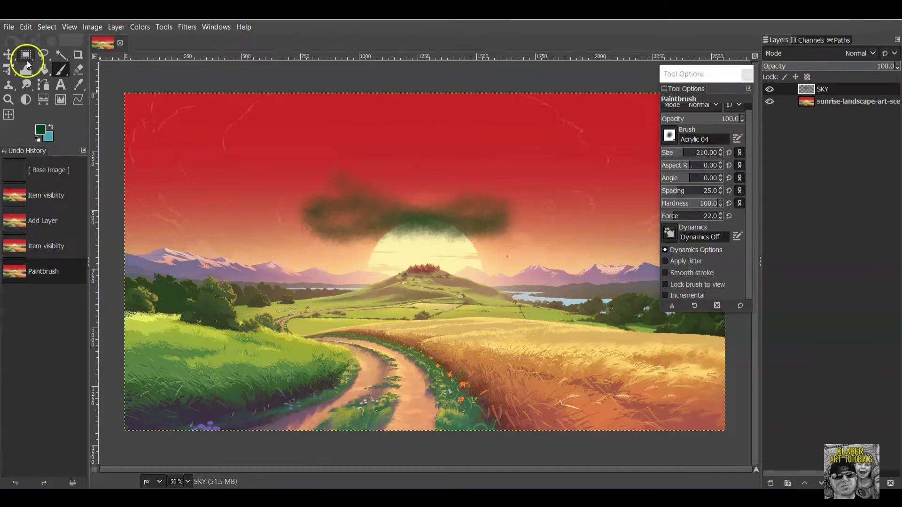
{"action": "left_click", "coordinate": [25, 27]}
{"action": "left_click", "coordinate": [34, 39]}
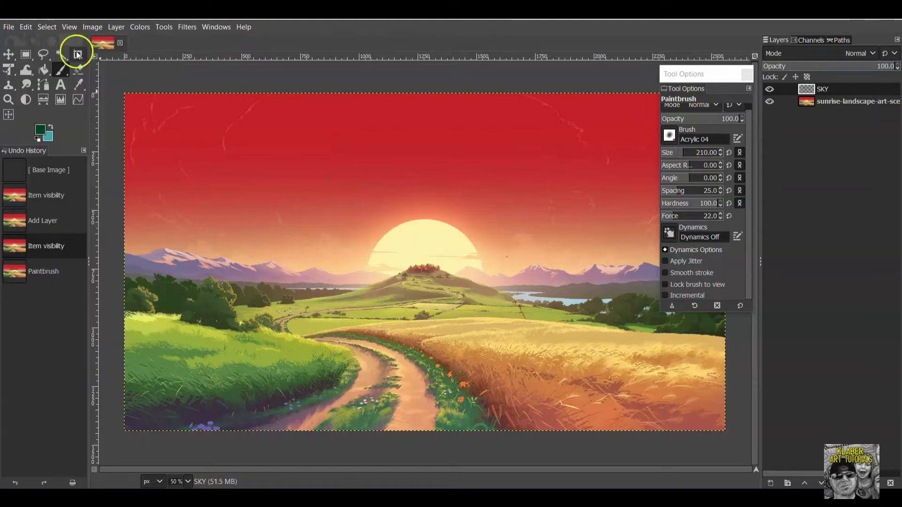
{"action": "scroll", "coordinate": [710, 261], "scroll_direction": "up", "scroll_amount": 1}
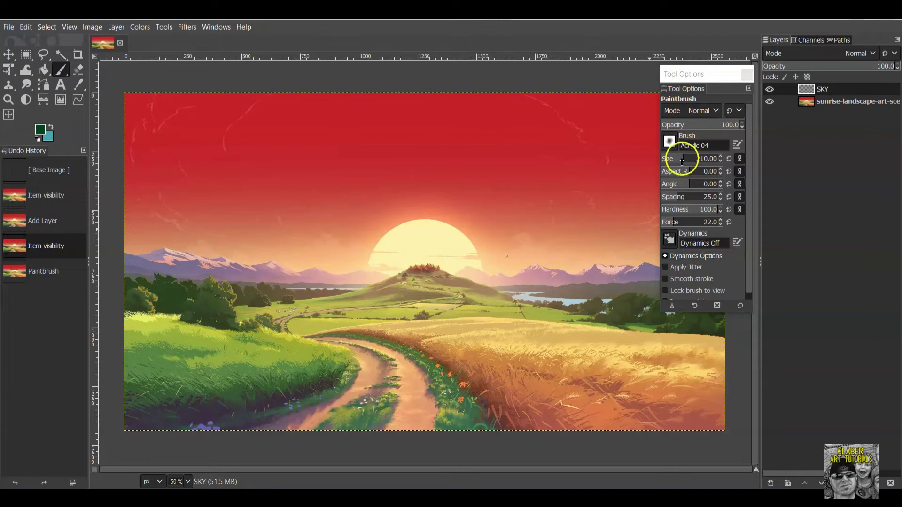
Enlarge the Acrylic 04 brush to 296 and paint dark green strokes at varying force across the sky.
{"action": "left_click_drag", "start_coordinate": [683, 159], "coordinate": [689, 158]}
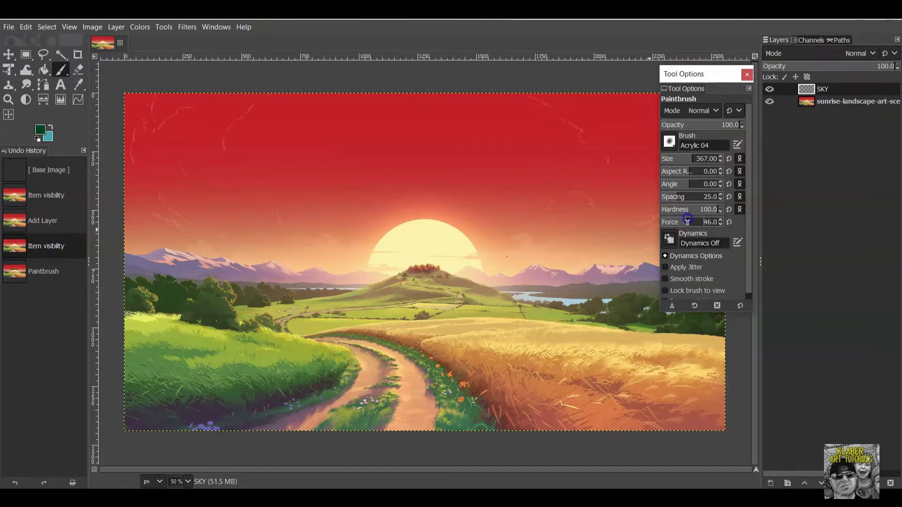
{"action": "left_click_drag", "start_coordinate": [377, 199], "coordinate": [475, 235]}
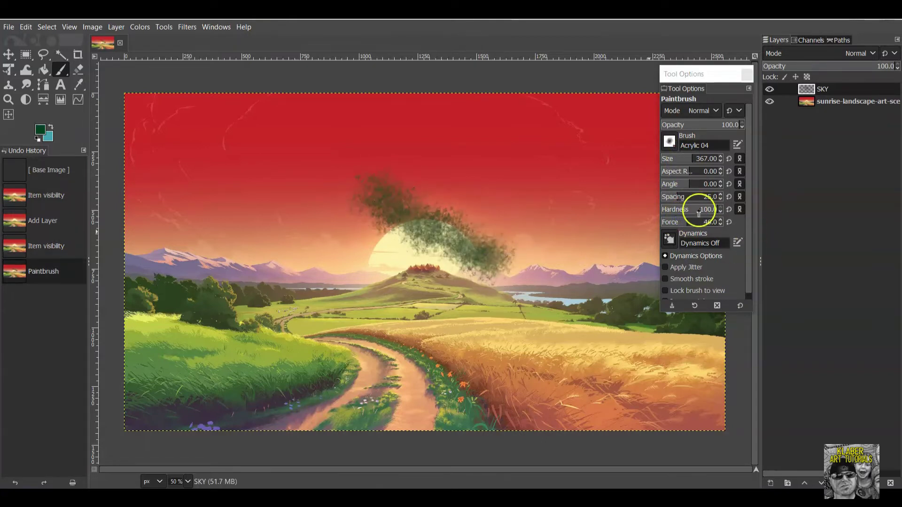
{"action": "left_click_drag", "start_coordinate": [694, 223], "coordinate": [701, 221]}
{"action": "left_click_drag", "start_coordinate": [263, 190], "coordinate": [407, 301]}
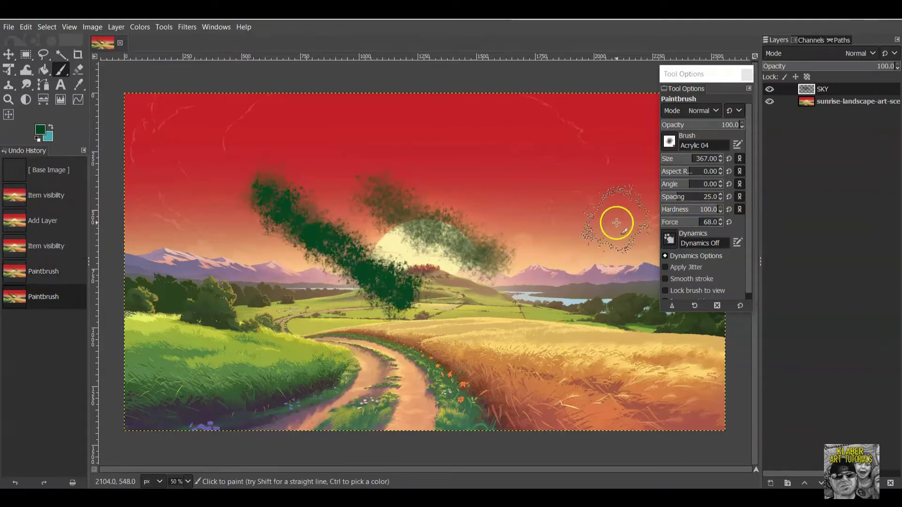
{"action": "left_click", "coordinate": [698, 222]}
{"action": "mouse_move", "coordinate": [407, 139]}
{"action": "left_mouse_down"}
{"action": "mouse_move", "coordinate": [439, 172]}
{"action": "mouse_move", "coordinate": [548, 230]}
{"action": "left_mouse_up"}
{"action": "left_click_drag", "start_coordinate": [388, 147], "coordinate": [506, 217]}
{"action": "left_click_drag", "start_coordinate": [460, 294], "coordinate": [568, 334]}
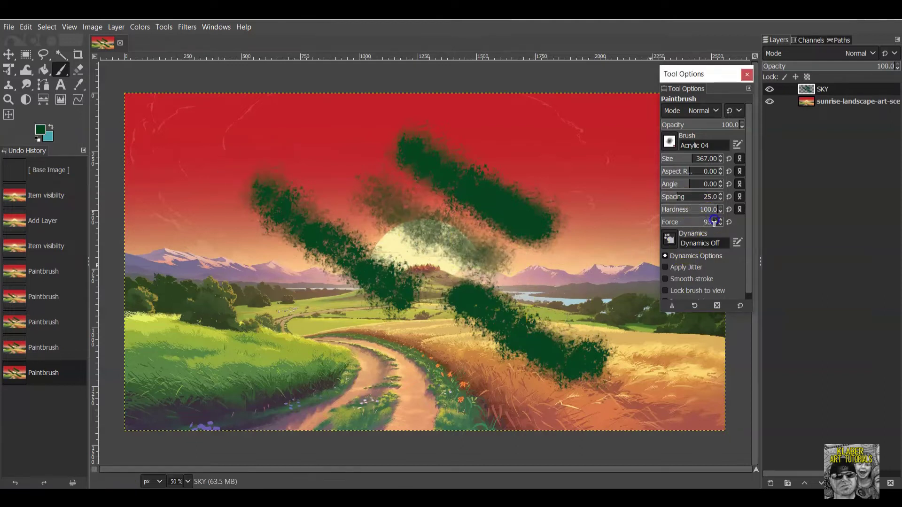
{"action": "left_click_drag", "start_coordinate": [188, 239], "coordinate": [341, 350]}
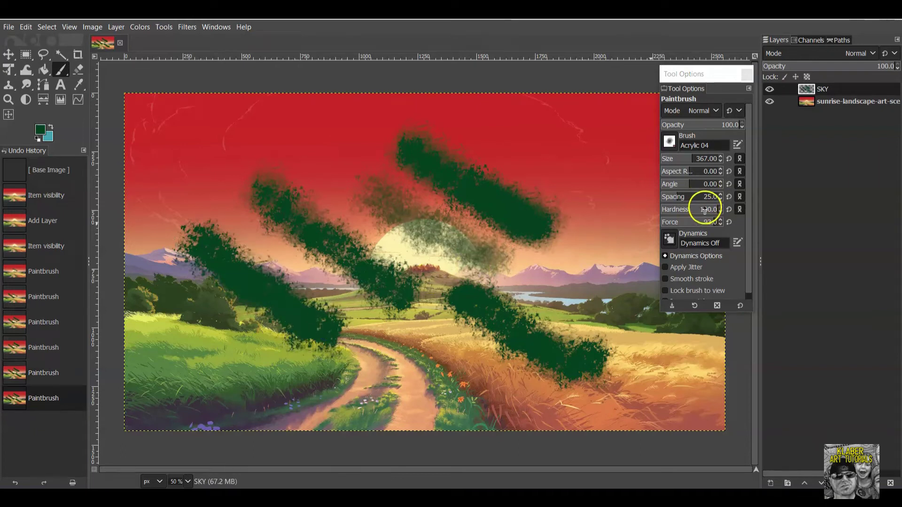
Paint more green strokes while changing hardness (about 52) and spacing (58, then 47).
{"action": "left_click_drag", "start_coordinate": [715, 209], "coordinate": [681, 209]}
{"action": "left_click_drag", "start_coordinate": [514, 131], "coordinate": [596, 230]}
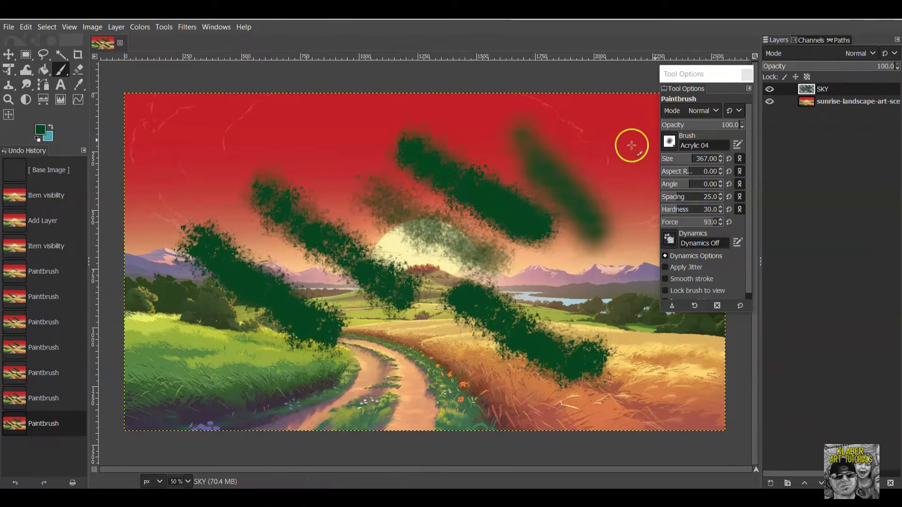
{"action": "left_click_drag", "start_coordinate": [679, 215], "coordinate": [687, 209]}
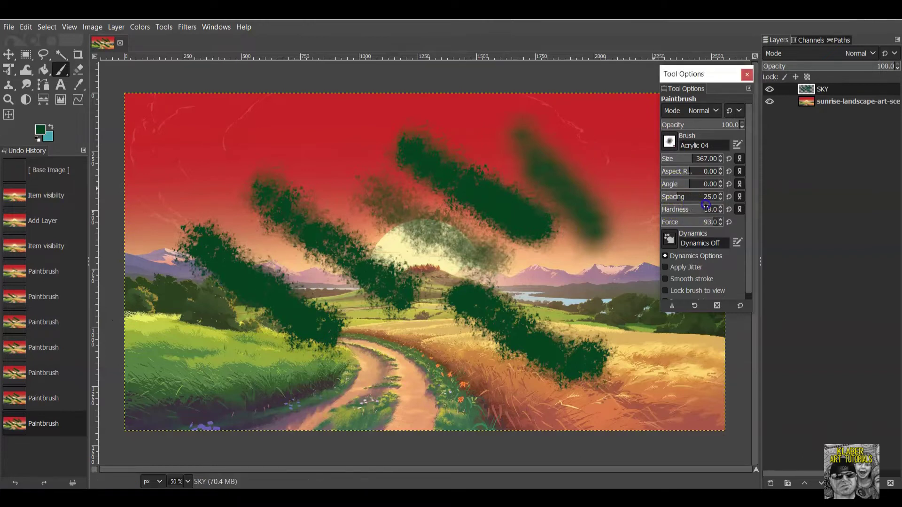
{"action": "left_click_drag", "start_coordinate": [314, 163], "coordinate": [402, 232]}
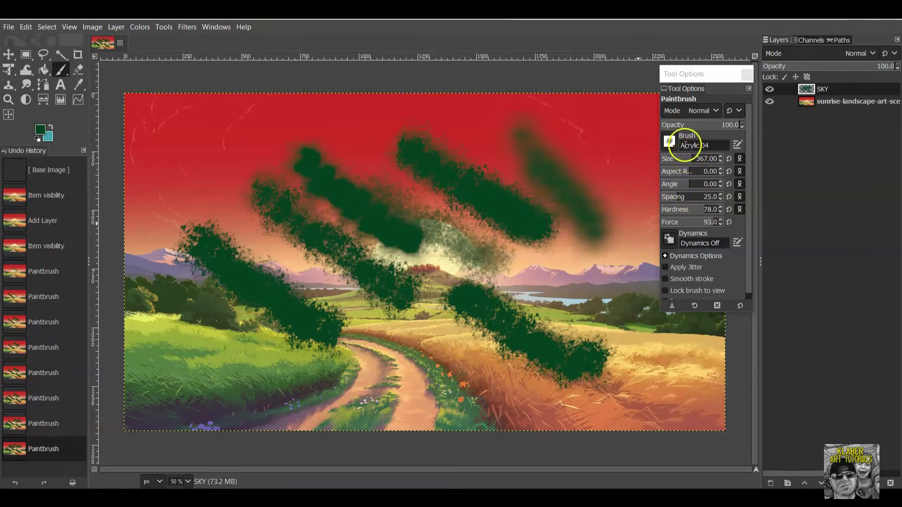
{"action": "left_click_drag", "start_coordinate": [706, 211], "coordinate": [701, 209]}
{"action": "left_click", "coordinate": [686, 198]}
{"action": "left_click_drag", "start_coordinate": [563, 137], "coordinate": [601, 189]}
{"action": "left_click", "coordinate": [686, 198]}
{"action": "left_click_drag", "start_coordinate": [513, 111], "coordinate": [604, 232]}
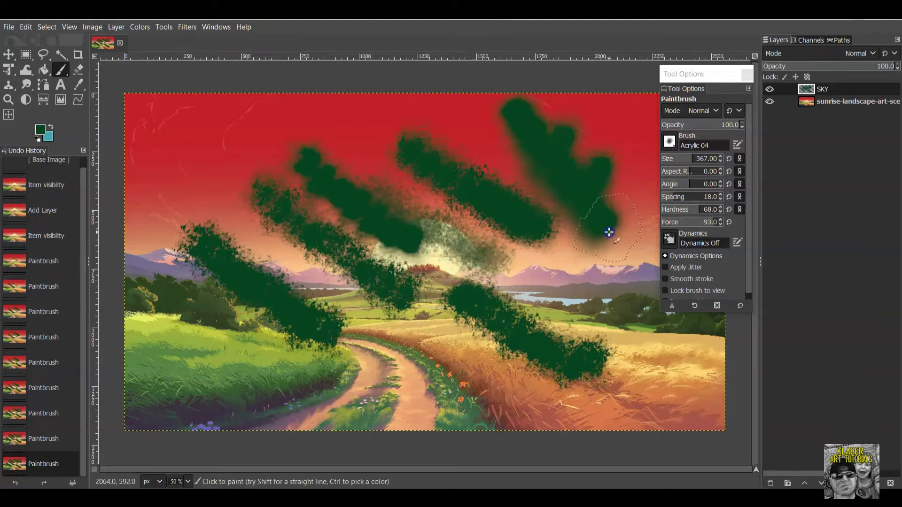
{"action": "left_click_drag", "start_coordinate": [191, 120], "coordinate": [251, 194]}
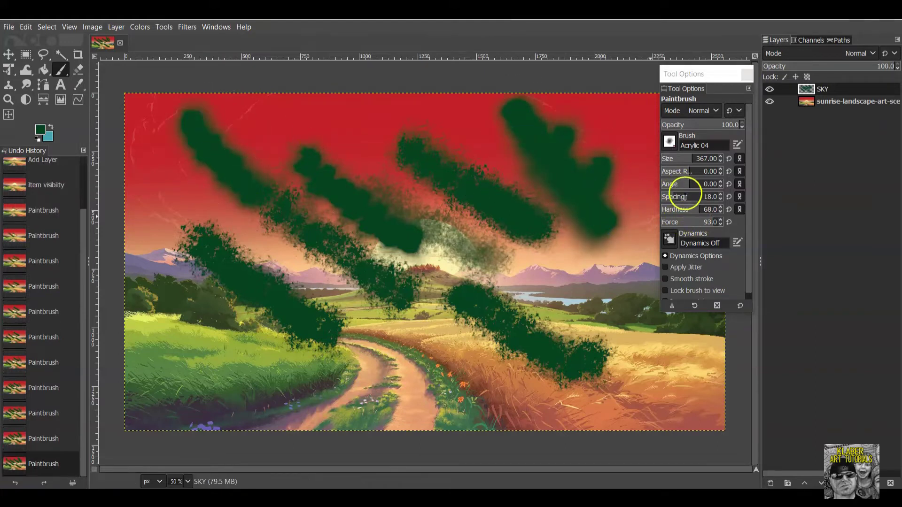
{"action": "mouse_move", "coordinate": [199, 162]}
{"action": "left_mouse_down"}
{"action": "mouse_move", "coordinate": [221, 201]}
{"action": "mouse_move", "coordinate": [307, 262]}
{"action": "left_mouse_up"}
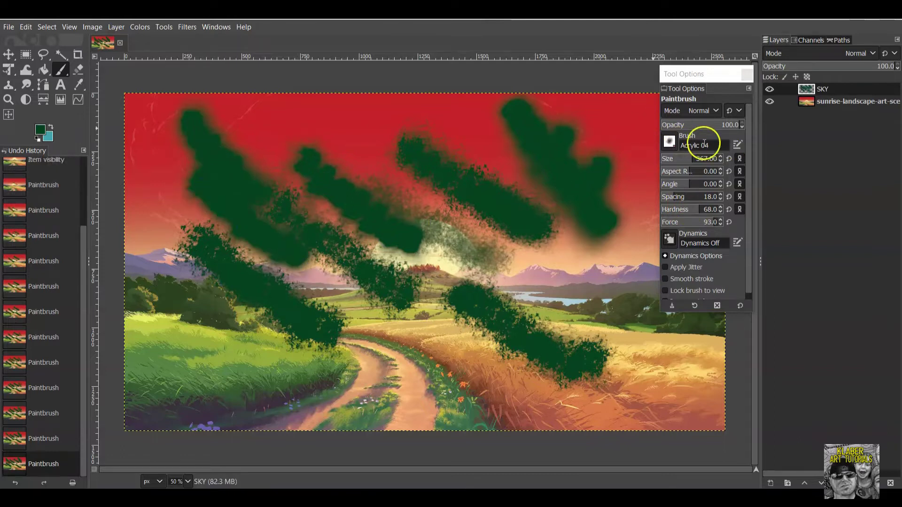
{"action": "left_click", "coordinate": [670, 142]}
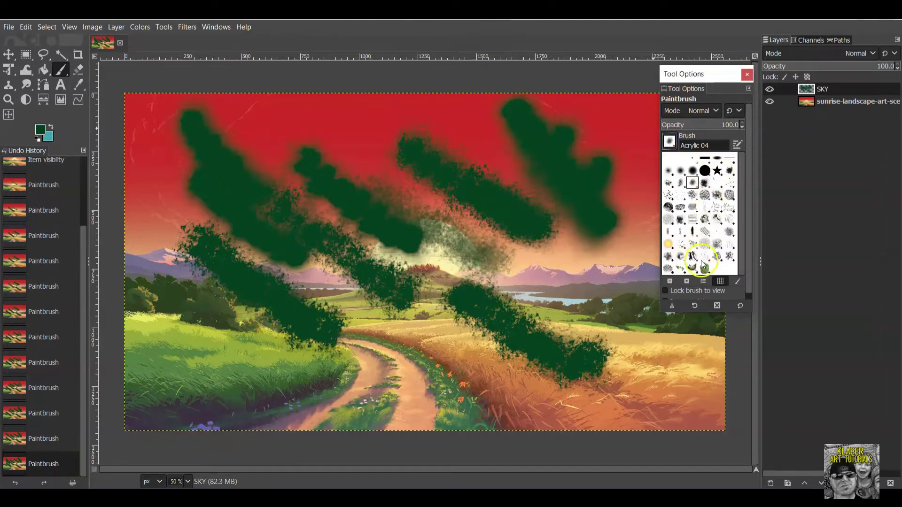
Paint test strokes with the Texture Hose 01 and Grunge 01 brushes over the sky and field.
{"action": "left_click", "coordinate": [695, 259]}
{"action": "left_click_drag", "start_coordinate": [328, 131], "coordinate": [425, 202]}
{"action": "left_click", "coordinate": [304, 126]}
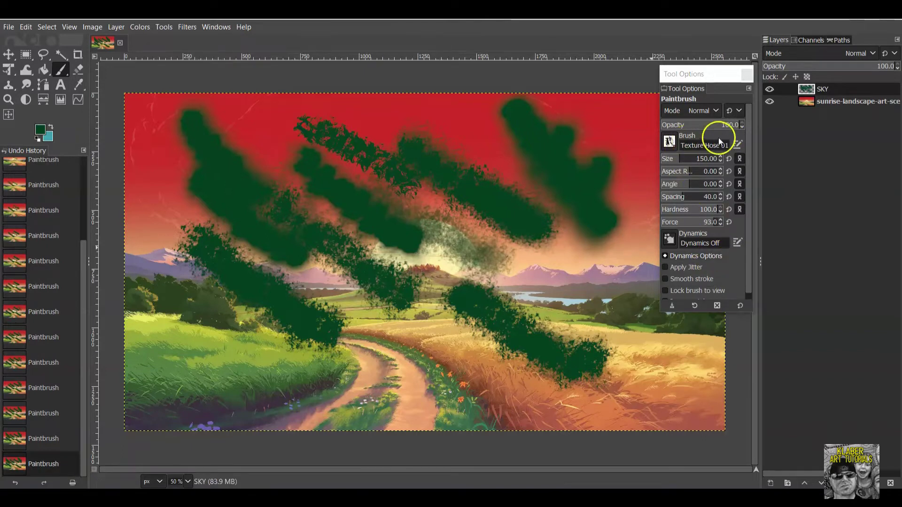
{"action": "left_click", "coordinate": [671, 143]}
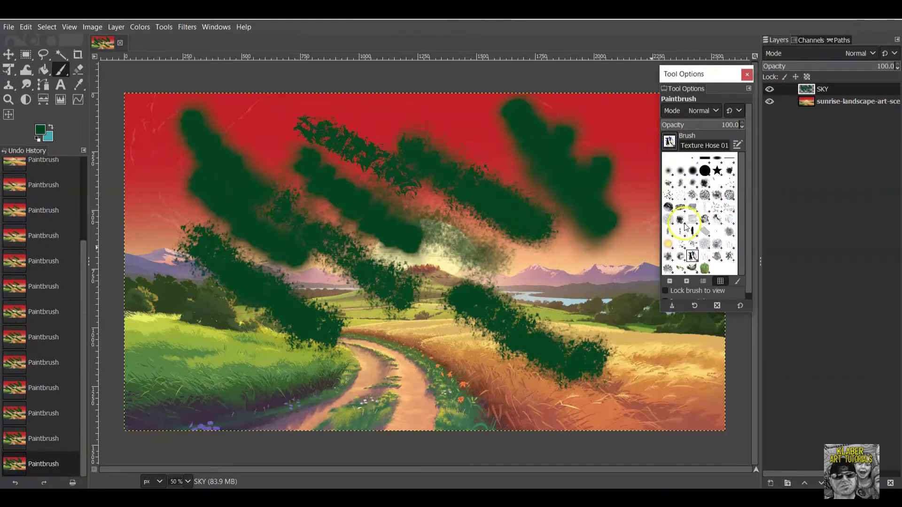
{"action": "left_click", "coordinate": [681, 220]}
{"action": "left_click", "coordinate": [559, 233]}
{"action": "mouse_move", "coordinate": [572, 261]}
{"action": "left_mouse_down"}
{"action": "mouse_move", "coordinate": [527, 276]}
{"action": "mouse_move", "coordinate": [602, 322]}
{"action": "mouse_move", "coordinate": [483, 353]}
{"action": "mouse_move", "coordinate": [462, 301]}
{"action": "left_mouse_up"}
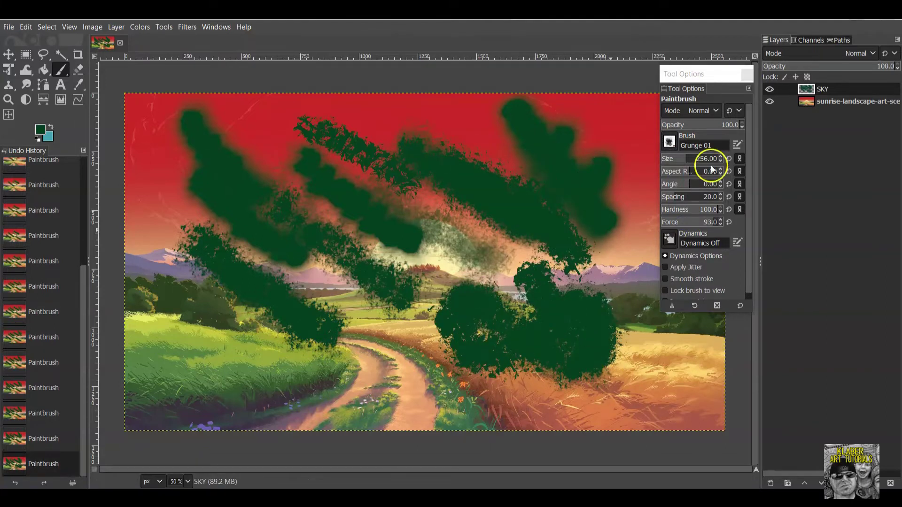
Paint test strokes in the upper sky with Acrylic 02, then with Acrylic 04 again.
{"action": "left_click", "coordinate": [670, 142]}
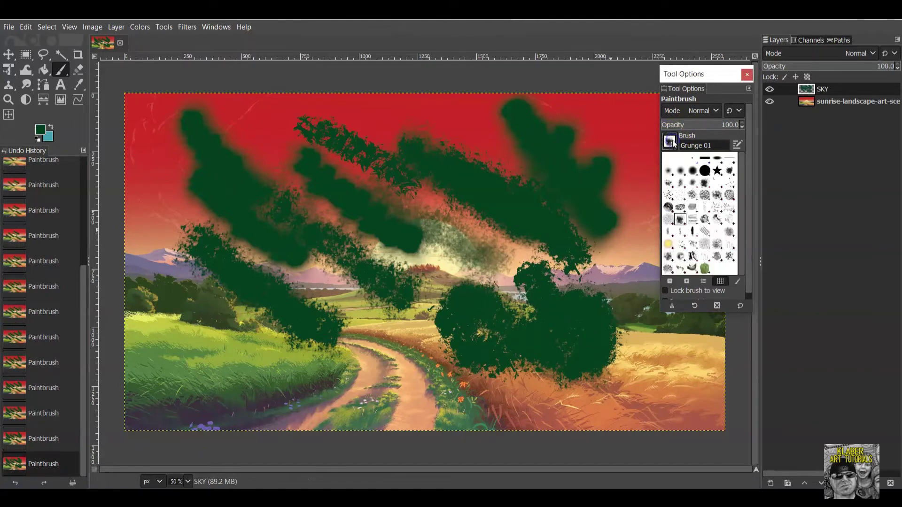
{"action": "left_click", "coordinate": [670, 183]}
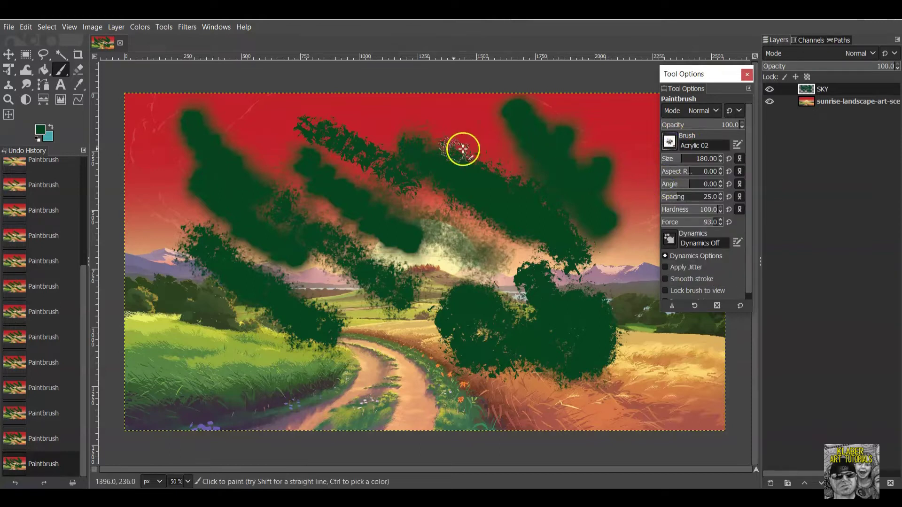
{"action": "left_click_drag", "start_coordinate": [451, 111], "coordinate": [498, 177]}
{"action": "left_click", "coordinate": [670, 142]}
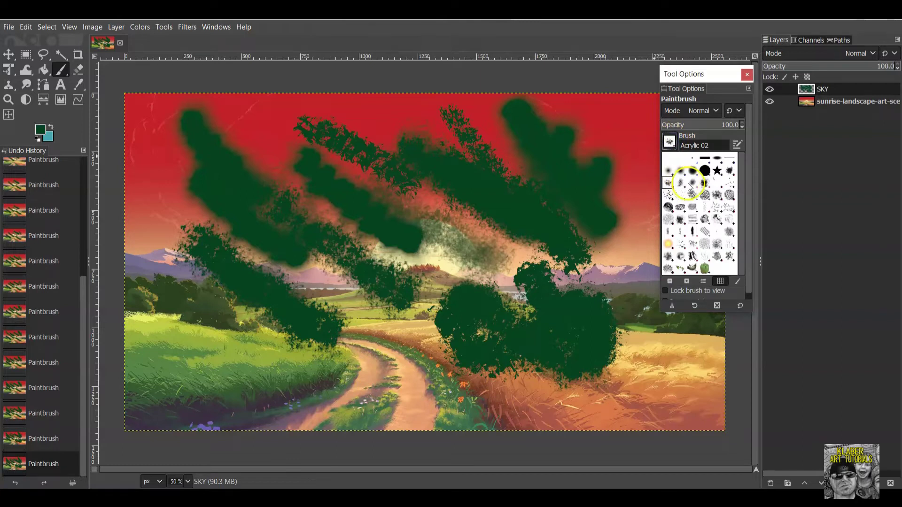
{"action": "left_click", "coordinate": [691, 185]}
{"action": "mouse_move", "coordinate": [253, 115]}
{"action": "left_mouse_down"}
{"action": "mouse_move", "coordinate": [235, 114]}
{"action": "mouse_move", "coordinate": [280, 151]}
{"action": "mouse_move", "coordinate": [245, 129]}
{"action": "left_mouse_up"}
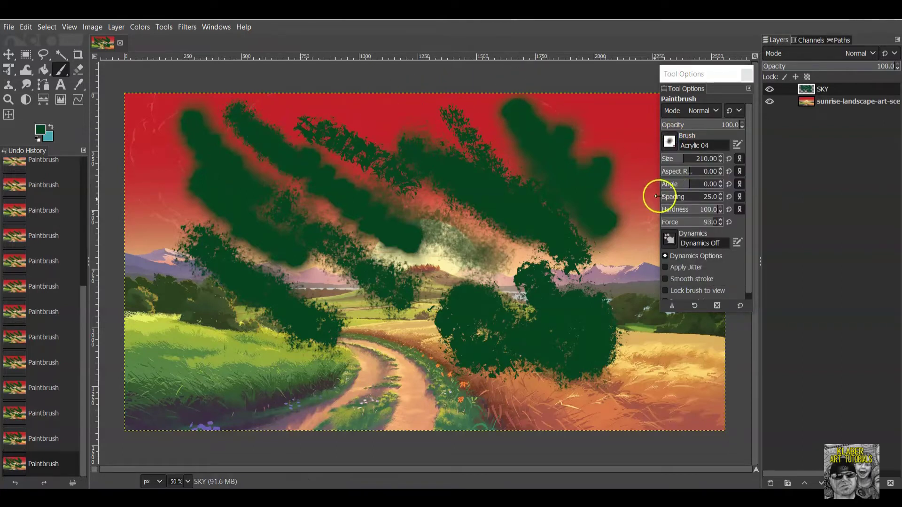
{"action": "scroll", "coordinate": [716, 210], "scroll_direction": "down", "scroll_amount": 16}
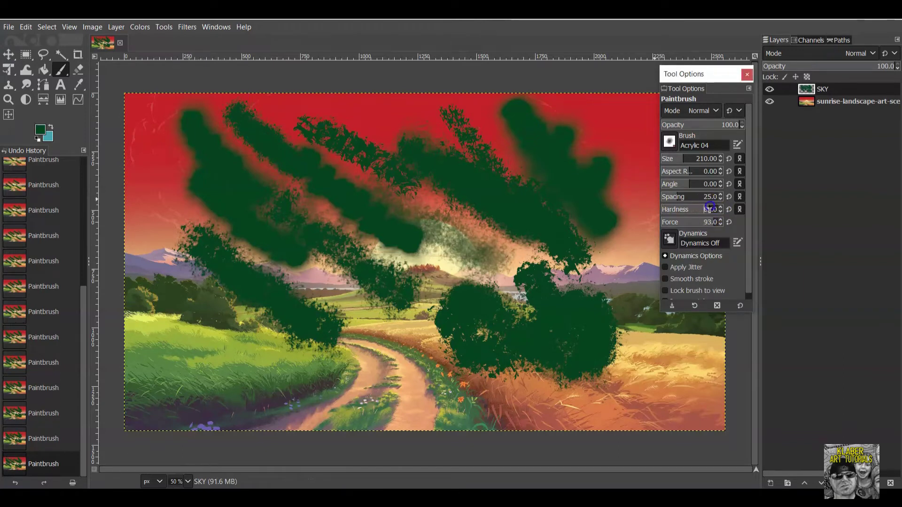
{"action": "left_click_drag", "start_coordinate": [355, 125], "coordinate": [398, 147]}
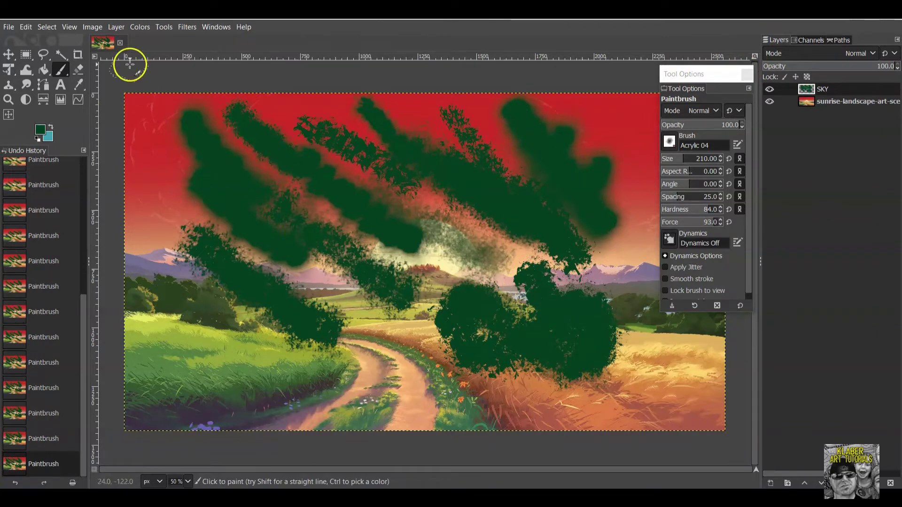
Erase all green test strokes from the SKY layer with the eraser enlarged to 748.
{"action": "left_click", "coordinate": [46, 27]}
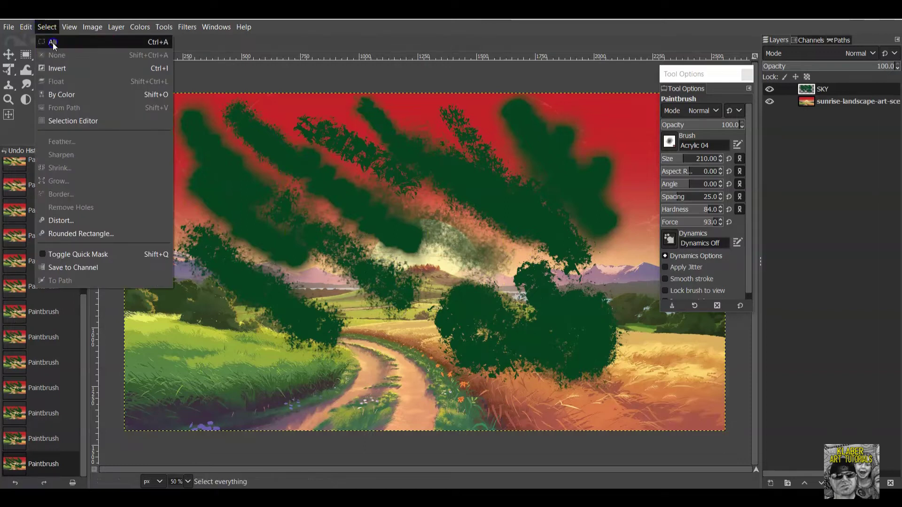
{"action": "left_click", "coordinate": [52, 42]}
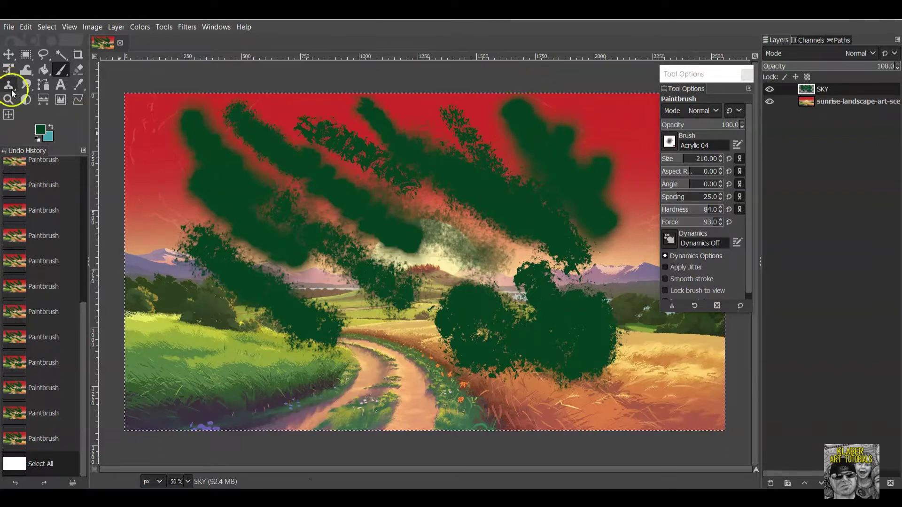
{"action": "left_click", "coordinate": [73, 71]}
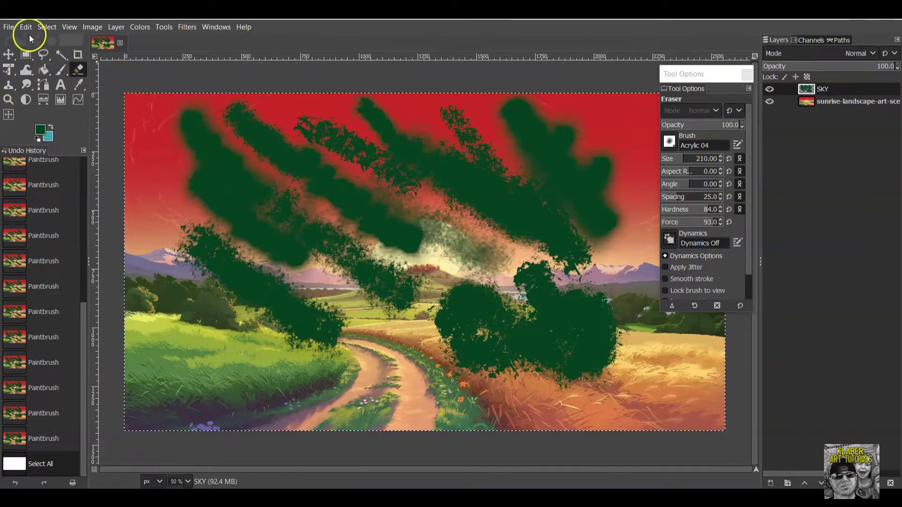
{"action": "mouse_move", "coordinate": [207, 117]}
{"action": "left_mouse_down"}
{"action": "mouse_move", "coordinate": [189, 126]}
{"action": "mouse_move", "coordinate": [228, 115]}
{"action": "left_mouse_up"}
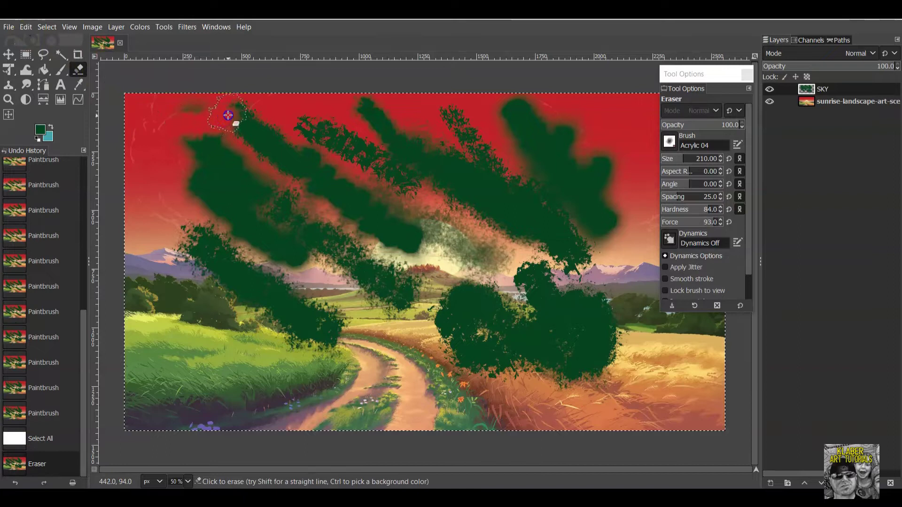
{"action": "left_click", "coordinate": [239, 107]}
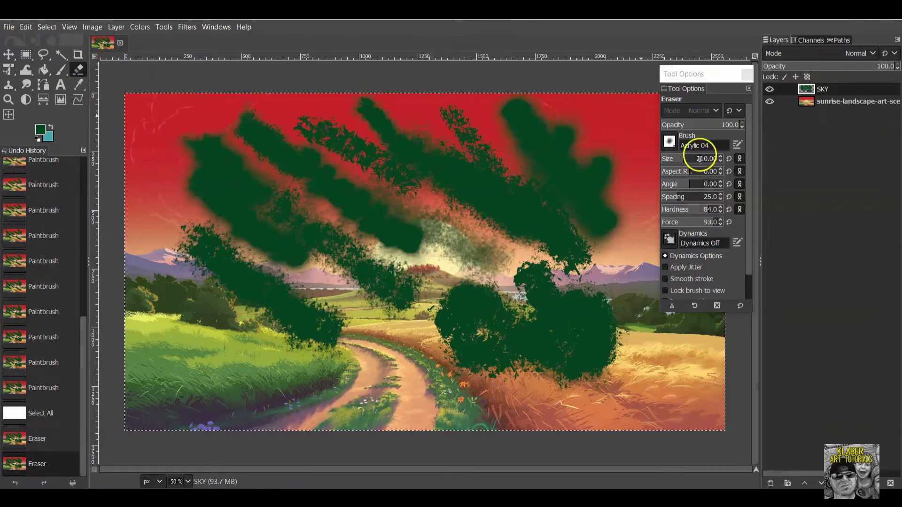
{"action": "left_click_drag", "start_coordinate": [704, 152], "coordinate": [708, 153]}
{"action": "mouse_move", "coordinate": [527, 121]}
{"action": "left_mouse_down"}
{"action": "mouse_move", "coordinate": [229, 169]}
{"action": "mouse_move", "coordinate": [137, 134]}
{"action": "mouse_move", "coordinate": [149, 217]}
{"action": "mouse_move", "coordinate": [381, 274]}
{"action": "mouse_move", "coordinate": [433, 333]}
{"action": "mouse_move", "coordinate": [528, 373]}
{"action": "mouse_move", "coordinate": [423, 231]}
{"action": "mouse_move", "coordinate": [306, 199]}
{"action": "mouse_move", "coordinate": [363, 240]}
{"action": "mouse_move", "coordinate": [637, 258]}
{"action": "mouse_move", "coordinate": [609, 193]}
{"action": "mouse_move", "coordinate": [171, 146]}
{"action": "mouse_move", "coordinate": [264, 228]}
{"action": "left_mouse_up"}
{"action": "mouse_move", "coordinate": [451, 325]}
{"action": "left_mouse_down"}
{"action": "mouse_move", "coordinate": [570, 357]}
{"action": "mouse_move", "coordinate": [515, 348]}
{"action": "left_mouse_up"}
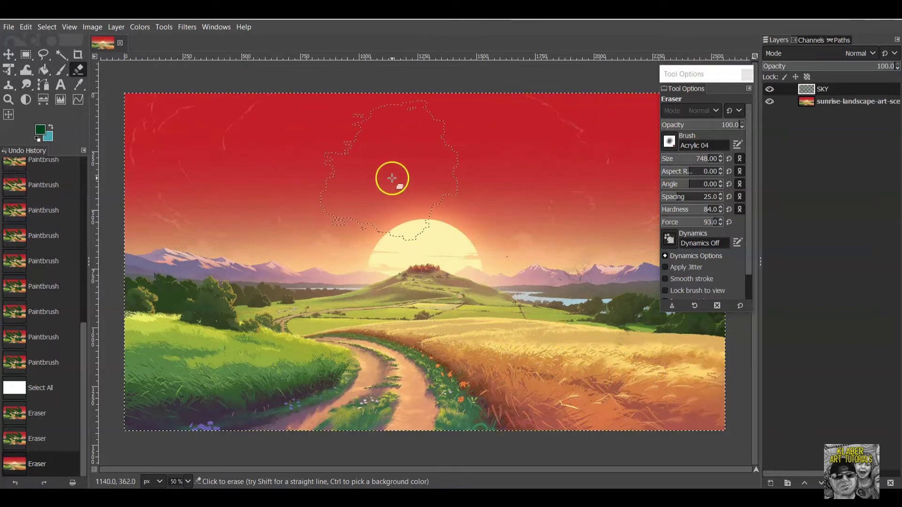
Clear the selection and open the Change Foreground Color dialog beside the canvas.
{"action": "left_click", "coordinate": [51, 27]}
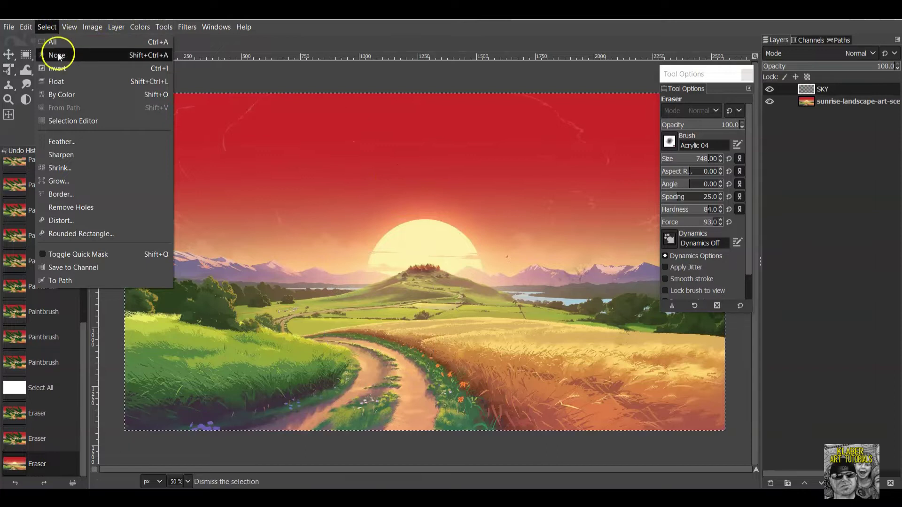
{"action": "left_click", "coordinate": [58, 45]}
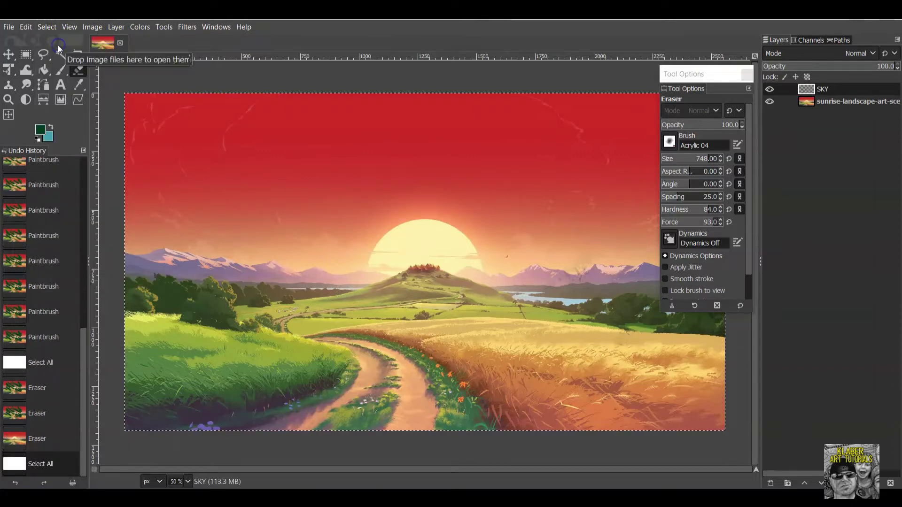
{"action": "left_click", "coordinate": [47, 26]}
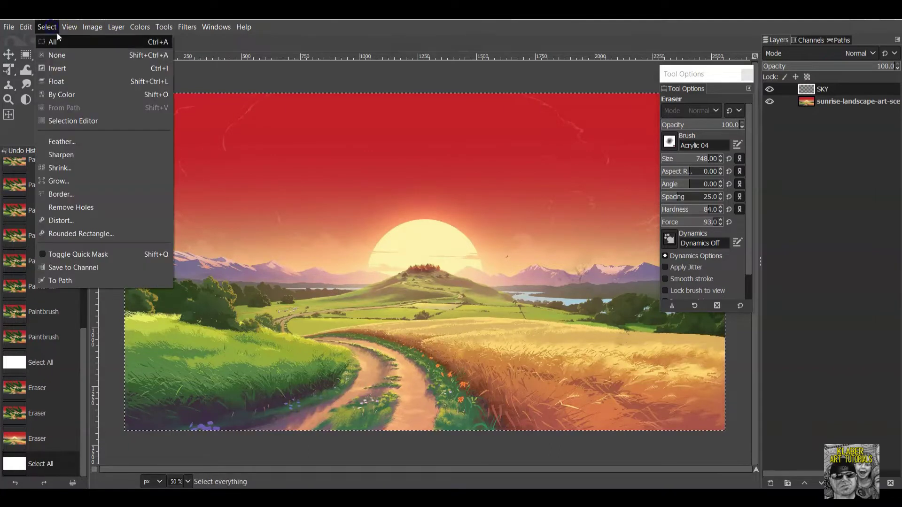
{"action": "left_click", "coordinate": [66, 55]}
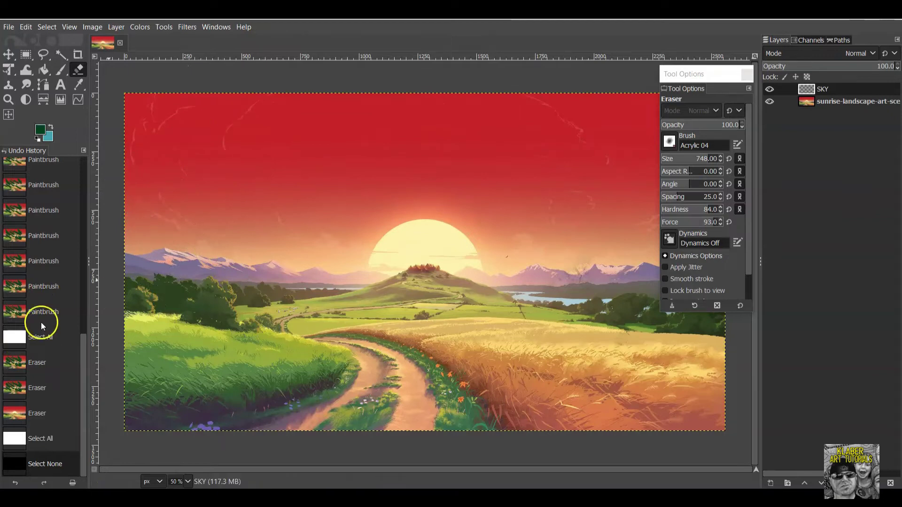
{"action": "left_click", "coordinate": [40, 132]}
{"action": "mouse_move", "coordinate": [768, 338]}
{"action": "left_mouse_down"}
{"action": "mouse_move", "coordinate": [696, 297]}
{"action": "mouse_move", "coordinate": [608, 147]}
{"action": "mouse_move", "coordinate": [582, 129]}
{"action": "left_mouse_up"}
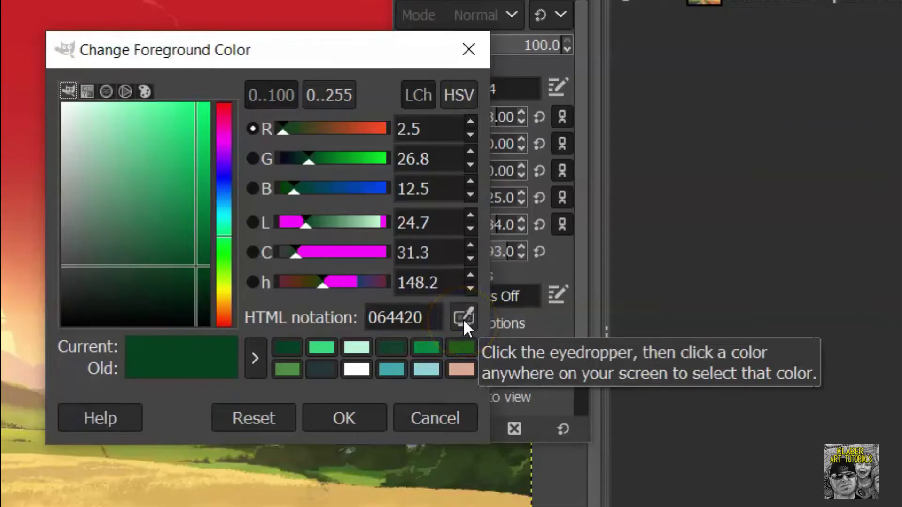
Sample the sky's red c31f26 as foreground colour and rearrange the editor and tool settings windows.
{"action": "left_click", "coordinate": [463, 318]}
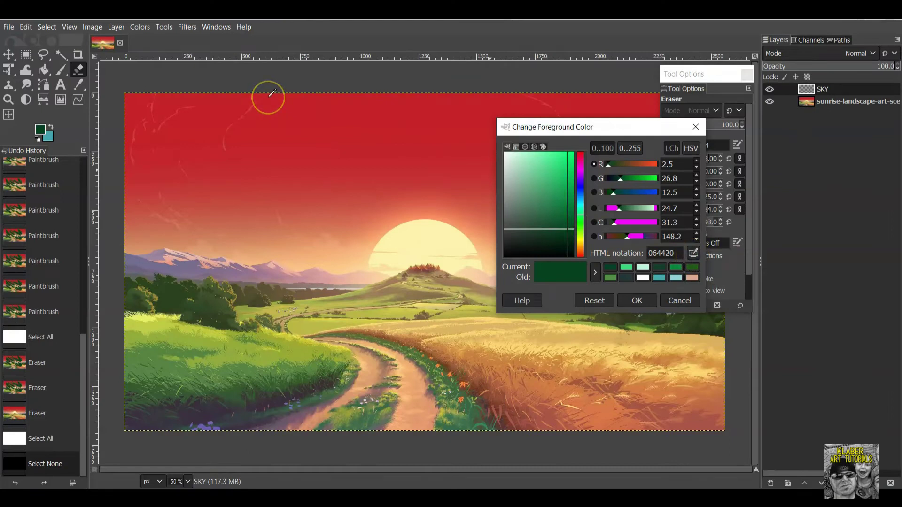
{"action": "left_click", "coordinate": [271, 92]}
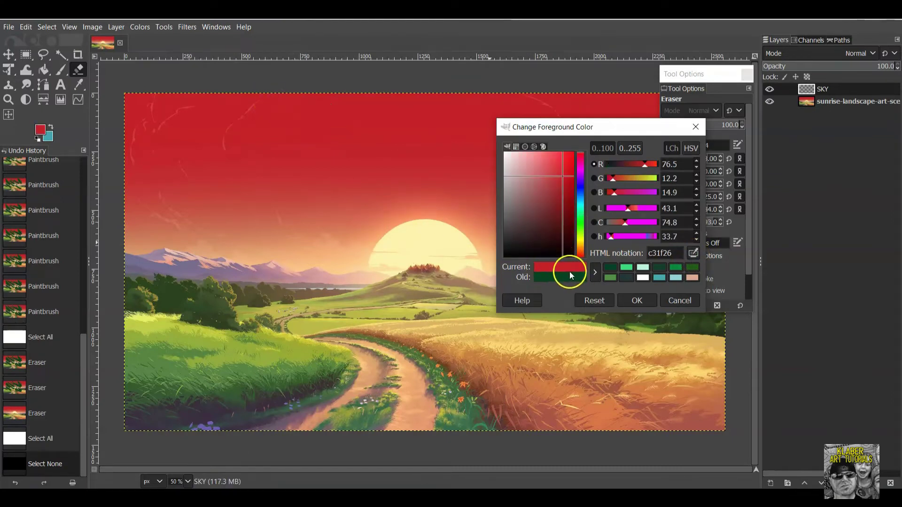
{"action": "left_click_drag", "start_coordinate": [642, 129], "coordinate": [846, 272]}
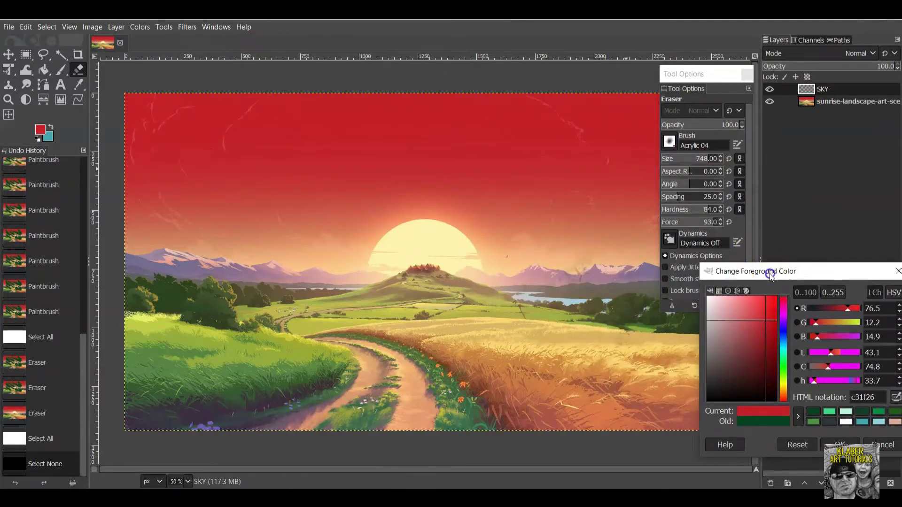
{"action": "left_click_drag", "start_coordinate": [736, 74], "coordinate": [846, 119]}
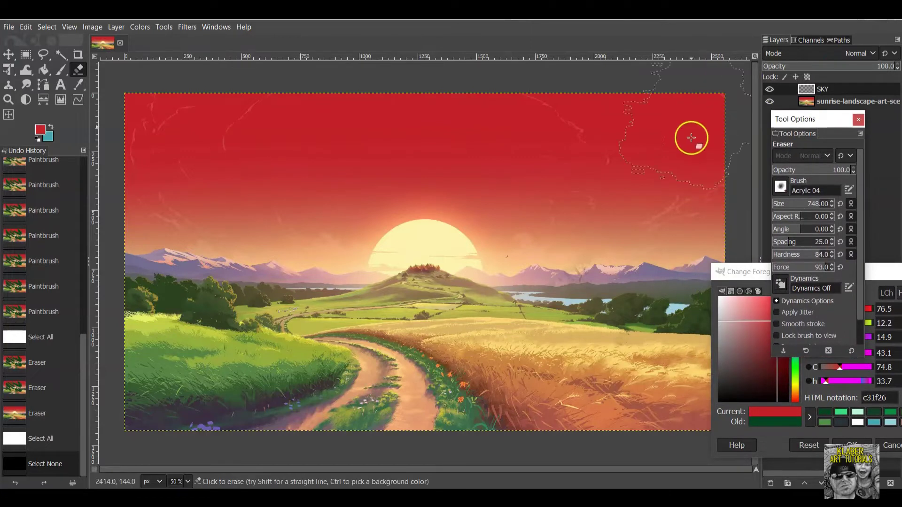
{"action": "left_click_drag", "start_coordinate": [743, 277], "coordinate": [767, 276]}
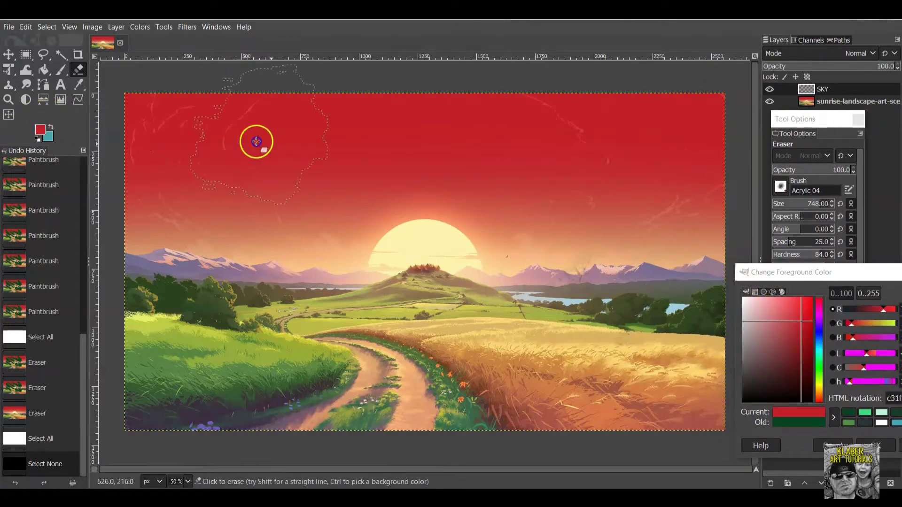
Erase leftover marks across the sky and sun, make SKY the active layer, and close the editor.
{"action": "left_click_drag", "start_coordinate": [670, 157], "coordinate": [701, 157]}
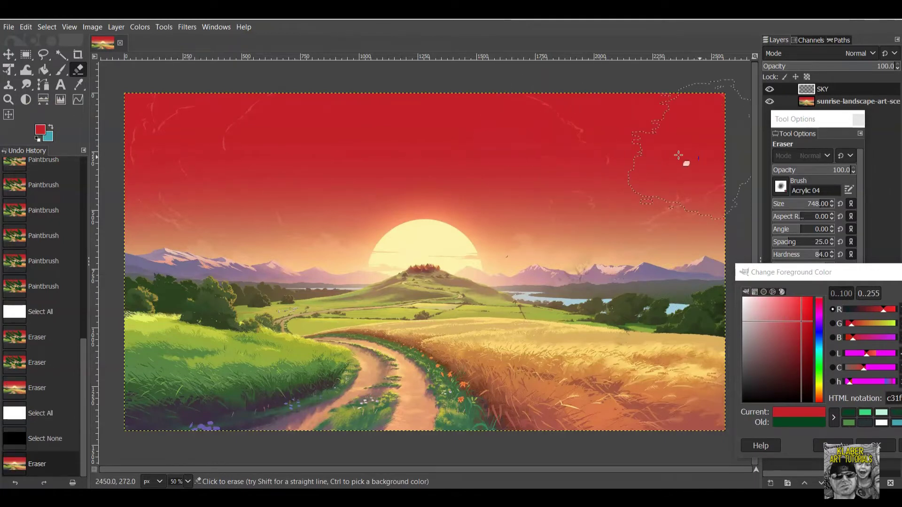
{"action": "left_click_drag", "start_coordinate": [309, 143], "coordinate": [127, 142]}
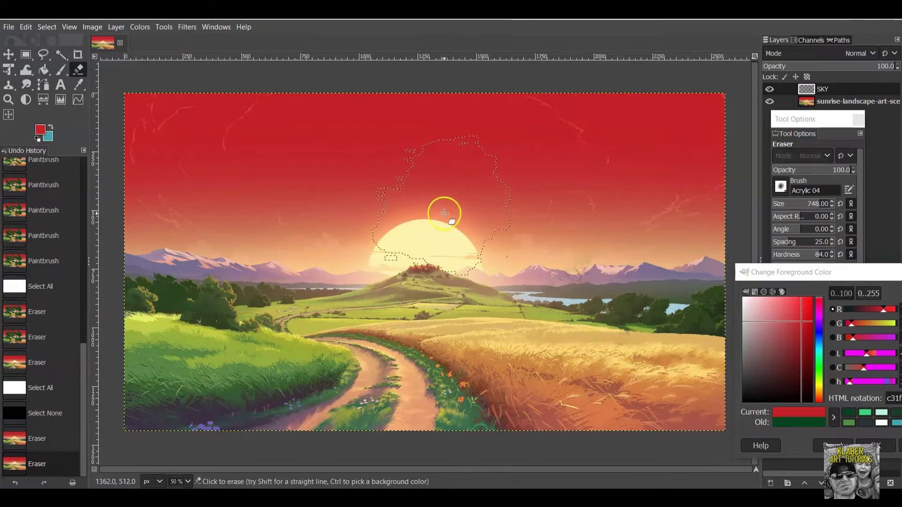
{"action": "left_click", "coordinate": [429, 295]}
{"action": "left_click_drag", "start_coordinate": [869, 278], "coordinate": [730, 277]}
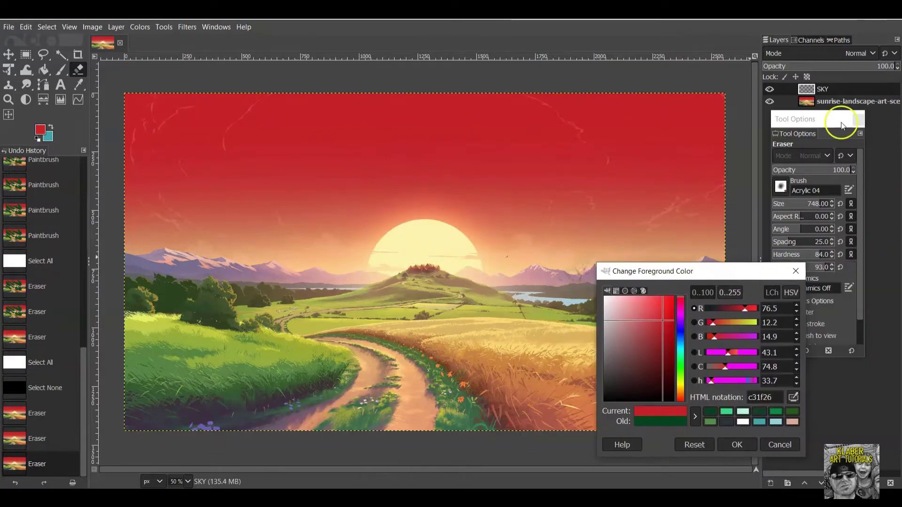
{"action": "left_click", "coordinate": [845, 90]}
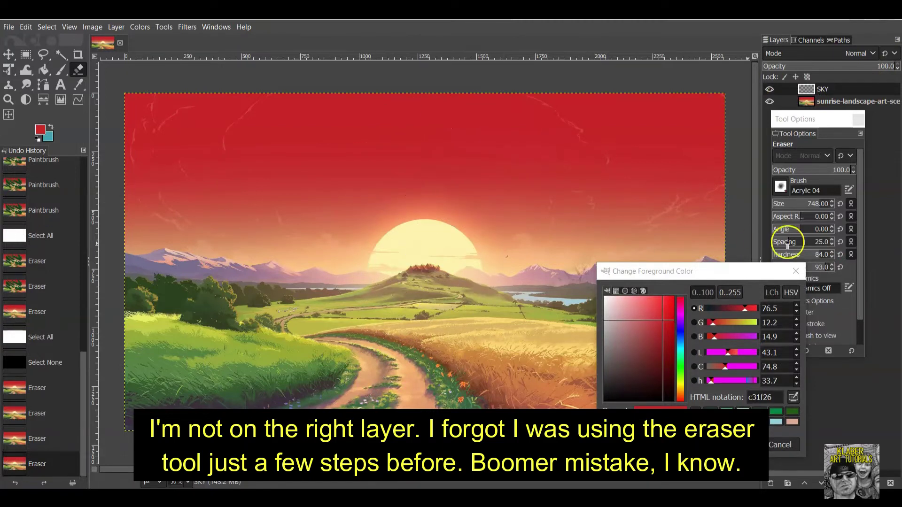
{"action": "left_click", "coordinate": [796, 271]}
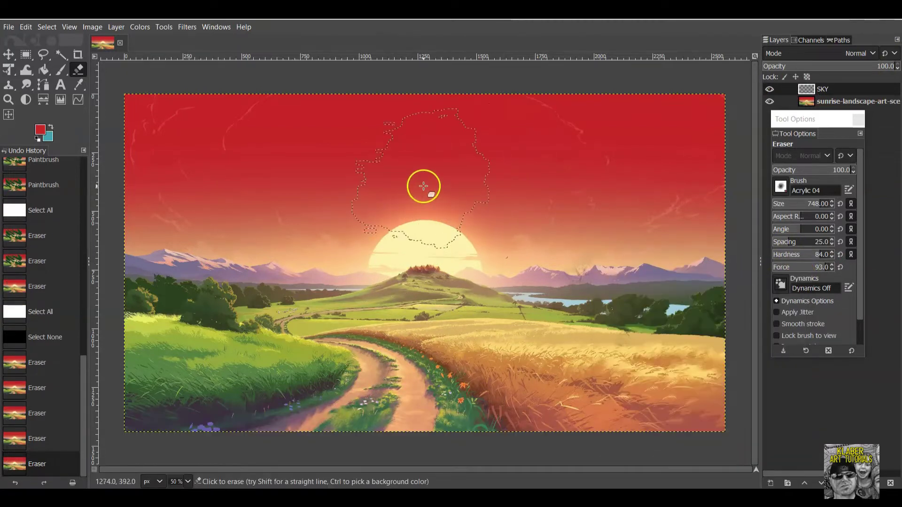
Switch to the Paintbrush and paint red strokes across the SKY layer down to the horizon.
{"action": "left_click", "coordinate": [769, 102]}
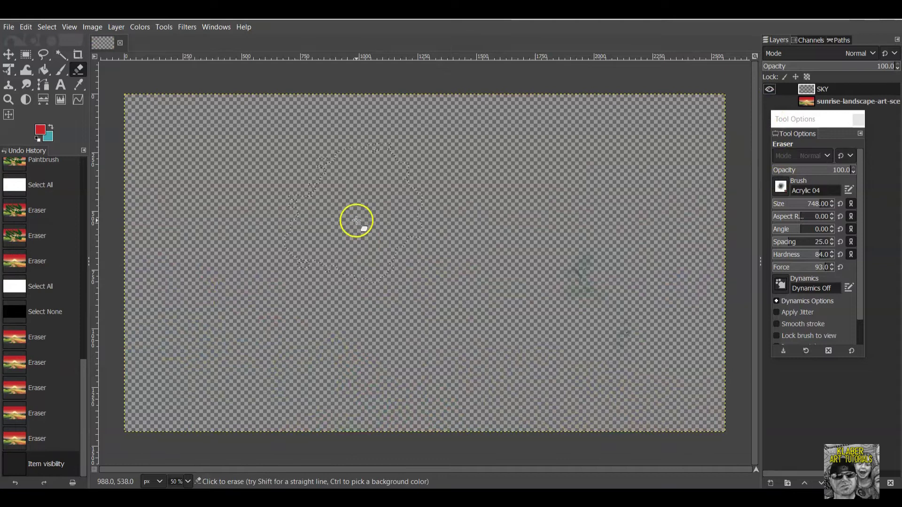
{"action": "left_click", "coordinate": [491, 233]}
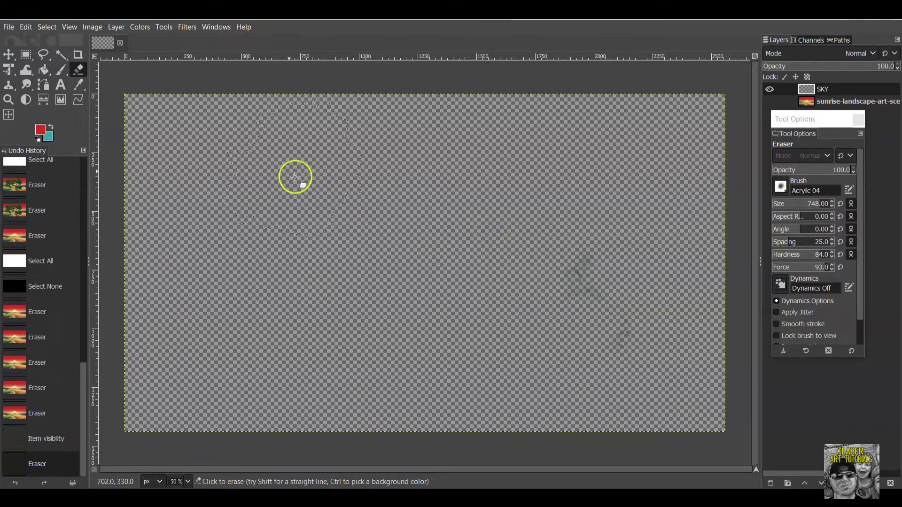
{"action": "left_click", "coordinate": [793, 144]}
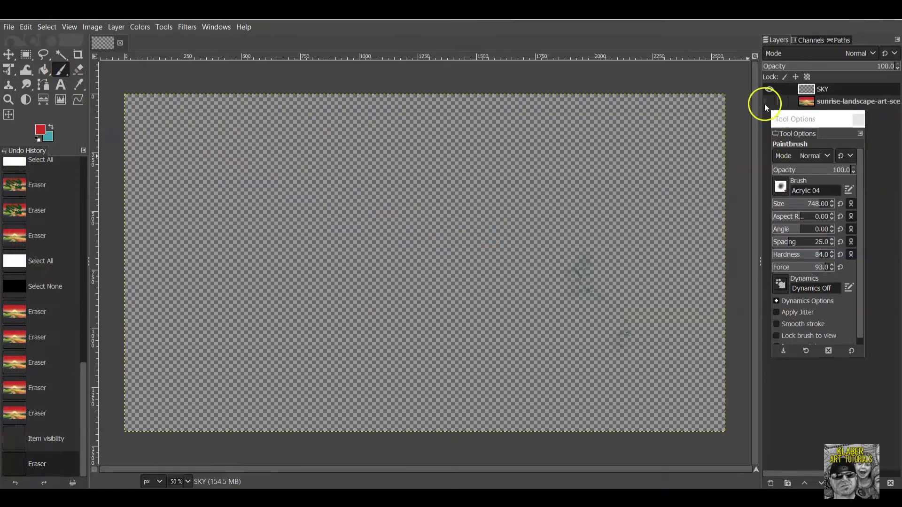
{"action": "left_click", "coordinate": [765, 102]}
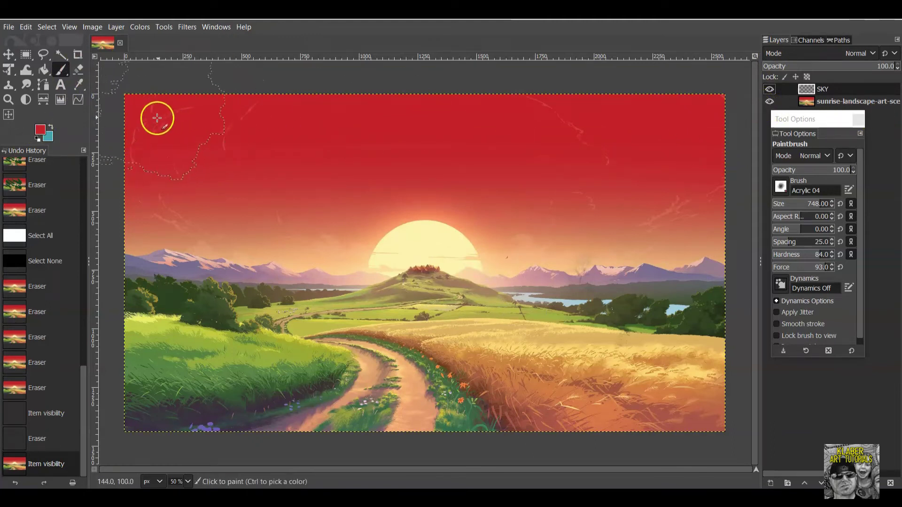
{"action": "left_click_drag", "start_coordinate": [398, 122], "coordinate": [714, 125]}
{"action": "mouse_move", "coordinate": [718, 157]}
{"action": "left_mouse_down"}
{"action": "mouse_move", "coordinate": [490, 193]}
{"action": "mouse_move", "coordinate": [113, 203]}
{"action": "mouse_move", "coordinate": [197, 250]}
{"action": "mouse_move", "coordinate": [743, 249]}
{"action": "mouse_move", "coordinate": [451, 231]}
{"action": "left_mouse_up"}
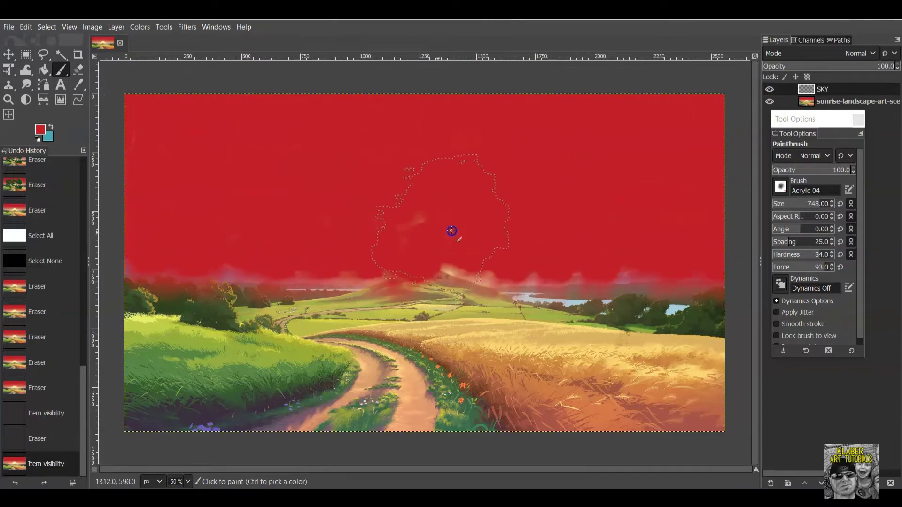
{"action": "mouse_move", "coordinate": [190, 271]}
{"action": "left_mouse_down"}
{"action": "mouse_move", "coordinate": [674, 271]}
{"action": "mouse_move", "coordinate": [213, 258]}
{"action": "left_mouse_up"}
{"action": "left_click_drag", "start_coordinate": [313, 213], "coordinate": [745, 149]}
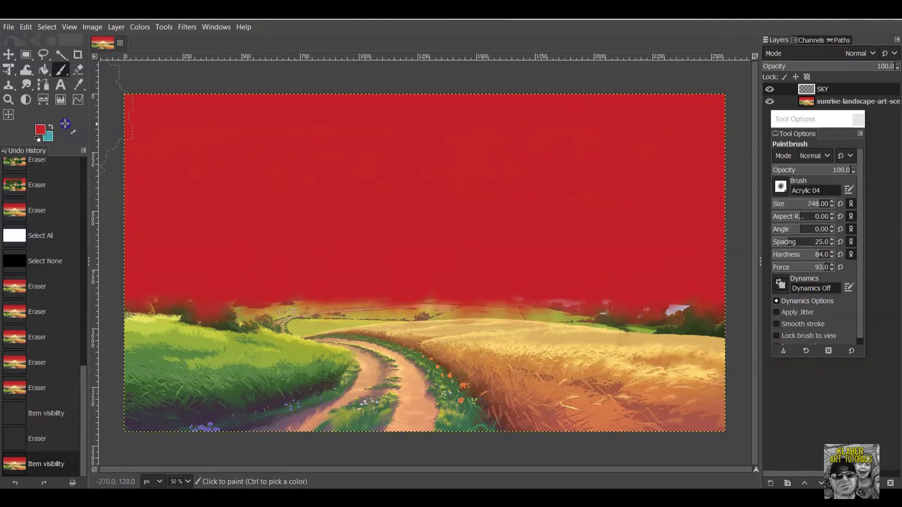
{"action": "left_click_drag", "start_coordinate": [462, 133], "coordinate": [871, 150]}
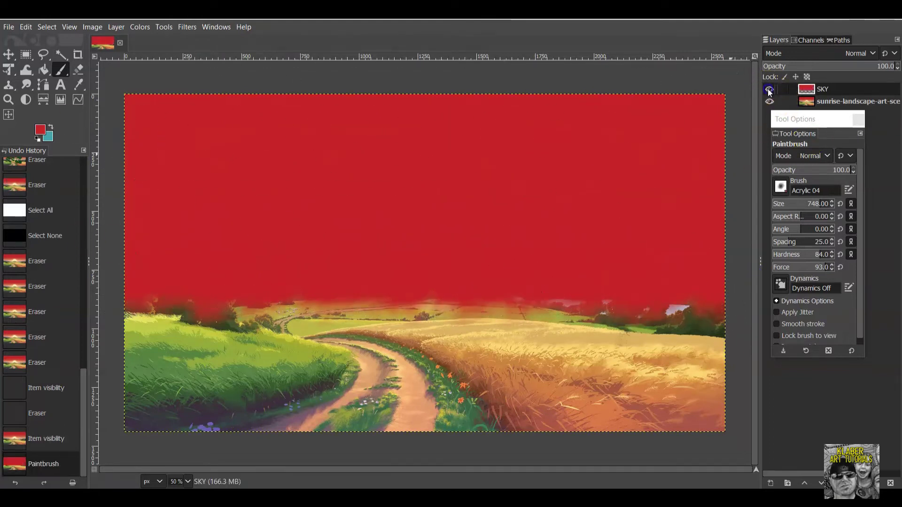
Toggle the SKY and landscape layers' visibility to compare the red coat with the original.
{"action": "left_click", "coordinate": [769, 90]}
{"action": "left_click", "coordinate": [769, 90]}
{"action": "left_click", "coordinate": [769, 90]}
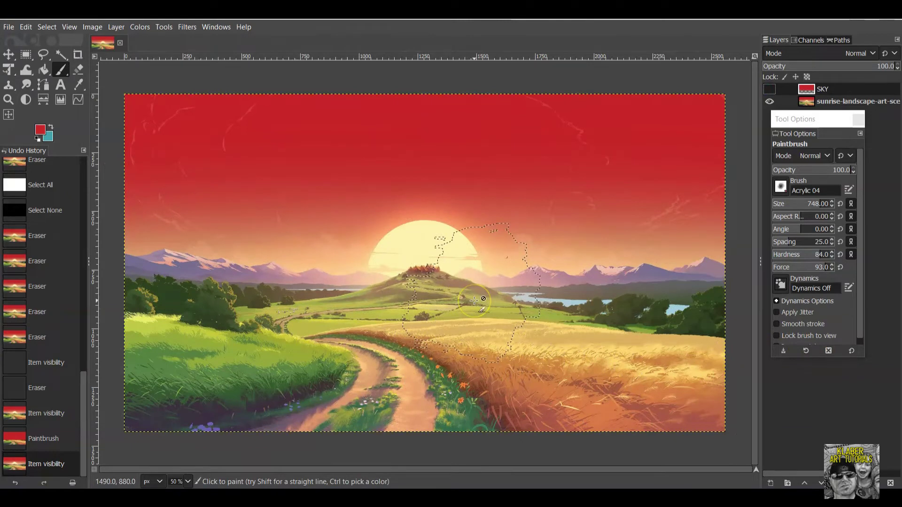
{"action": "left_click", "coordinate": [768, 89]}
{"action": "left_click", "coordinate": [768, 89]}
{"action": "left_click", "coordinate": [769, 89]}
{"action": "left_click", "coordinate": [769, 90]}
{"action": "left_click", "coordinate": [768, 102]}
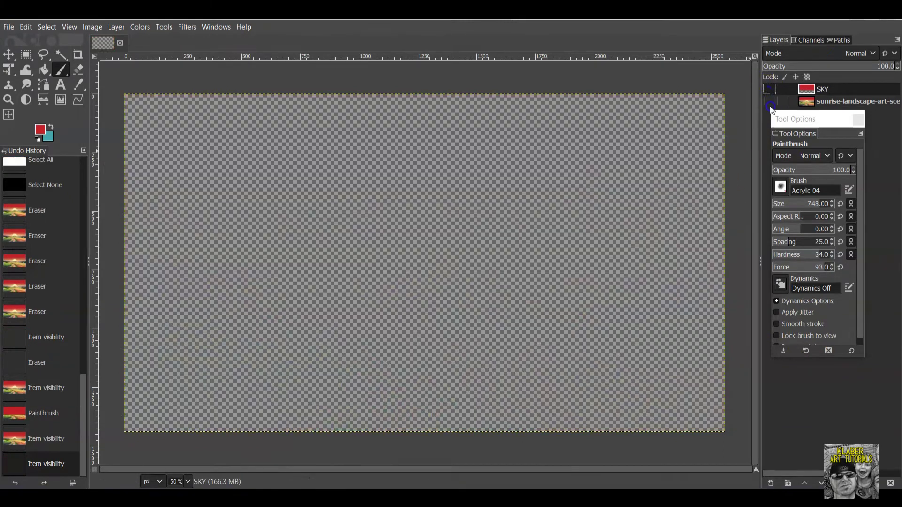
{"action": "left_click", "coordinate": [770, 90]}
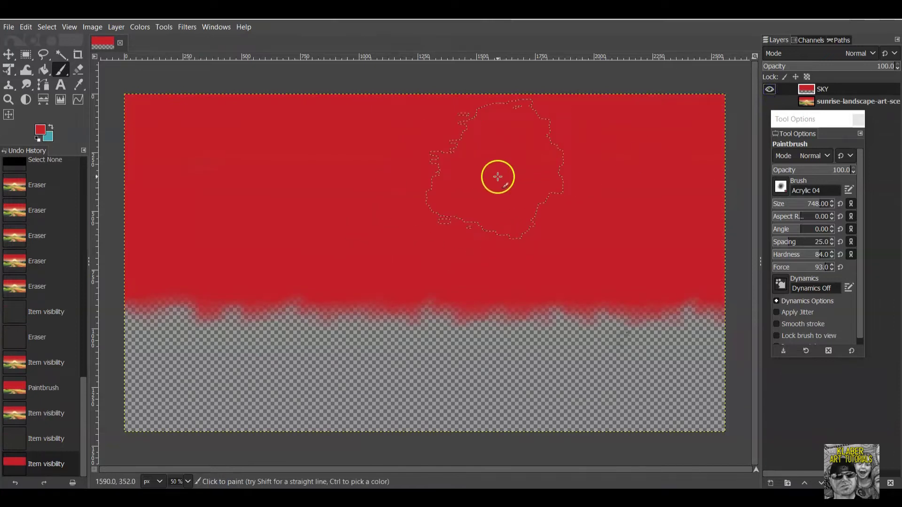
{"action": "left_click", "coordinate": [770, 102]}
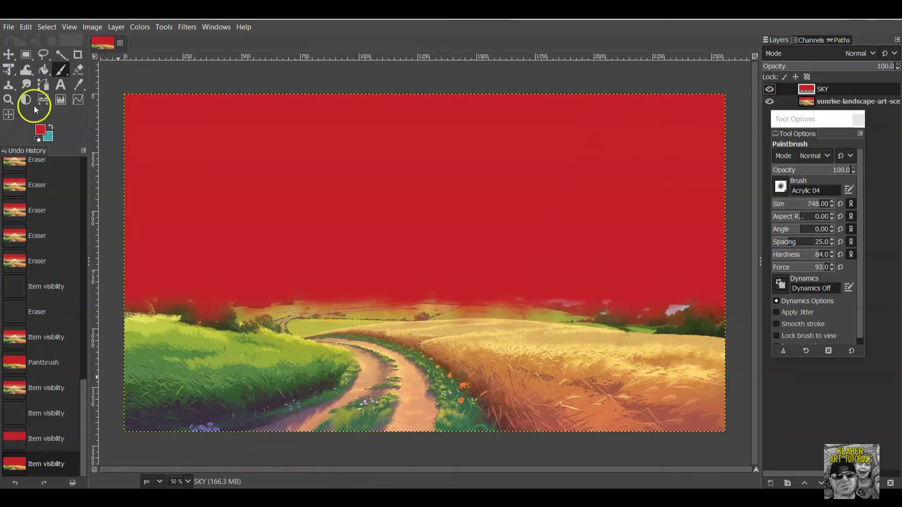
Sample the wheat field's orange ca7e3b with the eyedropper and confirm it as foreground colour.
{"action": "left_click", "coordinate": [40, 130]}
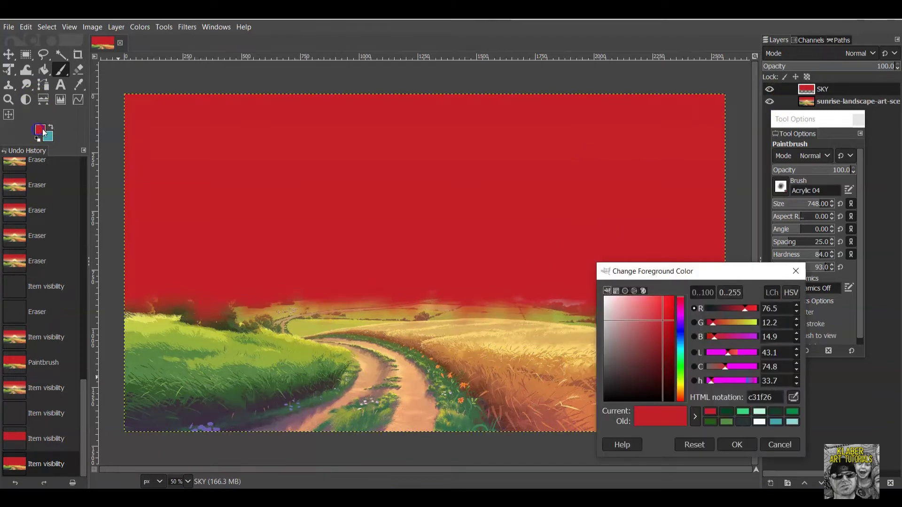
{"action": "left_click", "coordinate": [792, 398]}
{"action": "left_click", "coordinate": [493, 364]}
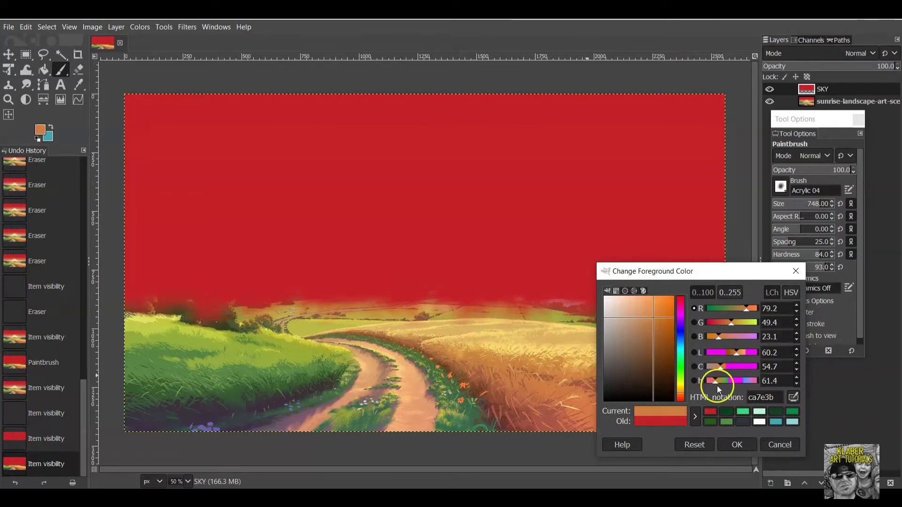
{"action": "left_click", "coordinate": [738, 444]}
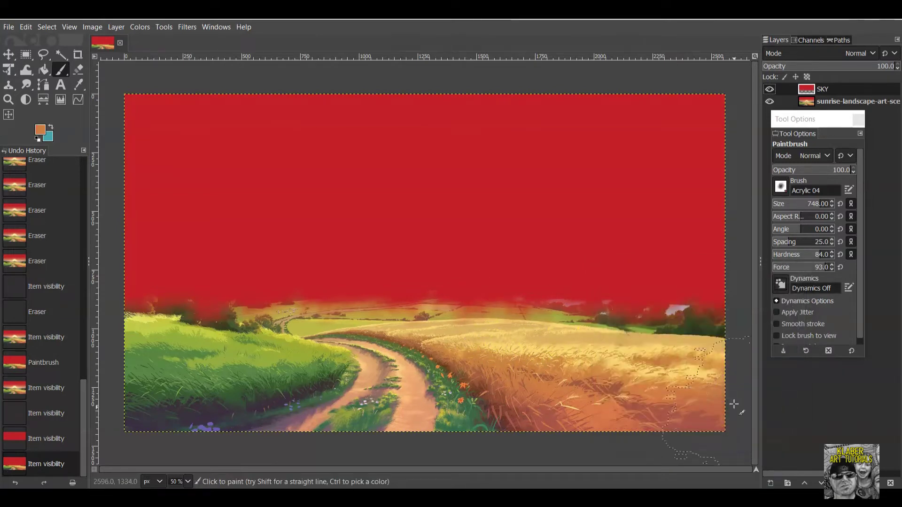
{"action": "left_click", "coordinate": [114, 27]}
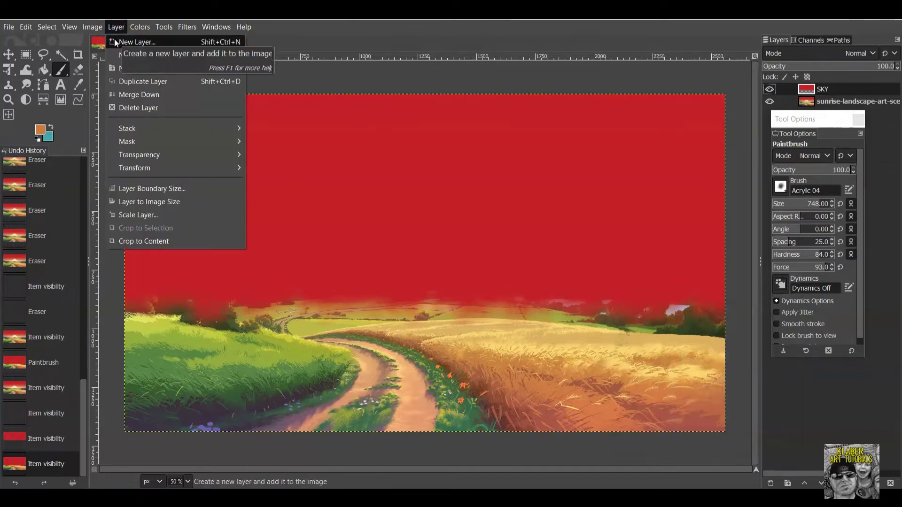
Create a new layer named 'GROUND' and paint orange across the canvas below the horizon.
{"action": "left_click", "coordinate": [115, 40]}
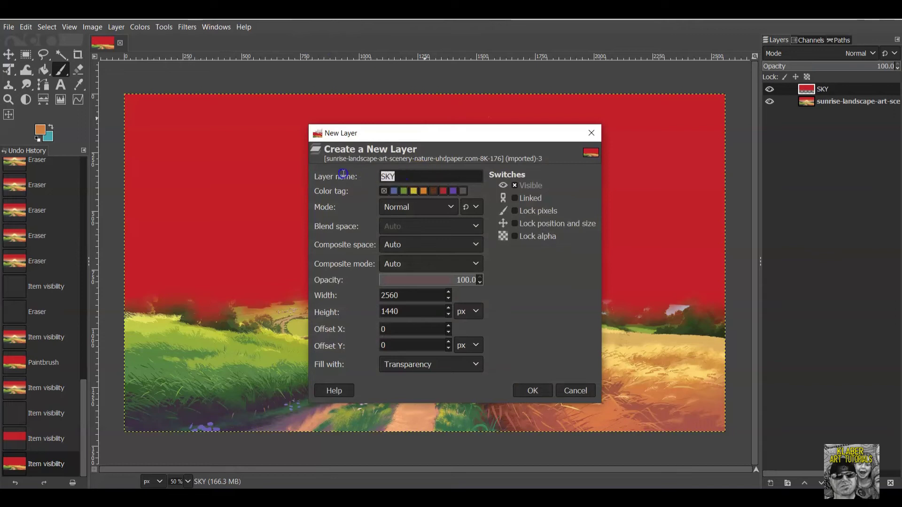
{"action": "type", "text": "GROUND"}
{"action": "left_click", "coordinate": [521, 393]}
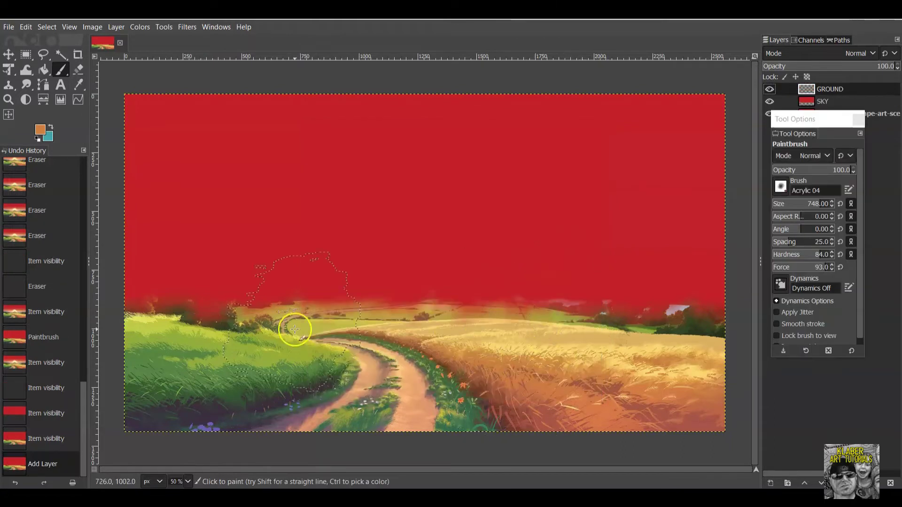
{"action": "left_click", "coordinate": [138, 392]}
{"action": "mouse_move", "coordinate": [138, 391]}
{"action": "left_mouse_down"}
{"action": "mouse_move", "coordinate": [713, 397]}
{"action": "mouse_move", "coordinate": [717, 408]}
{"action": "mouse_move", "coordinate": [243, 440]}
{"action": "left_mouse_up"}
{"action": "mouse_move", "coordinate": [90, 368]}
{"action": "left_mouse_down"}
{"action": "mouse_move", "coordinate": [183, 354]}
{"action": "mouse_move", "coordinate": [724, 348]}
{"action": "mouse_move", "coordinate": [348, 332]}
{"action": "mouse_move", "coordinate": [111, 337]}
{"action": "mouse_move", "coordinate": [747, 326]}
{"action": "left_mouse_up"}
Make SKY the active layer, hiding GROUND and SKY so the sunrise reference photo shows.
{"action": "left_click_drag", "start_coordinate": [829, 120], "coordinate": [831, 181]}
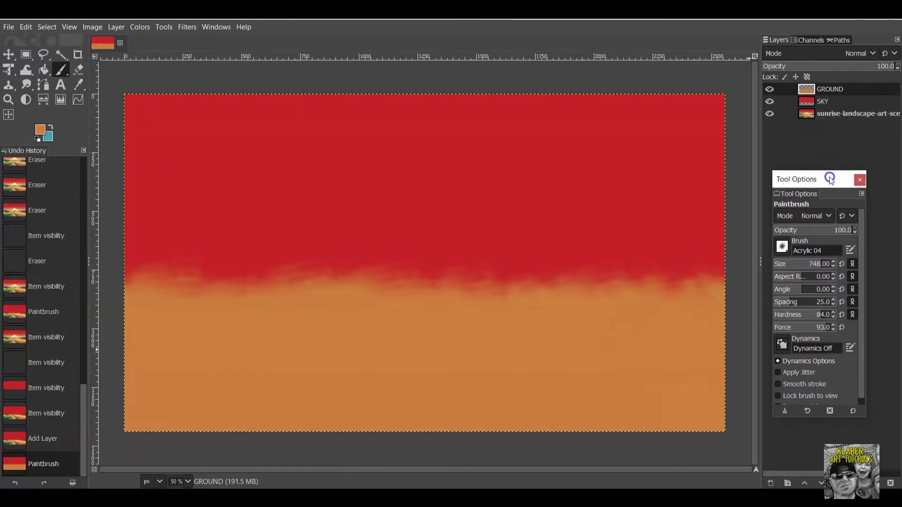
{"action": "left_click", "coordinate": [769, 114]}
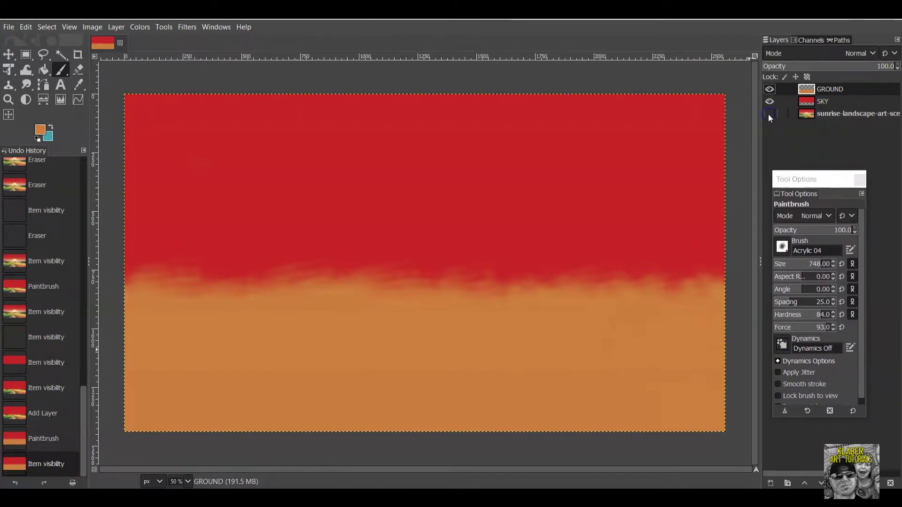
{"action": "left_click", "coordinate": [768, 89]}
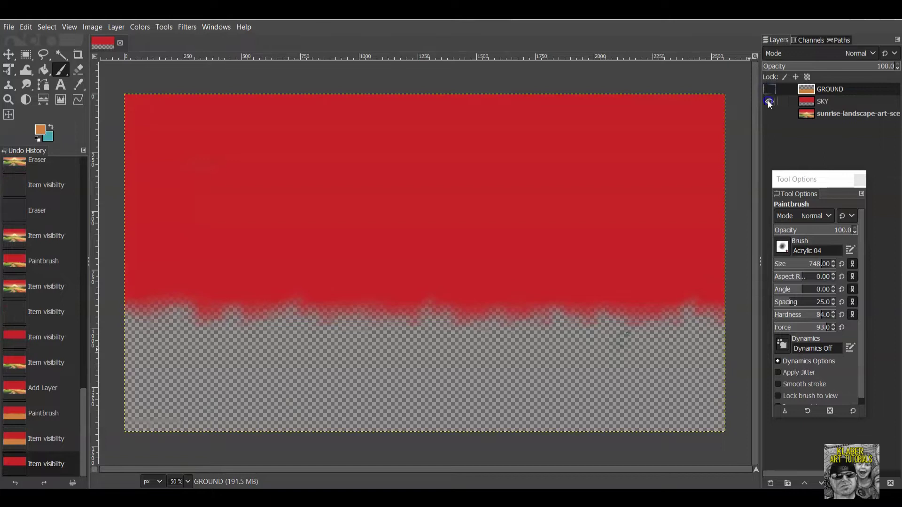
{"action": "left_click", "coordinate": [767, 100]}
{"action": "left_click", "coordinate": [768, 100]}
{"action": "left_click", "coordinate": [769, 90]}
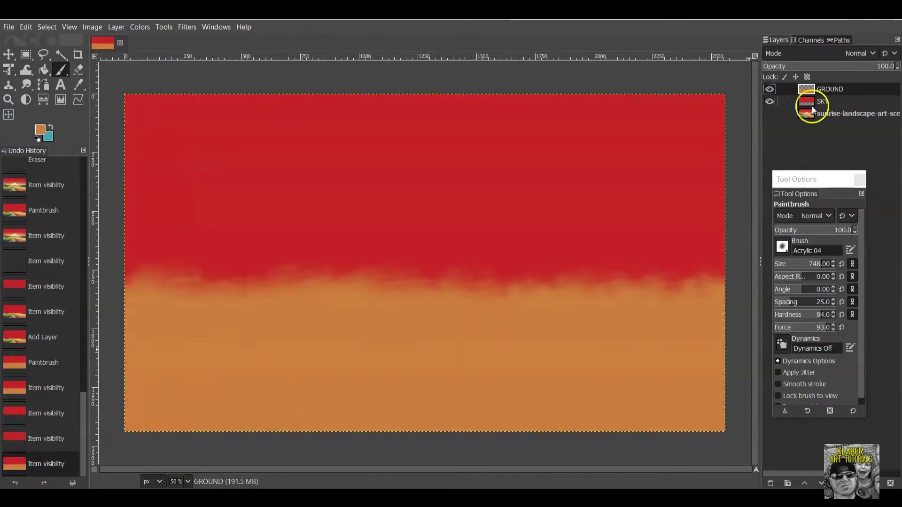
{"action": "left_click", "coordinate": [770, 90]}
{"action": "left_click", "coordinate": [832, 100]}
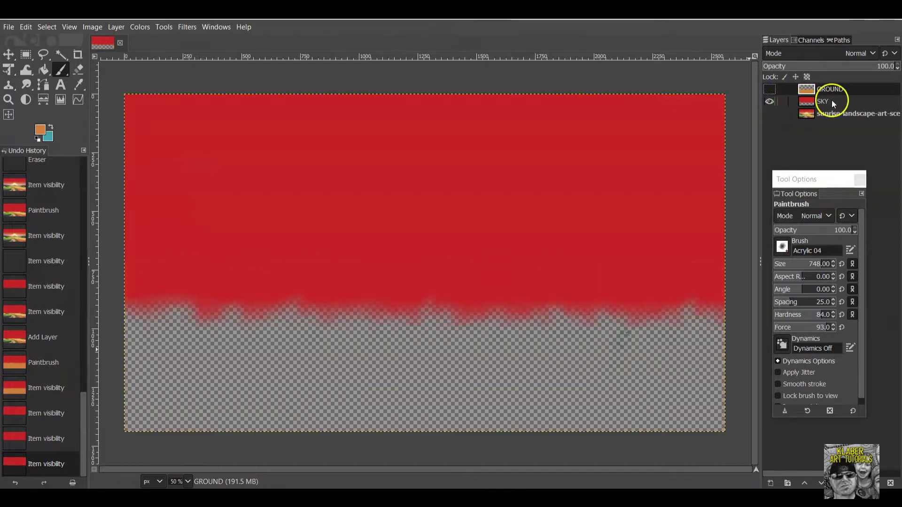
{"action": "left_click", "coordinate": [770, 114]}
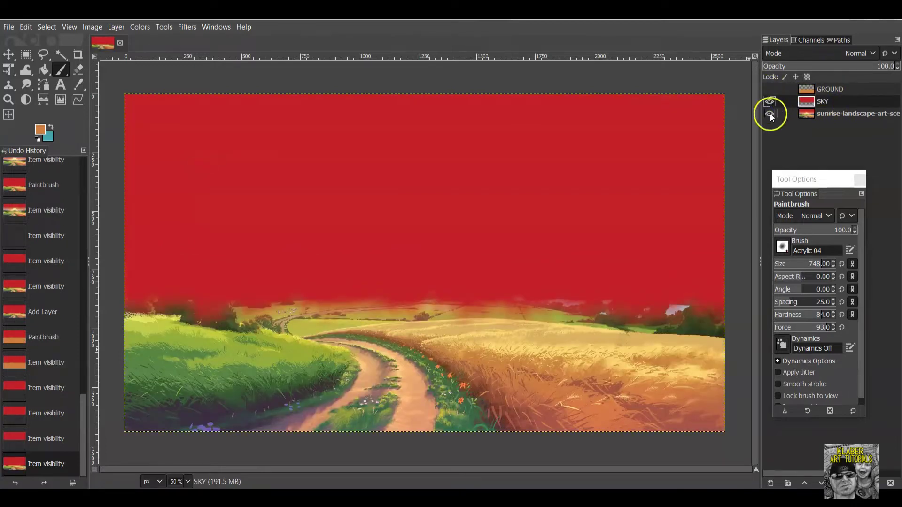
{"action": "left_click", "coordinate": [769, 101]}
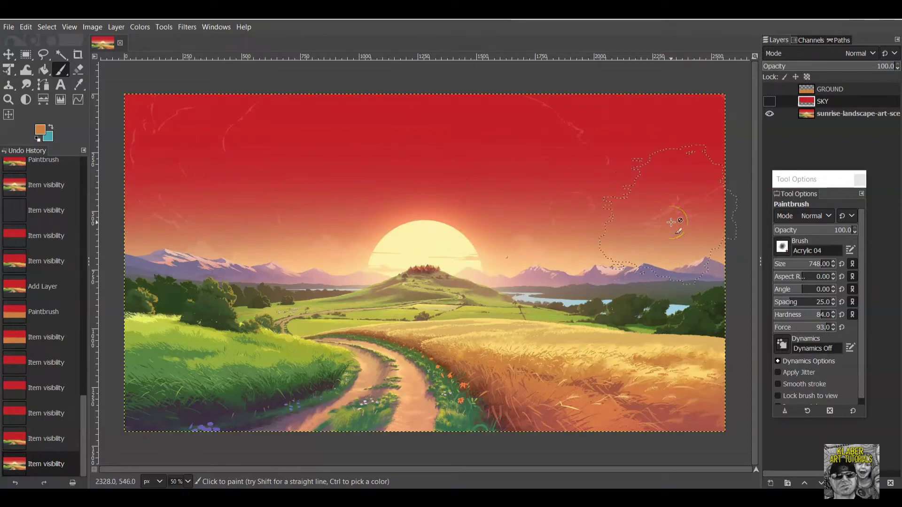
Drop brush opacity to 32.9, make salmon d57454 from the reference the foreground, and re-show SKY.
{"action": "mouse_move", "coordinate": [671, 222]}
{"action": "left_mouse_down"}
{"action": "mouse_move", "coordinate": [711, 171]}
{"action": "mouse_move", "coordinate": [689, 187]}
{"action": "left_mouse_up"}
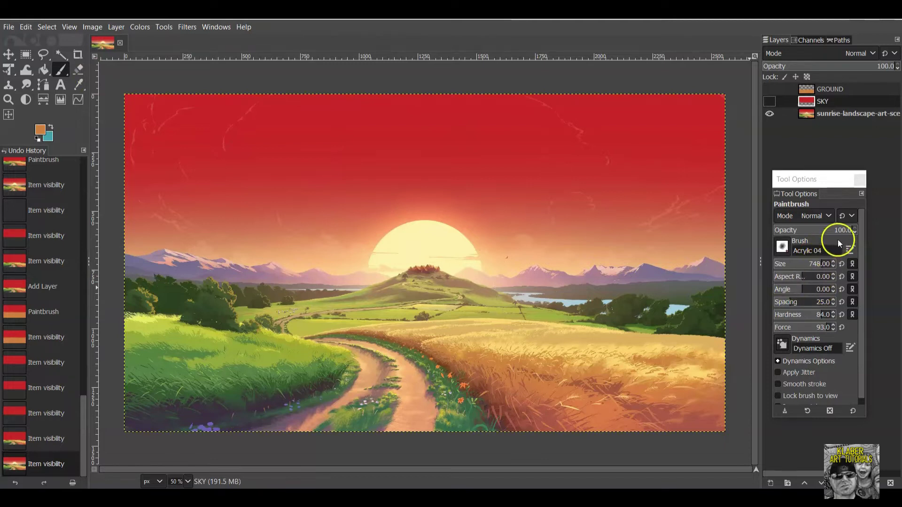
{"action": "left_click_drag", "start_coordinate": [849, 230], "coordinate": [825, 230]}
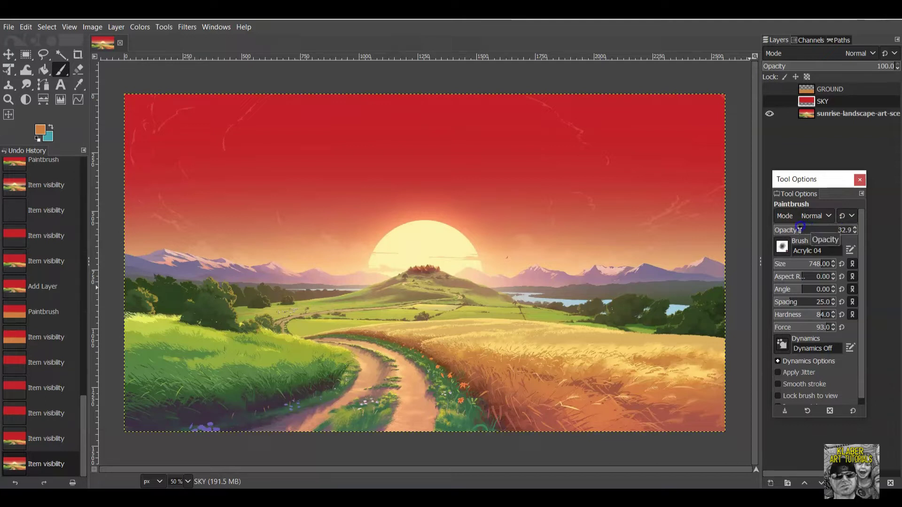
{"action": "left_click", "coordinate": [39, 131]}
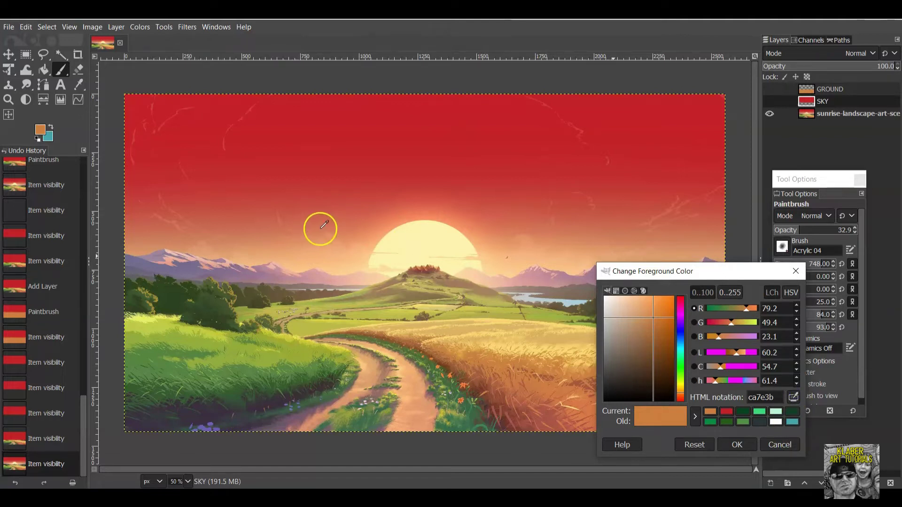
{"action": "left_click", "coordinate": [324, 225], "text": "ctrl"}
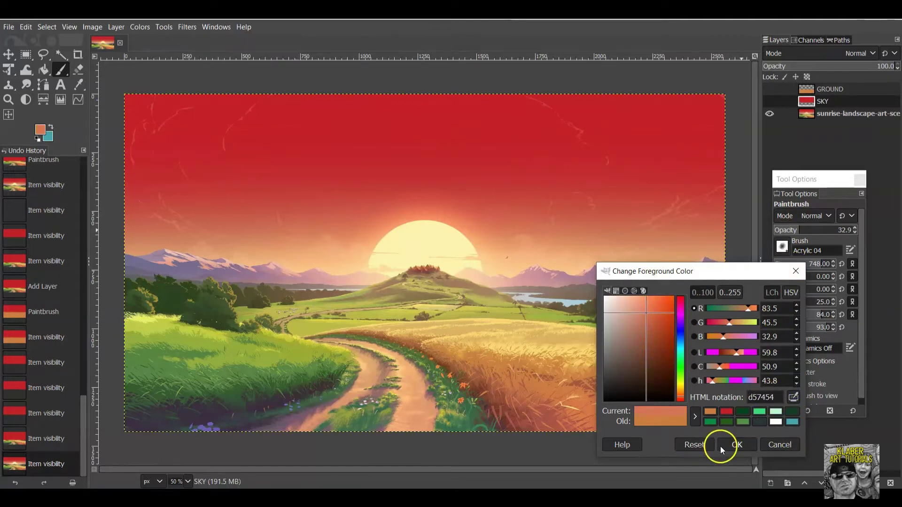
{"action": "left_click", "coordinate": [736, 444]}
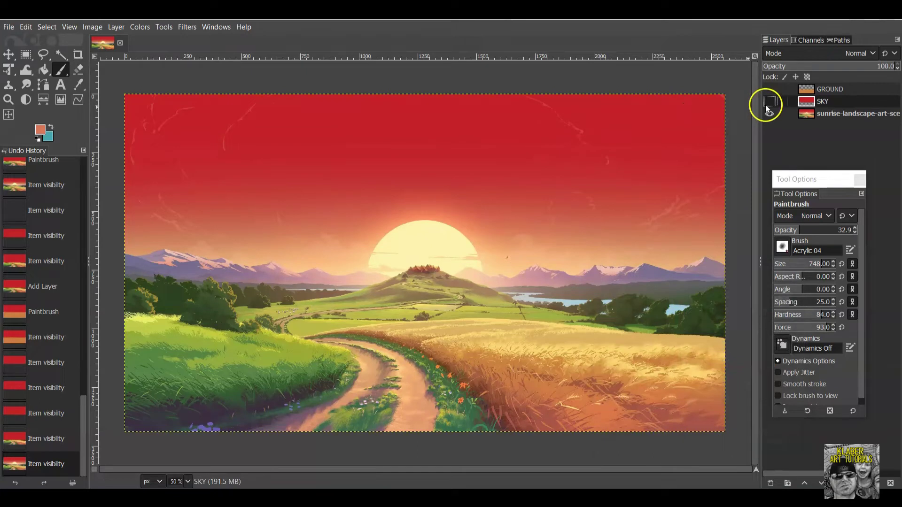
{"action": "left_click", "coordinate": [769, 102]}
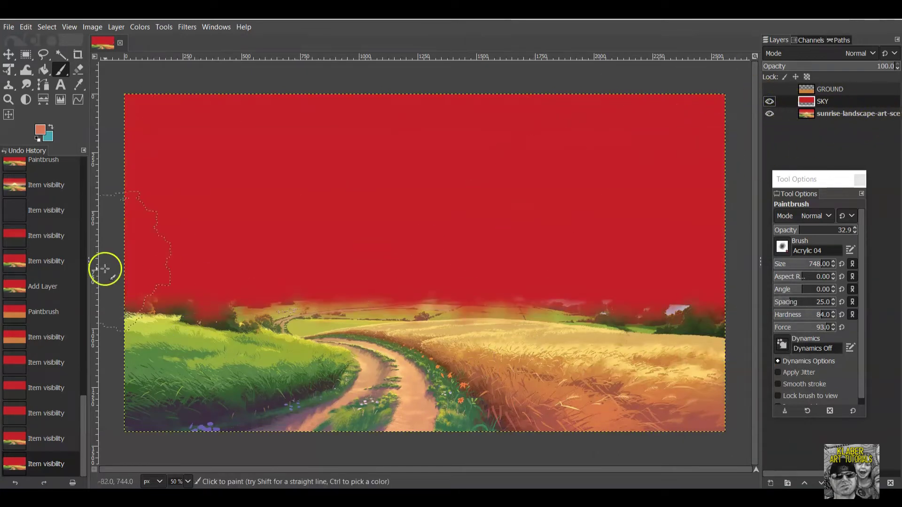
Blend salmon strokes back and forth across the lower red sky to lighten it toward the horizon.
{"action": "left_click", "coordinate": [770, 101]}
{"action": "left_click", "coordinate": [770, 101]}
{"action": "mouse_move", "coordinate": [158, 268]}
{"action": "left_mouse_down"}
{"action": "mouse_move", "coordinate": [719, 255]}
{"action": "mouse_move", "coordinate": [101, 286]}
{"action": "mouse_move", "coordinate": [719, 296]}
{"action": "left_mouse_up"}
{"action": "mouse_move", "coordinate": [603, 294]}
{"action": "left_mouse_down"}
{"action": "mouse_move", "coordinate": [209, 292]}
{"action": "mouse_move", "coordinate": [155, 266]}
{"action": "left_mouse_up"}
{"action": "mouse_move", "coordinate": [188, 218]}
{"action": "left_mouse_down"}
{"action": "mouse_move", "coordinate": [698, 219]}
{"action": "mouse_move", "coordinate": [734, 228]}
{"action": "left_mouse_up"}
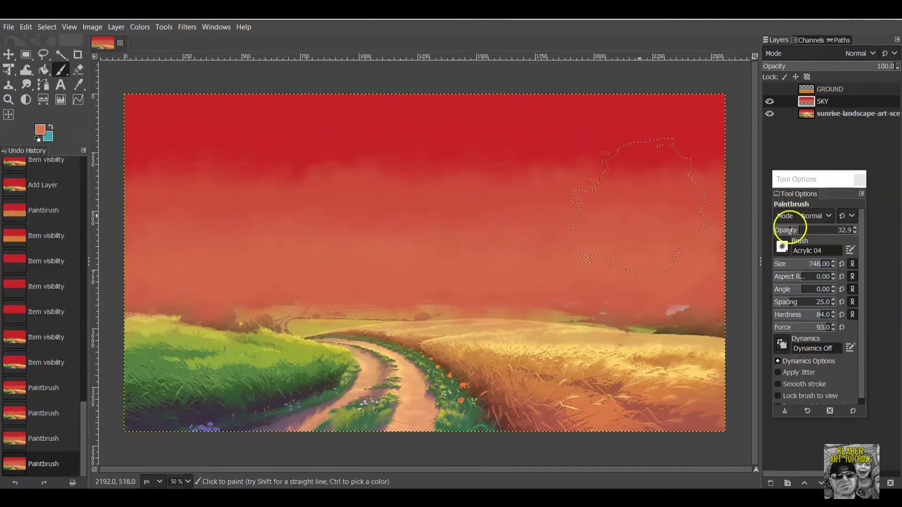
{"action": "mouse_move", "coordinate": [563, 267]}
{"action": "left_mouse_down"}
{"action": "mouse_move", "coordinate": [351, 283]}
{"action": "mouse_move", "coordinate": [84, 284]}
{"action": "left_mouse_up"}
{"action": "mouse_move", "coordinate": [210, 270]}
{"action": "left_mouse_down"}
{"action": "mouse_move", "coordinate": [732, 256]}
{"action": "mouse_move", "coordinate": [719, 253]}
{"action": "left_mouse_up"}
{"action": "left_click_drag", "start_coordinate": [348, 267], "coordinate": [114, 247]}
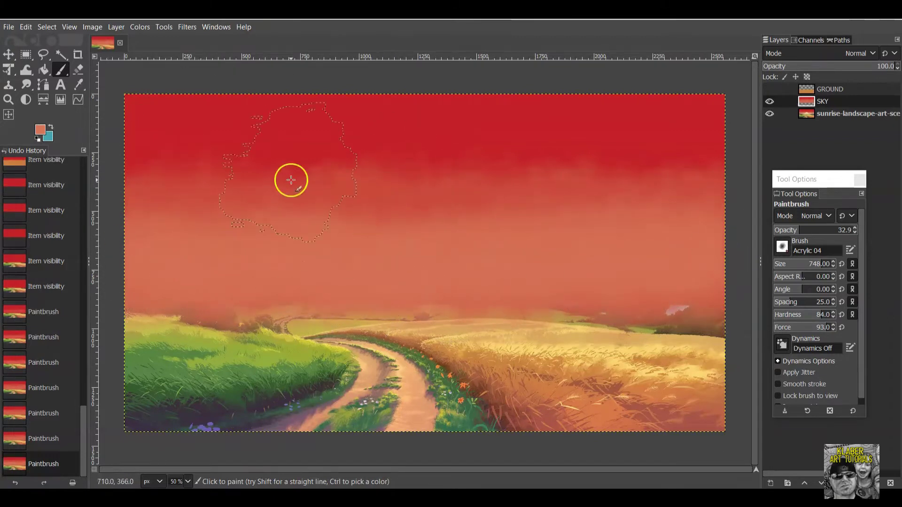
Lower opacity to 13.2, add a softer salmon stroke, and toggle SKY to compare with the reference.
{"action": "left_click", "coordinate": [794, 231]}
{"action": "left_click", "coordinate": [221, 266]}
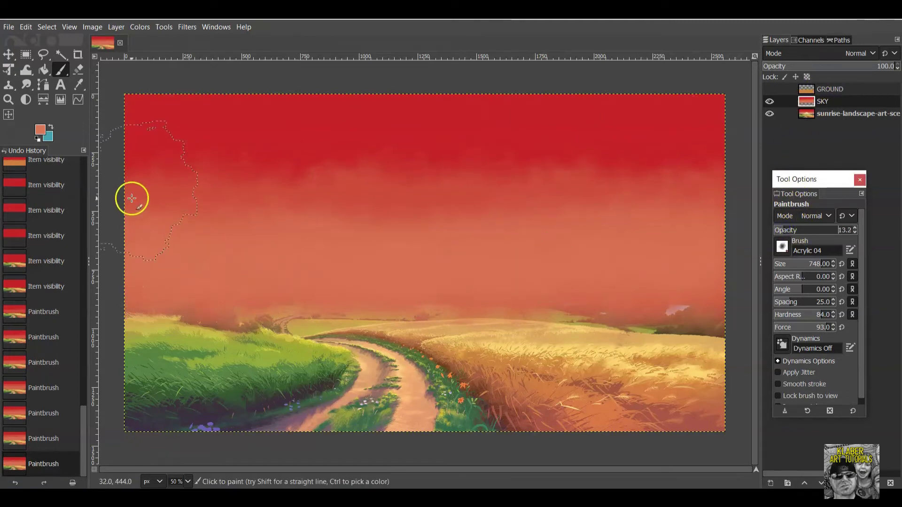
{"action": "left_click_drag", "start_coordinate": [261, 200], "coordinate": [726, 193]}
{"action": "left_click", "coordinate": [770, 101]}
{"action": "left_click", "coordinate": [769, 101]}
{"action": "left_click", "coordinate": [769, 102]}
{"action": "left_click", "coordinate": [769, 101]}
{"action": "left_click", "coordinate": [769, 101]}
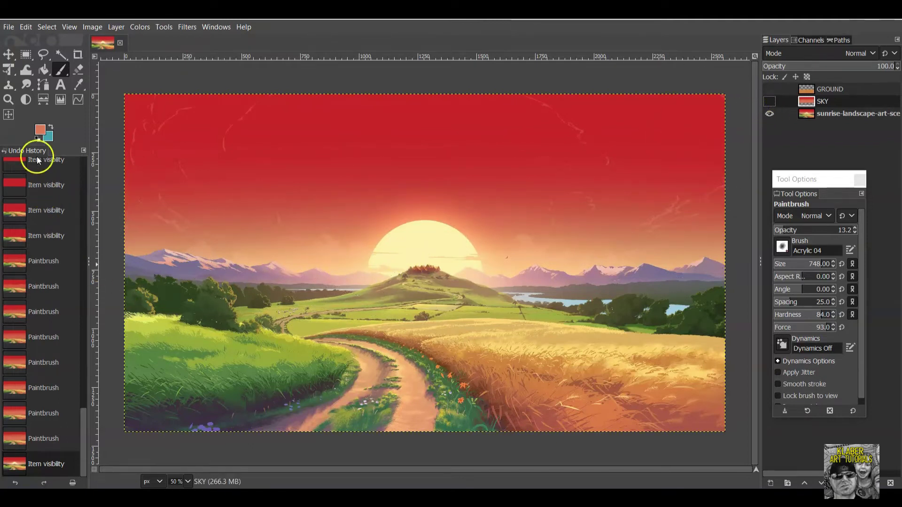
Set the foreground colour to peach fdcb8c by eyedropping the sun's glow.
{"action": "left_click", "coordinate": [40, 132]}
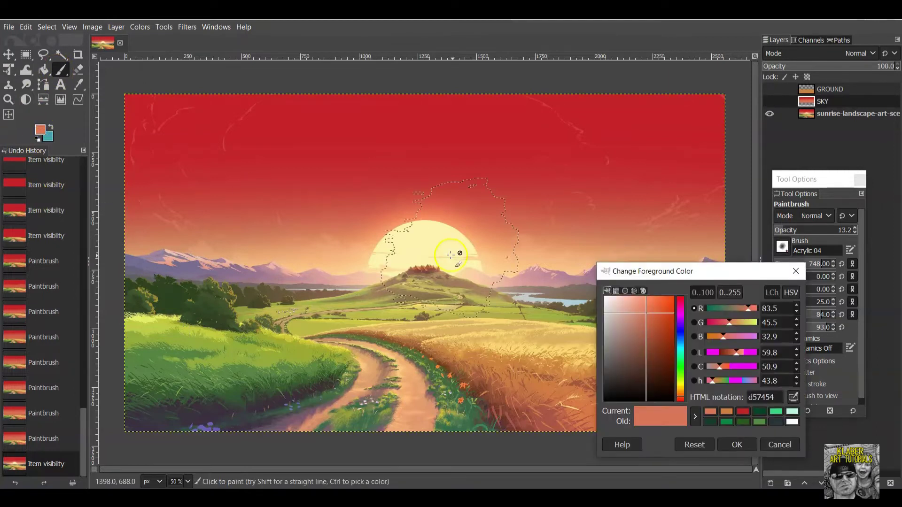
{"action": "left_click", "coordinate": [793, 398]}
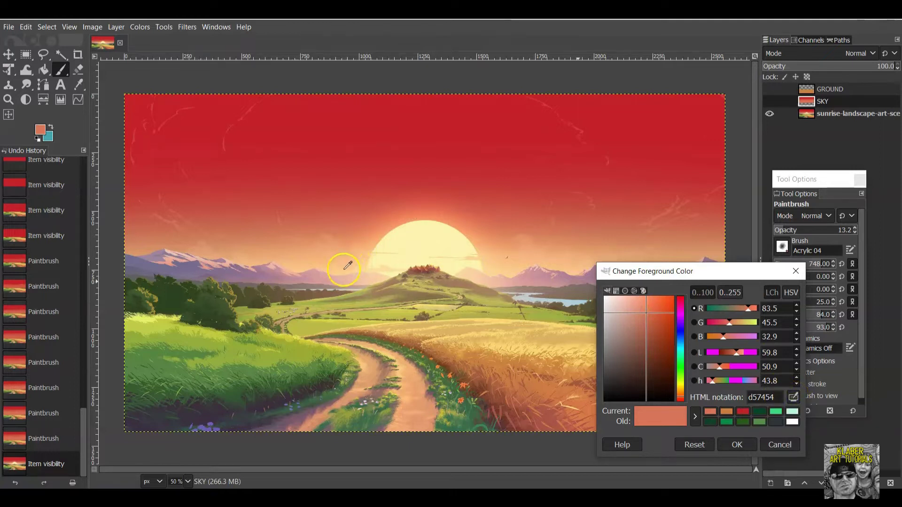
{"action": "left_click", "coordinate": [345, 269]}
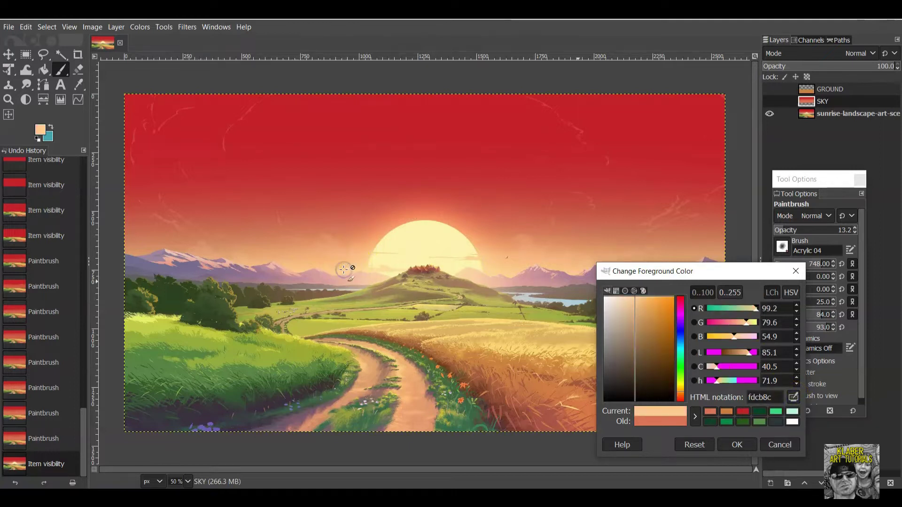
{"action": "left_click", "coordinate": [751, 439]}
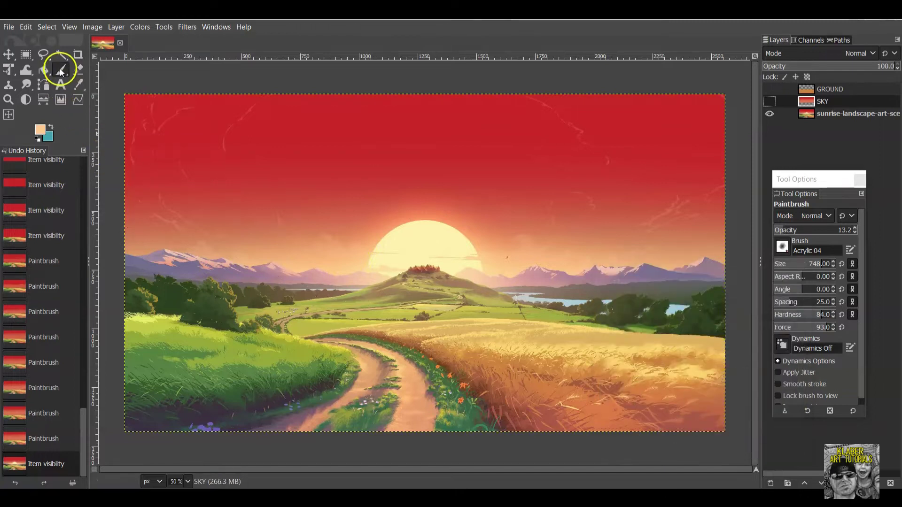
Show the SKY layer and paint peach strokes across the lower sky toward both edges.
{"action": "left_click", "coordinate": [770, 101]}
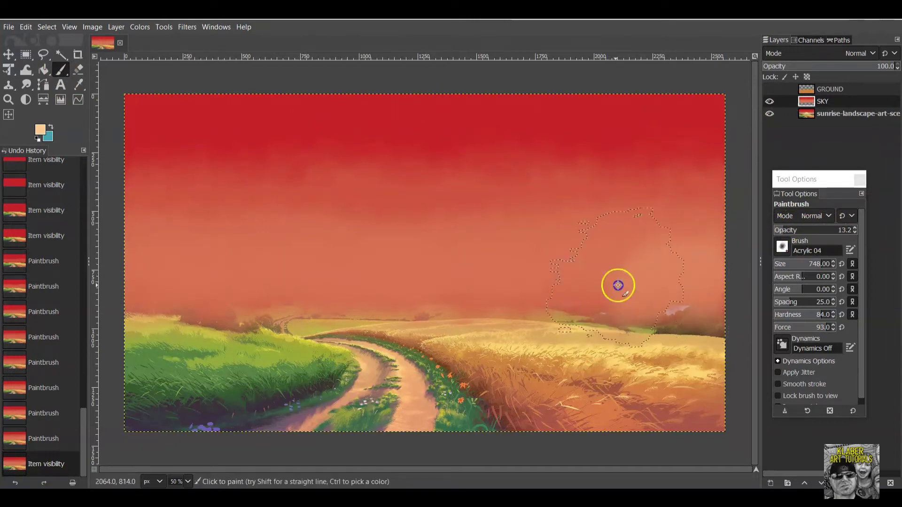
{"action": "mouse_move", "coordinate": [219, 280]}
{"action": "left_mouse_down"}
{"action": "mouse_move", "coordinate": [117, 282]}
{"action": "mouse_move", "coordinate": [137, 291]}
{"action": "left_mouse_up"}
{"action": "mouse_move", "coordinate": [297, 295]}
{"action": "left_mouse_down"}
{"action": "mouse_move", "coordinate": [745, 295]}
{"action": "mouse_move", "coordinate": [101, 307]}
{"action": "mouse_move", "coordinate": [152, 304]}
{"action": "mouse_move", "coordinate": [160, 261]}
{"action": "mouse_move", "coordinate": [150, 257]}
{"action": "mouse_move", "coordinate": [723, 254]}
{"action": "left_mouse_up"}
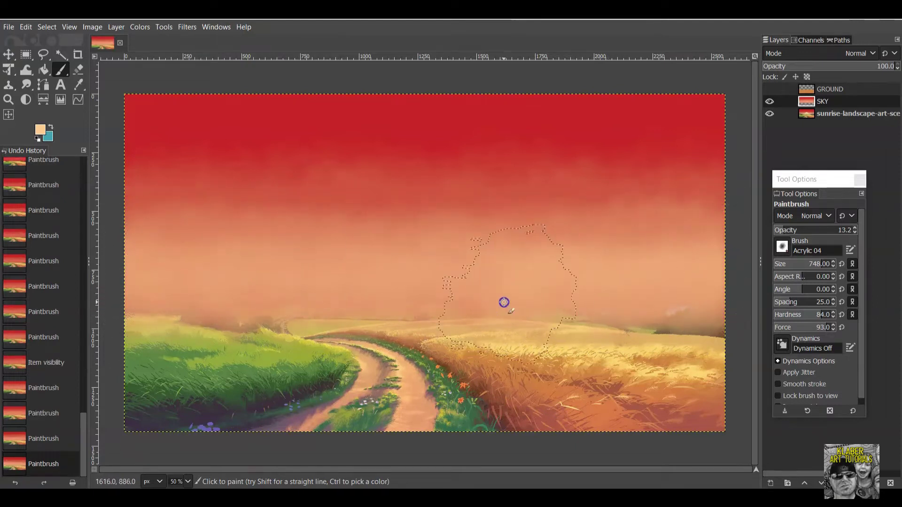
{"action": "left_click_drag", "start_coordinate": [241, 288], "coordinate": [105, 288]}
{"action": "mouse_move", "coordinate": [245, 295]}
{"action": "left_mouse_down"}
{"action": "mouse_move", "coordinate": [528, 293]}
{"action": "mouse_move", "coordinate": [735, 278]}
{"action": "left_mouse_up"}
{"action": "left_click_drag", "start_coordinate": [319, 281], "coordinate": [130, 292]}
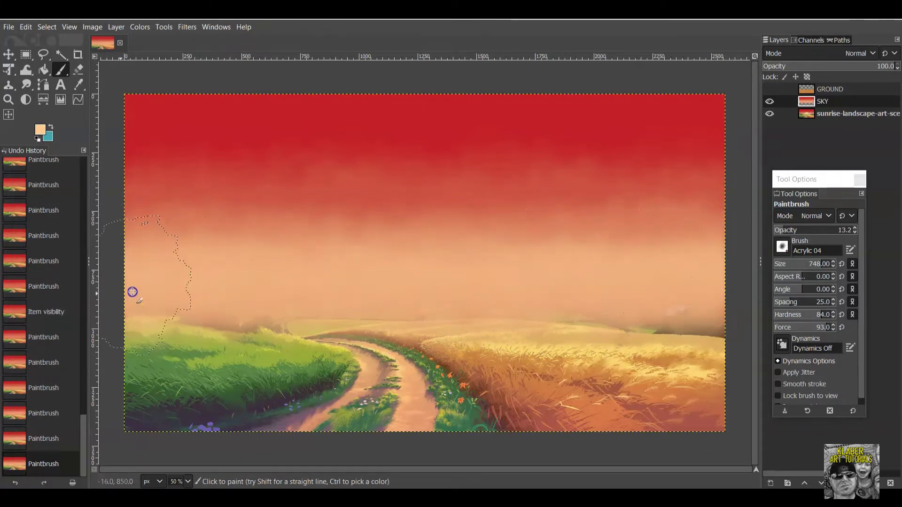
Toggle the SKY layer on and off to compare the painted sky with the reference.
{"action": "left_click", "coordinate": [769, 102]}
{"action": "left_click", "coordinate": [769, 101]}
{"action": "left_click", "coordinate": [769, 102]}
{"action": "left_click", "coordinate": [770, 102]}
{"action": "left_click", "coordinate": [769, 102]}
{"action": "left_click", "coordinate": [769, 102]}
{"action": "left_click", "coordinate": [769, 102]}
{"action": "left_click", "coordinate": [769, 103]}
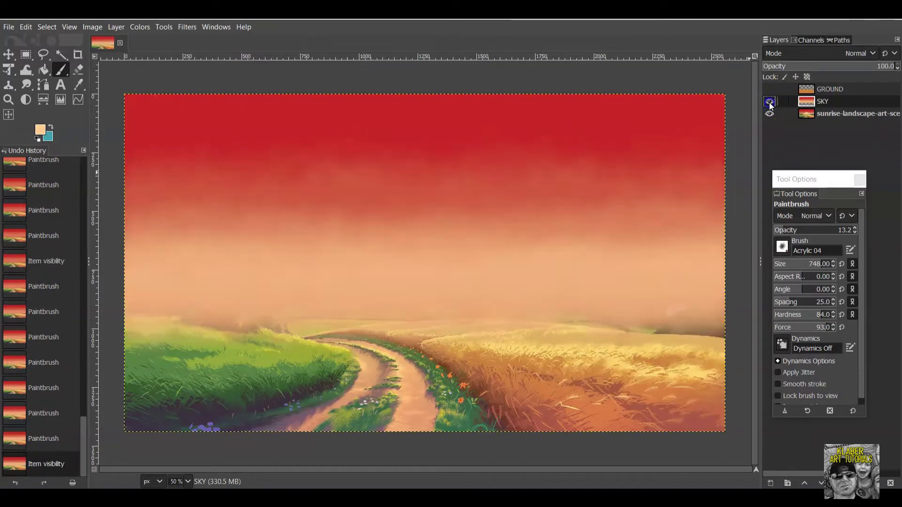
{"action": "left_click", "coordinate": [769, 102]}
{"action": "left_click", "coordinate": [769, 103]}
{"action": "left_click", "coordinate": [768, 102]}
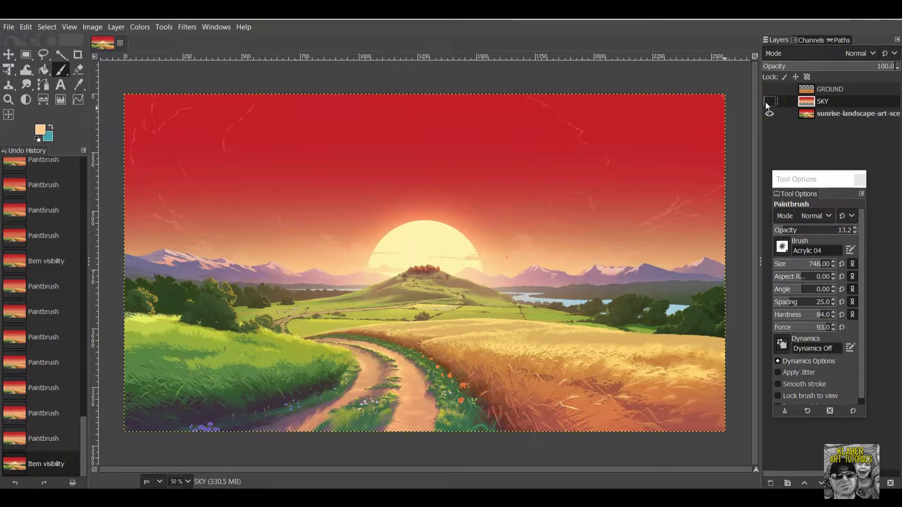
Make the painted SKY layer visible and bring up the foreground colour dialog at fdcb8c.
{"action": "left_click", "coordinate": [769, 102]}
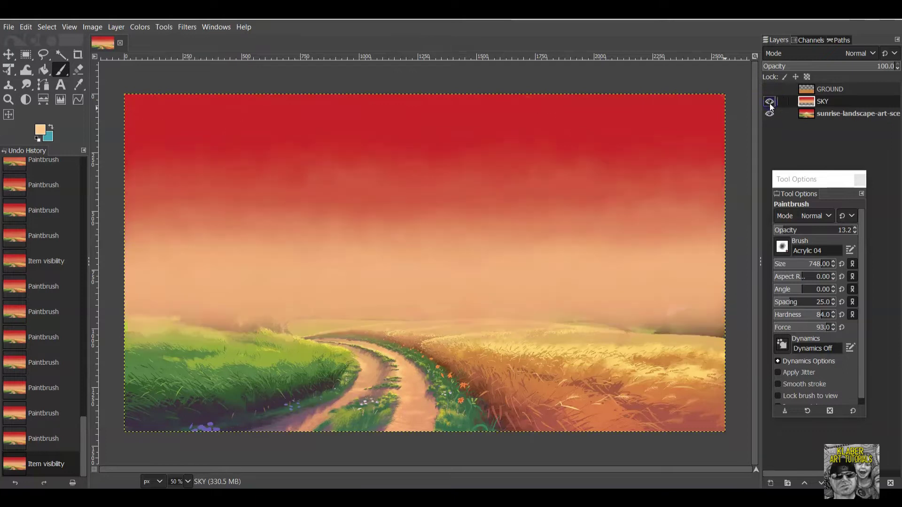
{"action": "left_click", "coordinate": [40, 131]}
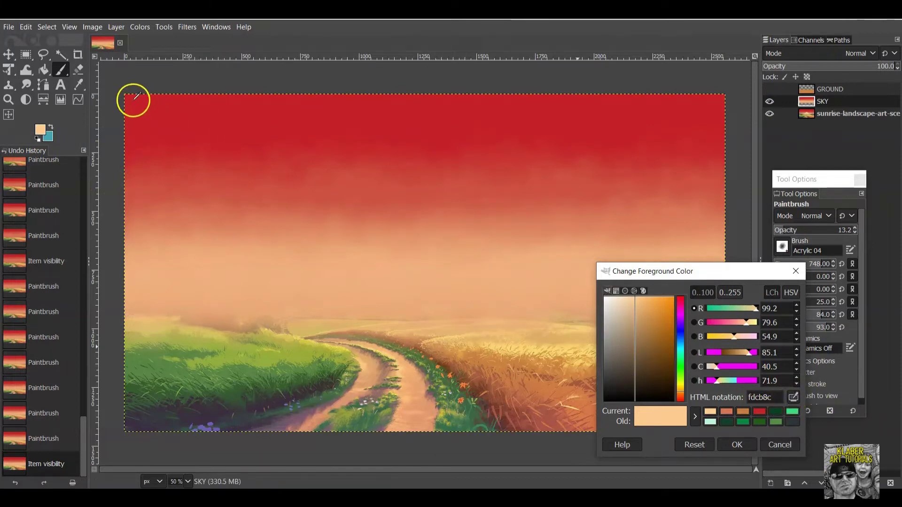
Pick a darkened red from the sky and paint it along the SKY layer's top edge.
{"action": "left_click", "coordinate": [143, 97], "text": "ctrl"}
{"action": "left_click_drag", "start_coordinate": [662, 320], "coordinate": [669, 345]}
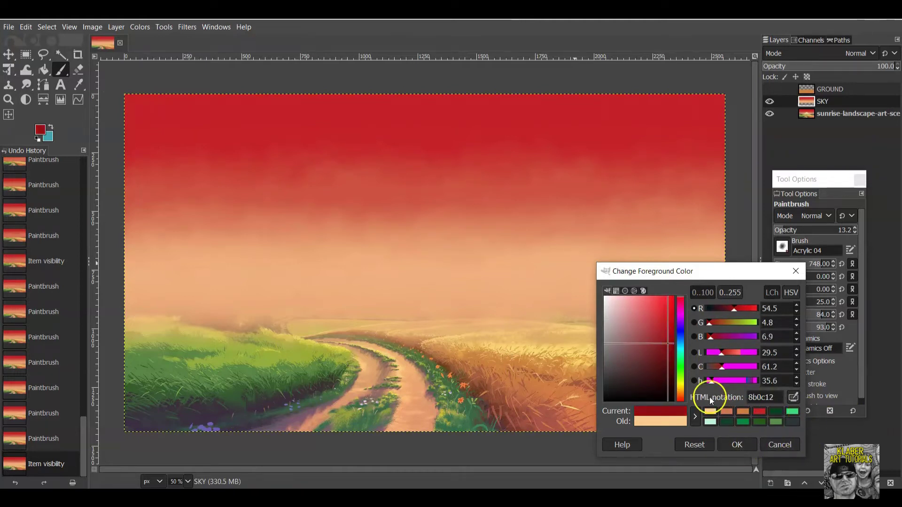
{"action": "left_click", "coordinate": [736, 445]}
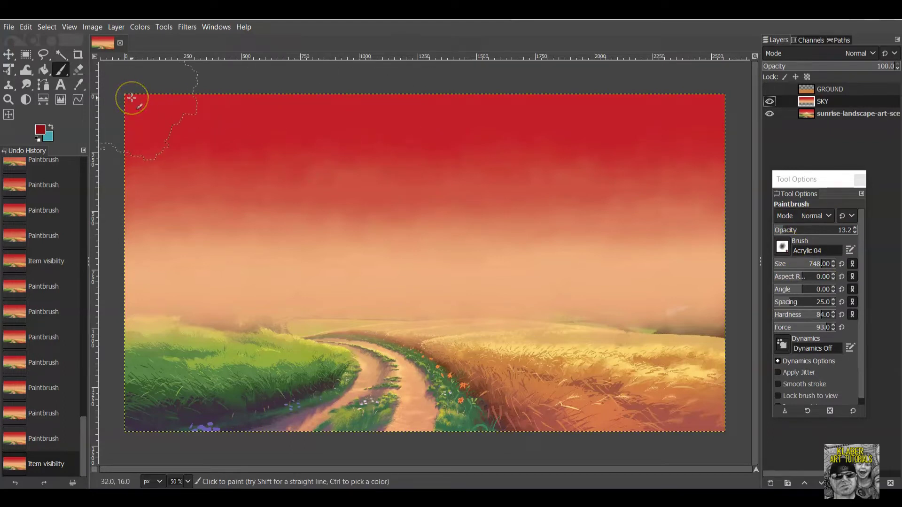
{"action": "left_click_drag", "start_coordinate": [124, 97], "coordinate": [723, 99]}
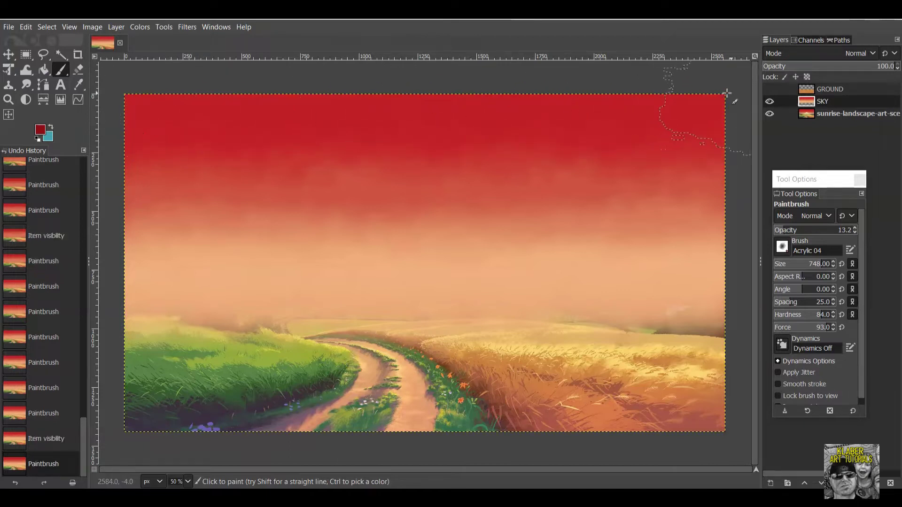
{"action": "left_click_drag", "start_coordinate": [124, 101], "coordinate": [718, 90]}
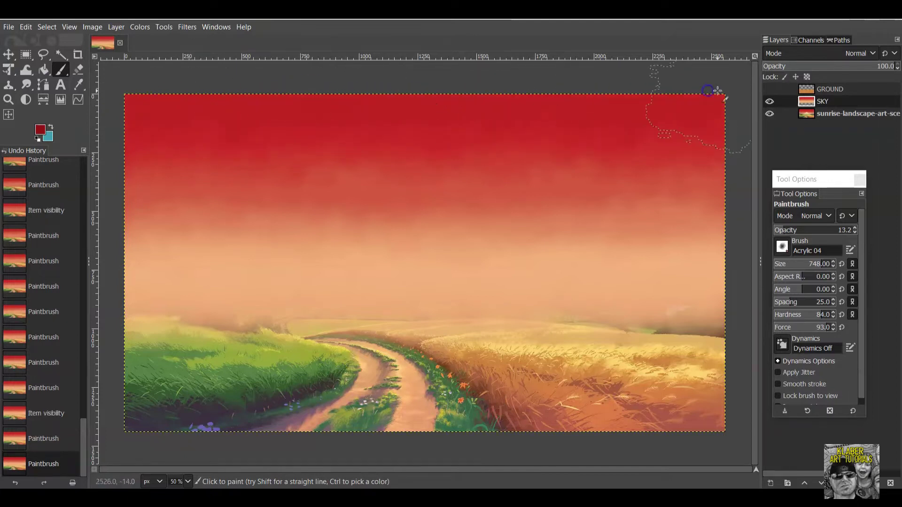
{"action": "mouse_move", "coordinate": [117, 105]}
{"action": "left_mouse_down"}
{"action": "mouse_move", "coordinate": [175, 96]}
{"action": "mouse_move", "coordinate": [640, 88]}
{"action": "mouse_move", "coordinate": [704, 88]}
{"action": "mouse_move", "coordinate": [693, 98]}
{"action": "mouse_move", "coordinate": [717, 98]}
{"action": "mouse_move", "coordinate": [523, 101]}
{"action": "left_mouse_up"}
{"action": "left_click_drag", "start_coordinate": [715, 350], "coordinate": [728, 347]}
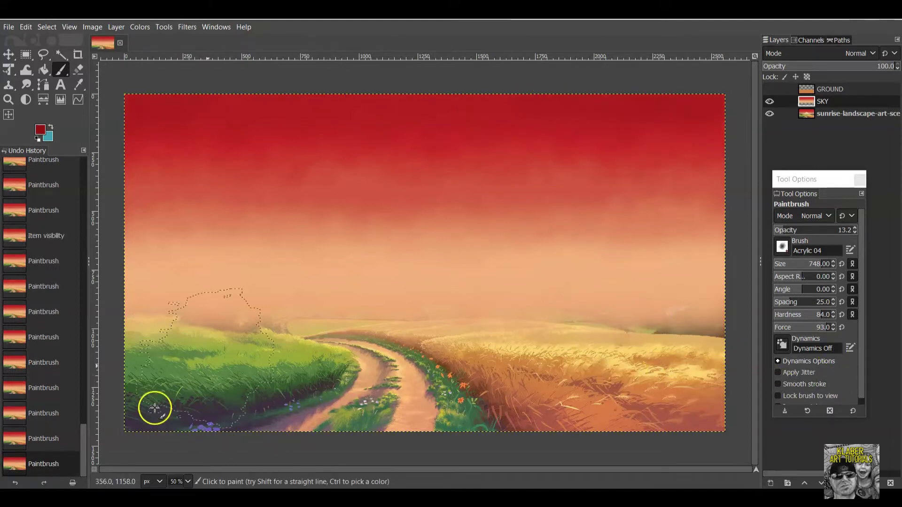
Switch to darker red 7b1317, stroke across the sky top, and toggle SKY to compare.
{"action": "left_click", "coordinate": [41, 134]}
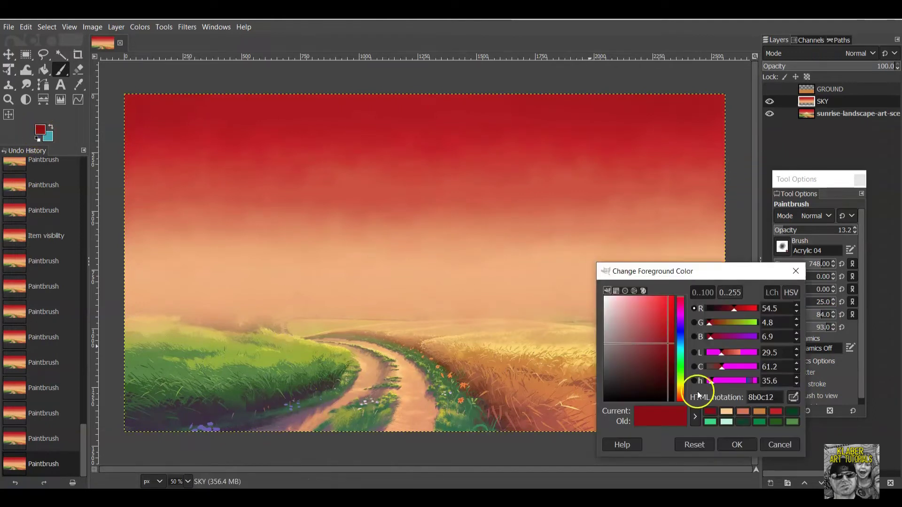
{"action": "left_click", "coordinate": [664, 351]}
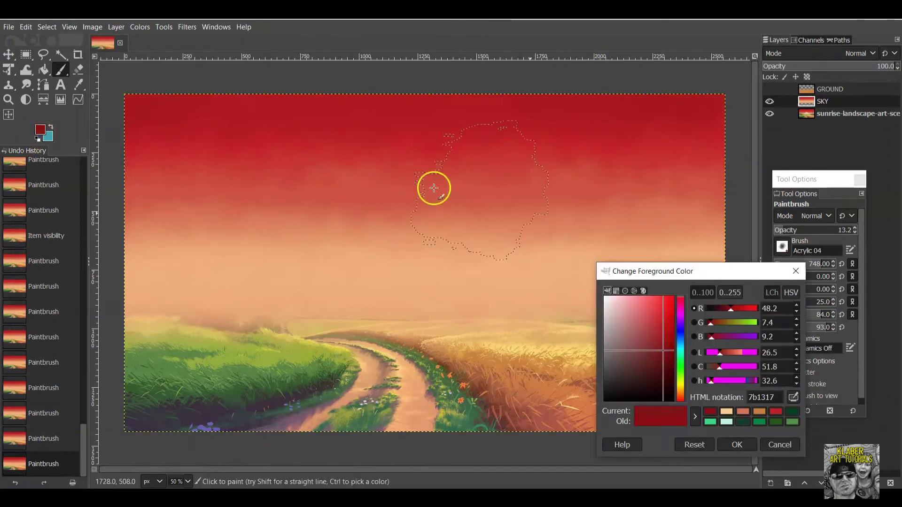
{"action": "left_click", "coordinate": [741, 444]}
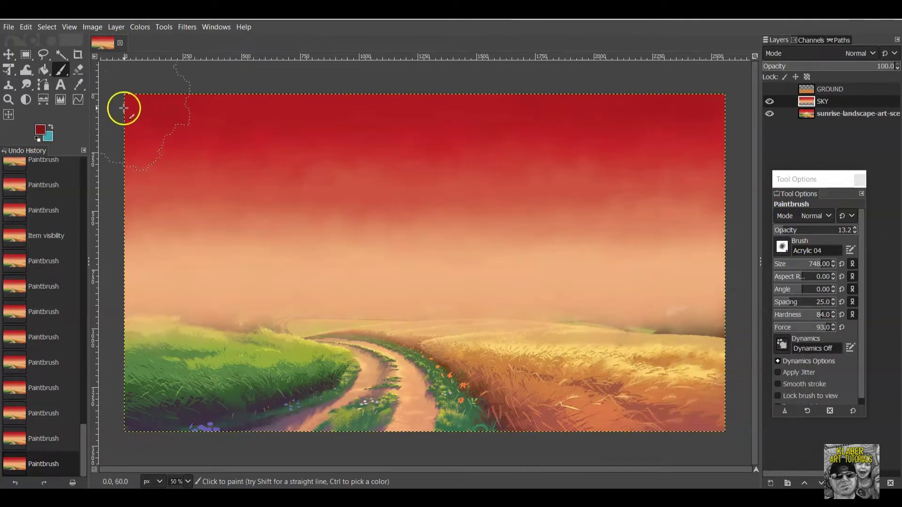
{"action": "left_click_drag", "start_coordinate": [214, 104], "coordinate": [719, 99]}
{"action": "left_click", "coordinate": [771, 101]}
{"action": "left_click", "coordinate": [771, 101]}
{"action": "left_click", "coordinate": [771, 102]}
{"action": "left_click", "coordinate": [771, 101]}
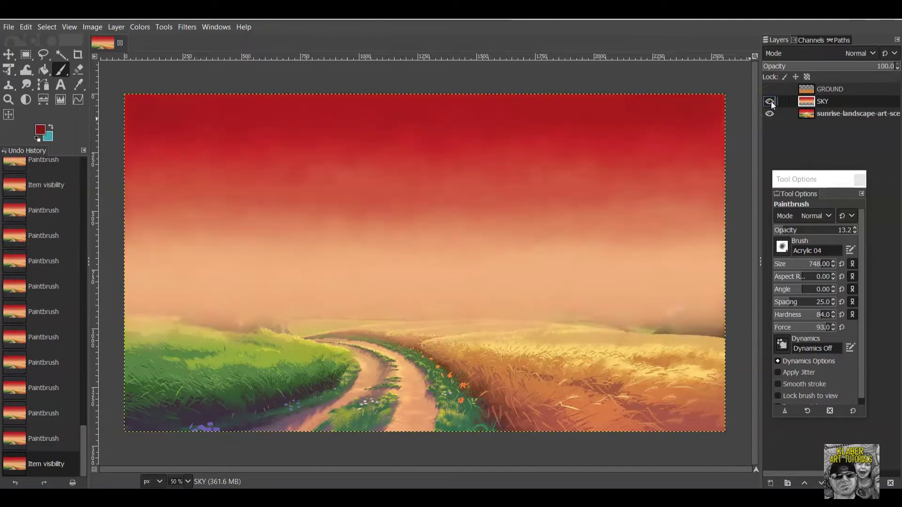
Toggle the sunrise reference, GROUND and SKY layers to compare, finishing with SKY and GROUND hidden.
{"action": "left_click", "coordinate": [770, 114]}
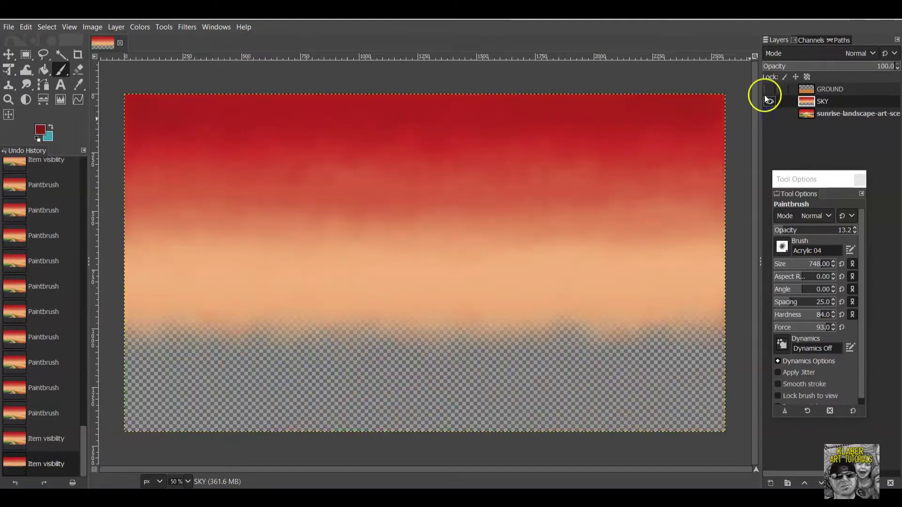
{"action": "left_click", "coordinate": [770, 88]}
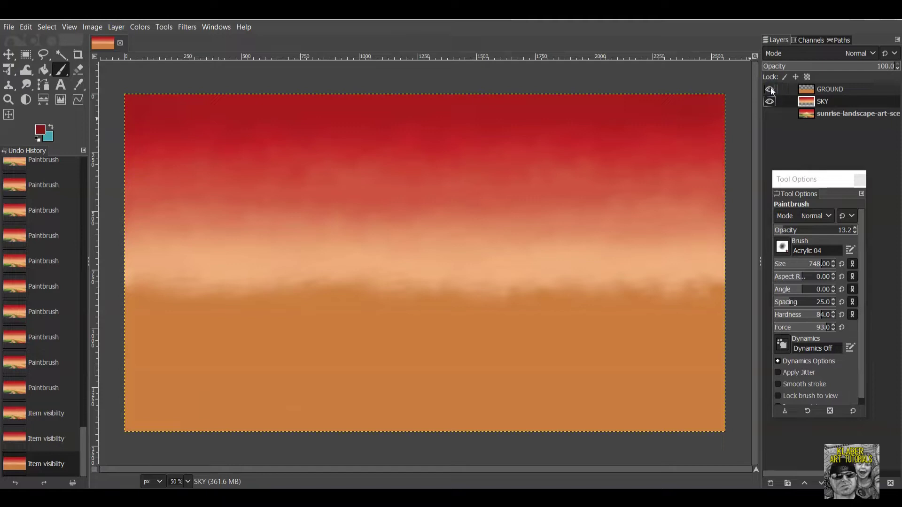
{"action": "left_click", "coordinate": [771, 89]}
{"action": "left_click", "coordinate": [769, 89]}
{"action": "left_click", "coordinate": [770, 114]}
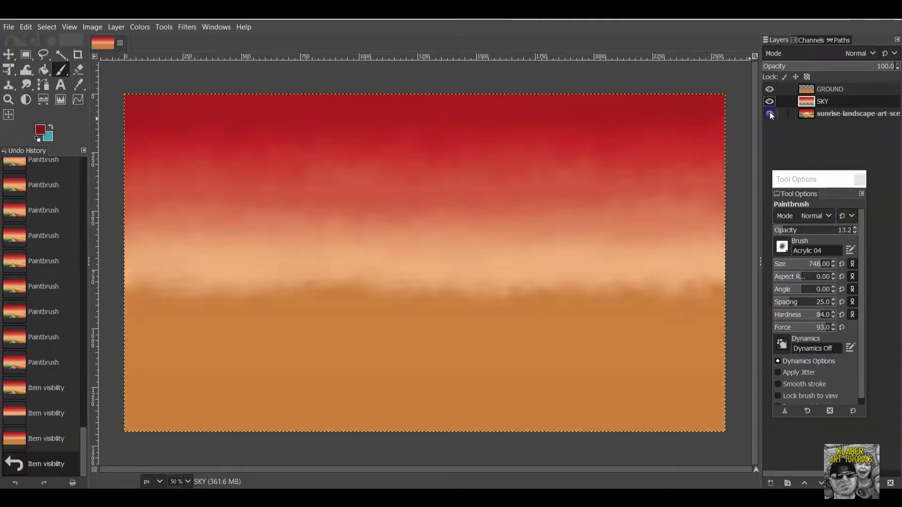
{"action": "left_click", "coordinate": [769, 101]}
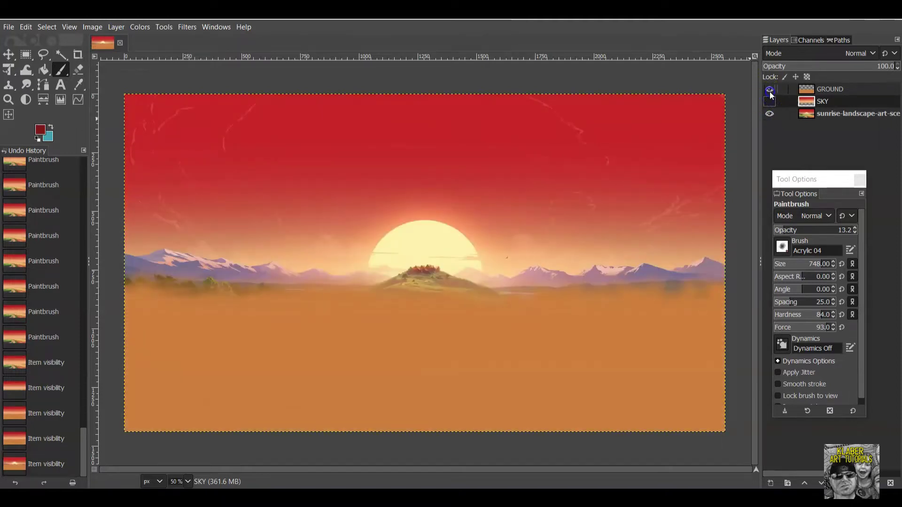
{"action": "left_click", "coordinate": [770, 90]}
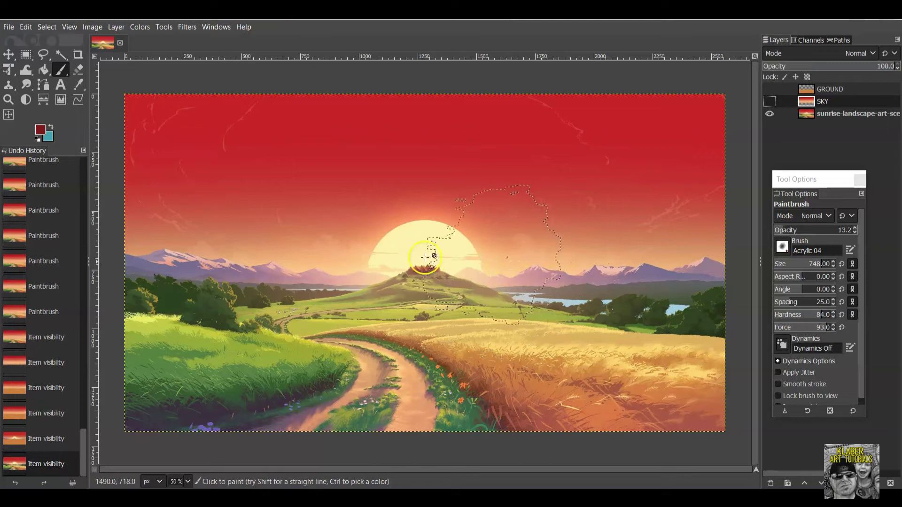
Add a transparent 2560×1440 layer named SUN with Fill with Transparency.
{"action": "left_click", "coordinate": [117, 28]}
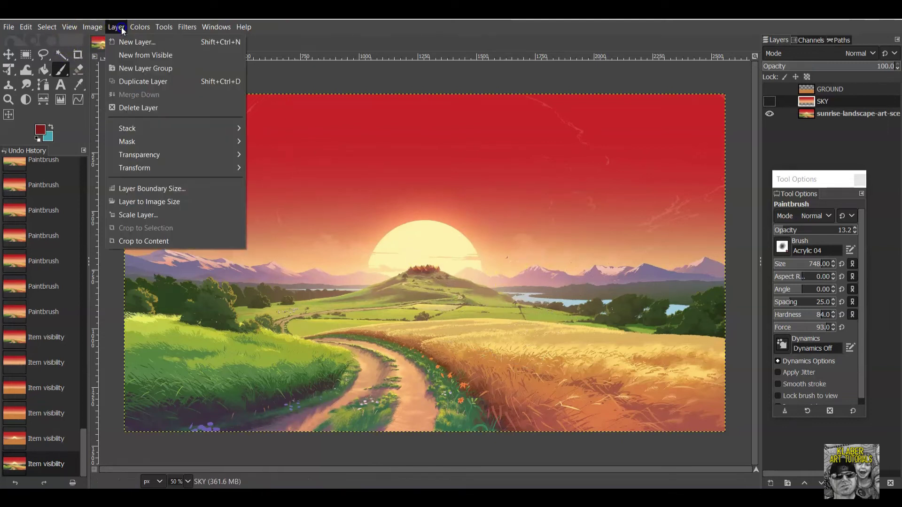
{"action": "left_click", "coordinate": [134, 45]}
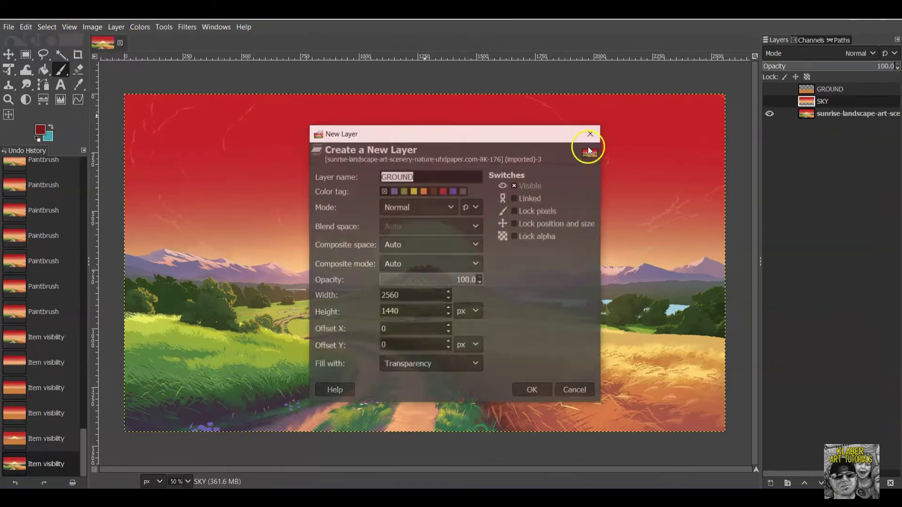
{"action": "type", "text": "SUN"}
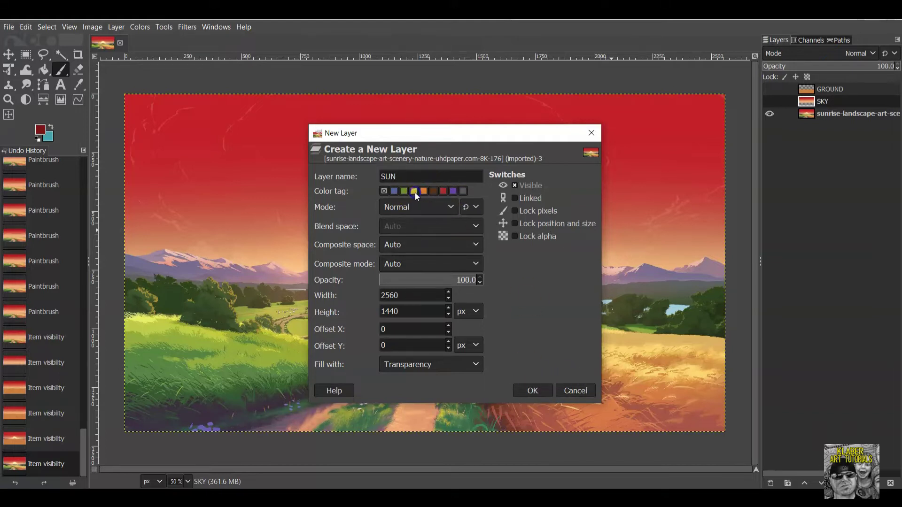
{"action": "left_click", "coordinate": [532, 391]}
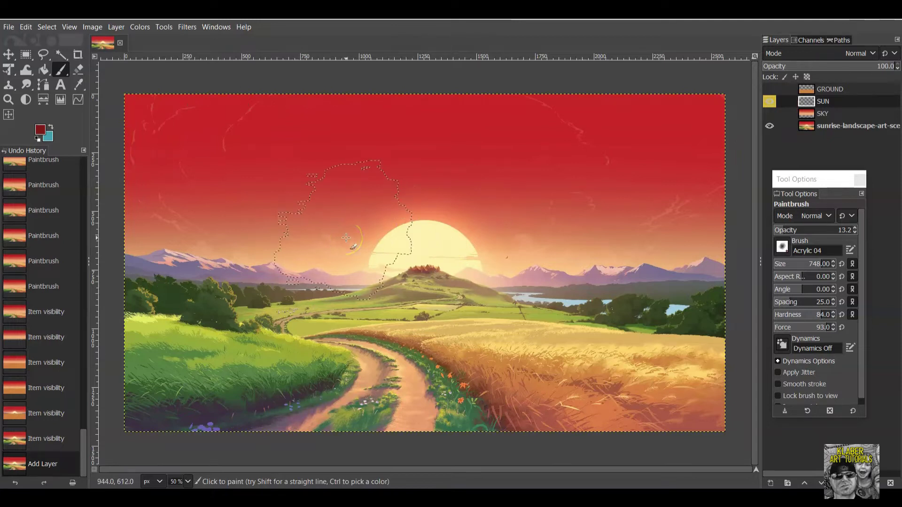
Draw a roughly 554×526 px elliptical selection around the reference image's sun.
{"action": "left_click", "coordinate": [37, 129]}
{"action": "left_click", "coordinate": [29, 57]}
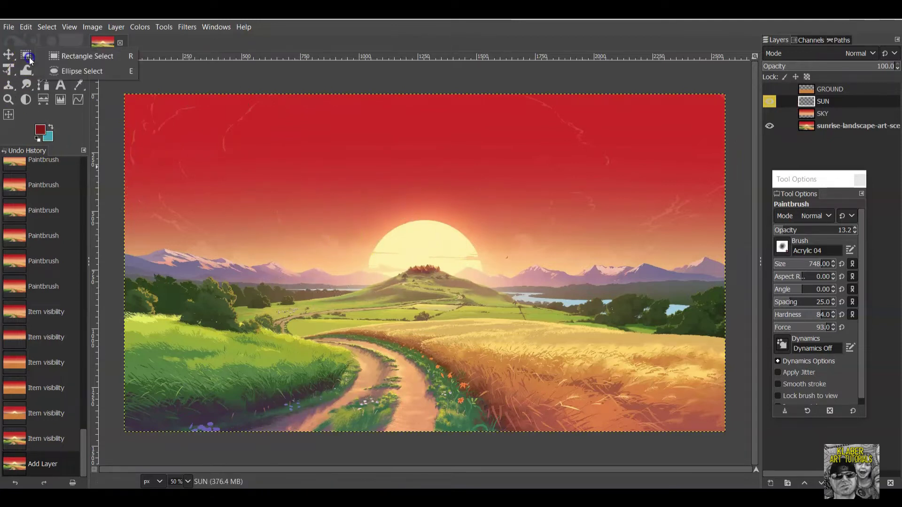
{"action": "left_click", "coordinate": [30, 57]}
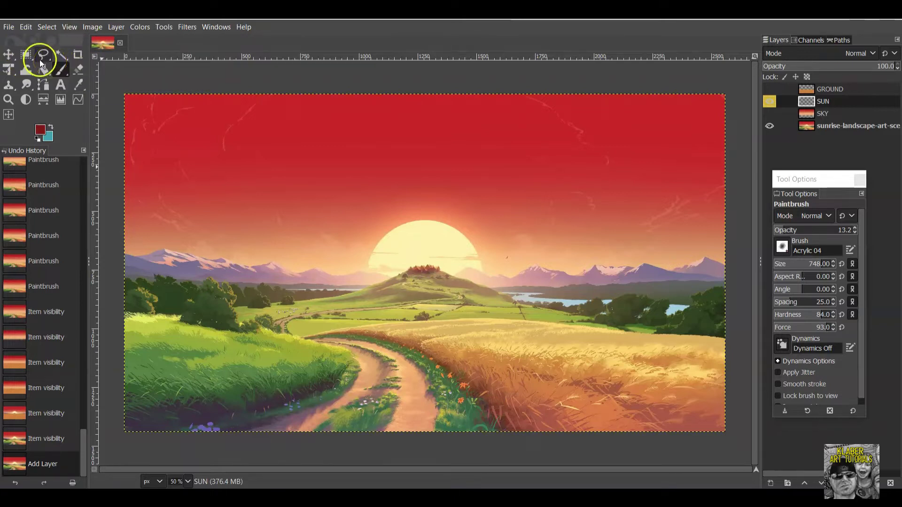
{"action": "left_click_drag", "start_coordinate": [24, 56], "coordinate": [64, 71]}
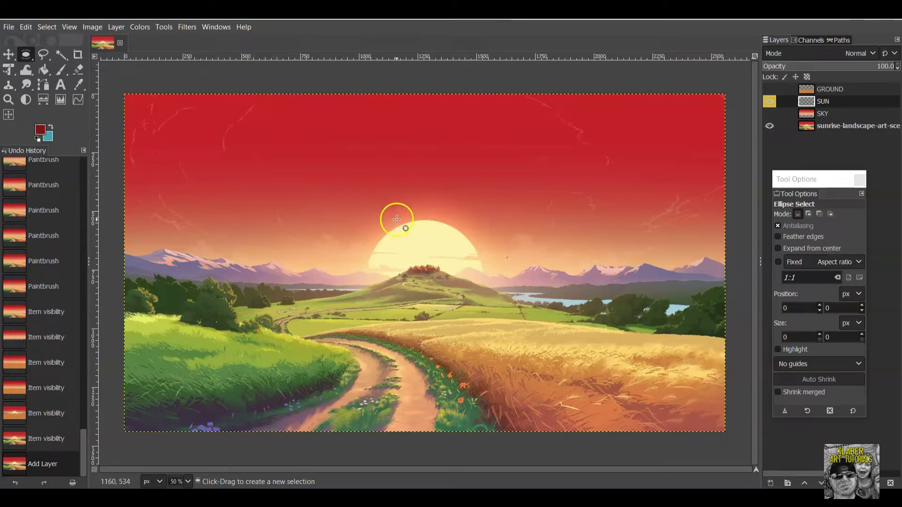
{"action": "left_click_drag", "start_coordinate": [363, 188], "coordinate": [493, 312]}
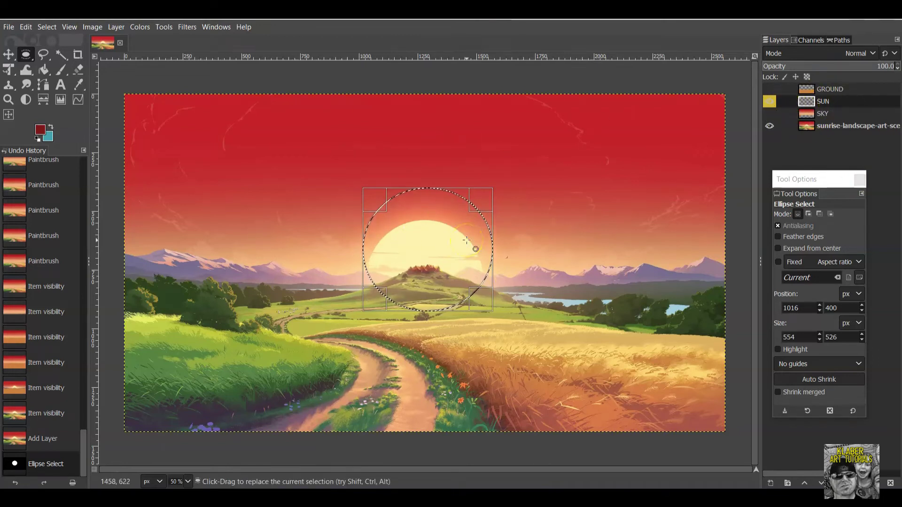
{"action": "left_click", "coordinate": [60, 70]}
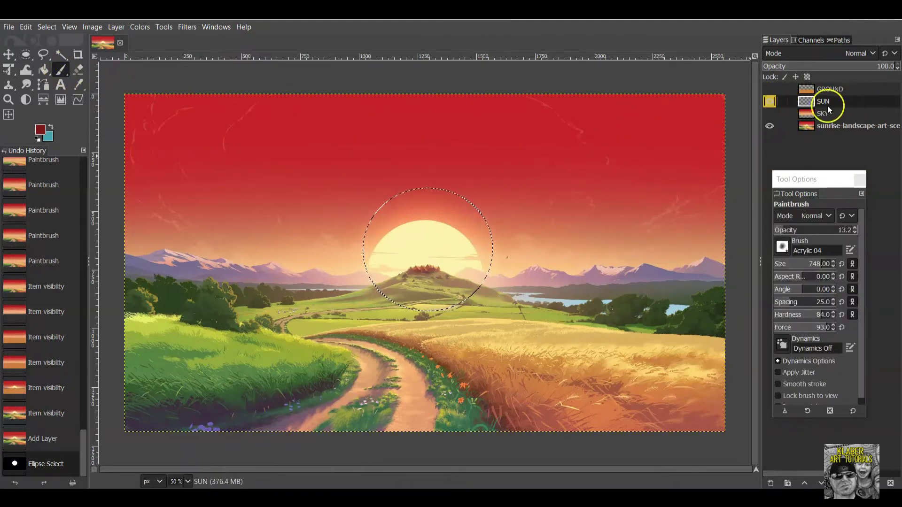
Set the foreground colour to pale yellow fdf3ab sampled from the sun.
{"action": "left_click", "coordinate": [40, 130]}
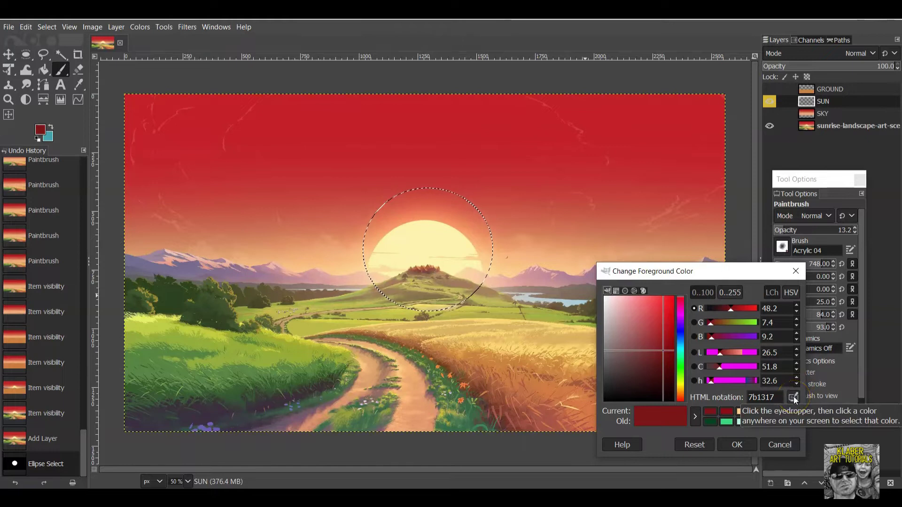
{"action": "left_click", "coordinate": [795, 399]}
{"action": "left_click", "coordinate": [422, 241]}
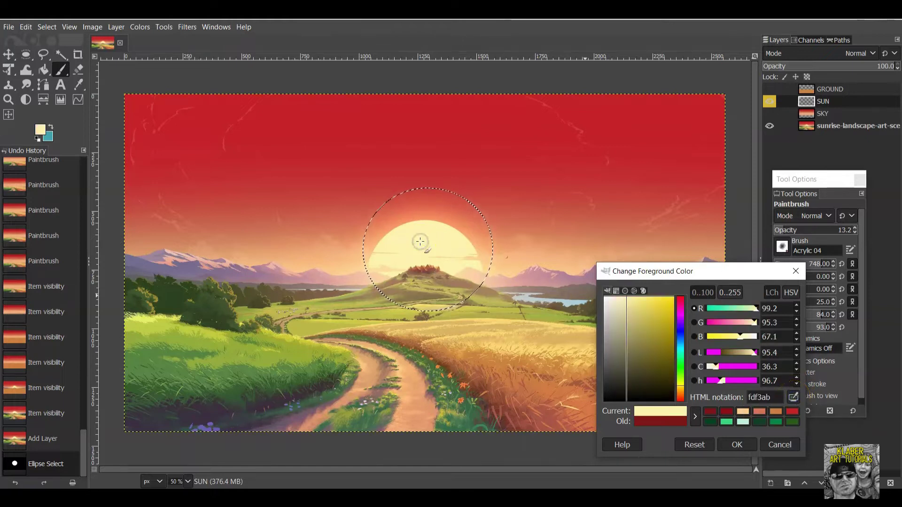
{"action": "left_click", "coordinate": [738, 445]}
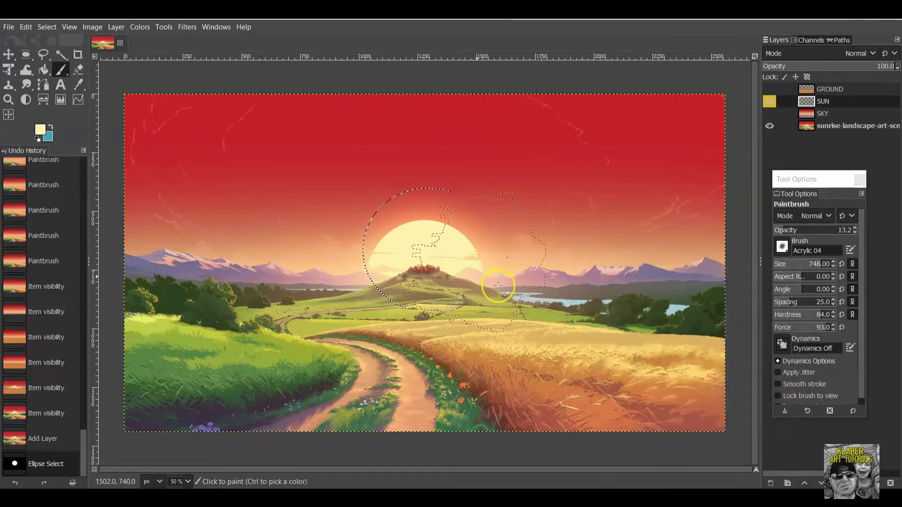
Paint the sun circle solid yellow on the SUN layer at 100 opacity.
{"action": "left_click", "coordinate": [412, 220]}
{"action": "left_click", "coordinate": [386, 241]}
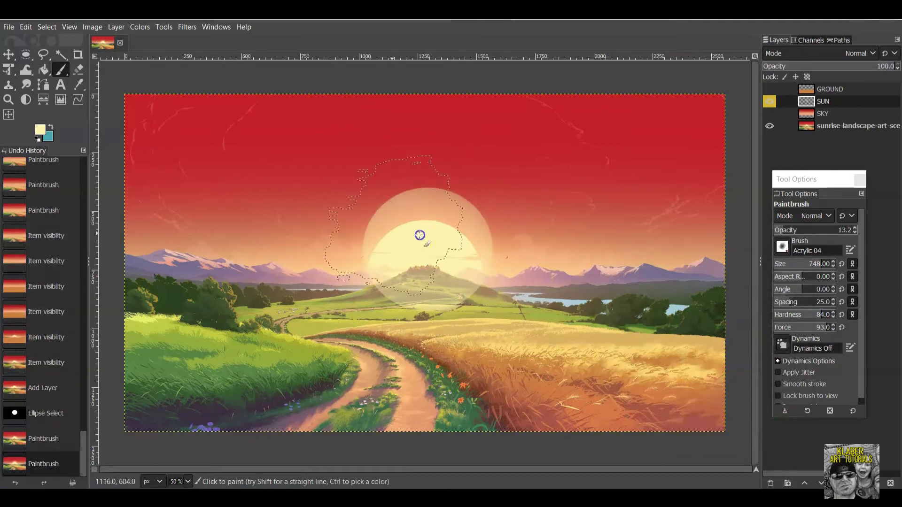
{"action": "left_click", "coordinate": [388, 268]}
{"action": "left_click", "coordinate": [380, 247]}
{"action": "left_click", "coordinate": [467, 259]}
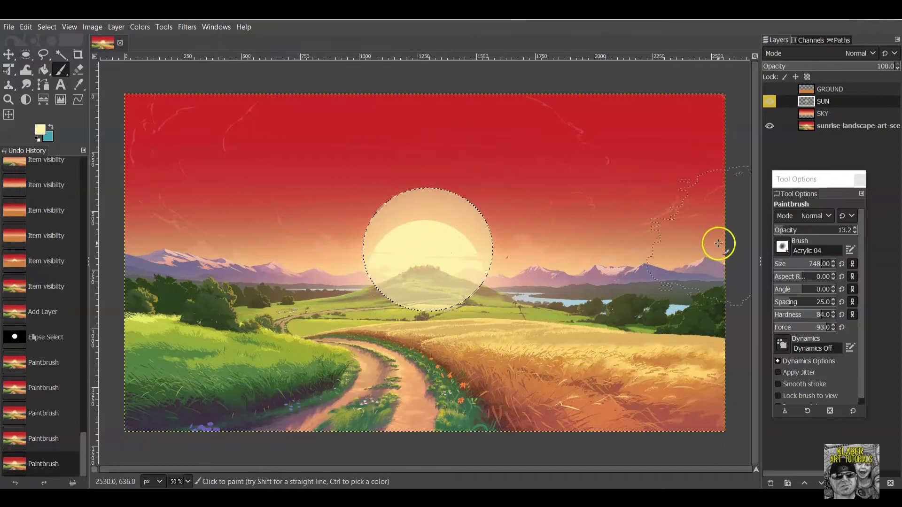
{"action": "left_click", "coordinate": [803, 230]}
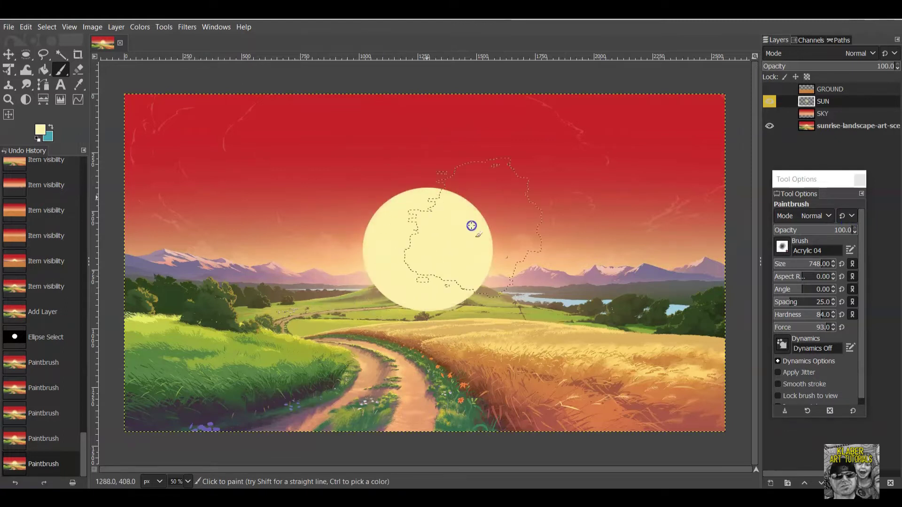
{"action": "left_click", "coordinate": [447, 209]}
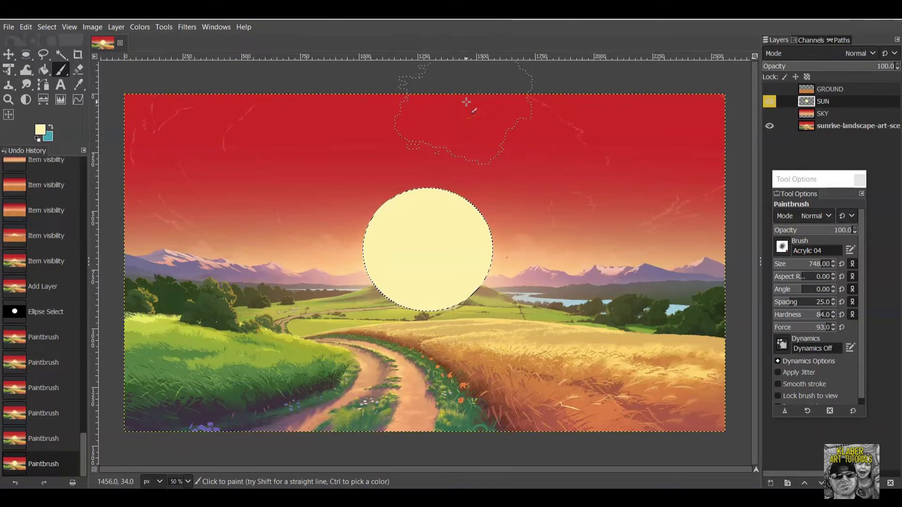
Invert the selection, then clear it with Select > None.
{"action": "left_click", "coordinate": [50, 27]}
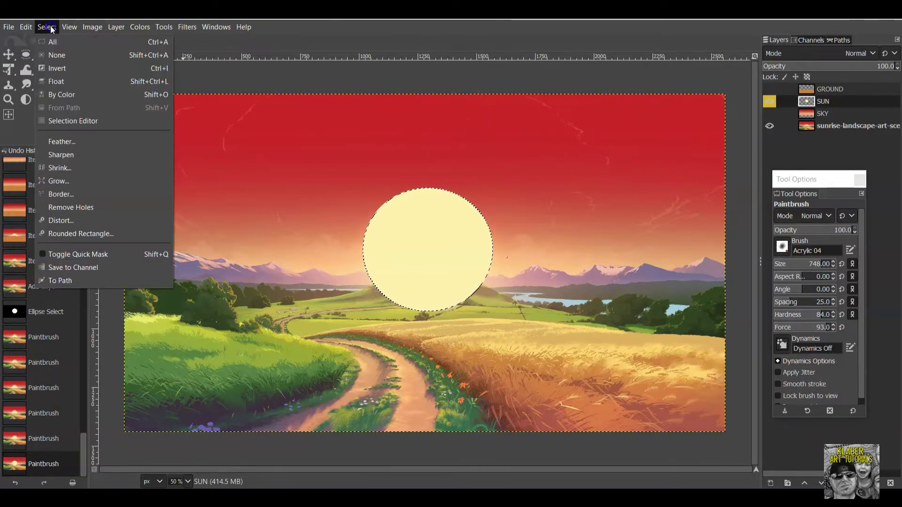
{"action": "left_click", "coordinate": [56, 61]}
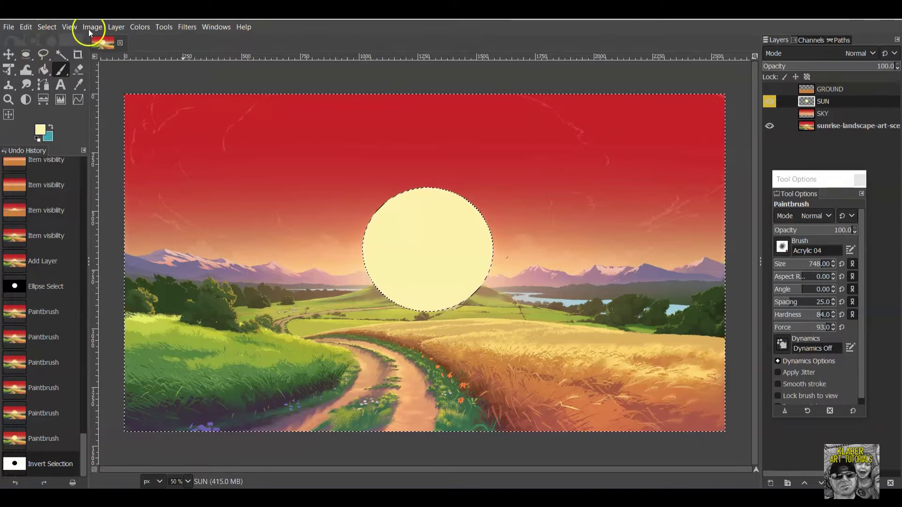
{"action": "left_click", "coordinate": [47, 28]}
{"action": "left_click", "coordinate": [59, 55]}
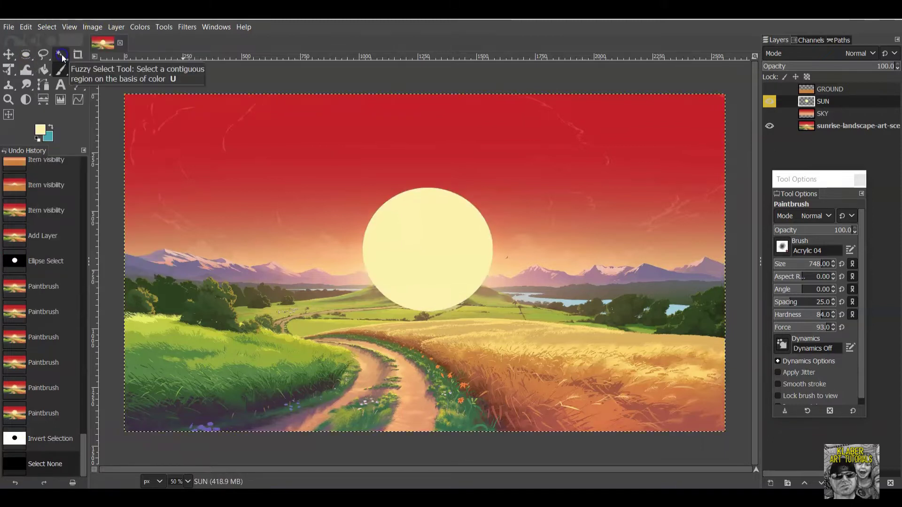
Lower the sun disc onto the horizon and toggle the layers to compare with the reference.
{"action": "left_click", "coordinate": [8, 55]}
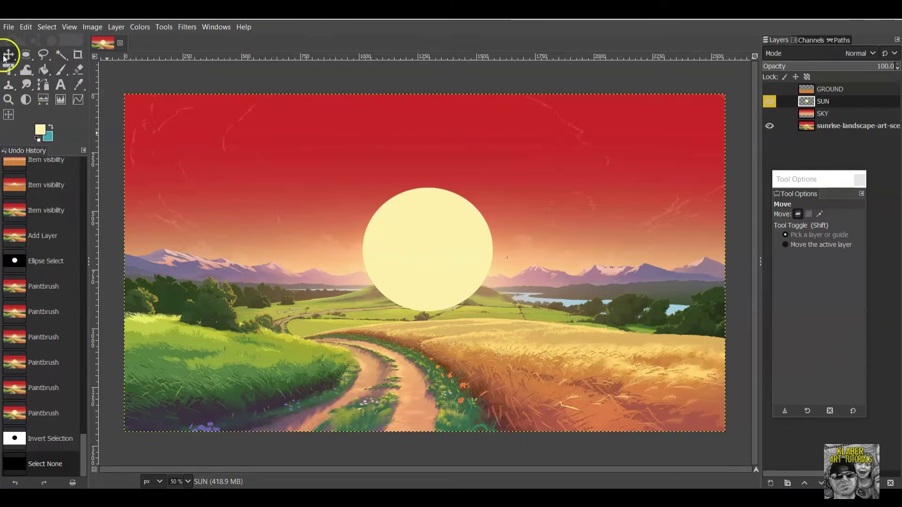
{"action": "left_click_drag", "start_coordinate": [429, 244], "coordinate": [427, 271]}
{"action": "left_click", "coordinate": [769, 113]}
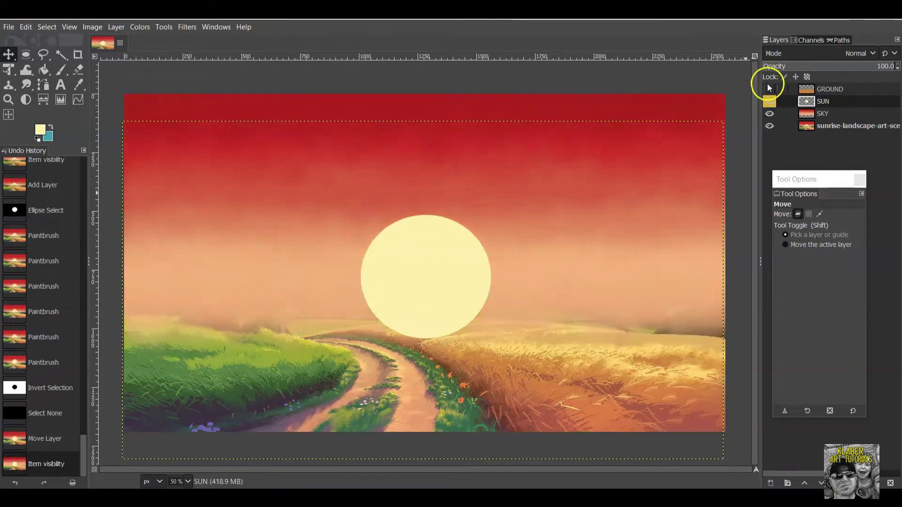
{"action": "left_click", "coordinate": [769, 88]}
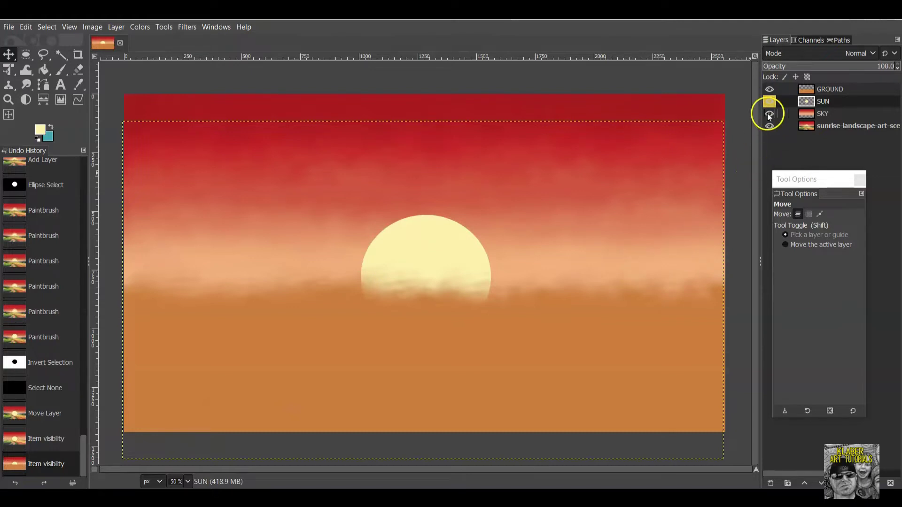
{"action": "left_click", "coordinate": [770, 89]}
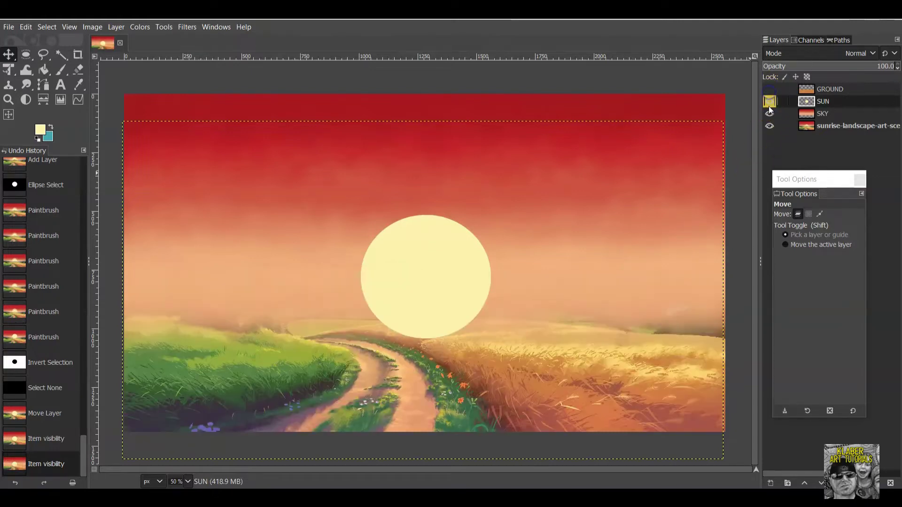
{"action": "left_click", "coordinate": [770, 102]}
{"action": "left_click", "coordinate": [769, 115]}
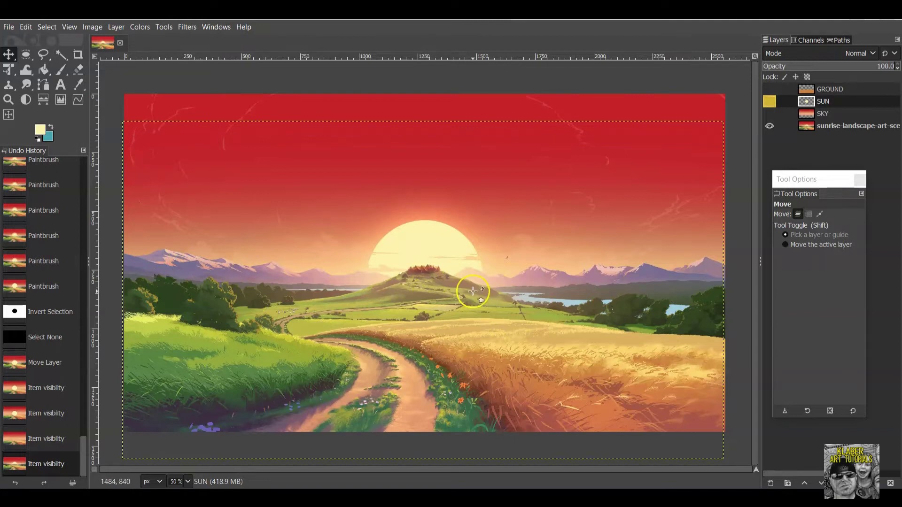
Show the sky, ground and sun layers again, then hide them all to view the reference.
{"action": "left_click", "coordinate": [769, 113]}
{"action": "left_click", "coordinate": [769, 89]}
{"action": "left_click", "coordinate": [769, 101]}
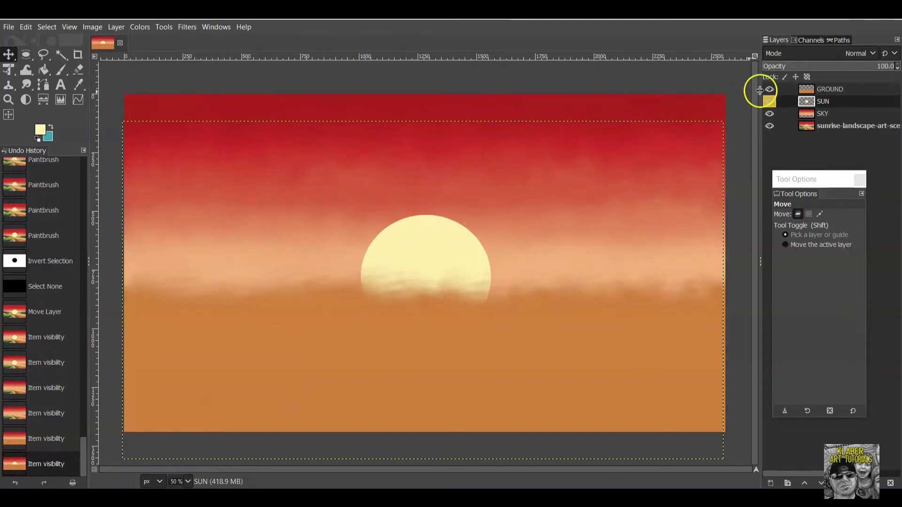
{"action": "left_click", "coordinate": [771, 104]}
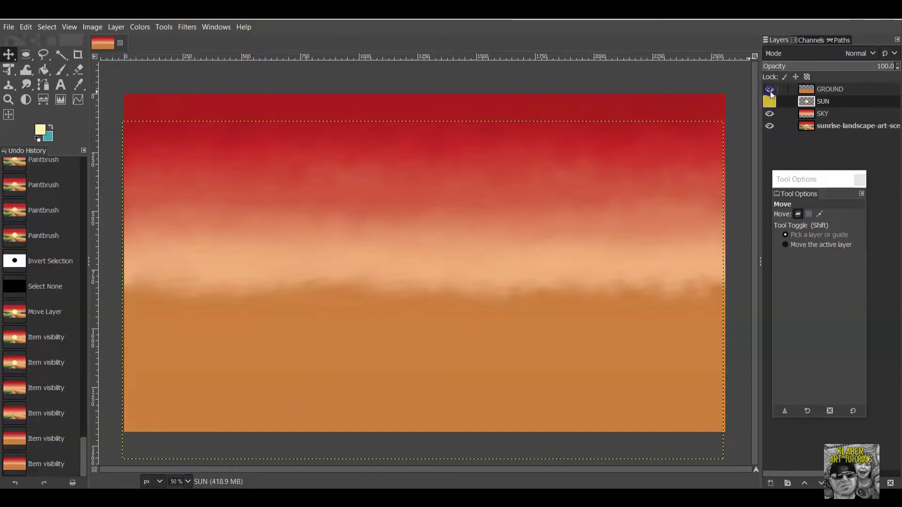
{"action": "left_click", "coordinate": [770, 89]}
{"action": "left_click", "coordinate": [769, 114]}
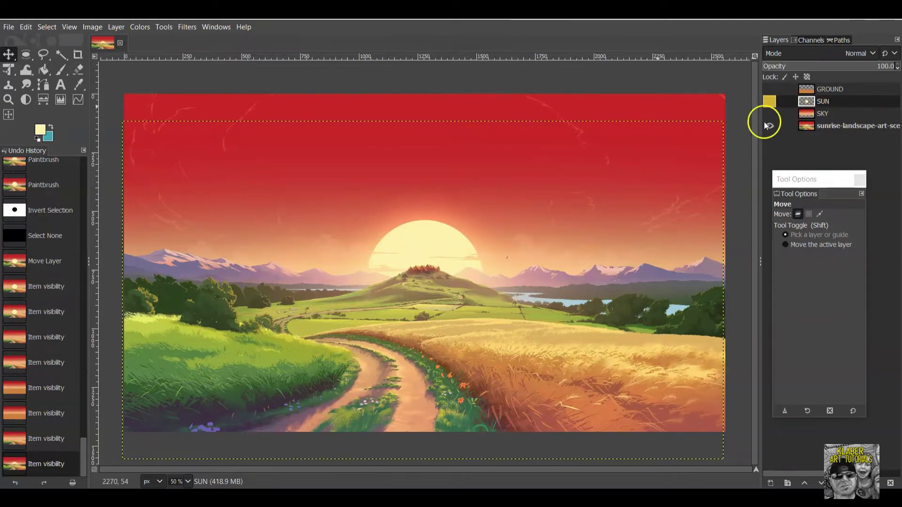
{"action": "left_click", "coordinate": [119, 28]}
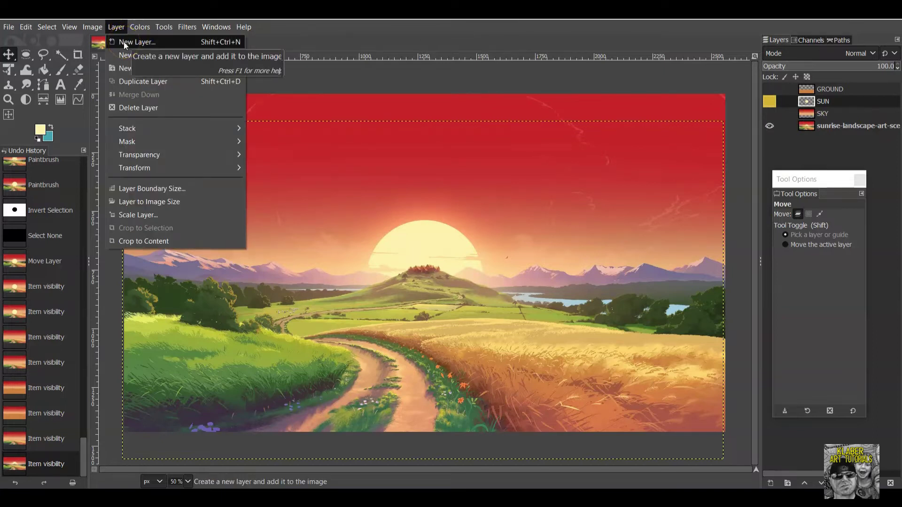
Create a transparent 2560×1440 layer named MOUNTAINS above the SUN layer.
{"action": "left_click", "coordinate": [123, 42]}
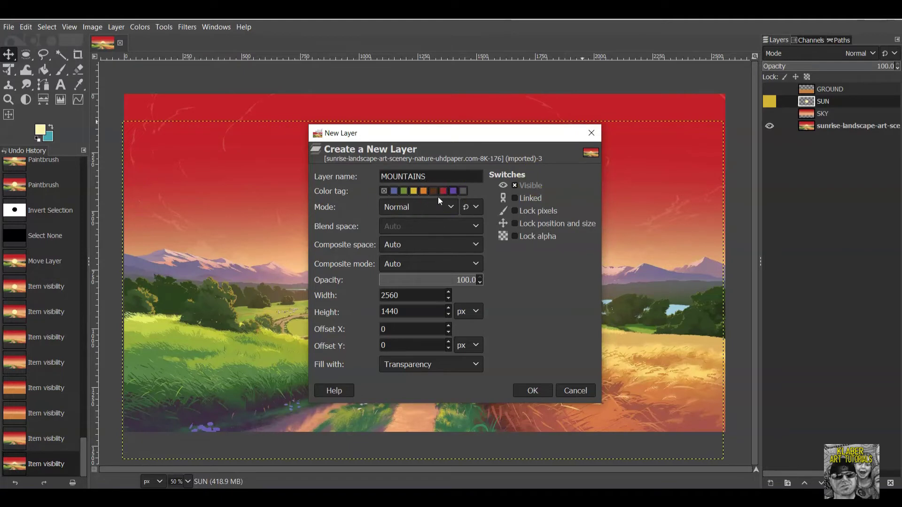
{"action": "left_click", "coordinate": [541, 391]}
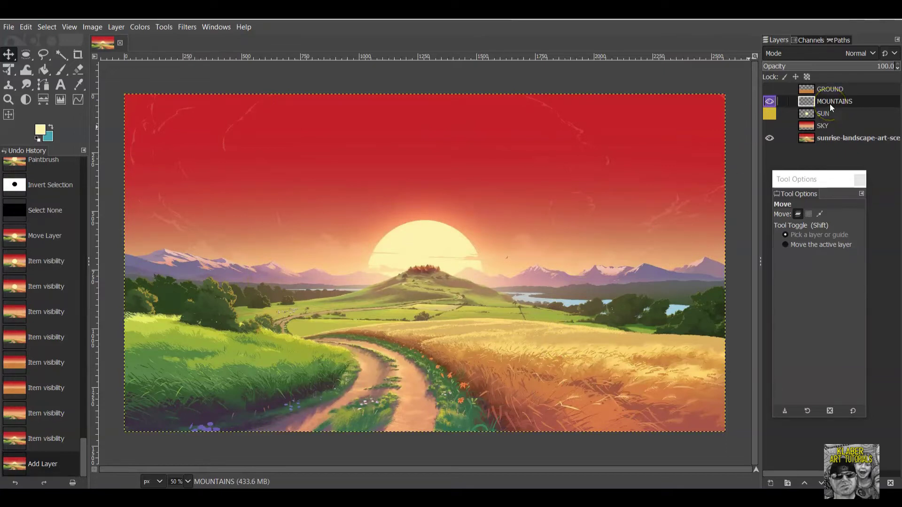
With Free Select, trace the mountain ridge from the left canvas edge to beneath the sun.
{"action": "right_click", "coordinate": [44, 59]}
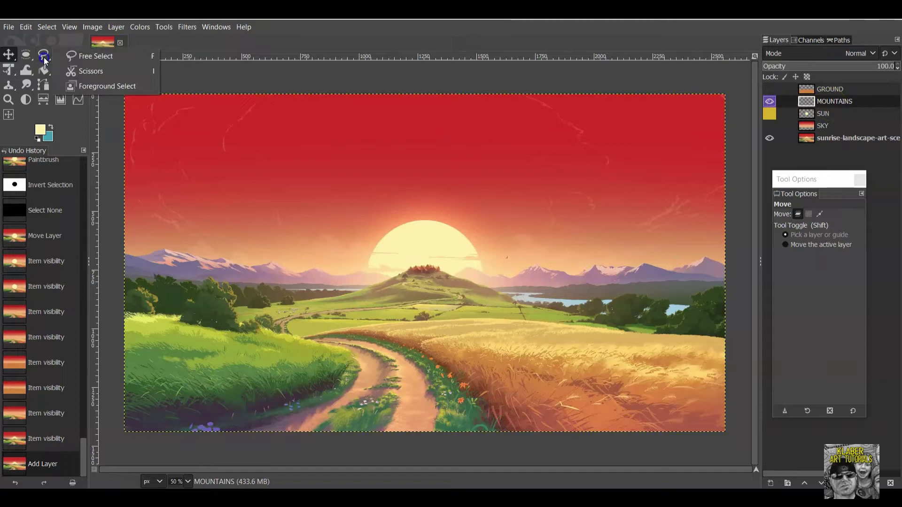
{"action": "left_click", "coordinate": [75, 56]}
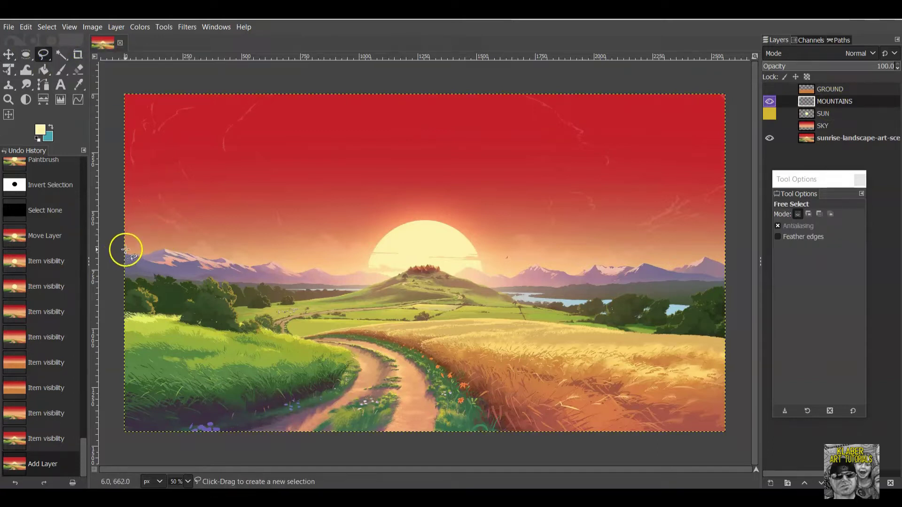
{"action": "left_click", "coordinate": [130, 245]}
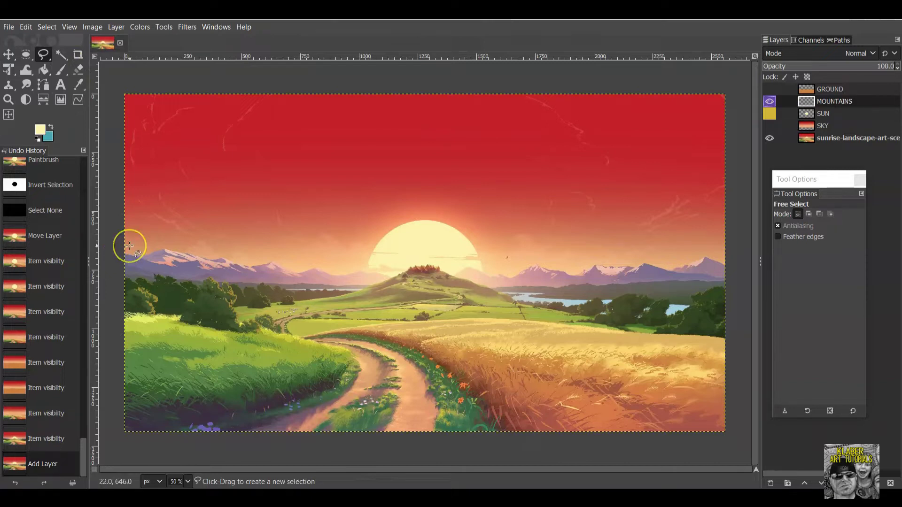
{"action": "mouse_move", "coordinate": [129, 246]}
{"action": "left_mouse_down"}
{"action": "mouse_move", "coordinate": [123, 252]}
{"action": "mouse_move", "coordinate": [175, 227]}
{"action": "mouse_move", "coordinate": [141, 211]}
{"action": "mouse_move", "coordinate": [134, 257]}
{"action": "left_mouse_up"}
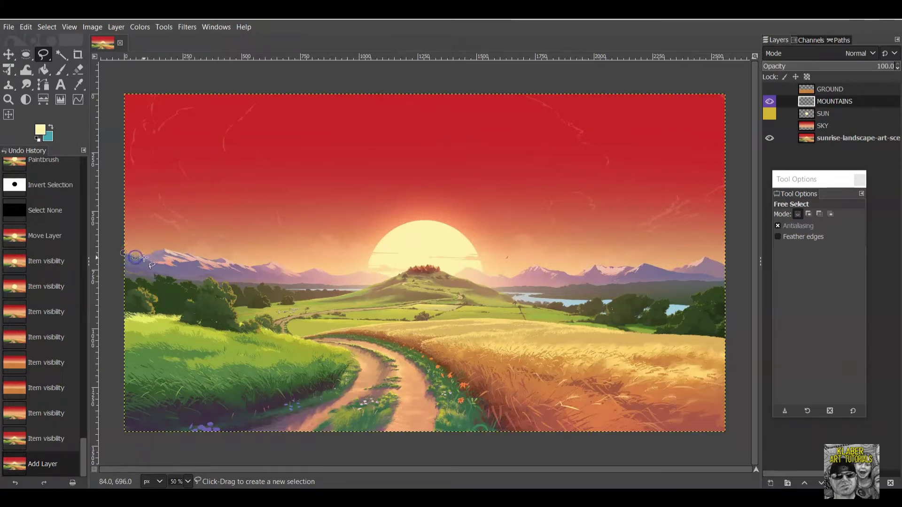
{"action": "left_click", "coordinate": [148, 254]}
{"action": "left_click", "coordinate": [164, 248]}
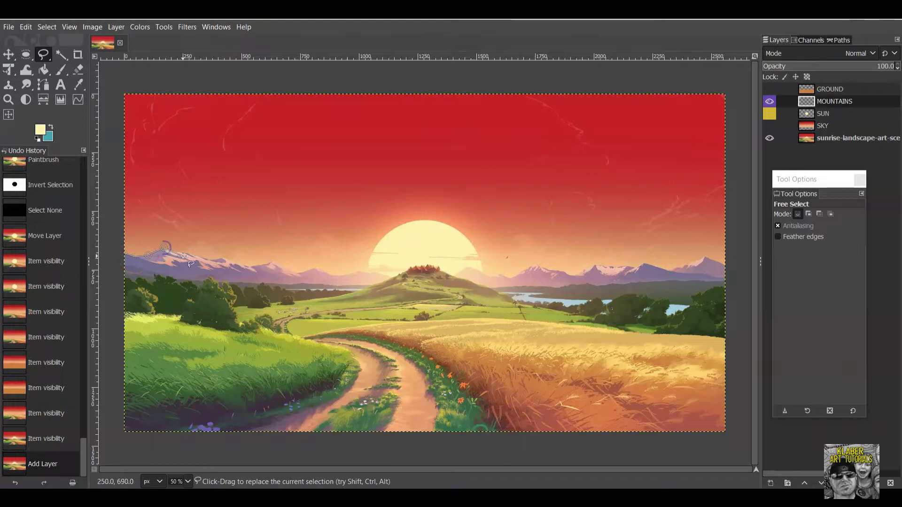
{"action": "left_click", "coordinate": [186, 252]}
{"action": "left_click", "coordinate": [205, 258]}
{"action": "left_click", "coordinate": [224, 258]}
{"action": "left_click", "coordinate": [249, 266]}
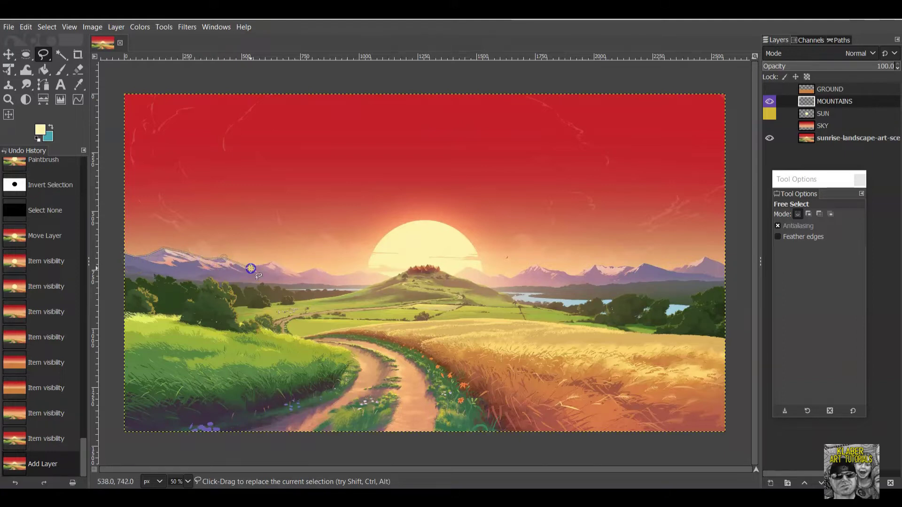
{"action": "left_click", "coordinate": [274, 260]}
{"action": "left_click", "coordinate": [299, 272]}
{"action": "left_click", "coordinate": [316, 268]}
{"action": "left_click", "coordinate": [338, 275]}
{"action": "left_click", "coordinate": [360, 269]}
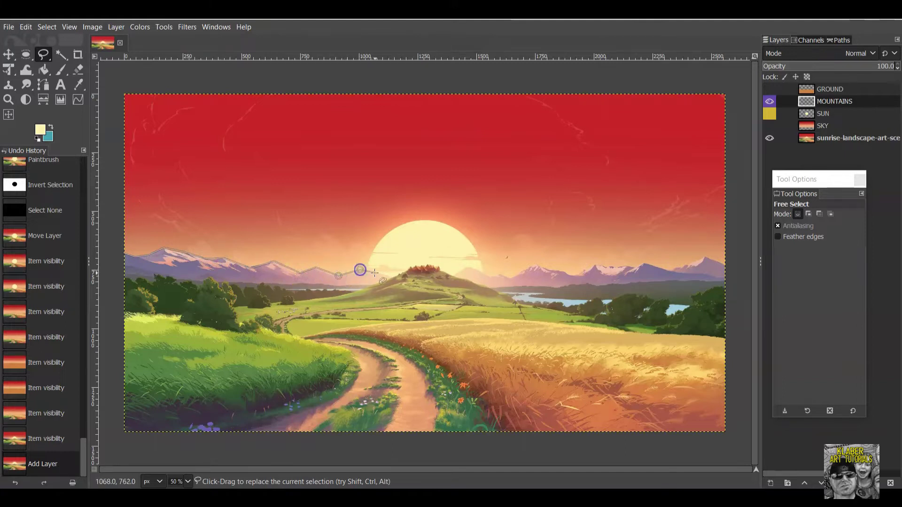
{"action": "left_click", "coordinate": [394, 277]}
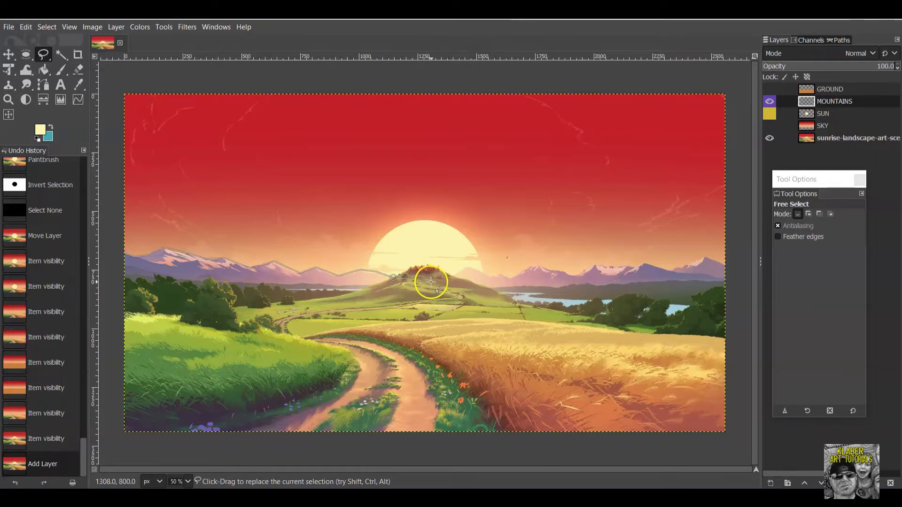
Continue the outline over the right peaks to the right edge, close it and confirm.
{"action": "left_click", "coordinate": [455, 275]}
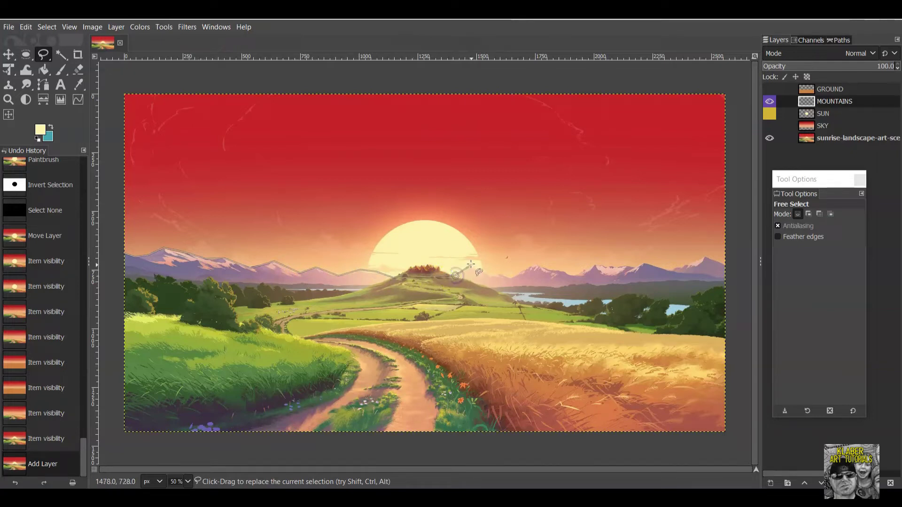
{"action": "left_click", "coordinate": [472, 267]}
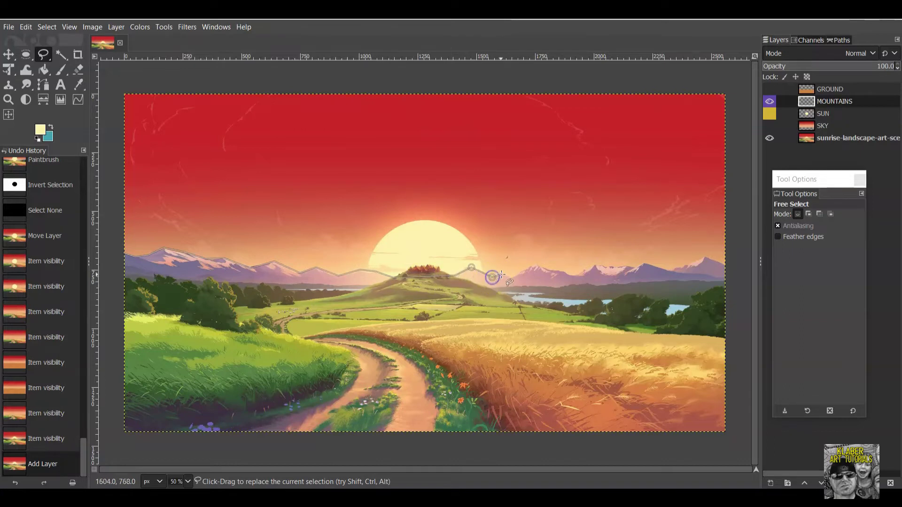
{"action": "left_click", "coordinate": [497, 276]}
{"action": "left_click", "coordinate": [513, 272]}
{"action": "left_click", "coordinate": [537, 265]}
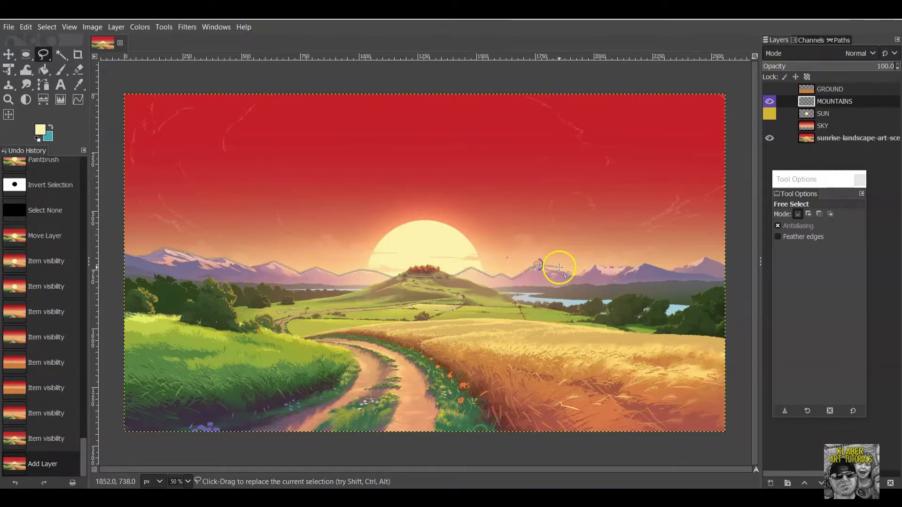
{"action": "left_click", "coordinate": [554, 271]}
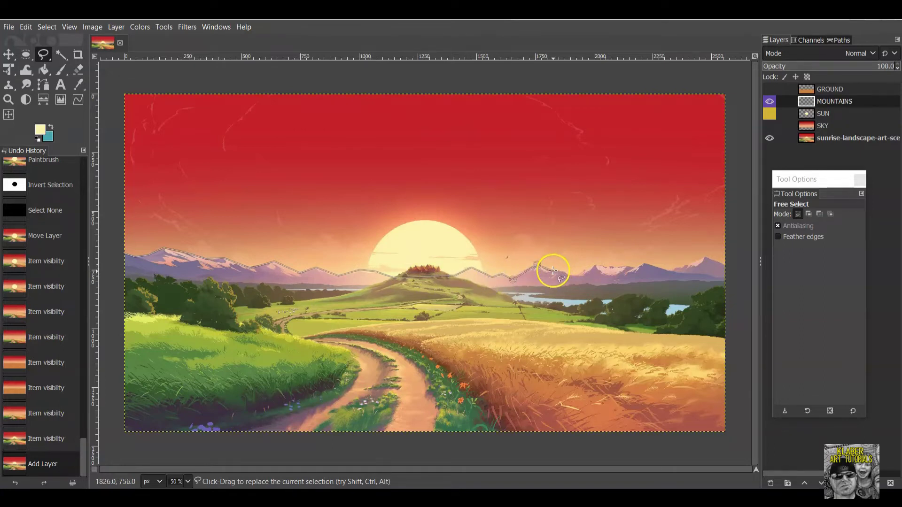
{"action": "left_click", "coordinate": [577, 275]}
{"action": "left_click", "coordinate": [597, 267]}
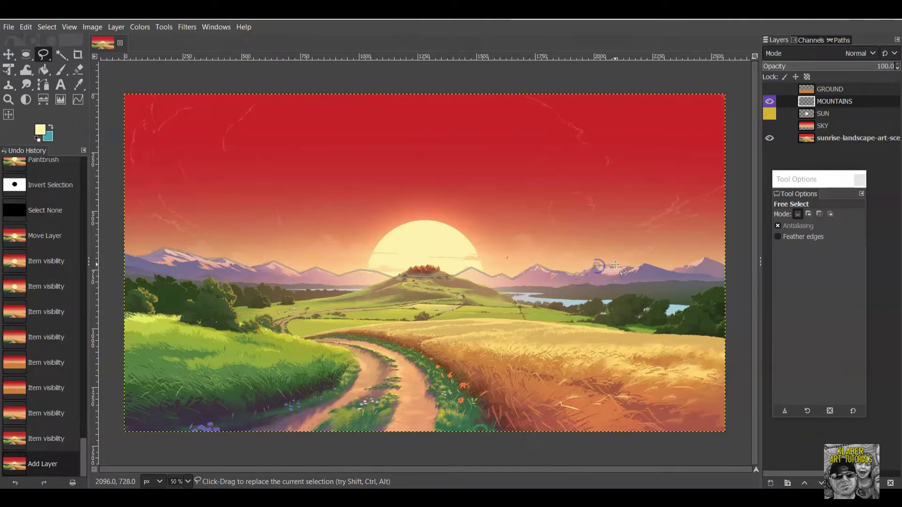
{"action": "left_click", "coordinate": [634, 268]}
{"action": "left_click", "coordinate": [671, 271]}
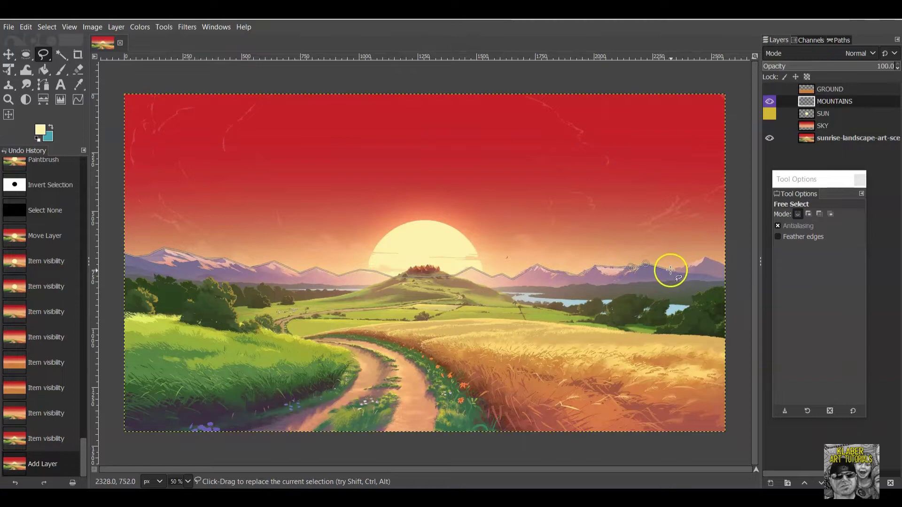
{"action": "left_click", "coordinate": [687, 265]}
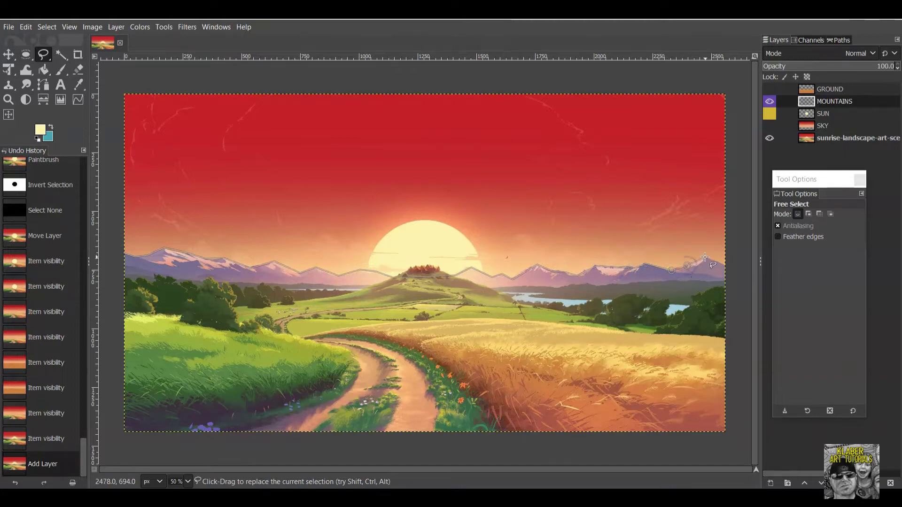
{"action": "left_click", "coordinate": [727, 264]}
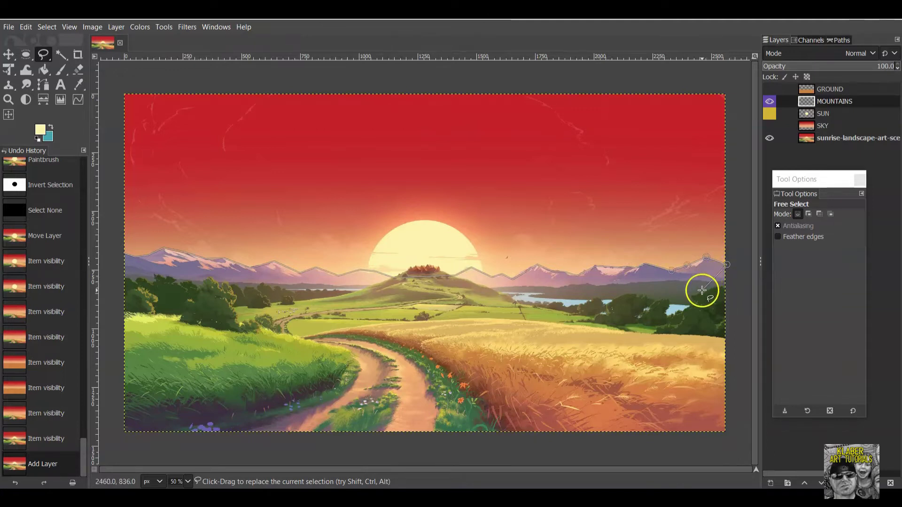
{"action": "left_click", "coordinate": [728, 285]}
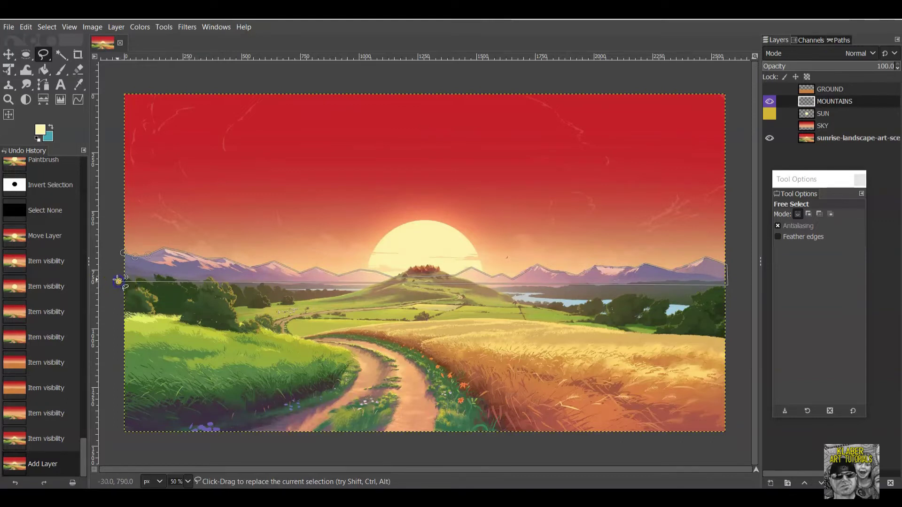
{"action": "left_click", "coordinate": [124, 252]}
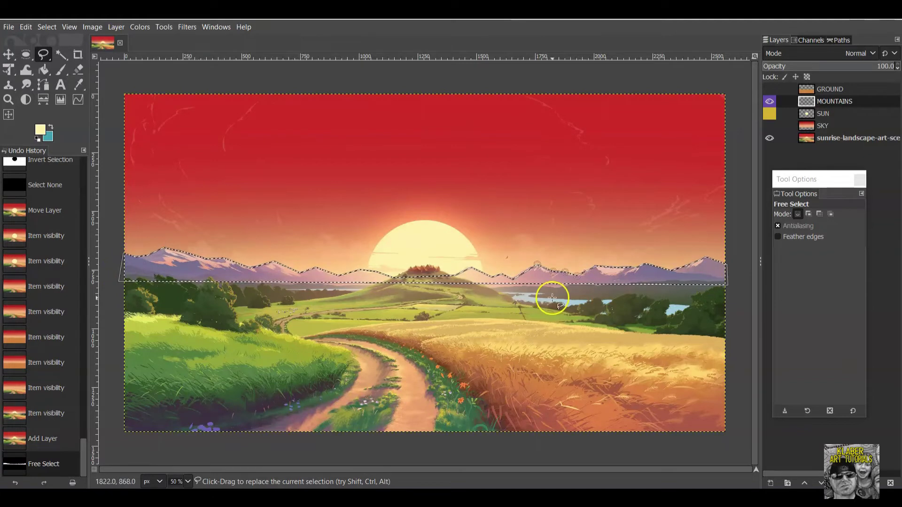
{"action": "left_click", "coordinate": [717, 268]}
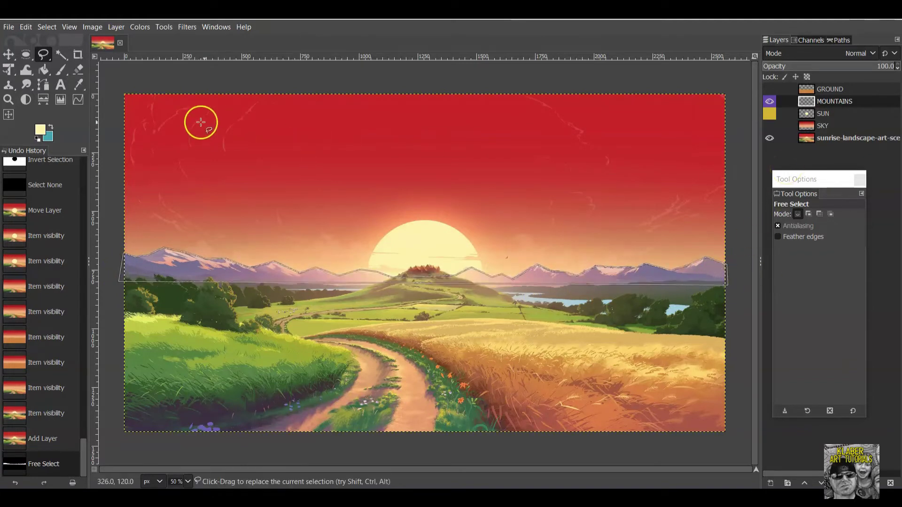
Sample purple 766a8e from the reference mountains as foreground and paint it into the mountain selection.
{"action": "left_click", "coordinate": [60, 70]}
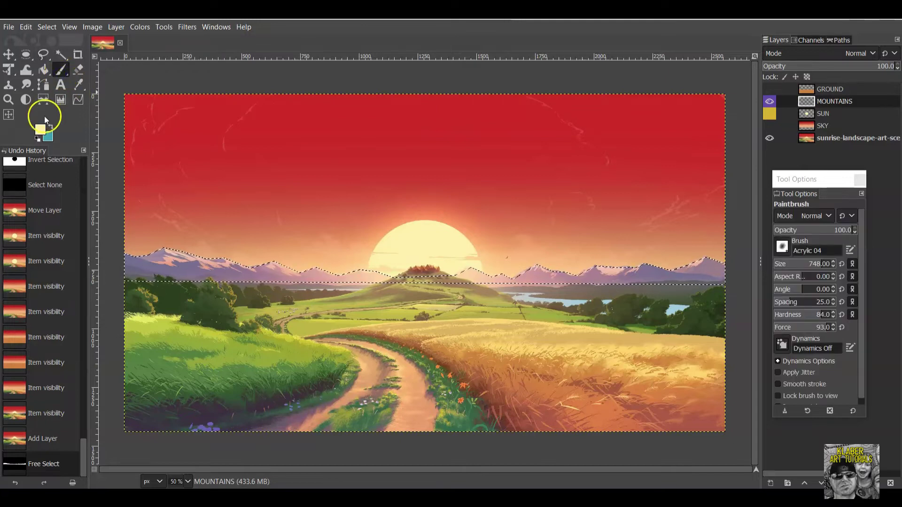
{"action": "left_click", "coordinate": [41, 131]}
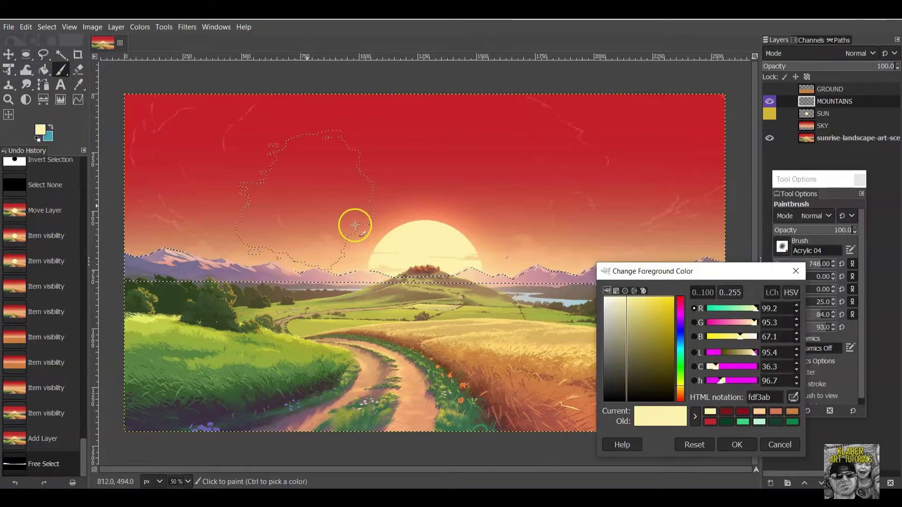
{"action": "left_click", "coordinate": [794, 399]}
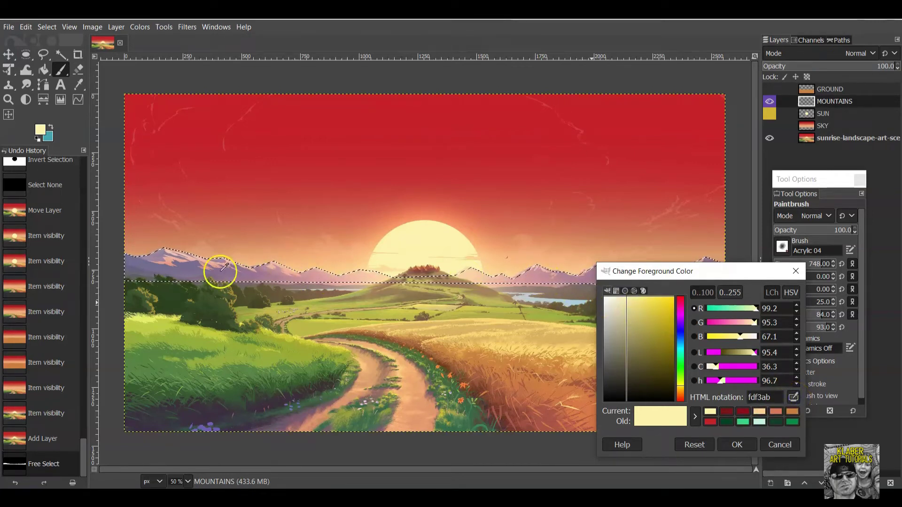
{"action": "left_click", "coordinate": [192, 265]}
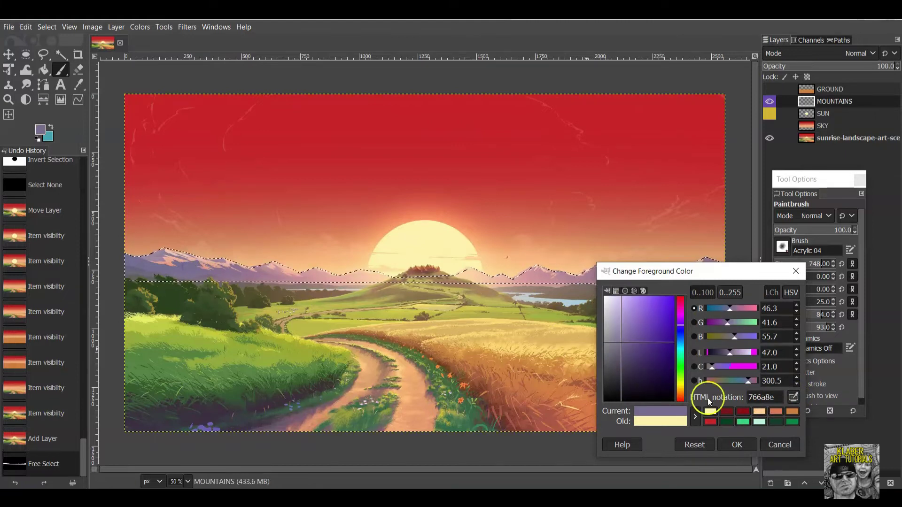
{"action": "left_click", "coordinate": [751, 447]}
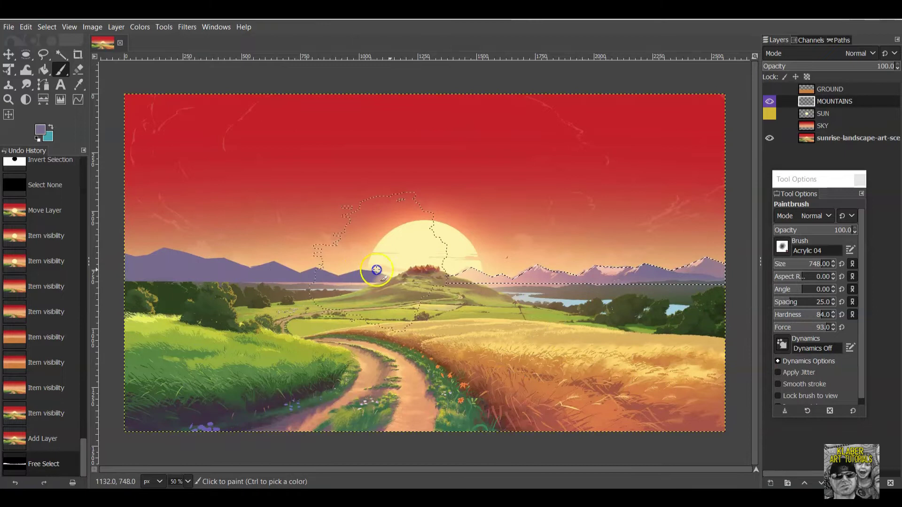
{"action": "left_click_drag", "start_coordinate": [607, 270], "coordinate": [756, 268]}
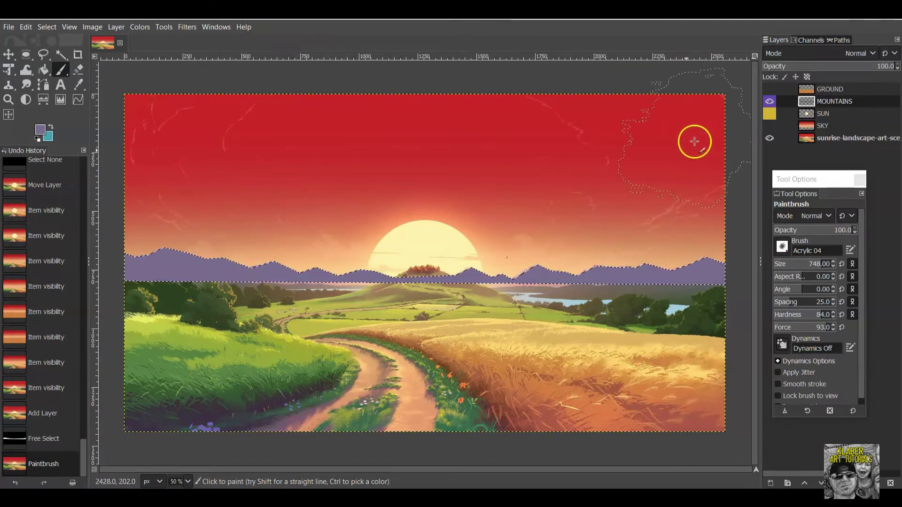
Toggle the MOUNTAINS layer visibility to compare with the reference, leaving it hidden.
{"action": "left_click", "coordinate": [769, 101]}
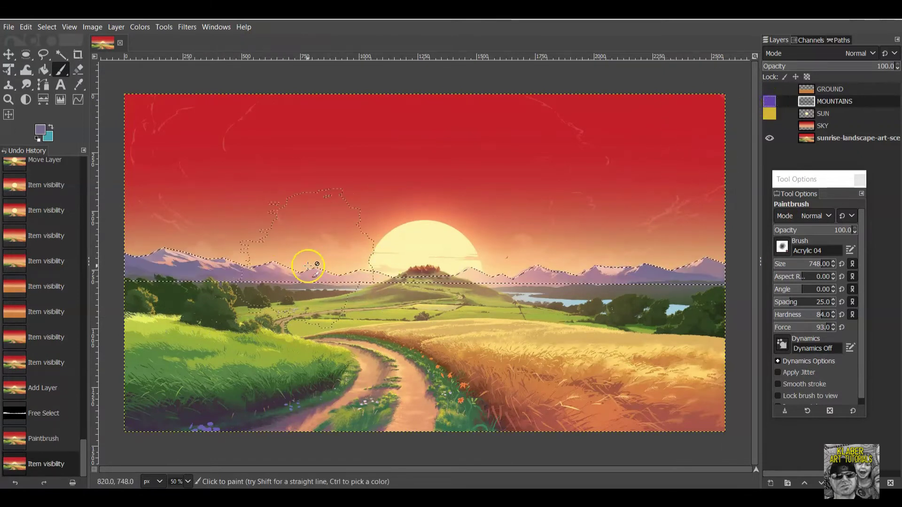
{"action": "left_click", "coordinate": [784, 101]}
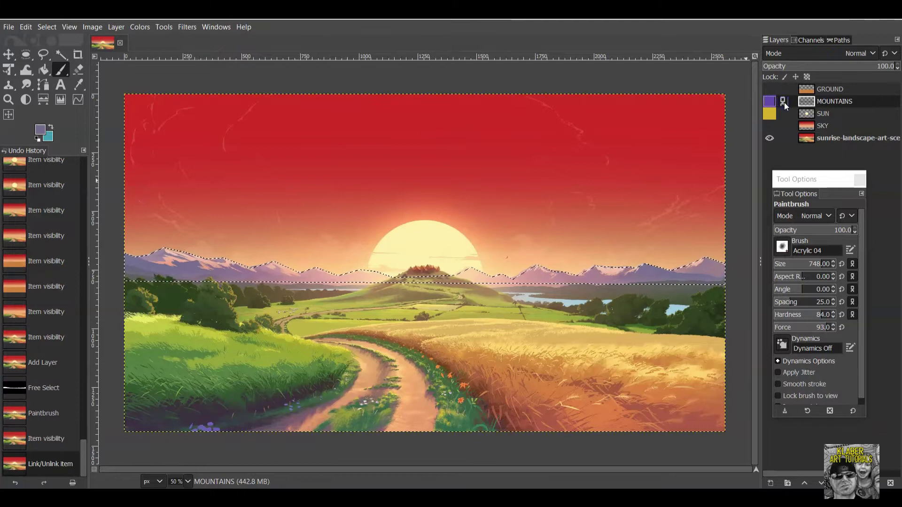
{"action": "left_click", "coordinate": [773, 102]}
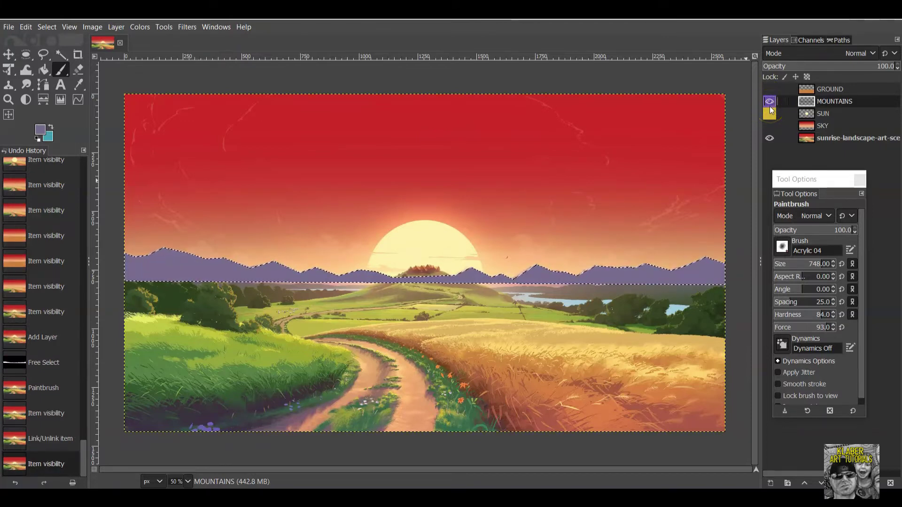
{"action": "left_click", "coordinate": [770, 101]}
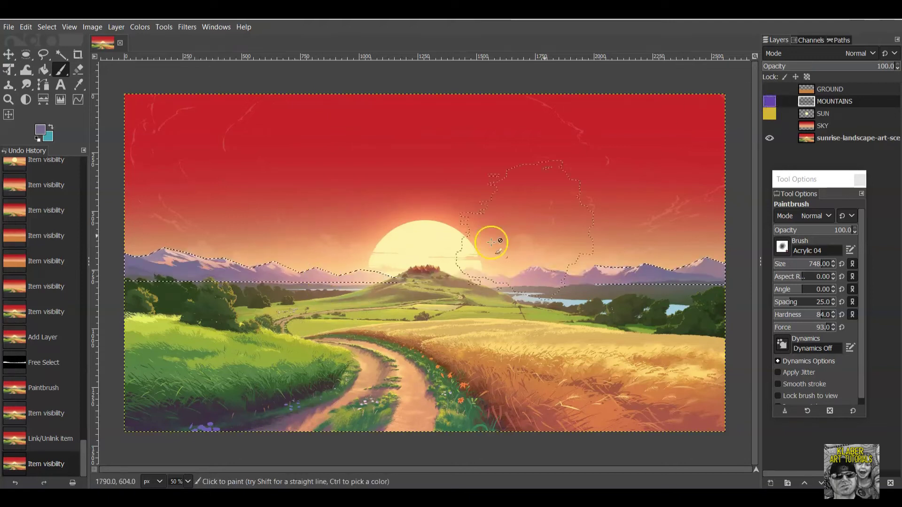
Set the foreground colour to peach f0bd9e sampled from the reference mountains.
{"action": "left_click", "coordinate": [39, 130]}
{"action": "left_click", "coordinate": [793, 397]}
{"action": "left_click", "coordinate": [360, 274]}
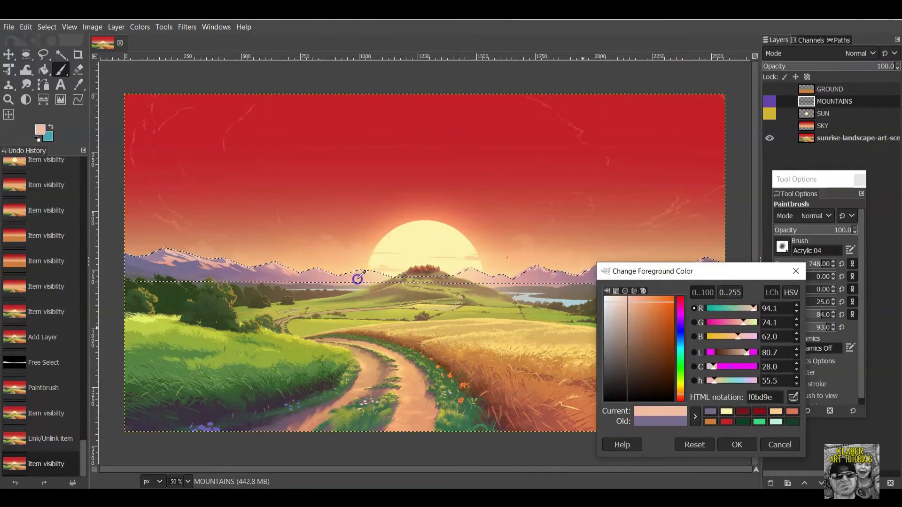
{"action": "left_click", "coordinate": [721, 449]}
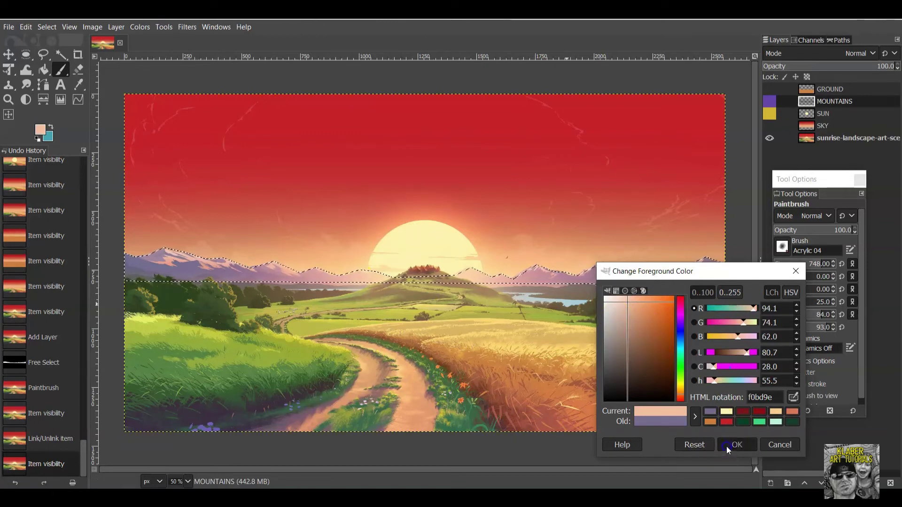
Show MOUNTAINS, drop brush opacity to 39.5, dab two highlights near the sun, then hide the layer.
{"action": "left_click", "coordinate": [769, 101]}
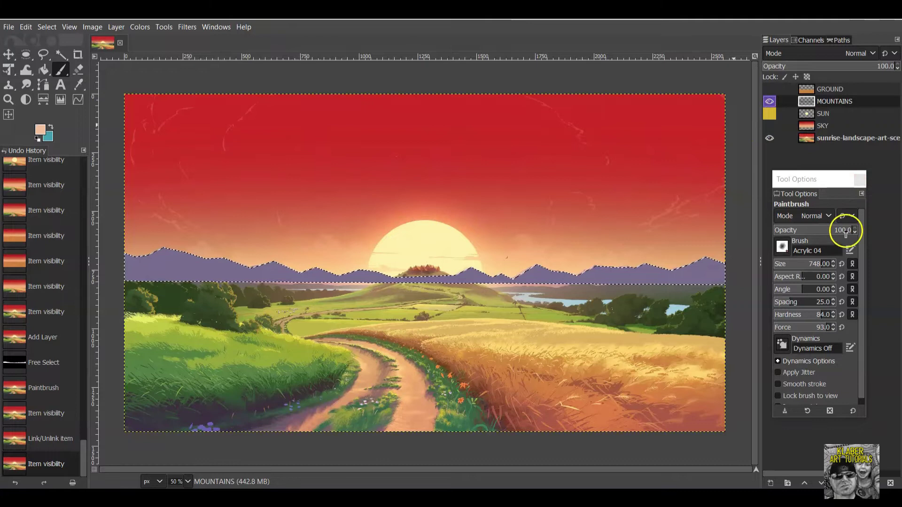
{"action": "left_click", "coordinate": [825, 231]}
{"action": "left_click_drag", "start_coordinate": [812, 229], "coordinate": [811, 231]}
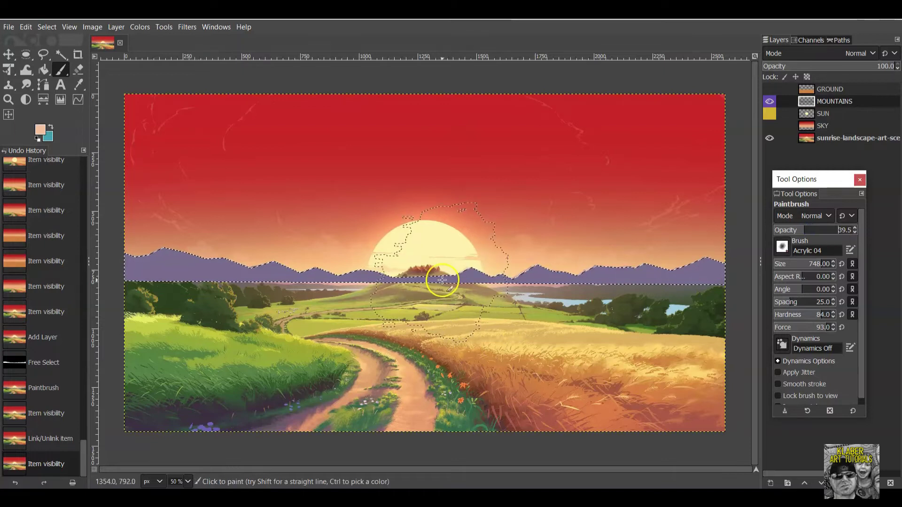
{"action": "left_click", "coordinate": [305, 278]}
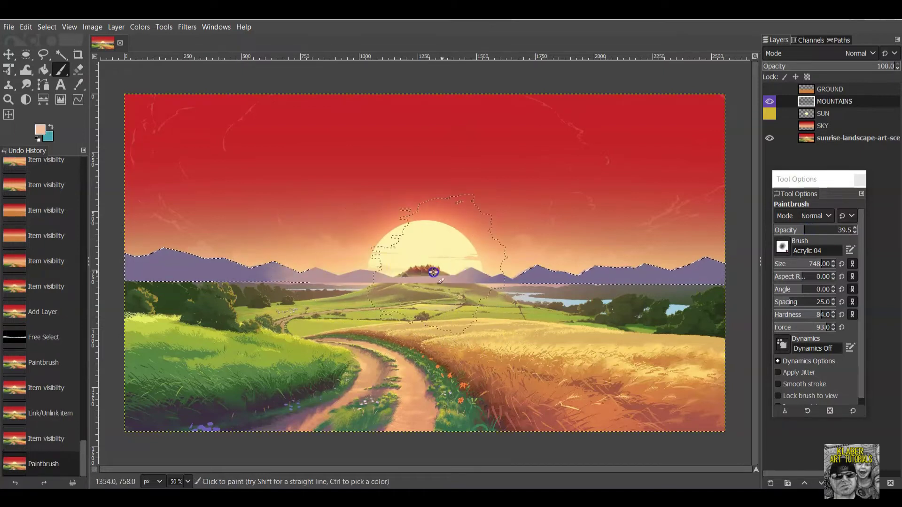
{"action": "left_click", "coordinate": [527, 270]}
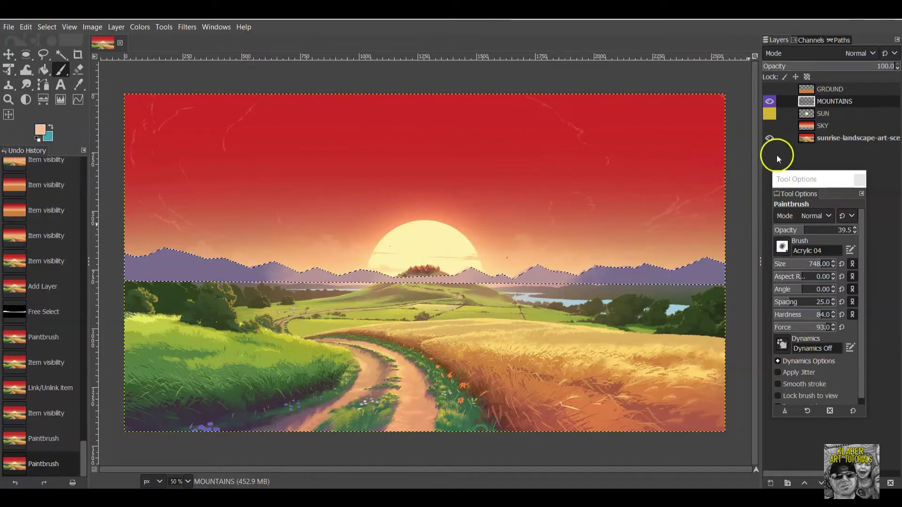
{"action": "left_click", "coordinate": [769, 102]}
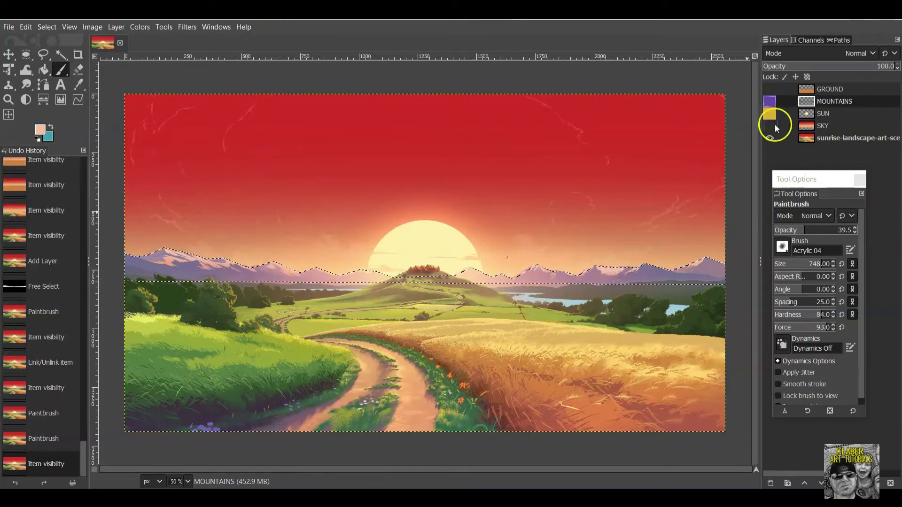
Show MOUNTAINS and, after trying Acrylic 01 and Grunge 01, paint with the 2. Block 02 brush.
{"action": "left_click", "coordinate": [770, 105]}
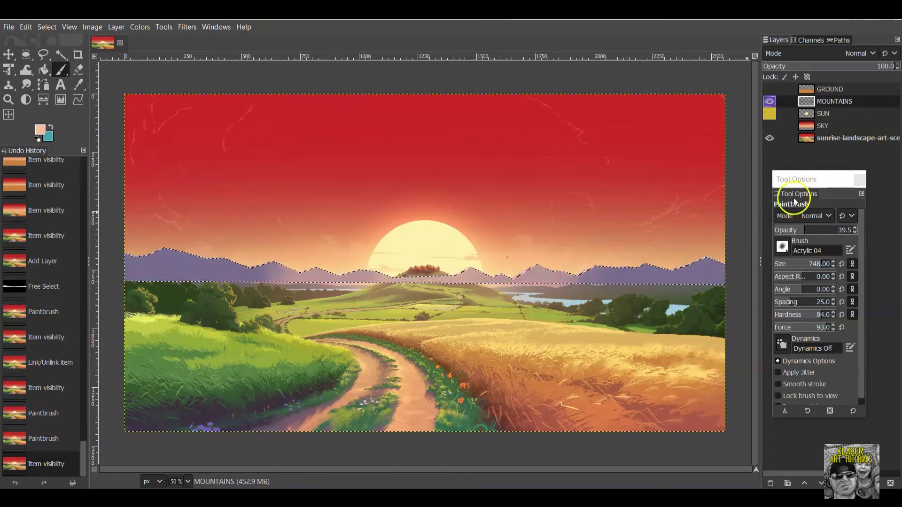
{"action": "left_click", "coordinate": [786, 251]}
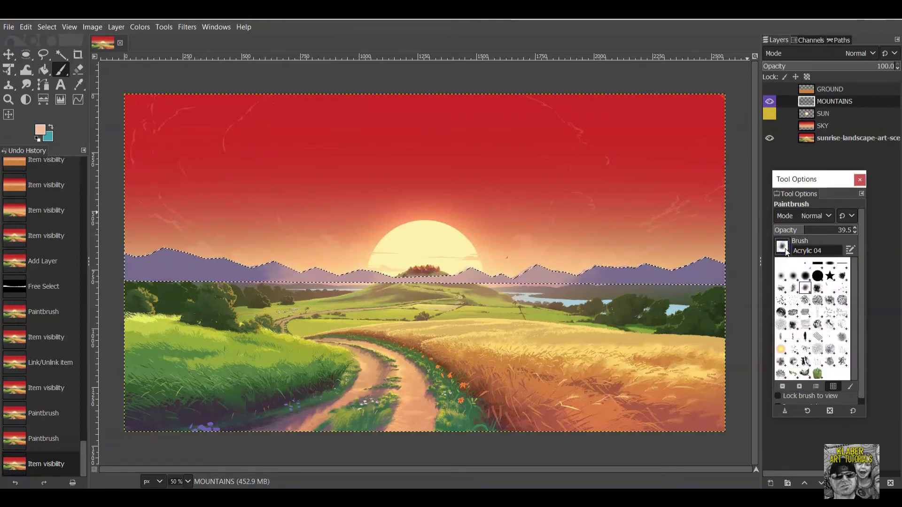
{"action": "left_click", "coordinate": [843, 276]}
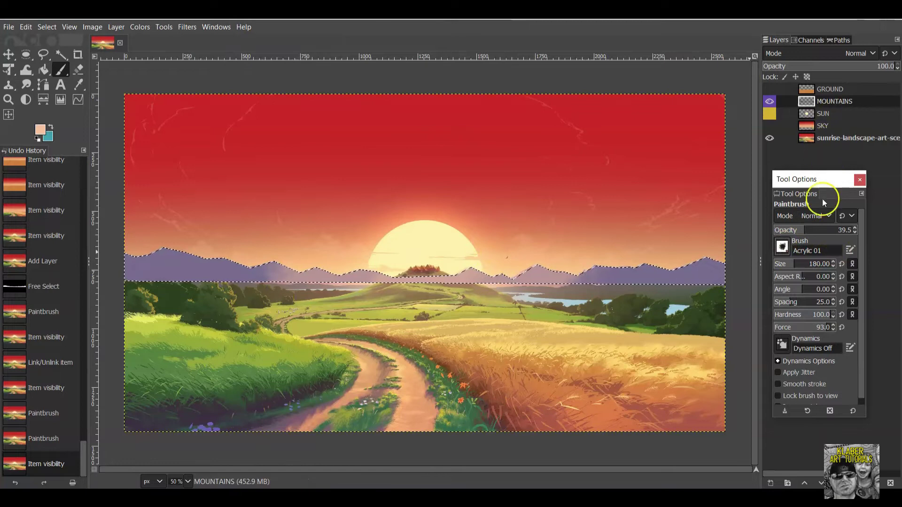
{"action": "left_click", "coordinate": [783, 246]}
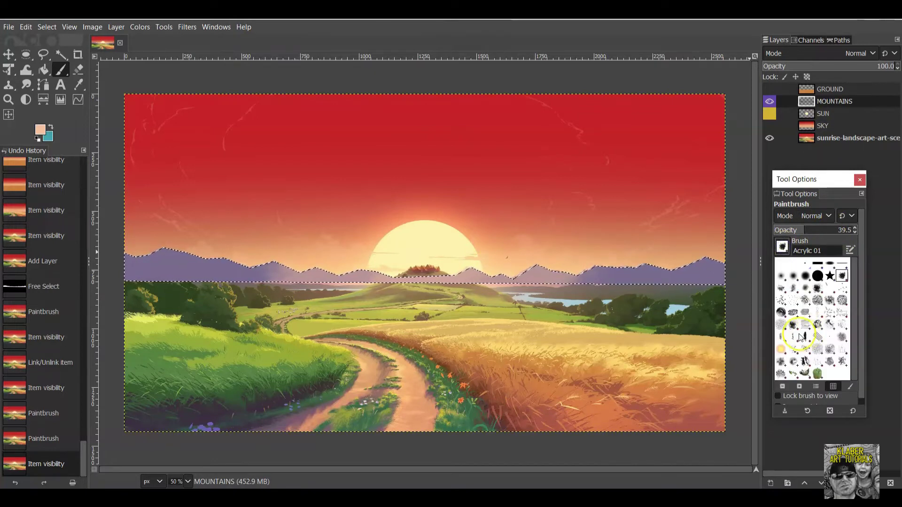
{"action": "left_click", "coordinate": [792, 326]}
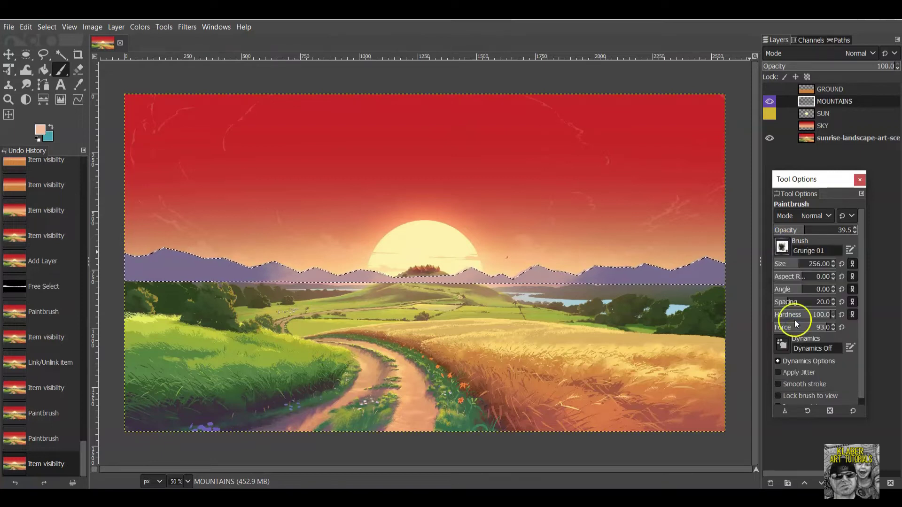
{"action": "left_click", "coordinate": [783, 248]}
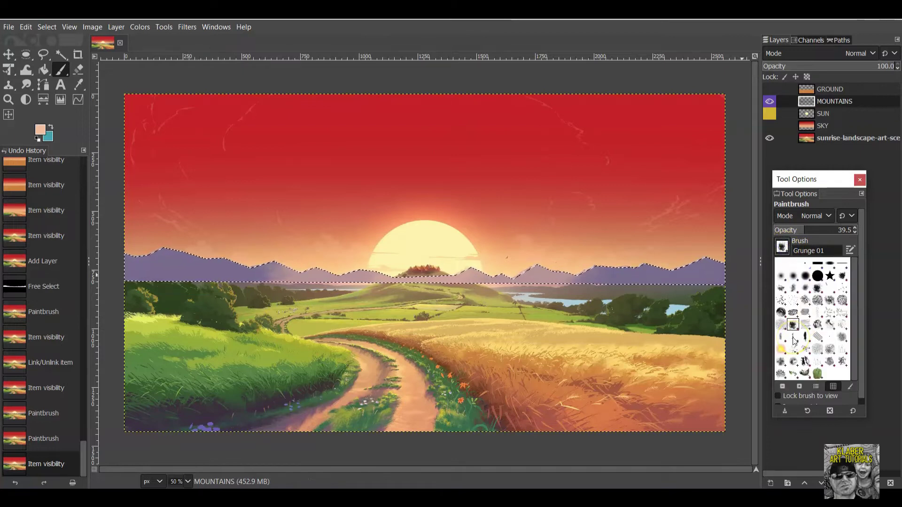
{"action": "left_click", "coordinate": [816, 371]}
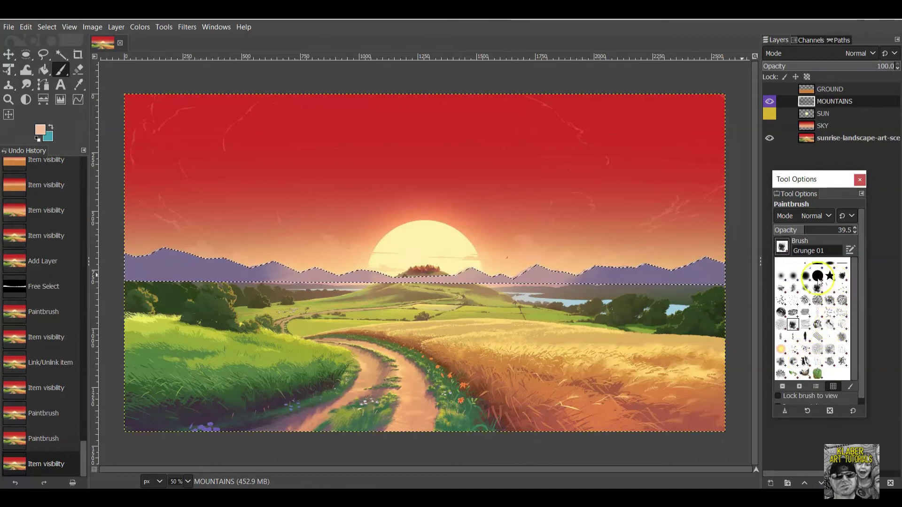
{"action": "left_click", "coordinate": [833, 268]}
{"action": "left_click", "coordinate": [414, 260]}
Undo a block-brush stroke, reselect the brush, and paint faint peach highlights on the mountains.
{"action": "left_click_drag", "start_coordinate": [277, 276], "coordinate": [262, 277]}
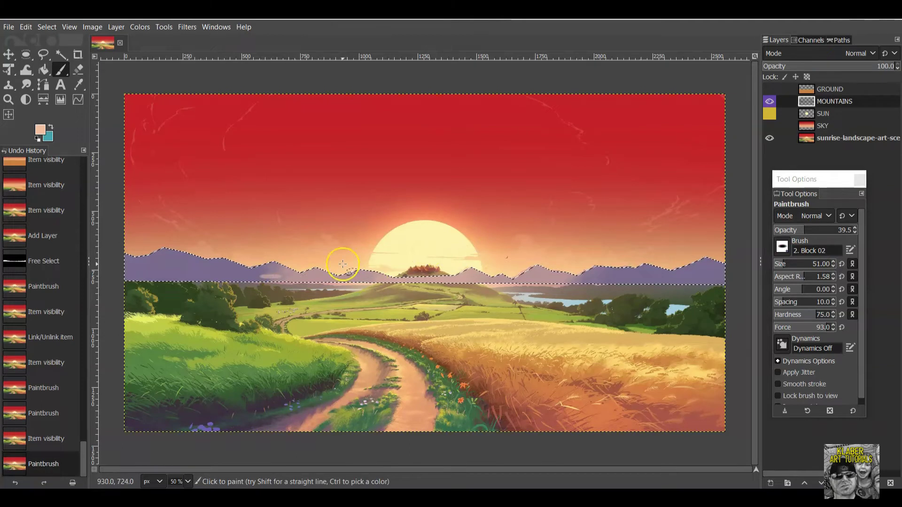
{"action": "left_click", "coordinate": [30, 26]}
{"action": "left_click", "coordinate": [33, 42]}
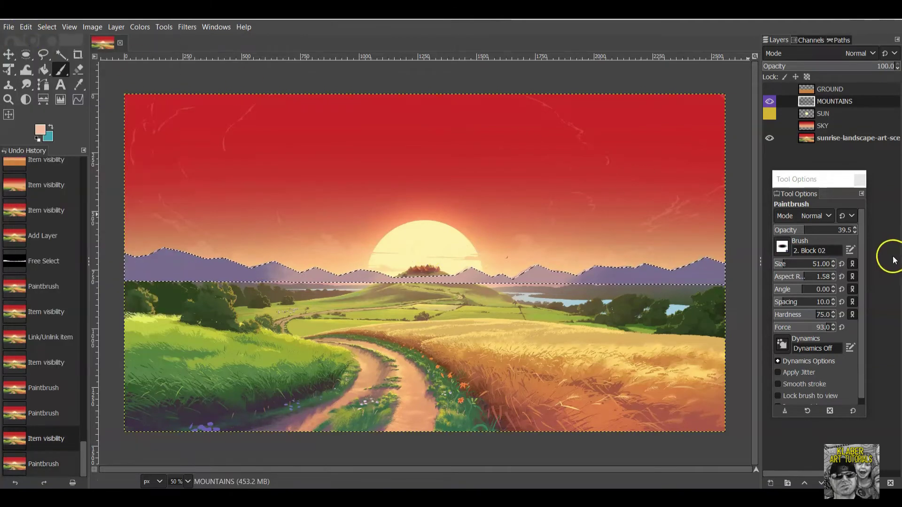
{"action": "left_click", "coordinate": [777, 248]}
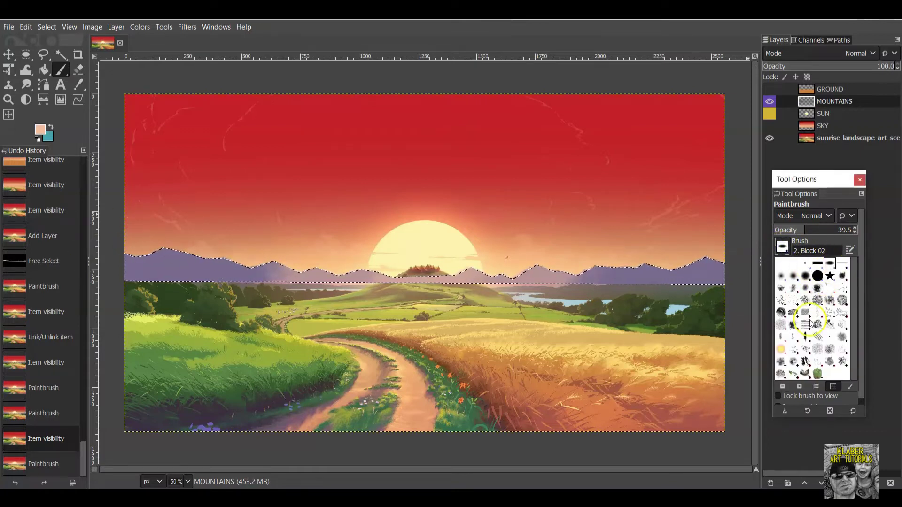
{"action": "left_click", "coordinate": [831, 265]}
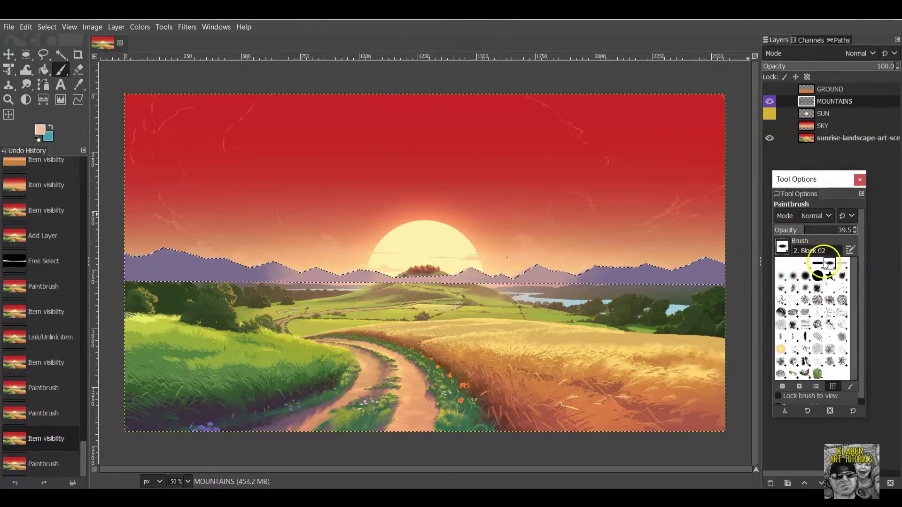
{"action": "left_click", "coordinate": [269, 267]}
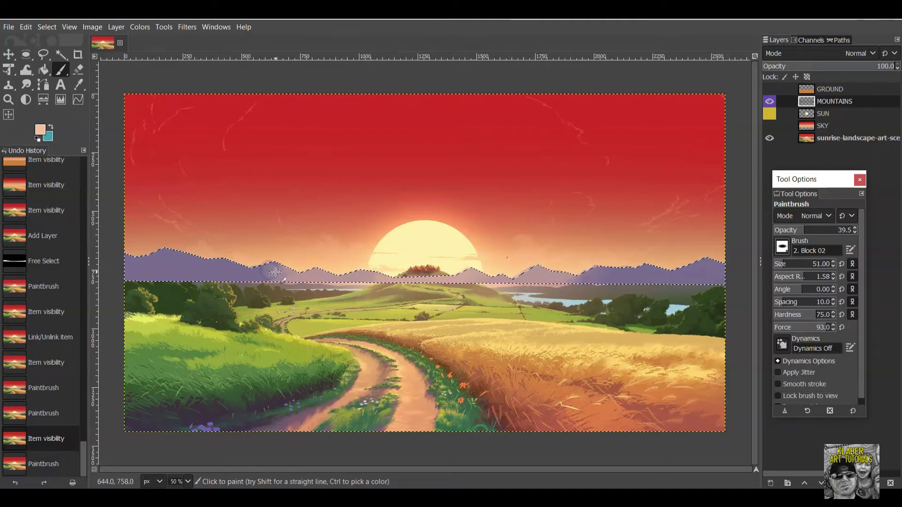
{"action": "mouse_move", "coordinate": [276, 276]}
{"action": "left_mouse_down"}
{"action": "mouse_move", "coordinate": [276, 264]}
{"action": "mouse_move", "coordinate": [283, 272]}
{"action": "left_mouse_up"}
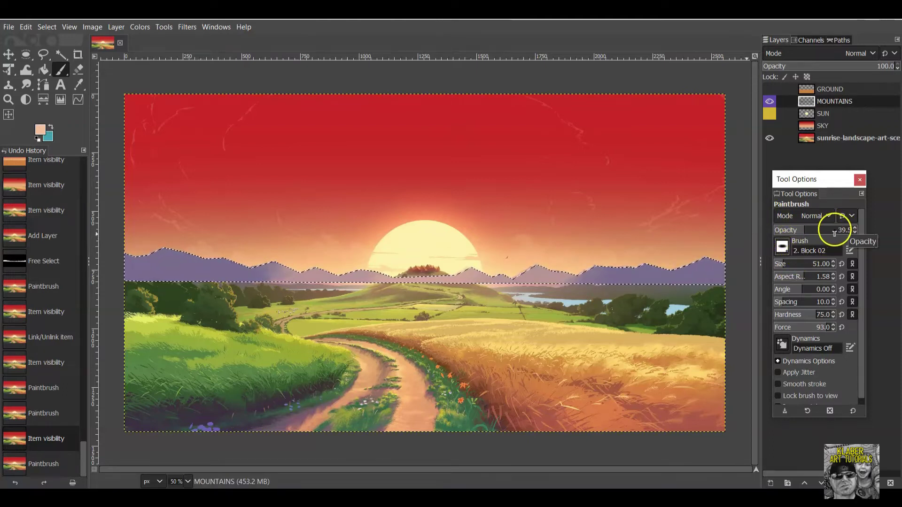
Set the Block 02 brush to opacity 31.1, hardness 75 and a lower force of 65.
{"action": "left_click", "coordinate": [799, 229]}
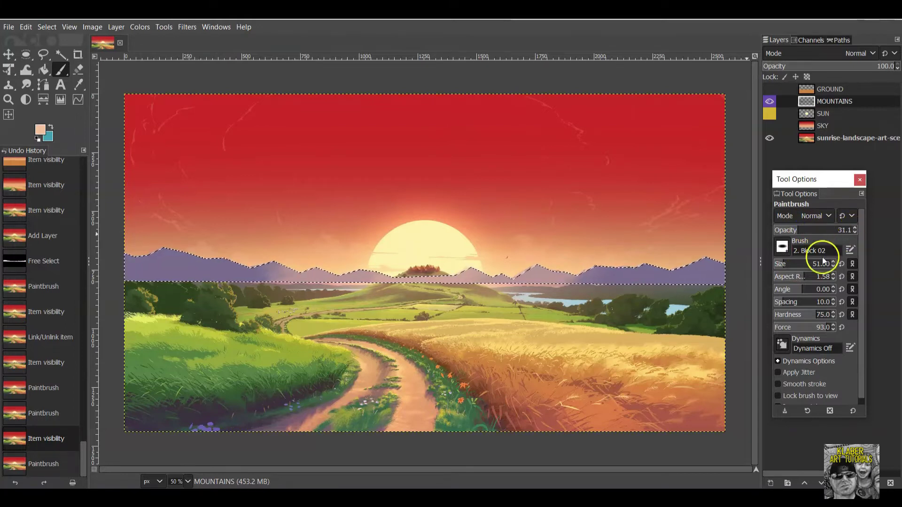
{"action": "left_click", "coordinate": [834, 317]}
{"action": "left_click", "coordinate": [841, 315]}
{"action": "left_click", "coordinate": [823, 327]}
{"action": "left_click_drag", "start_coordinate": [823, 328], "coordinate": [818, 328]}
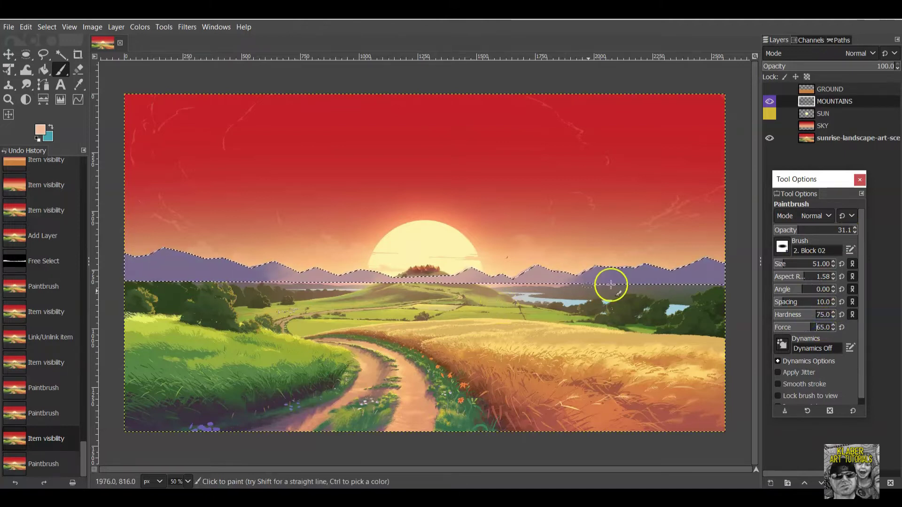
Hide the MOUNTAINS layer and bring up the foreground colour editor showing f0bd9e.
{"action": "left_click", "coordinate": [771, 102]}
{"action": "left_click", "coordinate": [249, 256]}
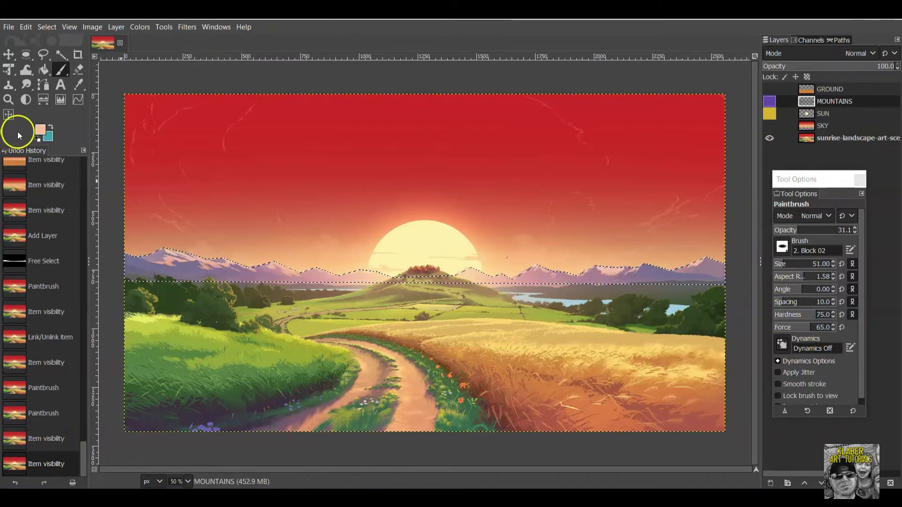
{"action": "left_click", "coordinate": [39, 131]}
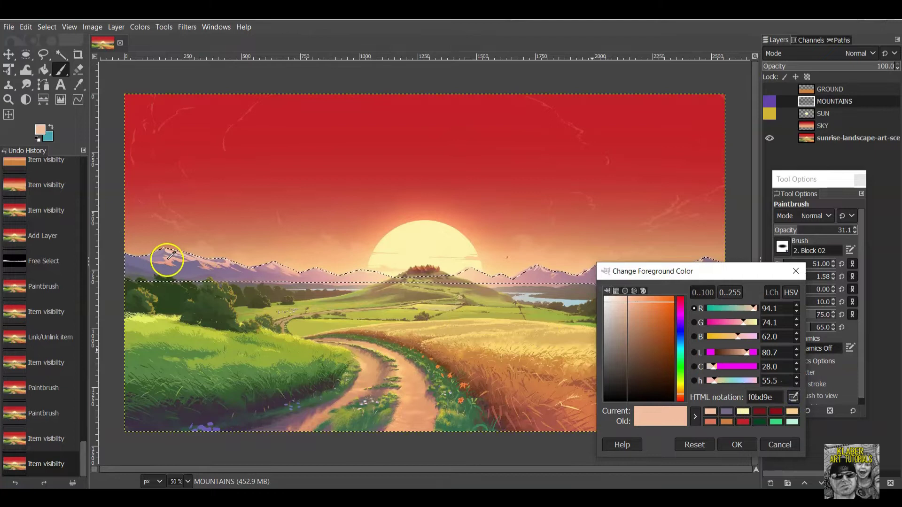
Sample a new peach tone from the reference mountains as foreground and show MOUNTAINS.
{"action": "left_click", "coordinate": [167, 259]}
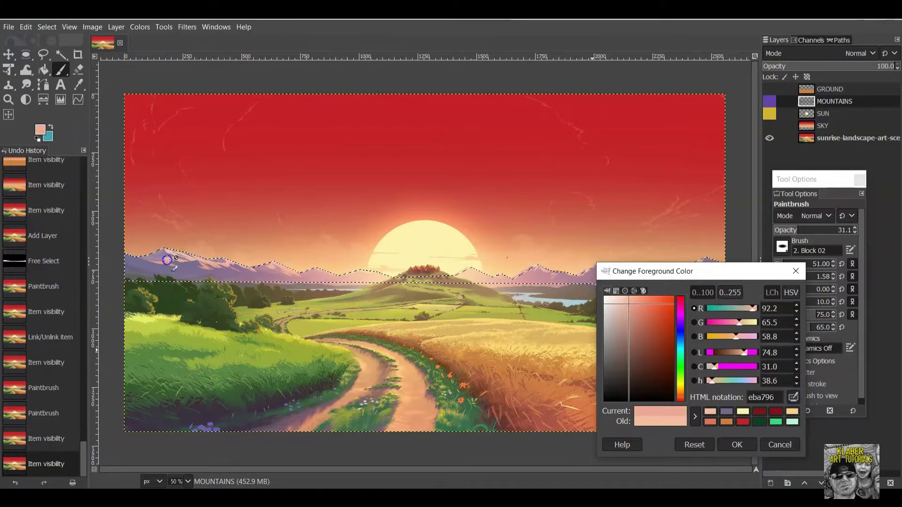
{"action": "left_click", "coordinate": [743, 446]}
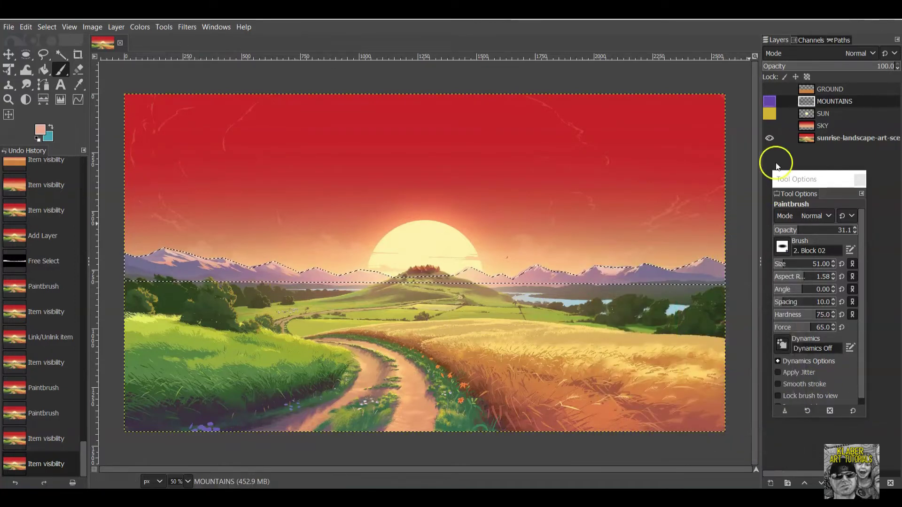
{"action": "left_click", "coordinate": [769, 101]}
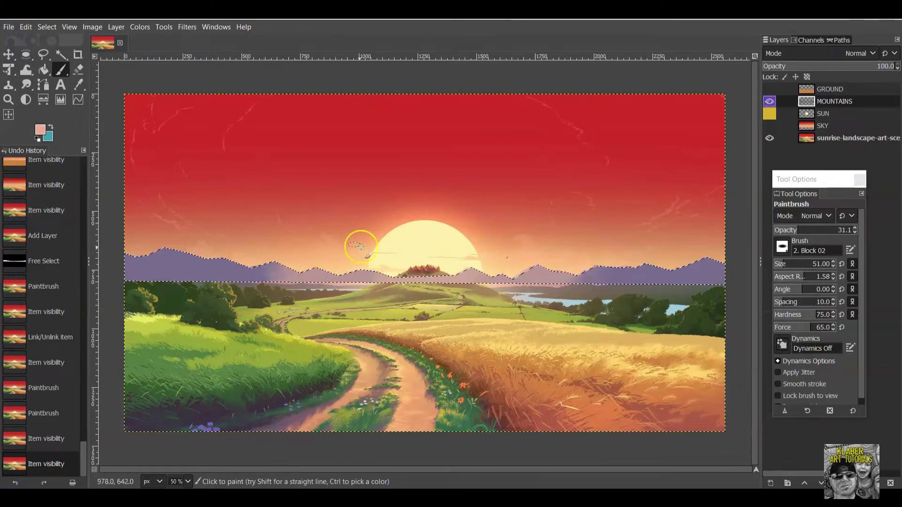
Dab peach Block 02 highlights along the left peaks, toggling MOUNTAINS to compare.
{"action": "left_click", "coordinate": [170, 264]}
{"action": "left_click", "coordinate": [174, 261]}
{"action": "left_click", "coordinate": [178, 260]}
{"action": "left_click", "coordinate": [182, 257]}
{"action": "left_click", "coordinate": [182, 257]}
{"action": "left_click", "coordinate": [181, 258]}
{"action": "left_click", "coordinate": [180, 257]}
{"action": "left_click", "coordinate": [179, 257]}
{"action": "left_click", "coordinate": [178, 257]}
{"action": "left_click", "coordinate": [172, 260]}
{"action": "left_click", "coordinate": [164, 262]}
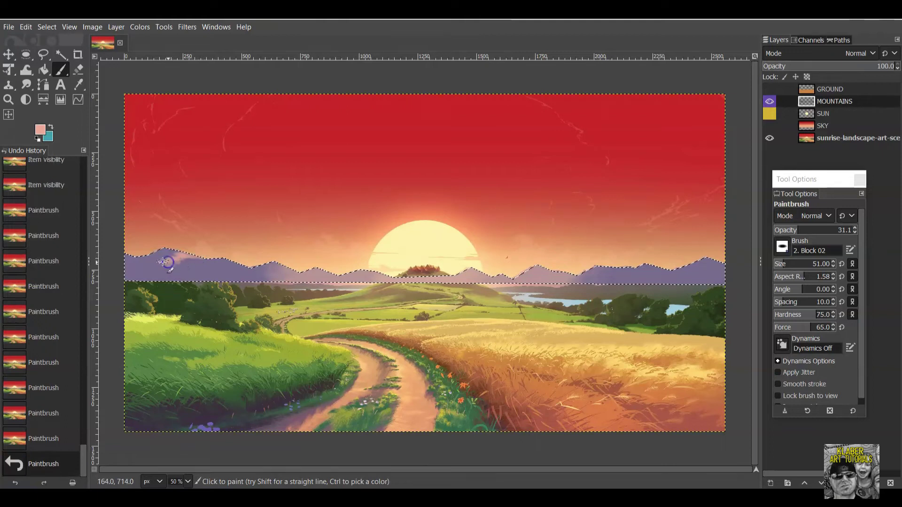
{"action": "left_click", "coordinate": [769, 101]}
{"action": "left_click", "coordinate": [769, 100]}
{"action": "left_click", "coordinate": [769, 100]}
{"action": "left_click", "coordinate": [769, 100]}
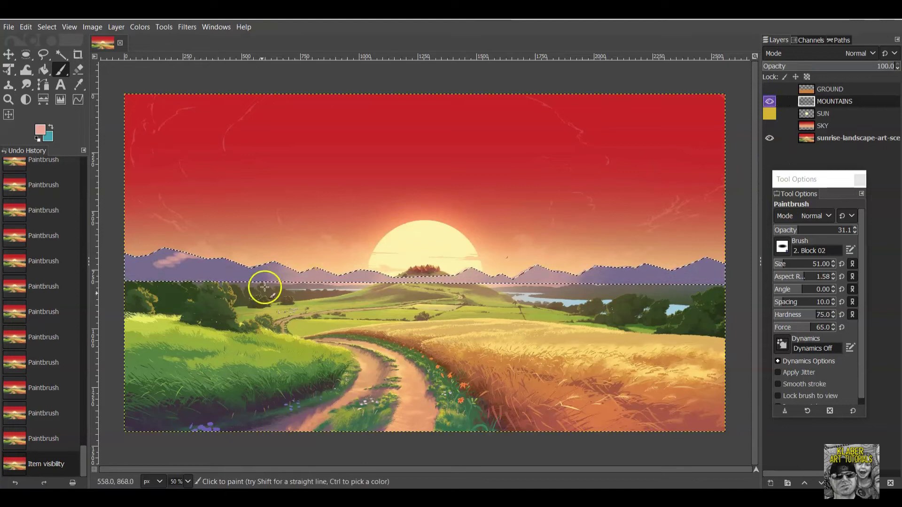
Add a few more left-mountain highlights and check them against the reference layer.
{"action": "left_click", "coordinate": [202, 267]}
{"action": "left_click", "coordinate": [203, 258]}
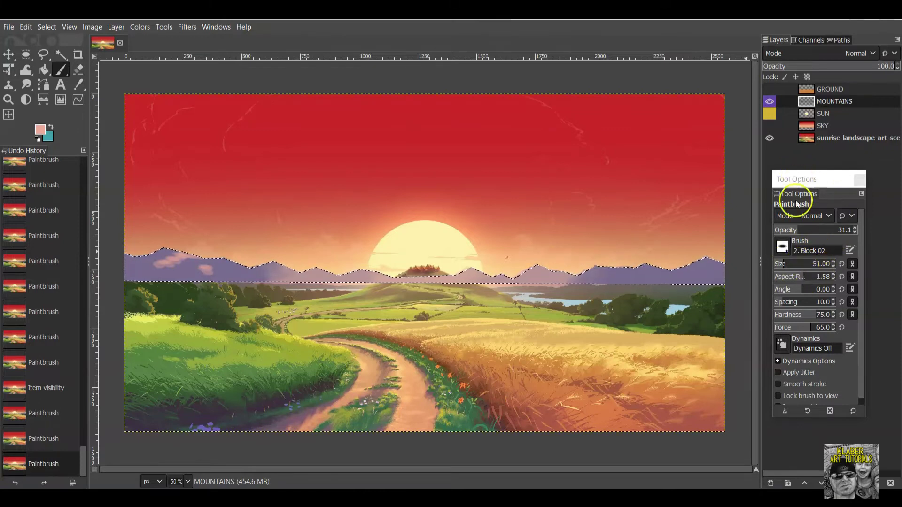
{"action": "left_click", "coordinate": [202, 267]}
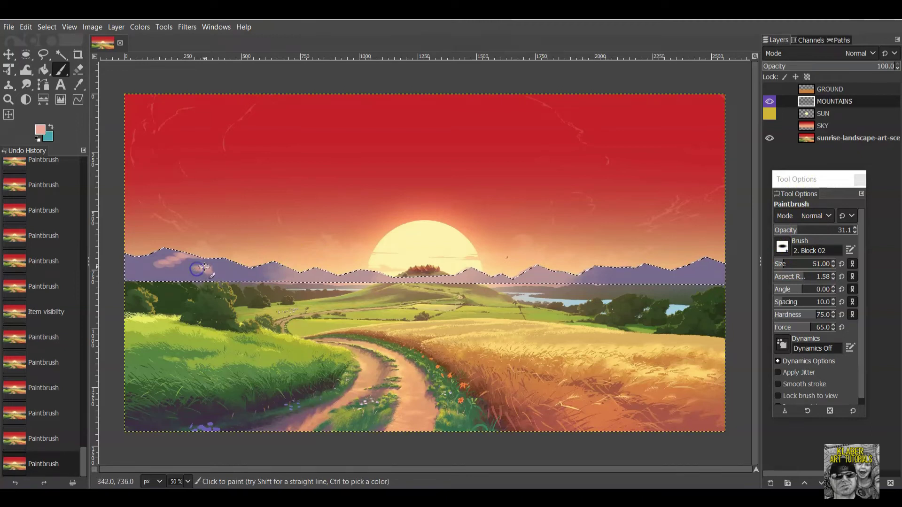
{"action": "left_click", "coordinate": [208, 264]}
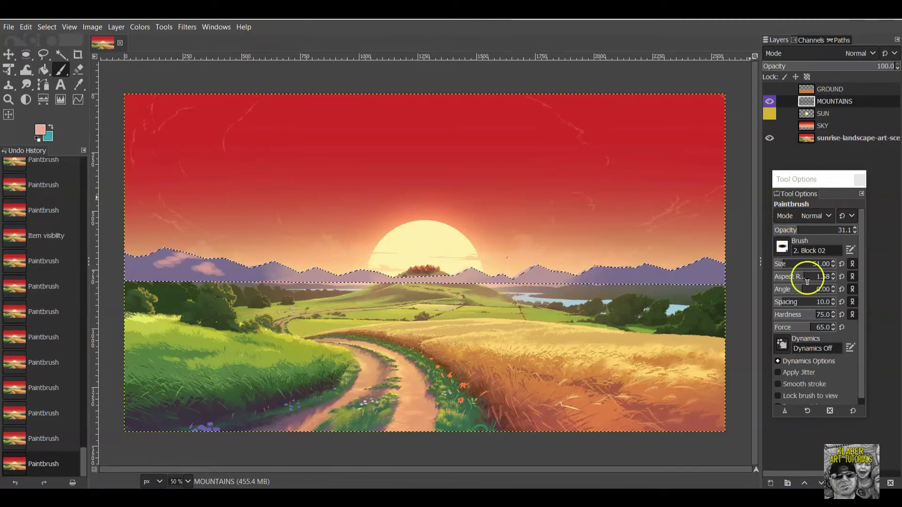
{"action": "left_click", "coordinate": [770, 101]}
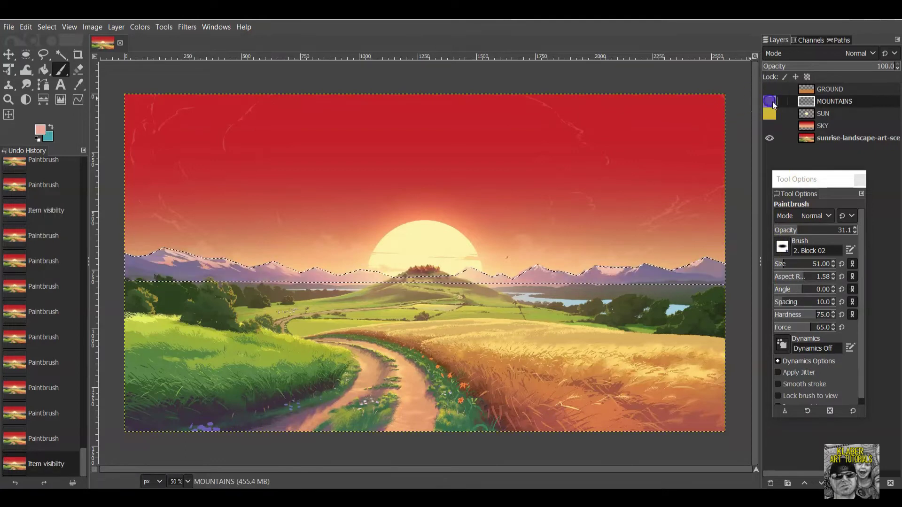
{"action": "left_click", "coordinate": [776, 101]}
{"action": "left_click", "coordinate": [776, 101]}
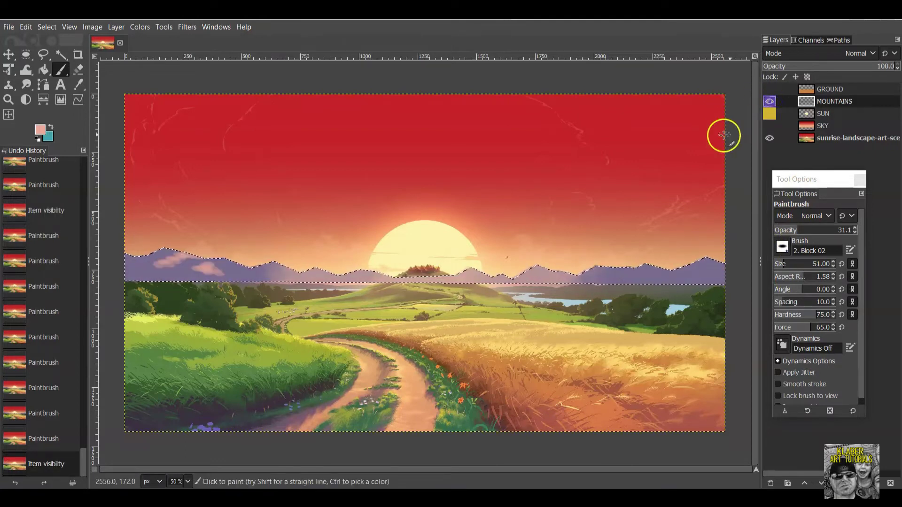
{"action": "left_click", "coordinate": [774, 101]}
{"action": "left_click", "coordinate": [771, 102]}
{"action": "left_click", "coordinate": [771, 102]}
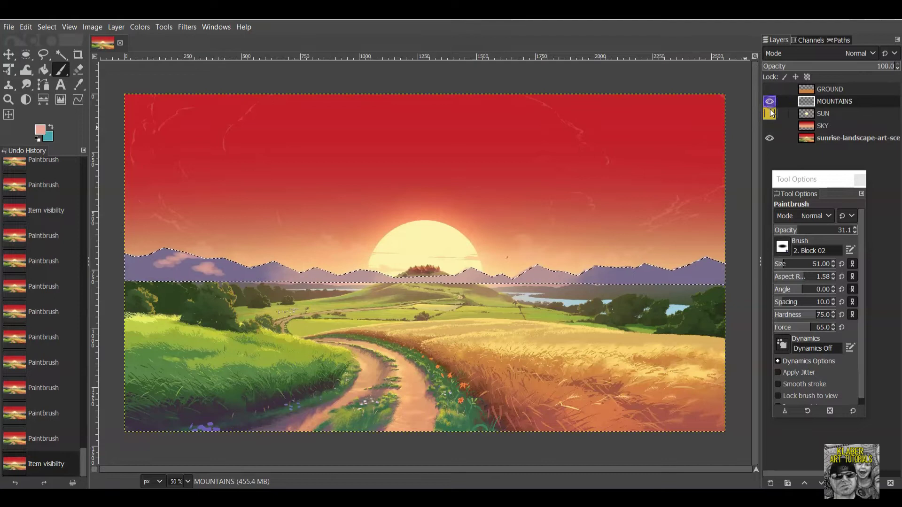
{"action": "left_click", "coordinate": [769, 102]}
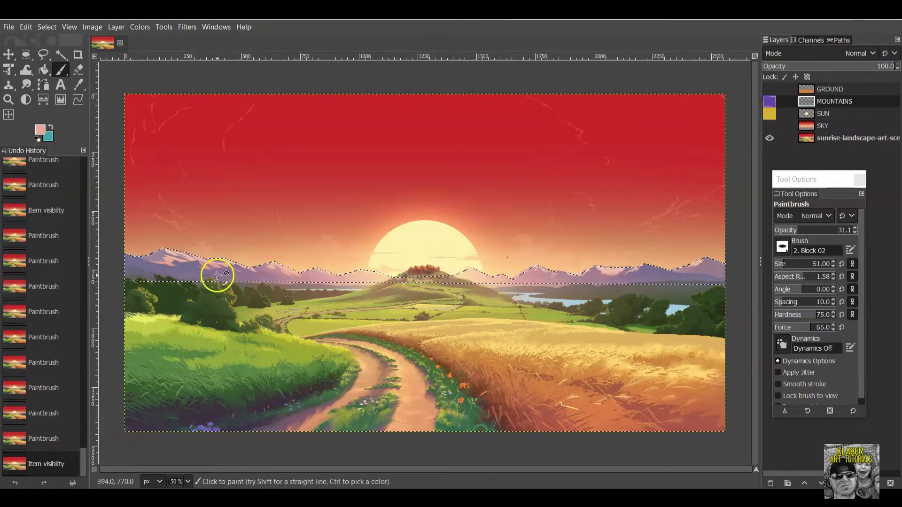
{"action": "left_click", "coordinate": [768, 103]}
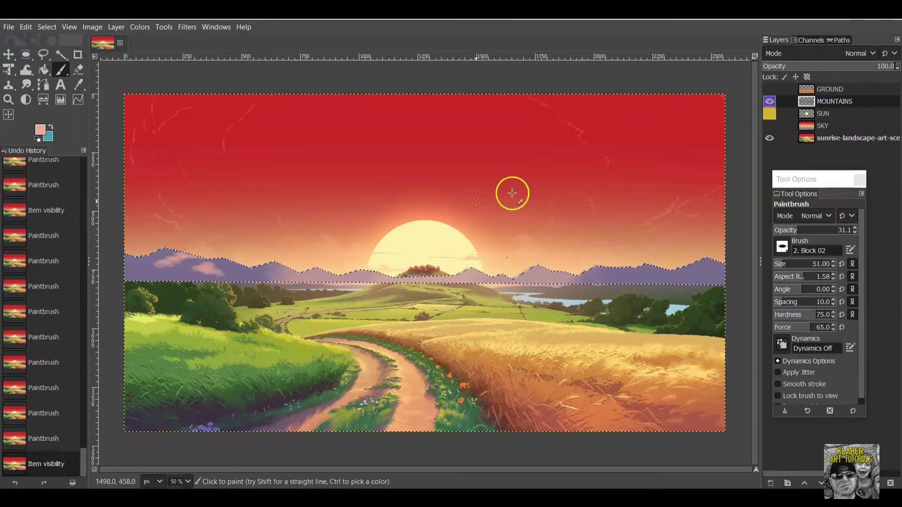
Dab peach highlights across the middle mountains, then compare with the reference.
{"action": "left_click", "coordinate": [222, 264]}
{"action": "left_click", "coordinate": [225, 264]}
{"action": "left_click", "coordinate": [228, 264]}
{"action": "left_click", "coordinate": [229, 264]}
{"action": "left_click", "coordinate": [232, 264]}
{"action": "left_click", "coordinate": [247, 268]}
{"action": "left_click", "coordinate": [261, 270]}
{"action": "left_click", "coordinate": [275, 271]}
{"action": "left_click", "coordinate": [284, 273]}
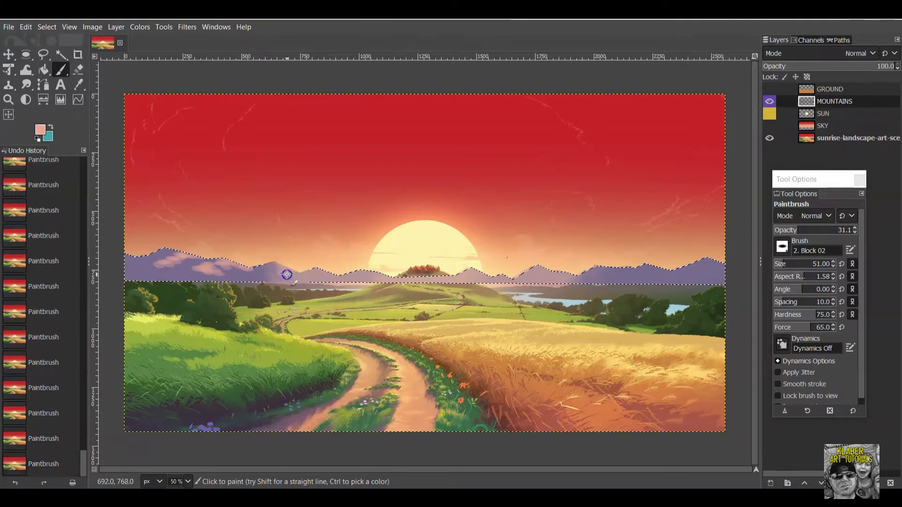
{"action": "left_click", "coordinate": [330, 275]}
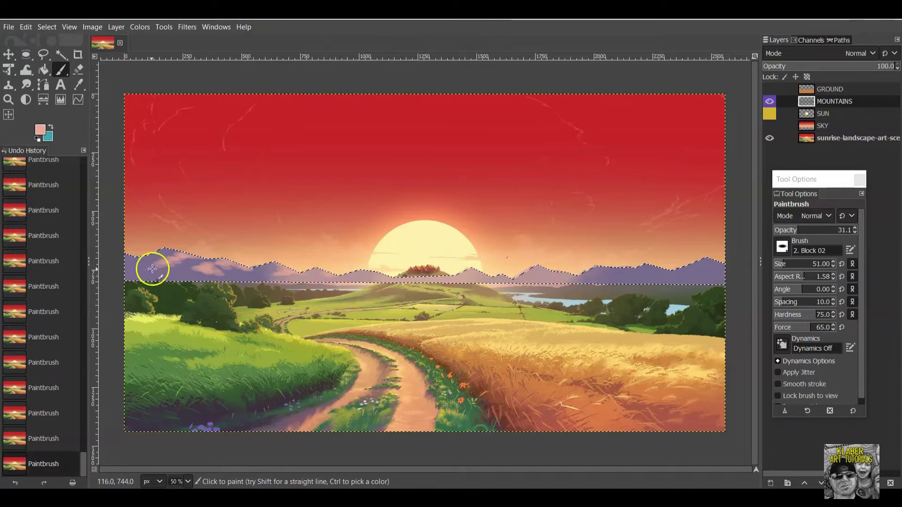
{"action": "left_click", "coordinate": [770, 101]}
{"action": "left_click", "coordinate": [770, 101]}
{"action": "left_click", "coordinate": [769, 101]}
{"action": "left_click", "coordinate": [770, 101]}
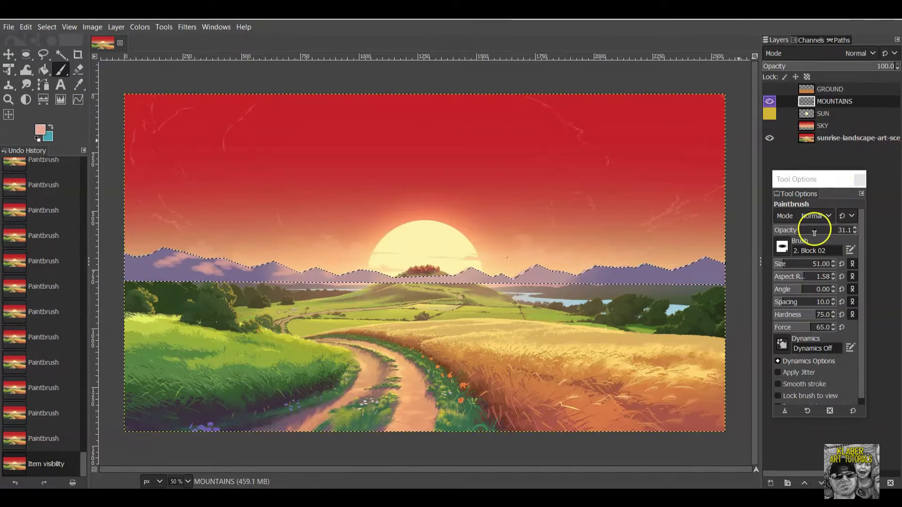
Set the brush size to 15 and paint a small highlight on the left peaks.
{"action": "triple_click", "coordinate": [818, 264]}
{"action": "type", "text": "15"}
{"action": "key", "text": "Return"}
{"action": "left_click", "coordinate": [138, 259]}
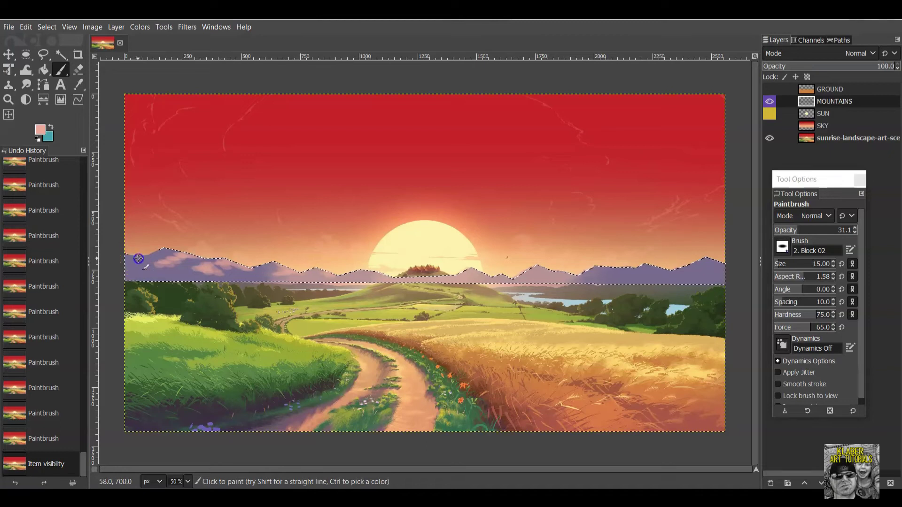
{"action": "mouse_move", "coordinate": [155, 265]}
{"action": "left_mouse_down"}
{"action": "mouse_move", "coordinate": [137, 258]}
{"action": "mouse_move", "coordinate": [146, 263]}
{"action": "left_mouse_up"}
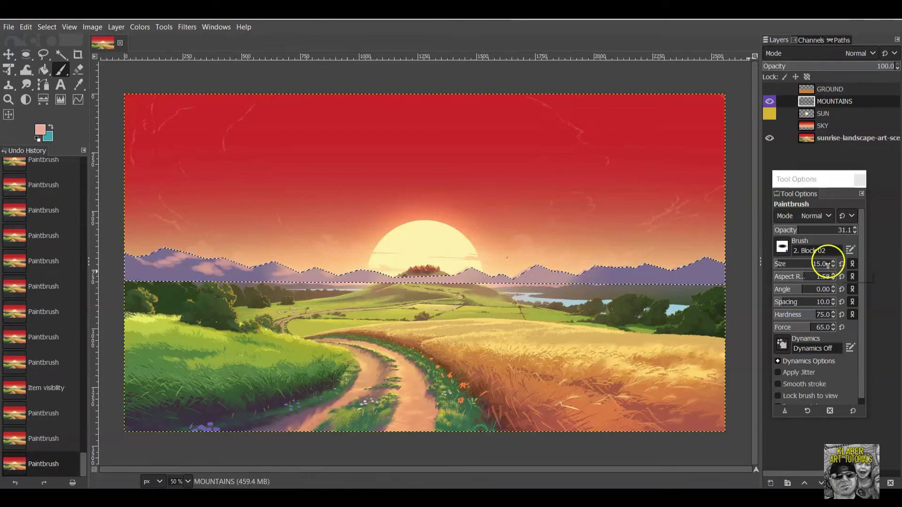
Soften hardness to 22 and dab small highlights along the left and middle ridges.
{"action": "left_click", "coordinate": [786, 315]}
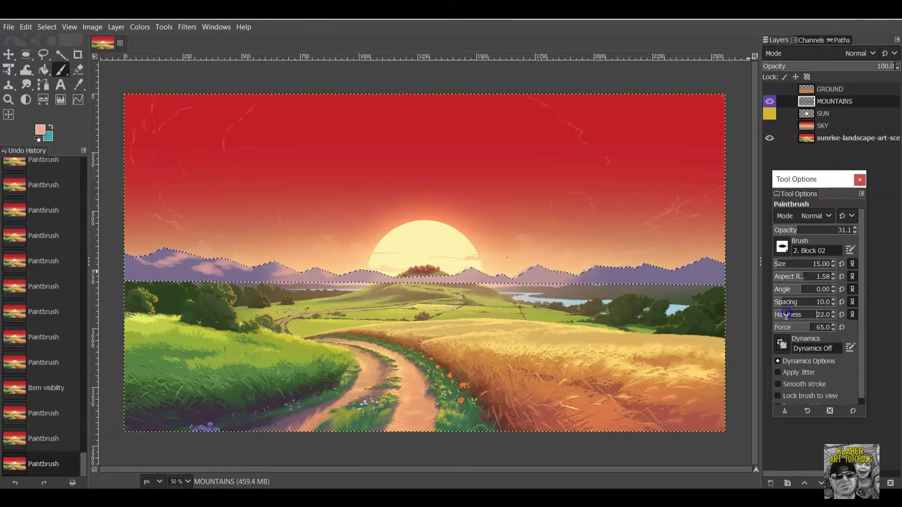
{"action": "left_click", "coordinate": [148, 265]}
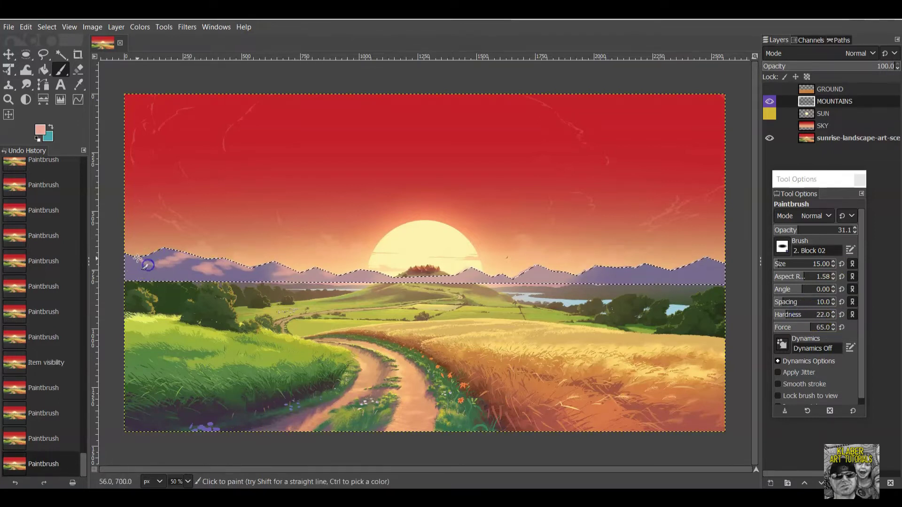
{"action": "left_click", "coordinate": [157, 264]}
{"action": "left_click", "coordinate": [166, 263]}
{"action": "left_click", "coordinate": [174, 262]}
{"action": "left_click", "coordinate": [188, 261]}
{"action": "left_click", "coordinate": [291, 271]}
{"action": "left_click", "coordinate": [294, 267]}
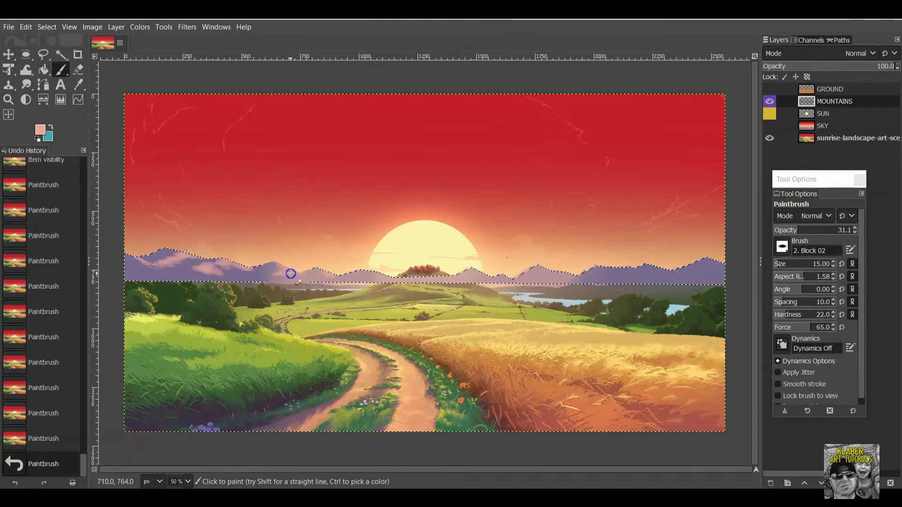
{"action": "left_click", "coordinate": [770, 103]}
{"action": "left_click", "coordinate": [770, 103]}
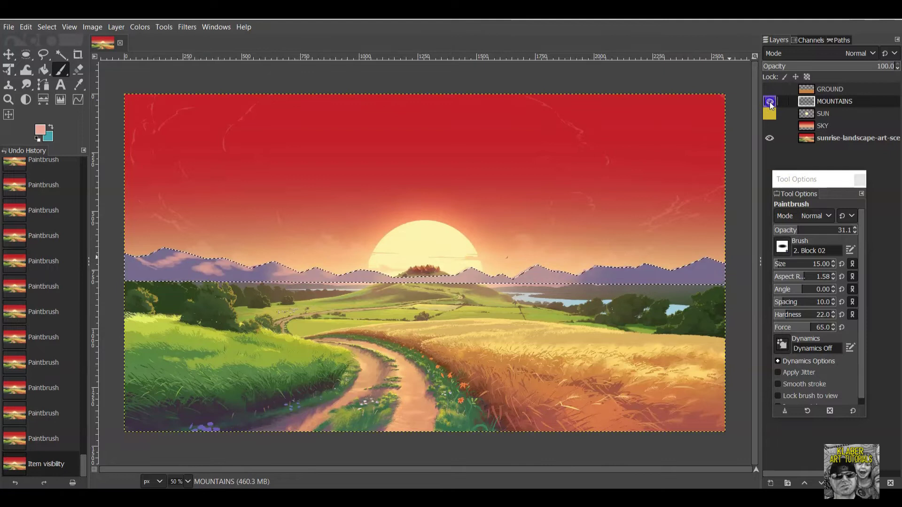
Dab highlights on the right-hand mountains and compare with the reference.
{"action": "left_click", "coordinate": [546, 270]}
{"action": "left_click", "coordinate": [540, 266]}
{"action": "left_click", "coordinate": [541, 267]}
{"action": "left_click", "coordinate": [541, 267]}
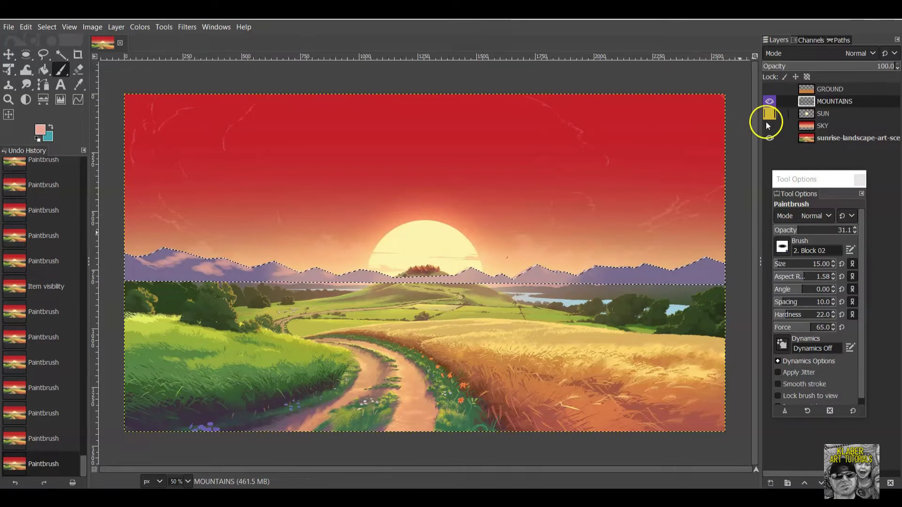
{"action": "left_click", "coordinate": [771, 102]}
{"action": "left_click", "coordinate": [771, 101]}
{"action": "left_click", "coordinate": [771, 101]}
{"action": "left_click", "coordinate": [771, 101]}
{"action": "left_click", "coordinate": [771, 101]}
{"action": "left_click", "coordinate": [770, 101]}
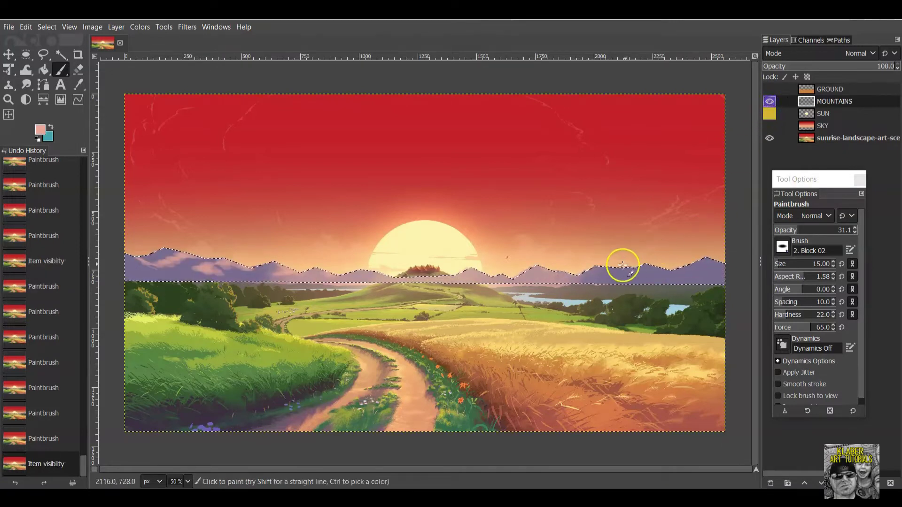
Enlarge the brush to size 60 and check the mountains against the reference.
{"action": "left_click", "coordinate": [785, 264]}
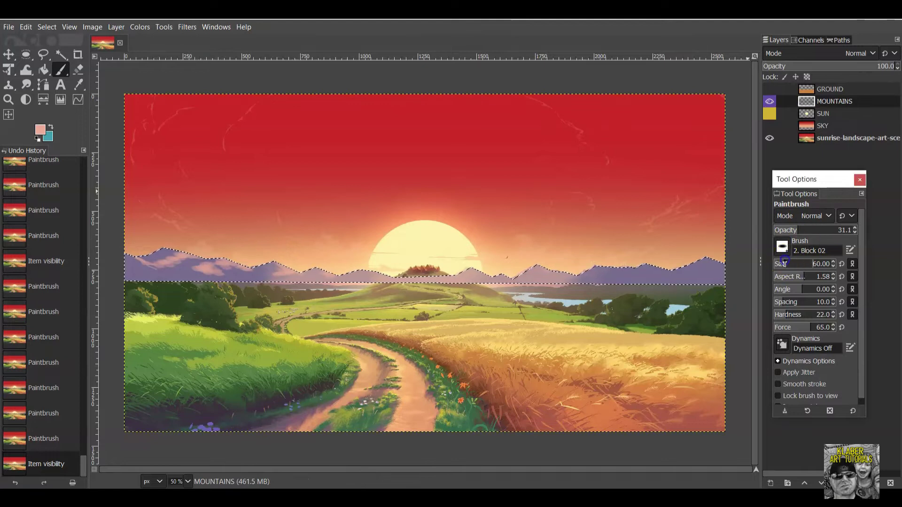
{"action": "left_click", "coordinate": [771, 101]}
{"action": "left_click", "coordinate": [771, 101]}
{"action": "left_click", "coordinate": [771, 101]}
{"action": "left_click", "coordinate": [771, 101]}
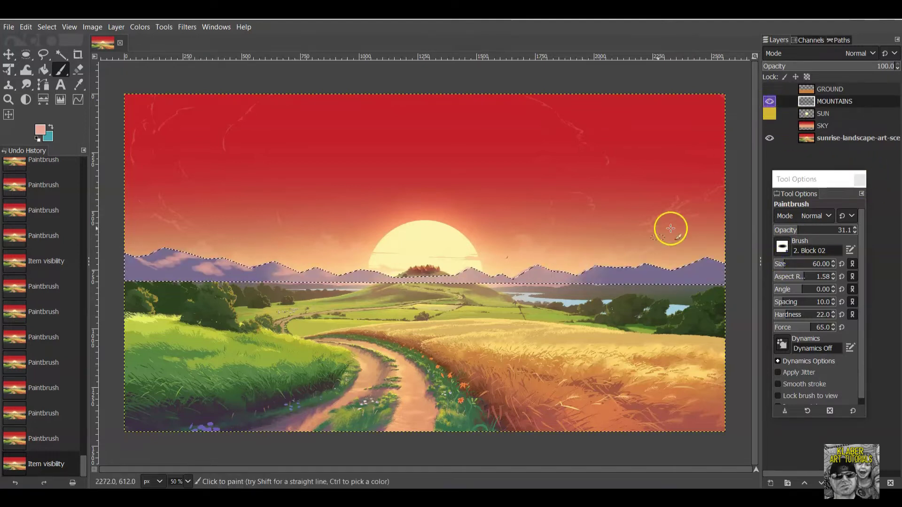
{"action": "left_click", "coordinate": [770, 101]}
{"action": "left_click", "coordinate": [771, 101]}
{"action": "left_click", "coordinate": [770, 101]}
{"action": "left_click", "coordinate": [771, 101]}
Dab larger peach highlights across the right-hand purple peaks.
{"action": "left_click", "coordinate": [607, 267]}
{"action": "left_click", "coordinate": [611, 269]}
{"action": "left_click", "coordinate": [614, 270]}
{"action": "left_click", "coordinate": [617, 270]}
{"action": "left_click", "coordinate": [618, 270]}
{"action": "left_click", "coordinate": [613, 271]}
{"action": "left_click", "coordinate": [607, 273]}
{"action": "left_click", "coordinate": [628, 274]}
{"action": "left_click", "coordinate": [632, 277]}
{"action": "left_click", "coordinate": [637, 270]}
{"action": "left_click", "coordinate": [643, 264]}
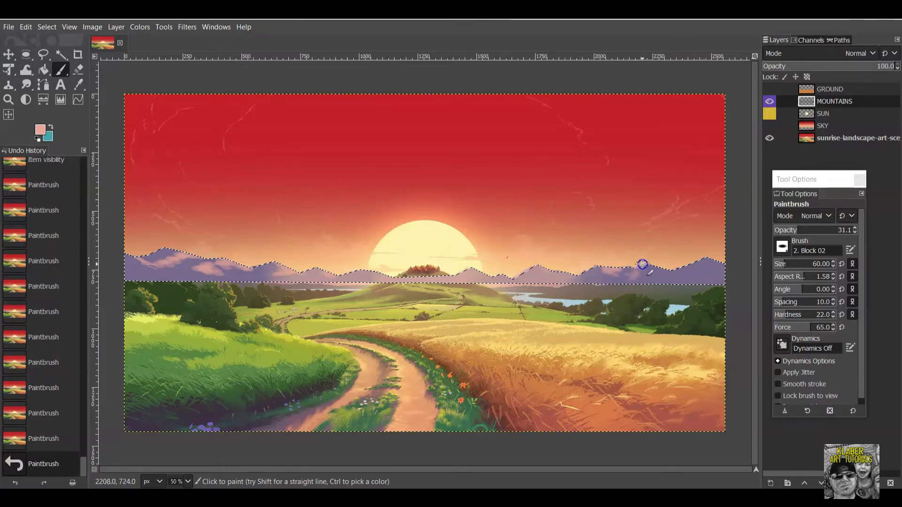
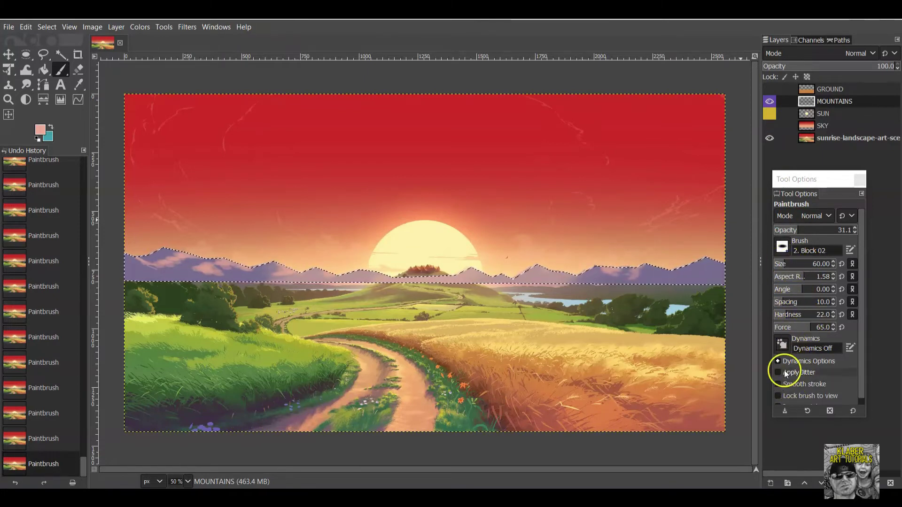
Dab soft purple along the mountain ridge with a size-79 brush, toggling MOUNTAINS to compare.
{"action": "left_click", "coordinate": [770, 101]}
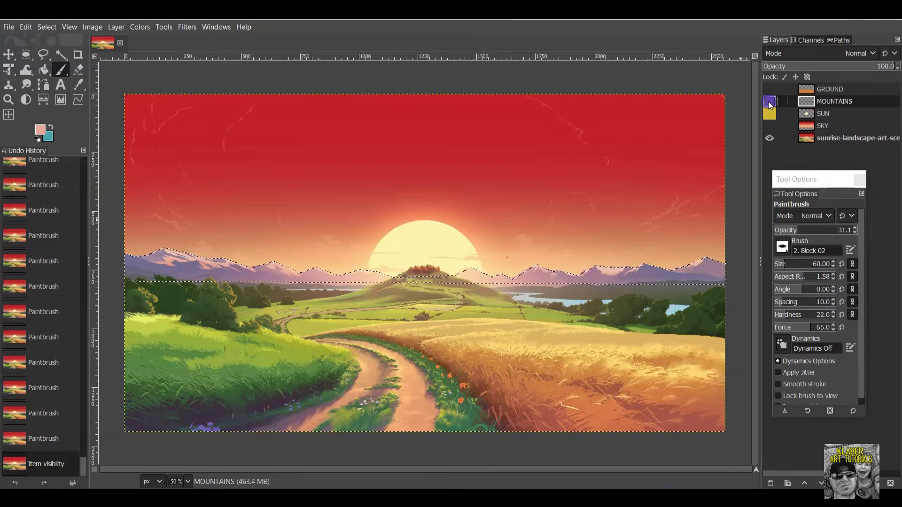
{"action": "left_click", "coordinate": [770, 101]}
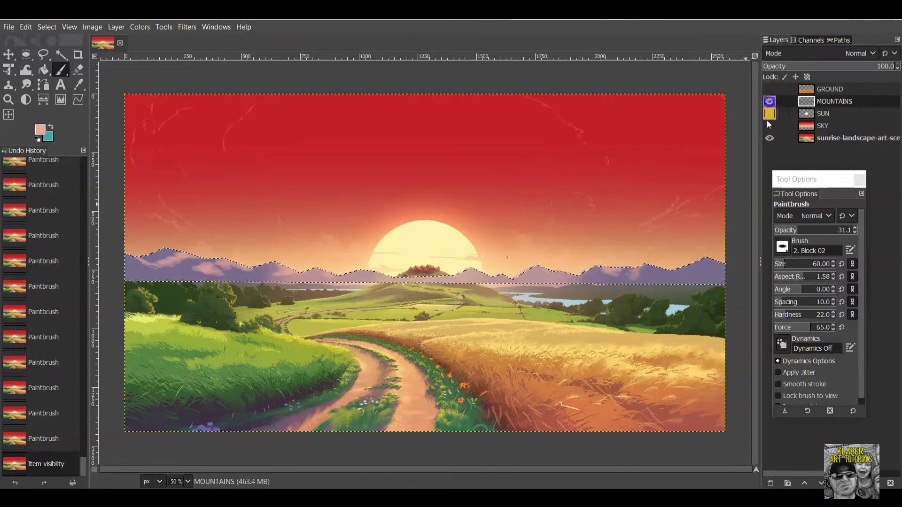
{"action": "left_click", "coordinate": [787, 261]}
{"action": "left_click", "coordinate": [682, 267]}
{"action": "left_click", "coordinate": [688, 264]}
{"action": "left_click", "coordinate": [695, 267]}
{"action": "left_click", "coordinate": [701, 265]}
{"action": "left_click", "coordinate": [707, 264]}
{"action": "left_click", "coordinate": [706, 262]}
{"action": "left_click", "coordinate": [679, 270]}
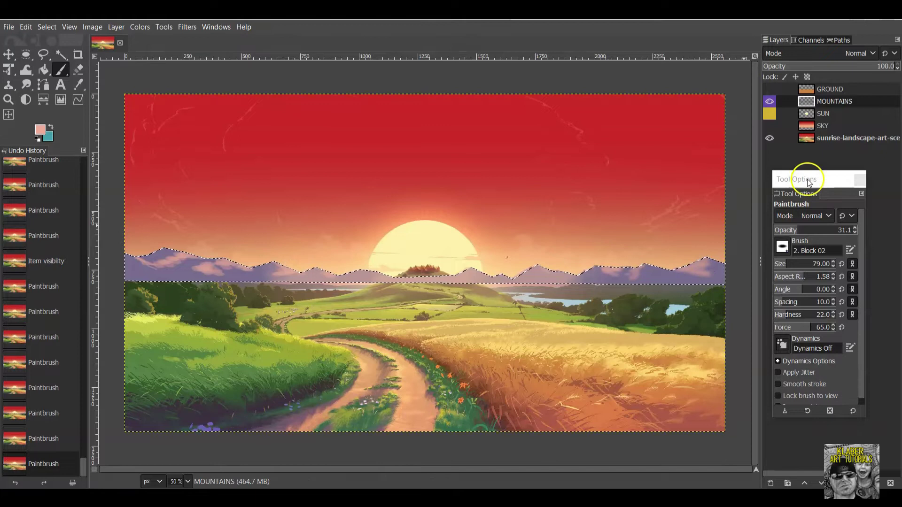
{"action": "left_click", "coordinate": [769, 102]}
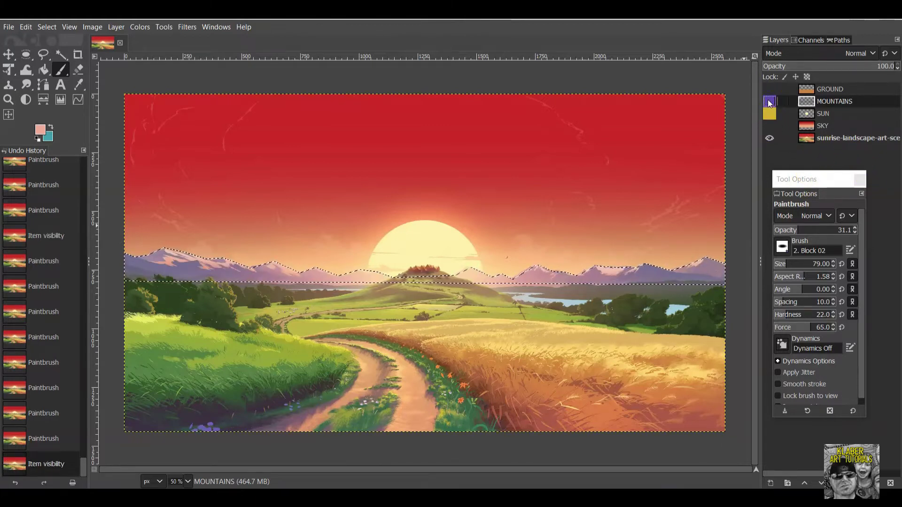
{"action": "left_click", "coordinate": [771, 101]}
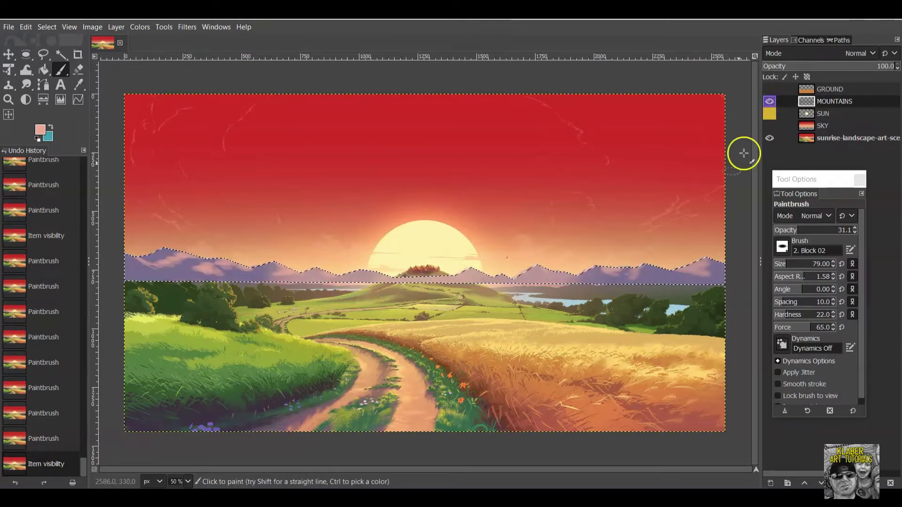
Change the foreground colour to a paler pink, e0bcb3.
{"action": "left_click", "coordinate": [40, 131]}
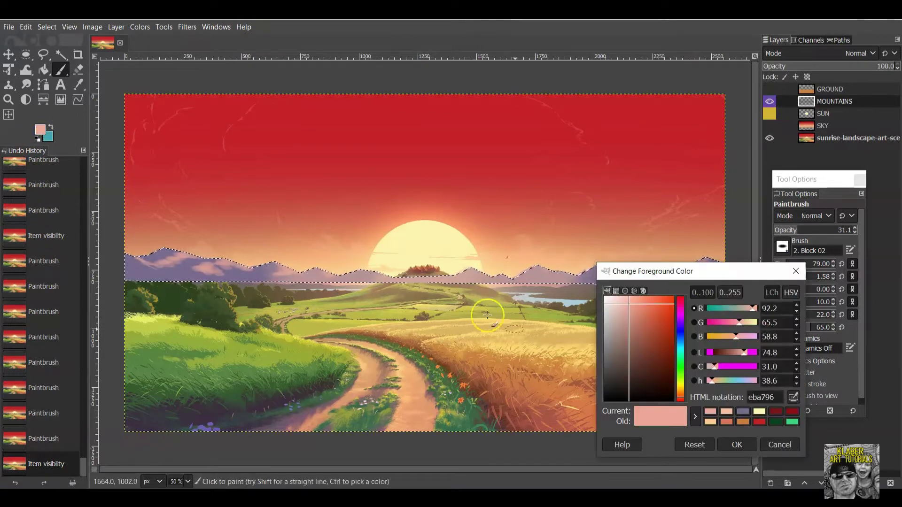
{"action": "left_click_drag", "start_coordinate": [625, 307], "coordinate": [619, 309]}
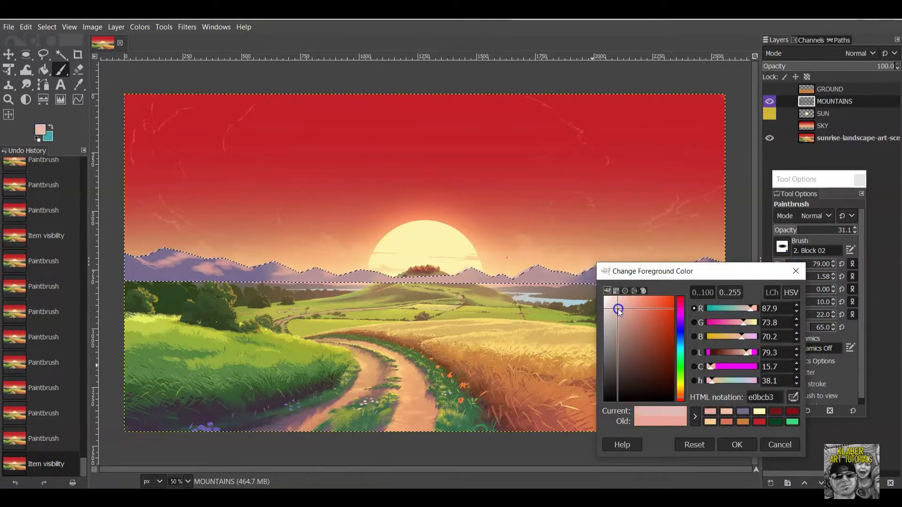
{"action": "left_click", "coordinate": [751, 446]}
Dab pale pink highlights across the left and left-centre mountains.
{"action": "left_click_drag", "start_coordinate": [177, 258], "coordinate": [184, 259]}
{"action": "left_click", "coordinate": [184, 259]}
{"action": "left_click", "coordinate": [172, 260]}
{"action": "left_click", "coordinate": [161, 262]}
{"action": "left_click", "coordinate": [158, 264]}
{"action": "left_click", "coordinate": [155, 265]}
{"action": "left_click", "coordinate": [141, 261]}
{"action": "left_click", "coordinate": [152, 261]}
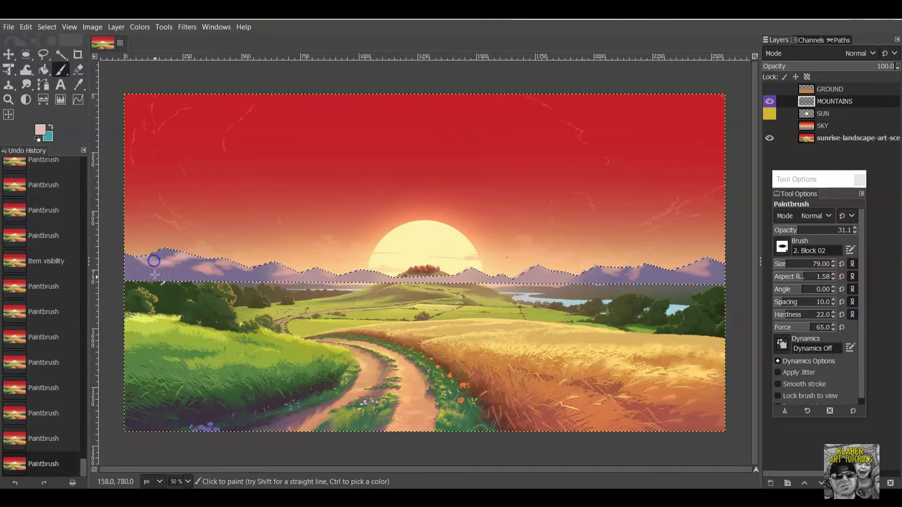
{"action": "left_click", "coordinate": [205, 269]}
{"action": "left_click", "coordinate": [209, 268]}
{"action": "left_click", "coordinate": [219, 267]}
{"action": "left_click", "coordinate": [231, 264]}
{"action": "left_click", "coordinate": [240, 267]}
{"action": "left_click", "coordinate": [238, 261]}
{"action": "left_click", "coordinate": [278, 264]}
{"action": "left_click", "coordinate": [292, 268]}
{"action": "left_click", "coordinate": [293, 274]}
Continue pale highlights across the central and right mountains, then toggle MOUNTAINS to compare.
{"action": "left_click", "coordinate": [294, 270]}
{"action": "left_click", "coordinate": [304, 271]}
{"action": "left_click", "coordinate": [329, 277]}
{"action": "left_click", "coordinate": [337, 274]}
{"action": "left_click", "coordinate": [439, 276]}
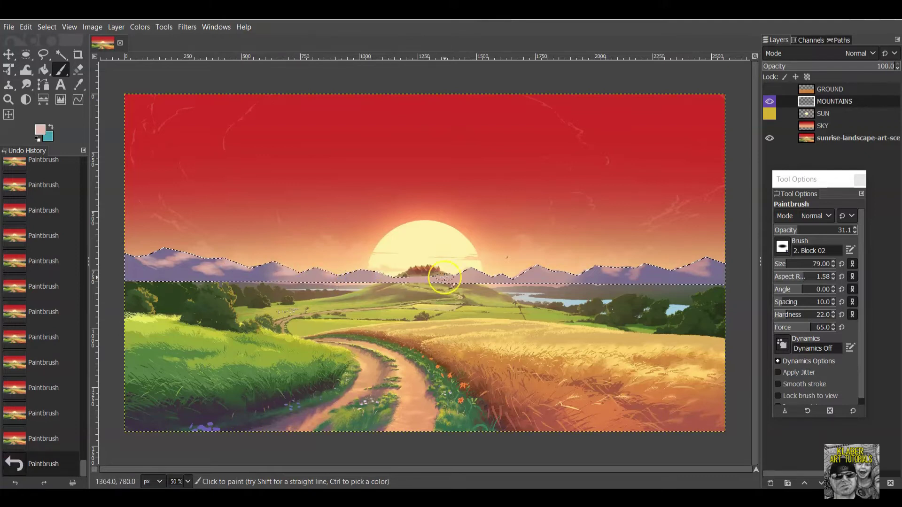
{"action": "left_click", "coordinate": [531, 273]}
{"action": "left_click", "coordinate": [538, 269]}
{"action": "left_click", "coordinate": [600, 264]}
{"action": "left_click", "coordinate": [605, 271]}
{"action": "left_click", "coordinate": [615, 269]}
{"action": "left_click", "coordinate": [641, 269]}
{"action": "left_click", "coordinate": [690, 267]}
{"action": "left_click", "coordinate": [685, 265]}
{"action": "left_click", "coordinate": [688, 263]}
{"action": "left_click", "coordinate": [705, 267]}
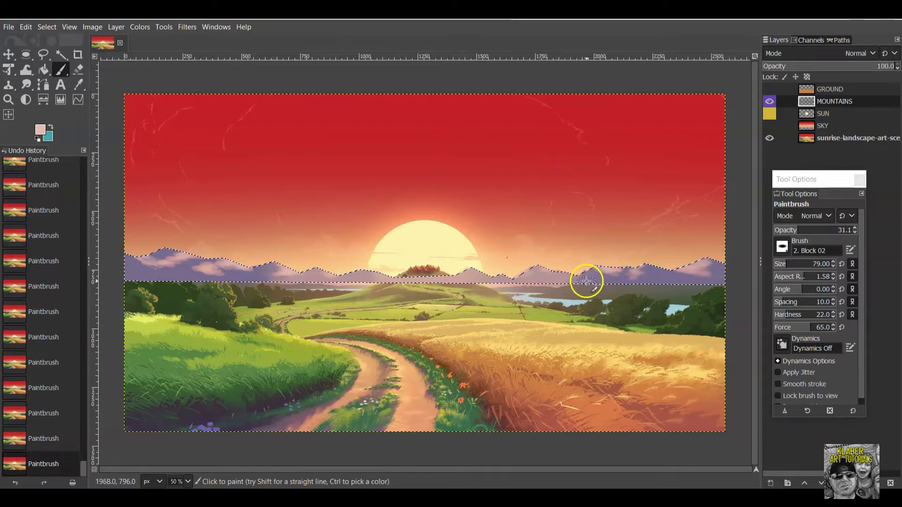
{"action": "left_click", "coordinate": [770, 101]}
{"action": "left_click", "coordinate": [770, 101]}
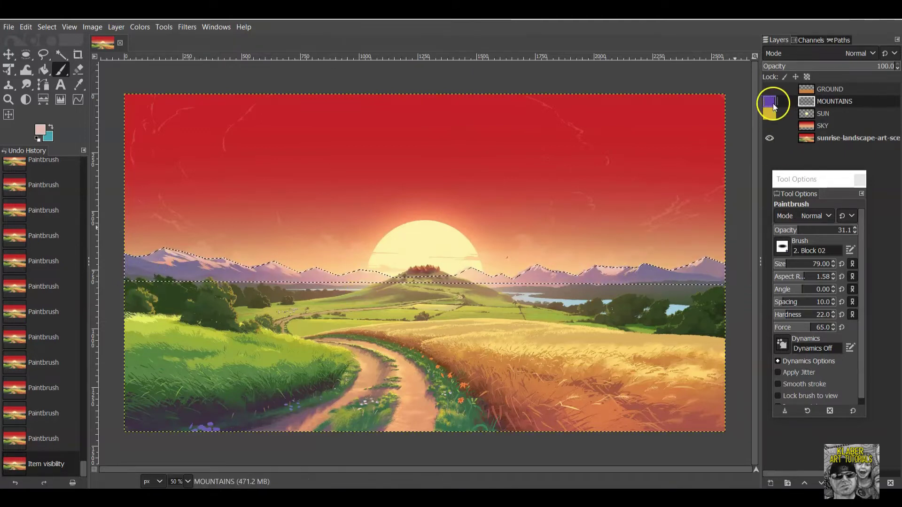
Sample a purple from the mountains, adjust it to 493b68, and raise brush opacity to 49.1.
{"action": "left_click", "coordinate": [41, 133]}
{"action": "left_click", "coordinate": [793, 400]}
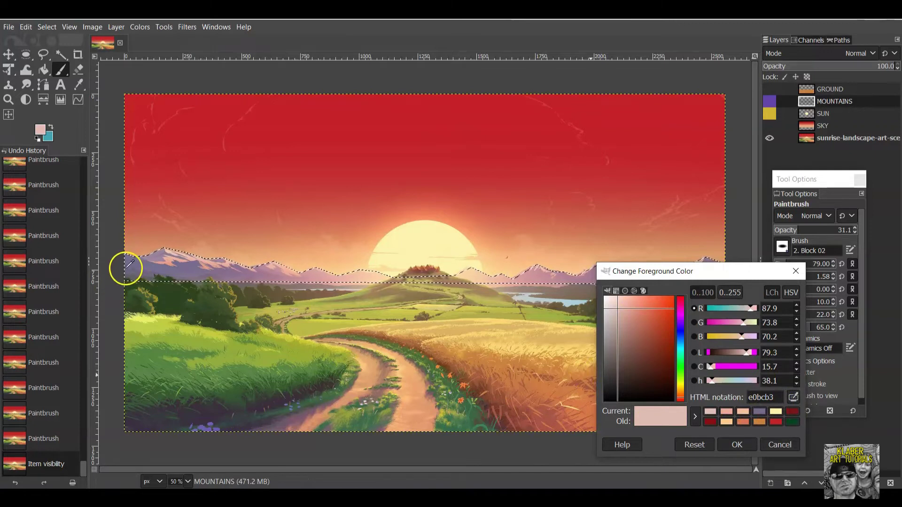
{"action": "left_click", "coordinate": [127, 267]}
{"action": "mouse_move", "coordinate": [675, 312]}
{"action": "left_mouse_down"}
{"action": "mouse_move", "coordinate": [614, 355]}
{"action": "mouse_move", "coordinate": [635, 359]}
{"action": "left_mouse_up"}
{"action": "left_click", "coordinate": [747, 451]}
{"action": "left_click_drag", "start_coordinate": [807, 231], "coordinate": [806, 229]}
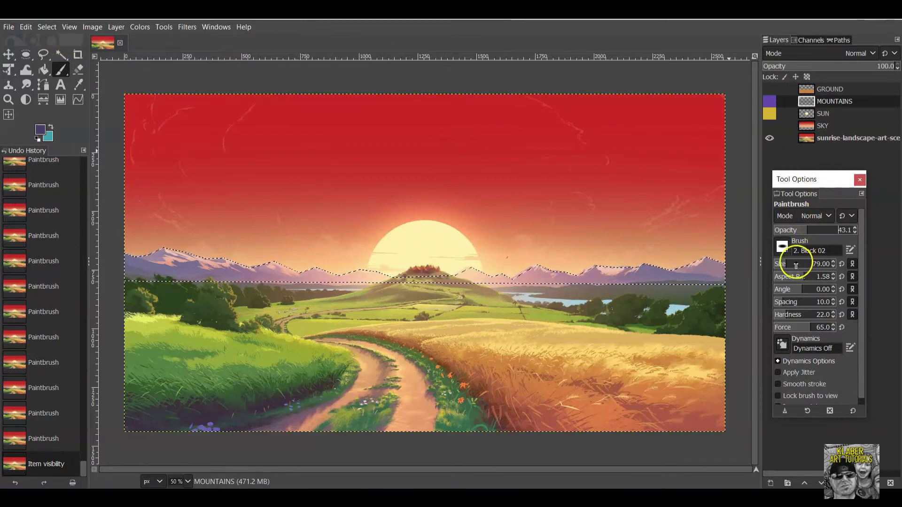
{"action": "left_click_drag", "start_coordinate": [807, 232], "coordinate": [812, 230]}
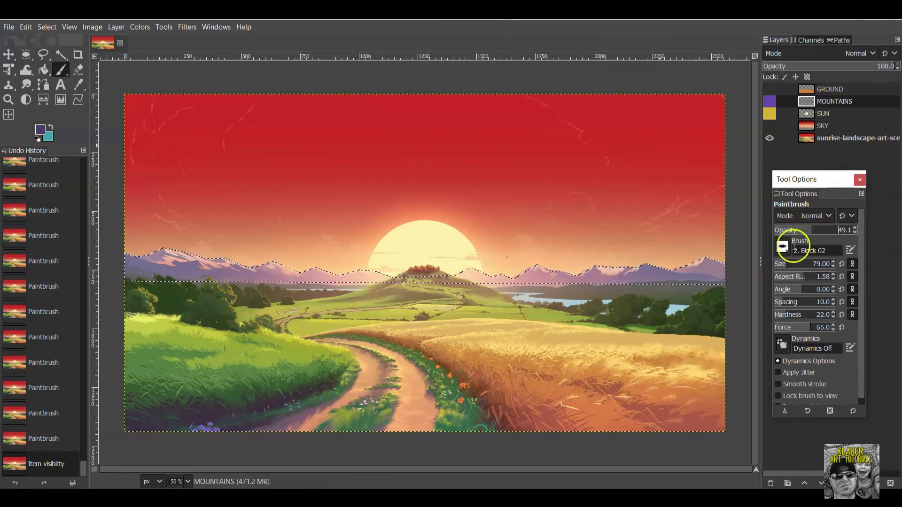
Enlarge the brush to size 111 and make the MOUNTAINS layer visible again.
{"action": "left_click", "coordinate": [790, 262]}
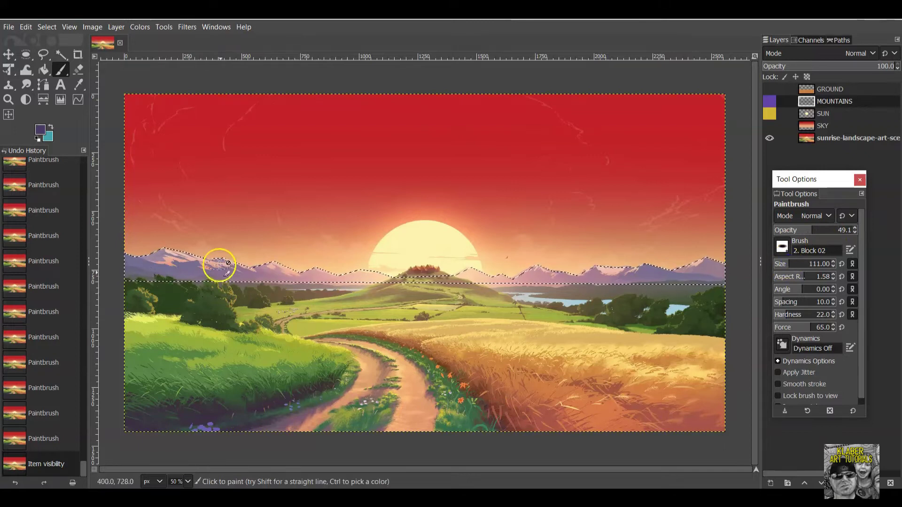
{"action": "left_click", "coordinate": [128, 277]}
{"action": "left_click", "coordinate": [125, 268]}
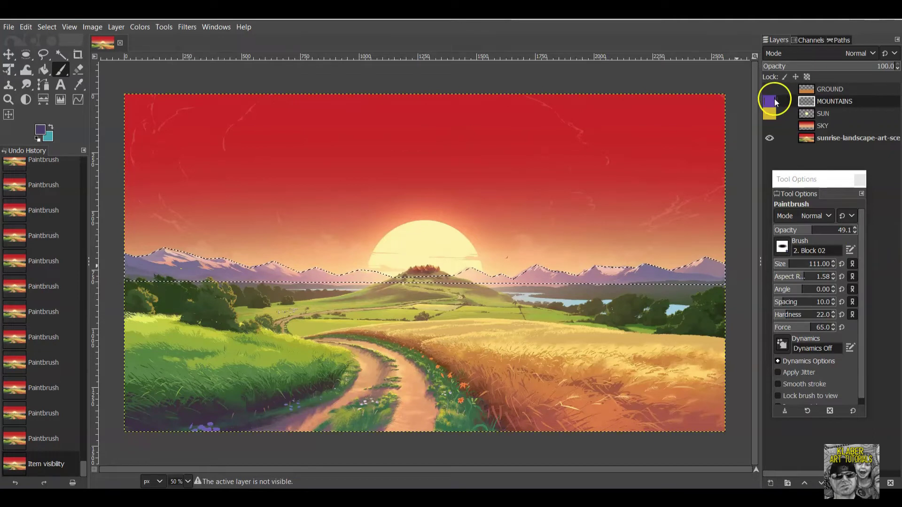
{"action": "left_click", "coordinate": [133, 267]}
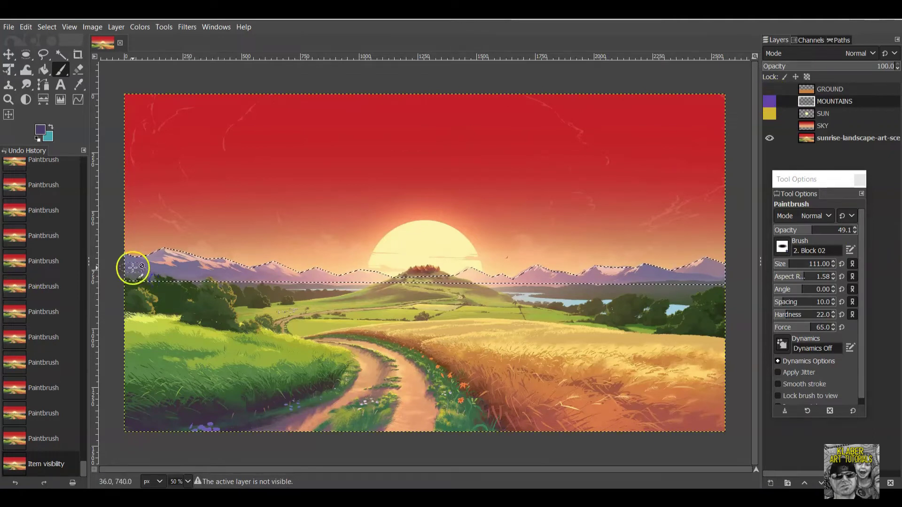
{"action": "left_click", "coordinate": [770, 101]}
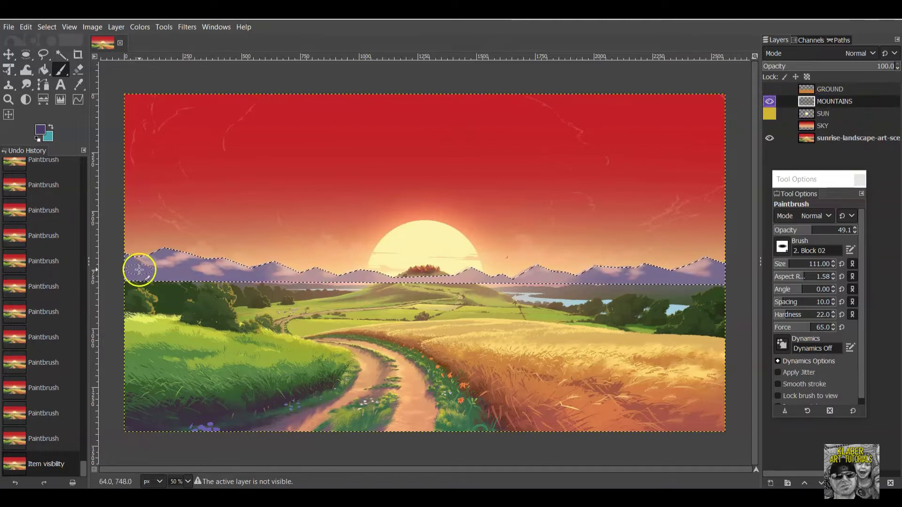
Shade the left and central base of the mountains with soft purple dabs.
{"action": "left_click_drag", "start_coordinate": [138, 280], "coordinate": [127, 274]}
{"action": "left_click", "coordinate": [153, 275]}
{"action": "left_click", "coordinate": [148, 277]}
{"action": "left_click", "coordinate": [141, 278]}
{"action": "left_click", "coordinate": [135, 279]}
{"action": "left_click", "coordinate": [160, 281]}
{"action": "left_click", "coordinate": [226, 278]}
{"action": "left_click", "coordinate": [280, 286]}
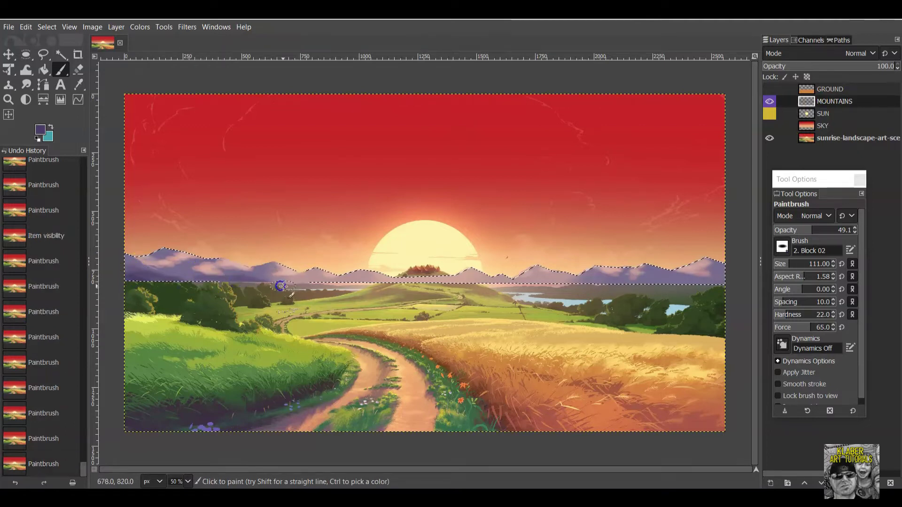
{"action": "left_click", "coordinate": [308, 285]}
{"action": "left_click", "coordinate": [216, 272]}
{"action": "left_click", "coordinate": [184, 274]}
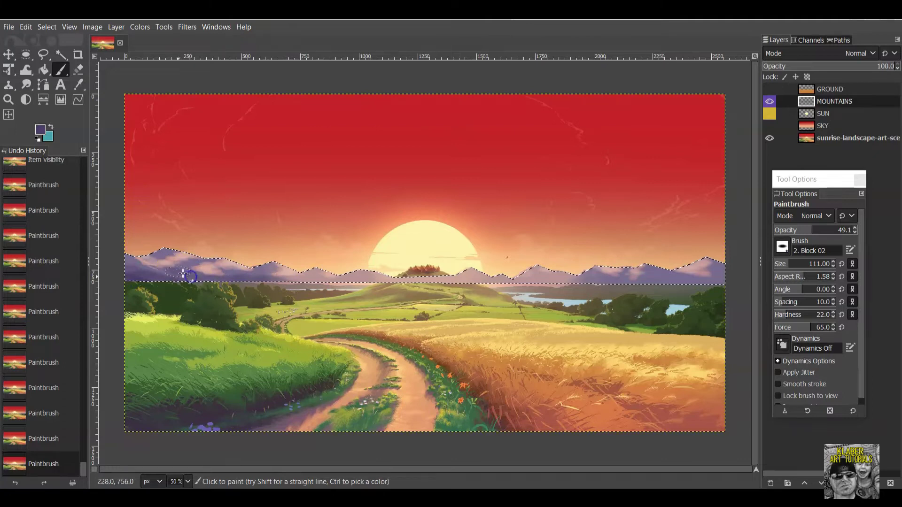
Shade the right side of the mountain base with purple dabs.
{"action": "left_click", "coordinate": [615, 285]}
{"action": "left_click", "coordinate": [656, 283]}
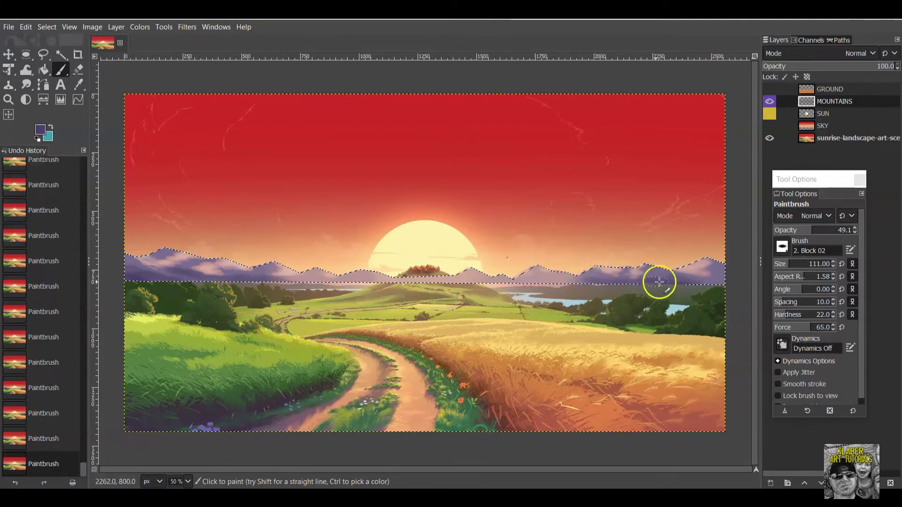
{"action": "left_click", "coordinate": [697, 283]}
{"action": "left_click", "coordinate": [724, 282]}
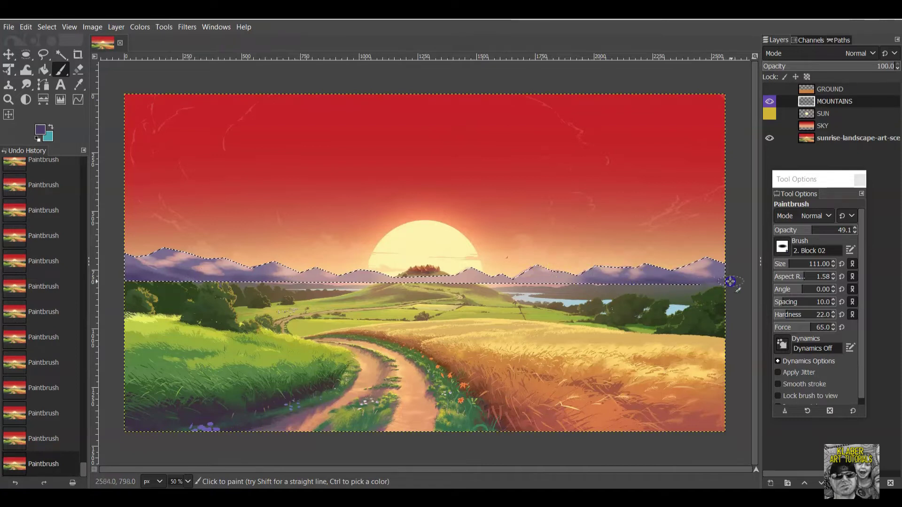
{"action": "left_click", "coordinate": [646, 296]}
{"action": "left_click", "coordinate": [740, 287]}
{"action": "left_click", "coordinate": [573, 286]}
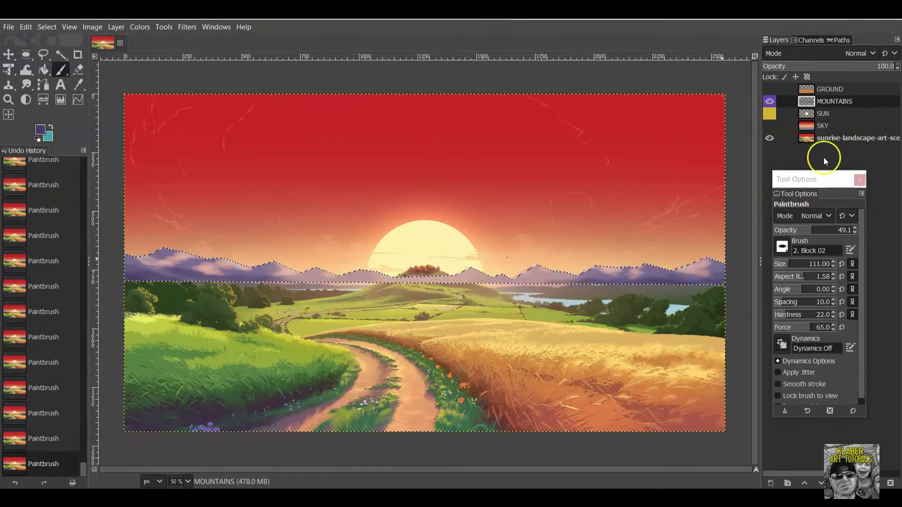
Toggle the GROUND, SUN, SKY, MOUNTAINS and reference layers to compare the painting with the reference.
{"action": "left_click", "coordinate": [769, 90]}
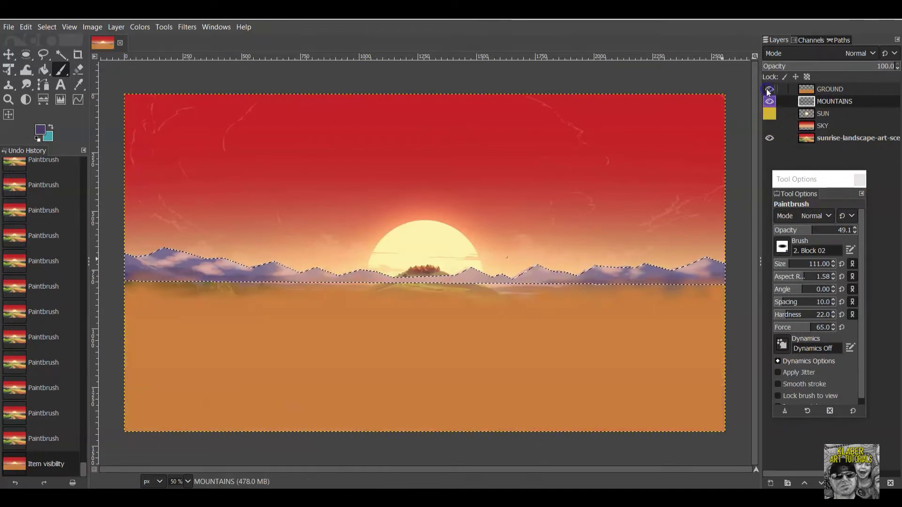
{"action": "left_click", "coordinate": [770, 114]}
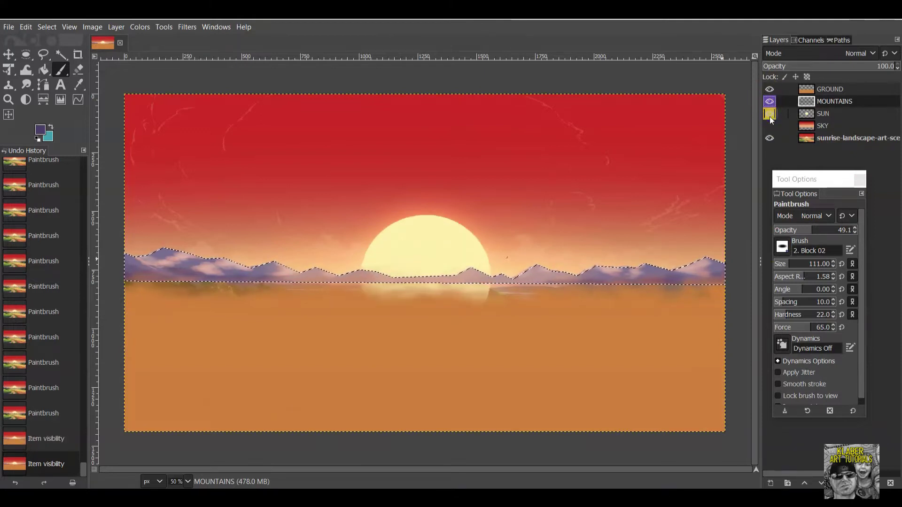
{"action": "left_click", "coordinate": [770, 139]}
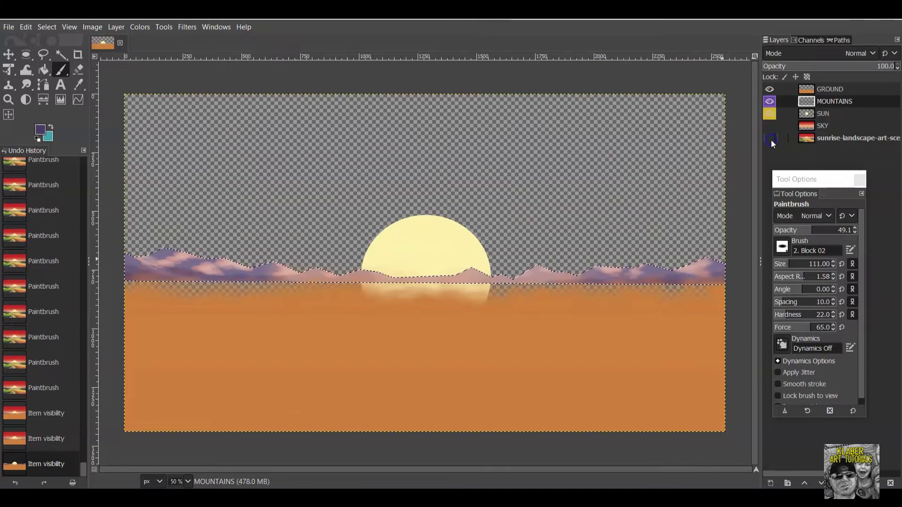
{"action": "left_click", "coordinate": [770, 126]}
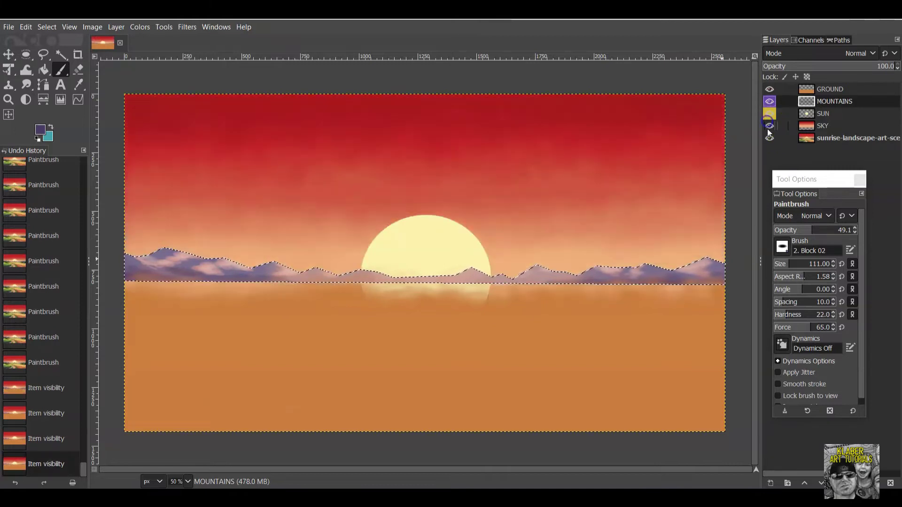
{"action": "left_click", "coordinate": [769, 139]}
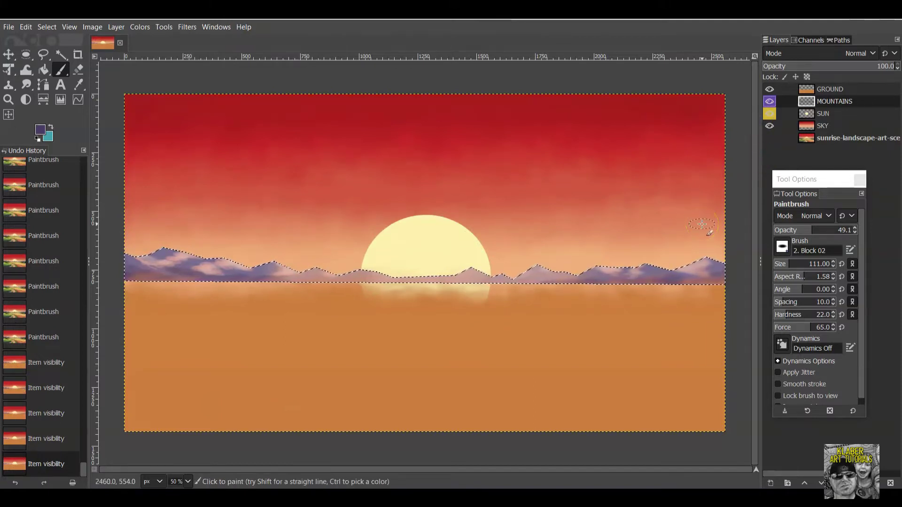
{"action": "left_click_drag", "start_coordinate": [773, 138], "coordinate": [770, 103]}
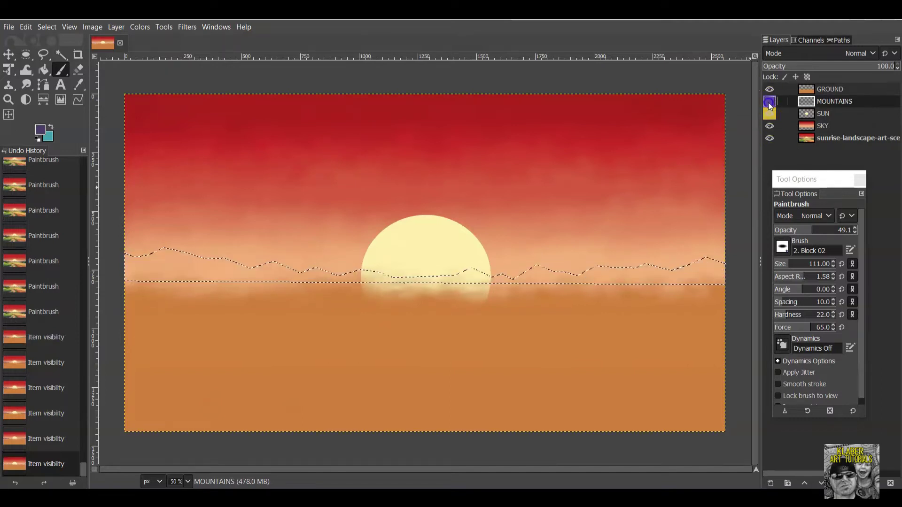
{"action": "left_click", "coordinate": [770, 90]}
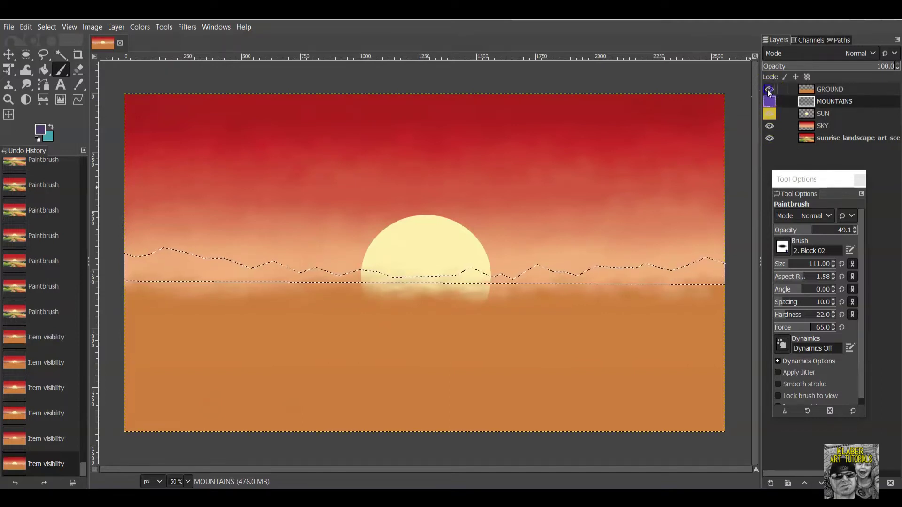
{"action": "left_click", "coordinate": [769, 114]}
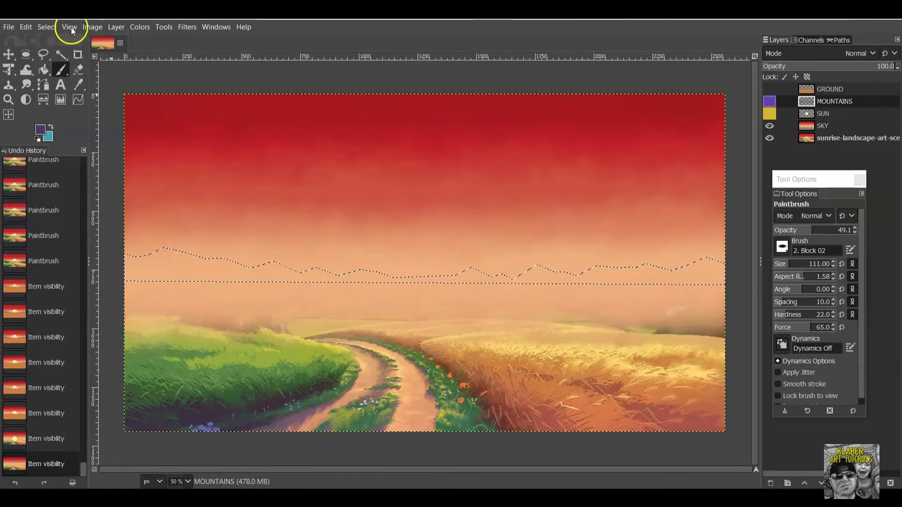
Clear the selection with Select > None and show the SUN, MOUNTAINS and GROUND layers.
{"action": "left_click", "coordinate": [50, 29]}
{"action": "left_click", "coordinate": [57, 60]}
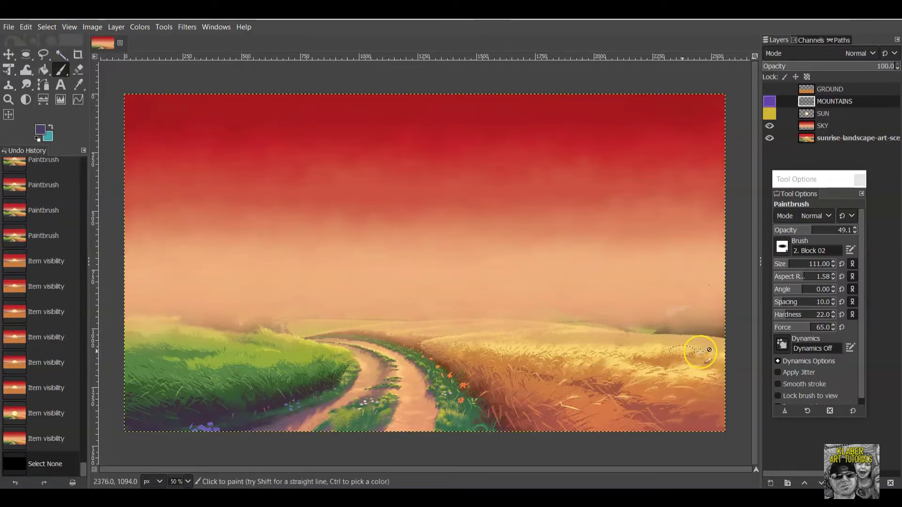
{"action": "left_click", "coordinate": [769, 114]}
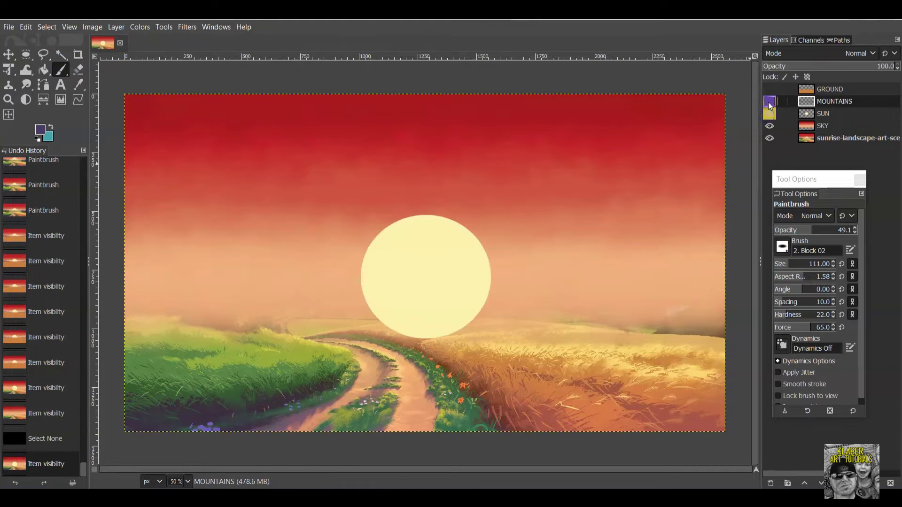
{"action": "left_click", "coordinate": [770, 101]}
{"action": "left_click", "coordinate": [770, 89]}
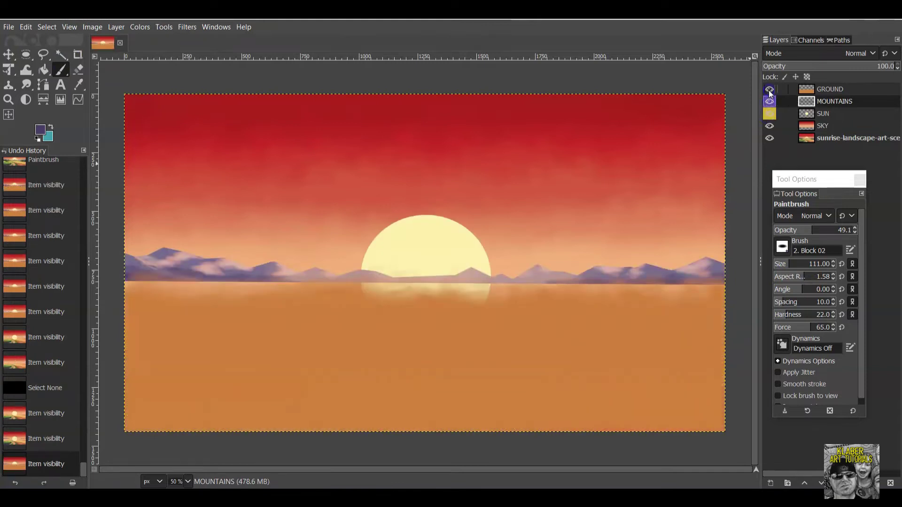
Hide the SKY, SUN, MOUNTAINS and GROUND layers so only the reference shows.
{"action": "left_click", "coordinate": [770, 126]}
{"action": "left_click", "coordinate": [770, 114]}
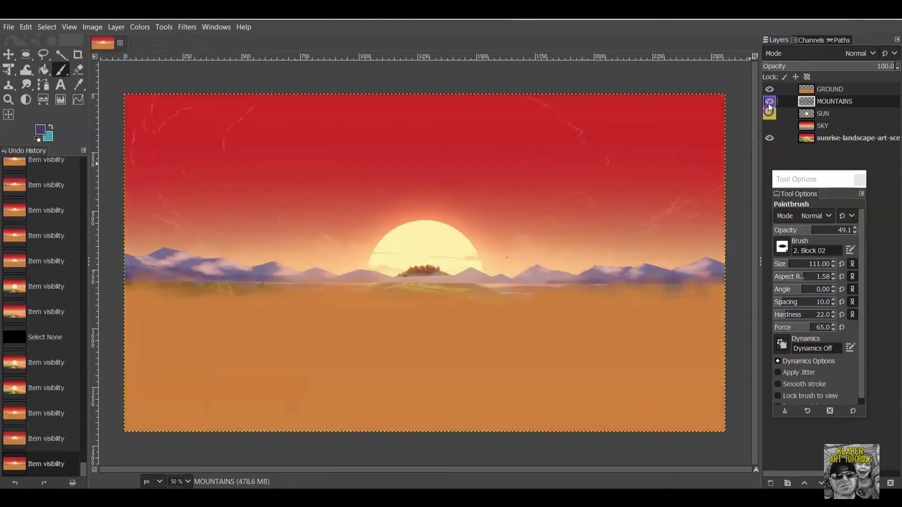
{"action": "left_click", "coordinate": [770, 101]}
{"action": "left_click", "coordinate": [769, 90]}
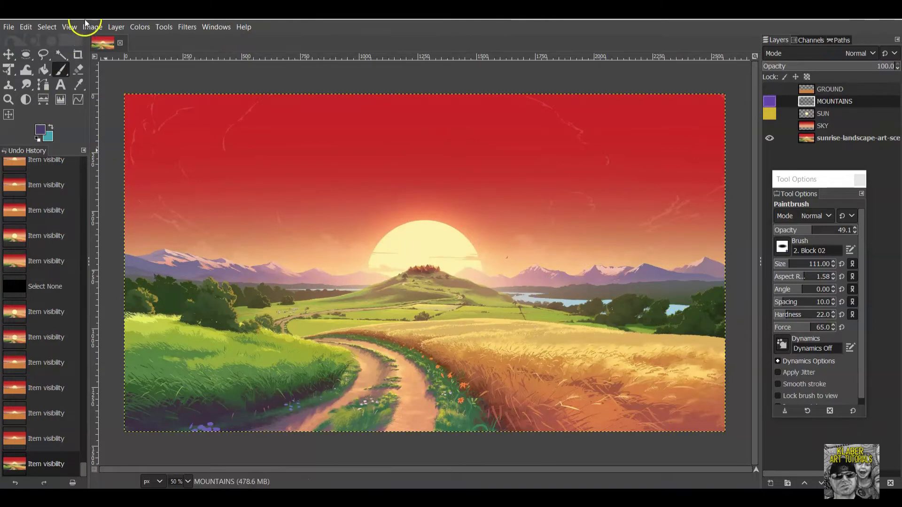
Add a transparent layer named 'MIDDLE GROUND' through Layer > New Layer.
{"action": "left_click", "coordinate": [118, 28]}
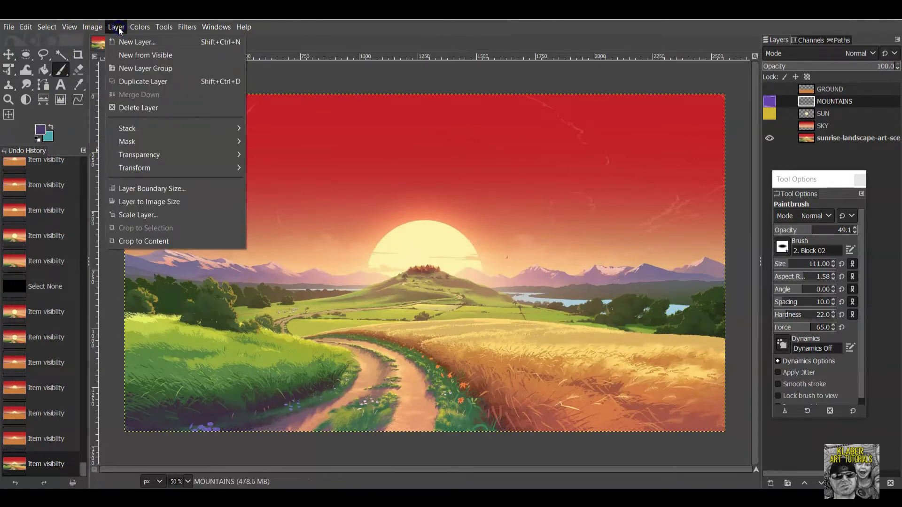
{"action": "left_click", "coordinate": [128, 41]}
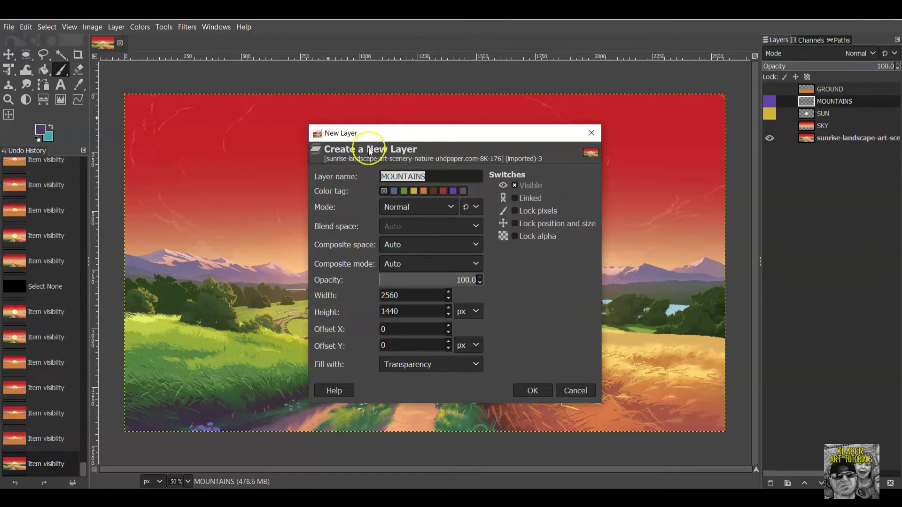
{"action": "type", "text": "m"}
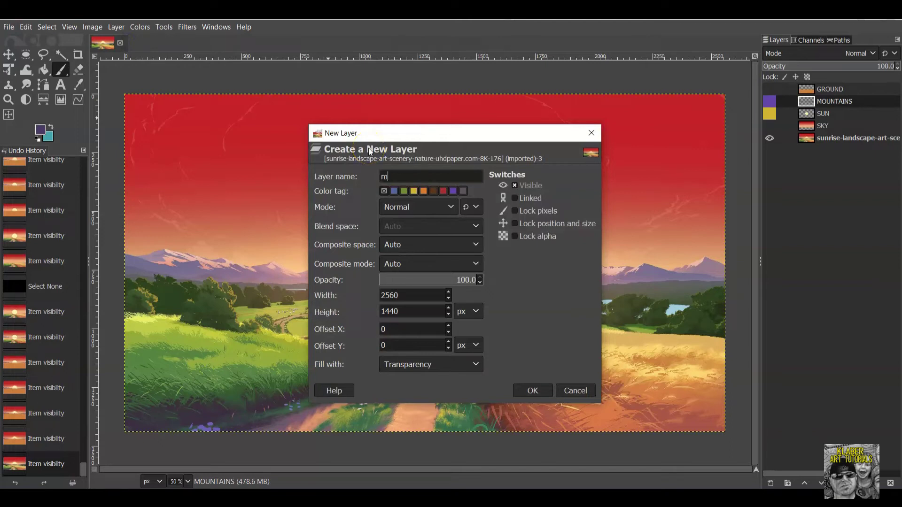
{"action": "type", "text": "MIDDLE GROUND"}
{"action": "left_click", "coordinate": [385, 240]}
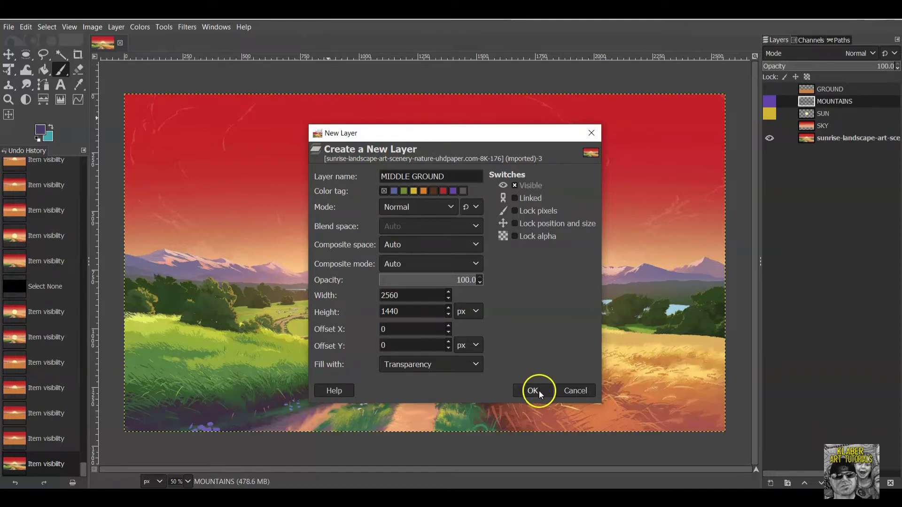
{"action": "left_click", "coordinate": [536, 391]}
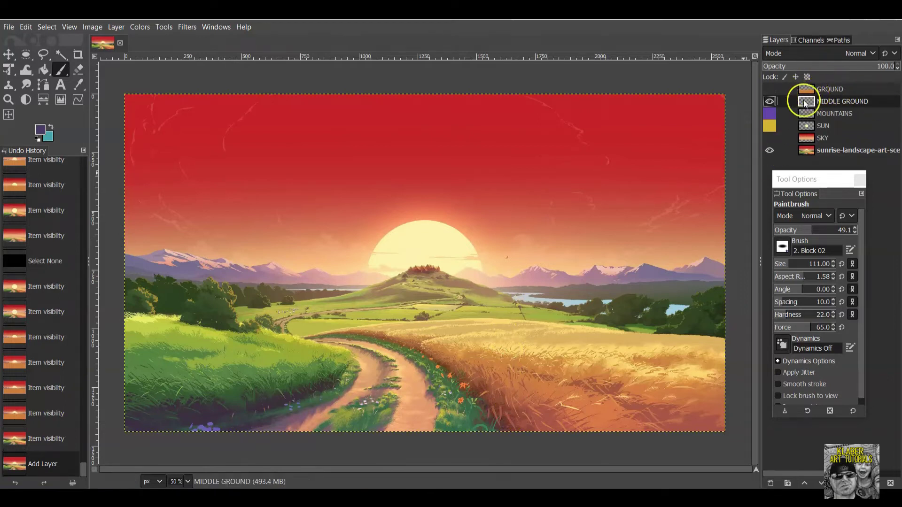
Show the MIDDLE GROUND, SKY, SUN, MOUNTAINS and GROUND layers to compare with the reference.
{"action": "left_click", "coordinate": [782, 106]}
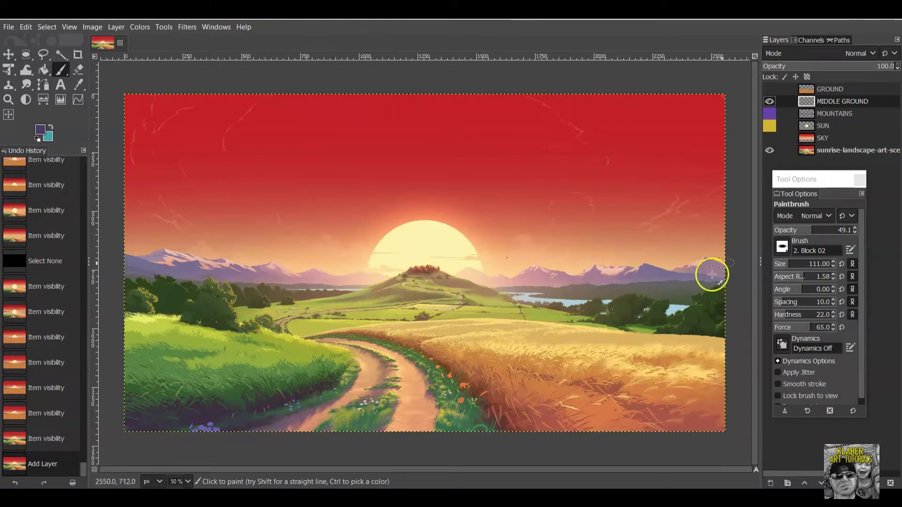
{"action": "left_click", "coordinate": [770, 150]}
{"action": "left_click", "coordinate": [770, 150]}
{"action": "left_click", "coordinate": [769, 138]}
{"action": "left_click", "coordinate": [770, 126]}
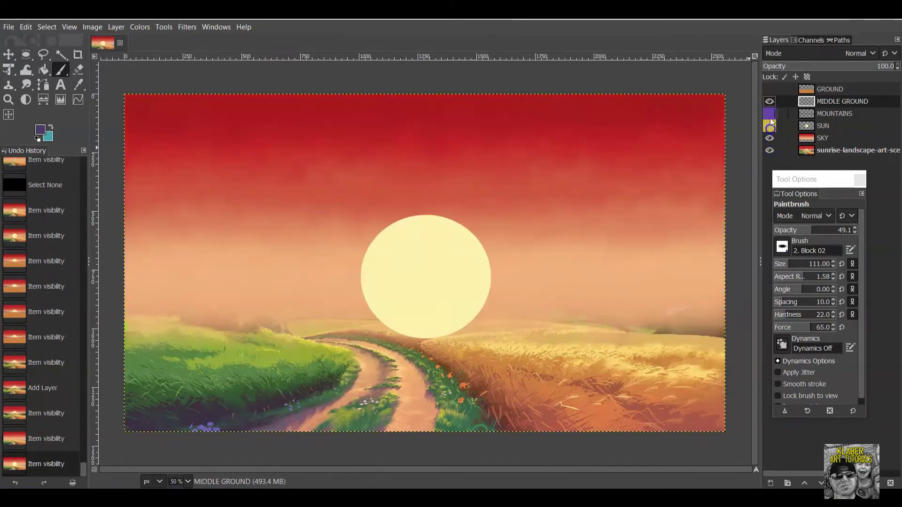
{"action": "left_click", "coordinate": [770, 113]}
{"action": "left_click", "coordinate": [770, 89]}
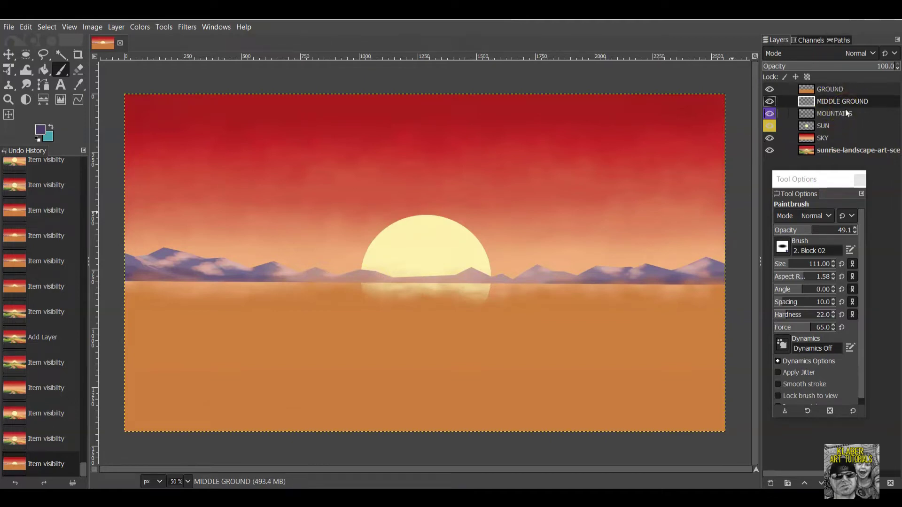
Hide the MOUNTAINS, SUN, SKY and GROUND layers and choose the Free Select tool.
{"action": "left_click", "coordinate": [770, 113]}
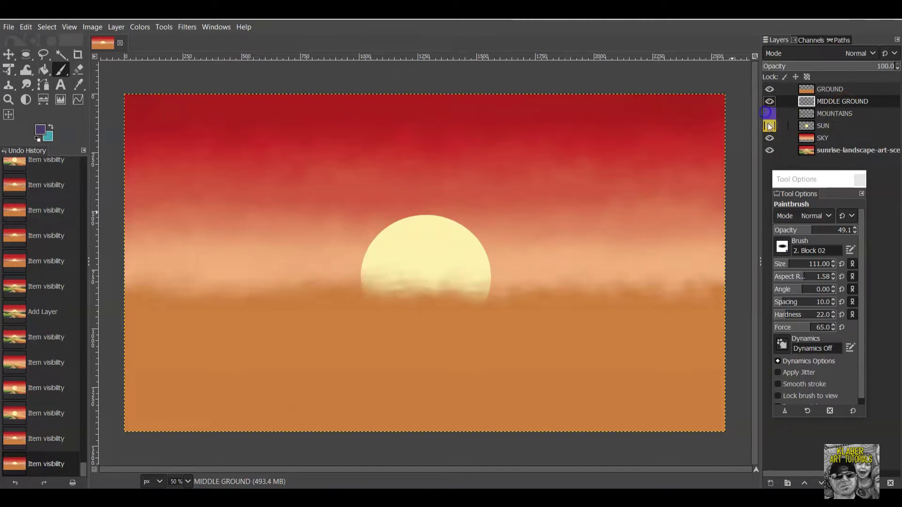
{"action": "left_click", "coordinate": [769, 125]}
{"action": "left_click", "coordinate": [769, 137]}
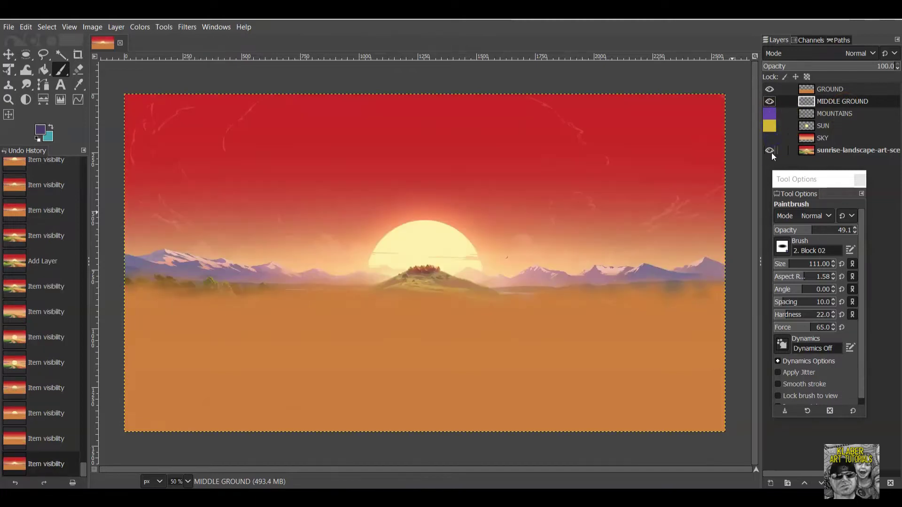
{"action": "left_click", "coordinate": [769, 87]}
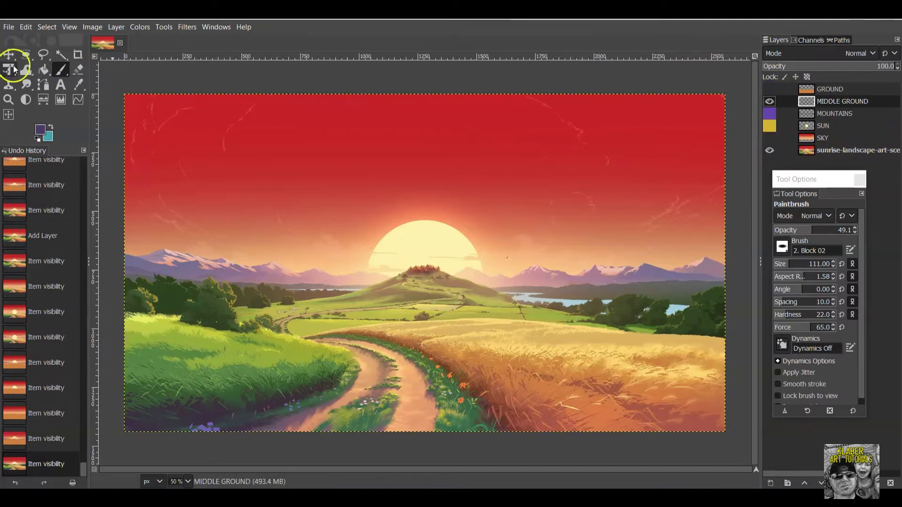
{"action": "left_click", "coordinate": [44, 57]}
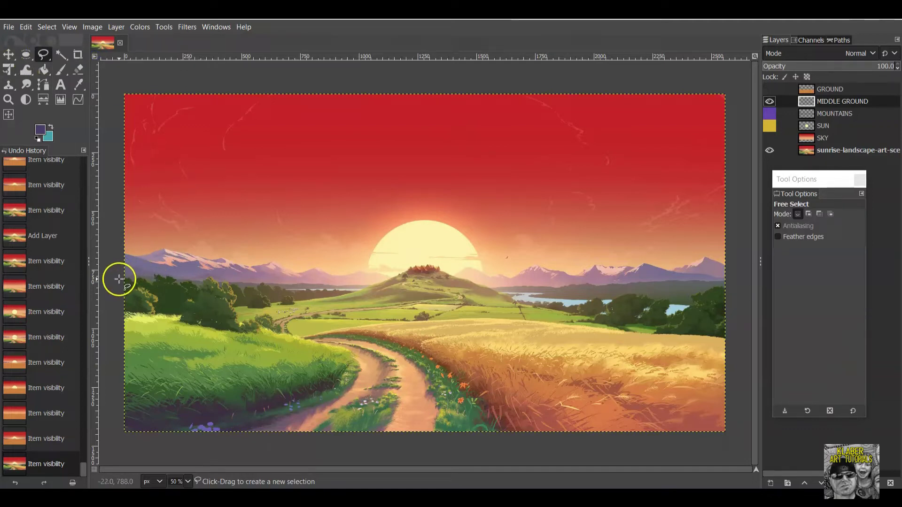
Outline the top of the middle ground along the mountain base from left edge to right edge.
{"action": "left_click", "coordinate": [117, 269]}
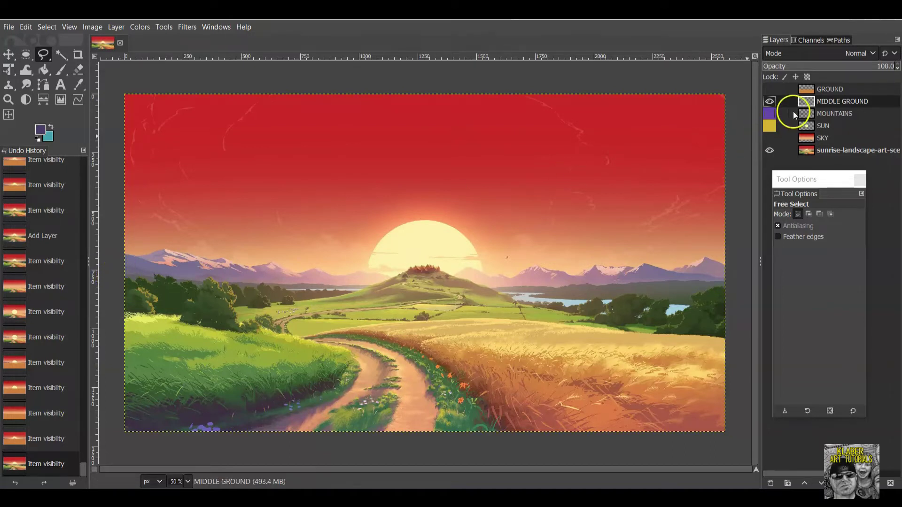
{"action": "left_click", "coordinate": [770, 114]}
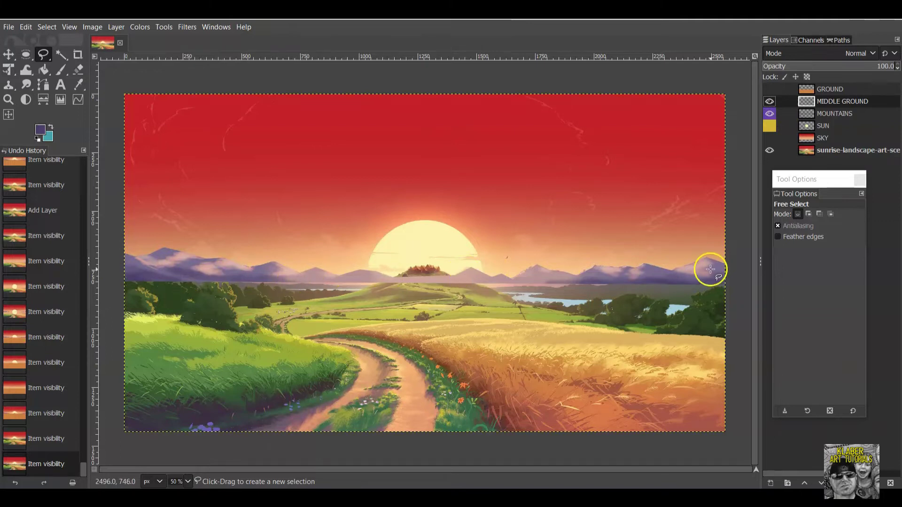
{"action": "left_click", "coordinate": [770, 113]}
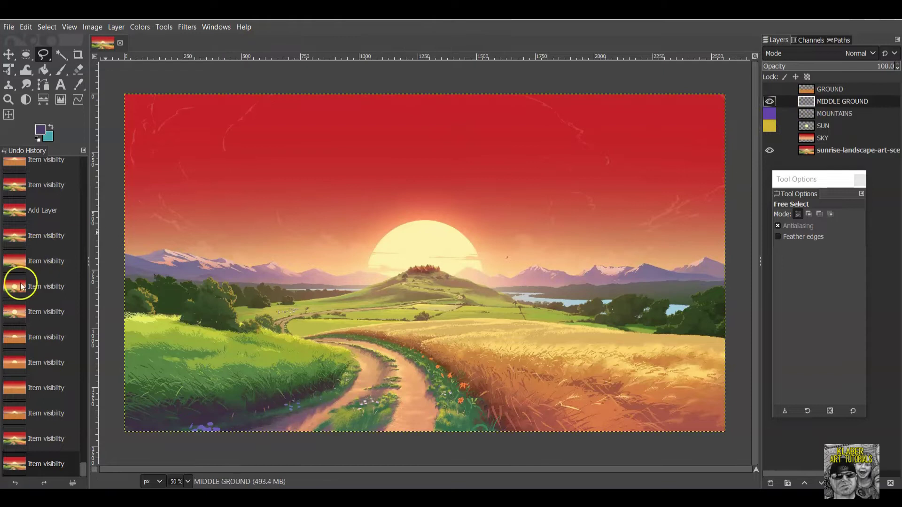
{"action": "left_click", "coordinate": [136, 275]}
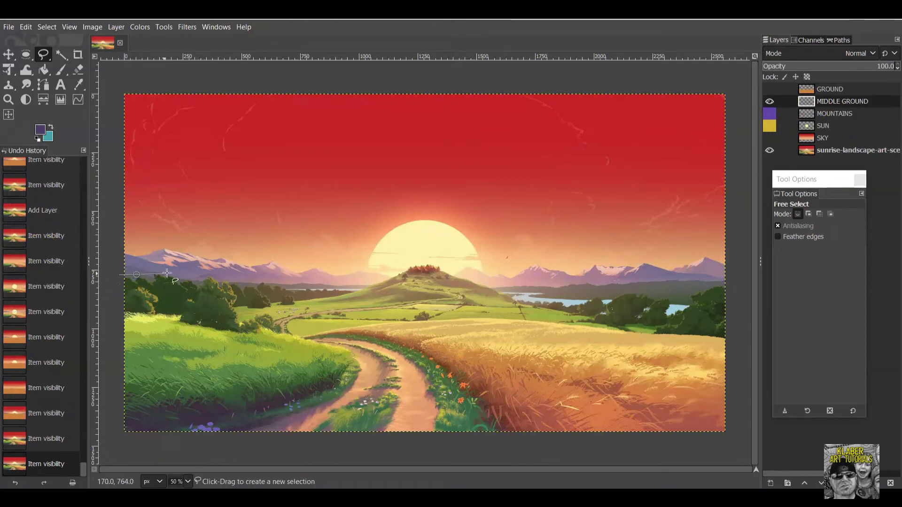
{"action": "left_click", "coordinate": [173, 274]}
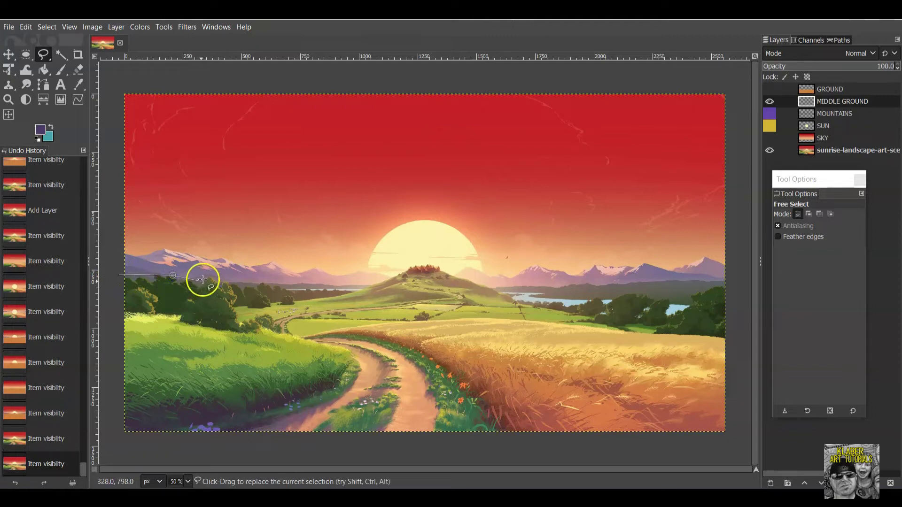
{"action": "left_click", "coordinate": [229, 282]}
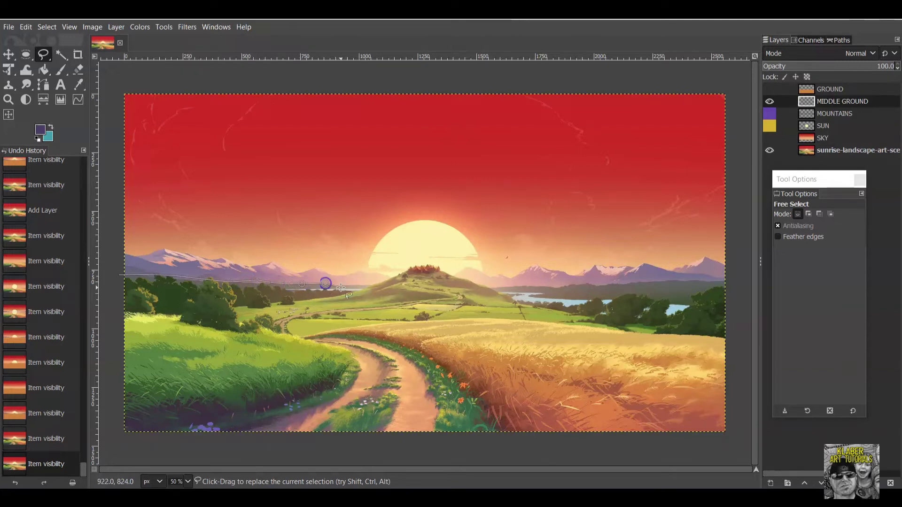
{"action": "left_click", "coordinate": [419, 279]}
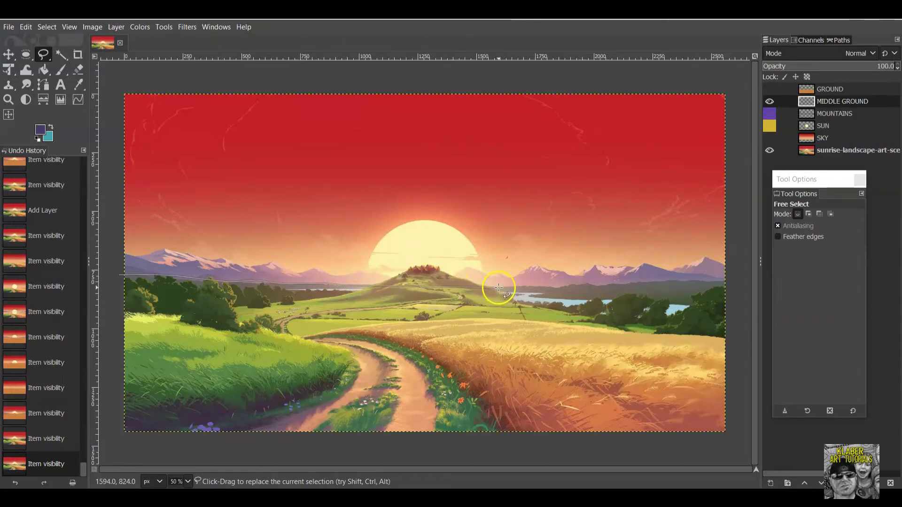
{"action": "left_click", "coordinate": [500, 288]}
{"action": "left_click", "coordinate": [559, 288]}
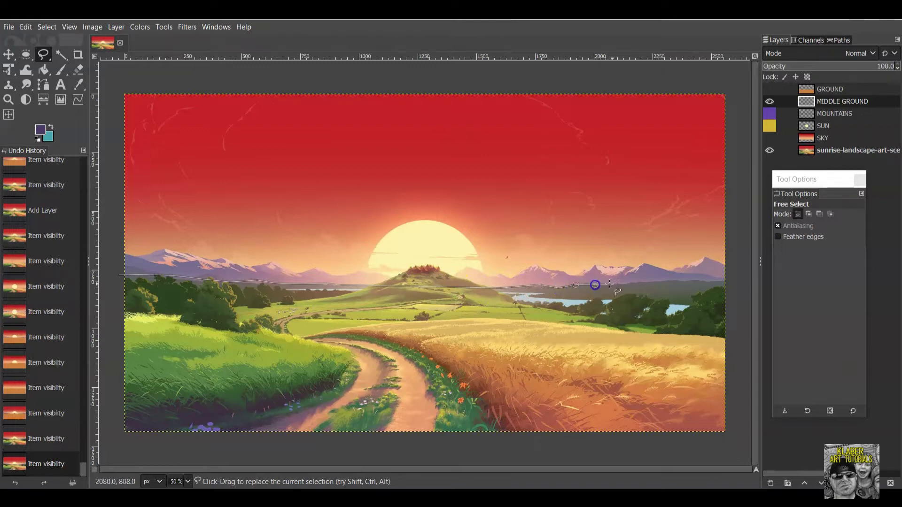
{"action": "left_click", "coordinate": [659, 281]}
{"action": "left_click", "coordinate": [733, 280]}
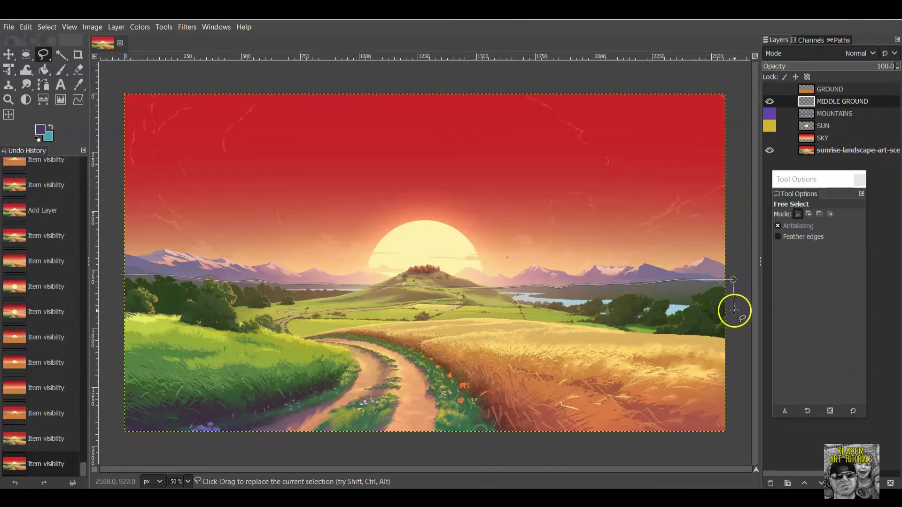
Trace back along the wheat field's top edge to the left and close the selection.
{"action": "left_click", "coordinate": [738, 341]}
{"action": "left_click", "coordinate": [714, 336]}
{"action": "left_click", "coordinate": [590, 327]}
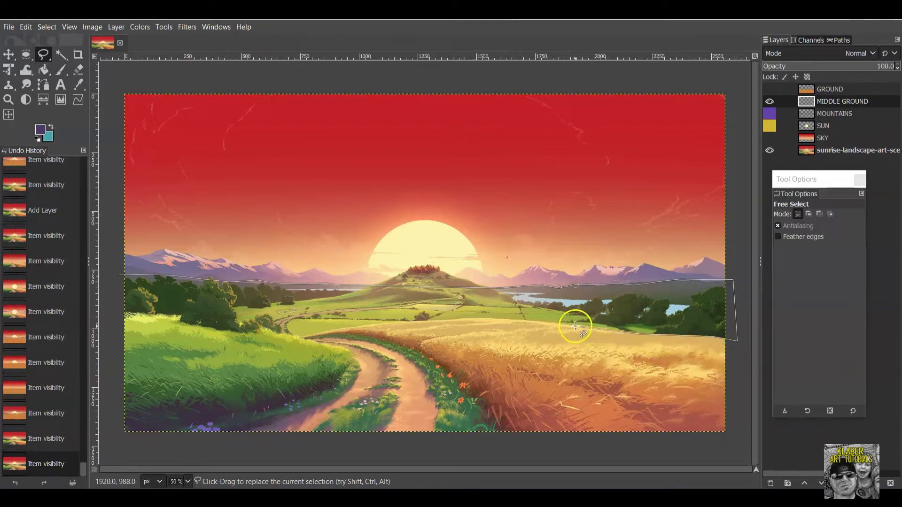
{"action": "left_click", "coordinate": [492, 318]}
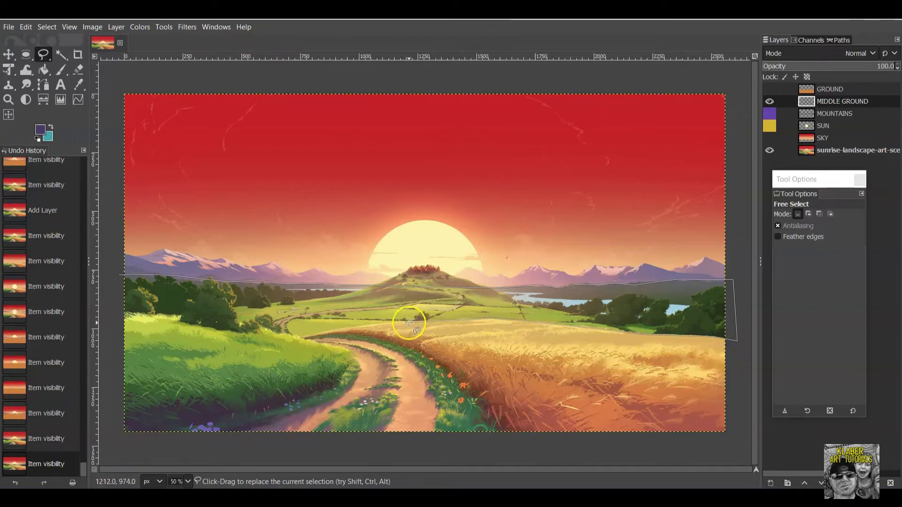
{"action": "left_click", "coordinate": [353, 330]}
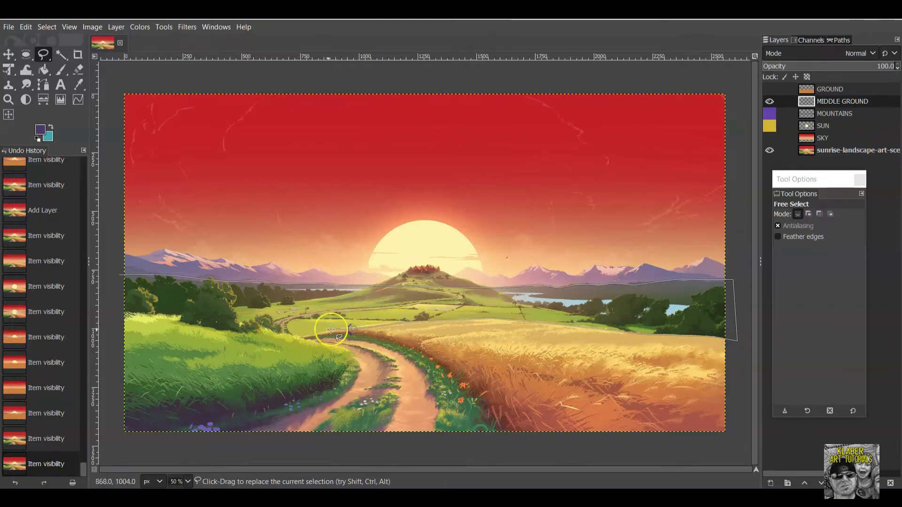
{"action": "left_click", "coordinate": [299, 337]}
{"action": "left_click", "coordinate": [221, 326]}
{"action": "left_click", "coordinate": [158, 320]}
{"action": "left_click", "coordinate": [121, 321]}
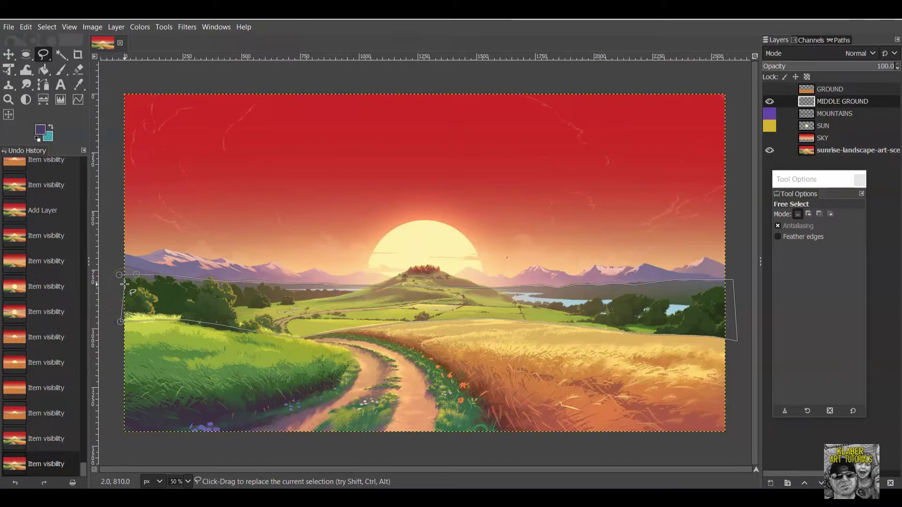
{"action": "left_click", "coordinate": [115, 276]}
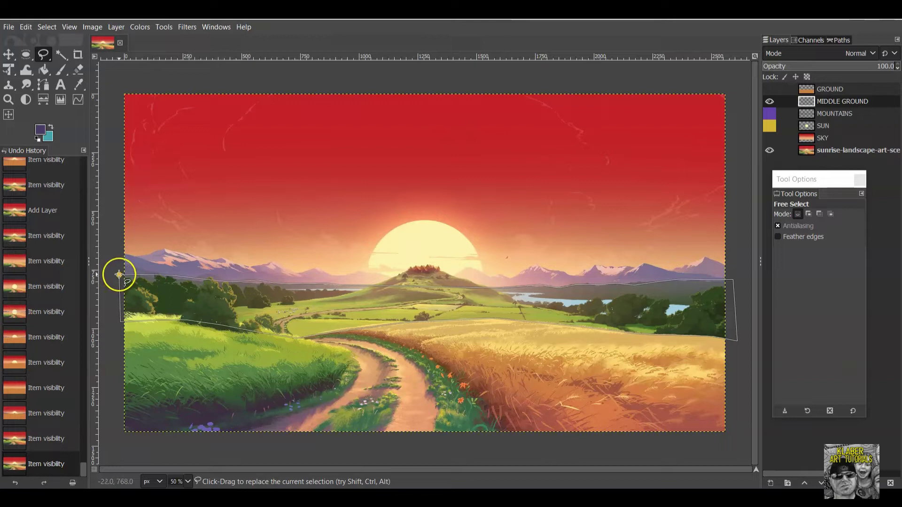
{"action": "key", "text": "Return"}
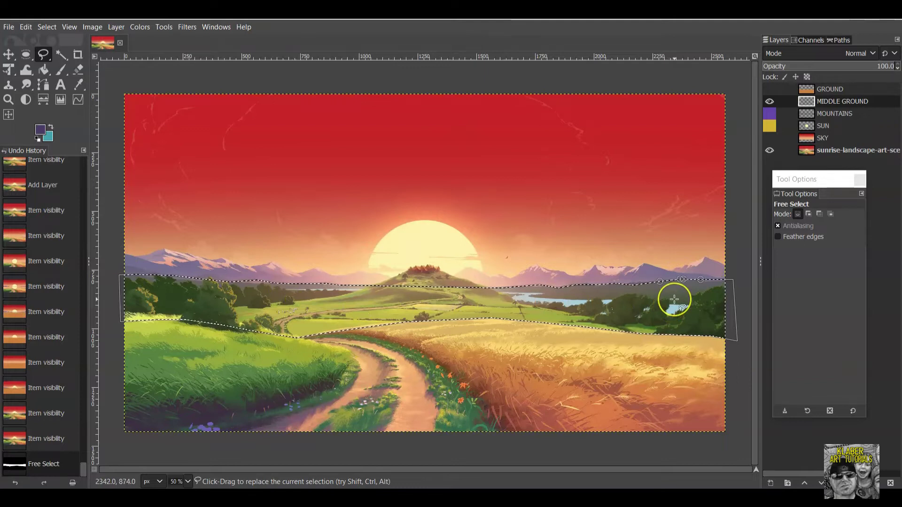
{"action": "left_click", "coordinate": [386, 262]}
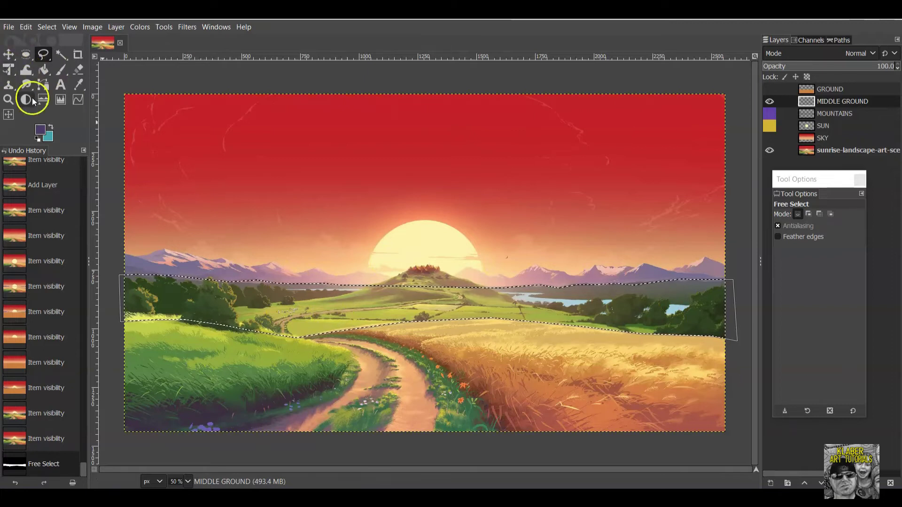
Sample the middle-ground grass green from the reference as the foreground colour.
{"action": "left_click", "coordinate": [40, 129]}
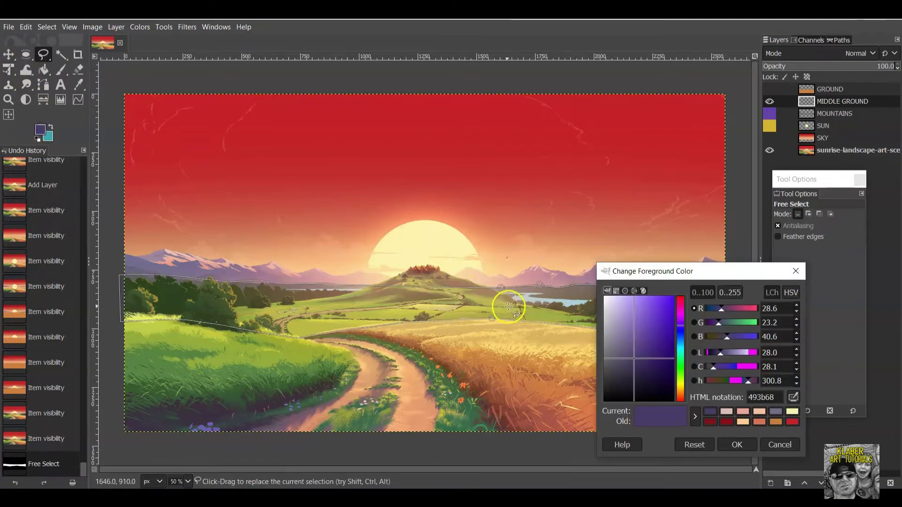
{"action": "left_click", "coordinate": [794, 397]}
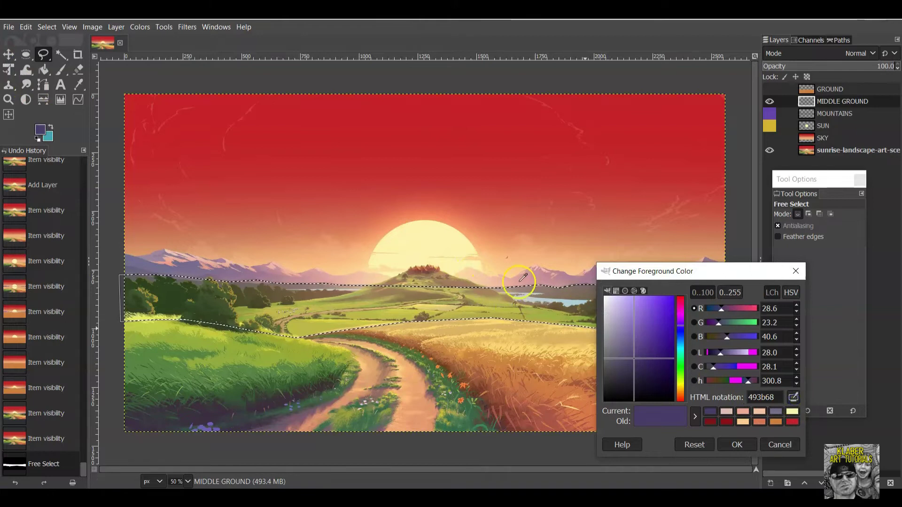
{"action": "left_click", "coordinate": [536, 314]}
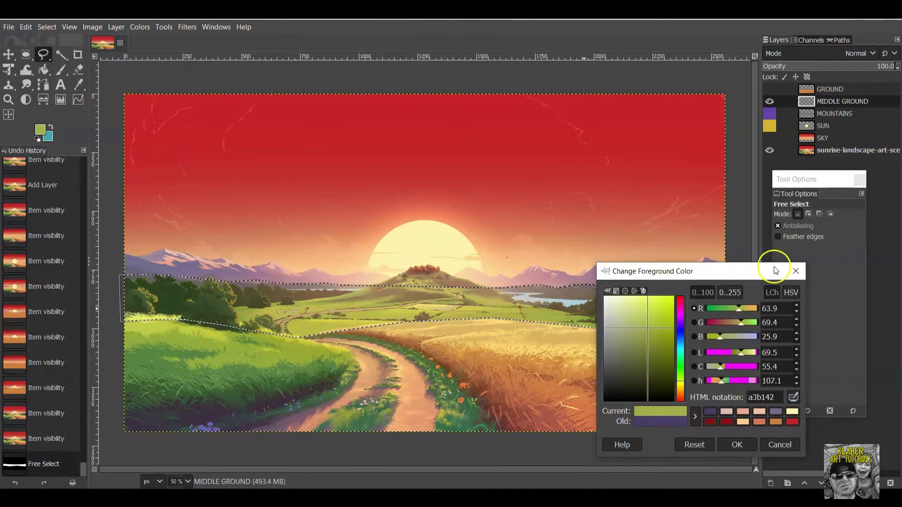
{"action": "left_click", "coordinate": [740, 446]}
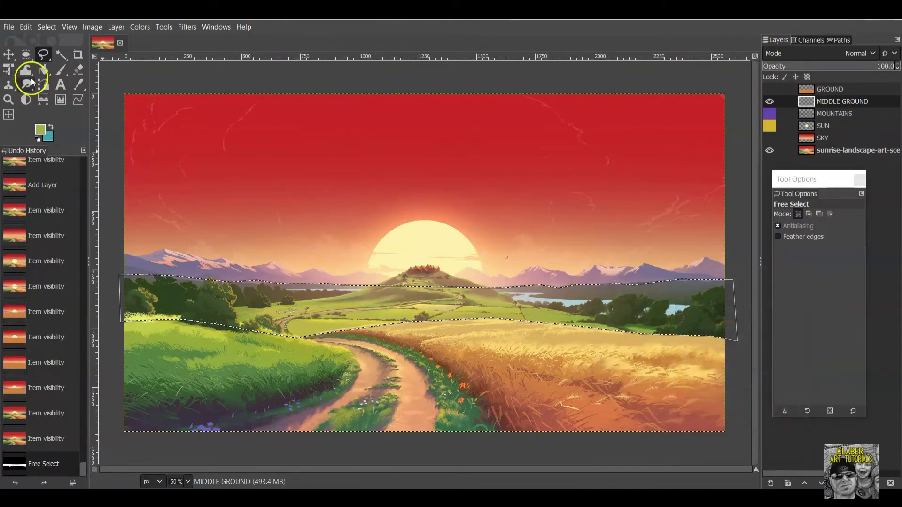
Paint green across the middle-ground strip with the Paintbrush at slightly raised opacity.
{"action": "left_click", "coordinate": [60, 70]}
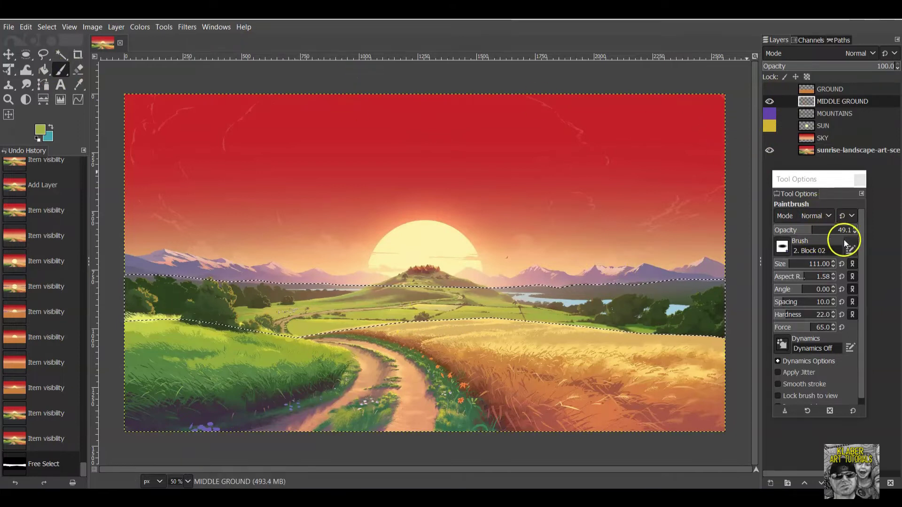
{"action": "left_click", "coordinate": [790, 264]}
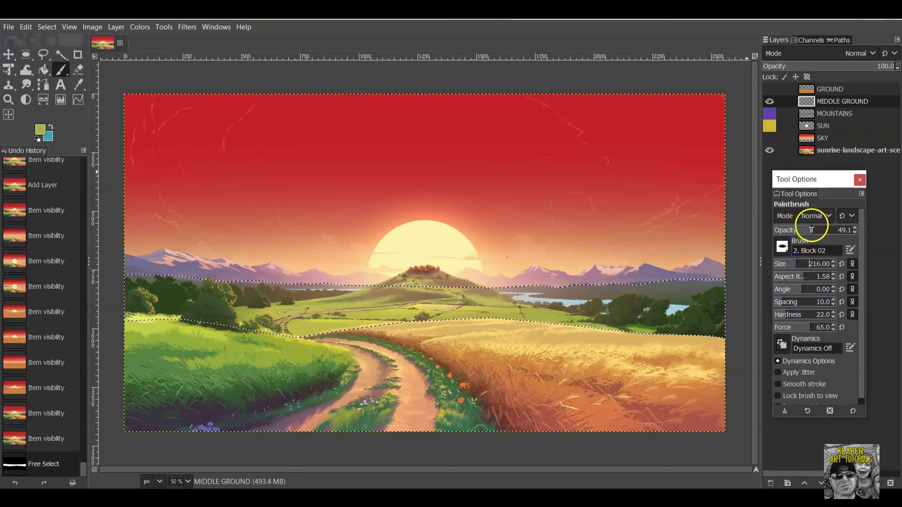
{"action": "left_click_drag", "start_coordinate": [811, 230], "coordinate": [823, 229]}
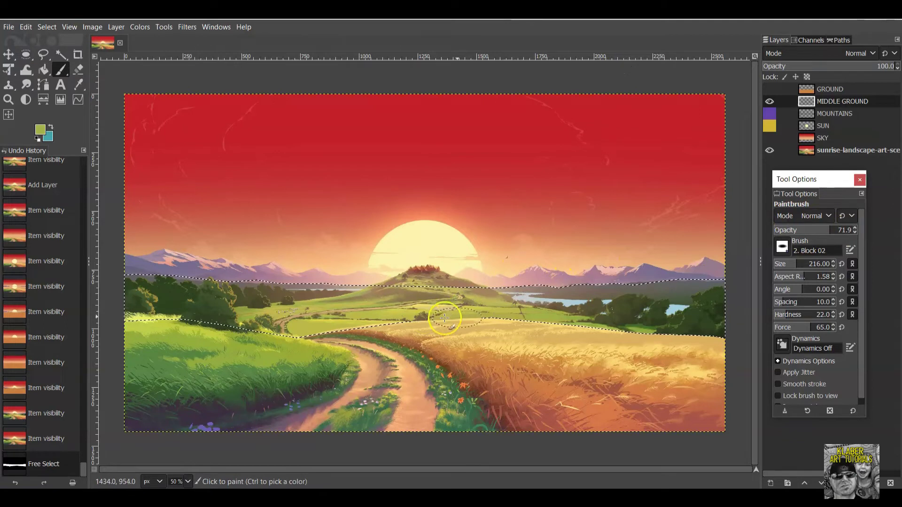
{"action": "mouse_move", "coordinate": [464, 311]}
{"action": "left_mouse_down"}
{"action": "mouse_move", "coordinate": [384, 319]}
{"action": "mouse_move", "coordinate": [467, 307]}
{"action": "mouse_move", "coordinate": [396, 305]}
{"action": "mouse_move", "coordinate": [384, 311]}
{"action": "mouse_move", "coordinate": [439, 310]}
{"action": "mouse_move", "coordinate": [319, 325]}
{"action": "mouse_move", "coordinate": [361, 314]}
{"action": "left_mouse_up"}
{"action": "mouse_move", "coordinate": [352, 314]}
{"action": "left_mouse_down"}
{"action": "mouse_move", "coordinate": [314, 324]}
{"action": "mouse_move", "coordinate": [323, 324]}
{"action": "mouse_move", "coordinate": [242, 312]}
{"action": "mouse_move", "coordinate": [422, 292]}
{"action": "mouse_move", "coordinate": [368, 300]}
{"action": "mouse_move", "coordinate": [523, 305]}
{"action": "mouse_move", "coordinate": [476, 297]}
{"action": "mouse_move", "coordinate": [450, 298]}
{"action": "mouse_move", "coordinate": [544, 313]}
{"action": "mouse_move", "coordinate": [490, 312]}
{"action": "mouse_move", "coordinate": [627, 327]}
{"action": "mouse_move", "coordinate": [713, 324]}
{"action": "mouse_move", "coordinate": [628, 330]}
{"action": "mouse_move", "coordinate": [717, 333]}
{"action": "mouse_move", "coordinate": [626, 332]}
{"action": "mouse_move", "coordinate": [715, 326]}
{"action": "left_mouse_up"}
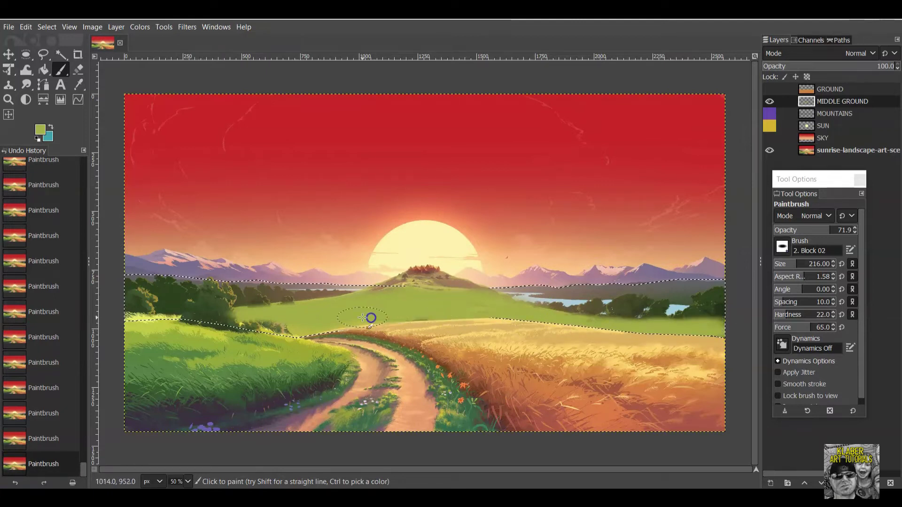
{"action": "mouse_move", "coordinate": [516, 318]}
{"action": "left_mouse_down"}
{"action": "mouse_move", "coordinate": [409, 314]}
{"action": "mouse_move", "coordinate": [497, 305]}
{"action": "mouse_move", "coordinate": [296, 324]}
{"action": "mouse_move", "coordinate": [334, 329]}
{"action": "mouse_move", "coordinate": [273, 329]}
{"action": "mouse_move", "coordinate": [343, 326]}
{"action": "mouse_move", "coordinate": [208, 314]}
{"action": "mouse_move", "coordinate": [289, 323]}
{"action": "mouse_move", "coordinate": [201, 324]}
{"action": "mouse_move", "coordinate": [277, 331]}
{"action": "mouse_move", "coordinate": [160, 323]}
{"action": "mouse_move", "coordinate": [249, 328]}
{"action": "mouse_move", "coordinate": [160, 315]}
{"action": "mouse_move", "coordinate": [201, 318]}
{"action": "mouse_move", "coordinate": [122, 321]}
{"action": "mouse_move", "coordinate": [285, 317]}
{"action": "left_mouse_up"}
With the reference hidden, fill gaps in the green band, then toggle the reference to compare.
{"action": "left_click", "coordinate": [769, 150]}
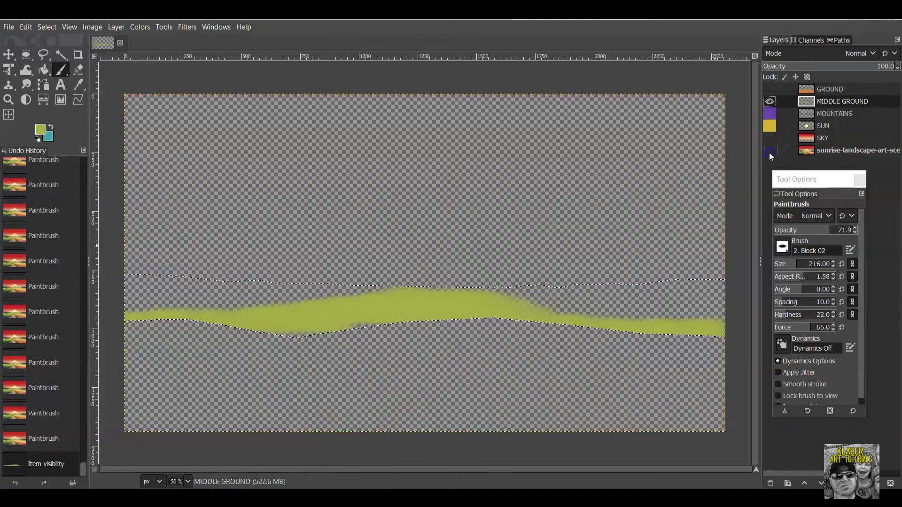
{"action": "left_click_drag", "start_coordinate": [475, 302], "coordinate": [578, 323]}
{"action": "left_click_drag", "start_coordinate": [649, 330], "coordinate": [672, 330]}
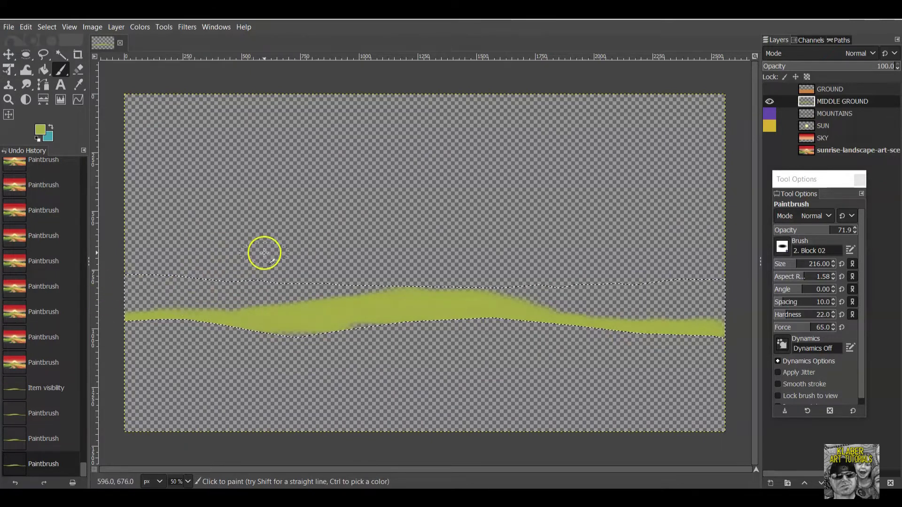
{"action": "left_click", "coordinate": [770, 150]}
{"action": "left_click", "coordinate": [769, 150]}
{"action": "left_click", "coordinate": [769, 151]}
{"action": "left_click", "coordinate": [769, 150]}
{"action": "left_click", "coordinate": [770, 151]}
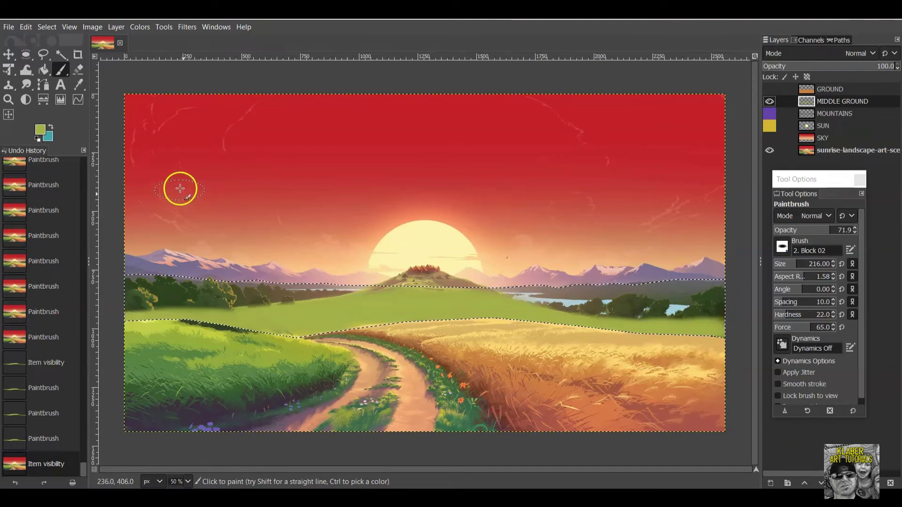
Sample the pale lake blue from the reference as the foreground colour.
{"action": "left_click", "coordinate": [41, 133]}
{"action": "left_click", "coordinate": [793, 399]}
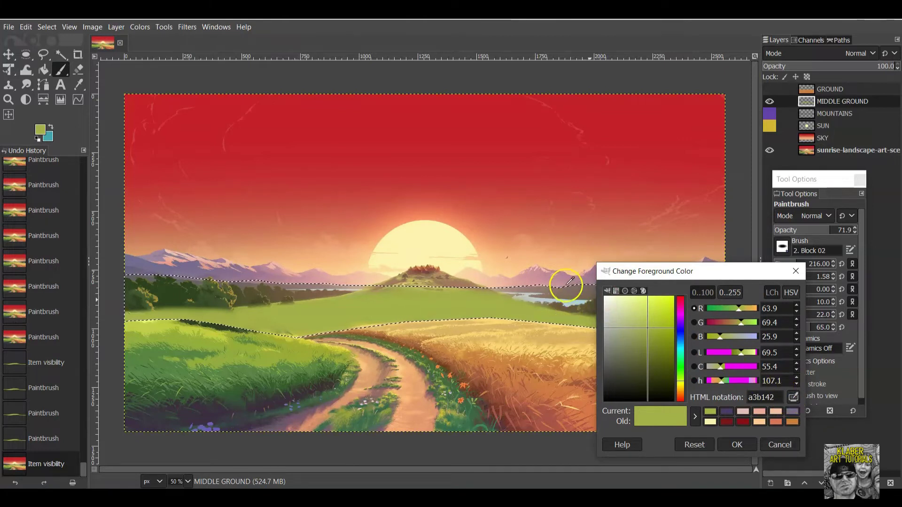
{"action": "left_click", "coordinate": [570, 304]}
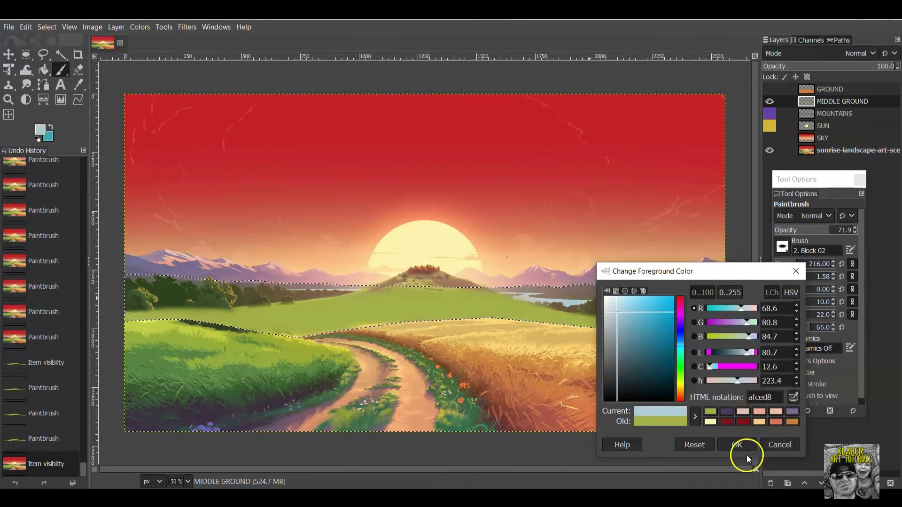
{"action": "left_click", "coordinate": [737, 445]}
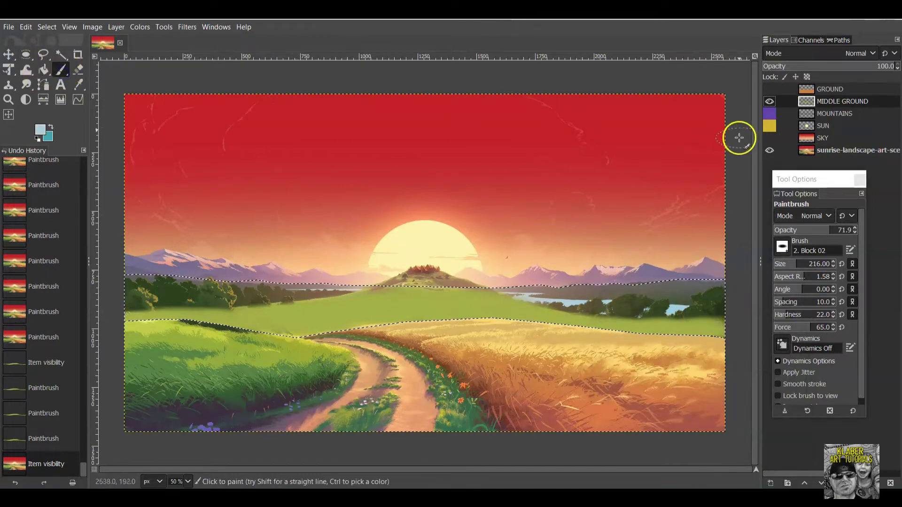
Paint the right and left lakes in light blue at 100 opacity with a smaller brush.
{"action": "left_click", "coordinate": [854, 229]}
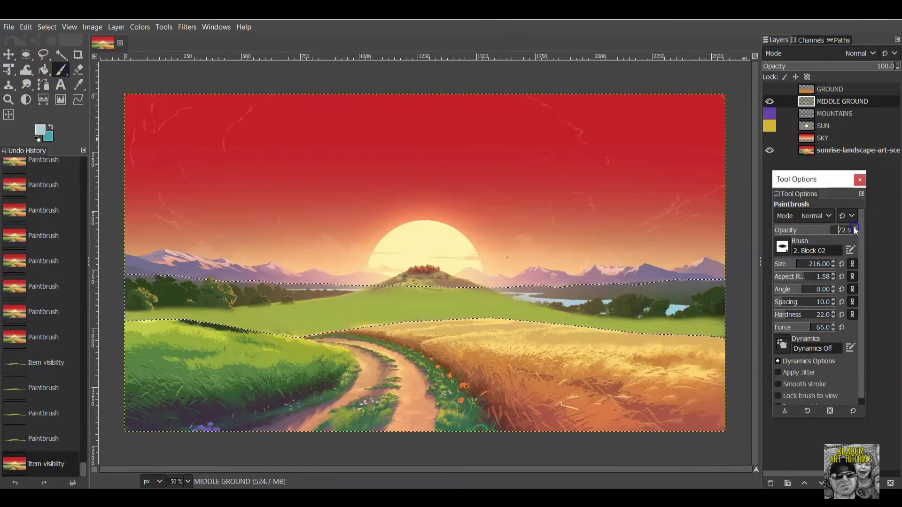
{"action": "left_click_drag", "start_coordinate": [816, 271], "coordinate": [795, 263]}
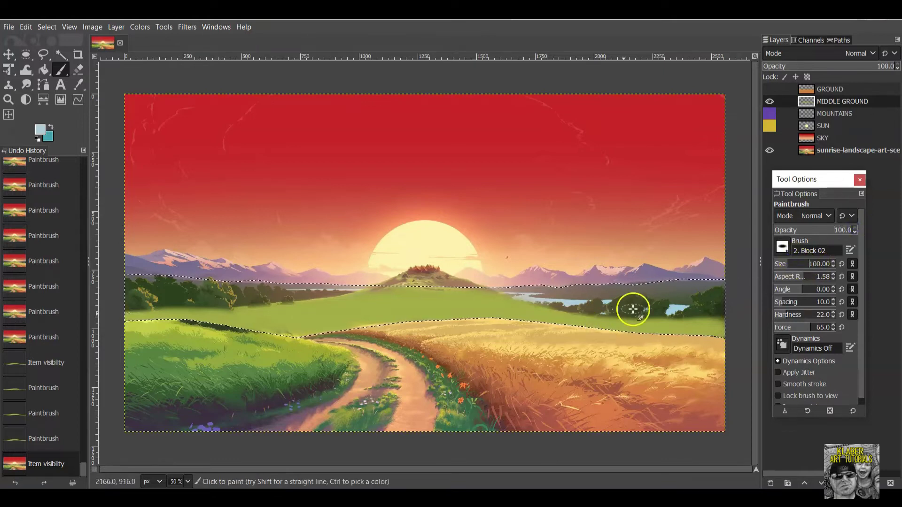
{"action": "left_click_drag", "start_coordinate": [715, 310], "coordinate": [636, 307]}
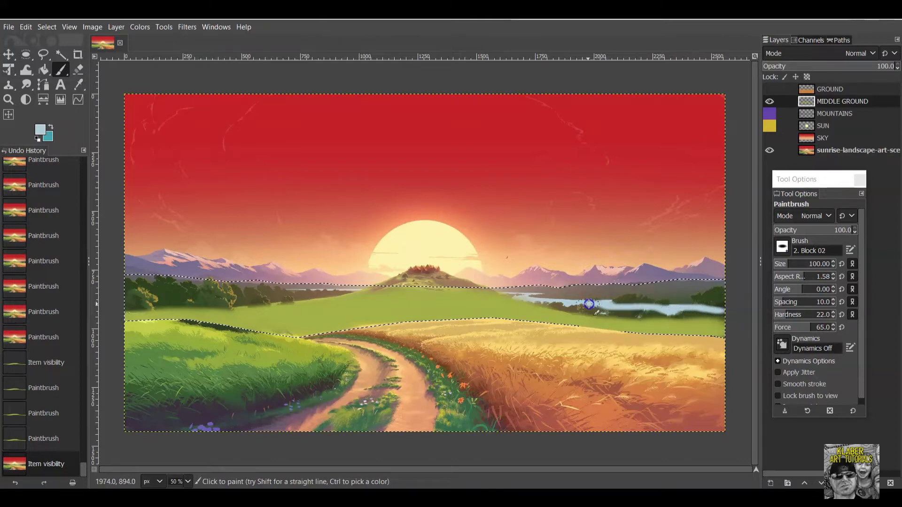
{"action": "mouse_move", "coordinate": [560, 303]}
{"action": "left_mouse_down"}
{"action": "mouse_move", "coordinate": [520, 300]}
{"action": "mouse_move", "coordinate": [734, 306]}
{"action": "mouse_move", "coordinate": [583, 304]}
{"action": "left_mouse_up"}
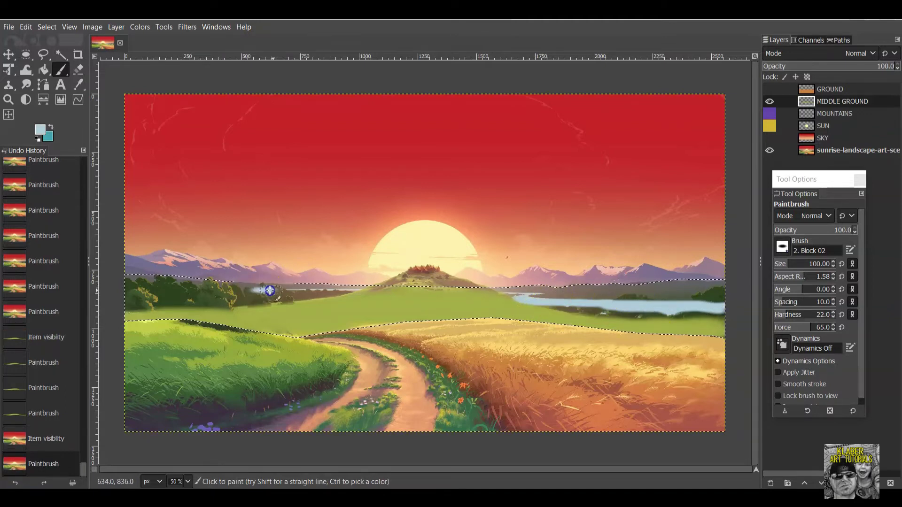
{"action": "left_click_drag", "start_coordinate": [288, 291], "coordinate": [355, 292]}
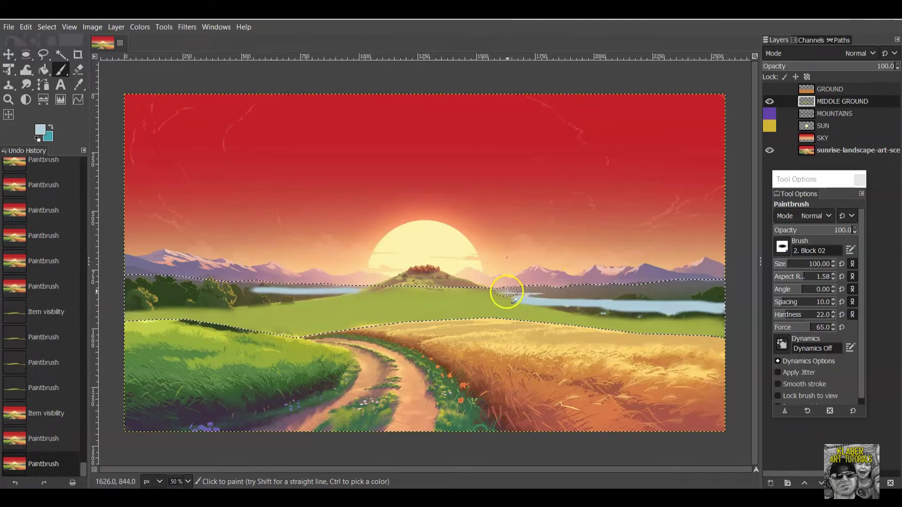
Shrink the brush to 24, add small blue dabs to the lake, and check without the reference.
{"action": "left_click", "coordinate": [785, 264]}
{"action": "left_click_drag", "start_coordinate": [786, 263], "coordinate": [780, 263]}
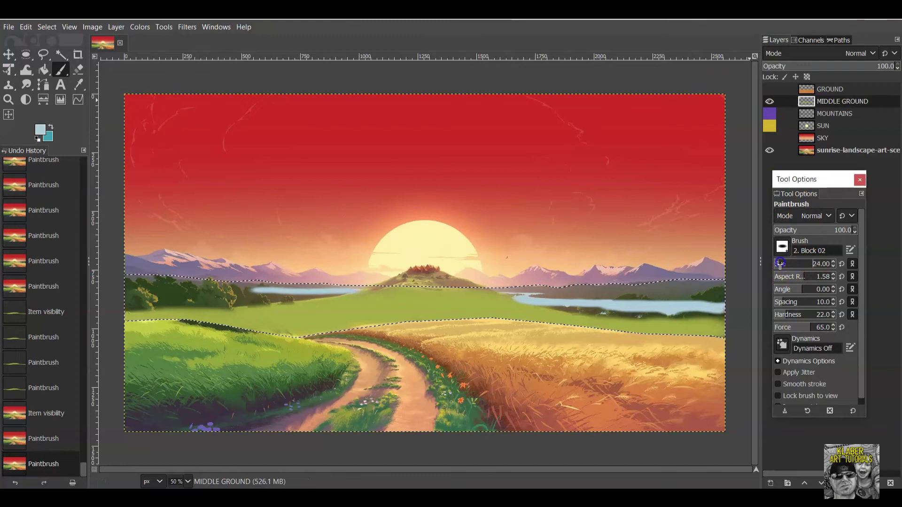
{"action": "left_click", "coordinate": [501, 294]}
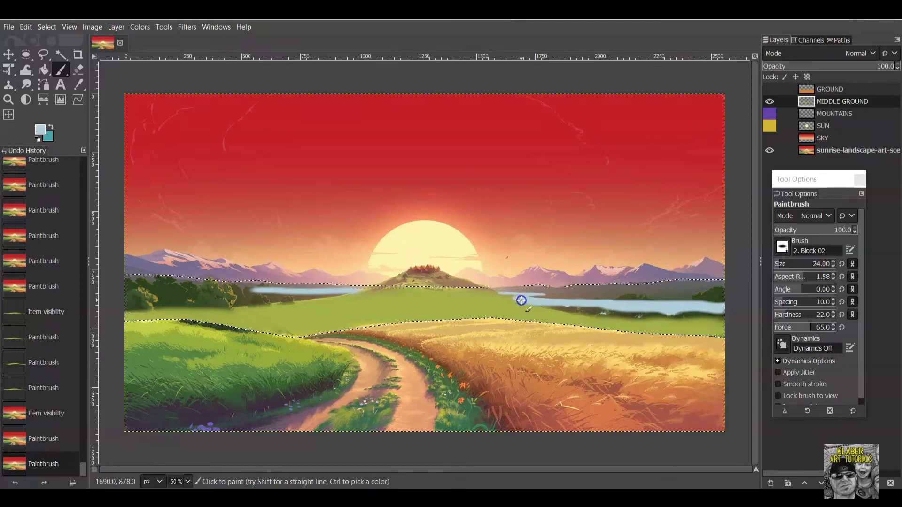
{"action": "left_click", "coordinate": [522, 301]}
{"action": "left_click", "coordinate": [770, 150]}
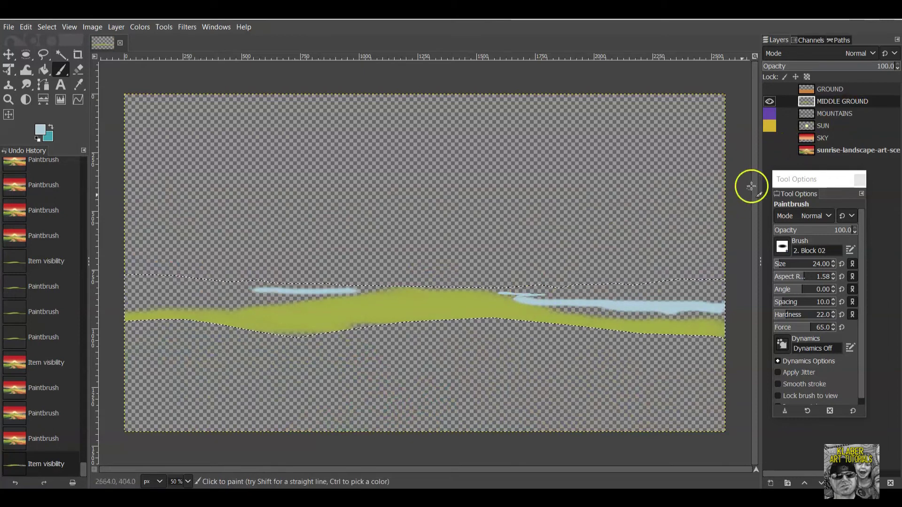
{"action": "left_click", "coordinate": [770, 151]}
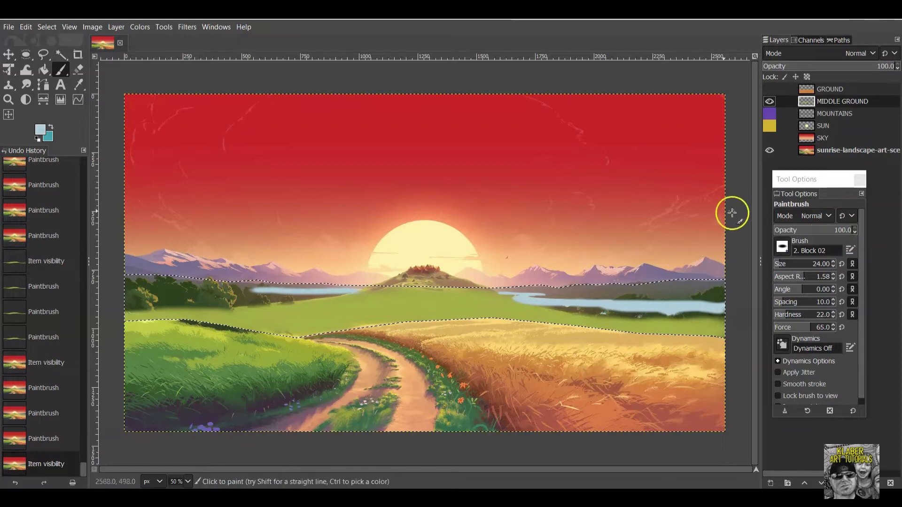
Try Chalk 03, Charcoal, Pepper and Vine brushes, settling on Vegetation 02.
{"action": "left_click", "coordinate": [782, 252]}
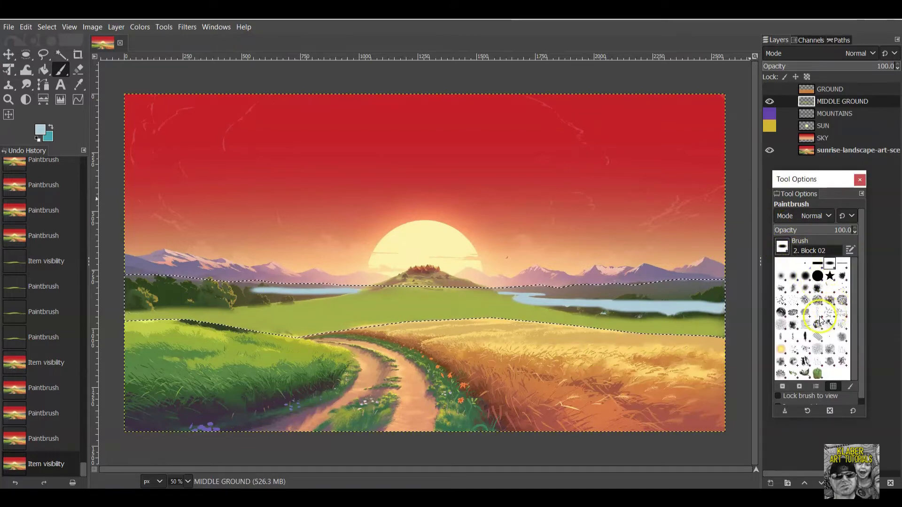
{"action": "left_click", "coordinate": [782, 312]}
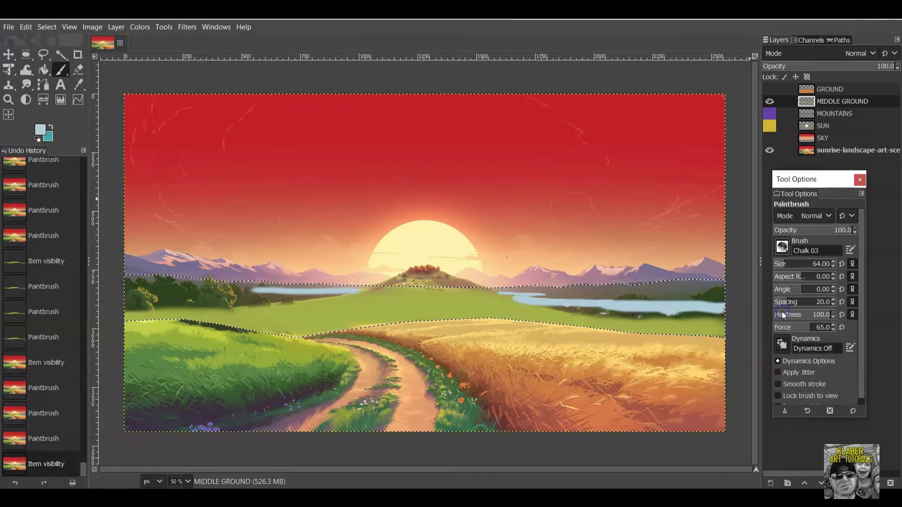
{"action": "left_click", "coordinate": [787, 251]}
{"action": "left_click", "coordinate": [796, 313]}
{"action": "left_click", "coordinate": [782, 248]}
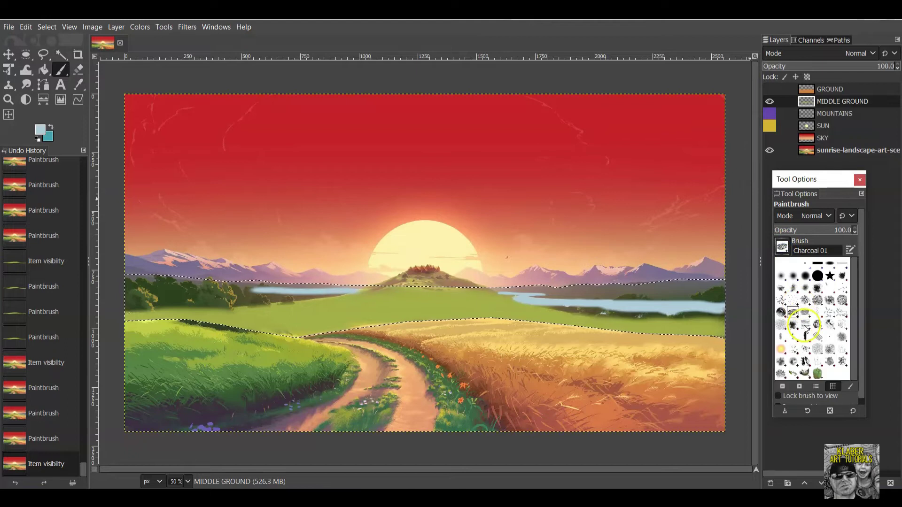
{"action": "left_click", "coordinate": [808, 312]}
{"action": "left_click", "coordinate": [784, 249]}
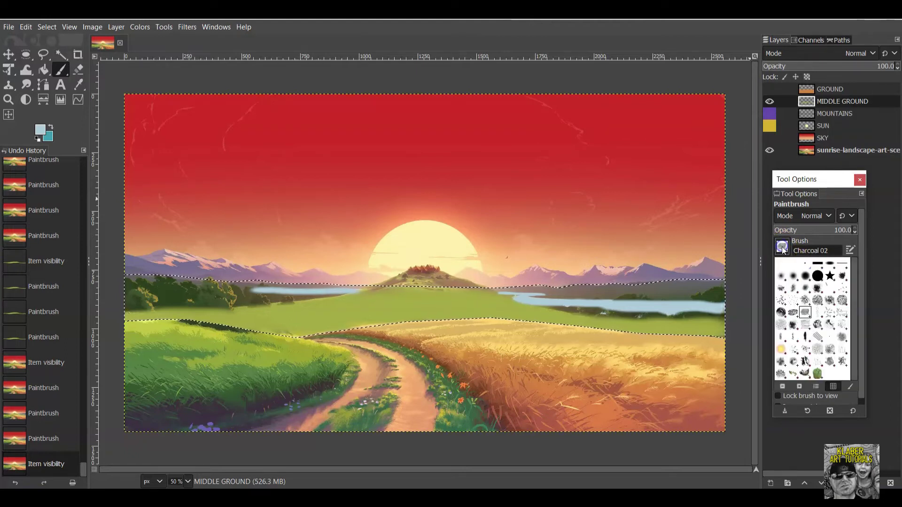
{"action": "left_click", "coordinate": [819, 373]}
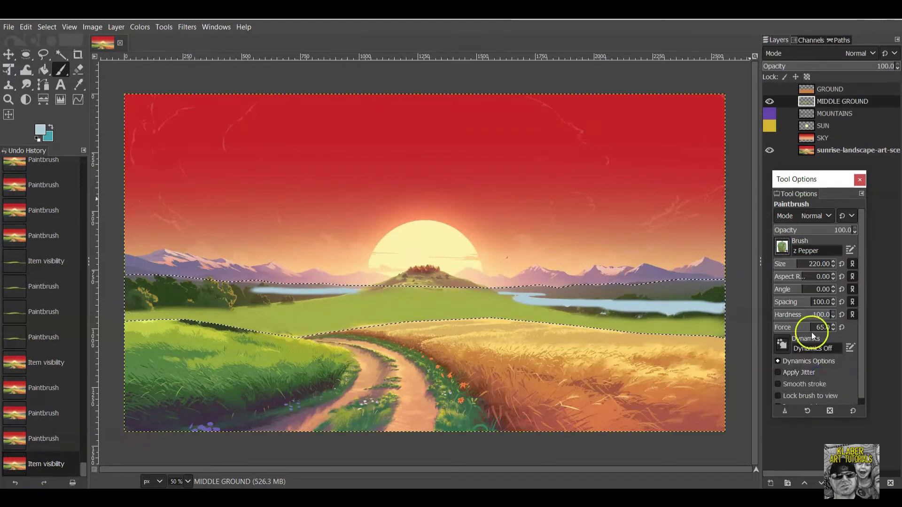
{"action": "left_click", "coordinate": [785, 248]}
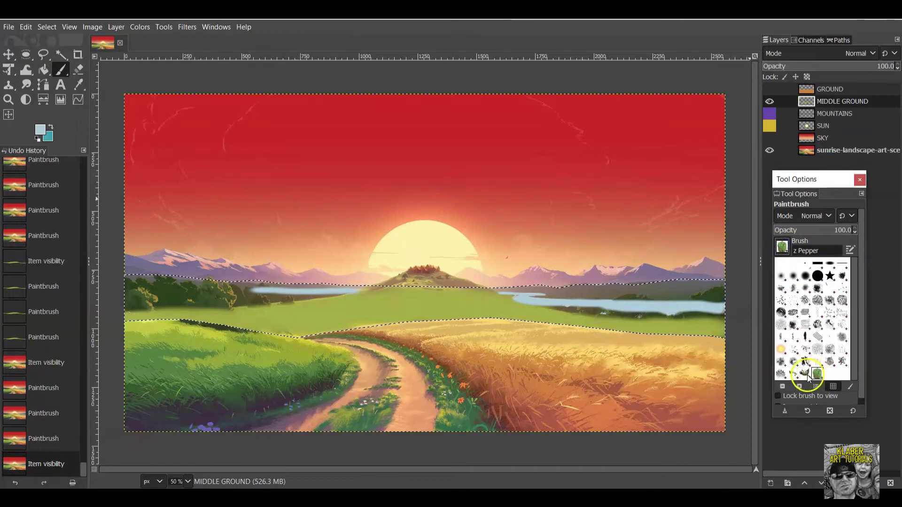
{"action": "left_click", "coordinate": [794, 372]}
{"action": "left_click", "coordinate": [783, 248]}
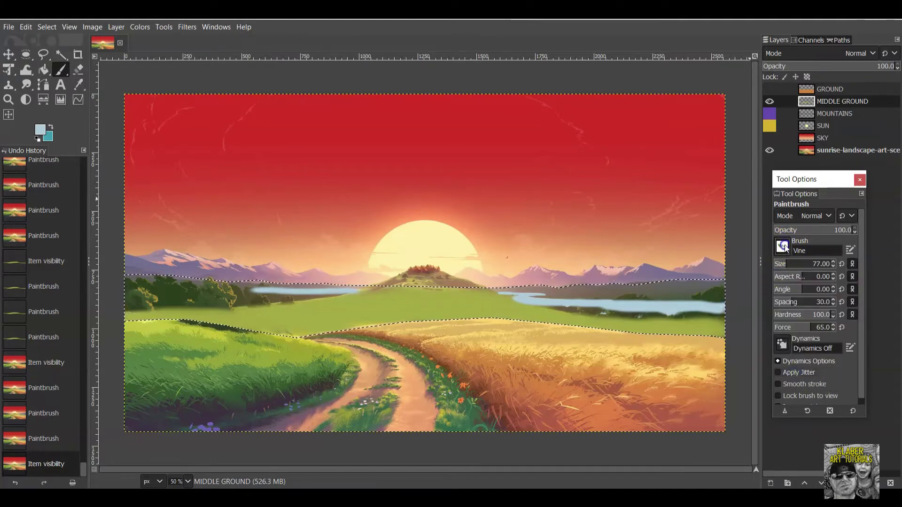
{"action": "left_click", "coordinate": [782, 373]}
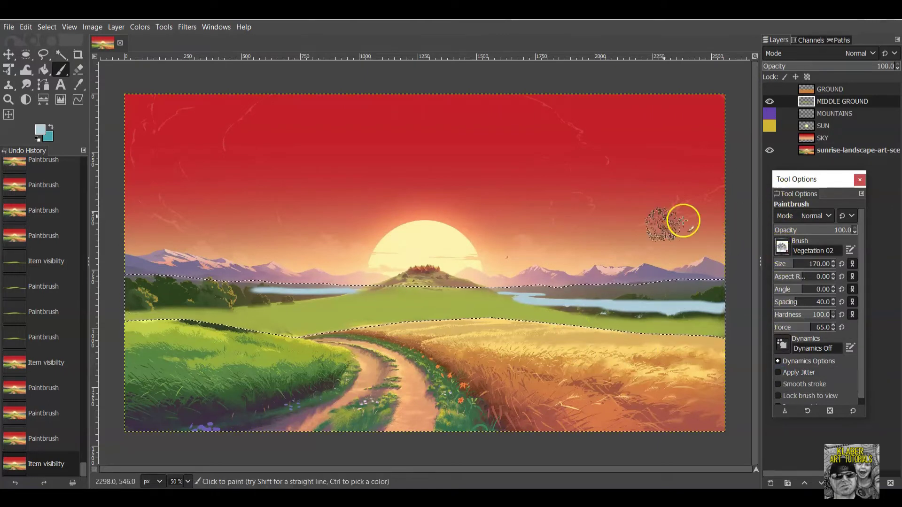
Sample dark green 2d431d from the reference trees as the foreground colour.
{"action": "left_click", "coordinate": [41, 133]}
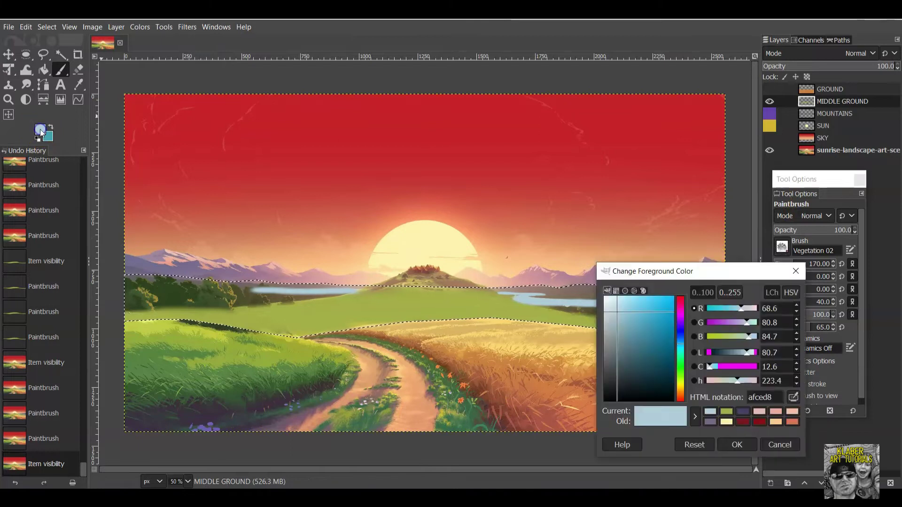
{"action": "left_click", "coordinate": [794, 397]}
{"action": "left_click", "coordinate": [173, 297]}
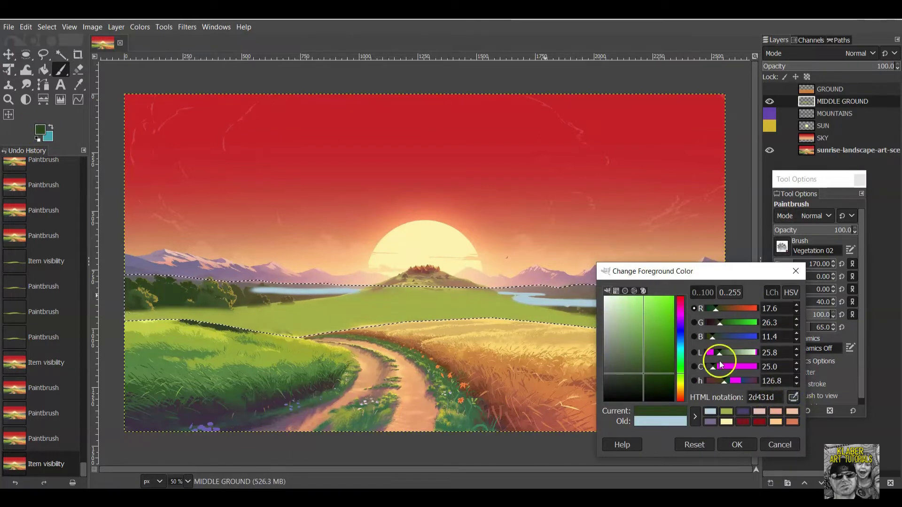
{"action": "left_click", "coordinate": [736, 445]}
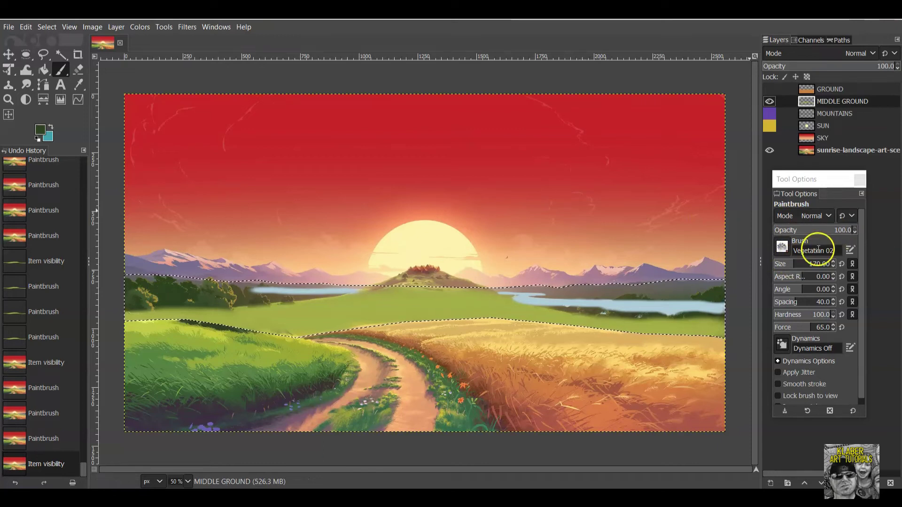
Set brush hardness to 80, test a foliage dab, and clear the selection with Select > None.
{"action": "left_click", "coordinate": [823, 314]}
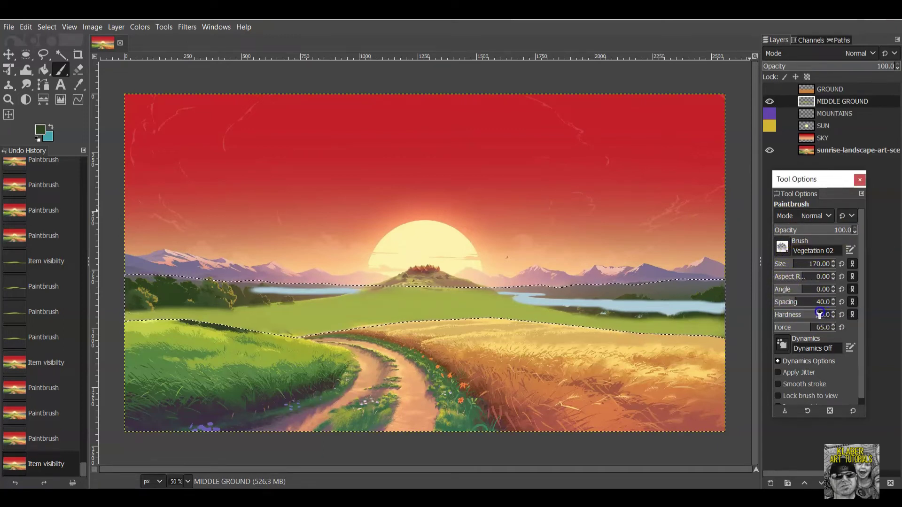
{"action": "left_click", "coordinate": [171, 289]}
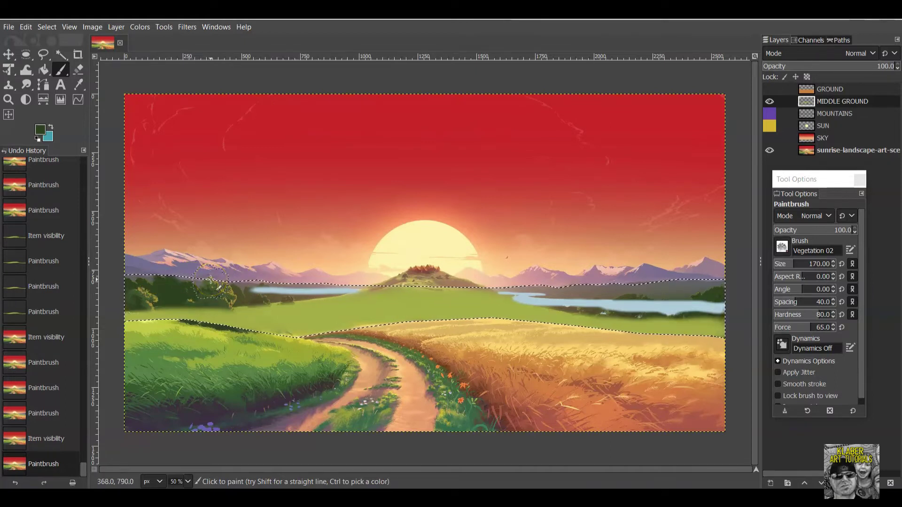
{"action": "left_click", "coordinate": [47, 27]}
{"action": "left_click", "coordinate": [57, 55]}
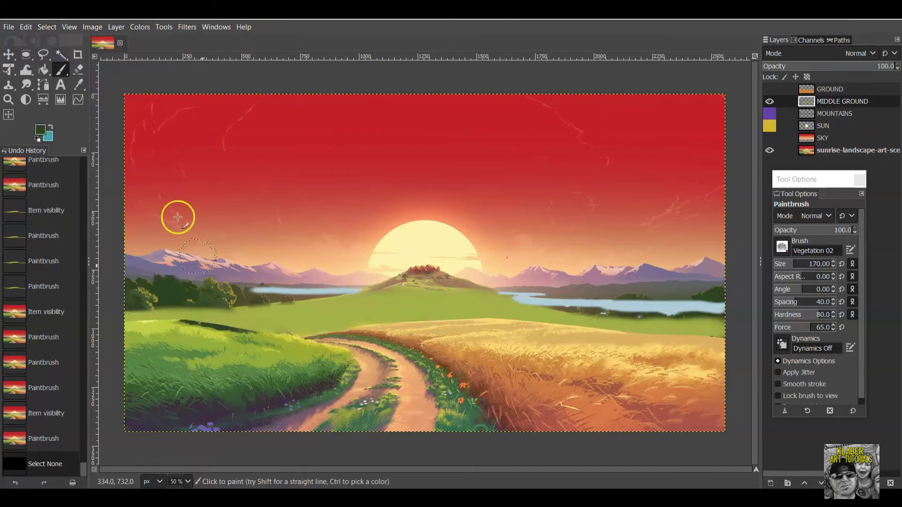
Dab Vegetation 02 foliage along the left tree line.
{"action": "left_click", "coordinate": [172, 288]}
{"action": "left_click", "coordinate": [173, 289]}
{"action": "left_click", "coordinate": [173, 291]}
{"action": "left_click", "coordinate": [175, 291]}
{"action": "left_click", "coordinate": [175, 291]}
{"action": "left_click", "coordinate": [185, 292]}
{"action": "left_click", "coordinate": [195, 292]}
{"action": "left_click", "coordinate": [202, 293]}
{"action": "left_click", "coordinate": [210, 293]}
{"action": "left_click", "coordinate": [216, 294]}
{"action": "left_click", "coordinate": [219, 292]}
{"action": "left_click", "coordinate": [221, 291]}
{"action": "left_click", "coordinate": [224, 292]}
{"action": "left_click", "coordinate": [219, 293]}
{"action": "left_click", "coordinate": [214, 294]}
{"action": "left_click", "coordinate": [235, 296]}
{"action": "left_click", "coordinate": [240, 298]}
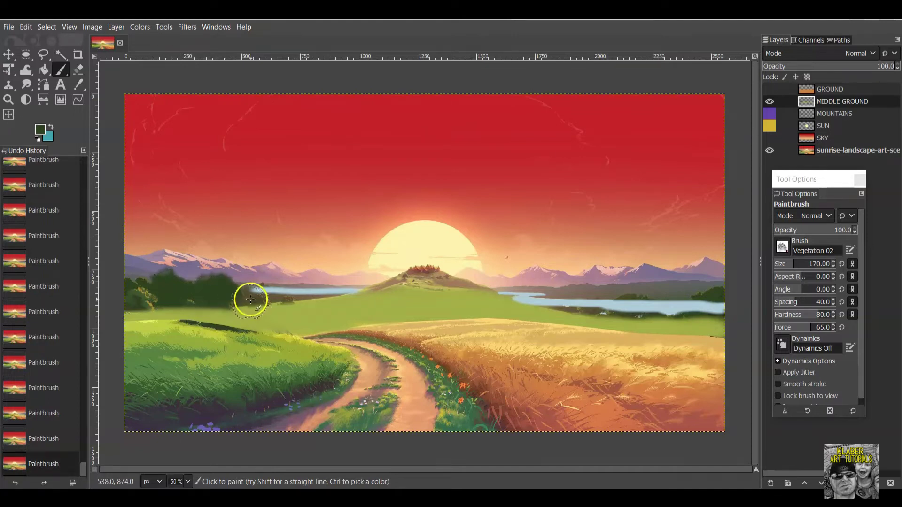
{"action": "left_click", "coordinate": [141, 295]}
{"action": "left_click", "coordinate": [143, 293]}
{"action": "left_click", "coordinate": [150, 297]}
Paint dark green trees over the lake's right end.
{"action": "left_click", "coordinate": [724, 281]}
{"action": "left_click", "coordinate": [710, 298]}
{"action": "left_click", "coordinate": [715, 306]}
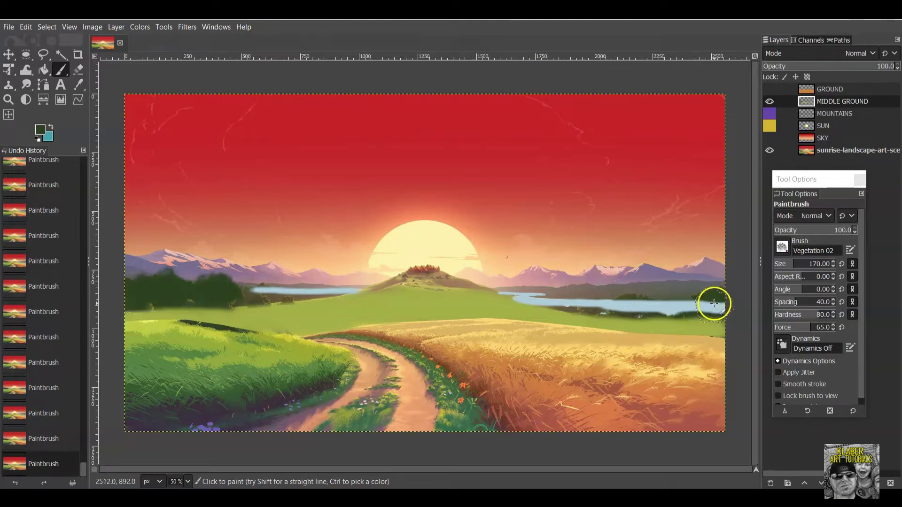
{"action": "left_click", "coordinate": [713, 305]}
{"action": "left_click", "coordinate": [704, 309]}
{"action": "left_click", "coordinate": [693, 317]}
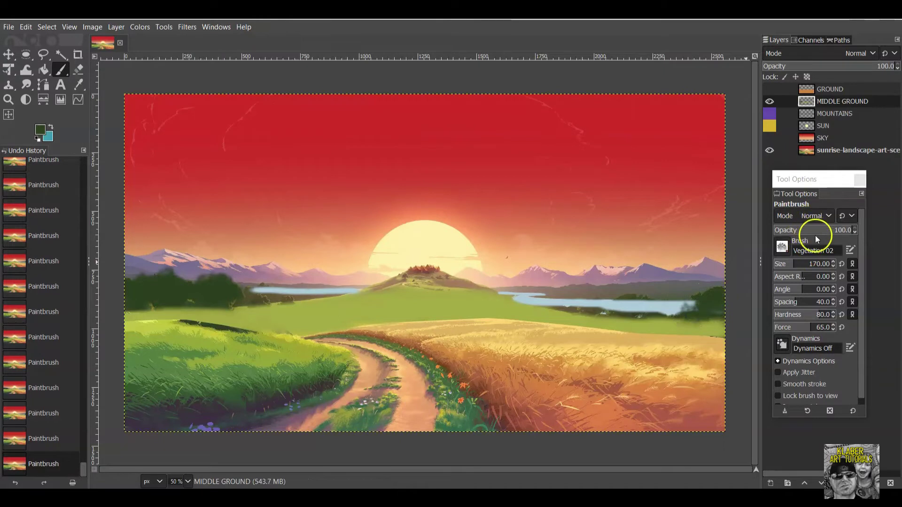
Shrink the brush to 65 and paint tree clusters along the lake's right shore.
{"action": "left_click", "coordinate": [791, 265]}
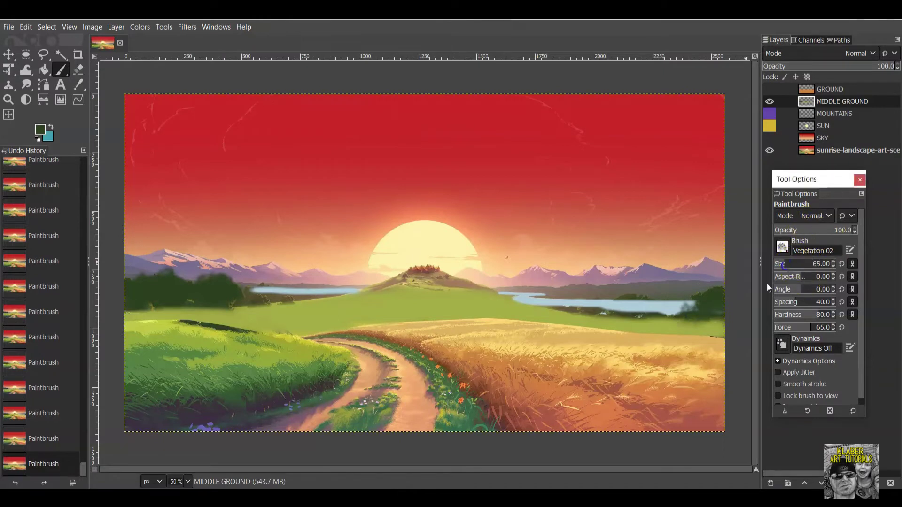
{"action": "mouse_move", "coordinate": [698, 312]}
{"action": "left_mouse_down"}
{"action": "mouse_move", "coordinate": [626, 312]}
{"action": "mouse_move", "coordinate": [644, 307]}
{"action": "mouse_move", "coordinate": [638, 302]}
{"action": "mouse_move", "coordinate": [609, 311]}
{"action": "mouse_move", "coordinate": [635, 310]}
{"action": "left_mouse_up"}
{"action": "left_click", "coordinate": [645, 310]}
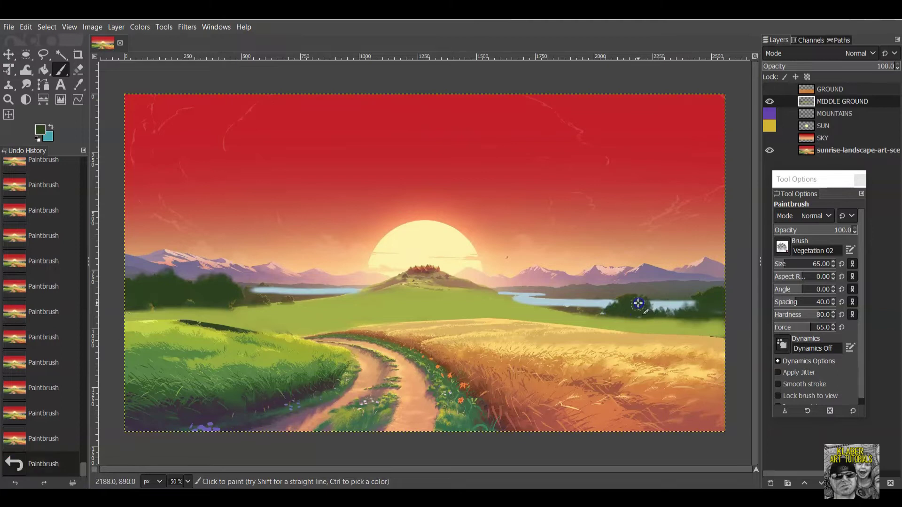
{"action": "left_click_drag", "start_coordinate": [685, 312], "coordinate": [698, 310]}
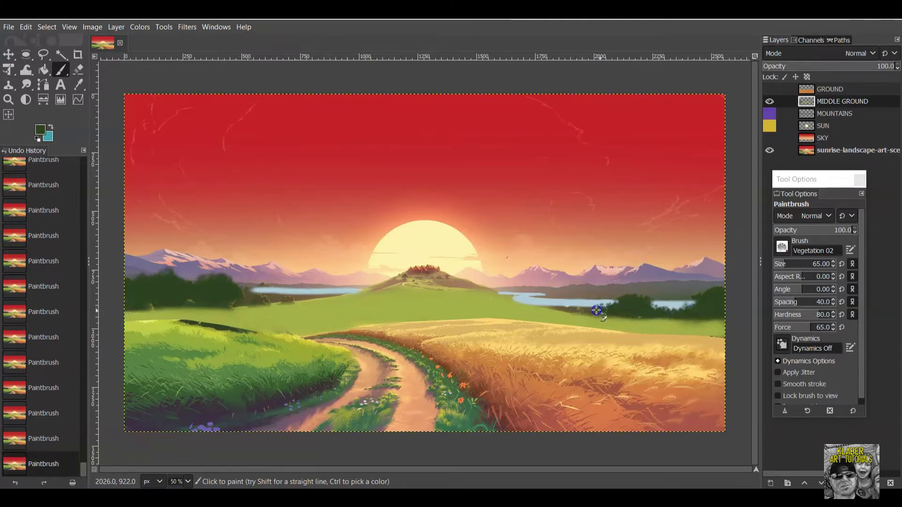
{"action": "left_click_drag", "start_coordinate": [594, 305], "coordinate": [546, 306]}
{"action": "left_click_drag", "start_coordinate": [603, 312], "coordinate": [628, 312]}
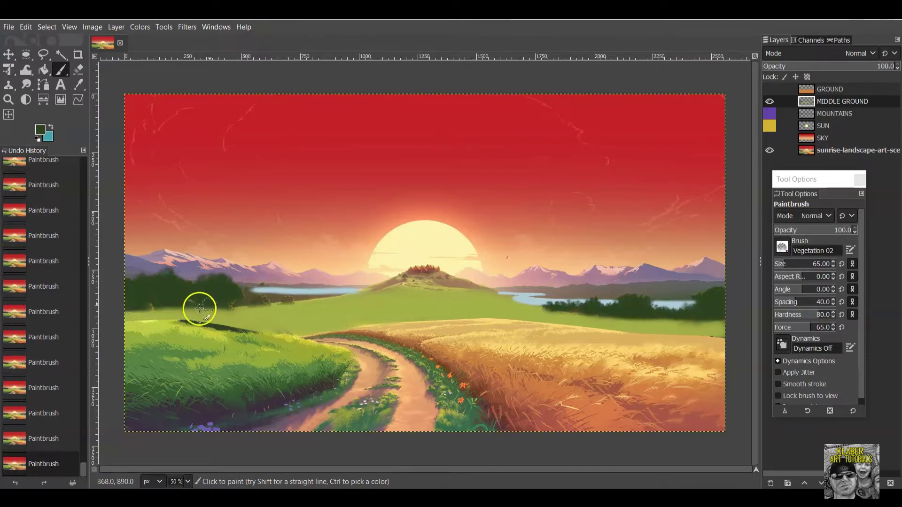
Extend the left tree line toward the left lake, then hide the reference image.
{"action": "mouse_move", "coordinate": [246, 306]}
{"action": "left_mouse_down"}
{"action": "mouse_move", "coordinate": [171, 297]}
{"action": "mouse_move", "coordinate": [135, 303]}
{"action": "left_mouse_up"}
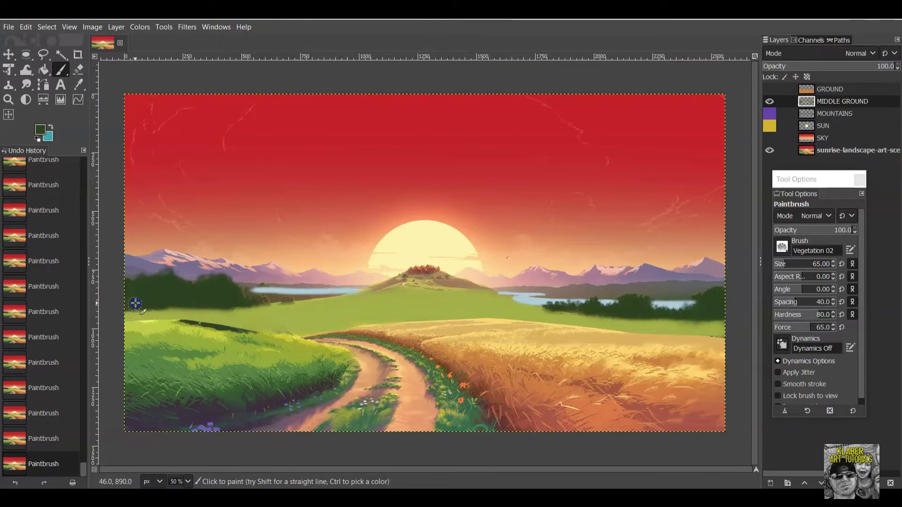
{"action": "left_click", "coordinate": [259, 297]}
{"action": "left_click_drag", "start_coordinate": [247, 296], "coordinate": [239, 299]}
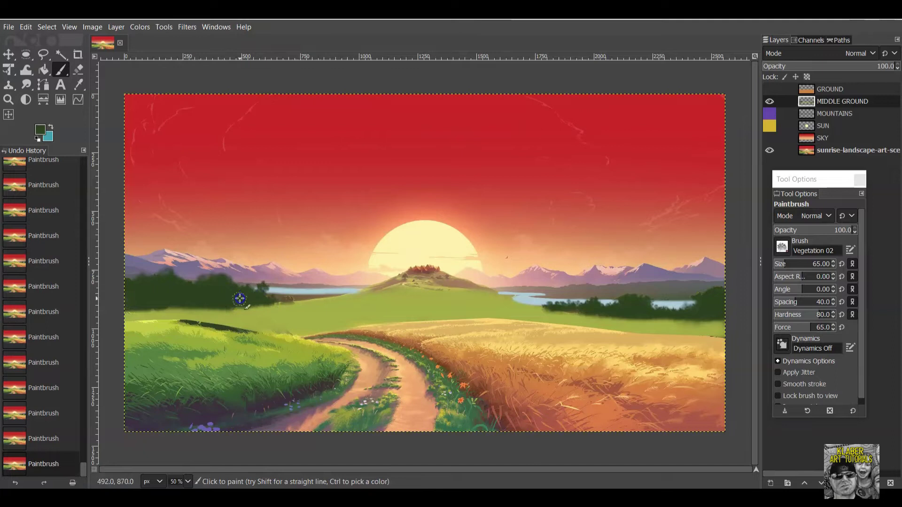
{"action": "left_click", "coordinate": [290, 298]}
{"action": "left_click_drag", "start_coordinate": [209, 304], "coordinate": [179, 307]}
{"action": "left_click", "coordinate": [157, 306]}
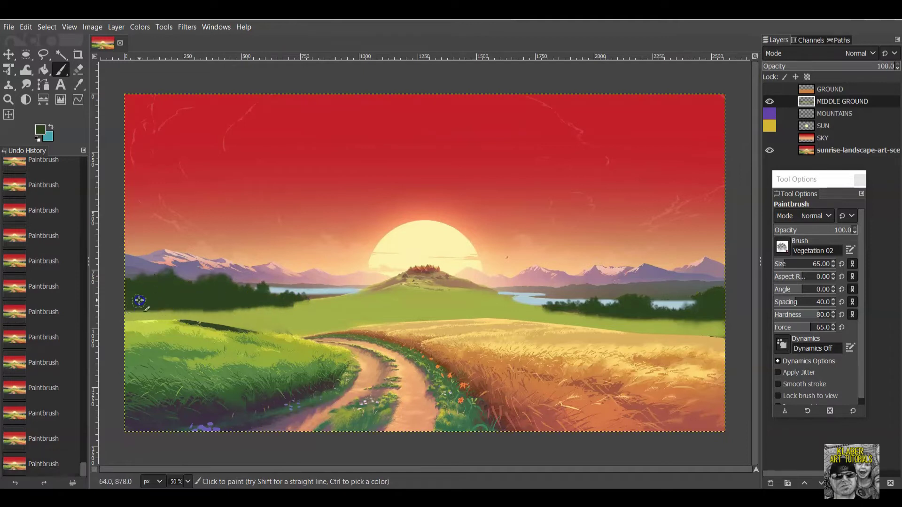
{"action": "left_click", "coordinate": [300, 301]}
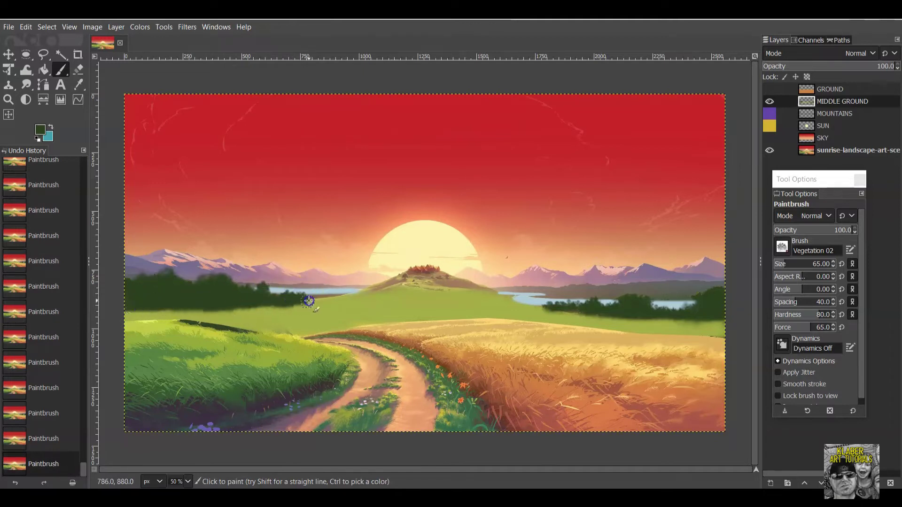
{"action": "left_click", "coordinate": [769, 150]}
Fill sky gaps in the left tree line with dark green vegetation dabs.
{"action": "left_click", "coordinate": [130, 306]}
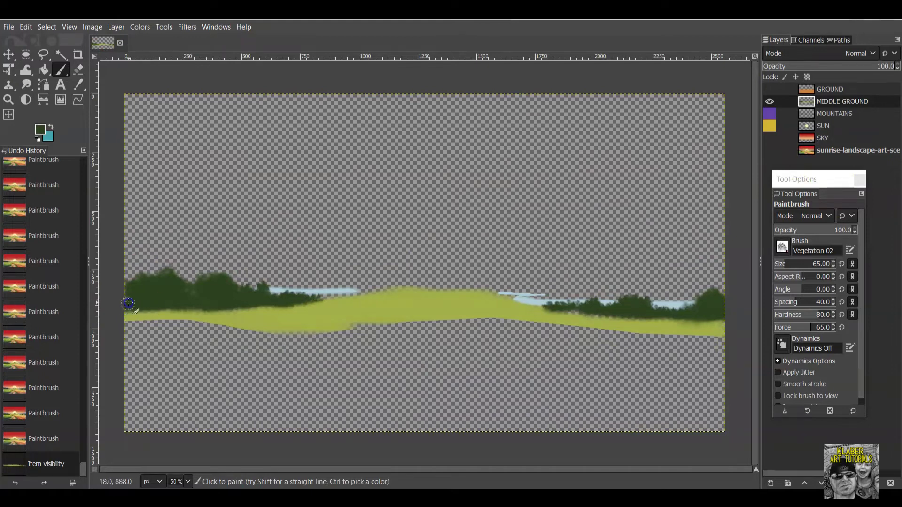
{"action": "left_click_drag", "start_coordinate": [211, 301], "coordinate": [214, 301]}
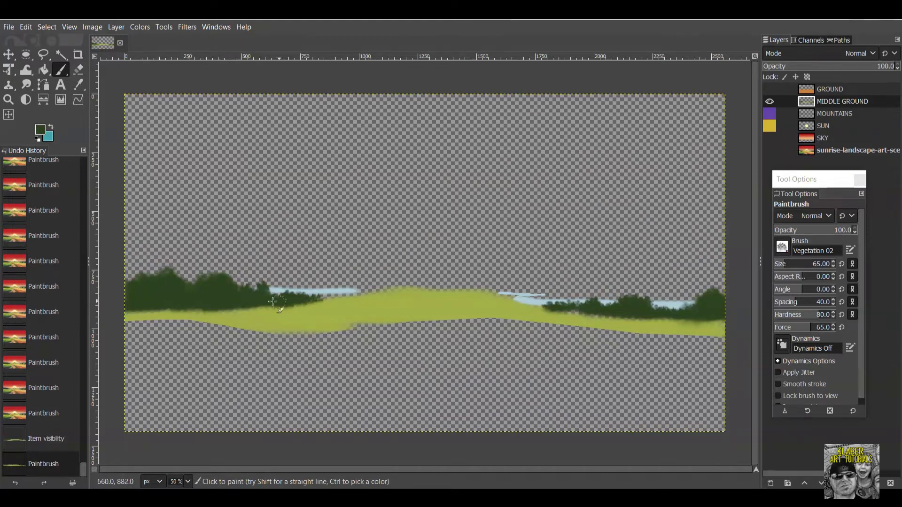
{"action": "left_click", "coordinate": [338, 297]}
{"action": "left_click", "coordinate": [348, 296]}
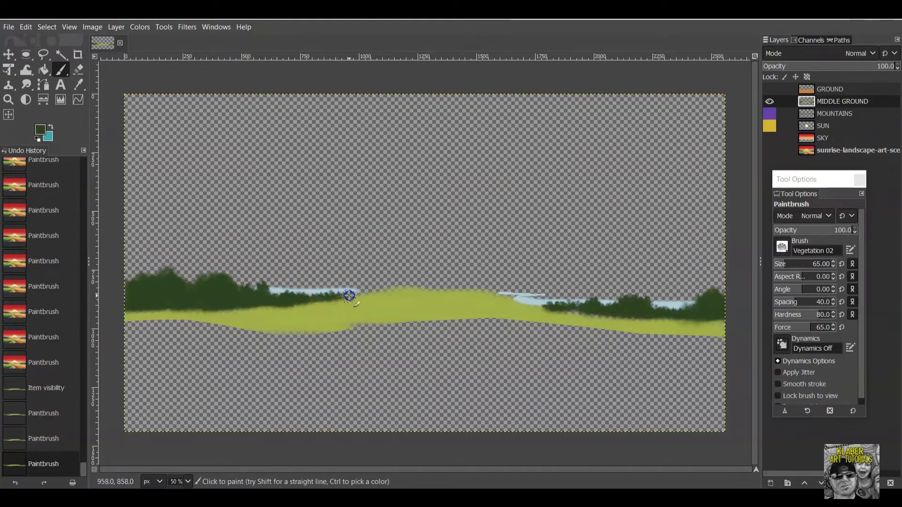
{"action": "left_click", "coordinate": [356, 296]}
{"action": "left_click", "coordinate": [343, 295]}
{"action": "left_click", "coordinate": [311, 295]}
Fill gaps in the right-hand trees and along the ground edge, then show the reference again.
{"action": "left_click", "coordinate": [290, 302]}
{"action": "left_click_drag", "start_coordinate": [596, 298], "coordinate": [540, 308]}
{"action": "left_click", "coordinate": [599, 311]}
{"action": "left_click_drag", "start_coordinate": [620, 316], "coordinate": [729, 316]}
{"action": "left_click", "coordinate": [645, 321]}
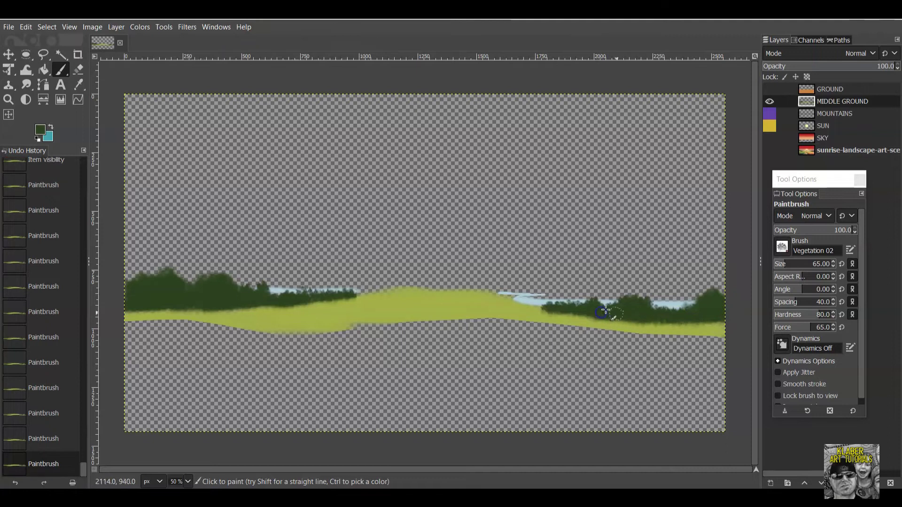
{"action": "left_click", "coordinate": [770, 150]}
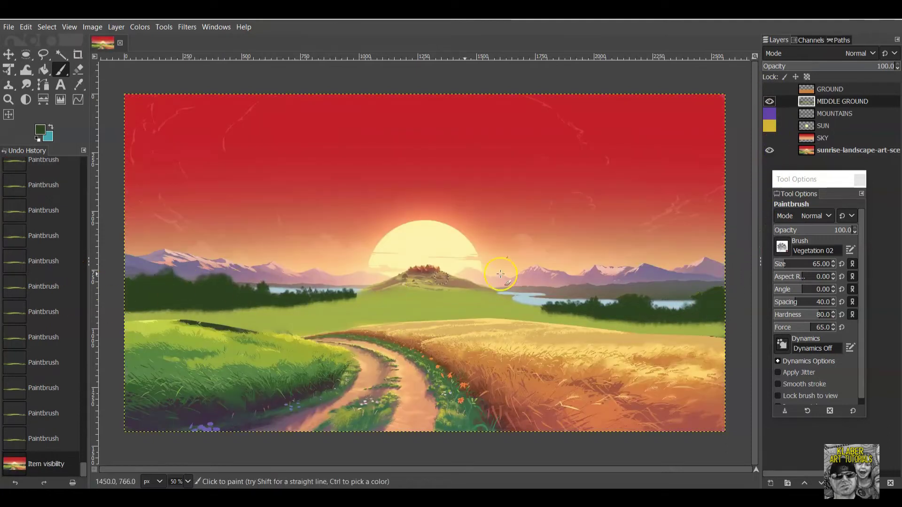
Sample golden olive 8f7732 from the reference trees and set the brush size to 21.
{"action": "left_click", "coordinate": [767, 103]}
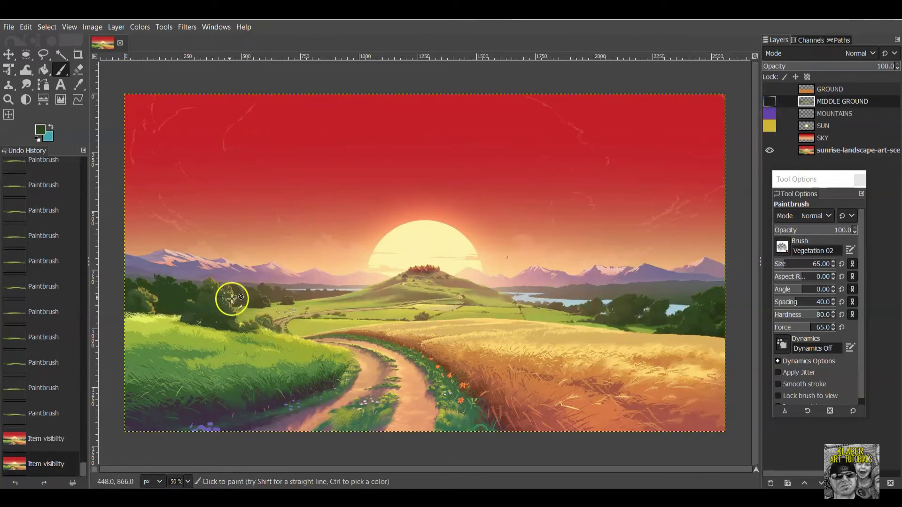
{"action": "left_click", "coordinate": [41, 130]}
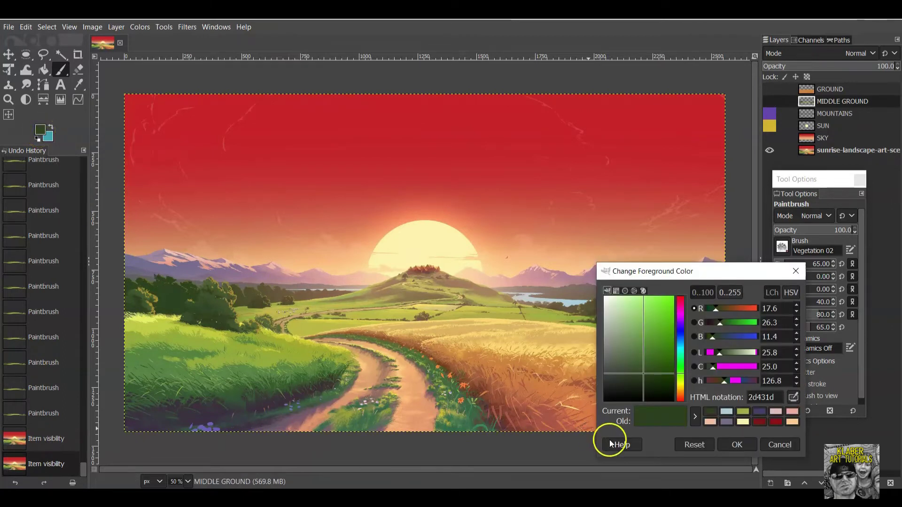
{"action": "left_click", "coordinate": [794, 398]}
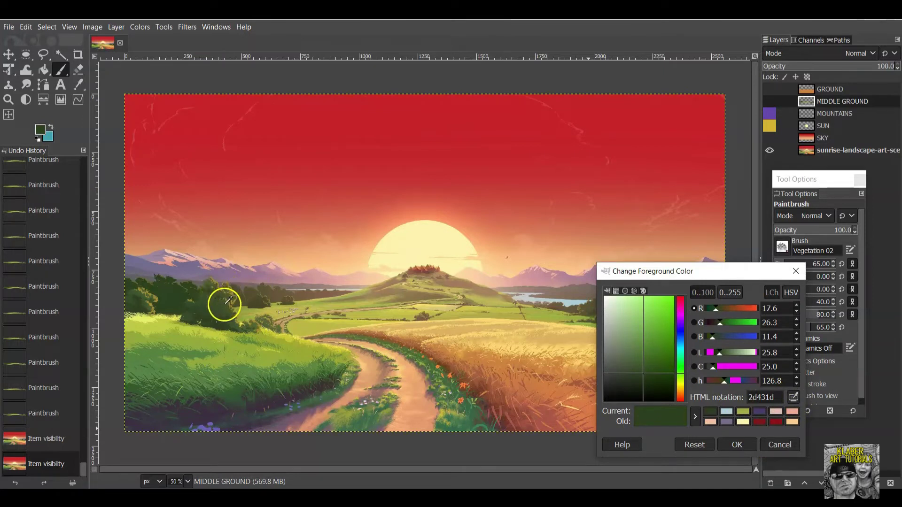
{"action": "left_click", "coordinate": [235, 288]}
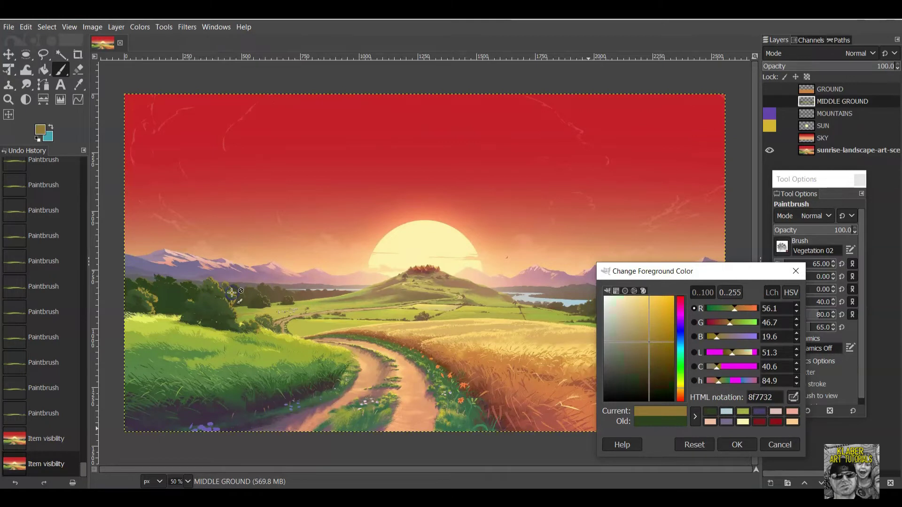
{"action": "left_click", "coordinate": [741, 444]}
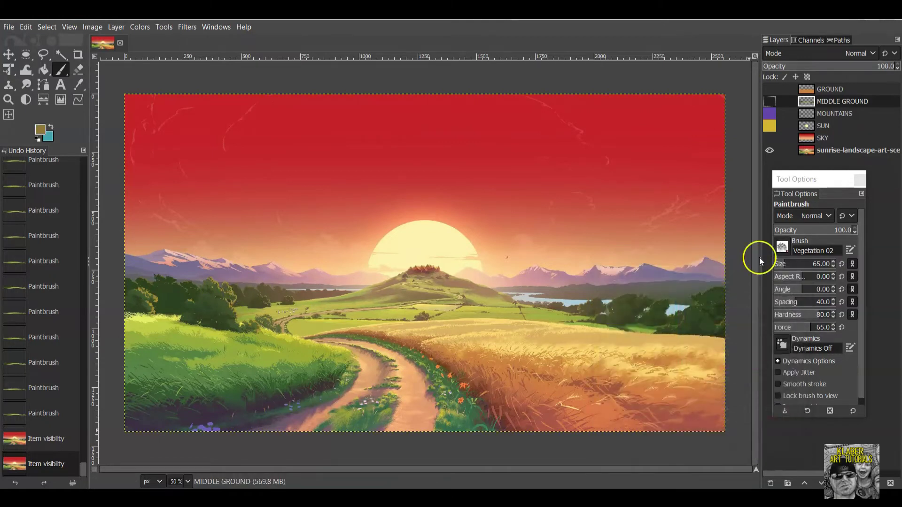
{"action": "left_click", "coordinate": [771, 101]}
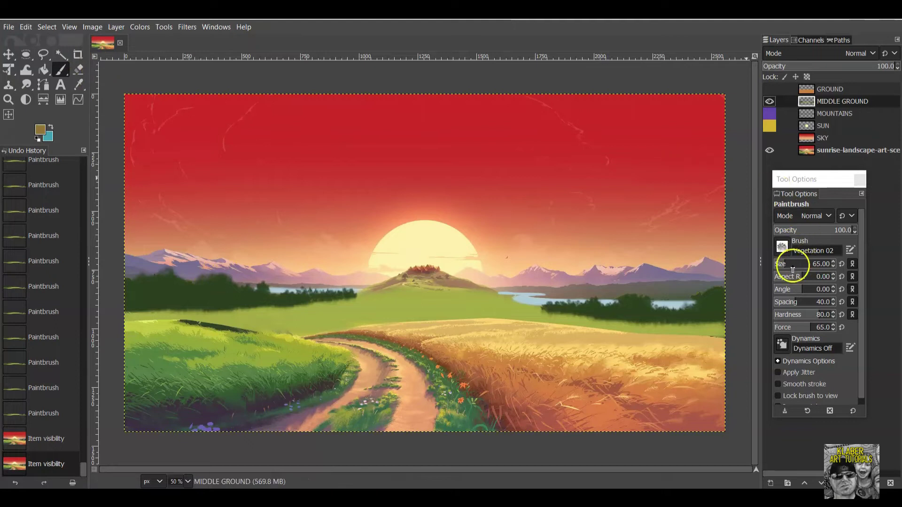
{"action": "left_click", "coordinate": [780, 264]}
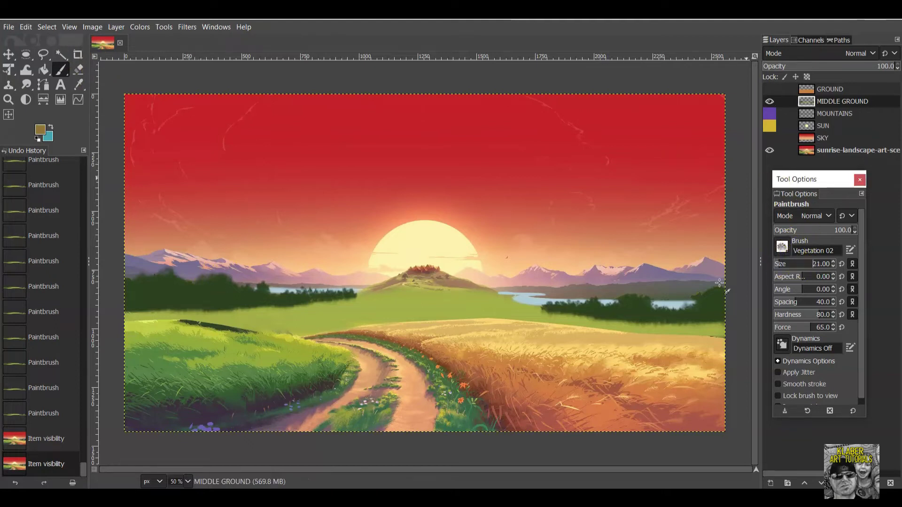
{"action": "left_click", "coordinate": [222, 281]}
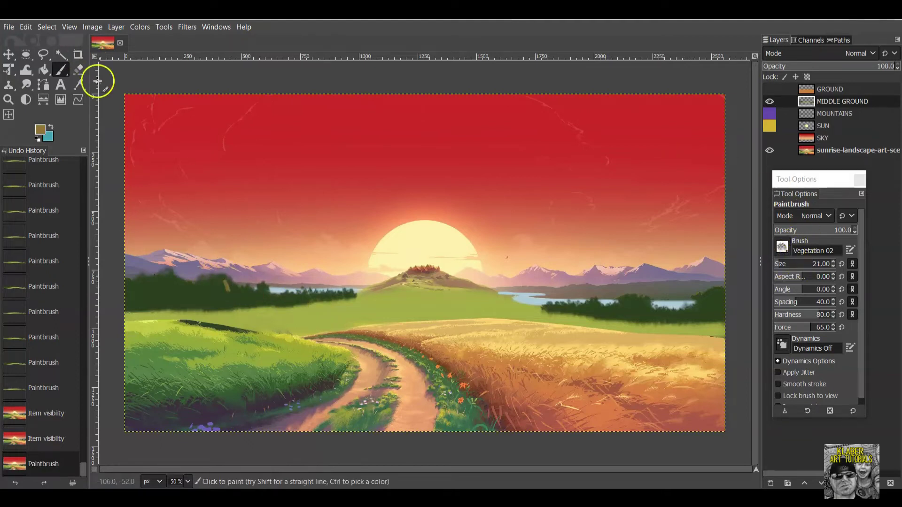
Undo two dabs, set Vegetation 02 to size 44, and dab yellow-green foliage along the left tree line.
{"action": "left_click", "coordinate": [26, 27]}
{"action": "left_click", "coordinate": [38, 41]}
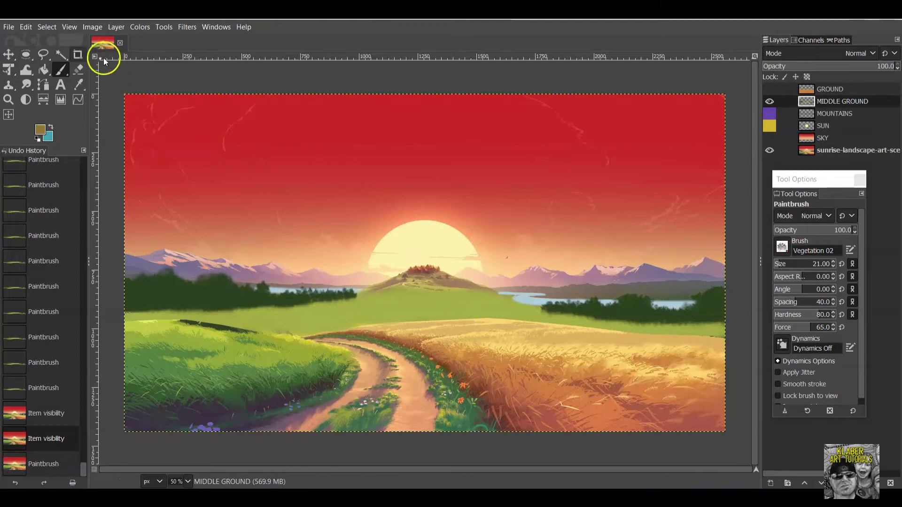
{"action": "left_click", "coordinate": [785, 263]}
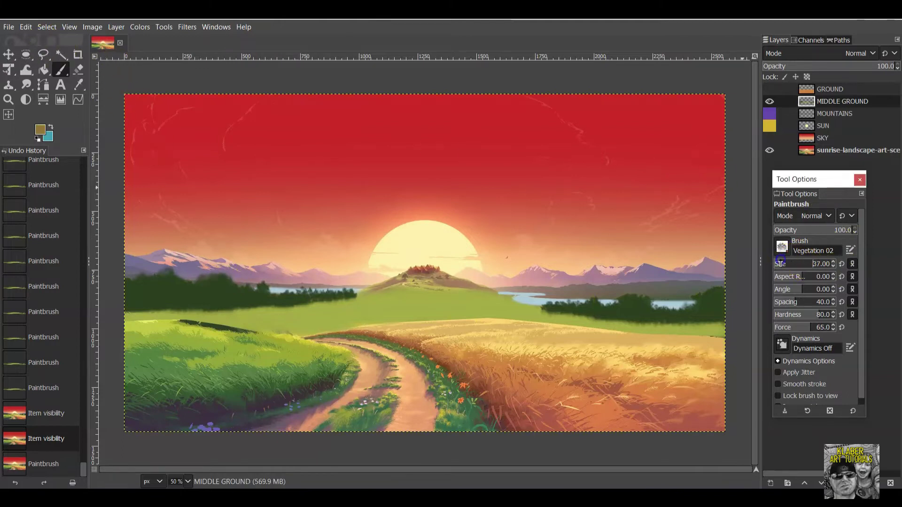
{"action": "left_click", "coordinate": [231, 282]}
{"action": "left_click", "coordinate": [240, 285]}
{"action": "left_click", "coordinate": [249, 288]}
{"action": "left_click", "coordinate": [261, 288]}
{"action": "left_click", "coordinate": [271, 288]}
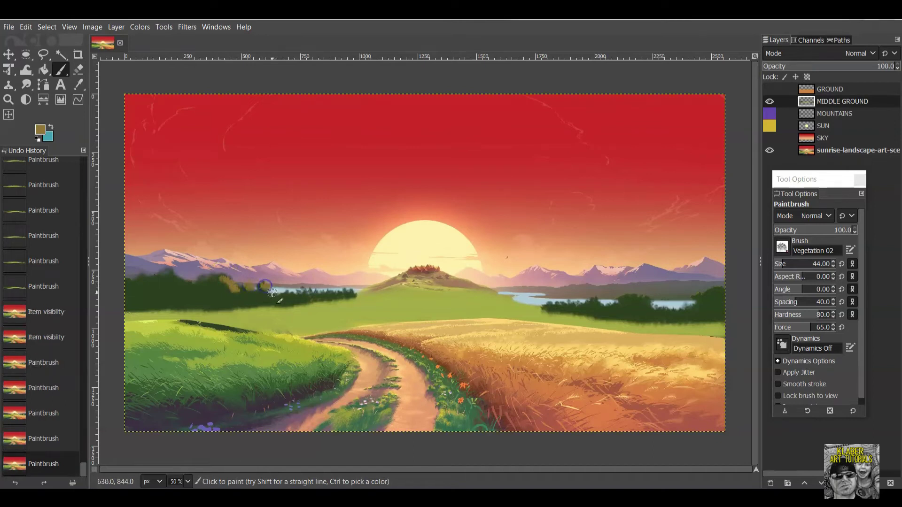
{"action": "left_click", "coordinate": [303, 290]}
Add more foliage dabs on the trees by the lake and the far-left trees.
{"action": "left_click", "coordinate": [345, 293]}
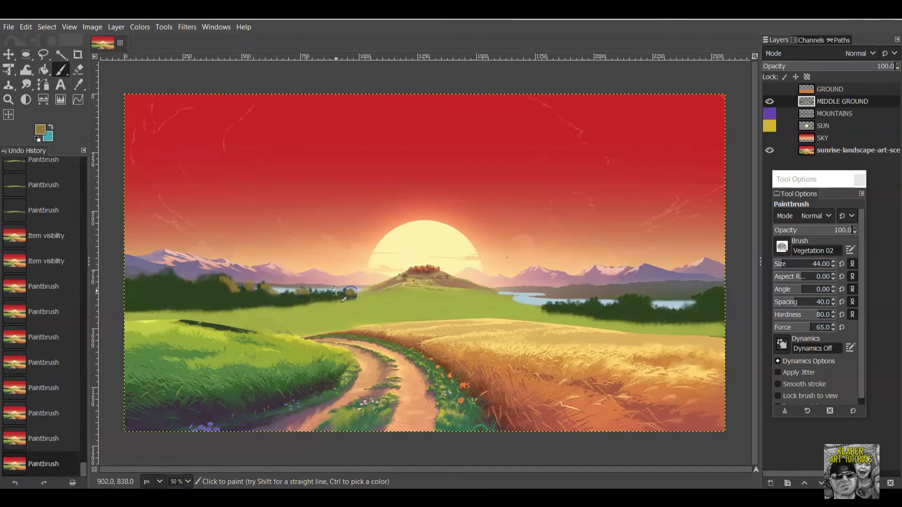
{"action": "left_click", "coordinate": [348, 294]}
{"action": "left_click", "coordinate": [175, 271]}
{"action": "left_click", "coordinate": [177, 280]}
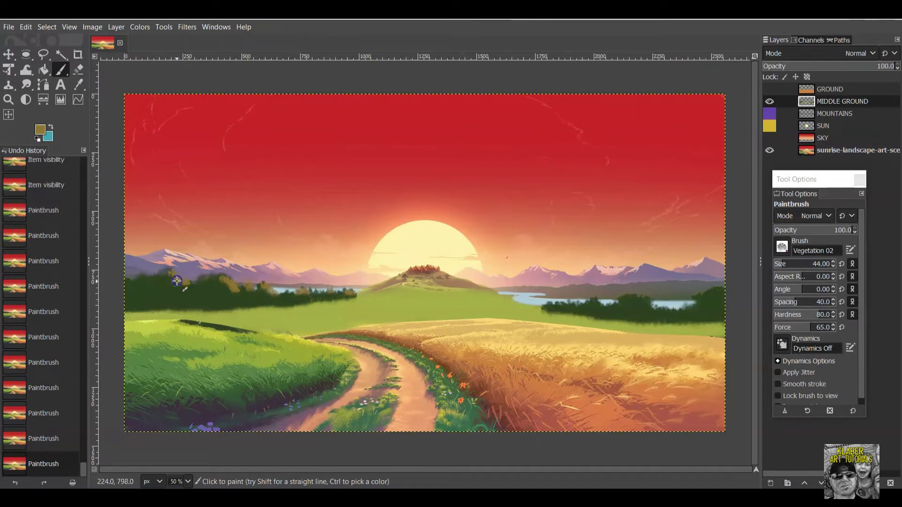
{"action": "left_click", "coordinate": [151, 279]}
{"action": "left_click", "coordinate": [151, 278]}
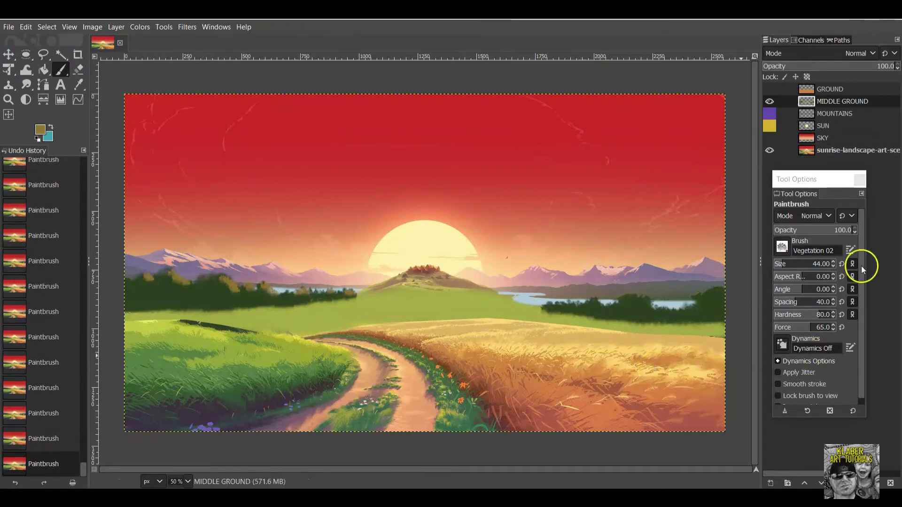
Toggle MIDDLE GROUND's visibility repeatedly to compare the foliage against the reference.
{"action": "left_click", "coordinate": [770, 101]}
{"action": "left_click", "coordinate": [770, 101]}
{"action": "left_click", "coordinate": [770, 101]}
{"action": "left_click", "coordinate": [771, 101]}
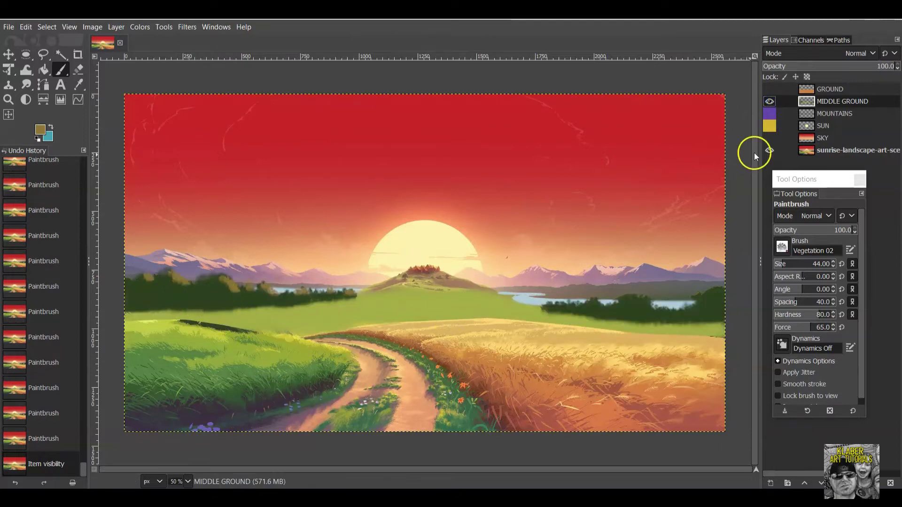
{"action": "left_click", "coordinate": [770, 102]}
{"action": "left_click", "coordinate": [770, 101]}
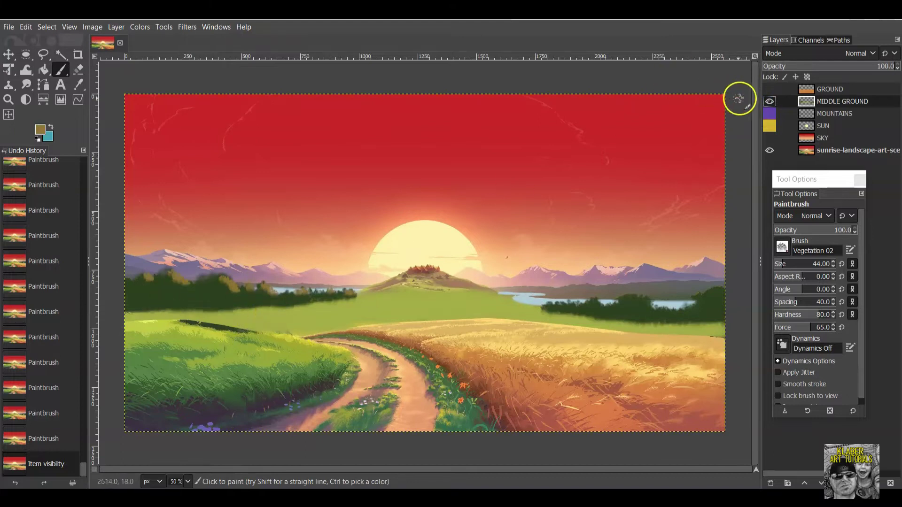
{"action": "left_click", "coordinate": [770, 102]}
{"action": "left_click", "coordinate": [770, 102]}
Reduce the brush to size 27 and paint olive foliage on the right-side trees, checking with a visibility toggle.
{"action": "left_click", "coordinate": [613, 308]}
{"action": "left_click_drag", "start_coordinate": [822, 264], "coordinate": [782, 263]}
{"action": "left_click_drag", "start_coordinate": [599, 340], "coordinate": [611, 306]}
{"action": "left_click", "coordinate": [604, 313]}
{"action": "left_click", "coordinate": [598, 318]}
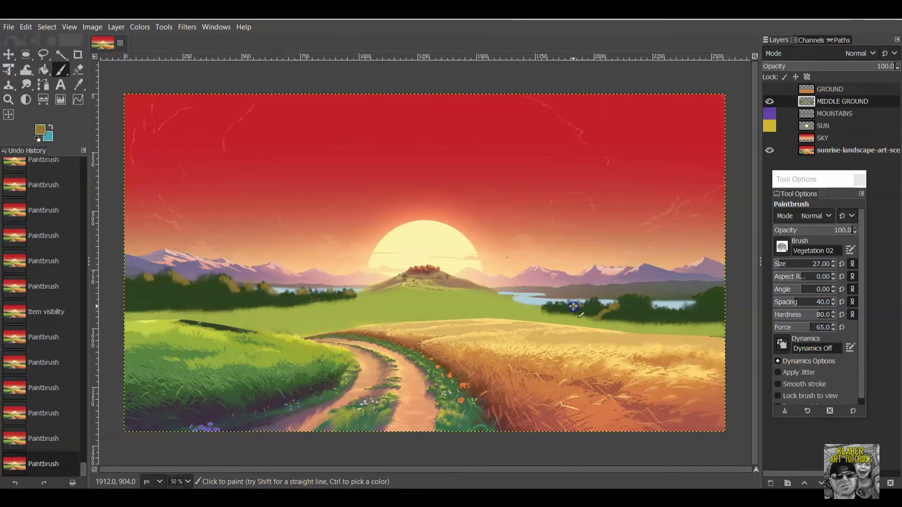
{"action": "left_click", "coordinate": [682, 311]}
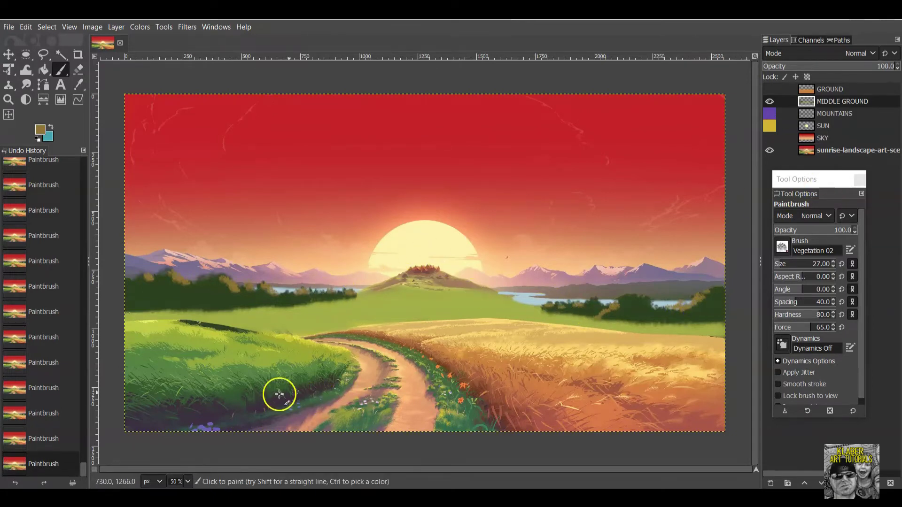
{"action": "left_click", "coordinate": [771, 101]}
{"action": "left_click", "coordinate": [771, 100]}
{"action": "left_click", "coordinate": [770, 101]}
{"action": "left_click", "coordinate": [770, 101]}
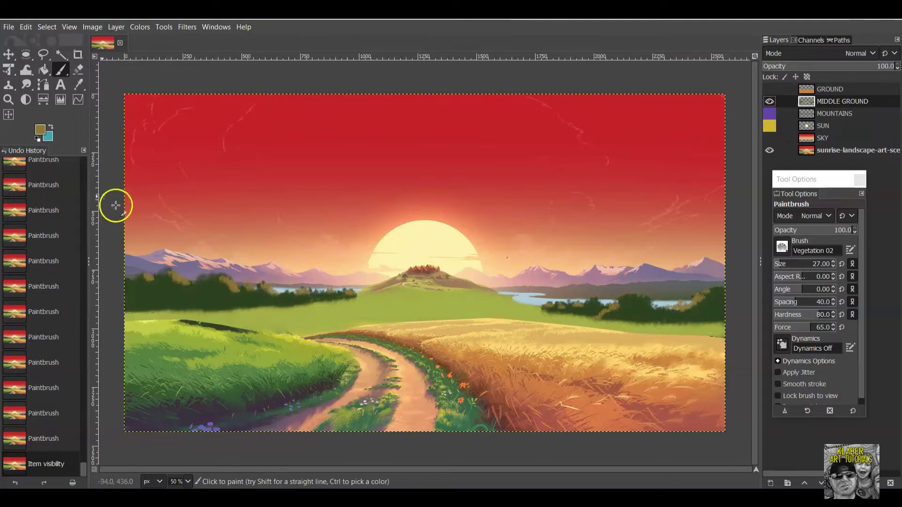
Set the foreground to a dark green picked from the painting, lightened slightly.
{"action": "left_click", "coordinate": [40, 130]}
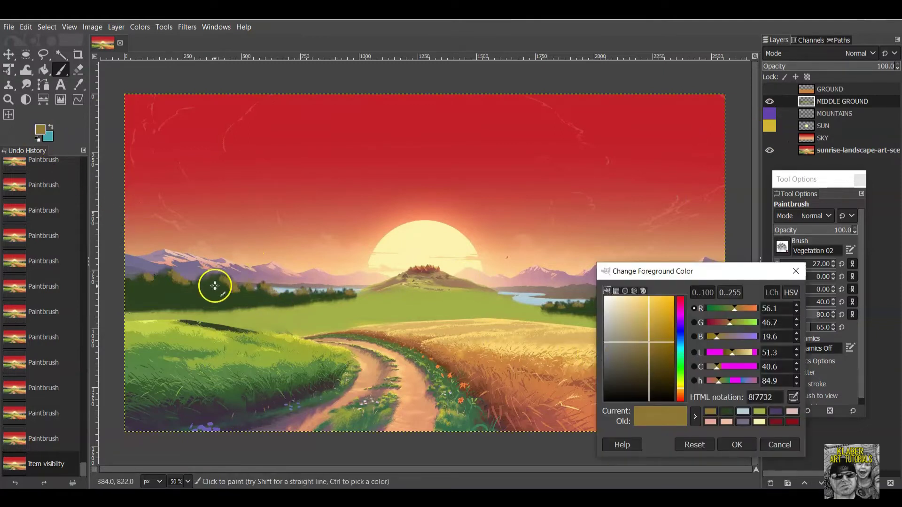
{"action": "left_click", "coordinate": [187, 301]}
{"action": "left_click", "coordinate": [655, 379]}
{"action": "left_click_drag", "start_coordinate": [655, 379], "coordinate": [653, 376]}
{"action": "left_click", "coordinate": [721, 442]}
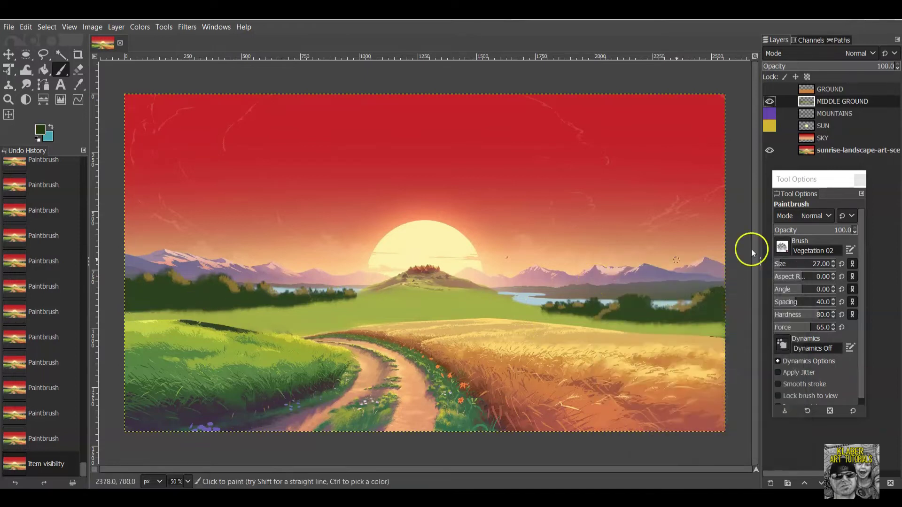
Toggle MIDDLE GROUND against the reference, leaving the layer visible.
{"action": "left_click", "coordinate": [771, 101]}
{"action": "left_click", "coordinate": [770, 101]}
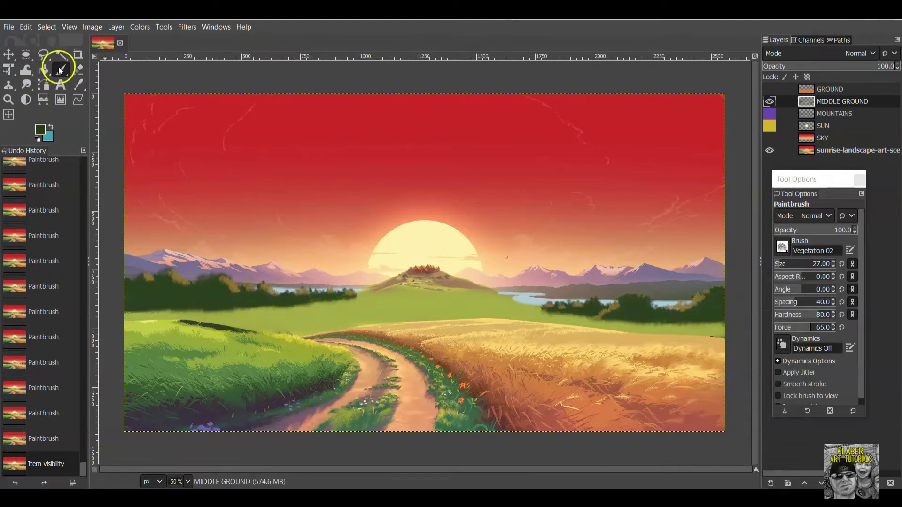
{"action": "left_click", "coordinate": [841, 149]}
{"action": "left_click", "coordinate": [770, 102]}
{"action": "left_click", "coordinate": [769, 102]}
{"action": "left_click", "coordinate": [769, 102]}
{"action": "left_click", "coordinate": [770, 101]}
{"action": "left_click", "coordinate": [769, 101]}
{"action": "left_click", "coordinate": [769, 101]}
{"action": "left_click", "coordinate": [769, 102]}
{"action": "left_click", "coordinate": [769, 102]}
Paint a wide dark green tree clump on the left hillside with the size-140 brush.
{"action": "mouse_move", "coordinate": [235, 320]}
{"action": "left_mouse_down"}
{"action": "mouse_move", "coordinate": [197, 329]}
{"action": "mouse_move", "coordinate": [186, 320]}
{"action": "mouse_move", "coordinate": [221, 324]}
{"action": "mouse_move", "coordinate": [220, 312]}
{"action": "mouse_move", "coordinate": [237, 329]}
{"action": "mouse_move", "coordinate": [221, 329]}
{"action": "left_mouse_up"}
{"action": "left_click", "coordinate": [207, 319]}
{"action": "left_click", "coordinate": [220, 312]}
{"action": "left_click_drag", "start_coordinate": [216, 324], "coordinate": [181, 321]}
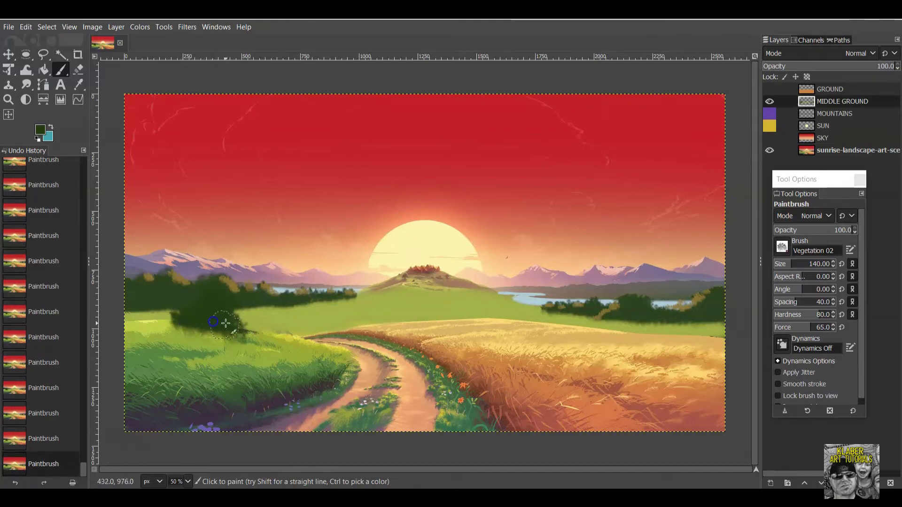
{"action": "left_click_drag", "start_coordinate": [244, 328], "coordinate": [234, 316]}
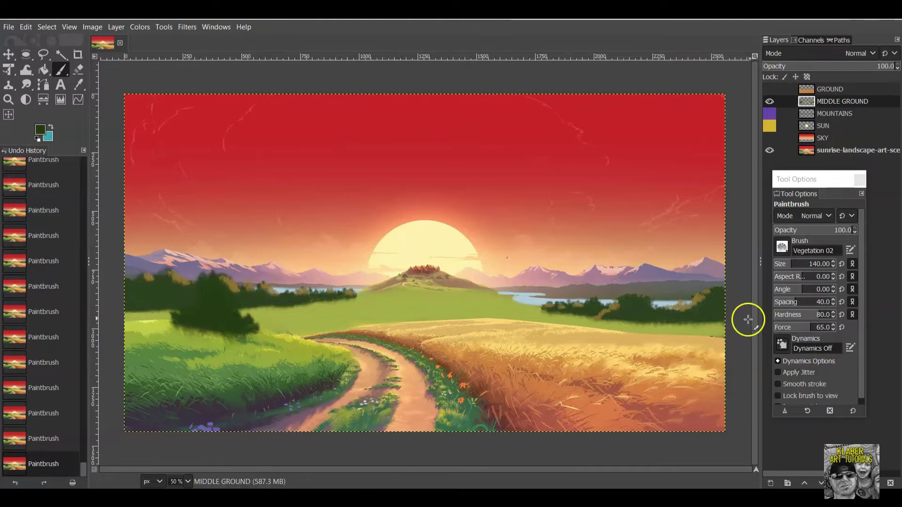
Hide and show the reference and MIDDLE GROUND layers to compare the new tree.
{"action": "left_click", "coordinate": [769, 151]}
{"action": "left_click", "coordinate": [769, 151]}
{"action": "left_click", "coordinate": [770, 101]}
{"action": "left_click", "coordinate": [770, 102]}
{"action": "left_click", "coordinate": [770, 102]}
{"action": "left_click", "coordinate": [769, 102]}
{"action": "left_click", "coordinate": [770, 101]}
{"action": "left_click", "coordinate": [769, 102]}
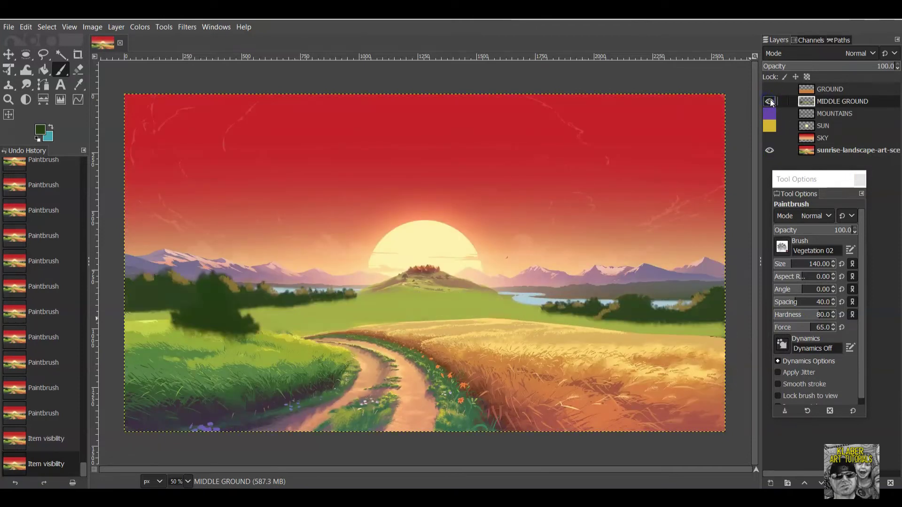
Sample a green from the reference trees as the foreground colour, then show MIDDLE GROUND again.
{"action": "left_click", "coordinate": [770, 101]}
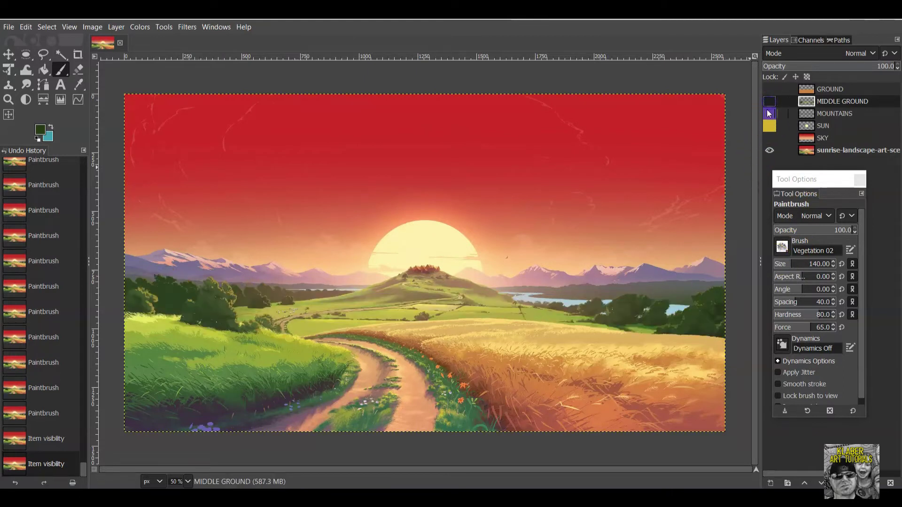
{"action": "left_click", "coordinate": [43, 131]}
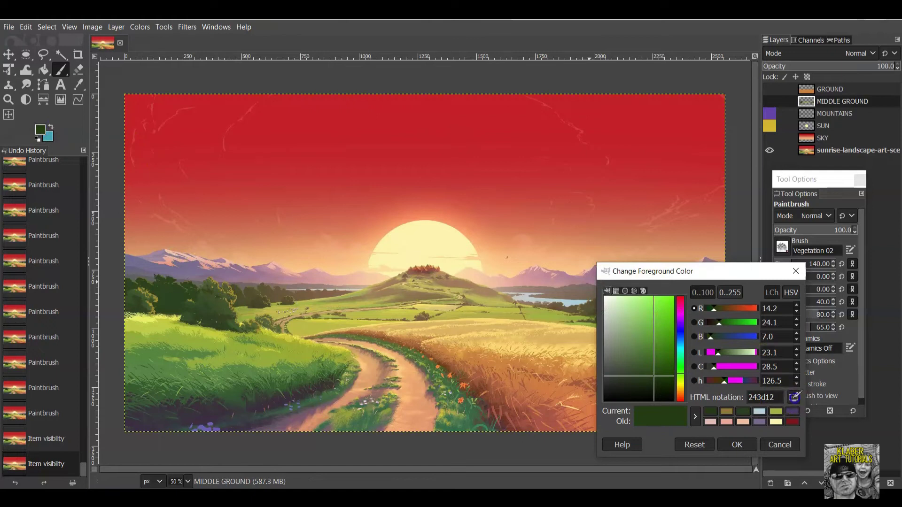
{"action": "left_click", "coordinate": [224, 308]}
{"action": "left_click", "coordinate": [737, 437]}
{"action": "left_click", "coordinate": [771, 102]}
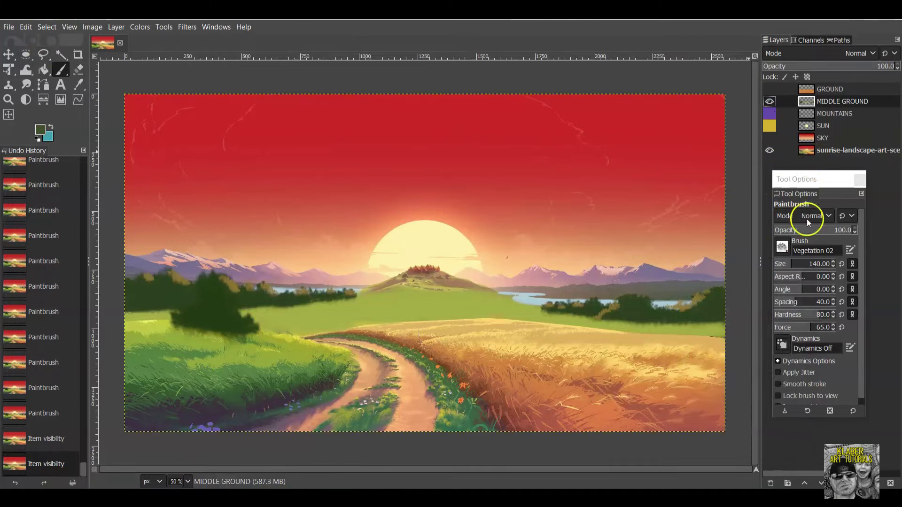
Set the brush to size 60 and dab foliage over the dark tree mass, covering its lighter patch.
{"action": "left_click", "coordinate": [791, 260]}
{"action": "left_click_drag", "start_coordinate": [786, 264], "coordinate": [784, 264]}
{"action": "left_click_drag", "start_coordinate": [212, 298], "coordinate": [210, 297]}
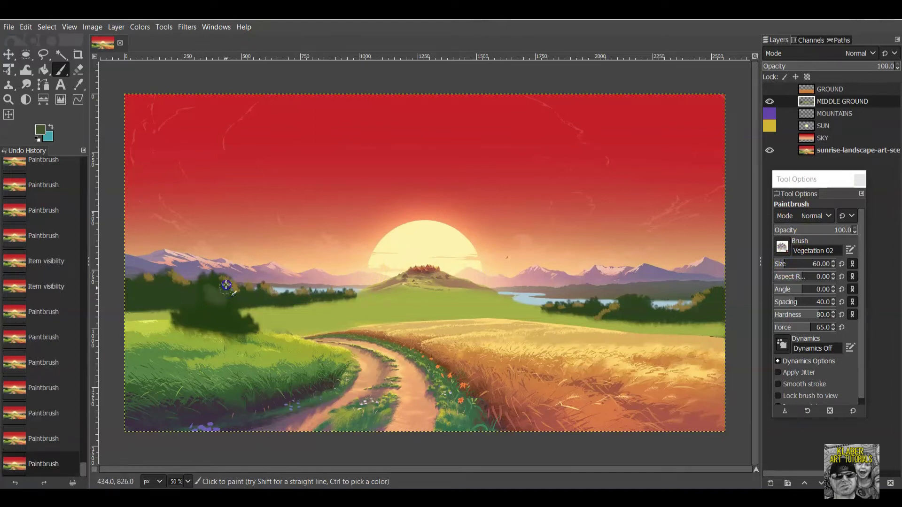
{"action": "left_click", "coordinate": [224, 307]}
{"action": "left_click", "coordinate": [196, 320]}
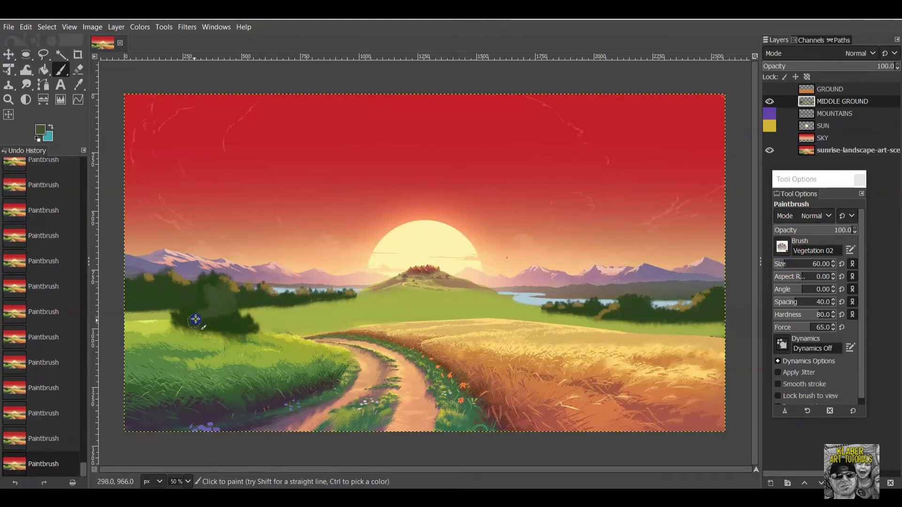
{"action": "left_click", "coordinate": [210, 324]}
{"action": "left_click", "coordinate": [212, 308]}
Change the foreground to a warmer olive-brown 887230 sampled from the canvas.
{"action": "left_click", "coordinate": [38, 134]}
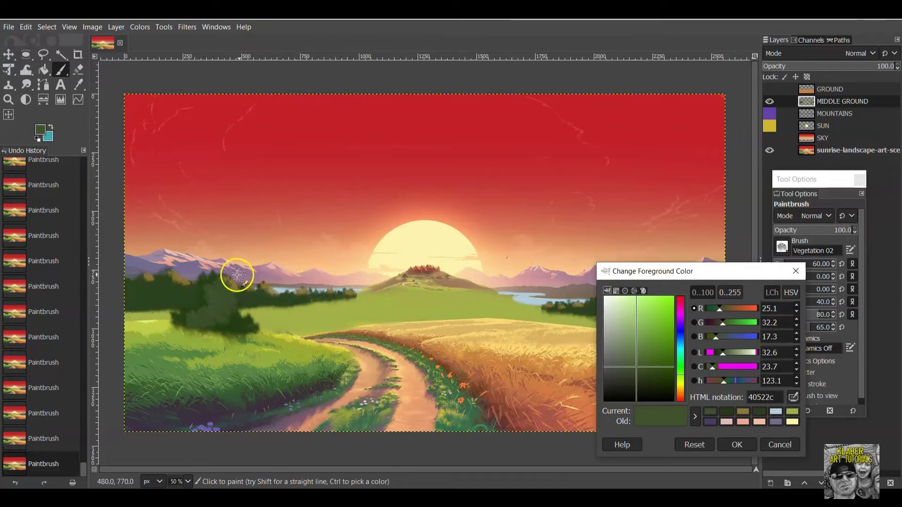
{"action": "left_click", "coordinate": [792, 412]}
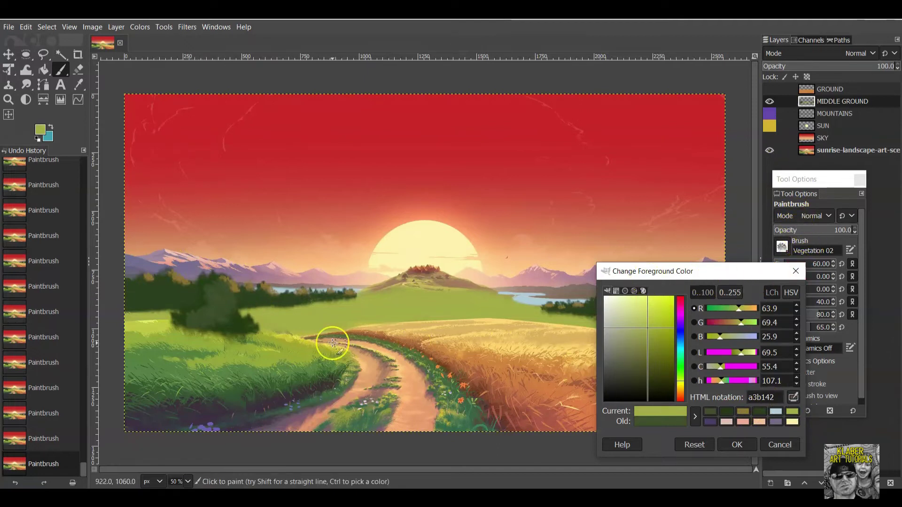
{"action": "left_click", "coordinate": [792, 400]}
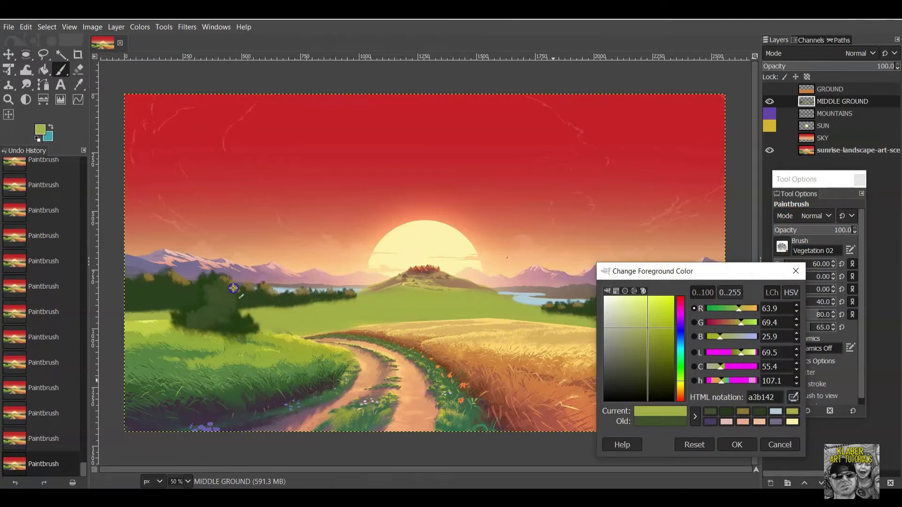
{"action": "left_click", "coordinate": [237, 284]}
{"action": "left_click_drag", "start_coordinate": [643, 335], "coordinate": [656, 334]}
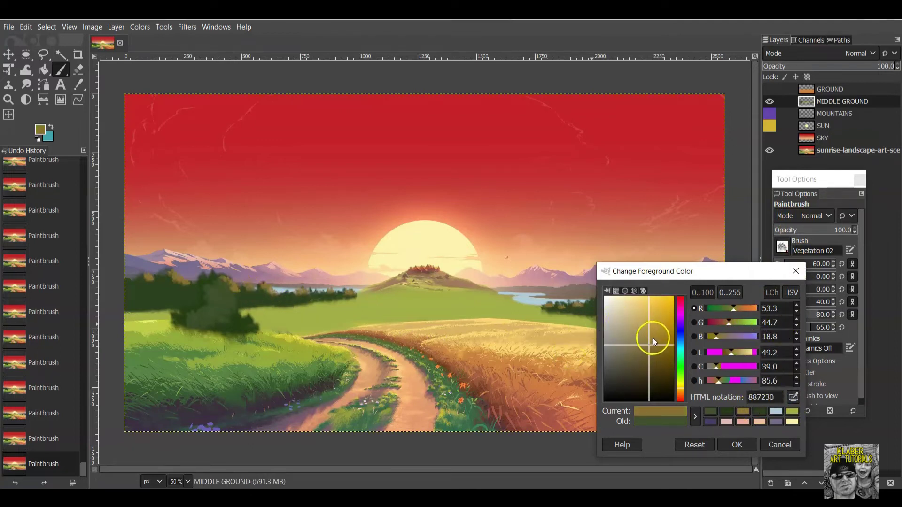
{"action": "left_click", "coordinate": [739, 445]}
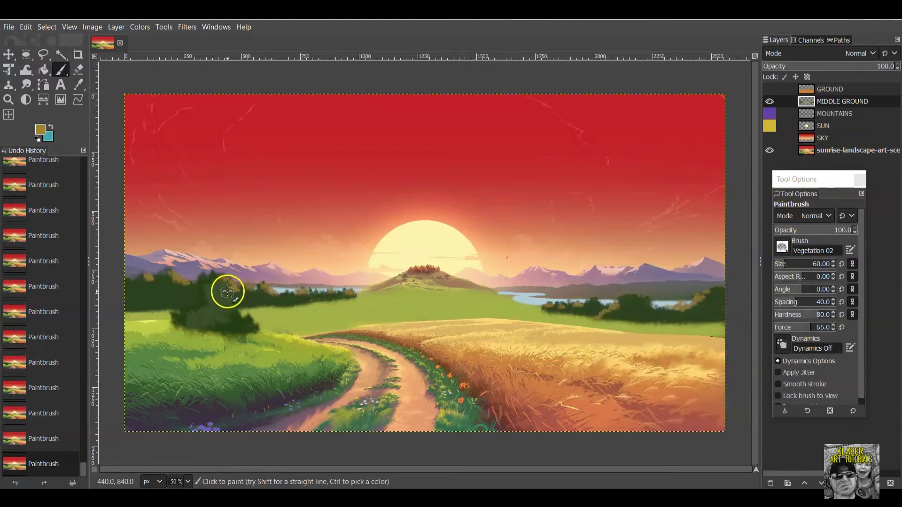
Undo two strokes, shrink the brush, and try a stroke on the tree mass.
{"action": "left_click", "coordinate": [26, 27]}
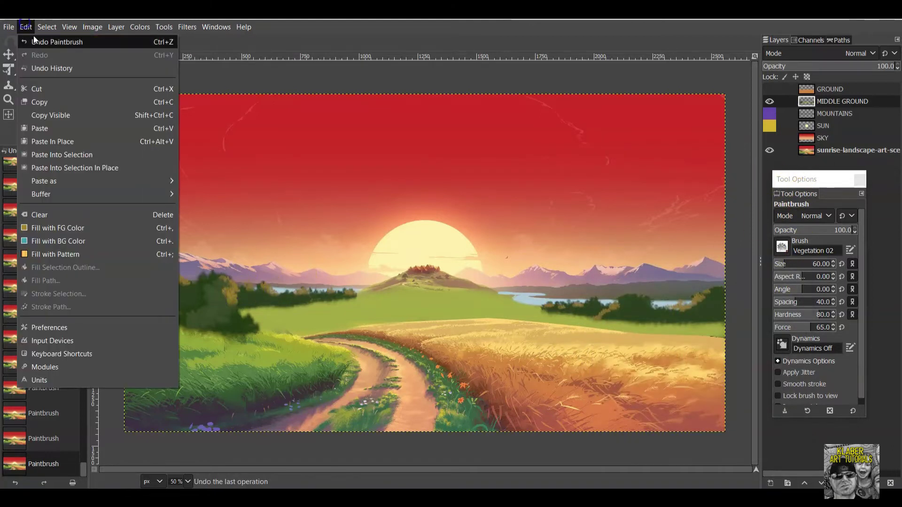
{"action": "left_click", "coordinate": [33, 36]}
{"action": "left_click", "coordinate": [785, 266]}
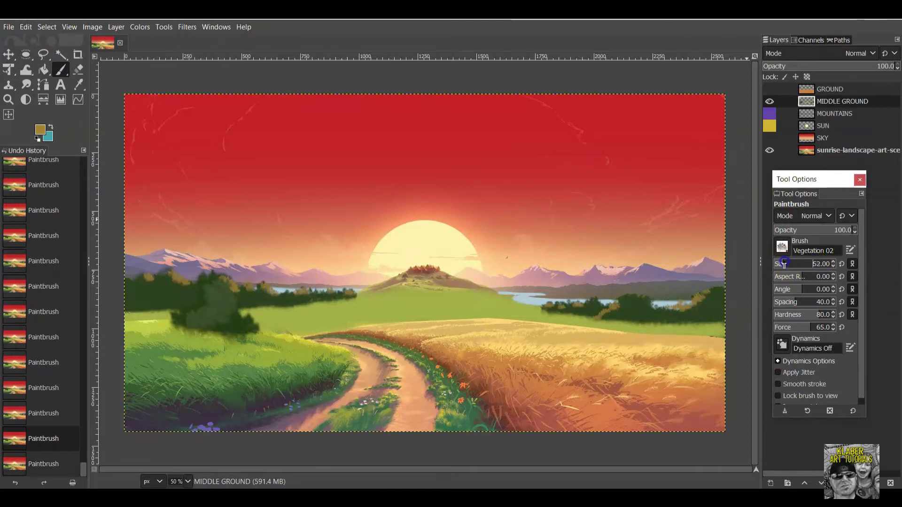
{"action": "left_click", "coordinate": [224, 293]}
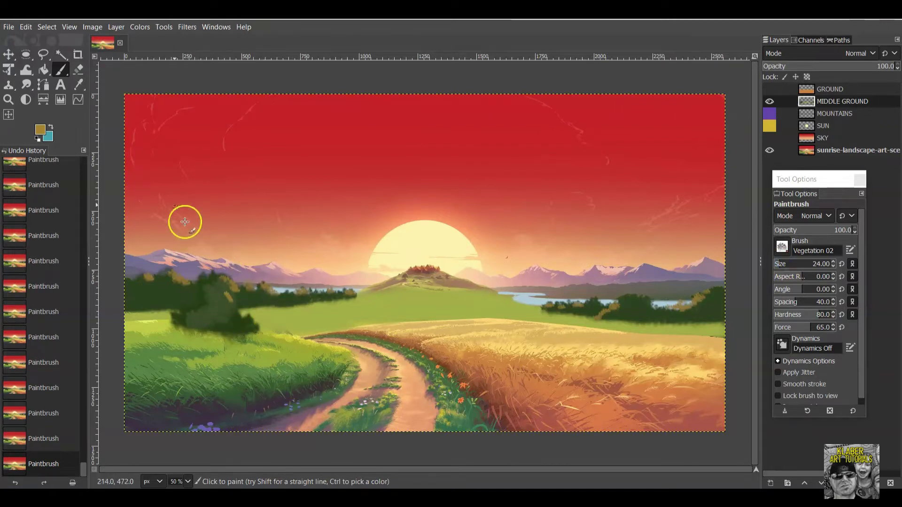
Undo that stroke, lower opacity to 53.9, and dab soft vegetation onto the left trees.
{"action": "left_click", "coordinate": [27, 27]}
{"action": "left_click", "coordinate": [34, 40]}
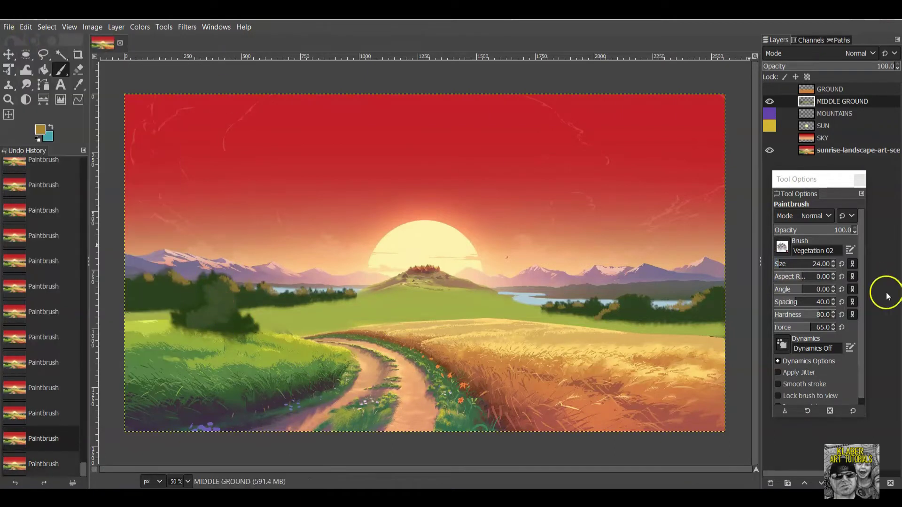
{"action": "left_click_drag", "start_coordinate": [850, 229], "coordinate": [815, 230]}
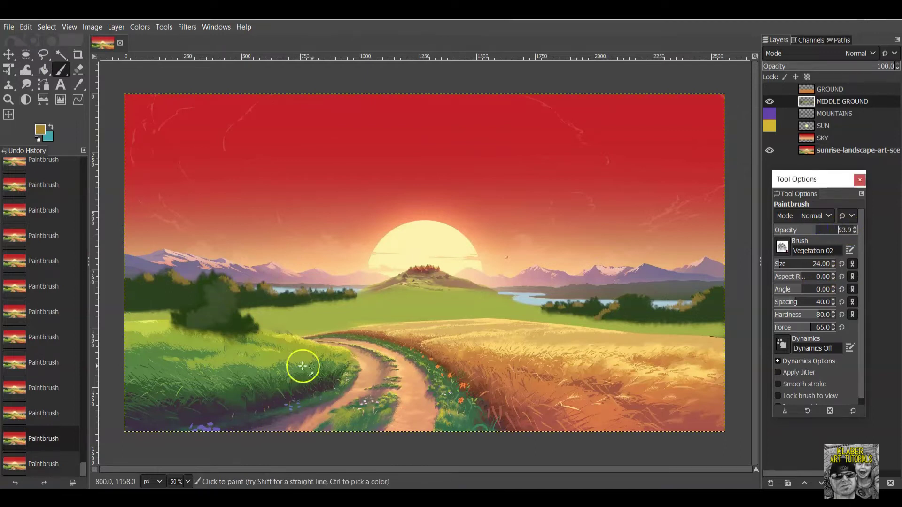
{"action": "left_click", "coordinate": [224, 285]}
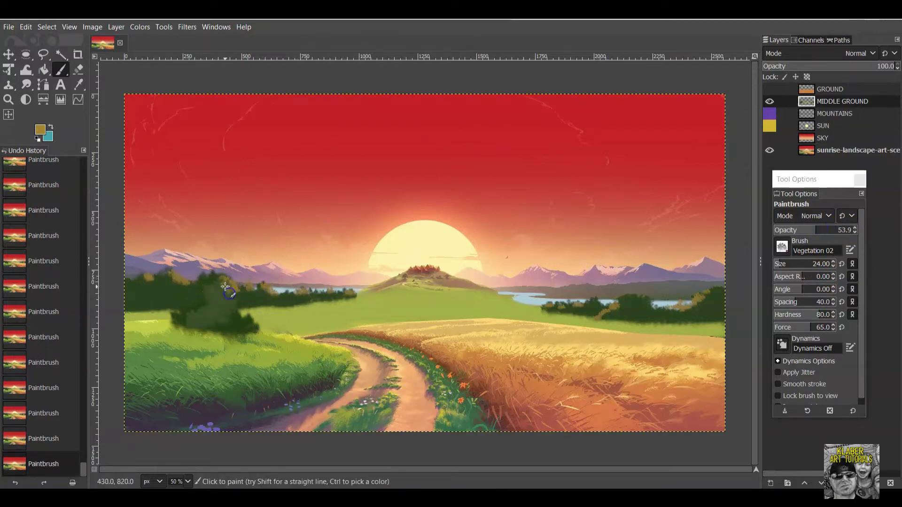
{"action": "left_click", "coordinate": [245, 316]}
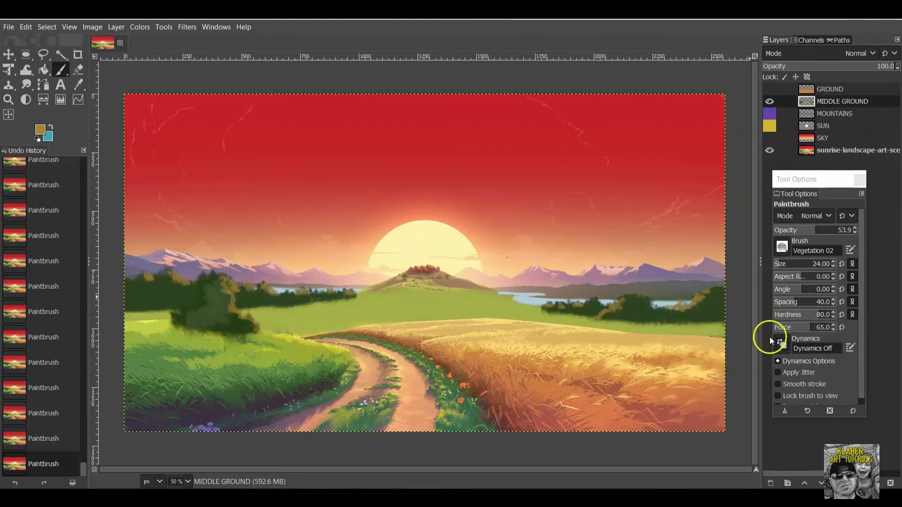
Sample the trees' dark green as the foreground colour and darken it further.
{"action": "left_click", "coordinate": [42, 130]}
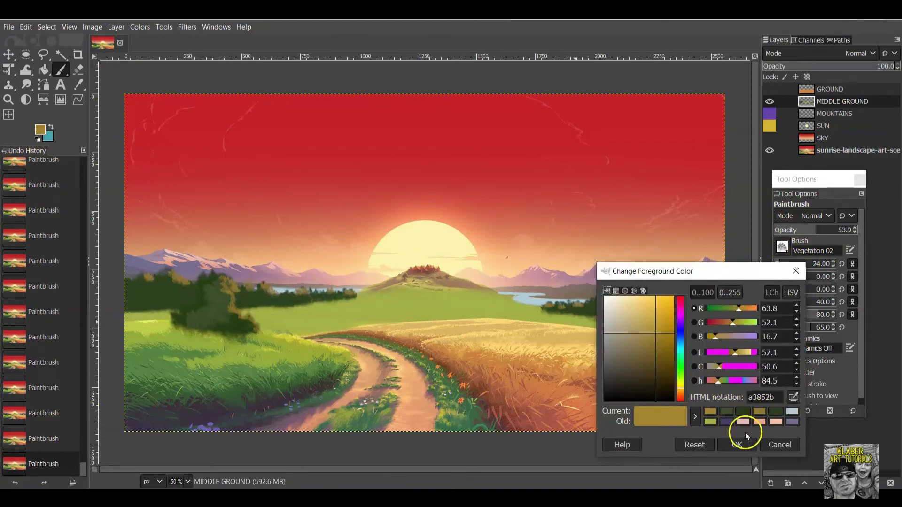
{"action": "left_click", "coordinate": [795, 398]}
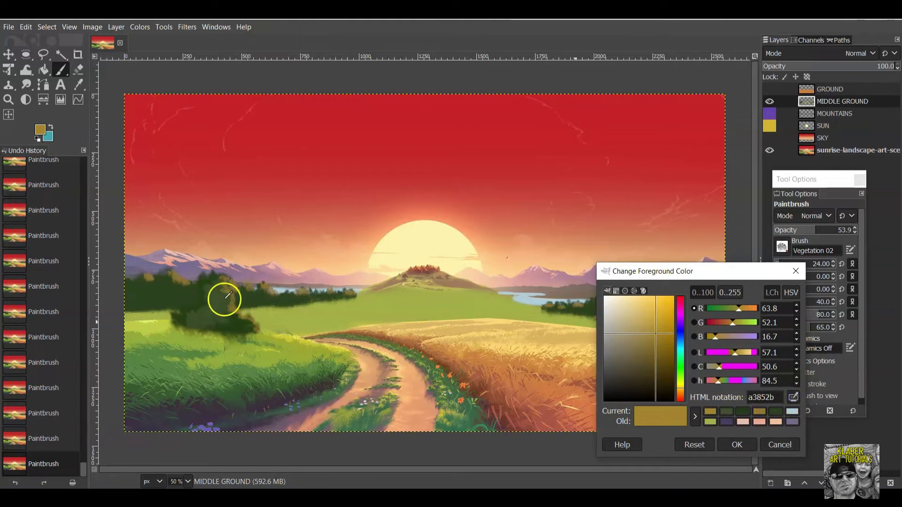
{"action": "left_click", "coordinate": [172, 298]}
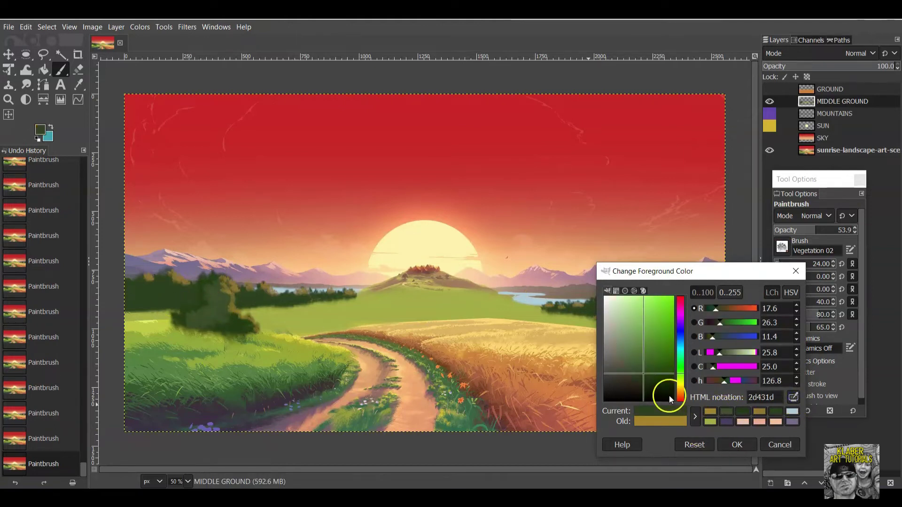
{"action": "left_click_drag", "start_coordinate": [650, 382], "coordinate": [653, 391]}
{"action": "left_click", "coordinate": [733, 441]}
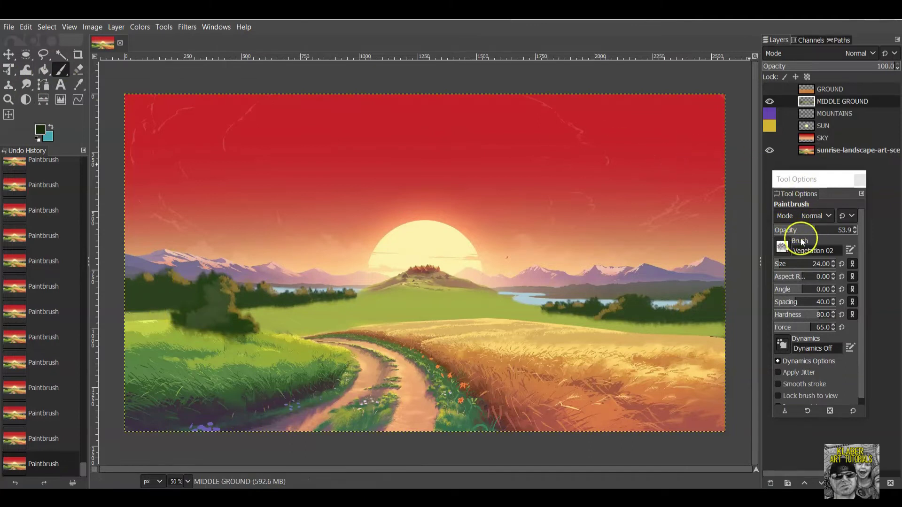
Dab six larger size-40 foliage spots across the left tree cluster.
{"action": "left_click", "coordinate": [209, 328]}
{"action": "left_click", "coordinate": [192, 325]}
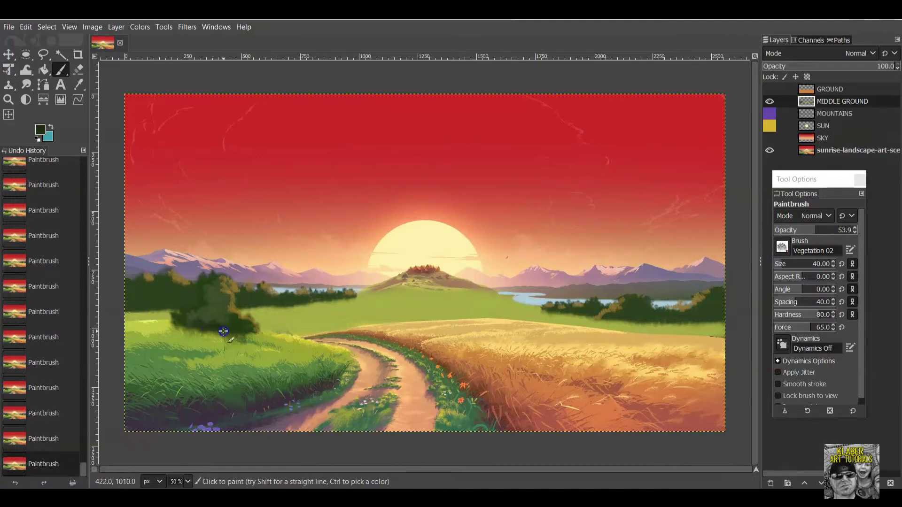
{"action": "left_click", "coordinate": [228, 322]}
{"action": "left_click", "coordinate": [155, 304]}
{"action": "left_click", "coordinate": [136, 304]}
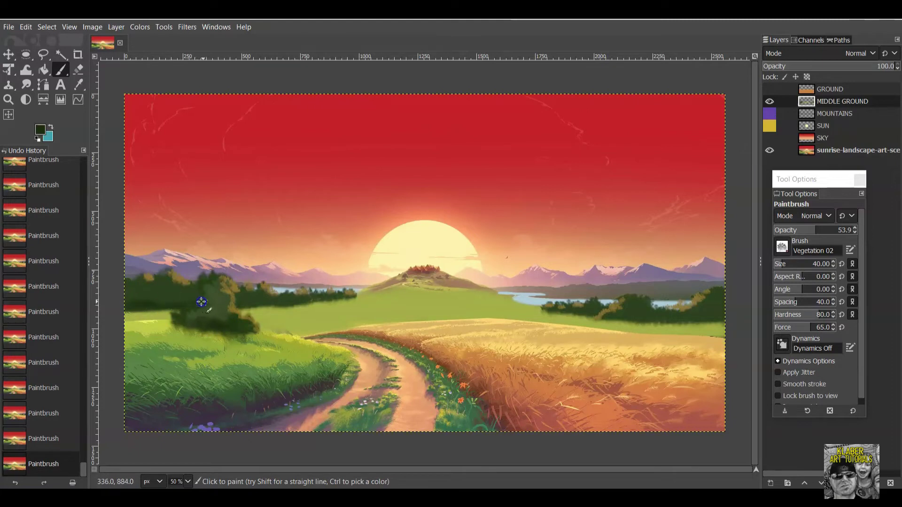
{"action": "left_click", "coordinate": [236, 303]}
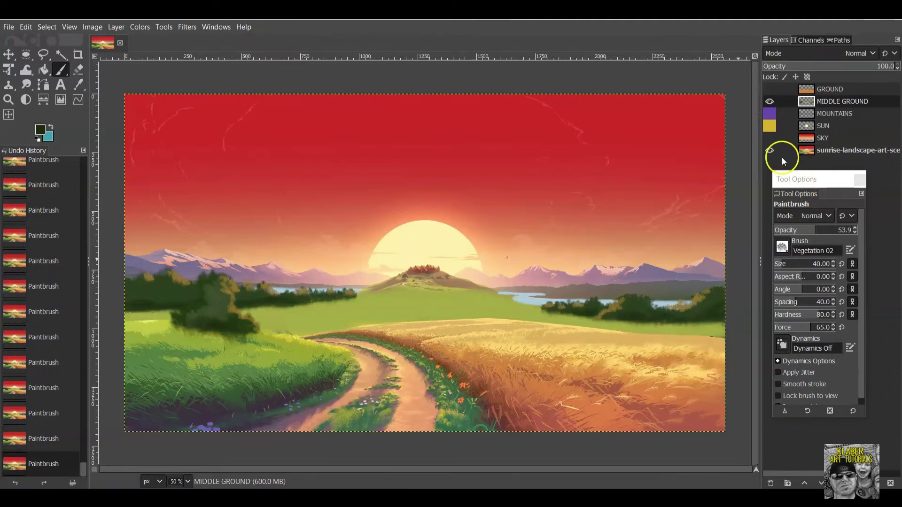
Toggle the reference picture off and on twice, hide MIDDLE GROUND, and open the foreground colour dialog.
{"action": "left_click", "coordinate": [768, 151]}
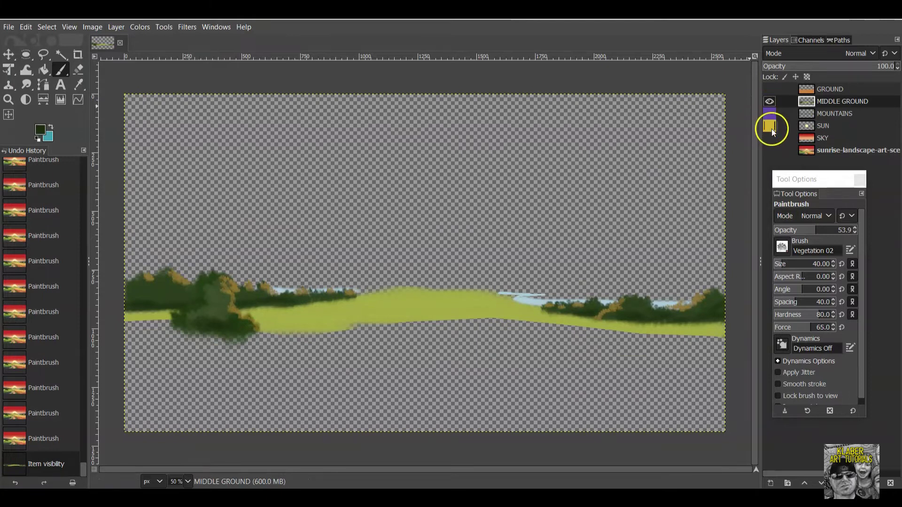
{"action": "left_click", "coordinate": [770, 151]}
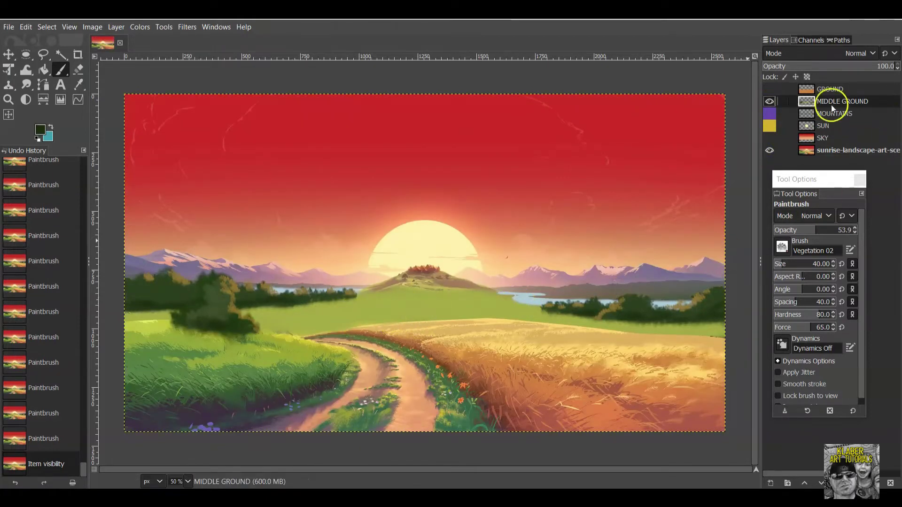
{"action": "left_click", "coordinate": [769, 151]}
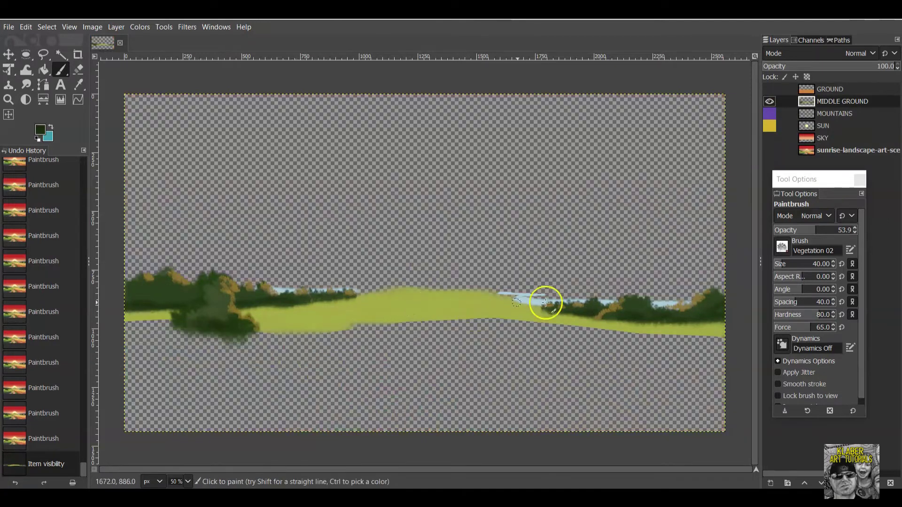
{"action": "left_click", "coordinate": [770, 150]}
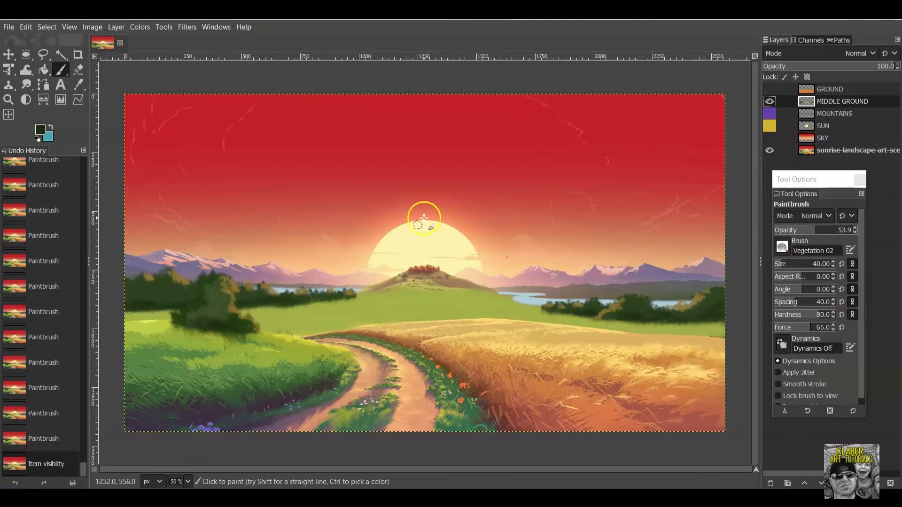
{"action": "left_click", "coordinate": [770, 102]}
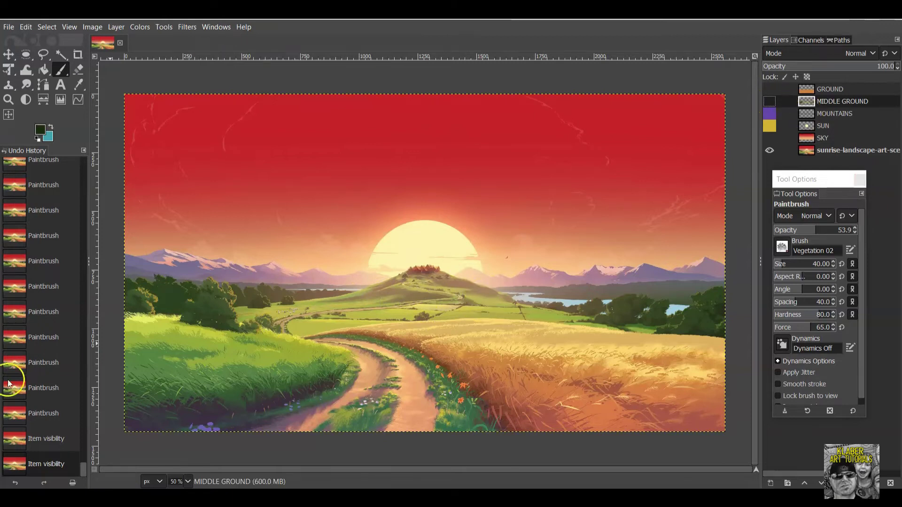
{"action": "left_click", "coordinate": [45, 127]}
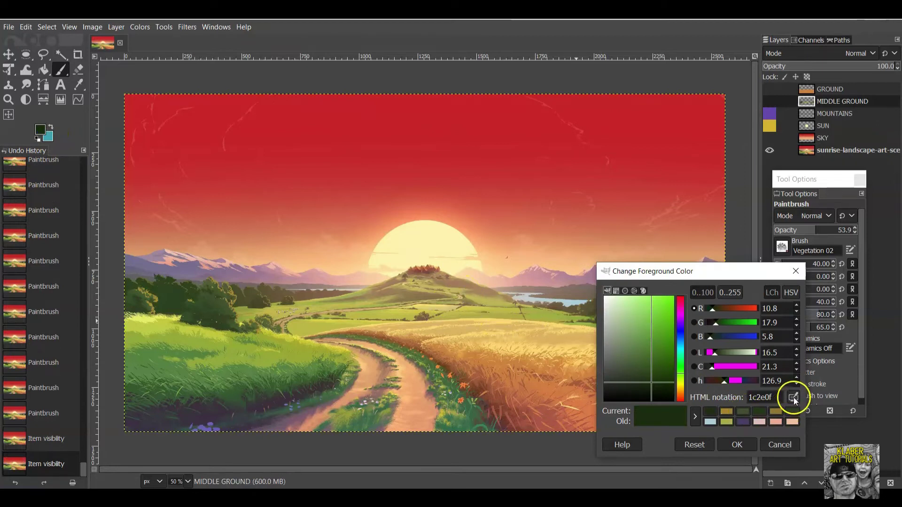
Set a tan foreground colour, show MIDDLE GROUND, and undo a test stroke across the hill.
{"action": "left_click", "coordinate": [388, 288], "text": "ctrl"}
{"action": "left_click", "coordinate": [736, 445]}
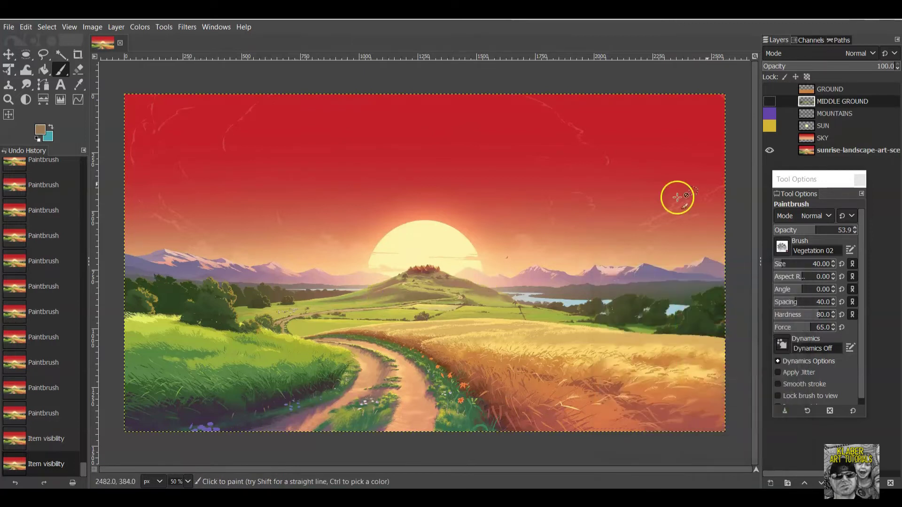
{"action": "left_click", "coordinate": [769, 102]}
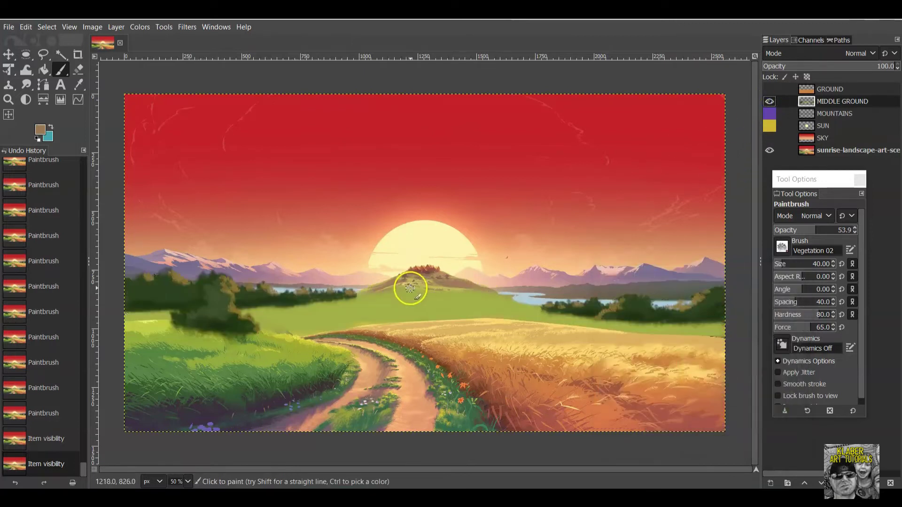
{"action": "mouse_move", "coordinate": [408, 301]}
{"action": "left_mouse_down"}
{"action": "mouse_move", "coordinate": [337, 314]}
{"action": "mouse_move", "coordinate": [401, 297]}
{"action": "left_mouse_up"}
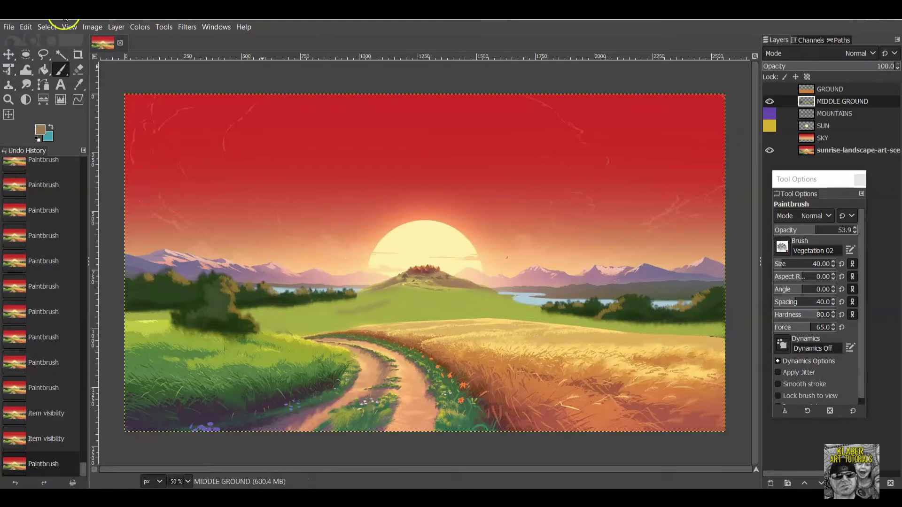
{"action": "left_click", "coordinate": [24, 26]}
{"action": "mouse_move", "coordinate": [46, 27]}
{"action": "left_click", "coordinate": [35, 43]}
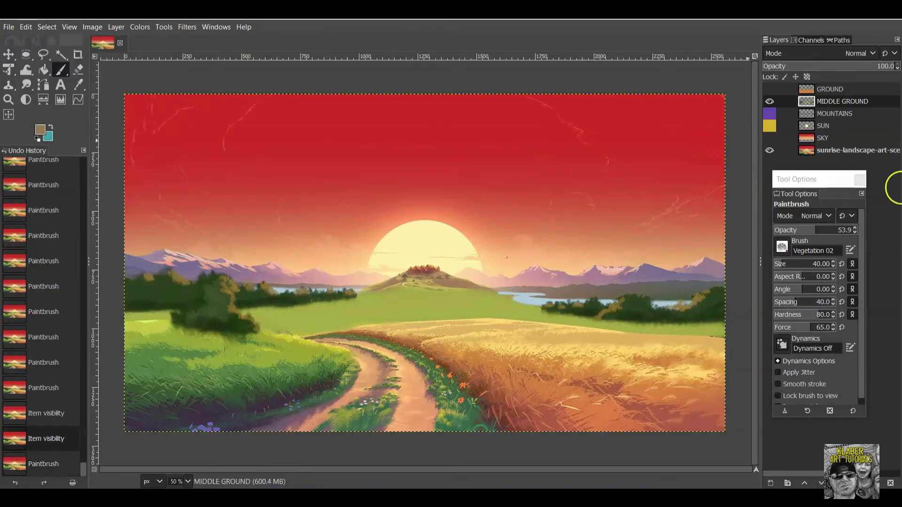
Switch to the 2. Block 02 brush with opacity lowered to 25.1.
{"action": "left_click", "coordinate": [782, 248]}
{"action": "left_click", "coordinate": [833, 265]}
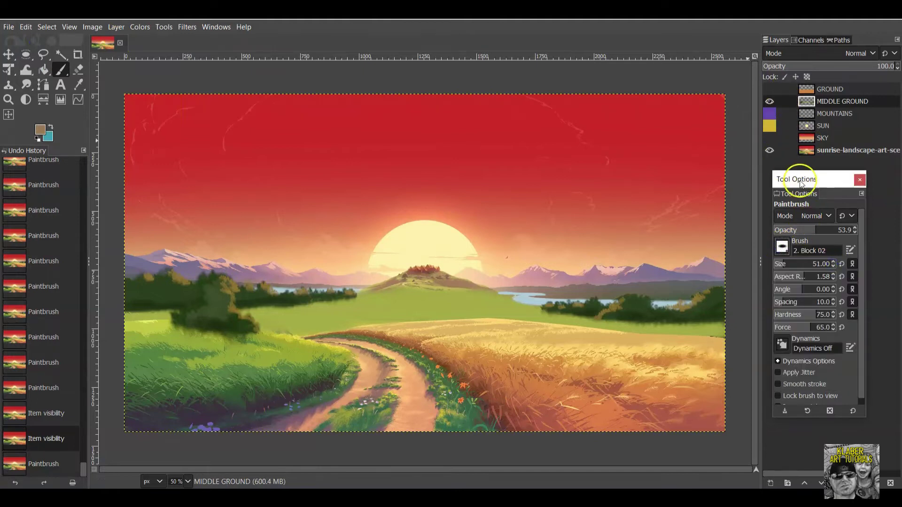
{"action": "left_click_drag", "start_coordinate": [820, 234], "coordinate": [802, 229]}
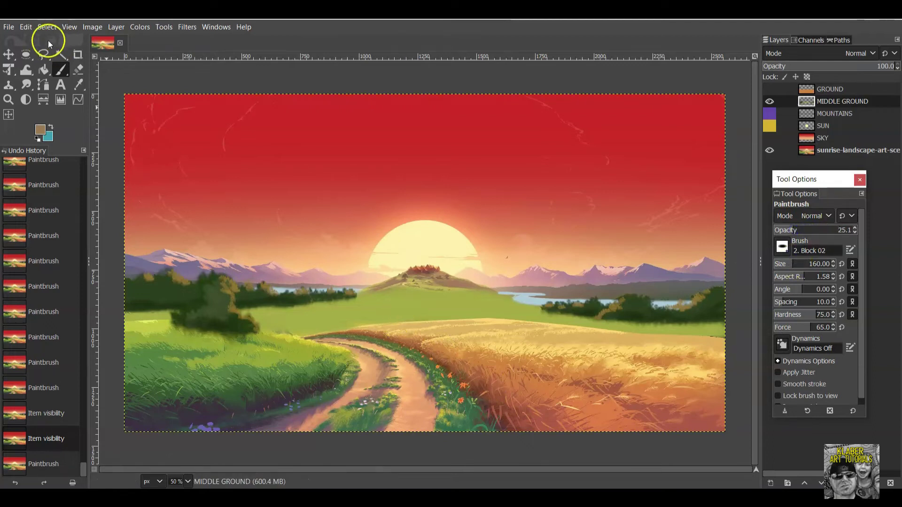
Enlarge the brush to 231, try tan strokes across the field, and undo the extra ones.
{"action": "left_click", "coordinate": [797, 264]}
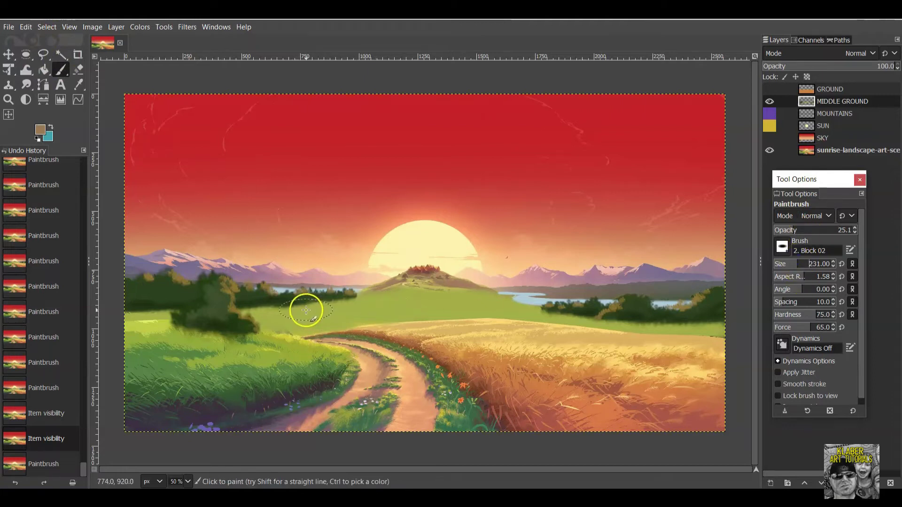
{"action": "left_click_drag", "start_coordinate": [312, 318], "coordinate": [389, 316]}
{"action": "mouse_move", "coordinate": [285, 326]}
{"action": "left_mouse_down"}
{"action": "mouse_move", "coordinate": [432, 308]}
{"action": "mouse_move", "coordinate": [612, 330]}
{"action": "mouse_move", "coordinate": [364, 329]}
{"action": "mouse_move", "coordinate": [461, 318]}
{"action": "left_mouse_up"}
{"action": "mouse_move", "coordinate": [257, 335]}
{"action": "left_mouse_down"}
{"action": "mouse_move", "coordinate": [147, 342]}
{"action": "mouse_move", "coordinate": [147, 326]}
{"action": "mouse_move", "coordinate": [159, 337]}
{"action": "mouse_move", "coordinate": [169, 320]}
{"action": "left_mouse_up"}
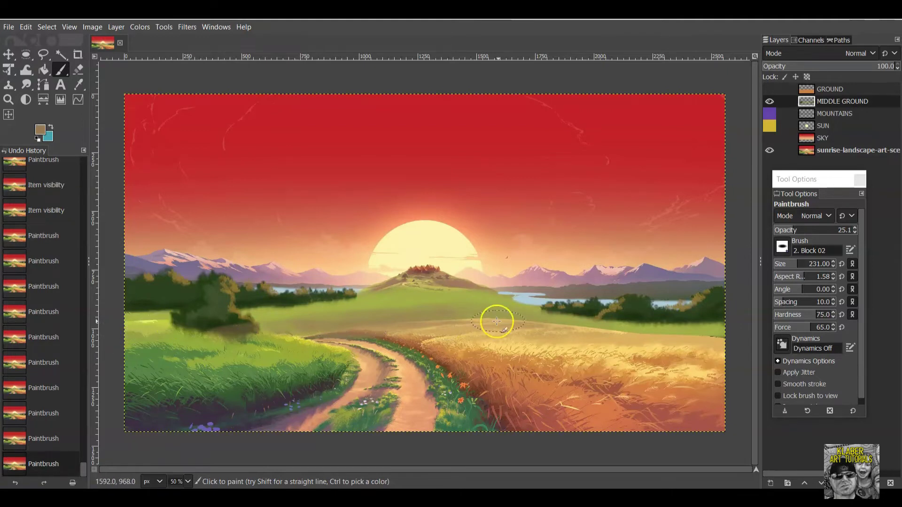
{"action": "left_click_drag", "start_coordinate": [583, 326], "coordinate": [658, 325]}
{"action": "left_click", "coordinate": [26, 27]}
{"action": "left_click", "coordinate": [42, 40]}
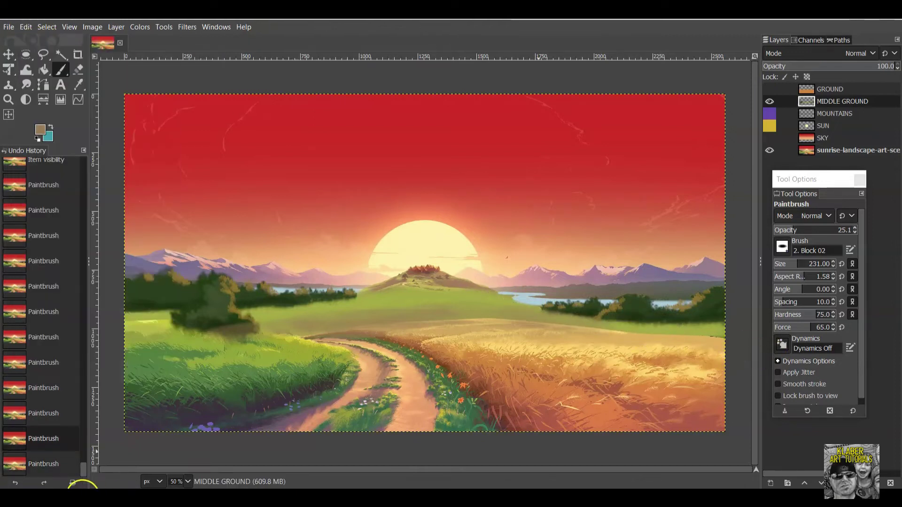
{"action": "left_click", "coordinate": [15, 482]}
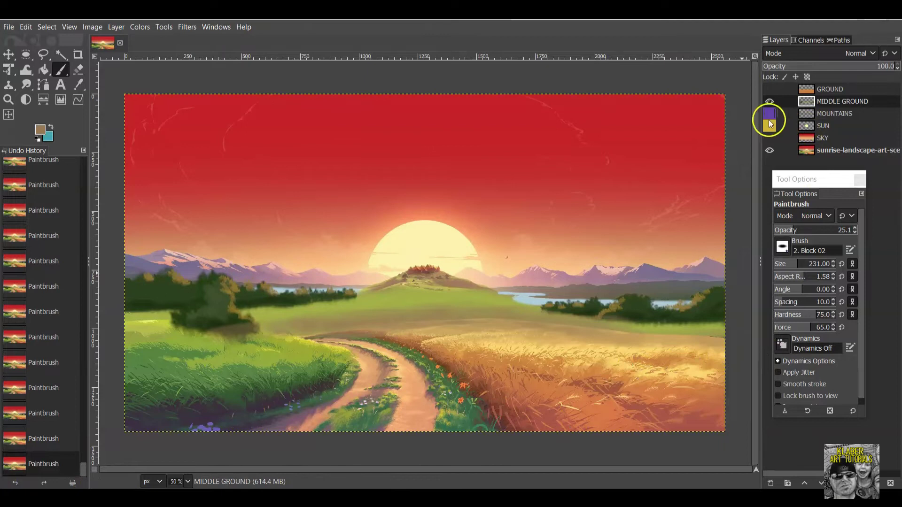
Hide the reference picture and sweep tan paint along the ground's lower edge.
{"action": "left_click", "coordinate": [771, 149]}
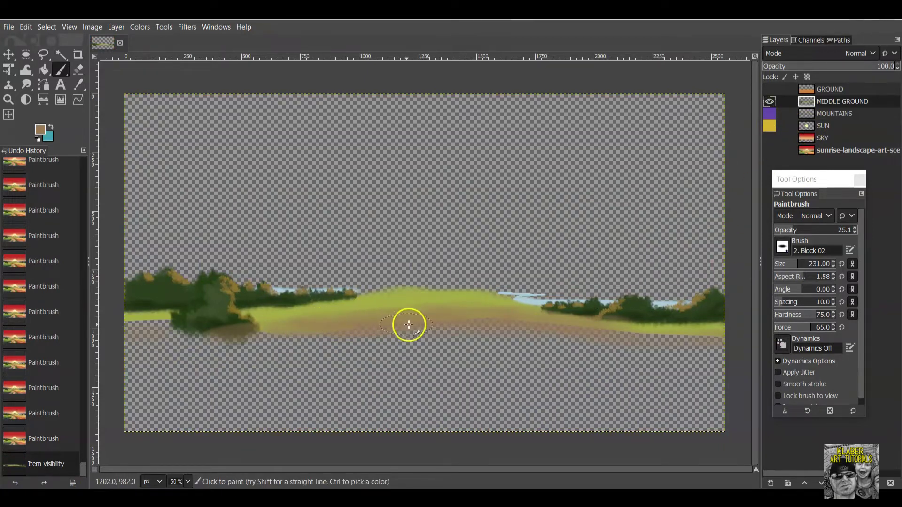
{"action": "mouse_move", "coordinate": [695, 339]}
{"action": "left_mouse_down"}
{"action": "mouse_move", "coordinate": [720, 344]}
{"action": "mouse_move", "coordinate": [667, 338]}
{"action": "mouse_move", "coordinate": [713, 334]}
{"action": "mouse_move", "coordinate": [634, 333]}
{"action": "mouse_move", "coordinate": [700, 336]}
{"action": "mouse_move", "coordinate": [662, 338]}
{"action": "mouse_move", "coordinate": [669, 343]}
{"action": "mouse_move", "coordinate": [482, 323]}
{"action": "mouse_move", "coordinate": [509, 322]}
{"action": "mouse_move", "coordinate": [440, 322]}
{"action": "mouse_move", "coordinate": [492, 330]}
{"action": "mouse_move", "coordinate": [350, 321]}
{"action": "mouse_move", "coordinate": [417, 323]}
{"action": "mouse_move", "coordinate": [420, 304]}
{"action": "mouse_move", "coordinate": [420, 322]}
{"action": "mouse_move", "coordinate": [406, 324]}
{"action": "mouse_move", "coordinate": [523, 319]}
{"action": "mouse_move", "coordinate": [706, 338]}
{"action": "mouse_move", "coordinate": [604, 344]}
{"action": "mouse_move", "coordinate": [331, 330]}
{"action": "mouse_move", "coordinate": [371, 326]}
{"action": "mouse_move", "coordinate": [148, 341]}
{"action": "mouse_move", "coordinate": [152, 329]}
{"action": "mouse_move", "coordinate": [127, 329]}
{"action": "mouse_move", "coordinate": [168, 319]}
{"action": "mouse_move", "coordinate": [121, 327]}
{"action": "left_mouse_up"}
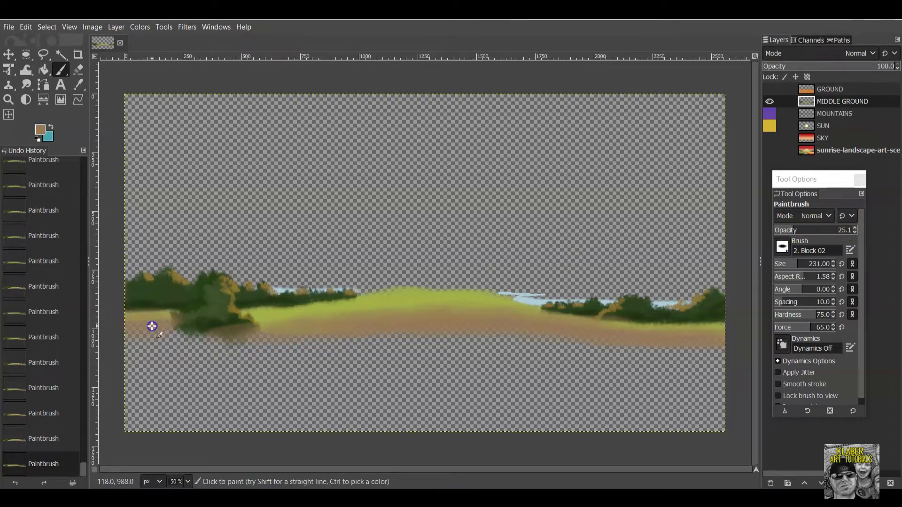
{"action": "mouse_move", "coordinate": [195, 329]}
{"action": "left_mouse_down"}
{"action": "mouse_move", "coordinate": [520, 319]}
{"action": "mouse_move", "coordinate": [614, 342]}
{"action": "left_mouse_up"}
Make the GROUND, MOUNTAINS, SUN and SKY layers visible again.
{"action": "left_click", "coordinate": [770, 89]}
{"action": "left_click", "coordinate": [770, 114]}
{"action": "left_click", "coordinate": [770, 125]}
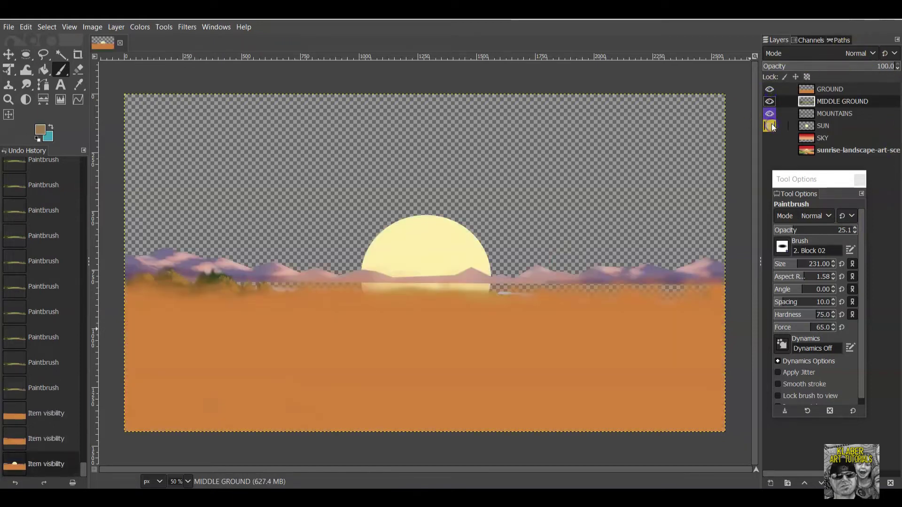
{"action": "left_click", "coordinate": [769, 138]}
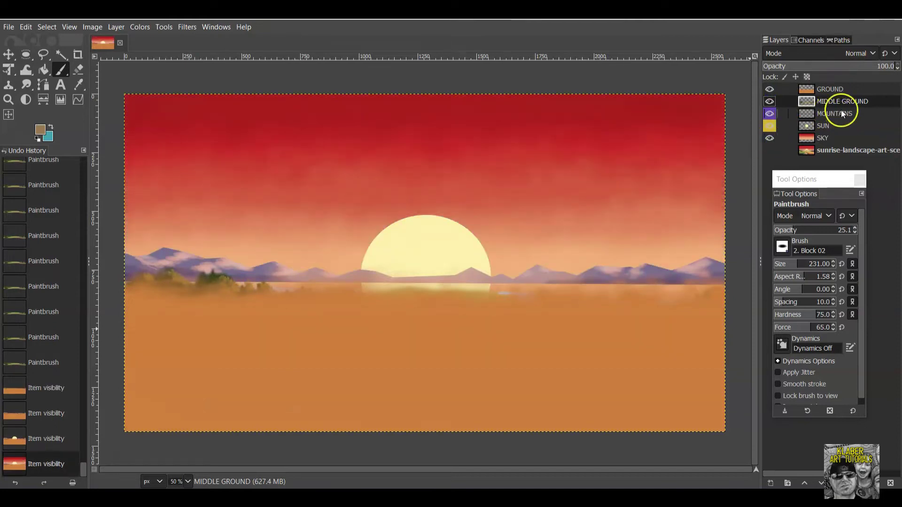
Drag MIDDLE GROUND below GROUND in the layer stack and make GROUND active.
{"action": "left_click", "coordinate": [849, 92]}
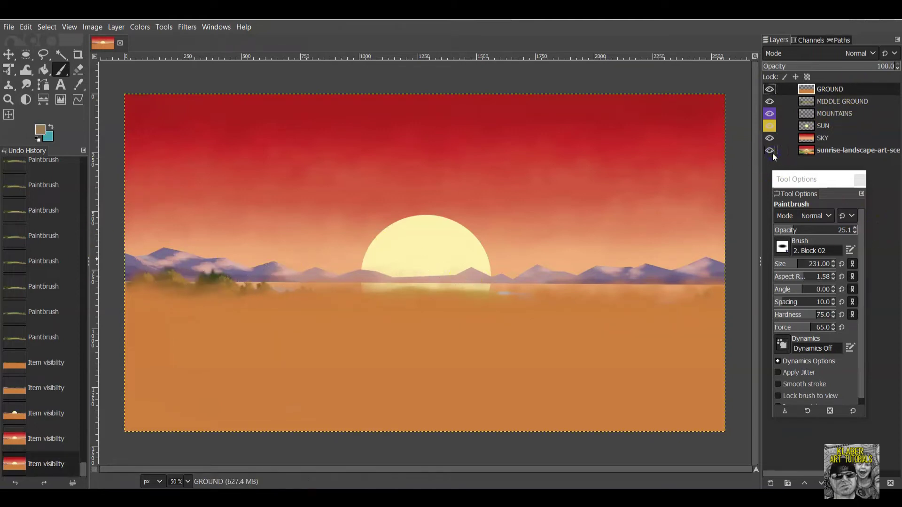
{"action": "left_click_drag", "start_coordinate": [858, 103], "coordinate": [861, 88]}
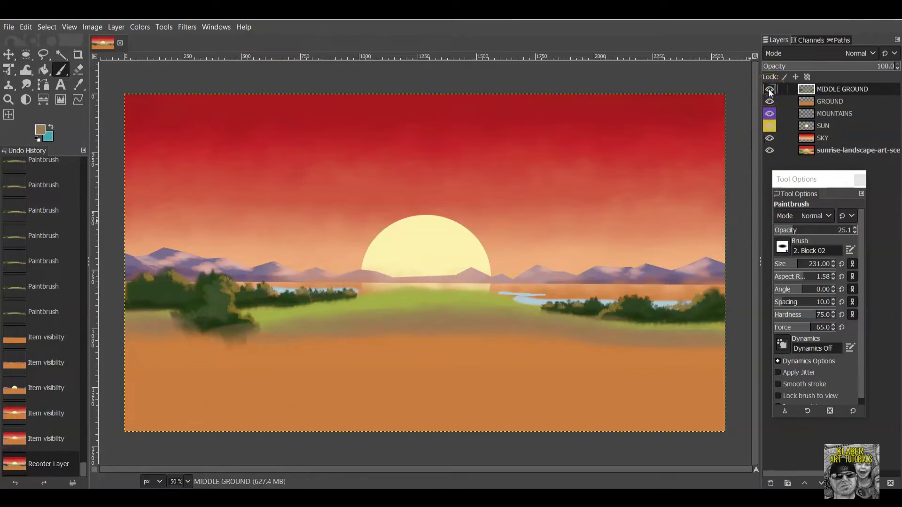
{"action": "left_click_drag", "start_coordinate": [852, 89], "coordinate": [844, 119]}
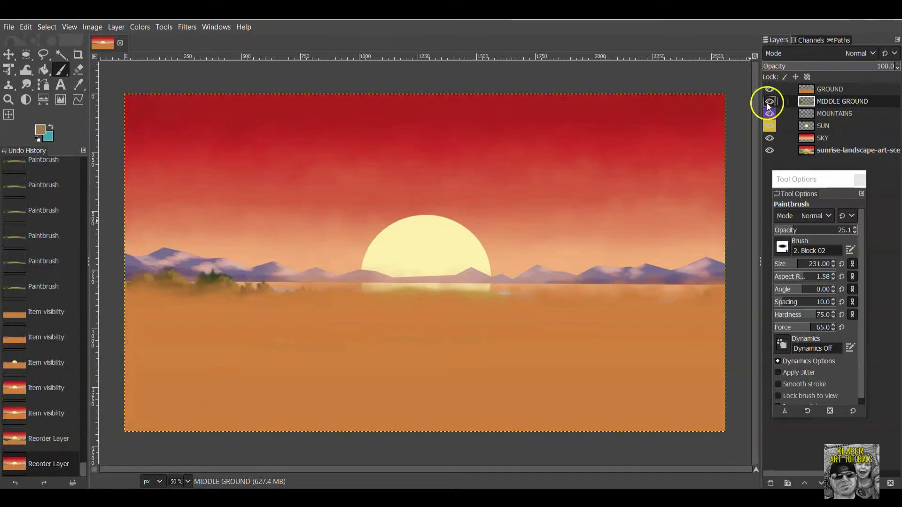
{"action": "left_click", "coordinate": [837, 89]}
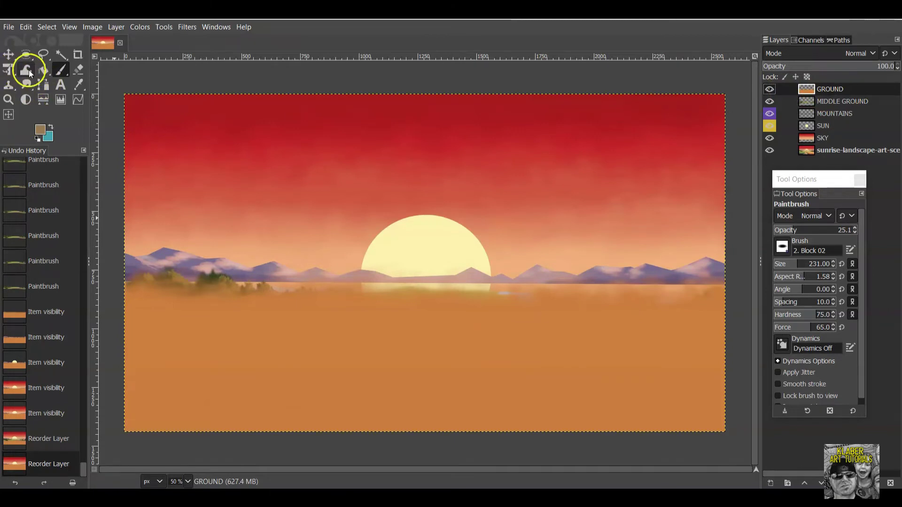
Switch to the Eraser with the Block 02 brush and raise its size to 434.
{"action": "left_click", "coordinate": [80, 71]}
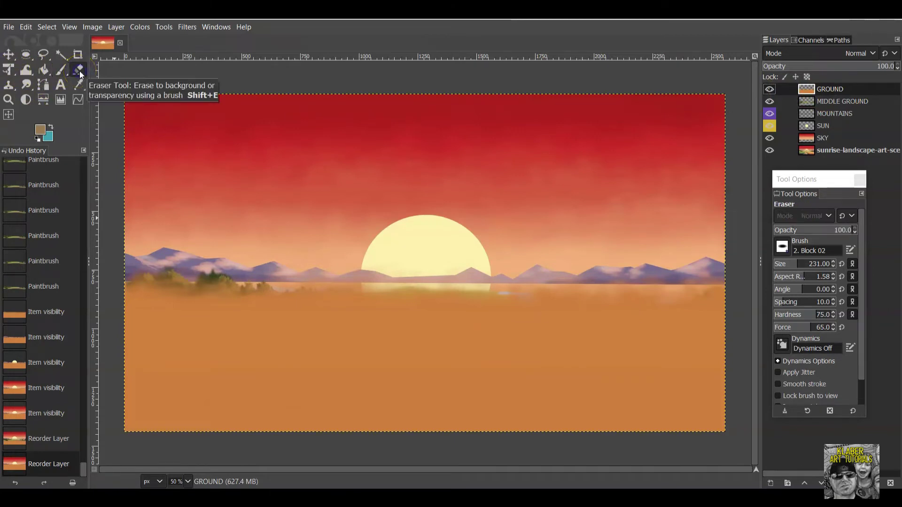
{"action": "left_click", "coordinate": [783, 246]}
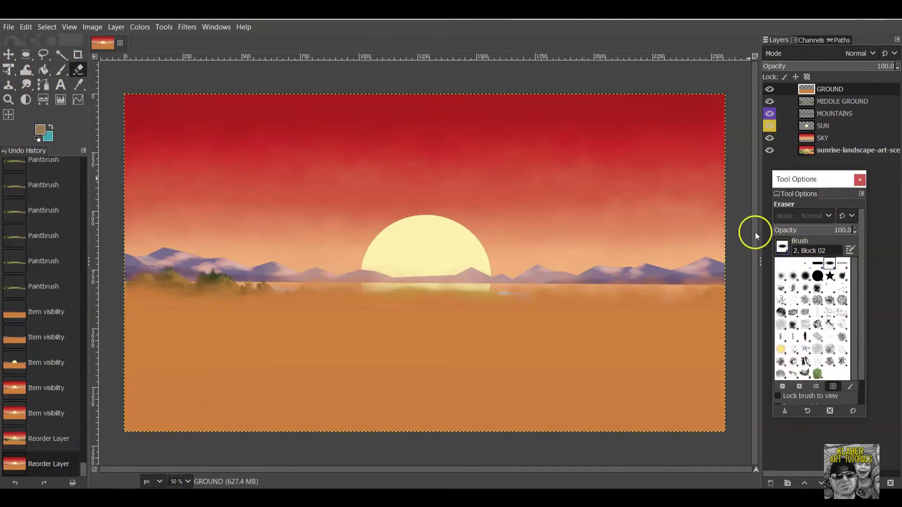
{"action": "left_click", "coordinate": [830, 264]}
{"action": "left_click", "coordinate": [813, 245]}
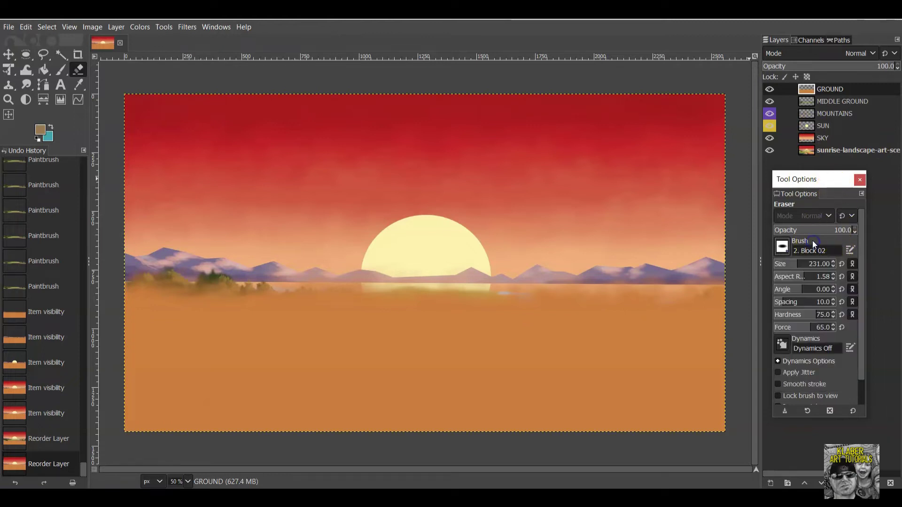
{"action": "left_click_drag", "start_coordinate": [800, 265], "coordinate": [804, 265]}
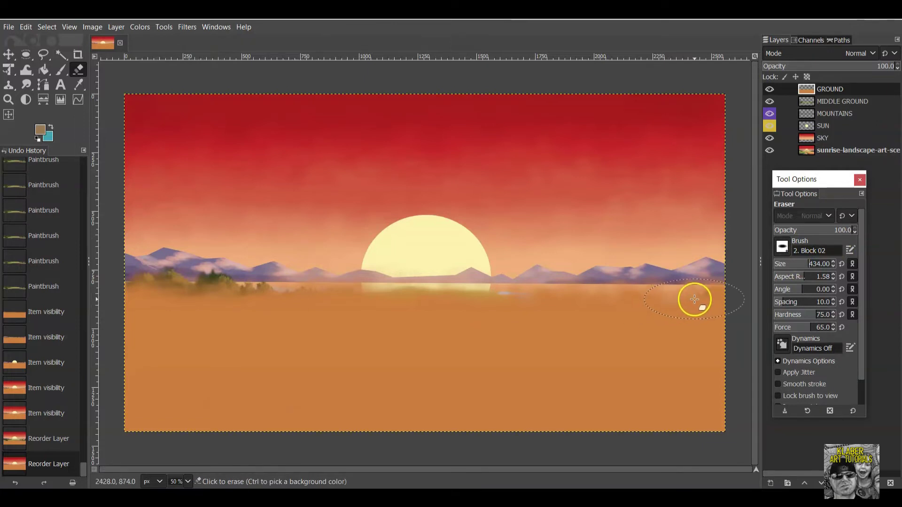
Erase the GROUND layer along the horizon to reveal the trees, lake and middle ground.
{"action": "mouse_move", "coordinate": [703, 292]}
{"action": "left_mouse_down"}
{"action": "mouse_move", "coordinate": [381, 282]}
{"action": "mouse_move", "coordinate": [124, 290]}
{"action": "mouse_move", "coordinate": [197, 299]}
{"action": "mouse_move", "coordinate": [767, 289]}
{"action": "mouse_move", "coordinate": [697, 303]}
{"action": "mouse_move", "coordinate": [478, 299]}
{"action": "mouse_move", "coordinate": [540, 314]}
{"action": "mouse_move", "coordinate": [749, 331]}
{"action": "mouse_move", "coordinate": [231, 305]}
{"action": "mouse_move", "coordinate": [172, 313]}
{"action": "mouse_move", "coordinate": [193, 324]}
{"action": "mouse_move", "coordinate": [136, 318]}
{"action": "left_mouse_up"}
{"action": "left_click", "coordinate": [272, 268]}
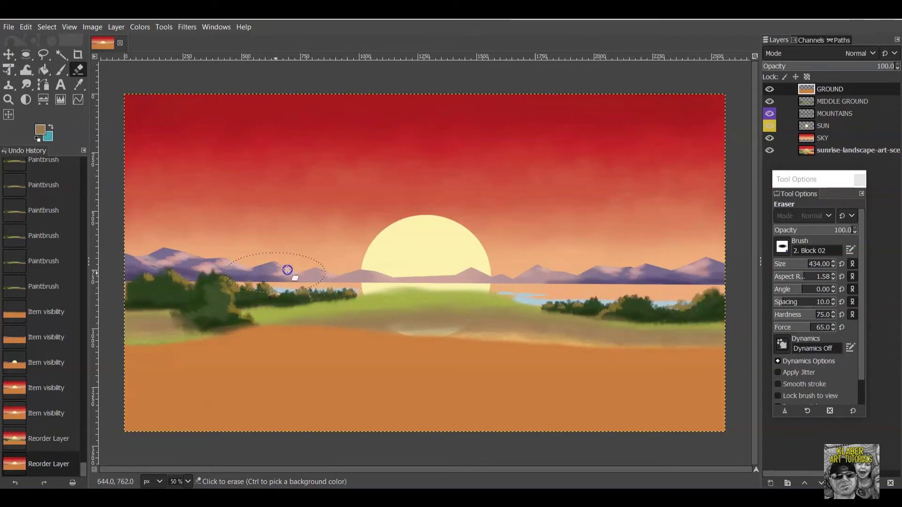
{"action": "left_click", "coordinate": [608, 282]}
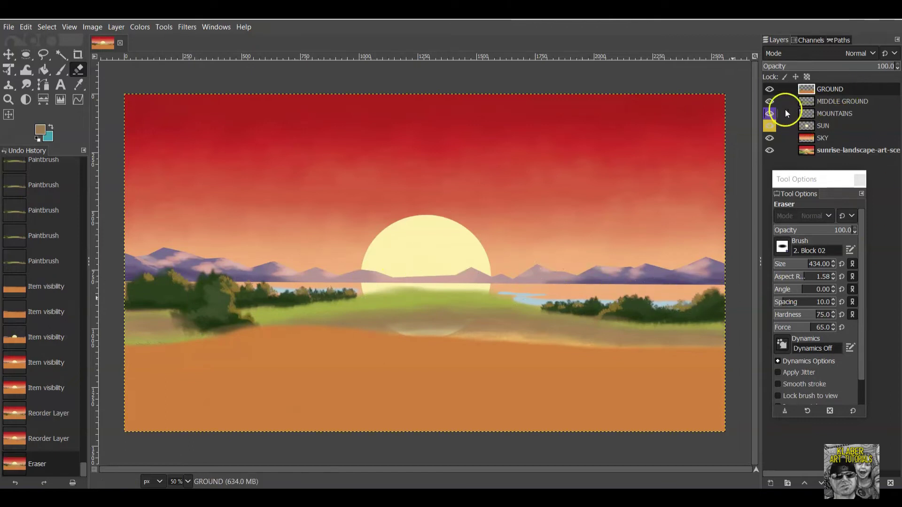
{"action": "left_click", "coordinate": [770, 90]}
{"action": "left_click", "coordinate": [770, 101]}
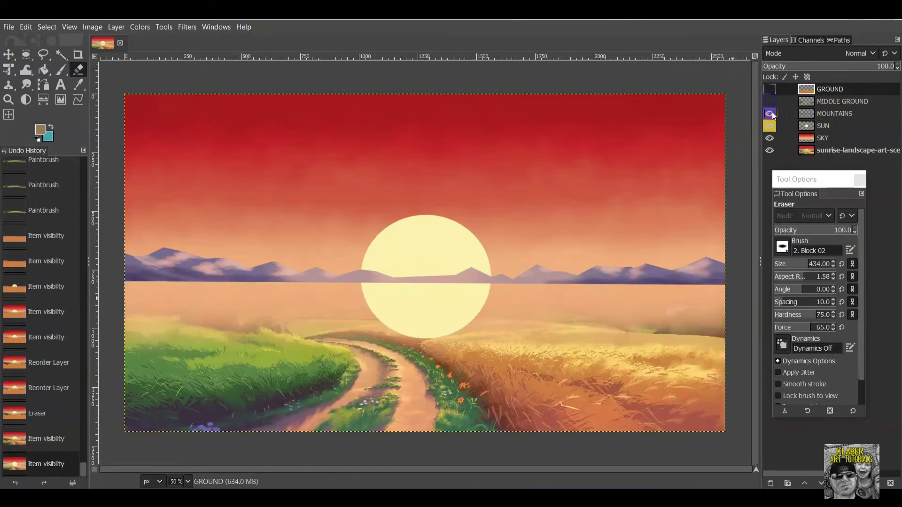
{"action": "left_click", "coordinate": [770, 113]}
{"action": "left_click", "coordinate": [771, 125]}
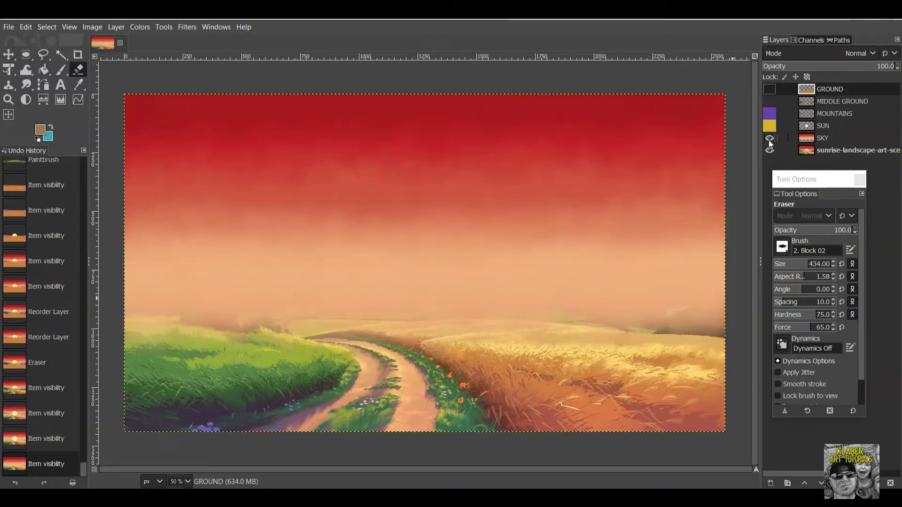
{"action": "left_click", "coordinate": [770, 138]}
{"action": "left_click", "coordinate": [770, 138]}
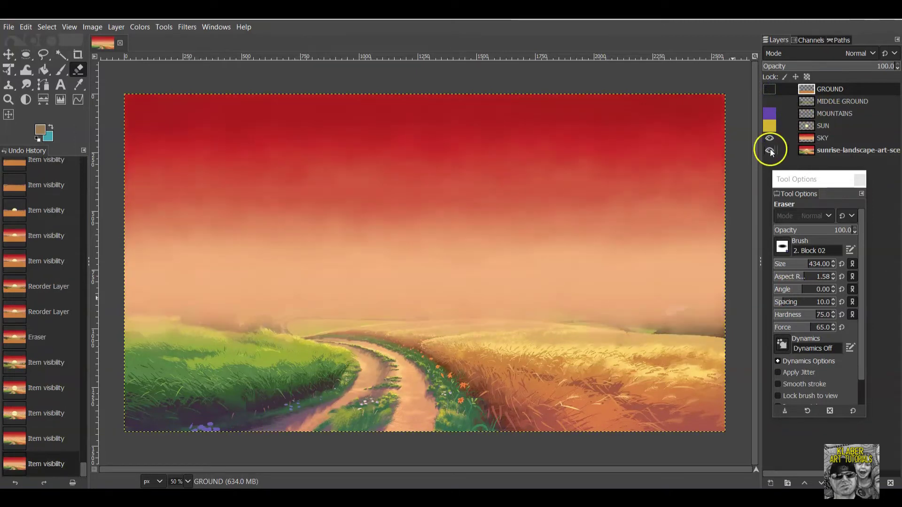
{"action": "left_click", "coordinate": [771, 136]}
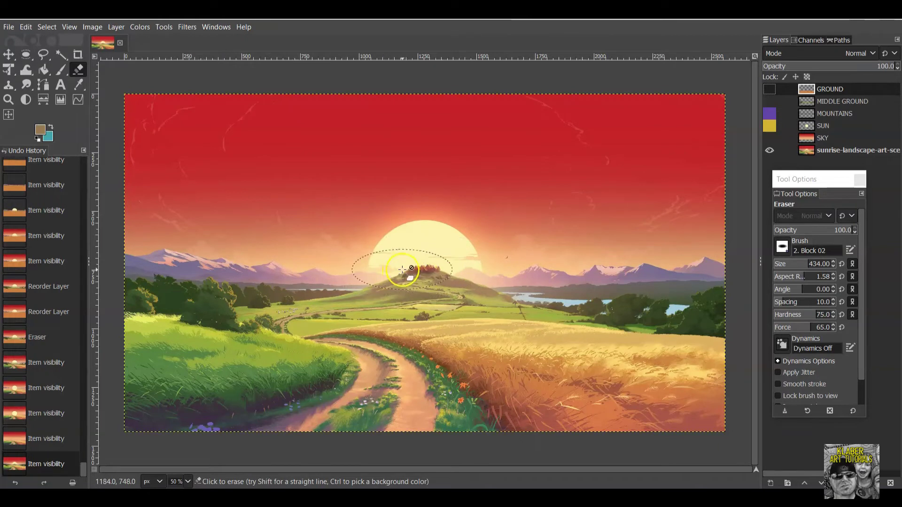
{"action": "left_click", "coordinate": [770, 138]}
{"action": "left_click", "coordinate": [769, 127]}
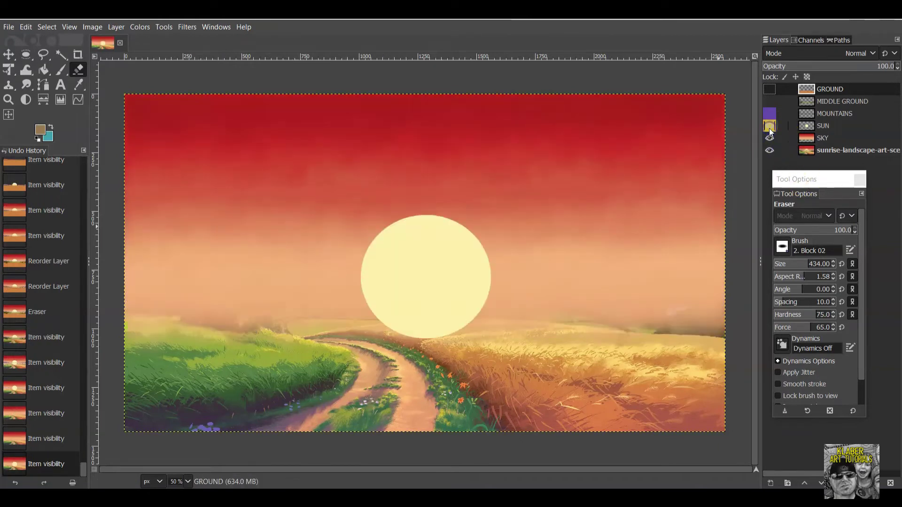
{"action": "left_click", "coordinate": [769, 113]}
{"action": "left_click", "coordinate": [769, 102]}
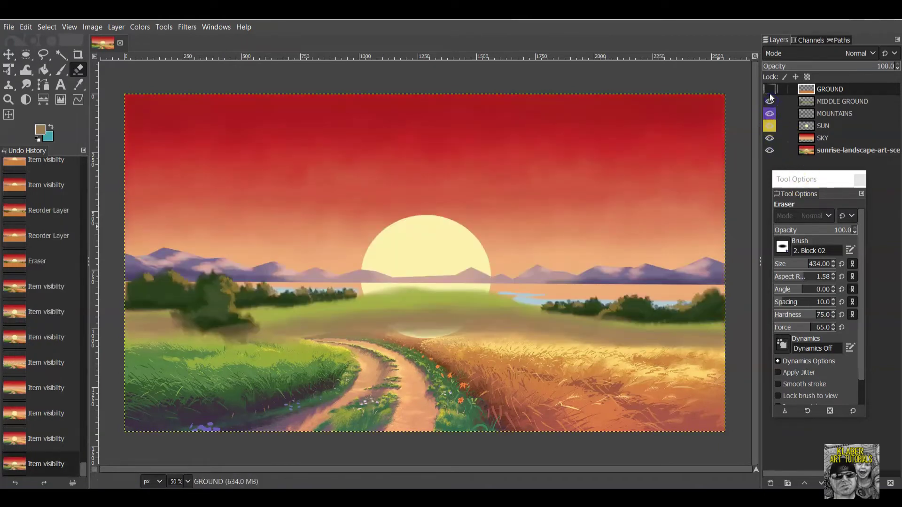
{"action": "left_click", "coordinate": [769, 90]}
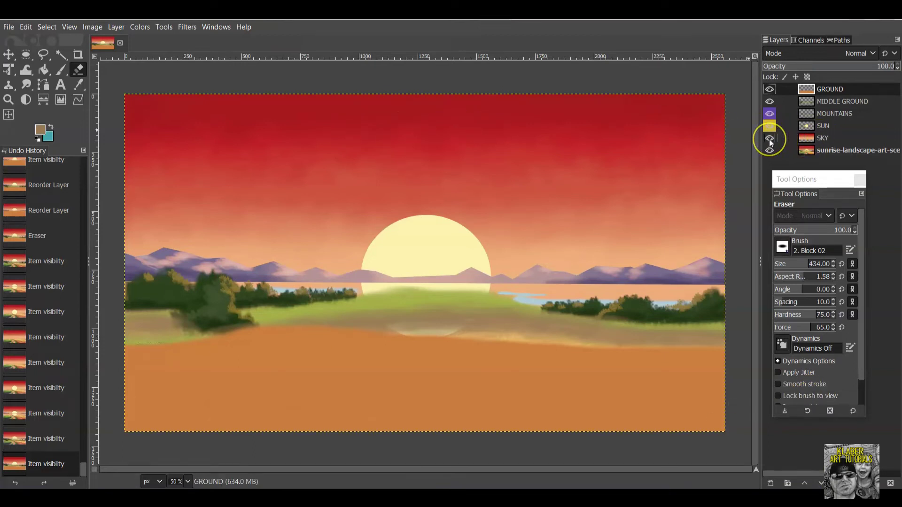
{"action": "left_click", "coordinate": [836, 139]}
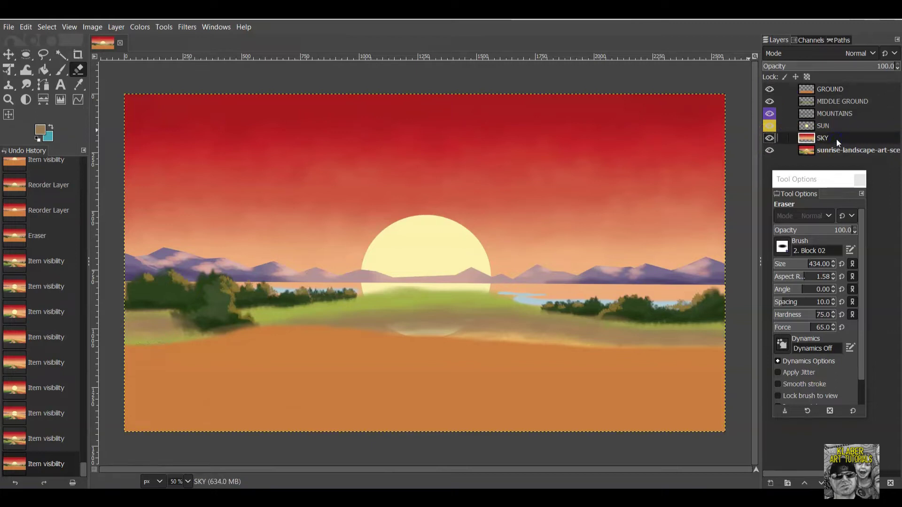
{"action": "left_click", "coordinate": [836, 141]}
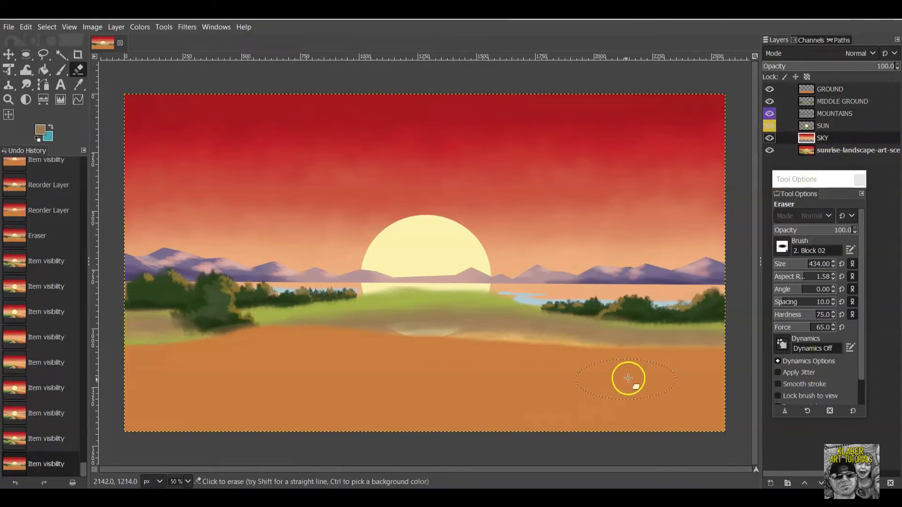
{"action": "left_click", "coordinate": [771, 150]}
{"action": "mouse_move", "coordinate": [658, 324]}
{"action": "left_mouse_down"}
{"action": "mouse_move", "coordinate": [684, 305]}
{"action": "mouse_move", "coordinate": [626, 307]}
{"action": "mouse_move", "coordinate": [687, 308]}
{"action": "left_mouse_up"}
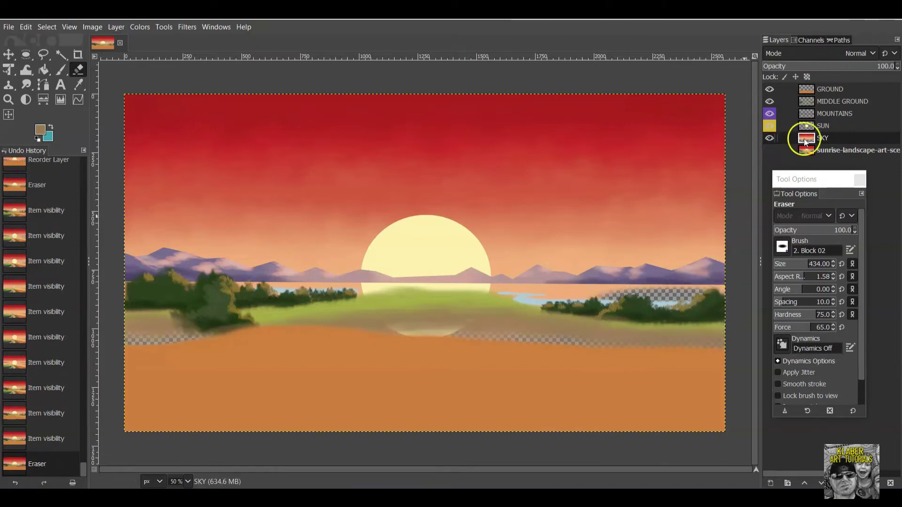
{"action": "left_click", "coordinate": [28, 31]}
{"action": "mouse_move", "coordinate": [38, 33]}
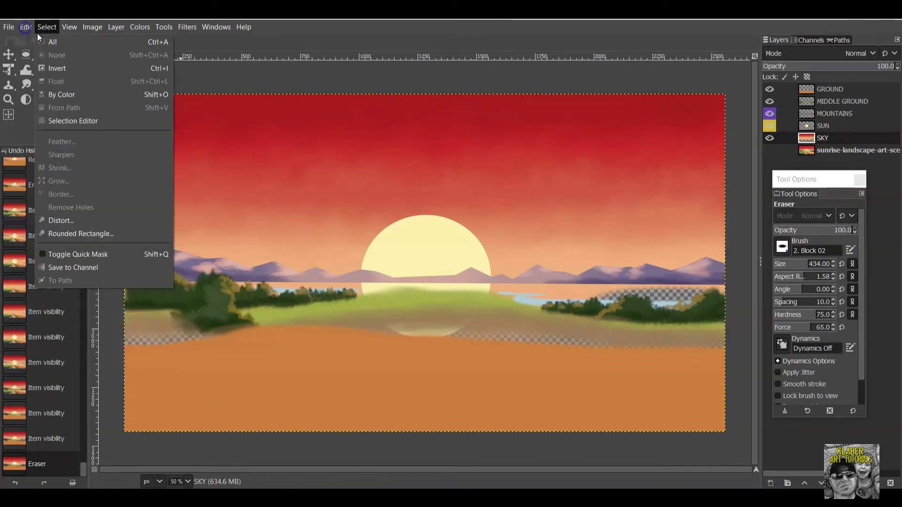
{"action": "left_click", "coordinate": [35, 41]}
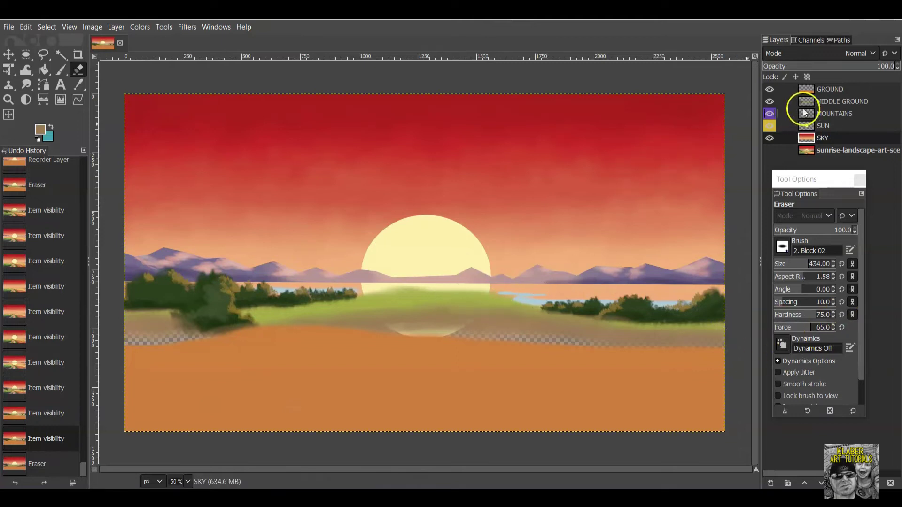
{"action": "left_click", "coordinate": [769, 151]}
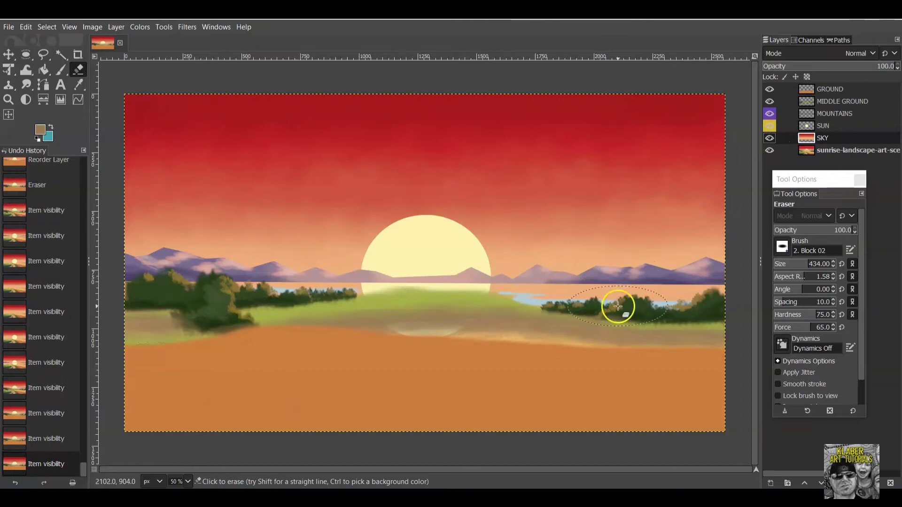
{"action": "left_click", "coordinate": [769, 138]}
{"action": "left_click", "coordinate": [769, 126]}
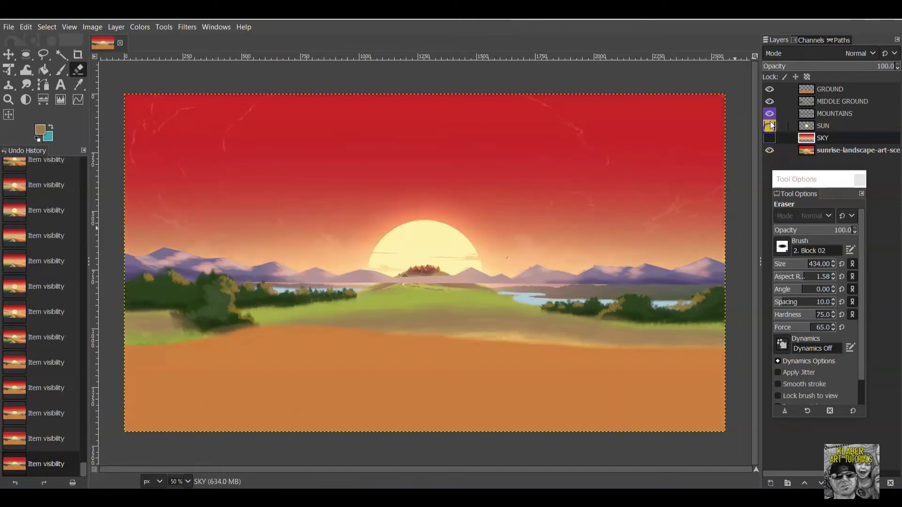
{"action": "left_click", "coordinate": [770, 114]}
{"action": "left_click", "coordinate": [770, 102]}
{"action": "left_click", "coordinate": [770, 90]}
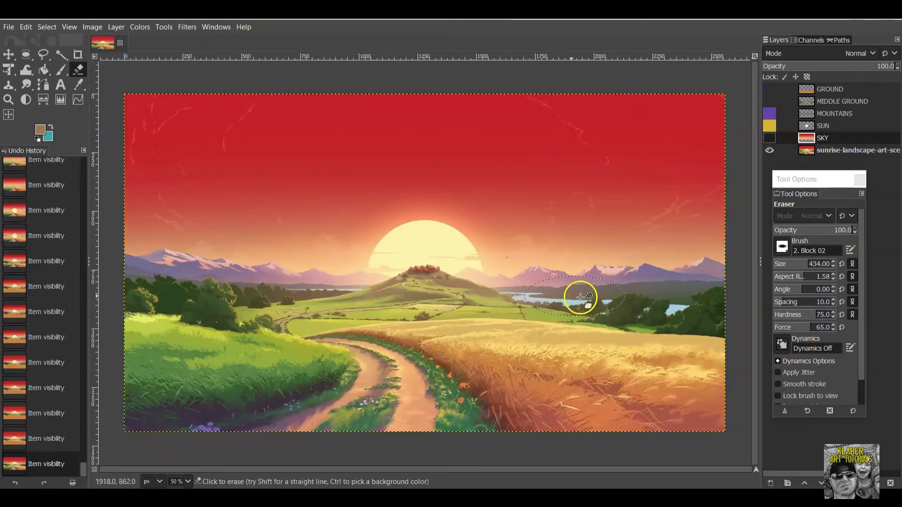
{"action": "left_click", "coordinate": [769, 114]}
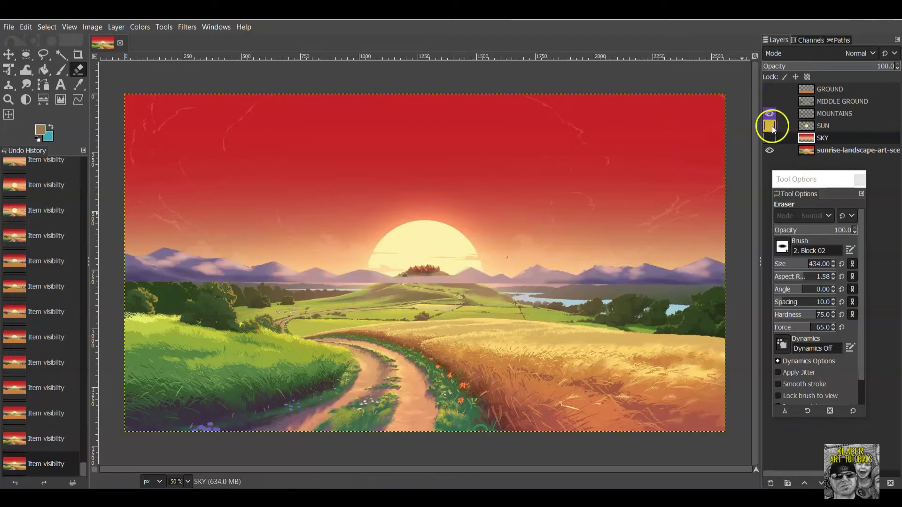
{"action": "left_click", "coordinate": [771, 101]}
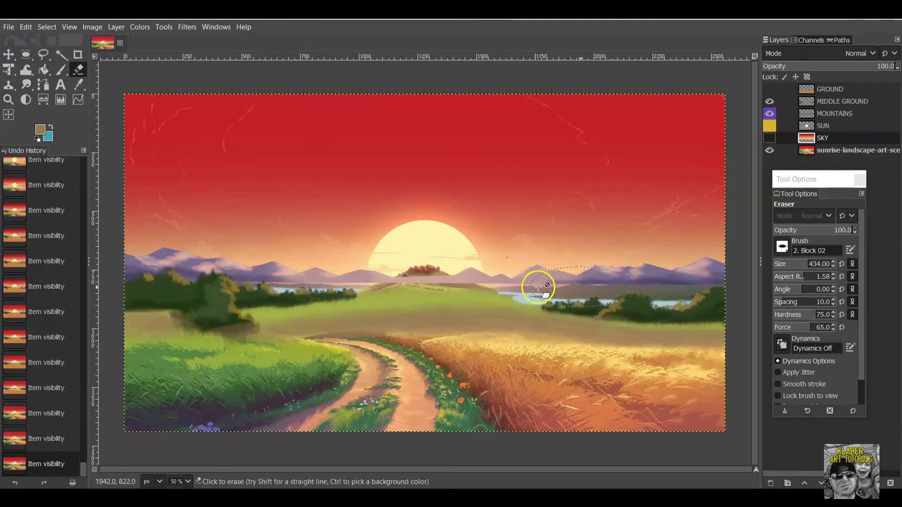
{"action": "left_click", "coordinate": [772, 114]}
{"action": "left_click", "coordinate": [771, 103]}
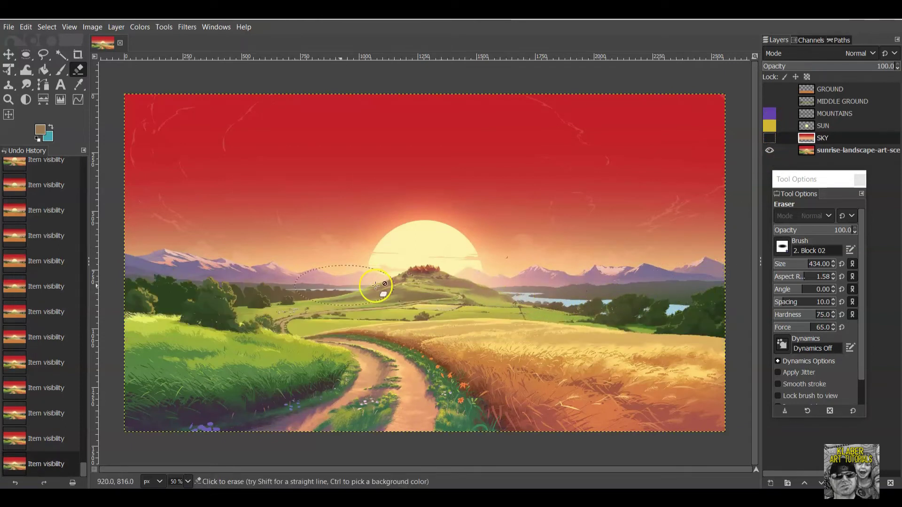
{"action": "left_click", "coordinate": [769, 138]}
{"action": "left_click", "coordinate": [771, 125]}
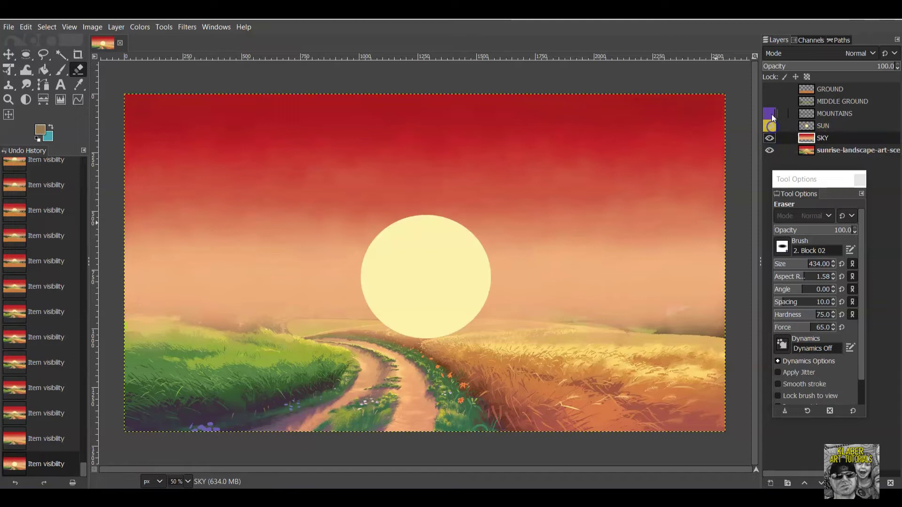
{"action": "left_click", "coordinate": [772, 115]}
{"action": "left_click", "coordinate": [771, 101]}
{"action": "left_click", "coordinate": [771, 89]}
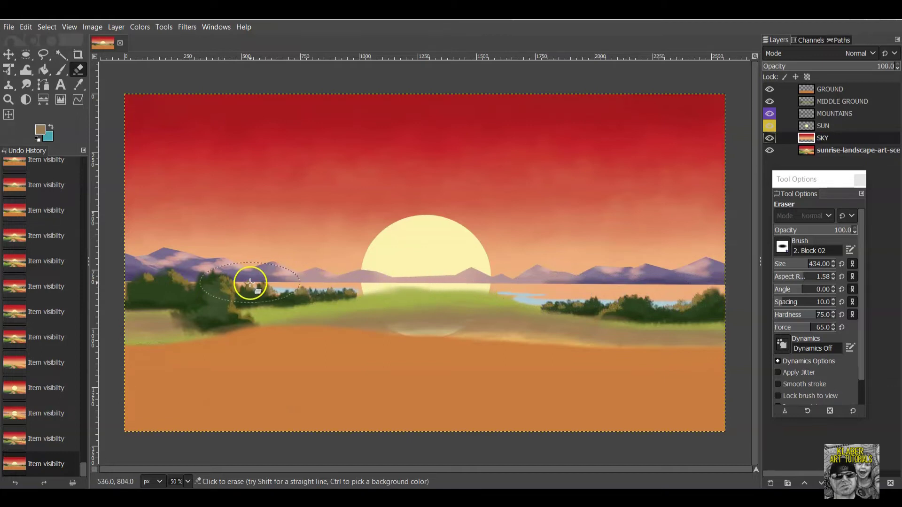
{"action": "left_click", "coordinate": [120, 30]}
Create a new layer named 'LOWER MOUNTAINS' and move it above the MOUNTAINS layer.
{"action": "left_click", "coordinate": [123, 40]}
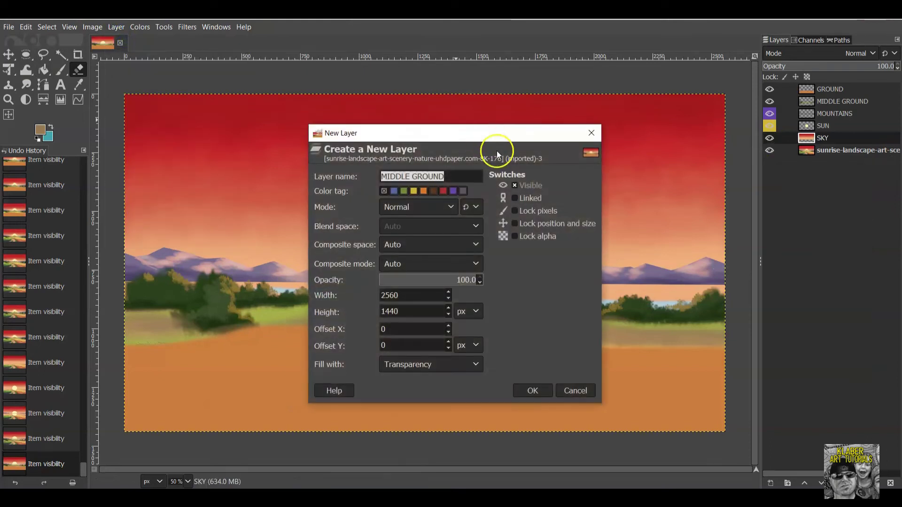
{"action": "left_click", "coordinate": [448, 175]}
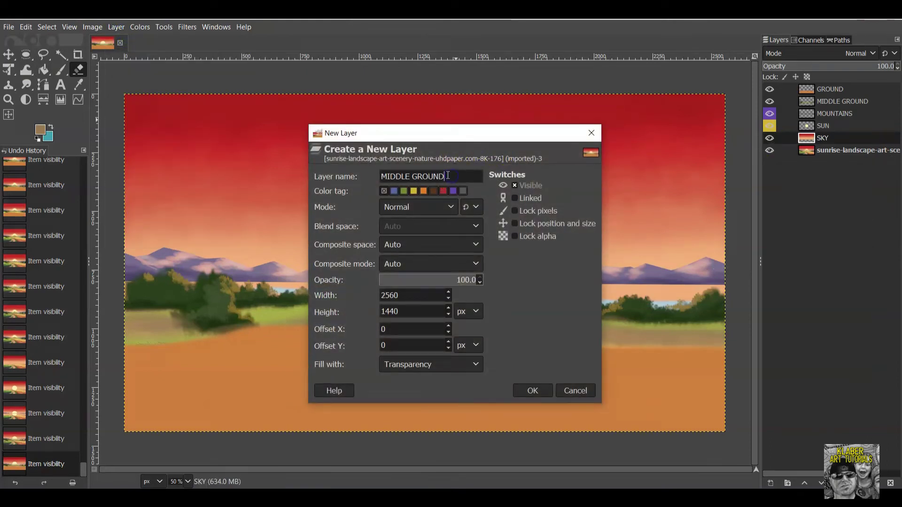
{"action": "left_click_drag", "start_coordinate": [448, 176], "coordinate": [359, 173]}
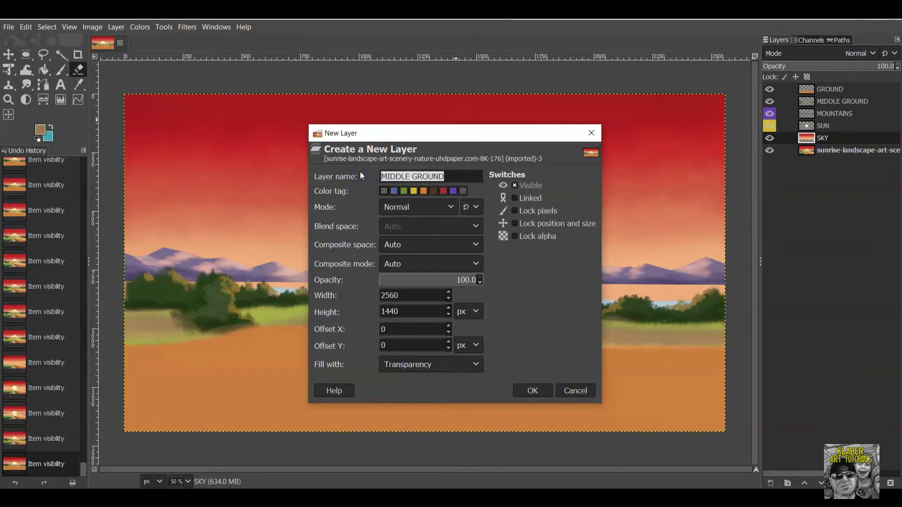
{"action": "type", "text": "LOWER "}
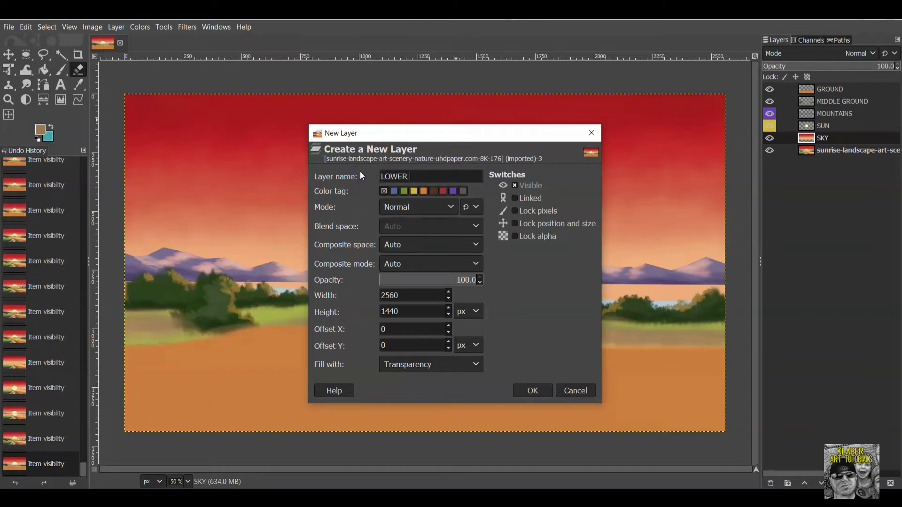
{"action": "type", "text": "MOUNTAINS"}
{"action": "left_click", "coordinate": [536, 394]}
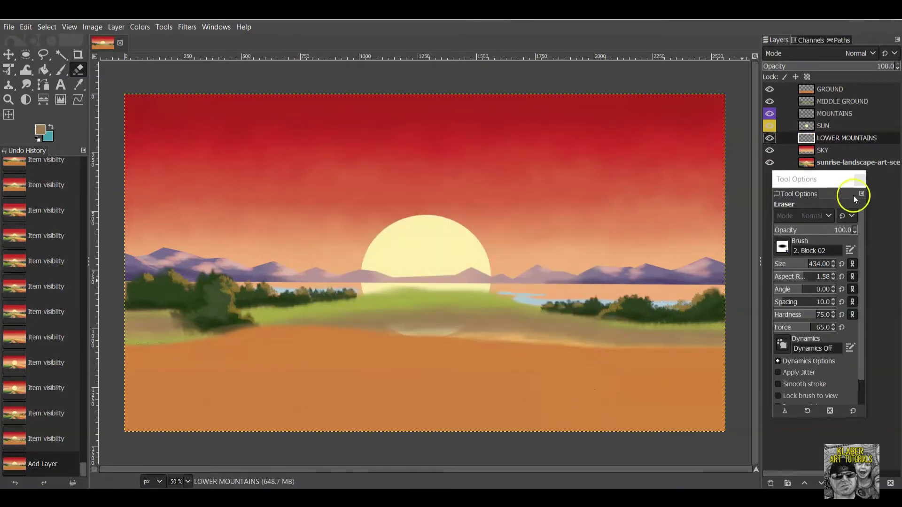
{"action": "left_click_drag", "start_coordinate": [850, 138], "coordinate": [851, 110]}
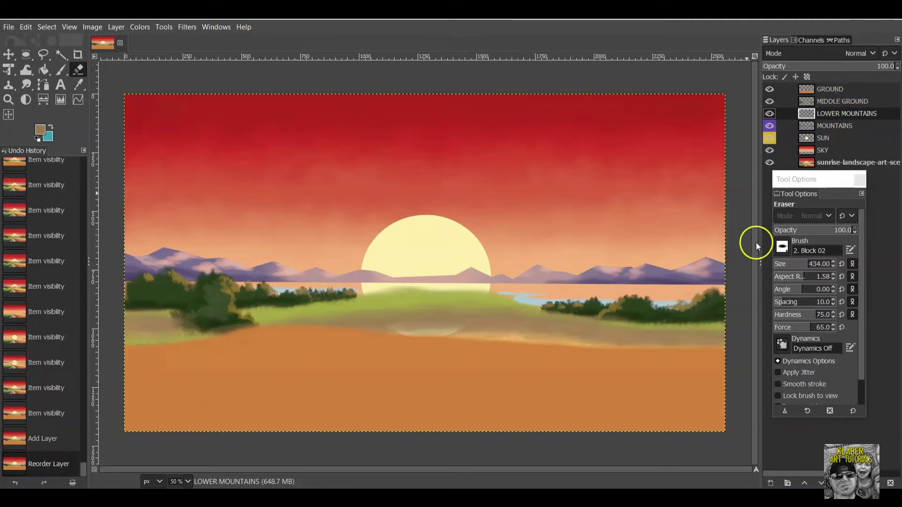
Hide the MOUNTAINS, SUN, SKY and GROUND layers to show the reference landscape.
{"action": "left_click", "coordinate": [770, 126]}
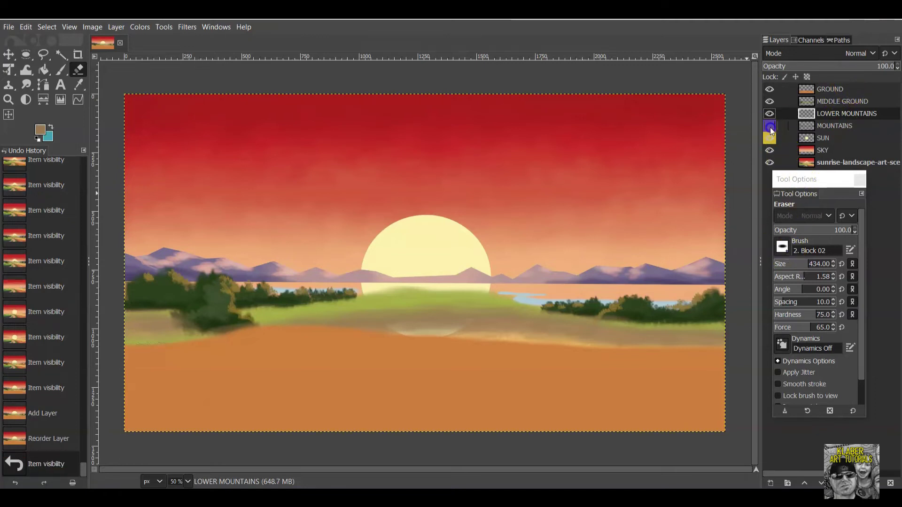
{"action": "left_click", "coordinate": [769, 139]}
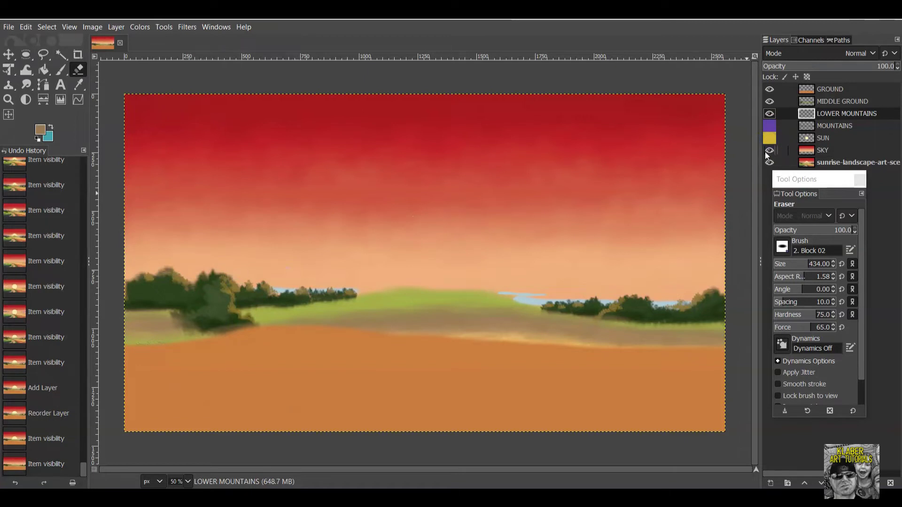
{"action": "left_click", "coordinate": [766, 151]}
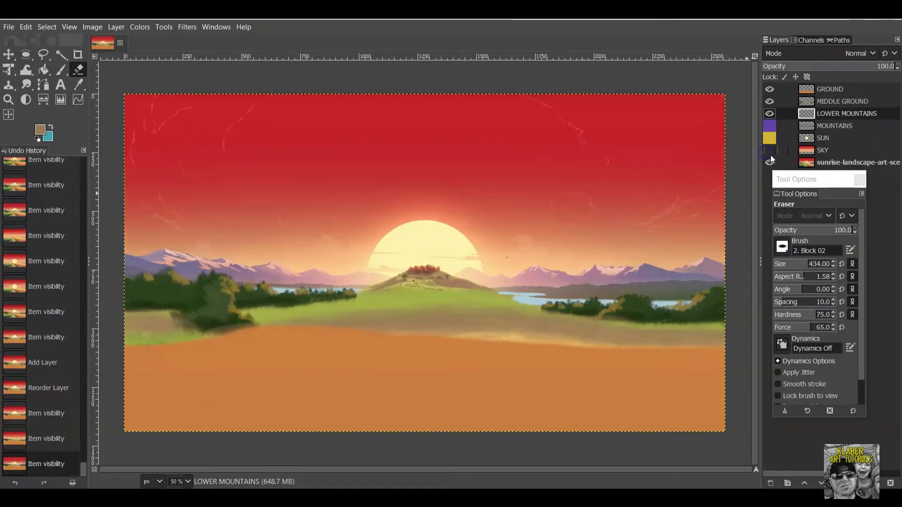
{"action": "left_click", "coordinate": [769, 89]}
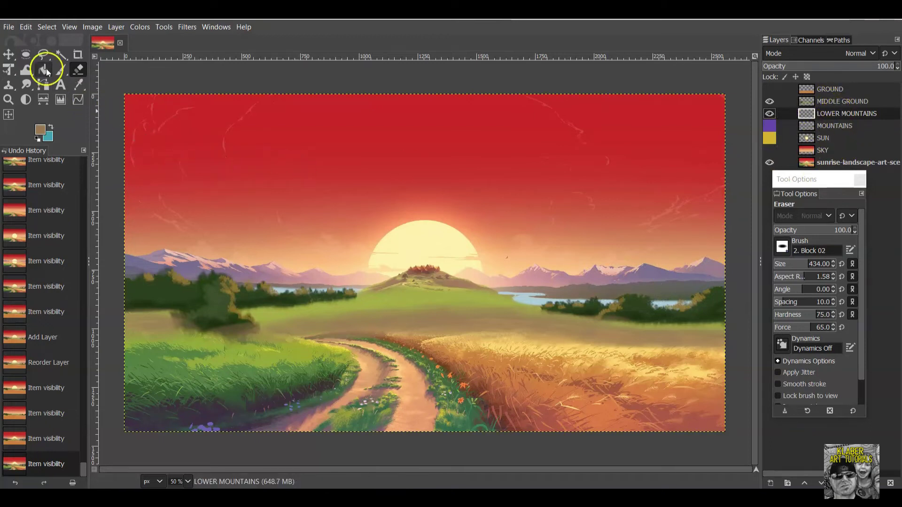
With Free Select, outline the hills' lower edge from the right canvas edge past the left edge.
{"action": "left_click", "coordinate": [41, 55]}
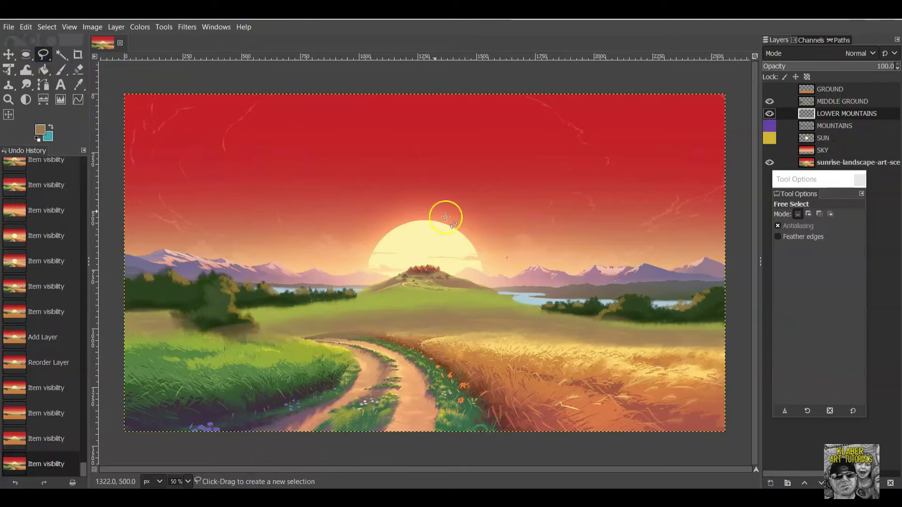
{"action": "left_click", "coordinate": [727, 299]}
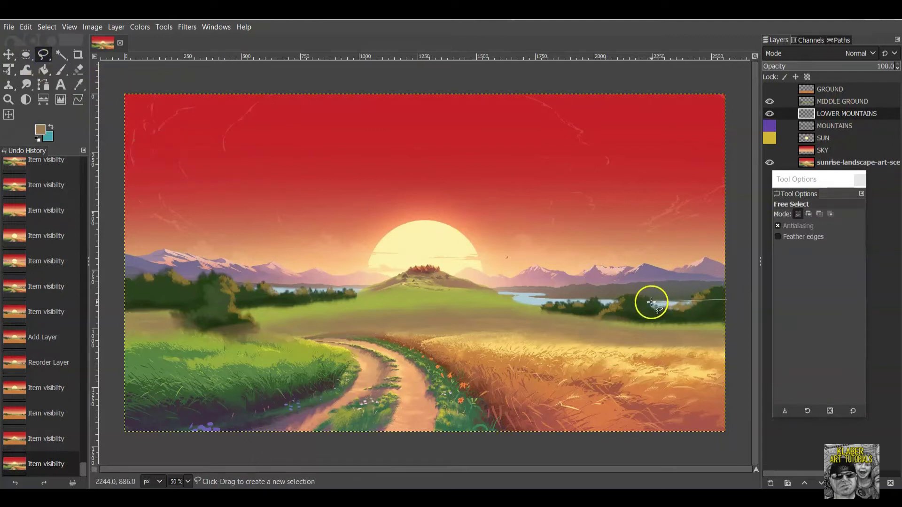
{"action": "left_click", "coordinate": [582, 299]}
{"action": "left_click", "coordinate": [540, 299]}
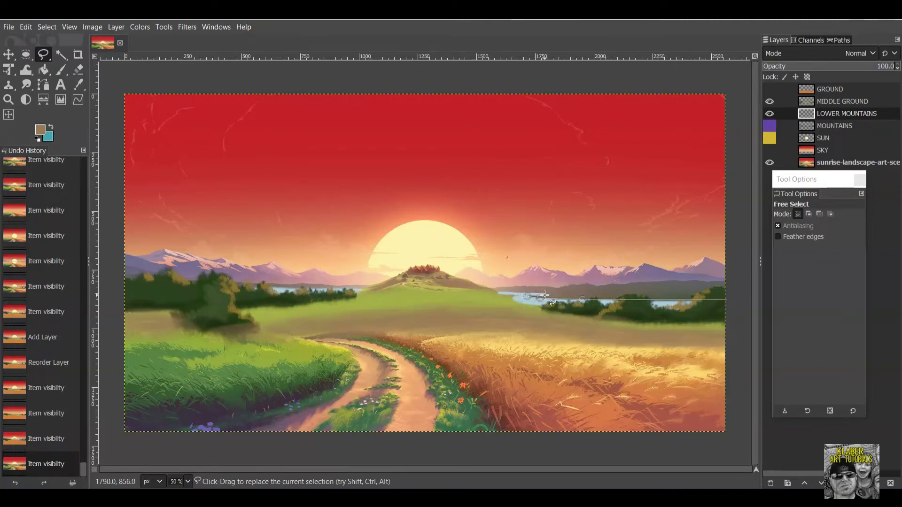
{"action": "left_click", "coordinate": [490, 294]}
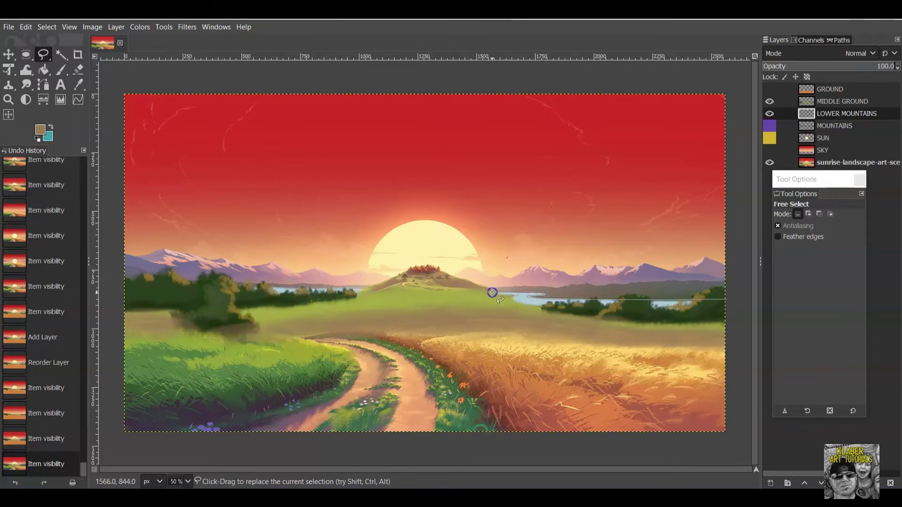
{"action": "left_click", "coordinate": [353, 292]}
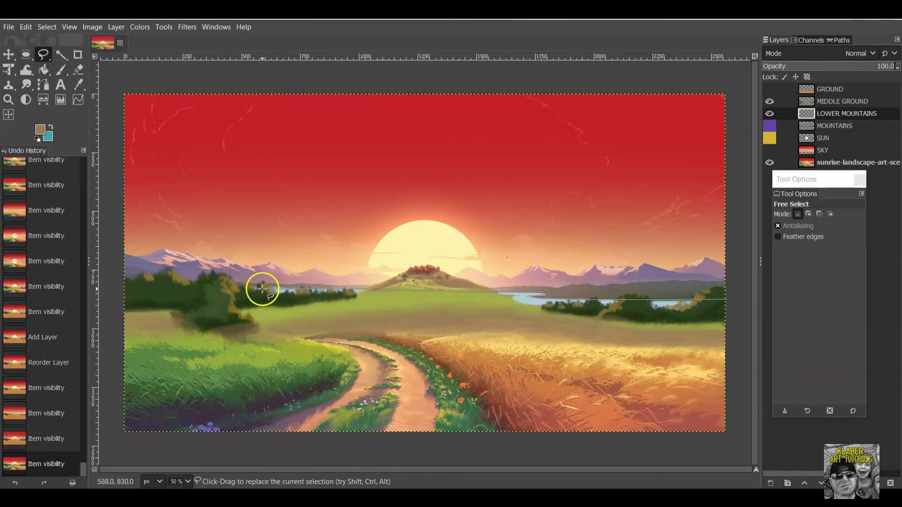
{"action": "left_click", "coordinate": [117, 289]}
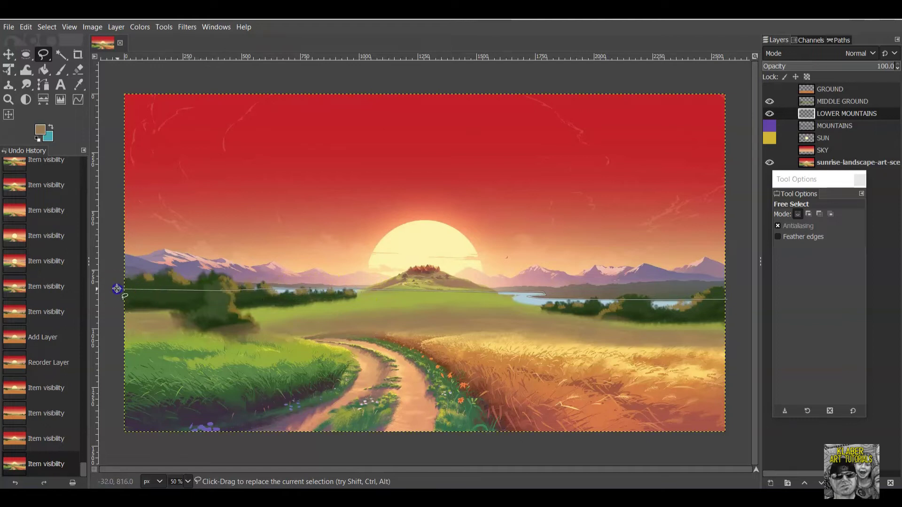
Trace back over the left hills, central hilltop and right mountains, closing the selection.
{"action": "left_click", "coordinate": [117, 267]}
{"action": "left_click", "coordinate": [135, 268]}
{"action": "left_click", "coordinate": [194, 280]}
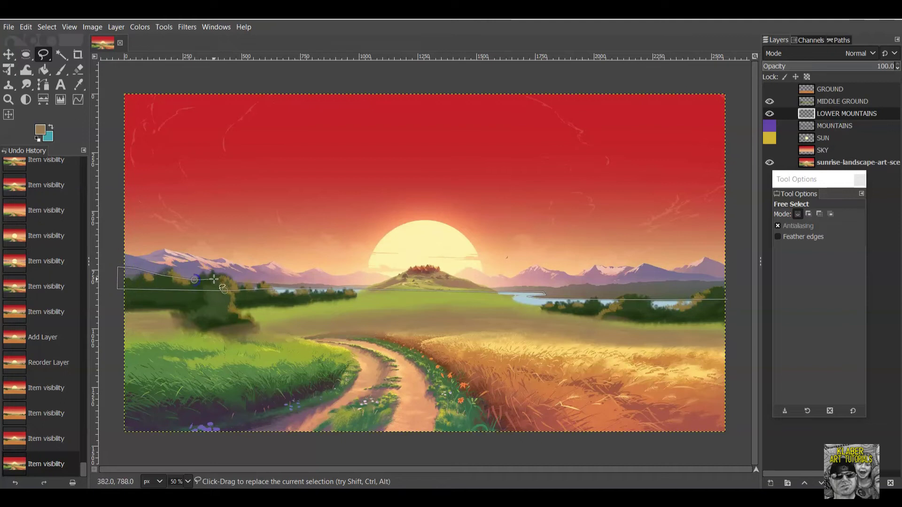
{"action": "left_click", "coordinate": [245, 281]}
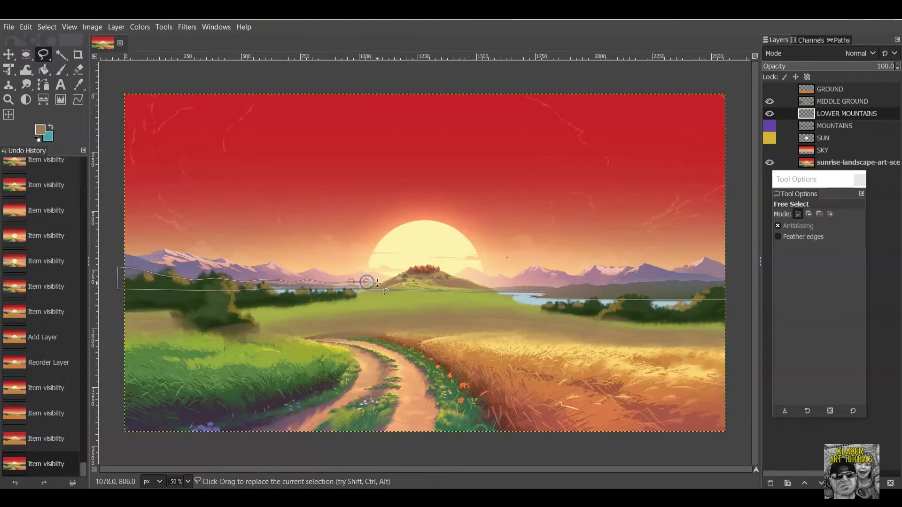
{"action": "left_click", "coordinate": [377, 284]}
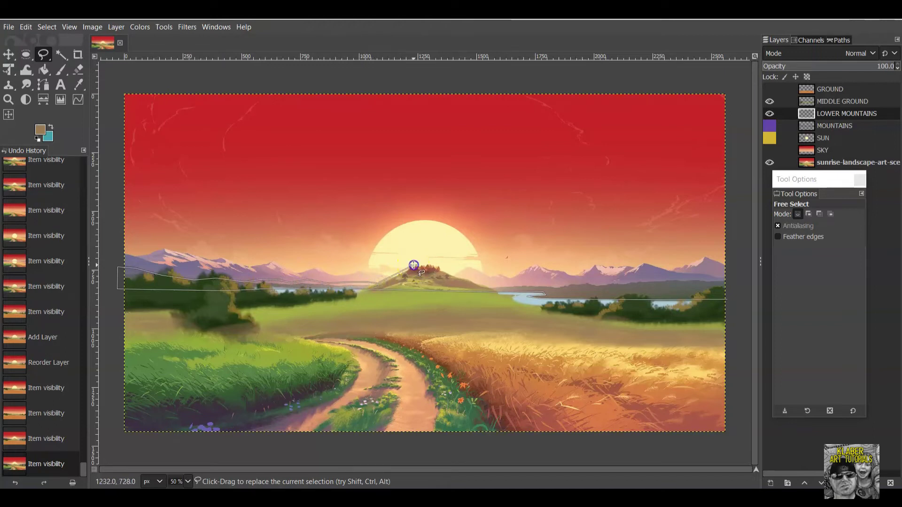
{"action": "left_click", "coordinate": [432, 265]}
{"action": "left_click", "coordinate": [497, 288]}
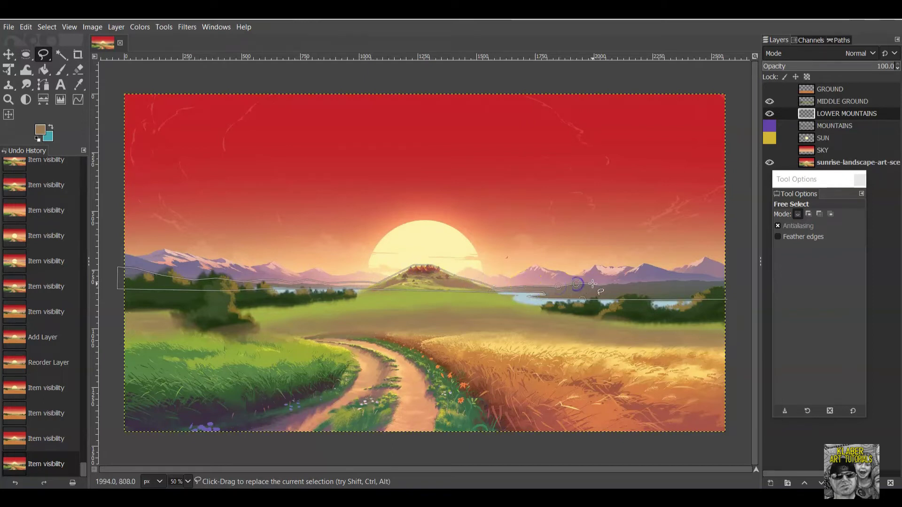
{"action": "left_click_drag", "start_coordinate": [611, 285], "coordinate": [730, 281]}
{"action": "left_click", "coordinate": [727, 299]}
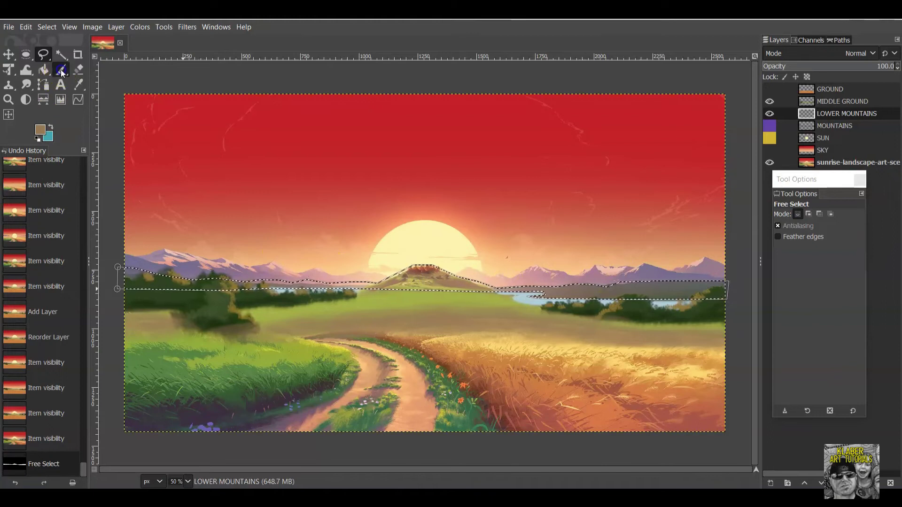
Pick the Paintbrush and sample the brownish-grey hill colour from the reference as foreground.
{"action": "left_click", "coordinate": [59, 72]}
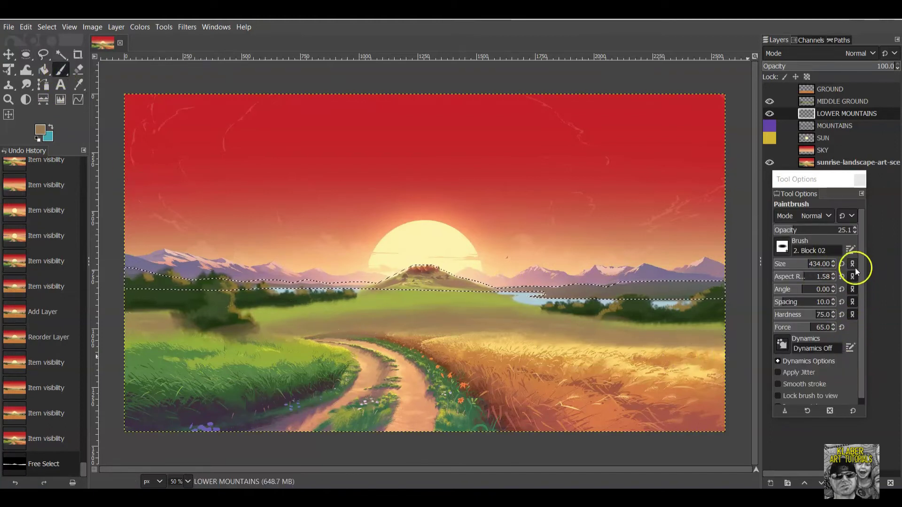
{"action": "left_click", "coordinate": [41, 128]}
{"action": "left_click", "coordinate": [793, 398]}
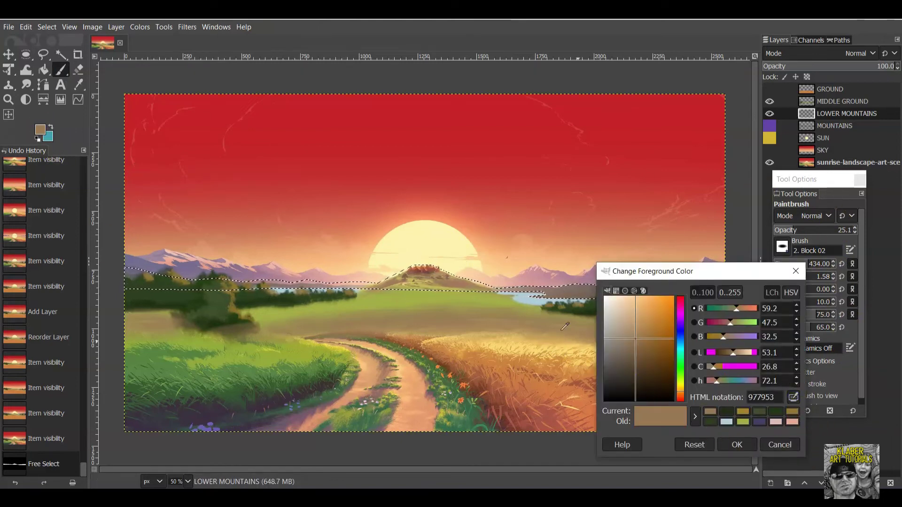
{"action": "left_click", "coordinate": [580, 293]}
{"action": "left_click", "coordinate": [736, 444]}
Paint the hill selection on LOWER MOUNTAINS at 100 opacity, then hide the layer.
{"action": "mouse_move", "coordinate": [544, 288]}
{"action": "left_mouse_down"}
{"action": "mouse_move", "coordinate": [520, 282]}
{"action": "mouse_move", "coordinate": [651, 283]}
{"action": "left_mouse_up"}
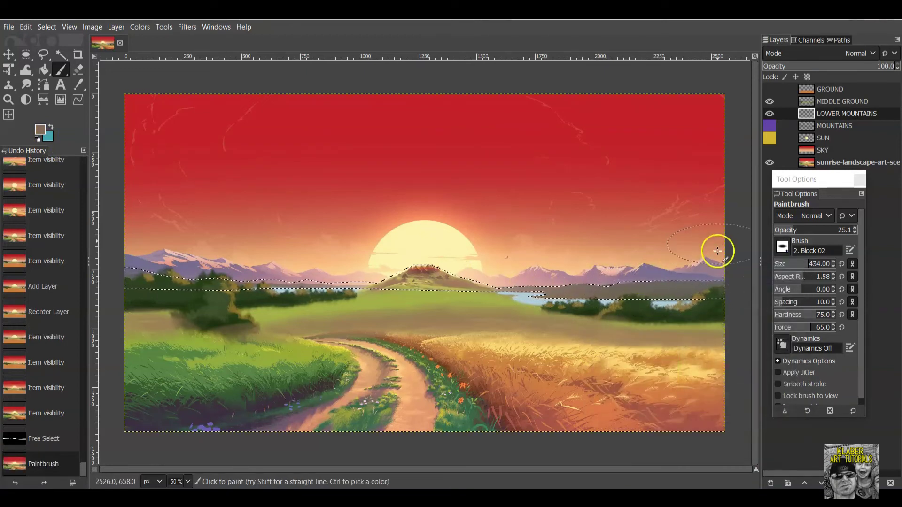
{"action": "left_click", "coordinate": [794, 230]}
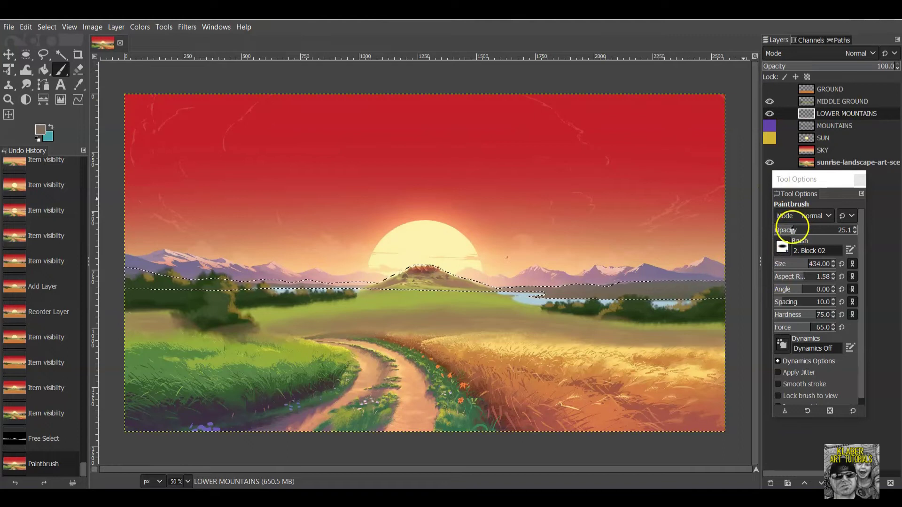
{"action": "left_click_drag", "start_coordinate": [793, 230], "coordinate": [858, 230]}
{"action": "left_click_drag", "start_coordinate": [733, 280], "coordinate": [608, 291]}
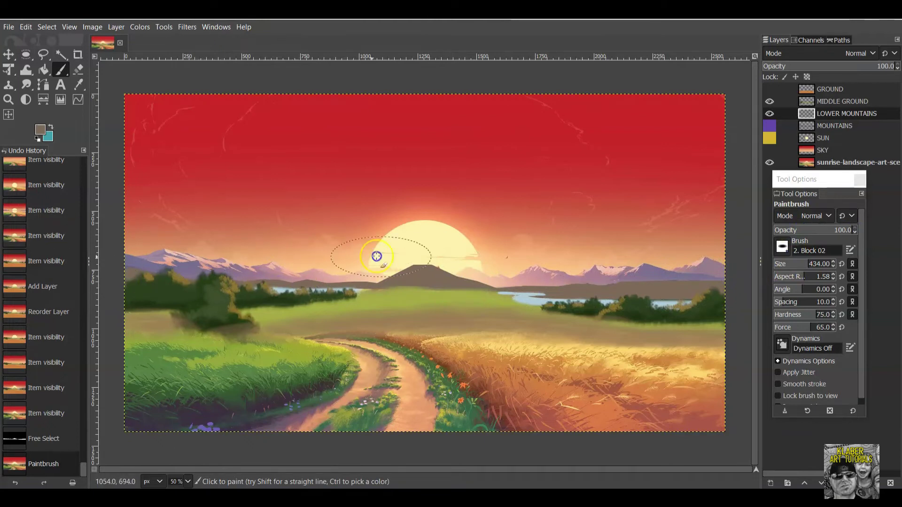
{"action": "left_click_drag", "start_coordinate": [640, 289], "coordinate": [641, 289]}
{"action": "mouse_move", "coordinate": [689, 164]}
{"action": "left_mouse_down"}
{"action": "mouse_move", "coordinate": [729, 151]}
{"action": "mouse_move", "coordinate": [693, 169]}
{"action": "left_mouse_up"}
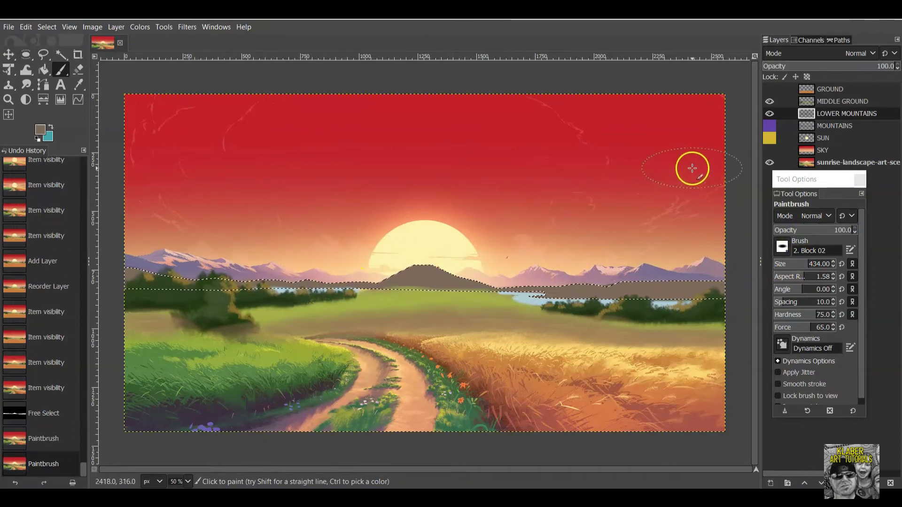
{"action": "left_click", "coordinate": [770, 114]}
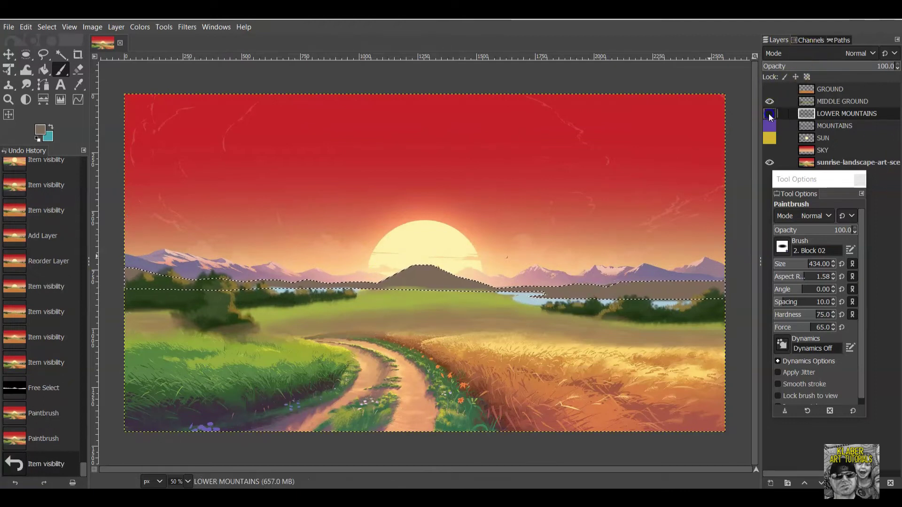
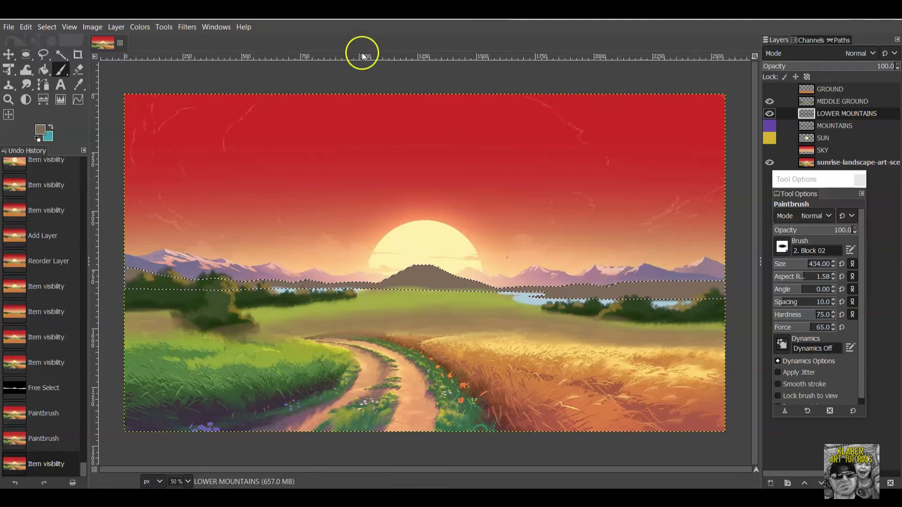
Deselect everything with Select > None and hide the sunrise-landscape-art-scene reference layer.
{"action": "left_click", "coordinate": [49, 28]}
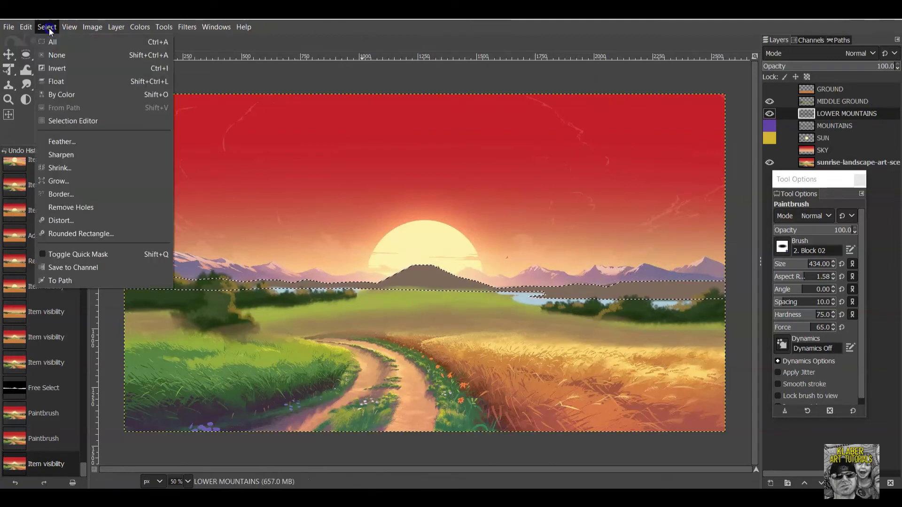
{"action": "left_click", "coordinate": [57, 55]}
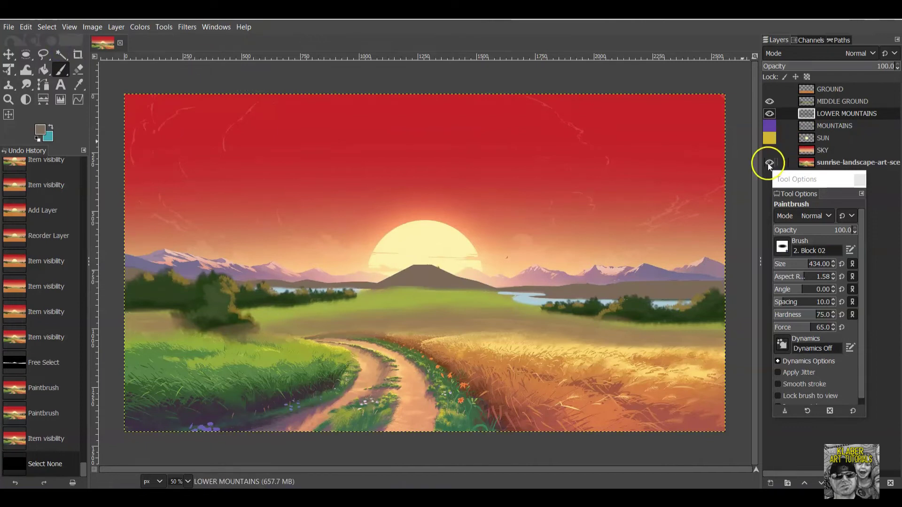
{"action": "left_click", "coordinate": [769, 163]}
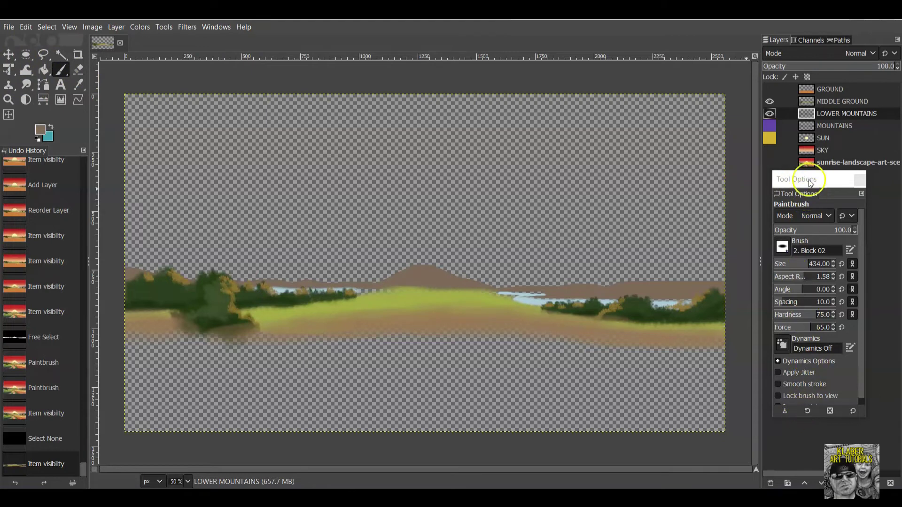
Set the foreground to dark brown 68523e and lower the Paintbrush opacity and size.
{"action": "left_click", "coordinate": [40, 130]}
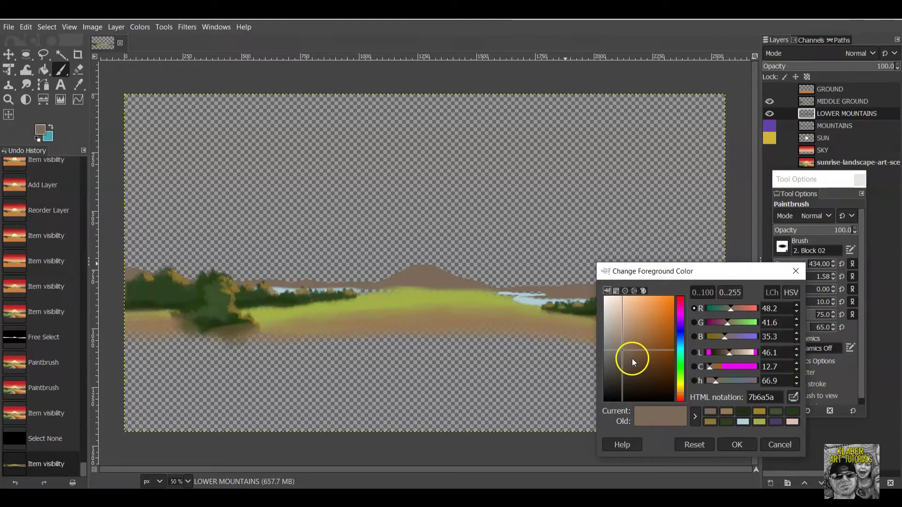
{"action": "left_click", "coordinate": [632, 359]}
{"action": "left_click", "coordinate": [734, 445]}
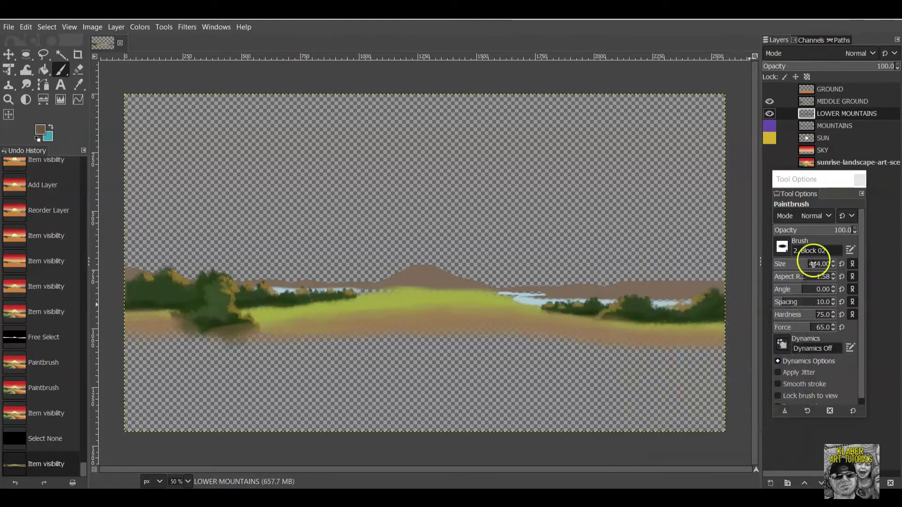
{"action": "mouse_move", "coordinate": [810, 235]}
{"action": "left_mouse_down"}
{"action": "mouse_move", "coordinate": [848, 226]}
{"action": "mouse_move", "coordinate": [834, 228]}
{"action": "left_mouse_up"}
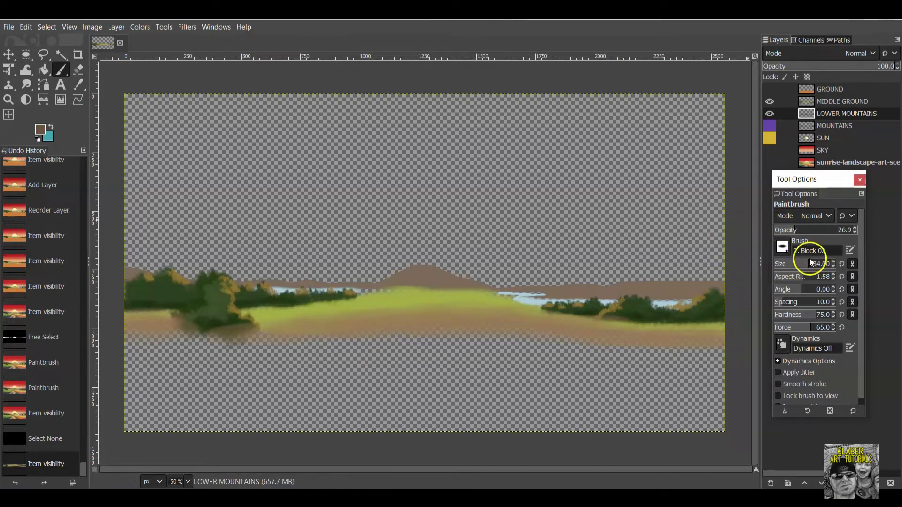
{"action": "left_click_drag", "start_coordinate": [808, 264], "coordinate": [792, 264]}
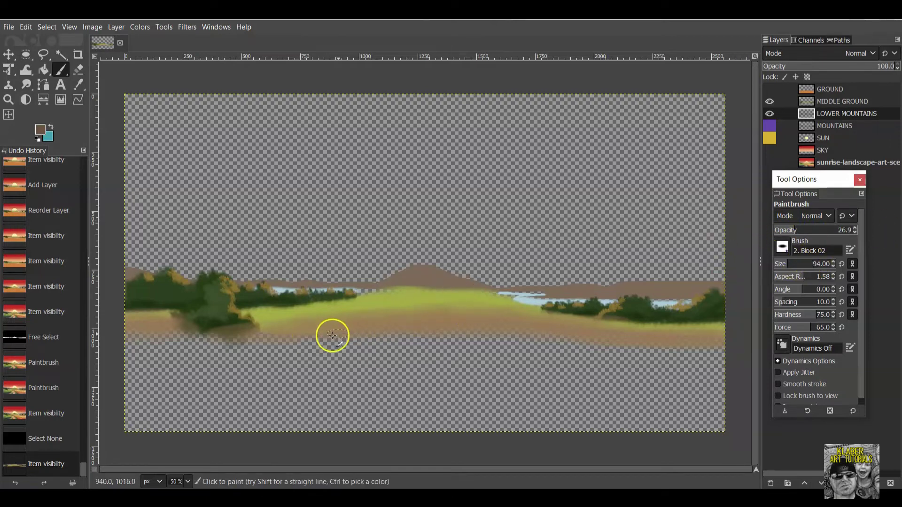
Brush soft brown shading along the hills, bushes, river and left and right tree lines.
{"action": "mouse_move", "coordinate": [422, 294]}
{"action": "left_mouse_down"}
{"action": "mouse_move", "coordinate": [392, 289]}
{"action": "mouse_move", "coordinate": [464, 288]}
{"action": "mouse_move", "coordinate": [413, 278]}
{"action": "mouse_move", "coordinate": [669, 308]}
{"action": "mouse_move", "coordinate": [549, 296]}
{"action": "mouse_move", "coordinate": [594, 294]}
{"action": "left_mouse_up"}
{"action": "left_click", "coordinate": [693, 297]}
{"action": "mouse_move", "coordinate": [708, 298]}
{"action": "left_mouse_down"}
{"action": "mouse_move", "coordinate": [685, 298]}
{"action": "mouse_move", "coordinate": [736, 297]}
{"action": "mouse_move", "coordinate": [510, 295]}
{"action": "left_mouse_up"}
{"action": "left_click", "coordinate": [518, 296]}
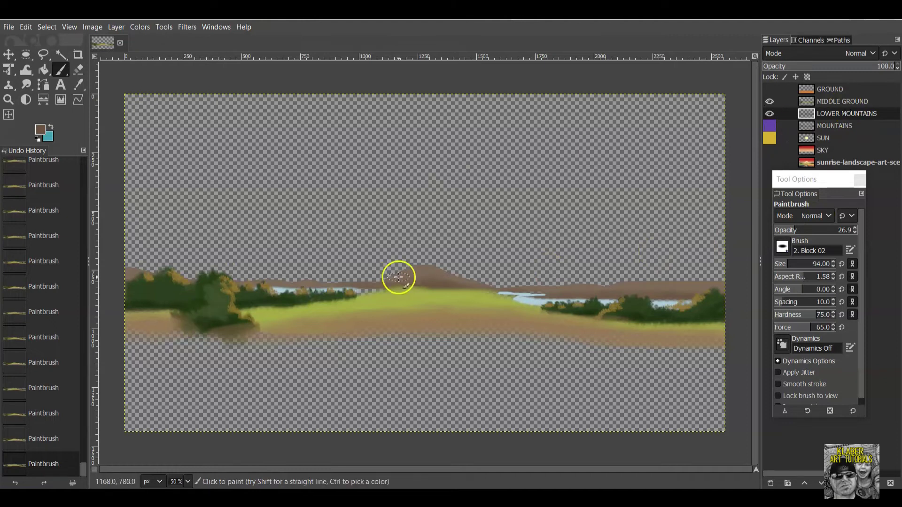
{"action": "mouse_move", "coordinate": [335, 292]}
{"action": "left_mouse_down"}
{"action": "mouse_move", "coordinate": [347, 288]}
{"action": "mouse_move", "coordinate": [216, 287]}
{"action": "mouse_move", "coordinate": [253, 288]}
{"action": "left_mouse_up"}
{"action": "mouse_move", "coordinate": [117, 286]}
{"action": "left_mouse_down"}
{"action": "mouse_move", "coordinate": [105, 282]}
{"action": "mouse_move", "coordinate": [145, 280]}
{"action": "left_mouse_up"}
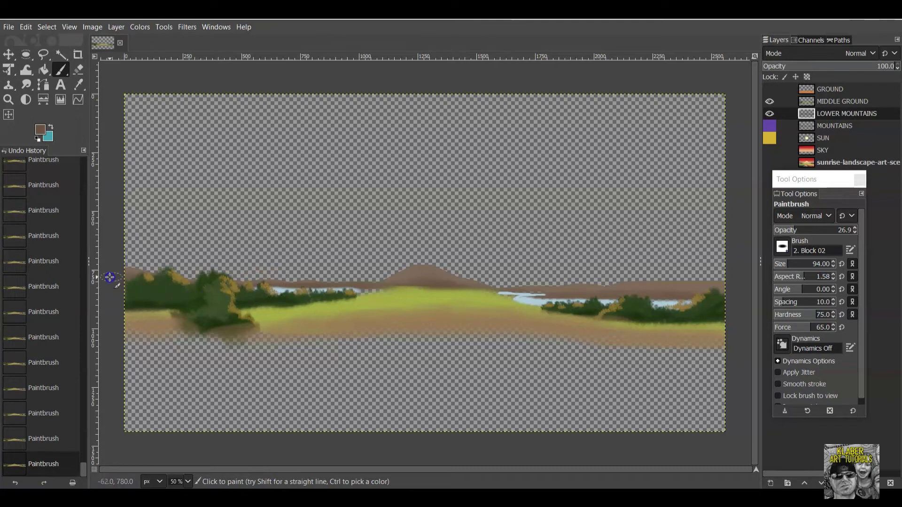
{"action": "left_click_drag", "start_coordinate": [721, 288], "coordinate": [676, 298]}
{"action": "left_click_drag", "start_coordinate": [622, 299], "coordinate": [365, 292]}
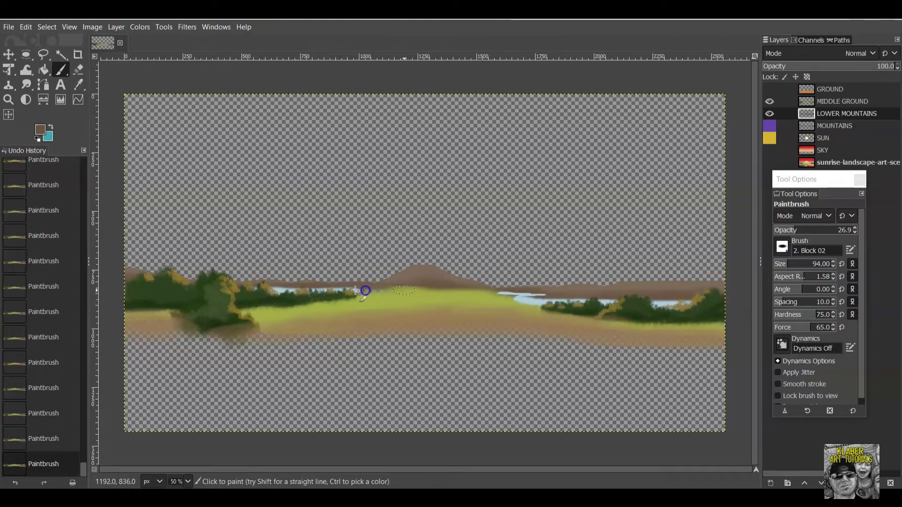
Select MIDDLE GROUND, sample yellow-green 98a241 from the canvas and set opacity to 18.6.
{"action": "left_click", "coordinate": [847, 100]}
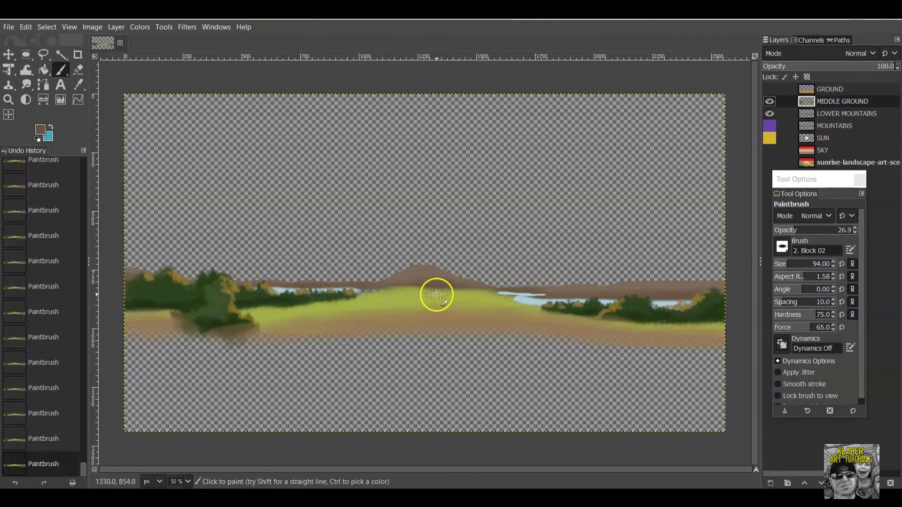
{"action": "left_click", "coordinate": [40, 134]}
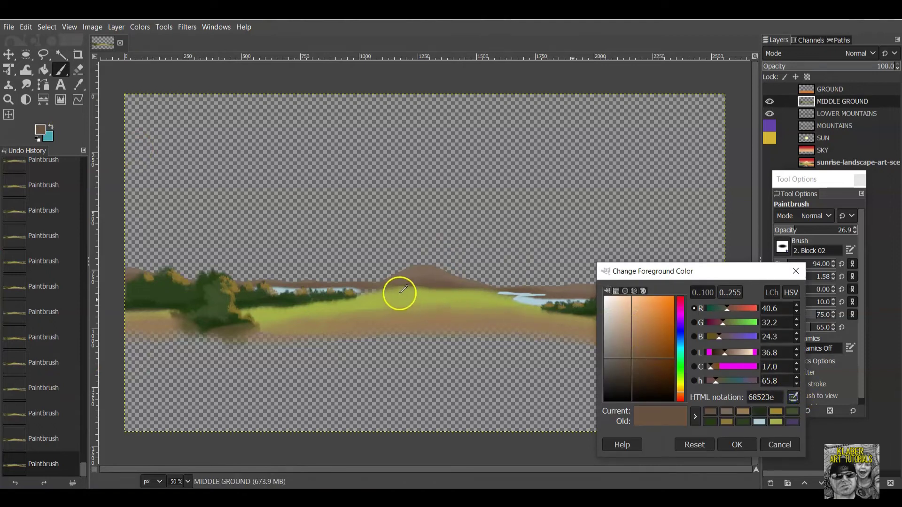
{"action": "left_click", "coordinate": [403, 294]}
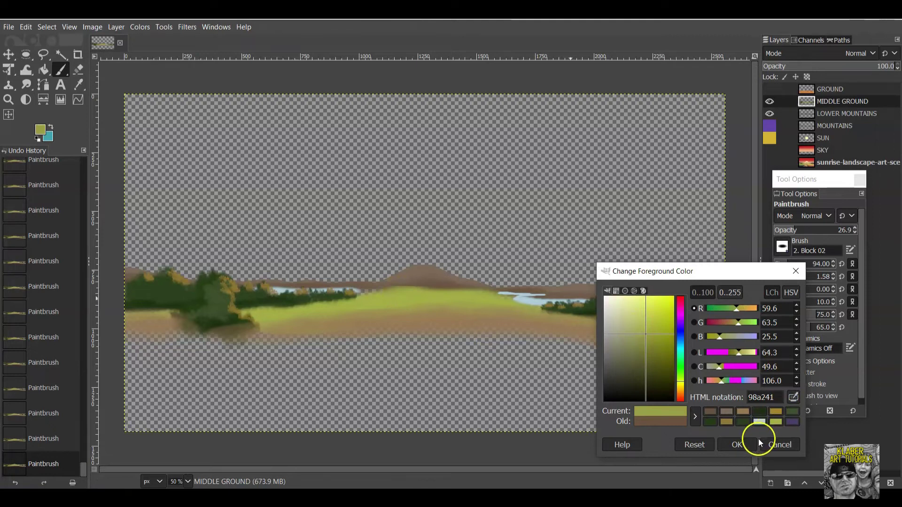
{"action": "left_click", "coordinate": [737, 445]}
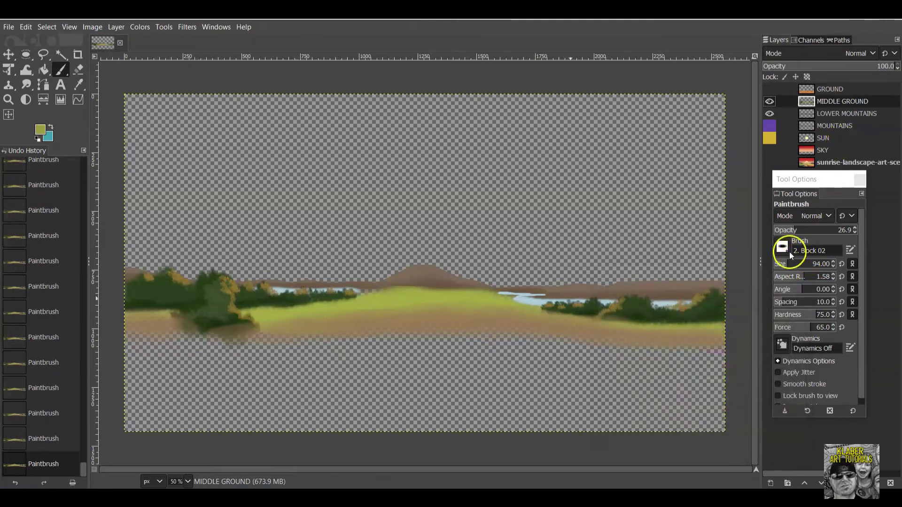
{"action": "left_click", "coordinate": [793, 231]}
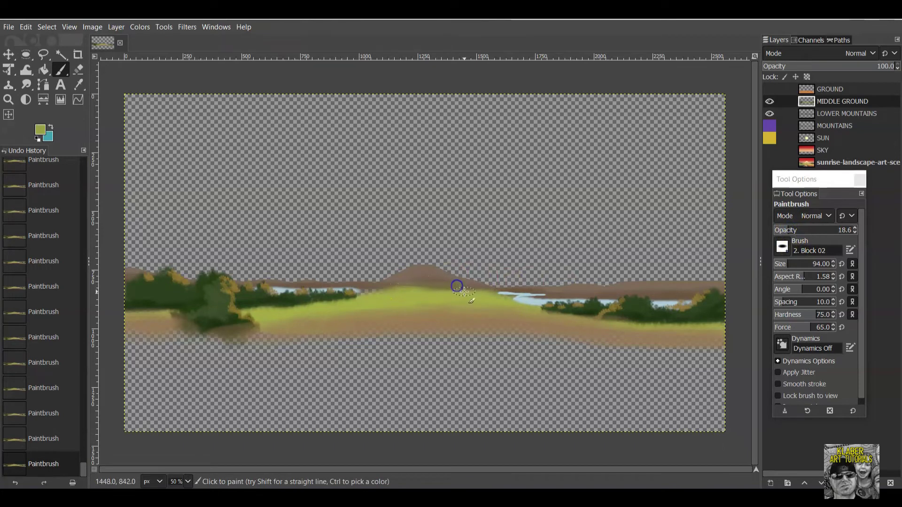
Dab faint yellow-green across the central hill and hilltop.
{"action": "left_click", "coordinate": [429, 284]}
{"action": "left_click", "coordinate": [425, 278]}
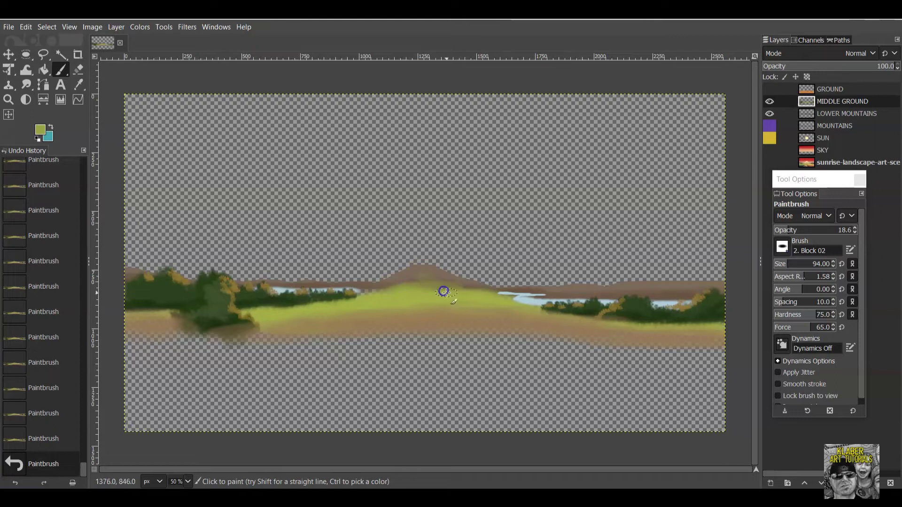
{"action": "left_click", "coordinate": [463, 293]}
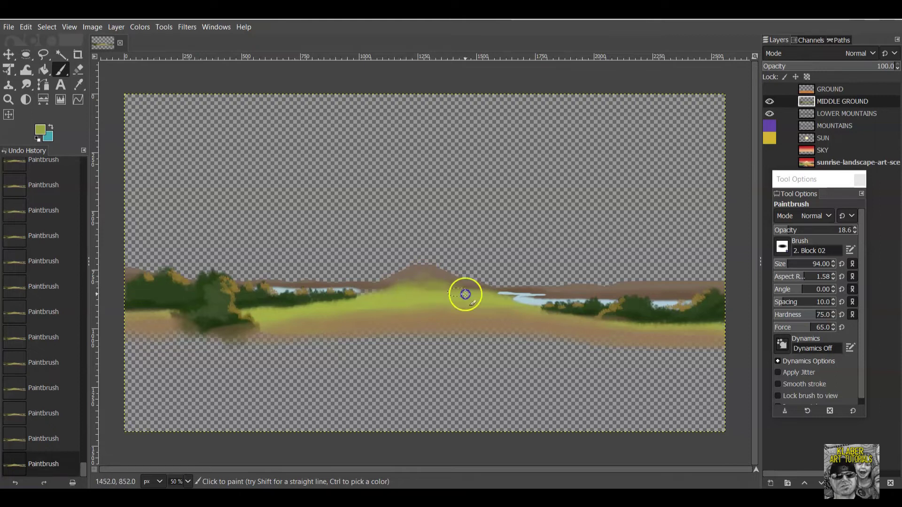
{"action": "left_click", "coordinate": [494, 302]}
{"action": "left_click", "coordinate": [722, 270]}
{"action": "left_click", "coordinate": [794, 135]}
Show the GROUND, MOUNTAINS, SUN and SKY layers again and select MOUNTAINS.
{"action": "left_click", "coordinate": [769, 89]}
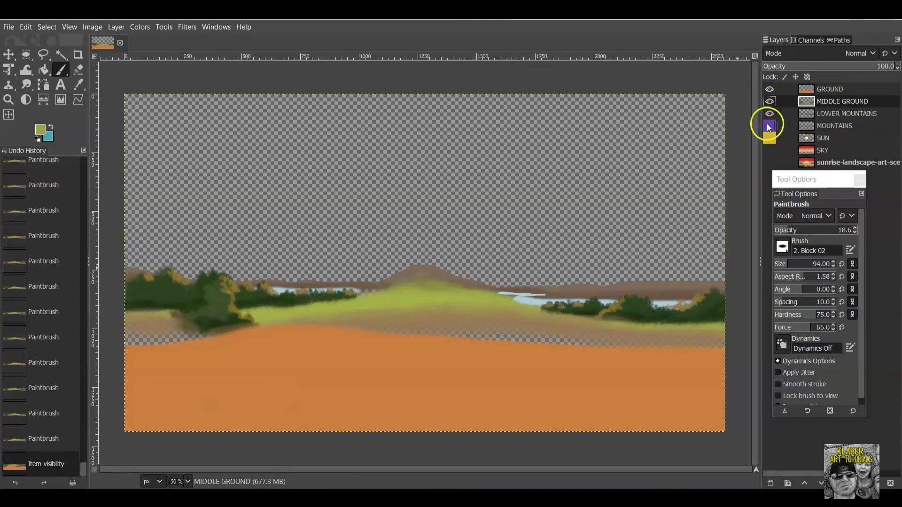
{"action": "left_click", "coordinate": [769, 126]}
{"action": "left_click", "coordinate": [769, 138]}
{"action": "left_click", "coordinate": [770, 152]}
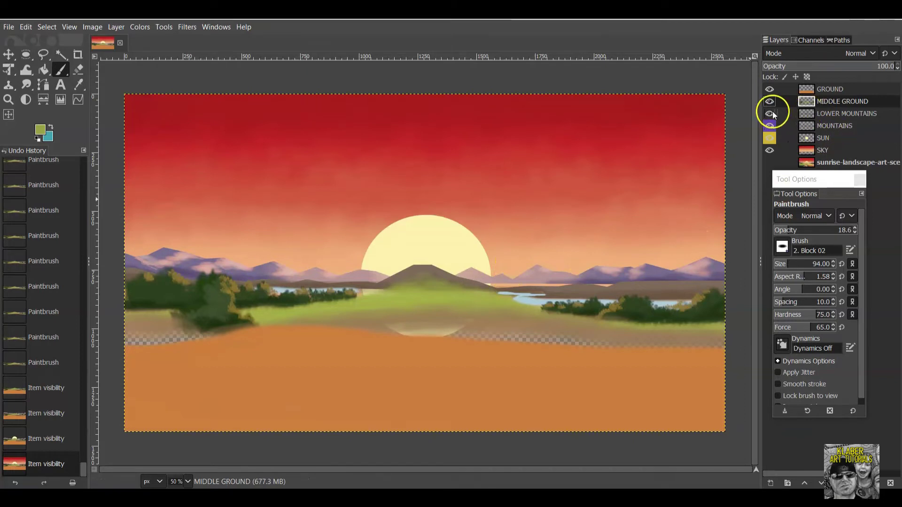
{"action": "left_click", "coordinate": [837, 115]}
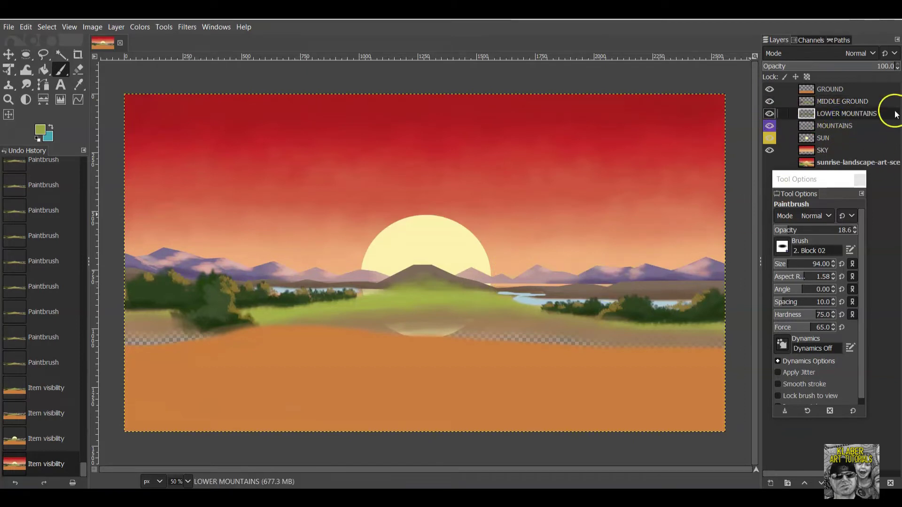
{"action": "left_click", "coordinate": [833, 127]}
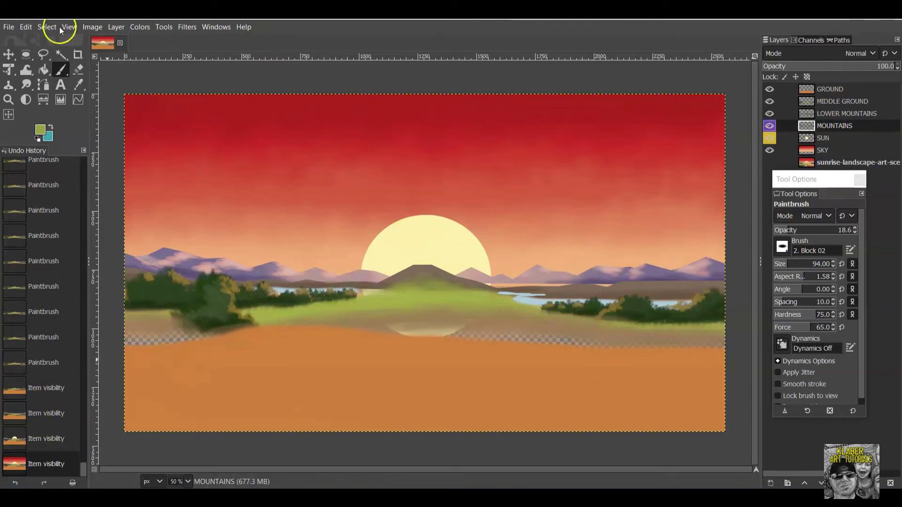
Sample the mountains' purple and paint purple strokes and dabs on the right and left mountains.
{"action": "left_click", "coordinate": [40, 129]}
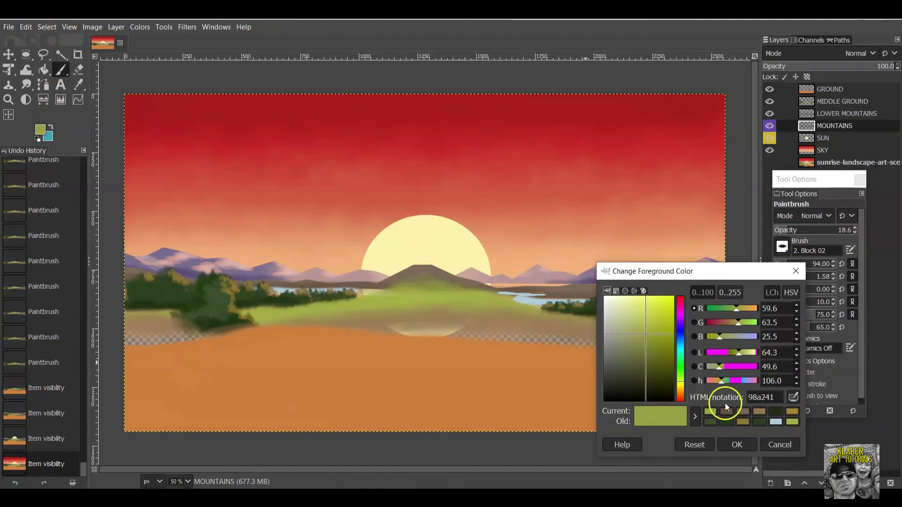
{"action": "left_click", "coordinate": [793, 397]}
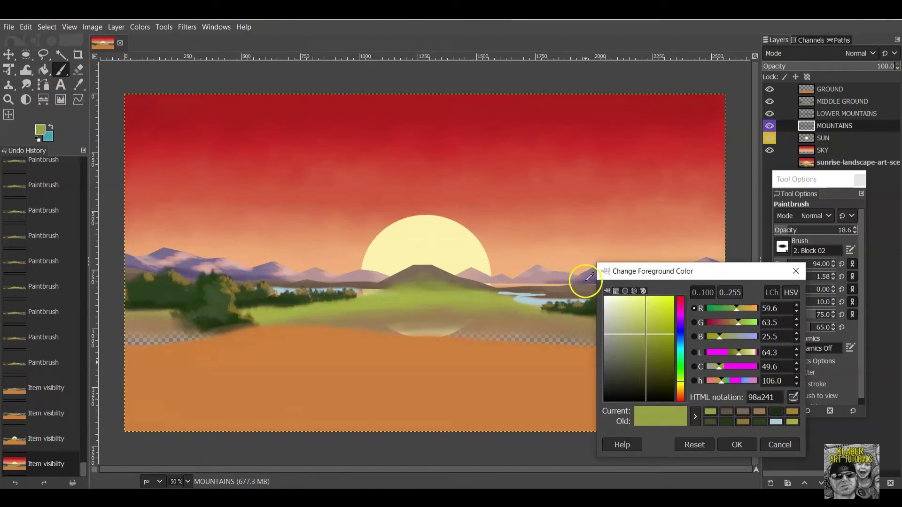
{"action": "left_click", "coordinate": [586, 284]}
{"action": "left_click", "coordinate": [748, 440]}
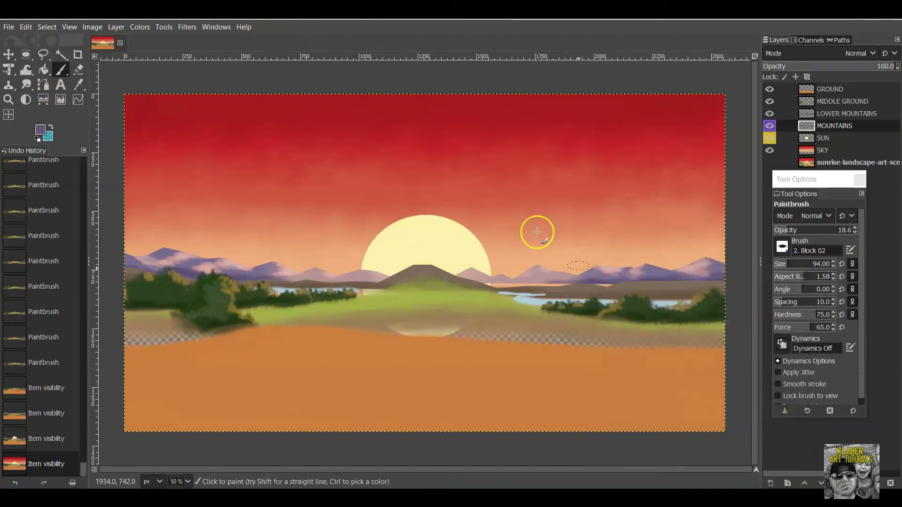
{"action": "mouse_move", "coordinate": [567, 277]}
{"action": "left_mouse_down"}
{"action": "mouse_move", "coordinate": [531, 285]}
{"action": "mouse_move", "coordinate": [555, 290]}
{"action": "left_mouse_up"}
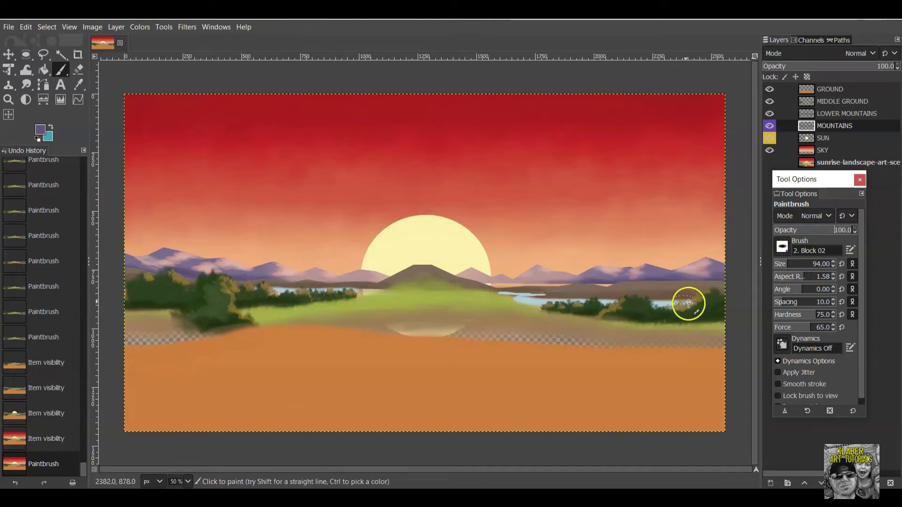
{"action": "mouse_move", "coordinate": [620, 284]}
{"action": "left_mouse_down"}
{"action": "mouse_move", "coordinate": [586, 281]}
{"action": "mouse_move", "coordinate": [604, 287]}
{"action": "left_mouse_up"}
{"action": "left_click_drag", "start_coordinate": [541, 285], "coordinate": [534, 288]}
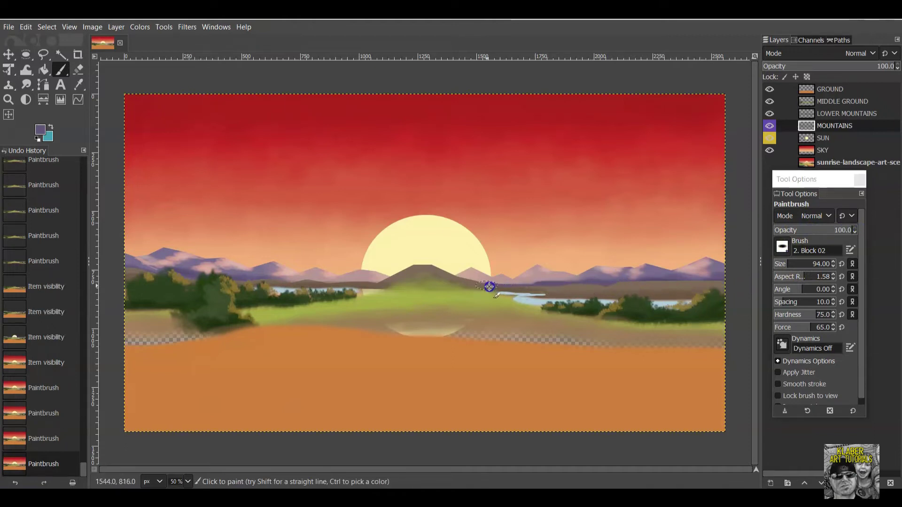
{"action": "left_click", "coordinate": [535, 285]}
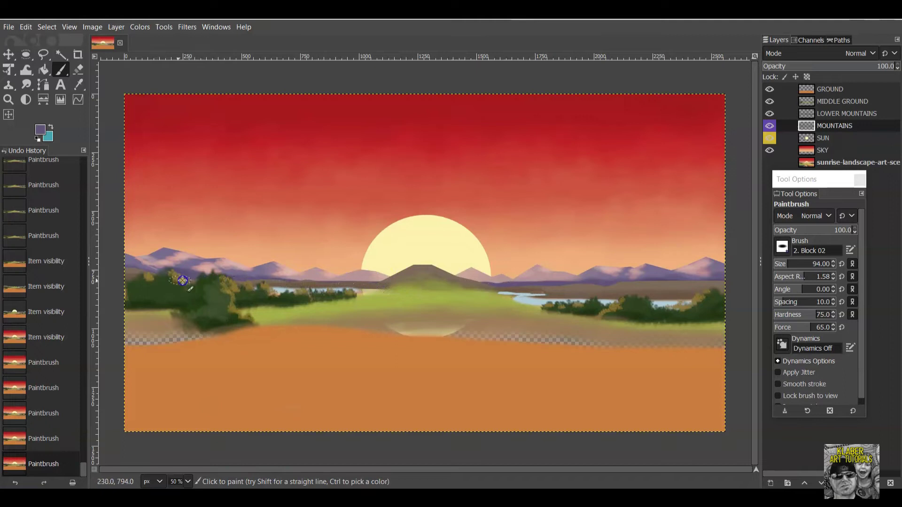
{"action": "left_click", "coordinate": [125, 272]}
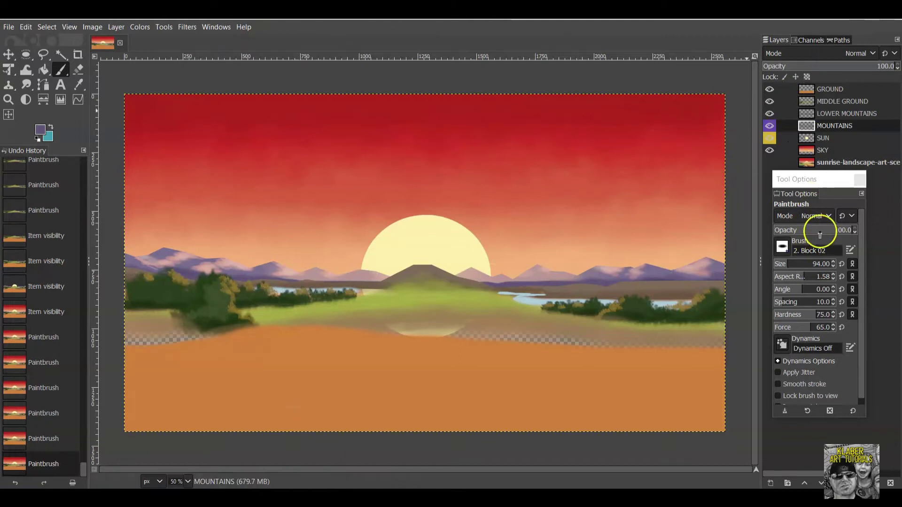
Lower the opacity to 26.9 and brush faint haze over the distant mountains.
{"action": "left_click", "coordinate": [850, 230]}
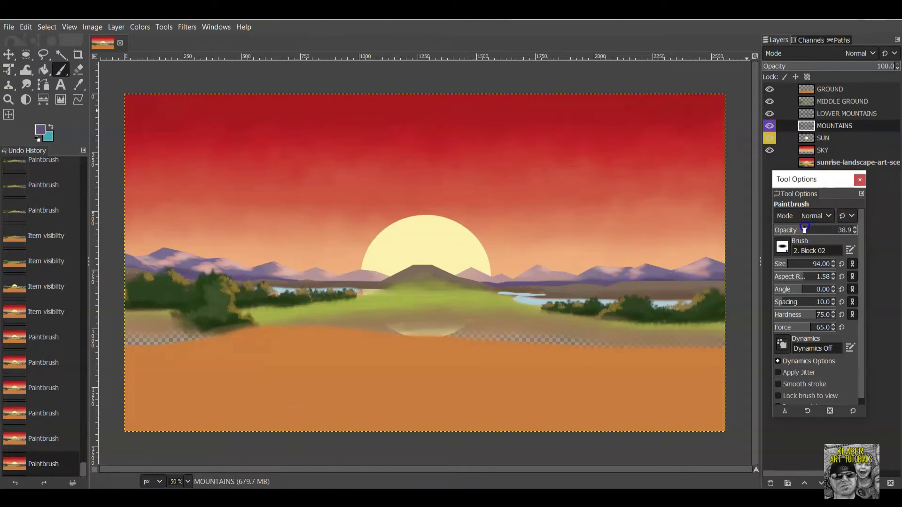
{"action": "left_click_drag", "start_coordinate": [797, 229], "coordinate": [797, 229]}
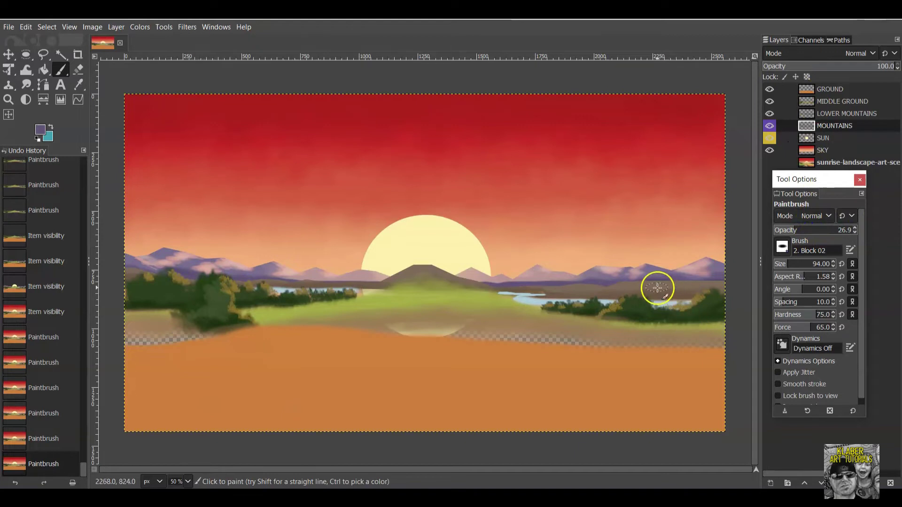
{"action": "left_click_drag", "start_coordinate": [559, 281], "coordinate": [467, 282]}
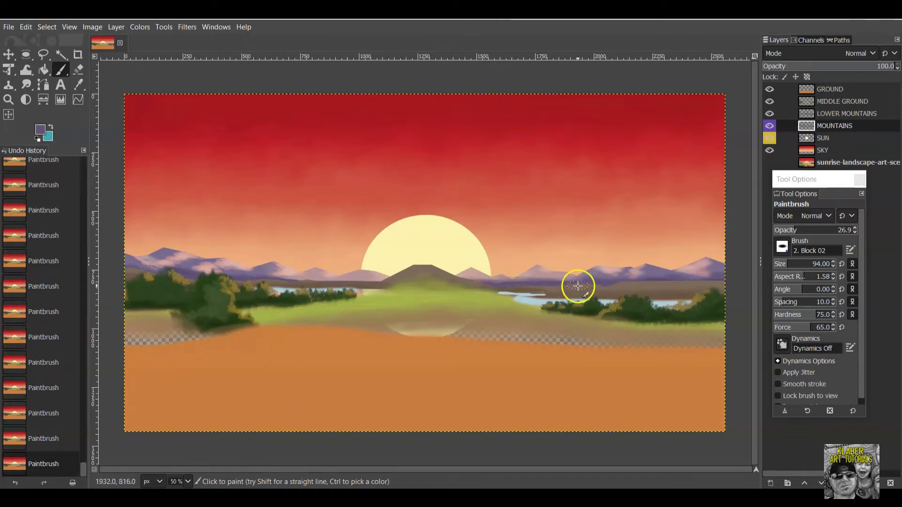
{"action": "left_click_drag", "start_coordinate": [371, 281], "coordinate": [353, 282]}
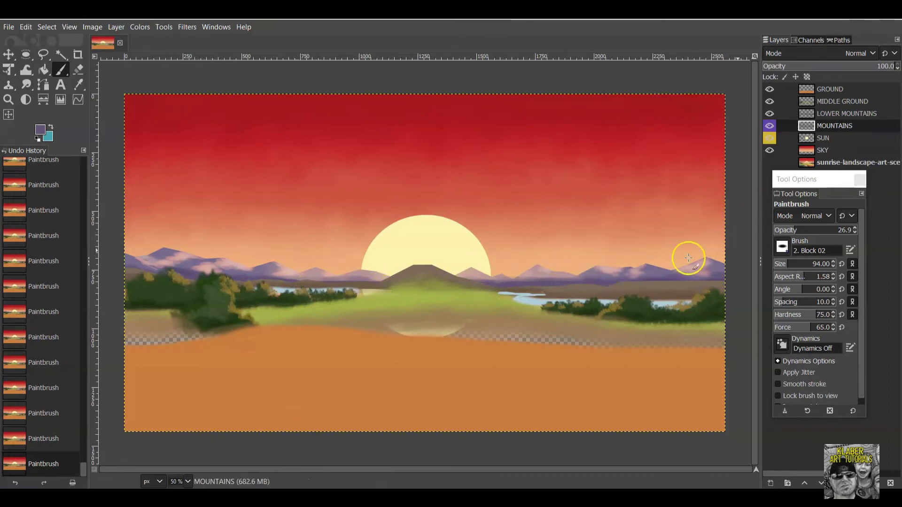
Toggle MIDDLE GROUND off and on to check it, then make it the active layer.
{"action": "left_click", "coordinate": [769, 101]}
{"action": "left_click", "coordinate": [770, 101]}
{"action": "left_click", "coordinate": [807, 101]}
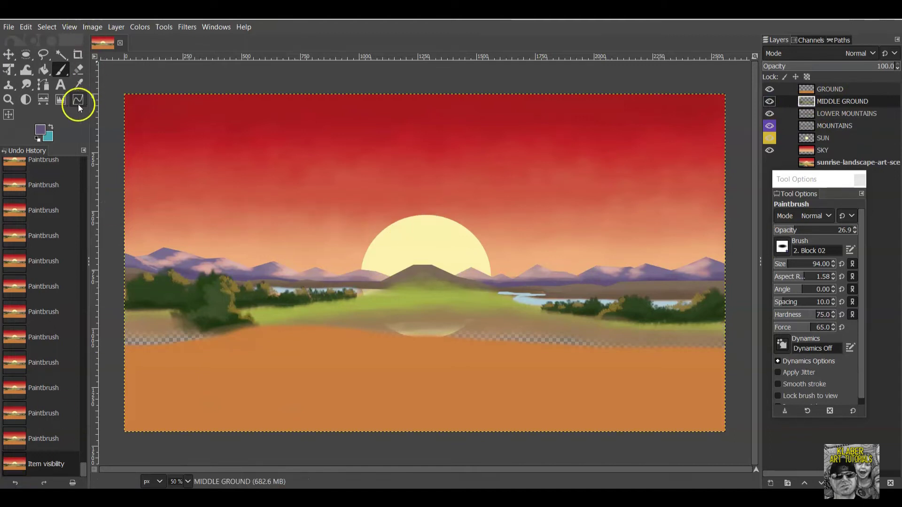
Pick green 98a241 from recent colours and paint the central hill at 78 opacity.
{"action": "left_click", "coordinate": [43, 128]}
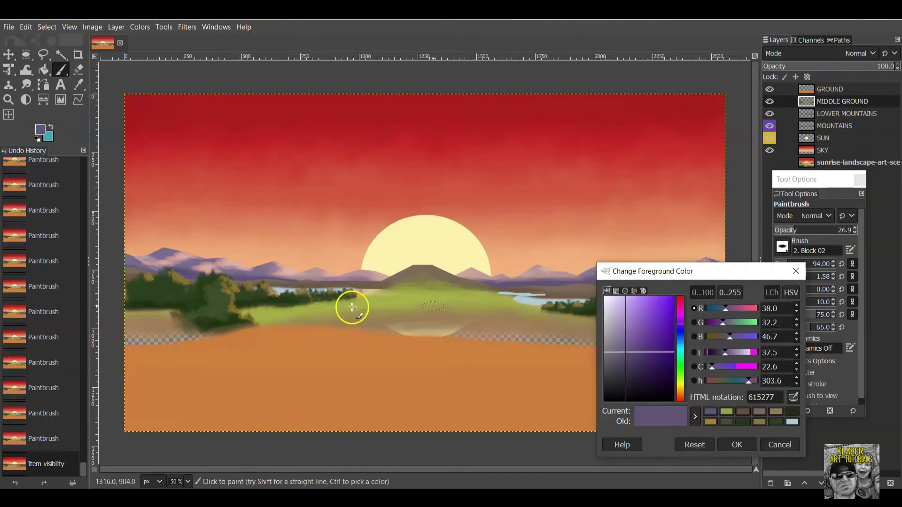
{"action": "left_click", "coordinate": [726, 412]}
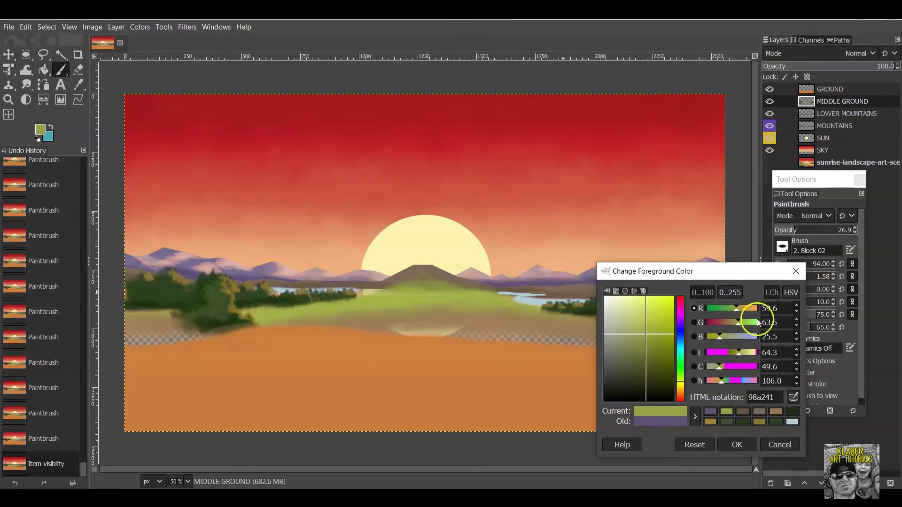
{"action": "left_click", "coordinate": [737, 444]}
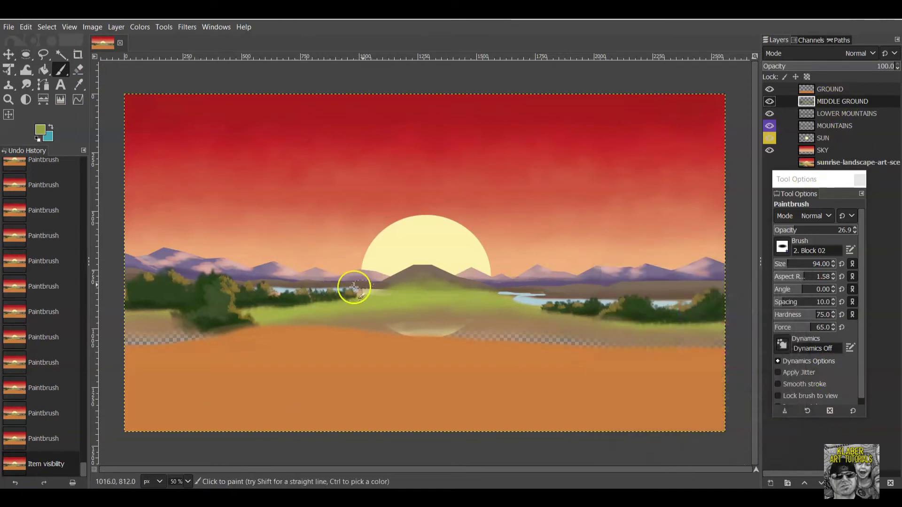
{"action": "left_click_drag", "start_coordinate": [347, 304], "coordinate": [374, 291]}
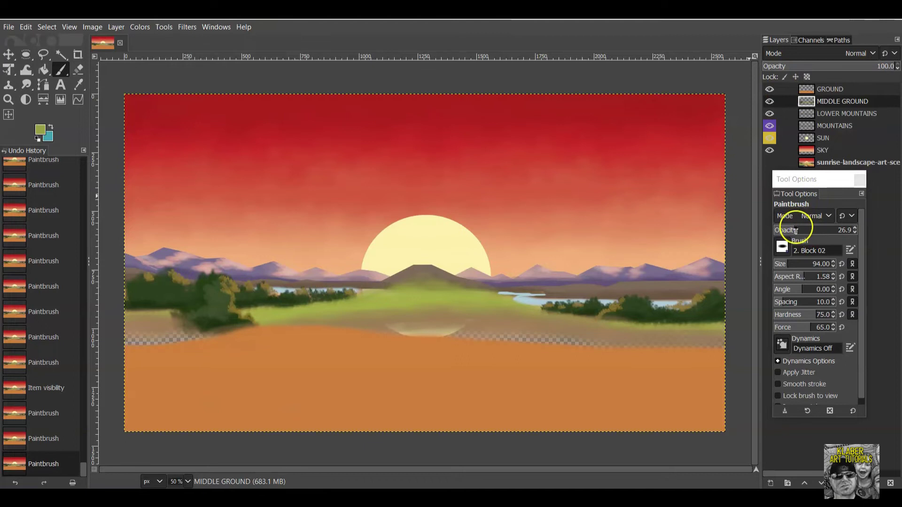
{"action": "left_click_drag", "start_coordinate": [796, 231], "coordinate": [836, 229]}
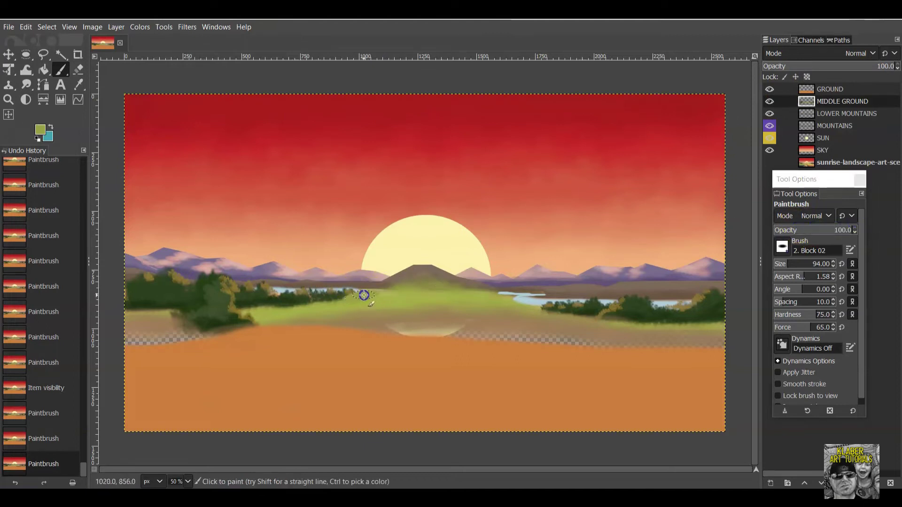
{"action": "left_click_drag", "start_coordinate": [397, 286], "coordinate": [381, 293]}
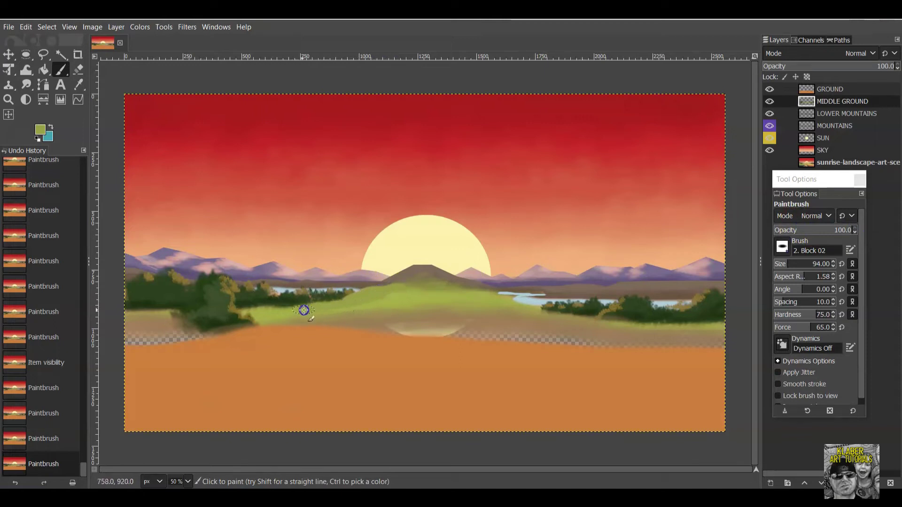
{"action": "mouse_move", "coordinate": [401, 292]}
{"action": "left_mouse_down"}
{"action": "mouse_move", "coordinate": [491, 265]}
{"action": "mouse_move", "coordinate": [490, 294]}
{"action": "left_mouse_up"}
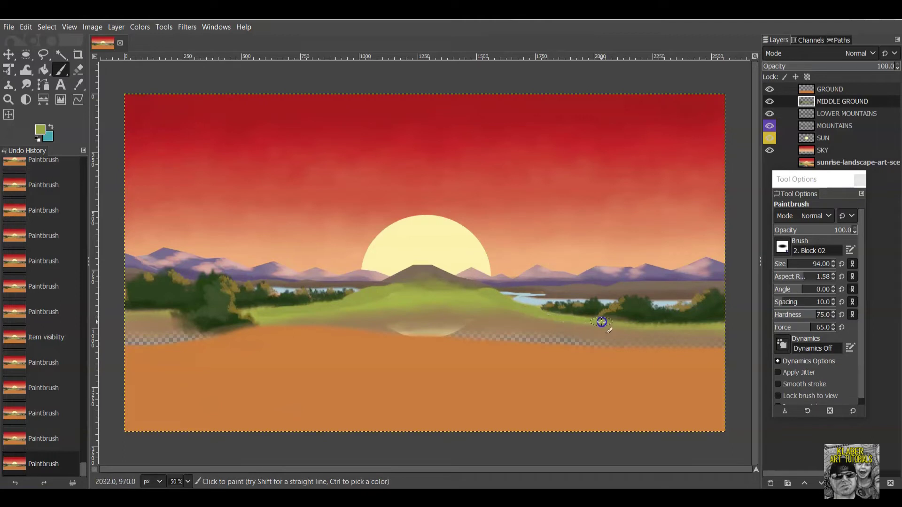
{"action": "left_click_drag", "start_coordinate": [712, 330], "coordinate": [465, 288]}
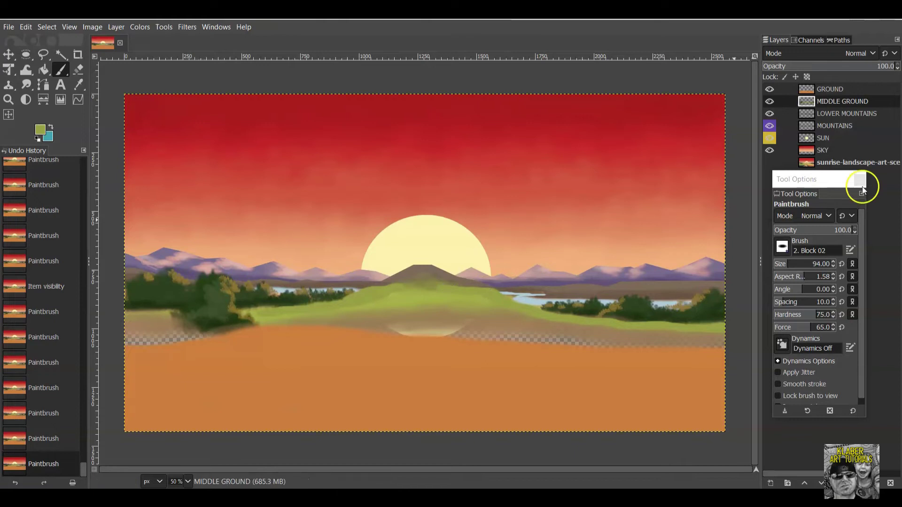
Drop opacity to 48.5 and layer more green over the hill and its upper edge.
{"action": "left_click_drag", "start_coordinate": [849, 227], "coordinate": [819, 229]}
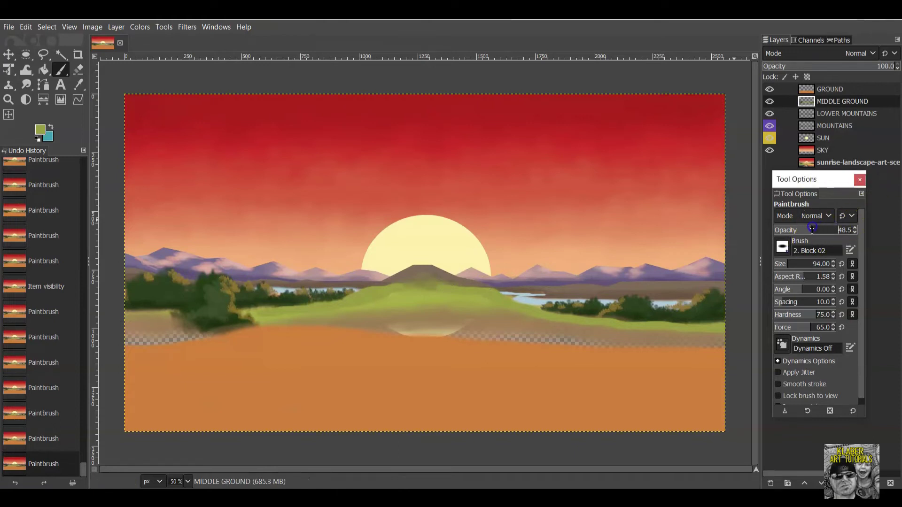
{"action": "left_click_drag", "start_coordinate": [488, 299], "coordinate": [463, 295]}
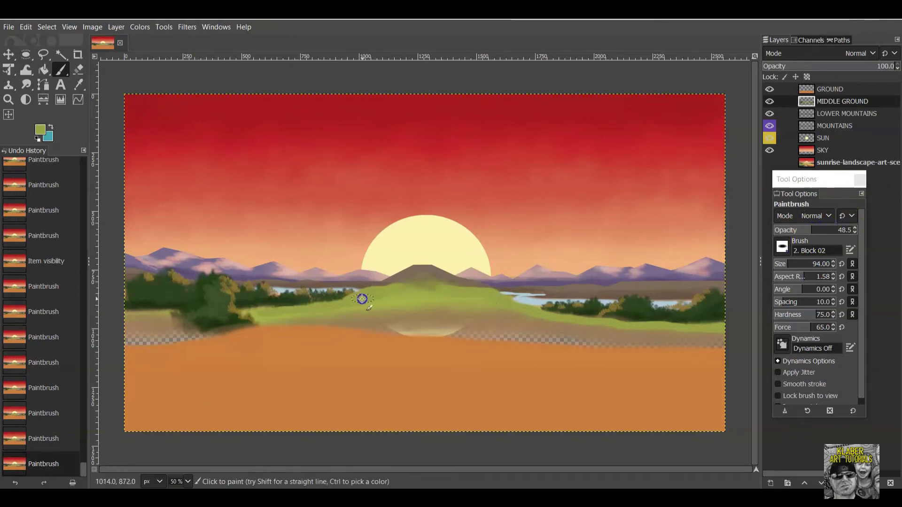
{"action": "left_click", "coordinate": [363, 298]}
{"action": "left_click_drag", "start_coordinate": [367, 302], "coordinate": [280, 317]}
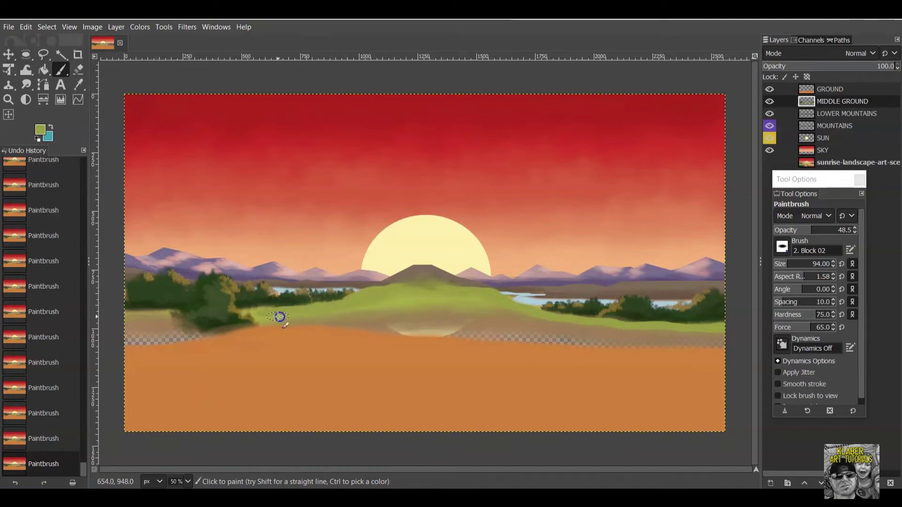
{"action": "left_click", "coordinate": [387, 288]}
At 18 opacity, add faint green dabs and a stroke across the hill.
{"action": "left_click_drag", "start_coordinate": [804, 230], "coordinate": [788, 230]}
{"action": "left_click", "coordinate": [386, 287]}
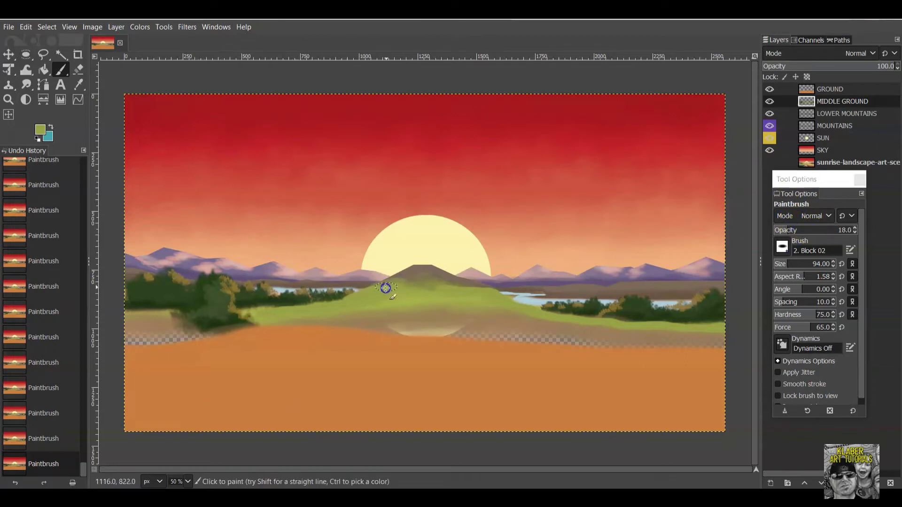
{"action": "left_click", "coordinate": [451, 284]}
{"action": "left_click", "coordinate": [463, 289]}
{"action": "left_click", "coordinate": [467, 287]}
{"action": "left_click_drag", "start_coordinate": [466, 287], "coordinate": [490, 298]}
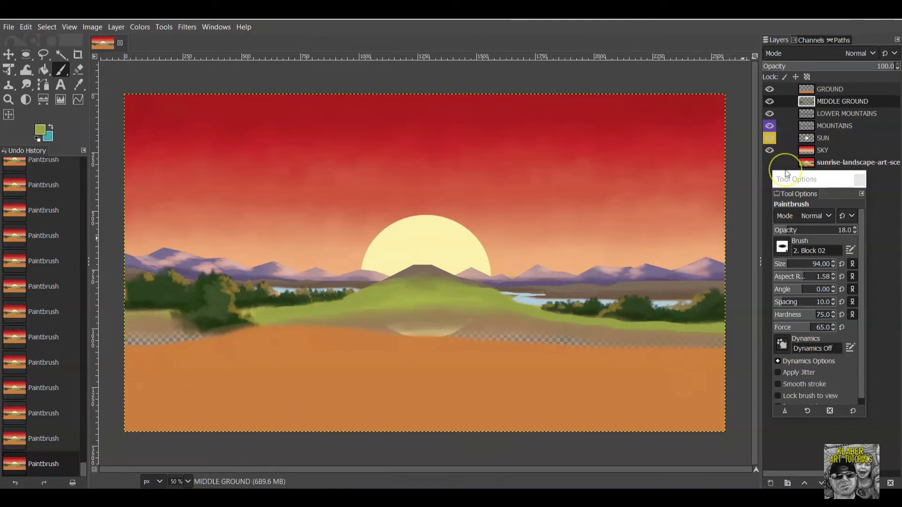
Show the reference image and hide SKY, SUN, MOUNTAINS, LOWER MOUNTAINS, MIDDLE GROUND and GROUND.
{"action": "left_click", "coordinate": [769, 163]}
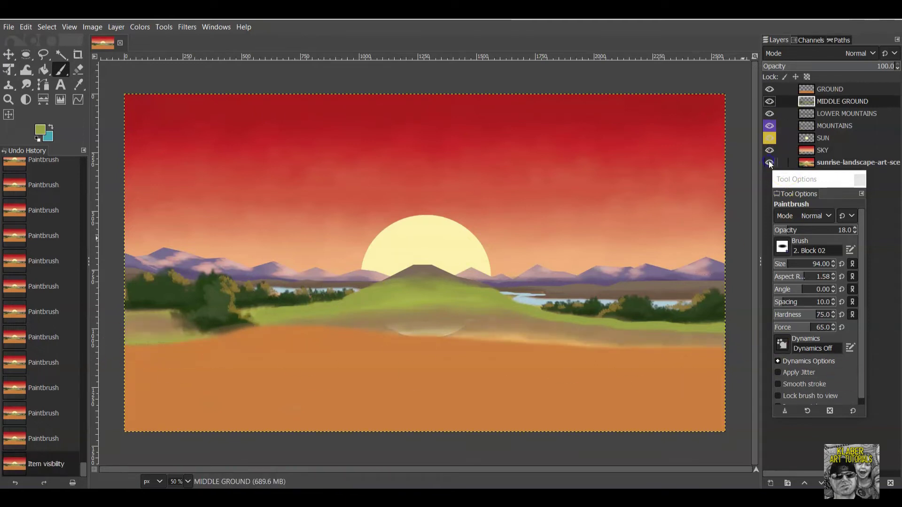
{"action": "left_click", "coordinate": [769, 151]}
{"action": "left_click", "coordinate": [770, 138]}
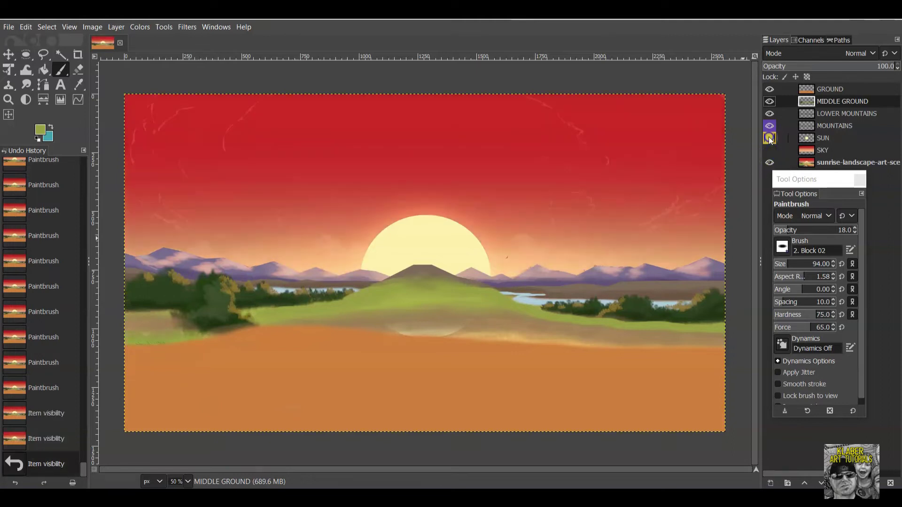
{"action": "left_click", "coordinate": [770, 126]}
{"action": "left_click", "coordinate": [770, 114]}
{"action": "left_click", "coordinate": [770, 101]}
{"action": "left_click", "coordinate": [770, 89]}
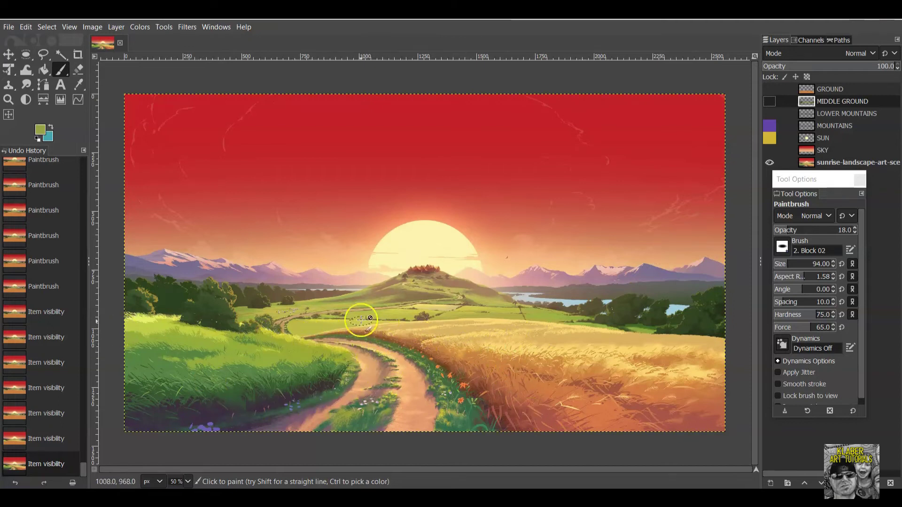
Briefly toggle the SKY layer on and off to compare against the reference.
{"action": "mouse_move", "coordinate": [399, 383]}
{"action": "left_mouse_down"}
{"action": "mouse_move", "coordinate": [344, 358]}
{"action": "mouse_move", "coordinate": [343, 415]}
{"action": "mouse_move", "coordinate": [316, 416]}
{"action": "mouse_move", "coordinate": [427, 379]}
{"action": "mouse_move", "coordinate": [339, 338]}
{"action": "mouse_move", "coordinate": [359, 338]}
{"action": "mouse_move", "coordinate": [319, 340]}
{"action": "mouse_move", "coordinate": [374, 335]}
{"action": "mouse_move", "coordinate": [445, 350]}
{"action": "mouse_move", "coordinate": [311, 337]}
{"action": "left_mouse_up"}
{"action": "left_click", "coordinate": [792, 193]}
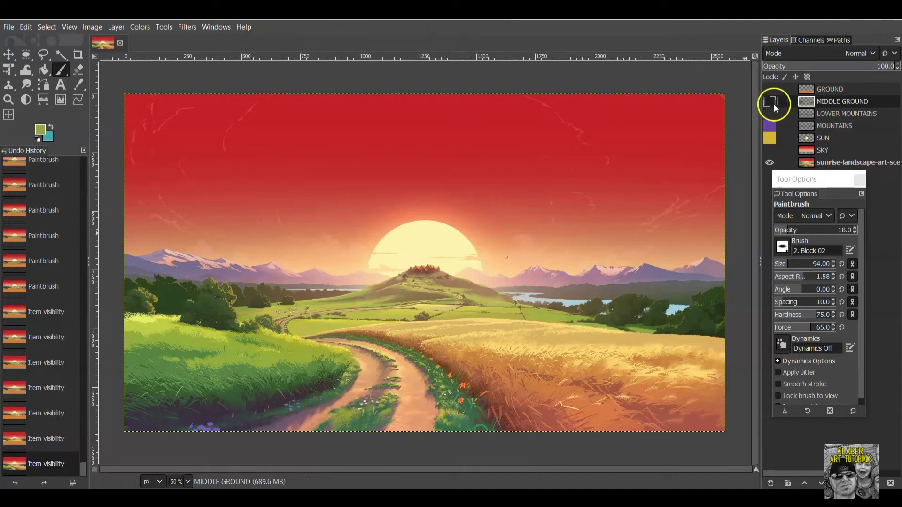
{"action": "left_click", "coordinate": [771, 152]}
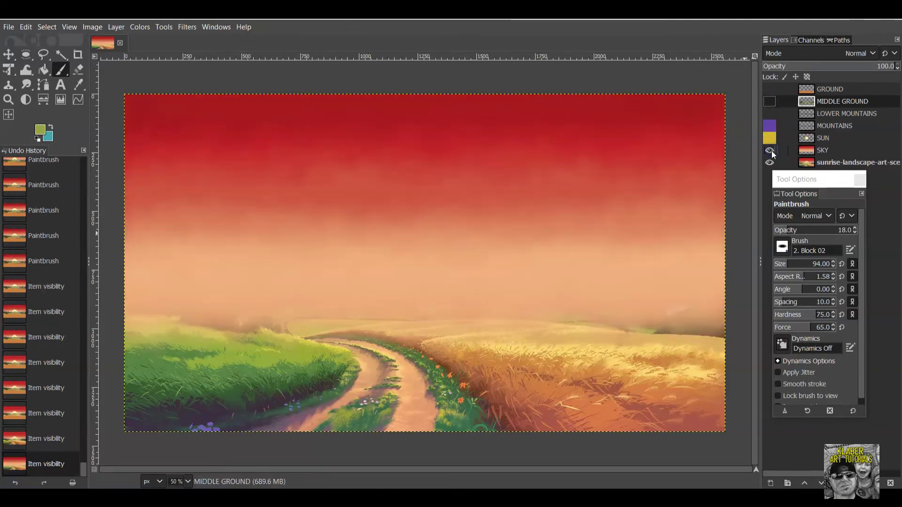
{"action": "left_click", "coordinate": [771, 151]}
{"action": "mouse_move", "coordinate": [470, 310]}
{"action": "left_mouse_down"}
{"action": "mouse_move", "coordinate": [415, 295]}
{"action": "mouse_move", "coordinate": [284, 324]}
{"action": "mouse_move", "coordinate": [459, 367]}
{"action": "mouse_move", "coordinate": [298, 343]}
{"action": "mouse_move", "coordinate": [329, 339]}
{"action": "mouse_move", "coordinate": [283, 329]}
{"action": "mouse_move", "coordinate": [418, 293]}
{"action": "left_mouse_up"}
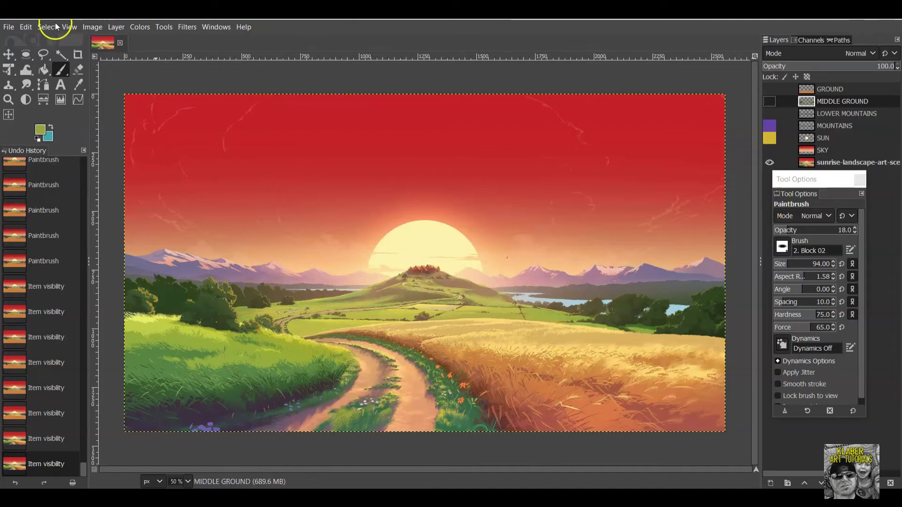
Add a new transparent 2560×1440 layer named 'PATH' via Layer > New Layer.
{"action": "left_click", "coordinate": [111, 27]}
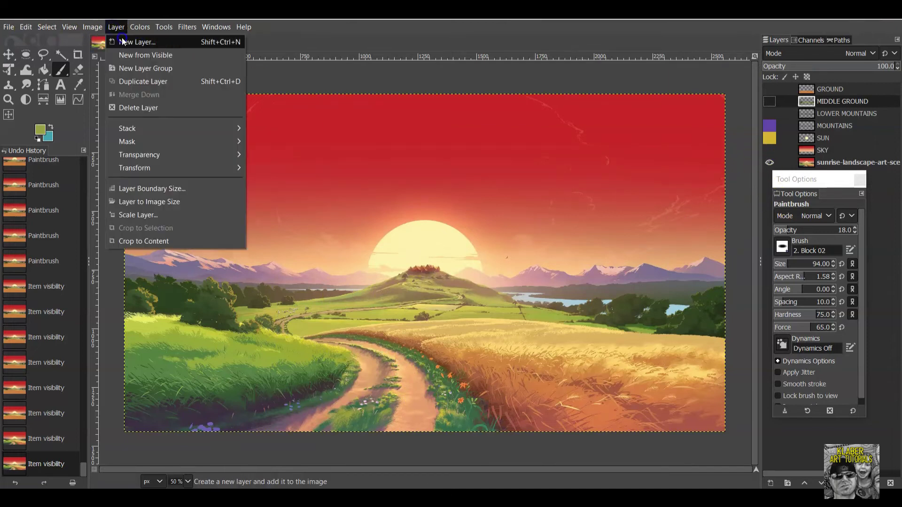
{"action": "left_click", "coordinate": [122, 38]}
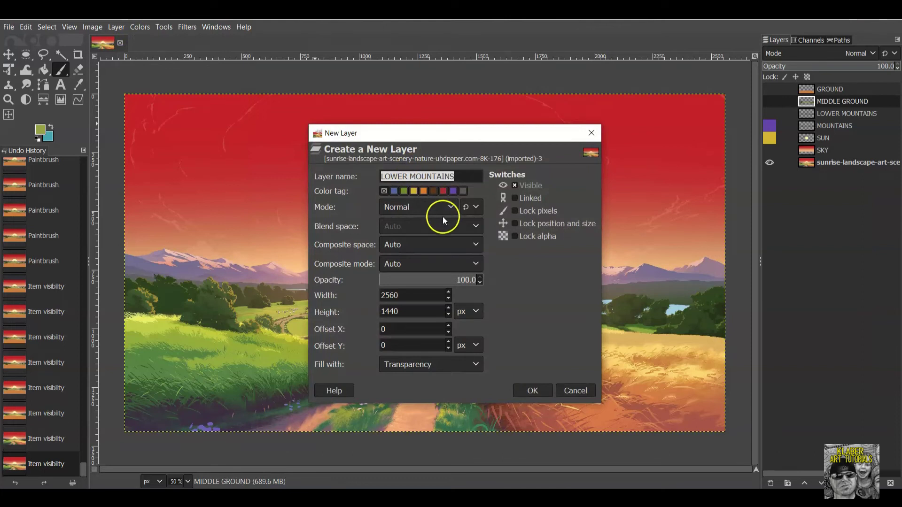
{"action": "type", "text": "PATH"}
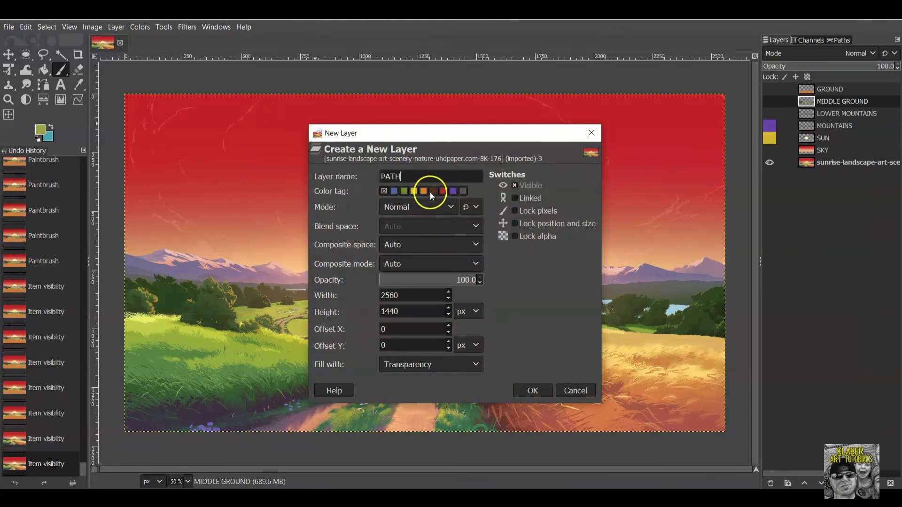
{"action": "left_click", "coordinate": [534, 392]}
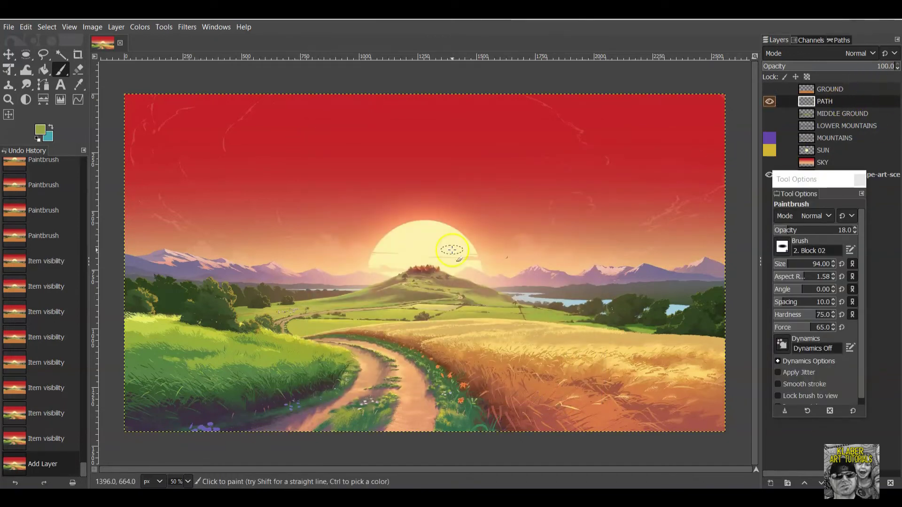
Trace a closed freehand outline around the path's grassy verge, down to the image's bottom edge.
{"action": "left_click", "coordinate": [45, 55]}
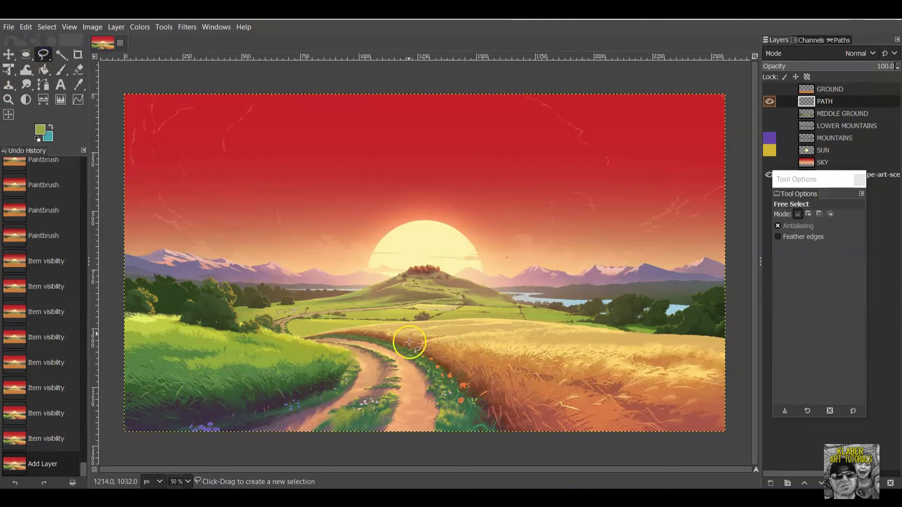
{"action": "left_click_drag", "start_coordinate": [304, 339], "coordinate": [345, 350]}
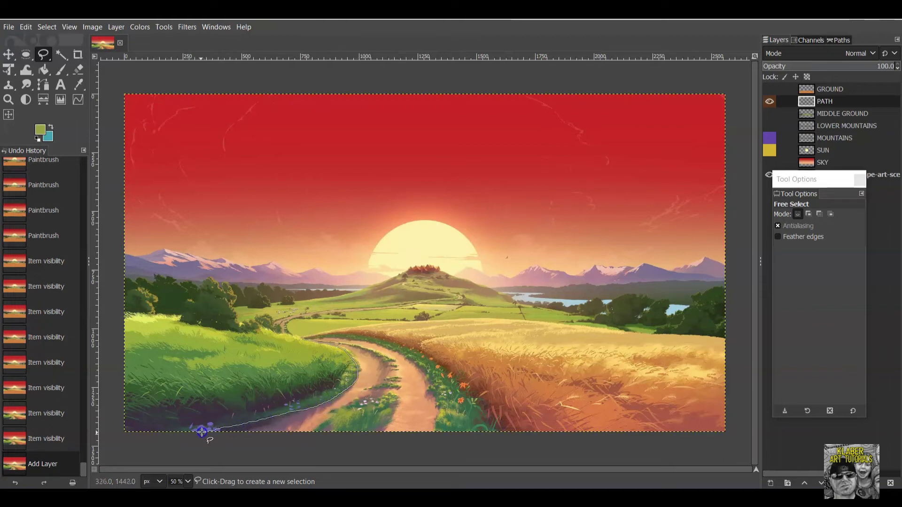
{"action": "left_click_drag", "start_coordinate": [223, 433], "coordinate": [474, 442]}
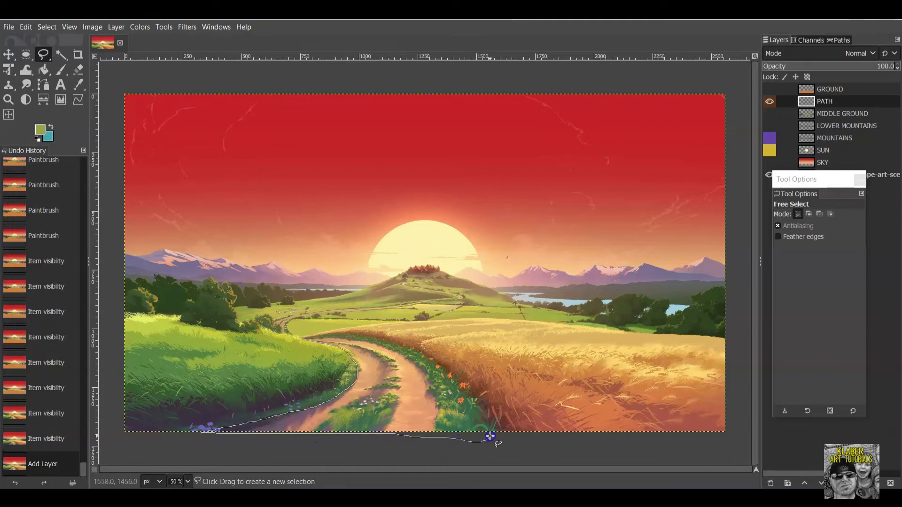
{"action": "left_click_drag", "start_coordinate": [481, 409], "coordinate": [465, 384]}
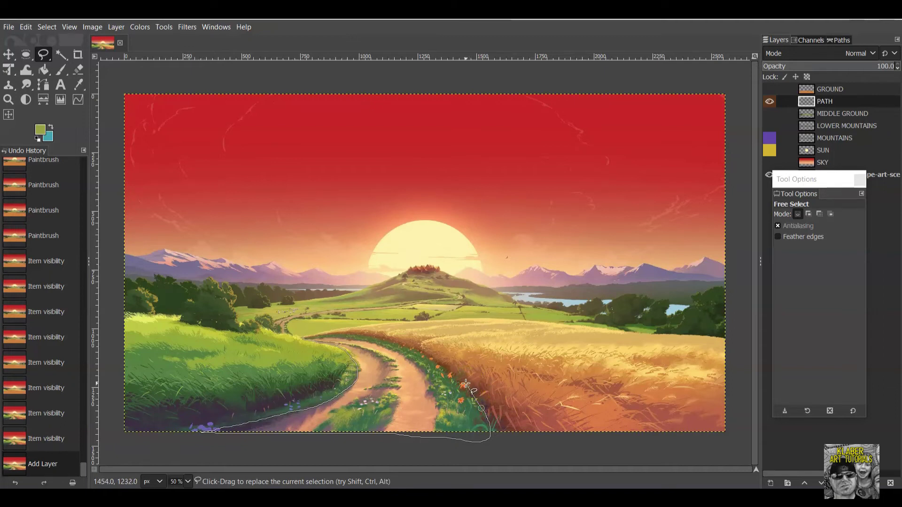
{"action": "left_click_drag", "start_coordinate": [465, 383], "coordinate": [430, 355]}
{"action": "left_click_drag", "start_coordinate": [365, 337], "coordinate": [304, 338]}
{"action": "key", "text": "Return"}
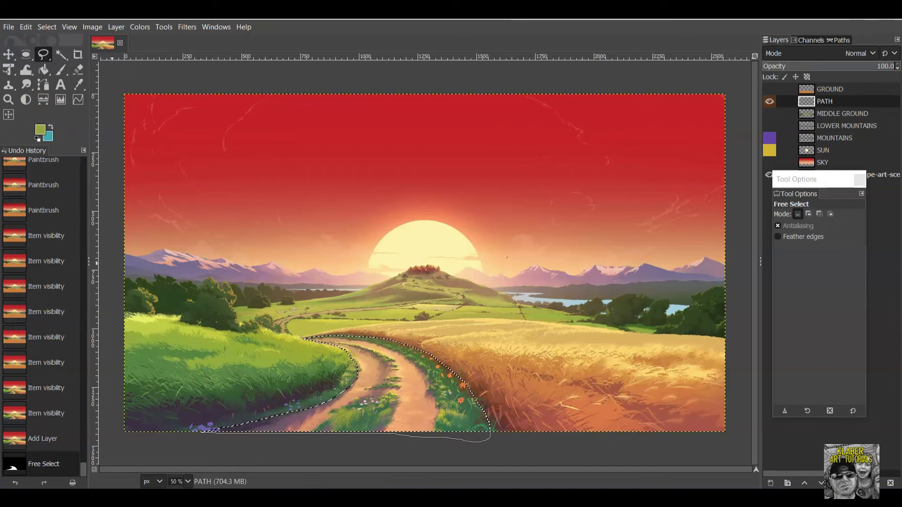
Switch to the Paintbrush, sample dark green from the grass and load the Vegetation 01 brush.
{"action": "left_click", "coordinate": [64, 75]}
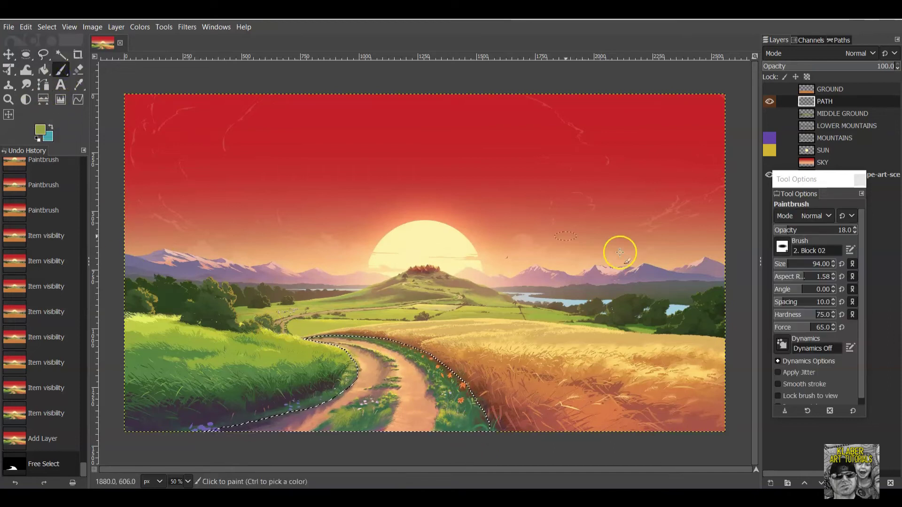
{"action": "left_click", "coordinate": [40, 131]}
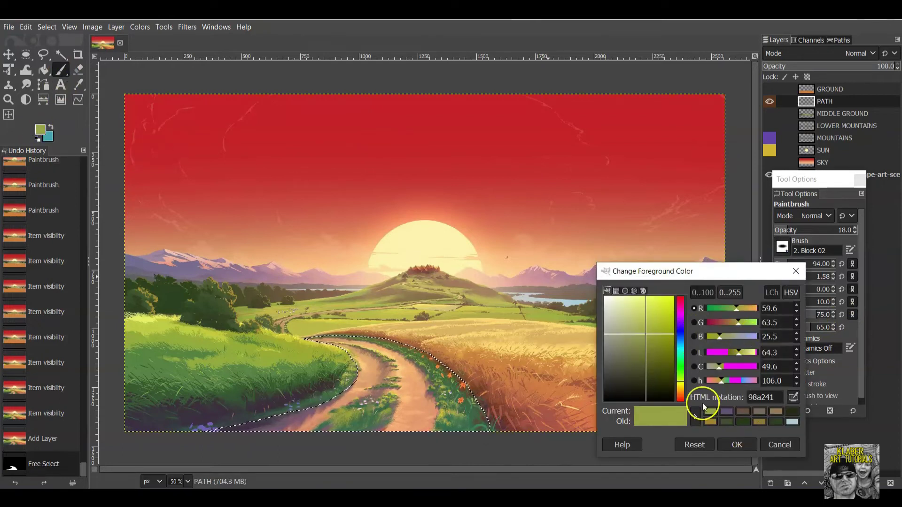
{"action": "left_click", "coordinate": [793, 395]}
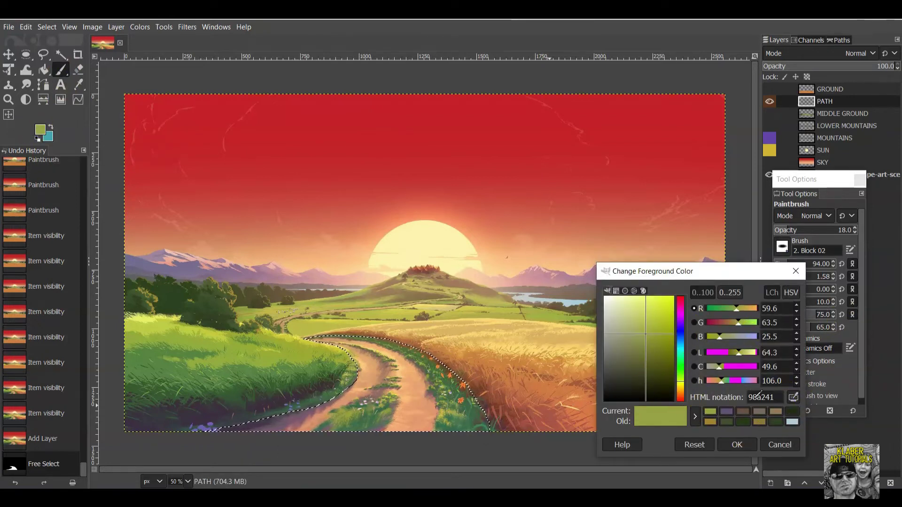
{"action": "left_click", "coordinate": [454, 392]}
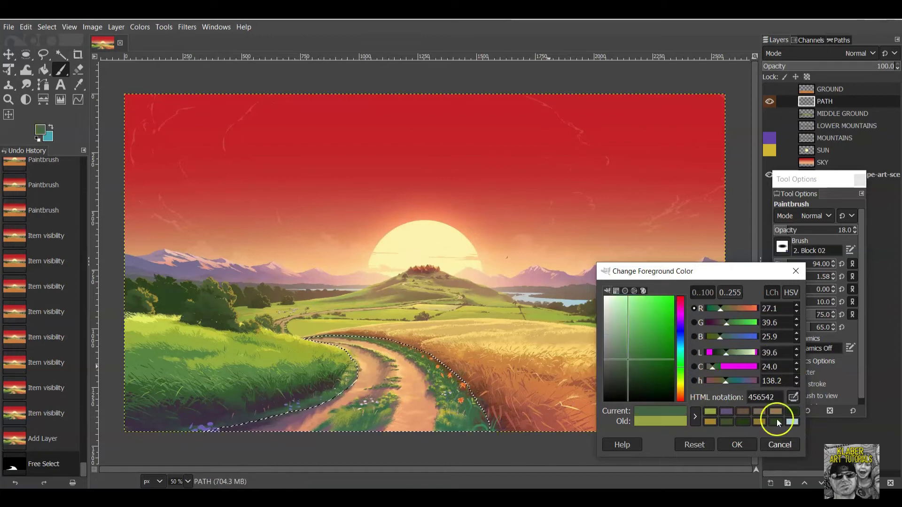
{"action": "left_click", "coordinate": [736, 444]}
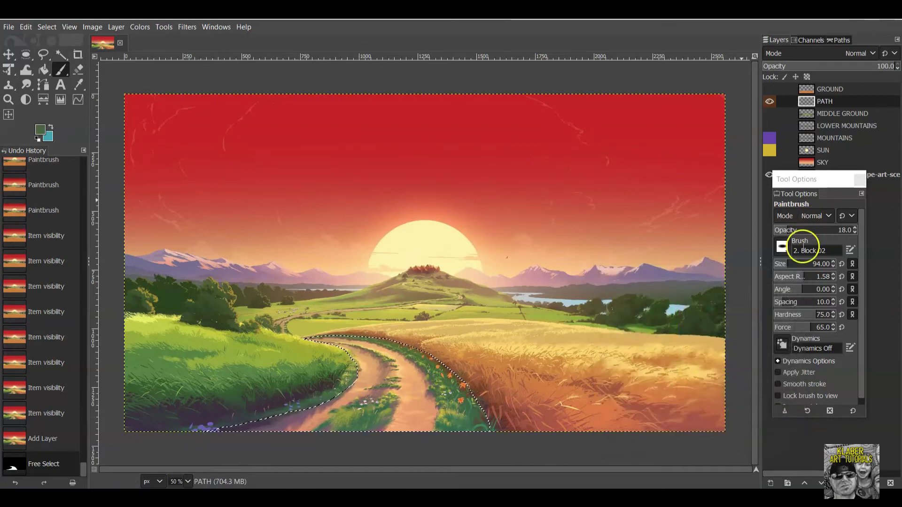
{"action": "left_click", "coordinate": [781, 251]}
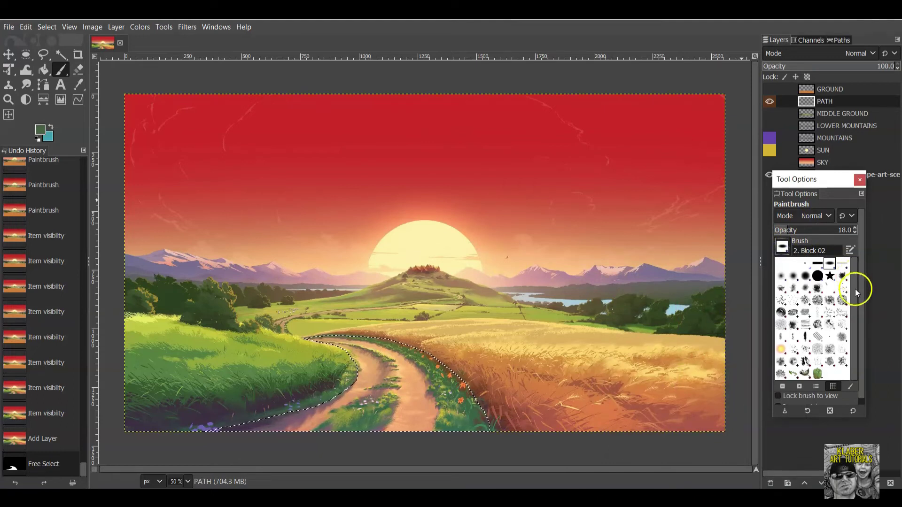
{"action": "left_click", "coordinate": [836, 365]}
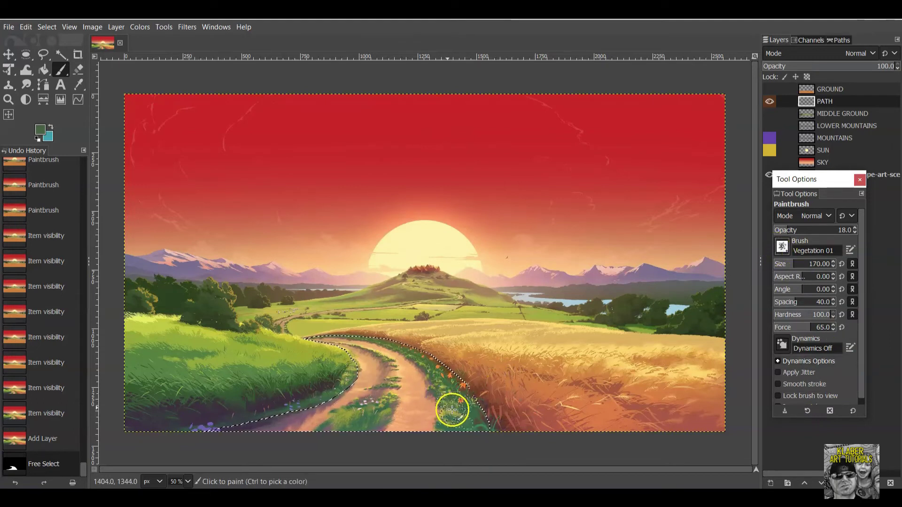
Raise Paintbrush opacity to 100 and stamp Vegetation 01 grass up the path's right edge.
{"action": "left_click_drag", "start_coordinate": [457, 409], "coordinate": [431, 393]}
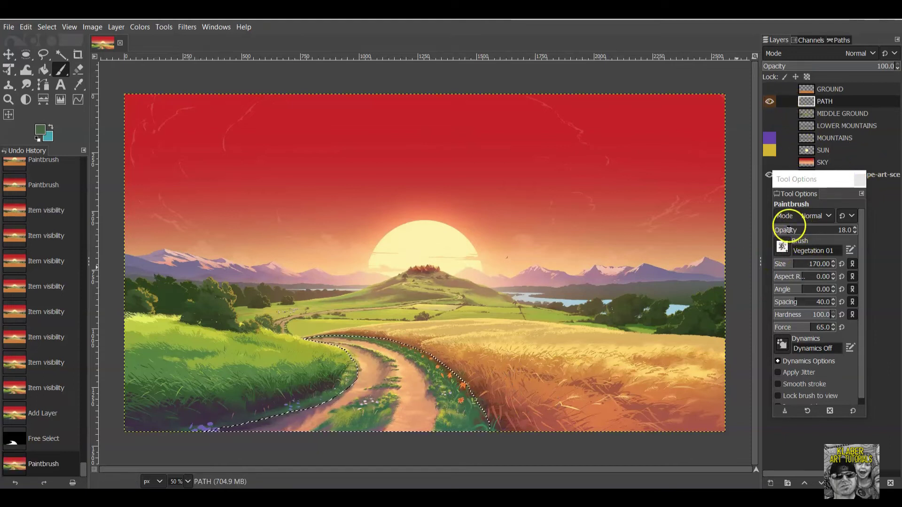
{"action": "left_click_drag", "start_coordinate": [457, 418], "coordinate": [451, 416]}
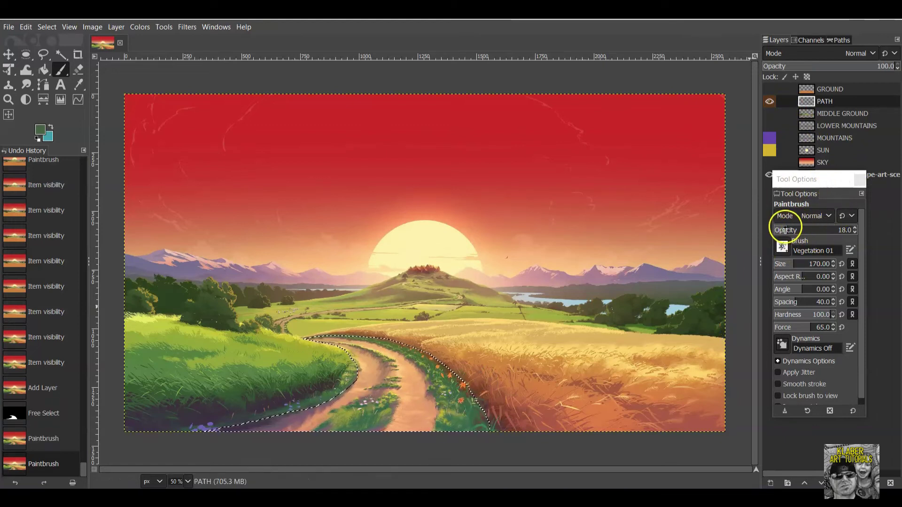
{"action": "left_click", "coordinate": [853, 229]}
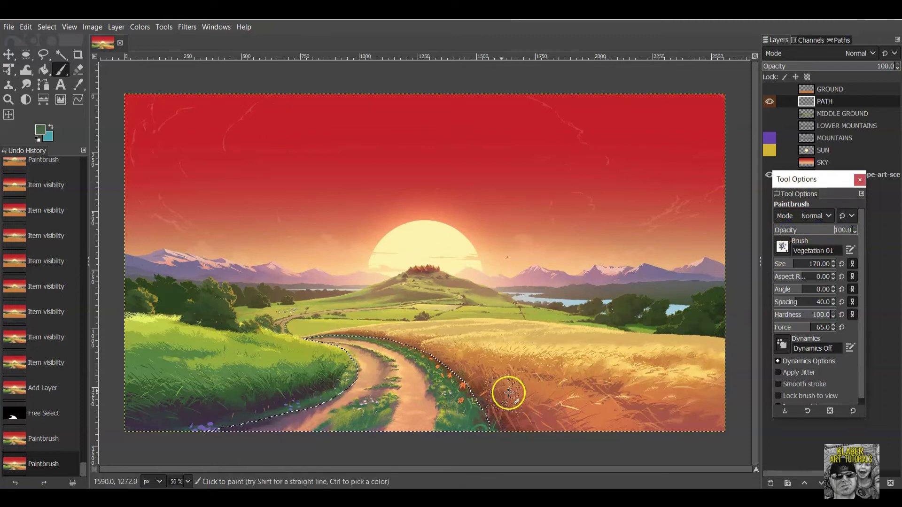
{"action": "left_click", "coordinate": [452, 410]}
{"action": "left_click", "coordinate": [447, 395]}
{"action": "left_click", "coordinate": [441, 381]}
{"action": "left_click", "coordinate": [436, 366]}
{"action": "left_click", "coordinate": [453, 395]}
{"action": "left_click", "coordinate": [465, 409]}
{"action": "left_click", "coordinate": [477, 425]}
{"action": "left_click", "coordinate": [475, 416]}
{"action": "left_click", "coordinate": [473, 402]}
{"action": "left_click", "coordinate": [479, 436]}
{"action": "left_click", "coordinate": [464, 423]}
{"action": "left_click", "coordinate": [458, 371]}
{"action": "left_click", "coordinate": [439, 350]}
{"action": "left_click", "coordinate": [414, 347]}
Stamp grass along the top of the strip and across the path's top edge.
{"action": "left_click", "coordinate": [404, 340]}
{"action": "left_click", "coordinate": [397, 335]}
{"action": "left_click", "coordinate": [435, 361]}
{"action": "left_click", "coordinate": [459, 377]}
{"action": "left_click", "coordinate": [463, 384]}
{"action": "left_click", "coordinate": [420, 341]}
{"action": "left_click", "coordinate": [402, 326]}
{"action": "left_click", "coordinate": [397, 329]}
{"action": "left_click", "coordinate": [431, 362]}
{"action": "left_click", "coordinate": [340, 319]}
{"action": "left_click", "coordinate": [329, 316]}
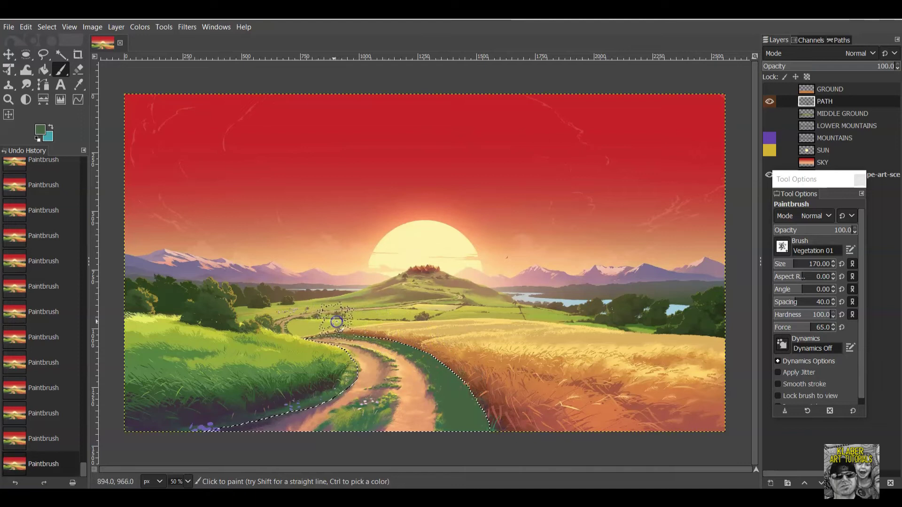
{"action": "left_click", "coordinate": [385, 322]}
{"action": "left_click", "coordinate": [416, 340]}
Stamp grass over the path's lower left edge and up the middle strip.
{"action": "left_click", "coordinate": [302, 388]}
{"action": "left_click", "coordinate": [268, 400]}
{"action": "left_click", "coordinate": [377, 413]}
{"action": "left_click", "coordinate": [344, 423]}
{"action": "left_click", "coordinate": [373, 414]}
{"action": "left_click", "coordinate": [374, 408]}
{"action": "left_click", "coordinate": [378, 399]}
{"action": "left_click", "coordinate": [387, 385]}
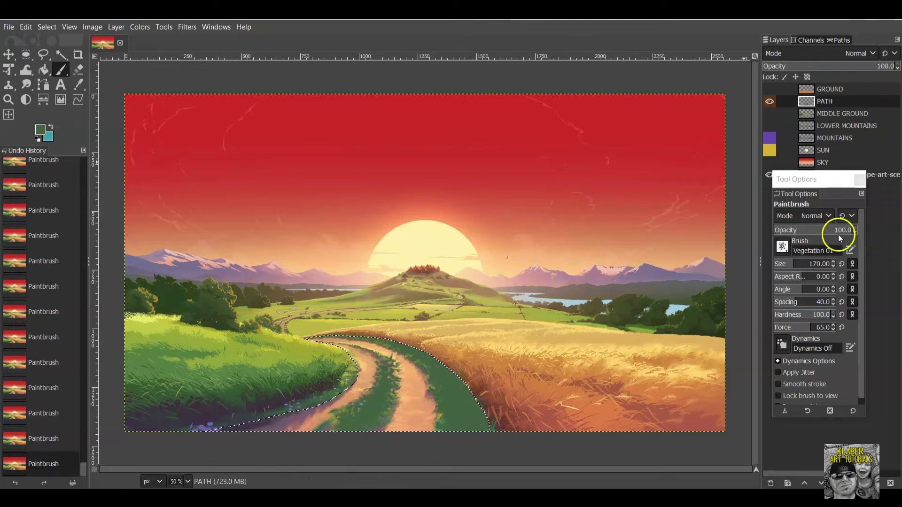
Shrink the brush to 56, then 15, and touch up the path's upper-left edge.
{"action": "left_click_drag", "start_coordinate": [800, 264], "coordinate": [788, 263]}
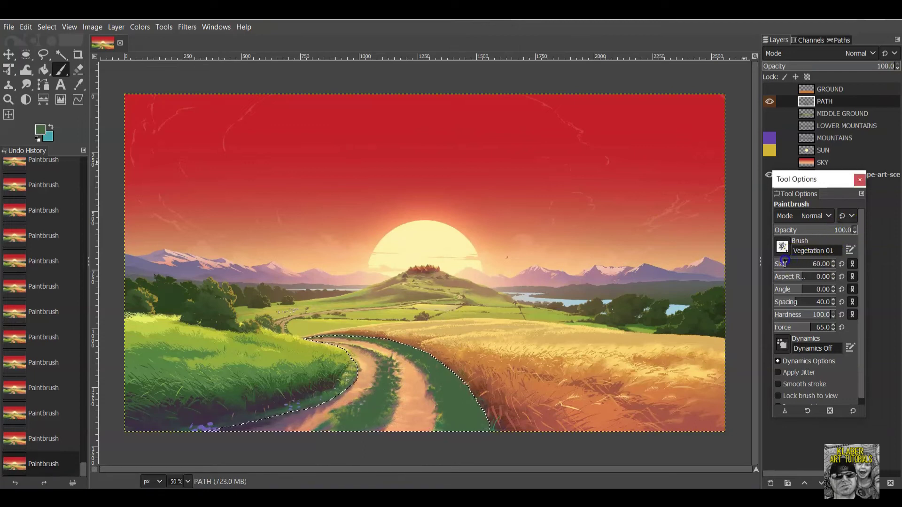
{"action": "left_click", "coordinate": [385, 366]}
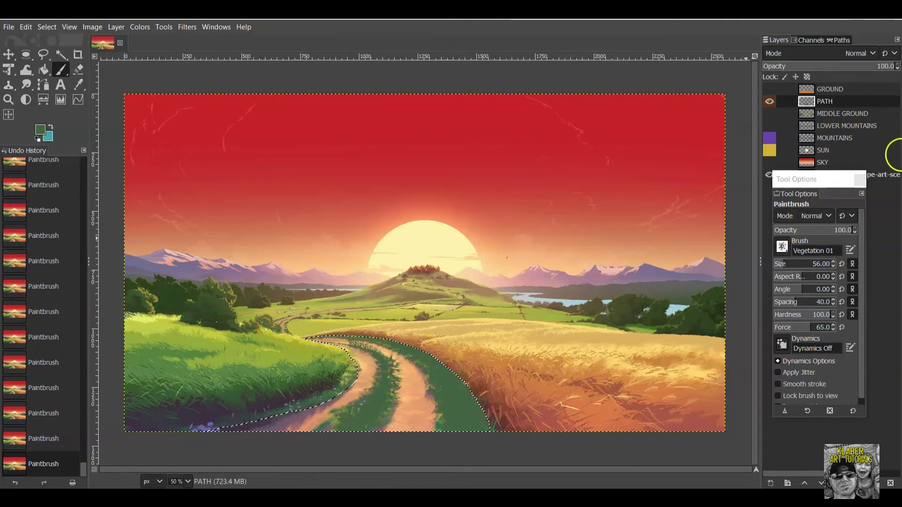
{"action": "left_click_drag", "start_coordinate": [785, 268], "coordinate": [760, 267]}
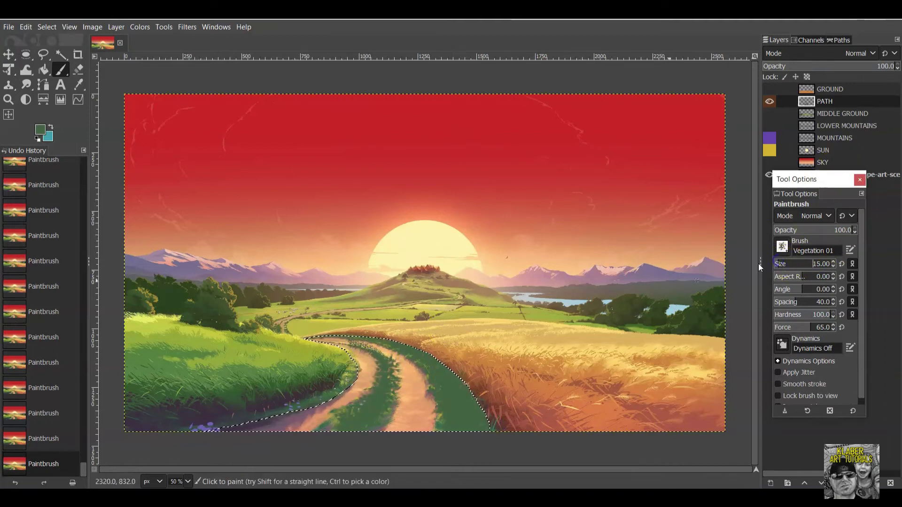
{"action": "left_click", "coordinate": [361, 347]}
{"action": "left_click_drag", "start_coordinate": [326, 343], "coordinate": [356, 348]}
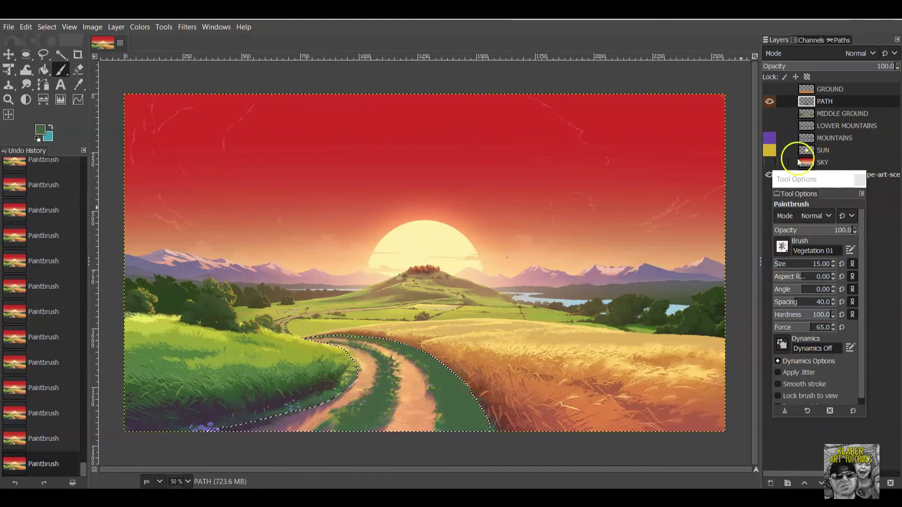
Toggle the bottom landscape layer's visibility to inspect the grass strokes on PATH.
{"action": "left_click", "coordinate": [768, 174]}
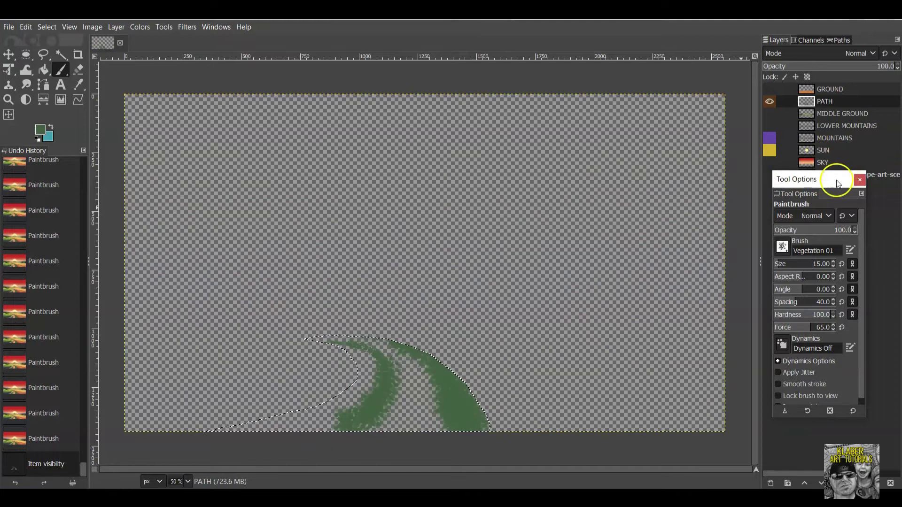
{"action": "left_click_drag", "start_coordinate": [837, 177], "coordinate": [836, 227]}
{"action": "left_click", "coordinate": [769, 176]}
{"action": "left_click", "coordinate": [769, 176]}
{"action": "left_click", "coordinate": [769, 175]}
{"action": "left_click", "coordinate": [769, 175]}
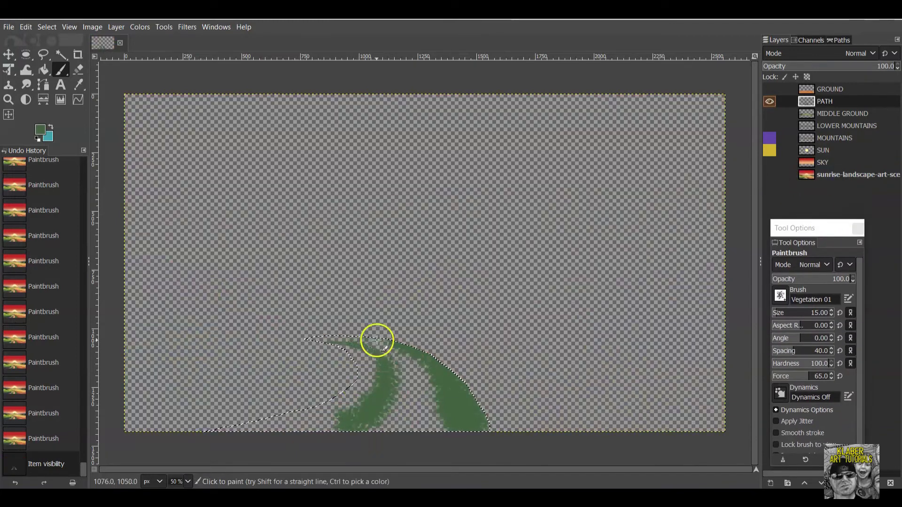
Fill gaps with two short strokes at the curve's top, then show the landscape layer again.
{"action": "left_click_drag", "start_coordinate": [357, 345], "coordinate": [374, 355]}
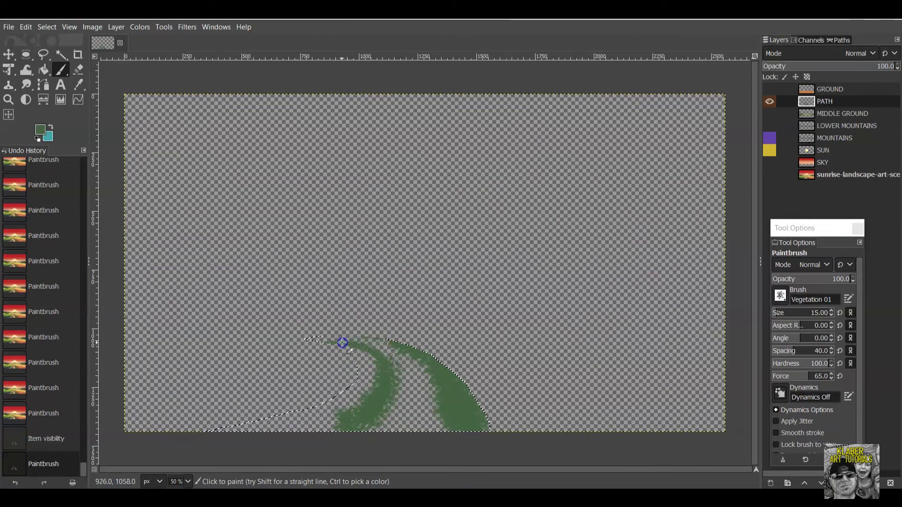
{"action": "mouse_move", "coordinate": [321, 340]}
{"action": "left_mouse_down"}
{"action": "mouse_move", "coordinate": [310, 338]}
{"action": "mouse_move", "coordinate": [356, 347]}
{"action": "left_mouse_up"}
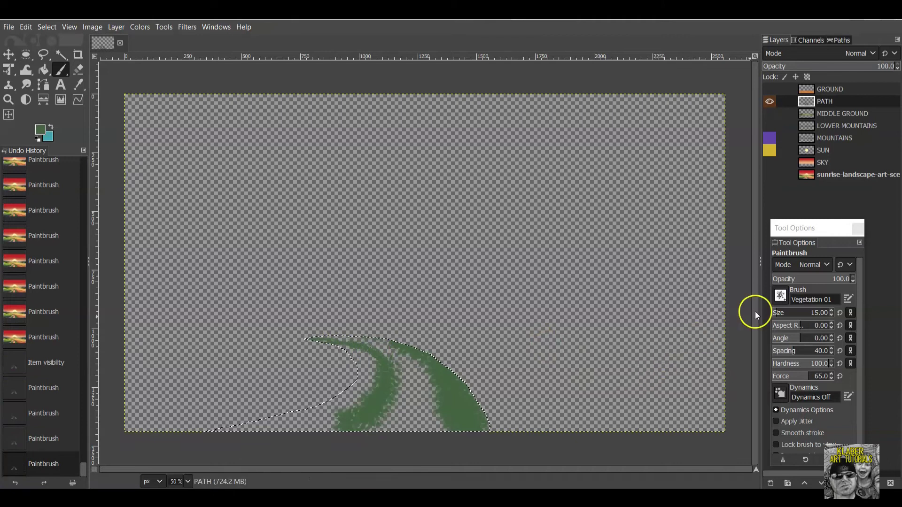
{"action": "left_click", "coordinate": [770, 175]}
{"action": "left_click", "coordinate": [770, 175]}
{"action": "left_click", "coordinate": [771, 174]}
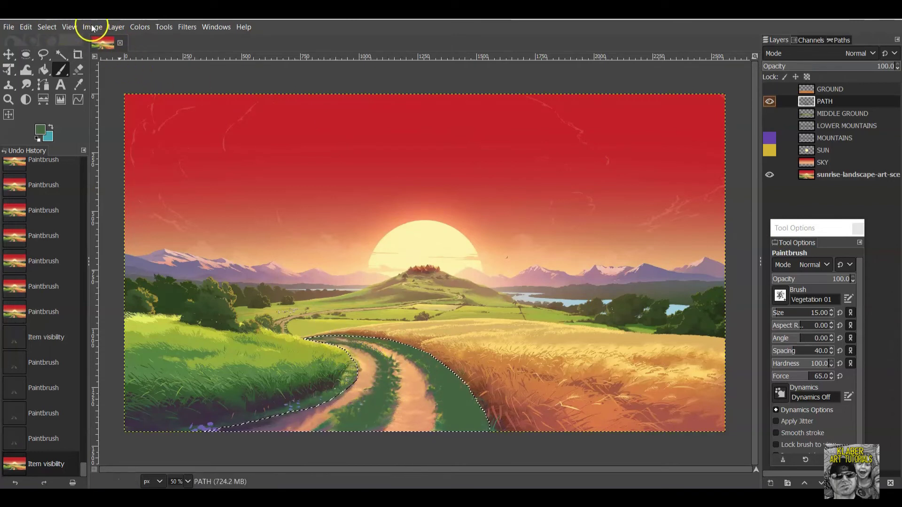
Add a transparent-fill layer named 'PATH ground' via Layer > New Layer.
{"action": "left_click", "coordinate": [115, 27]}
{"action": "left_click", "coordinate": [128, 41]}
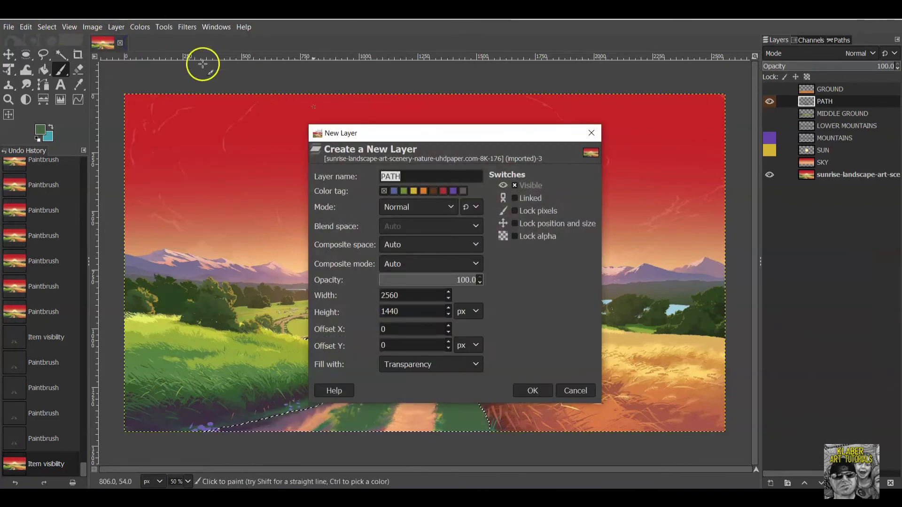
{"action": "left_click", "coordinate": [439, 181]}
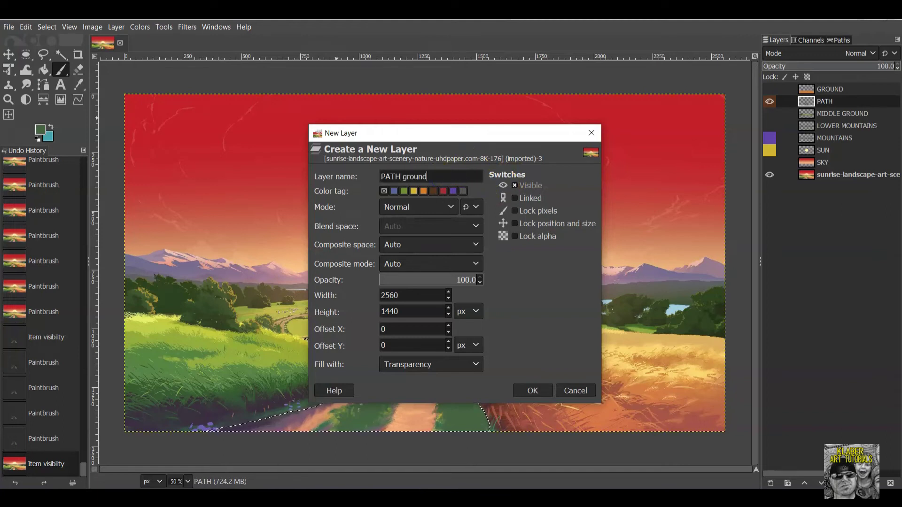
{"action": "left_click", "coordinate": [520, 386]}
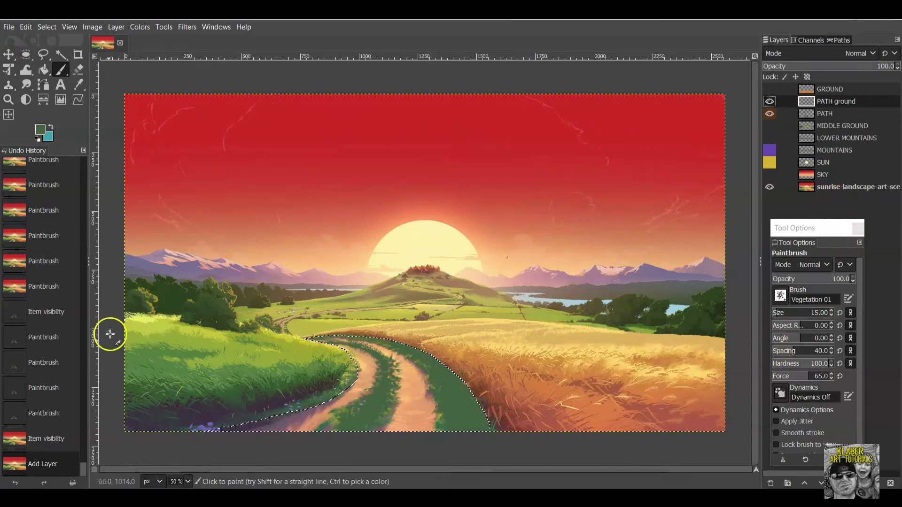
Set the foreground colour to the peach sampled from the dirt path.
{"action": "left_click", "coordinate": [41, 130]}
{"action": "left_click", "coordinate": [793, 397]}
{"action": "left_click", "coordinate": [416, 394]}
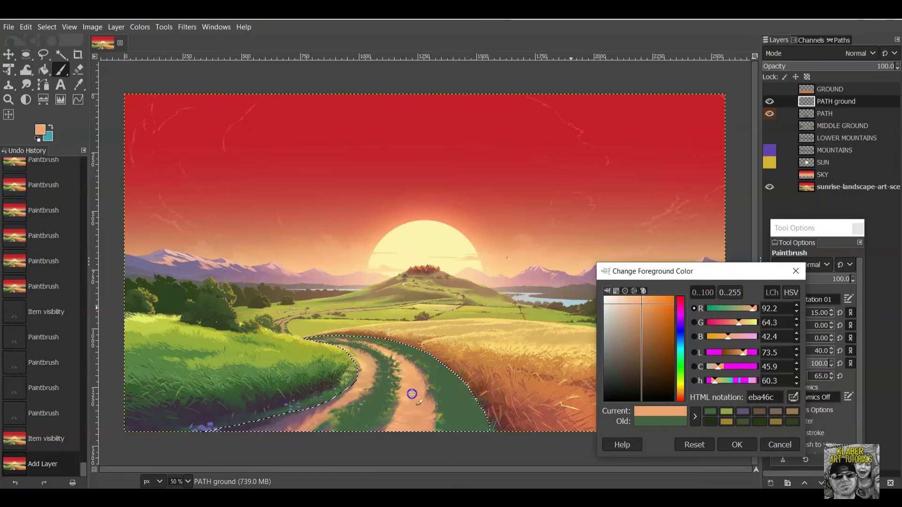
{"action": "left_click", "coordinate": [750, 444]}
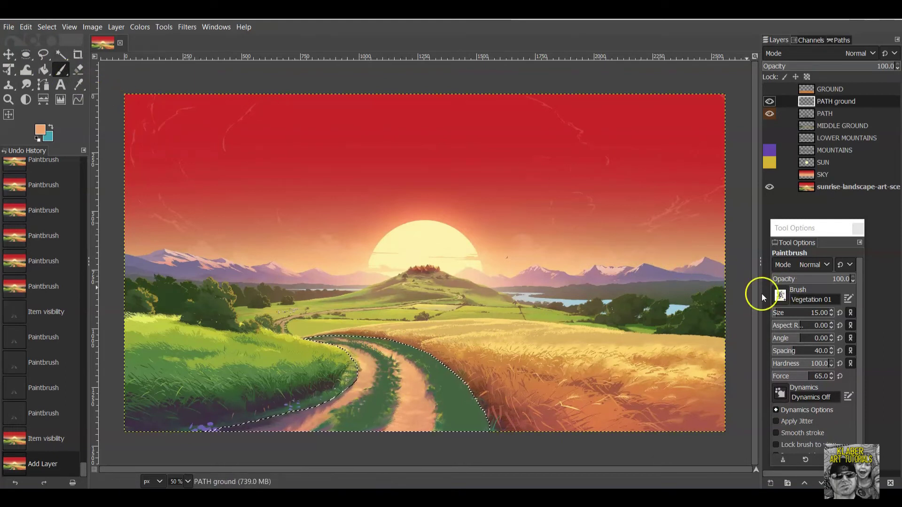
Fill the whole road with peach using the 2. Block 02 brush at size 254.
{"action": "left_click", "coordinate": [781, 295]}
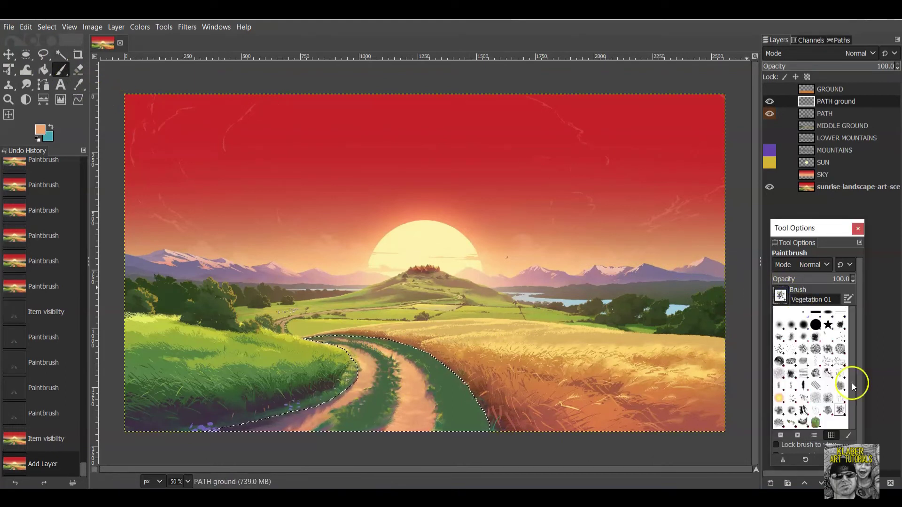
{"action": "double_click", "coordinate": [827, 313]}
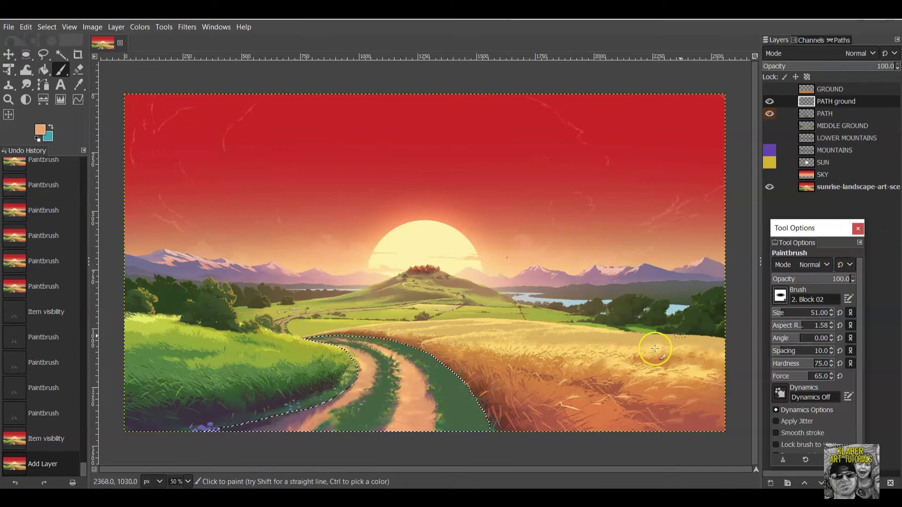
{"action": "left_click", "coordinate": [790, 310]}
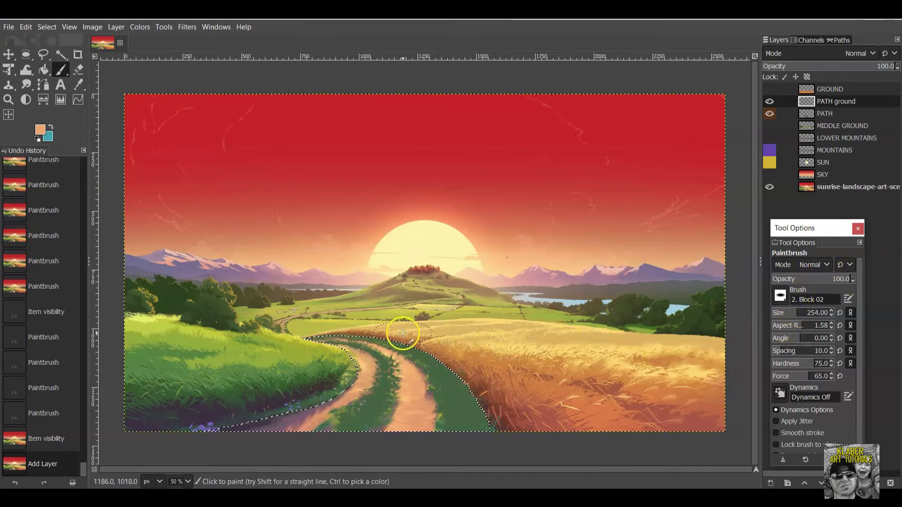
{"action": "left_click_drag", "start_coordinate": [331, 342], "coordinate": [328, 341]}
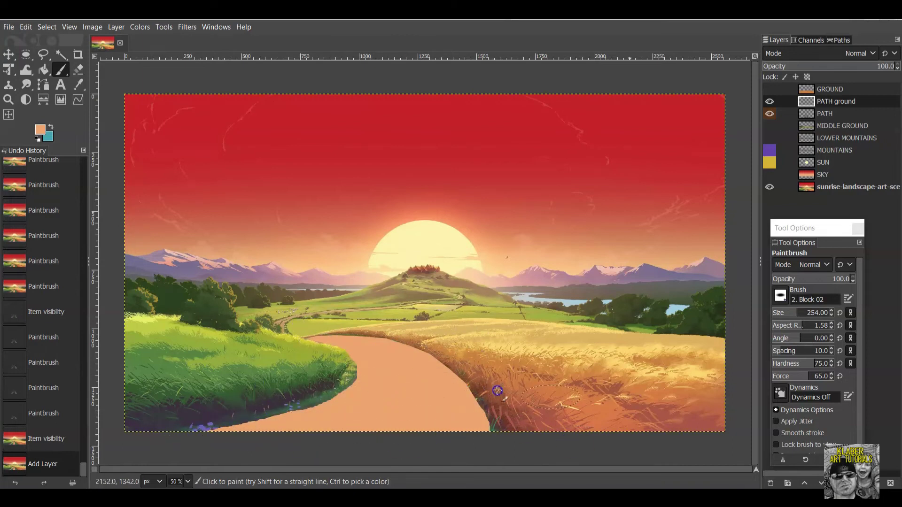
{"action": "left_click_drag", "start_coordinate": [344, 433], "coordinate": [427, 420]}
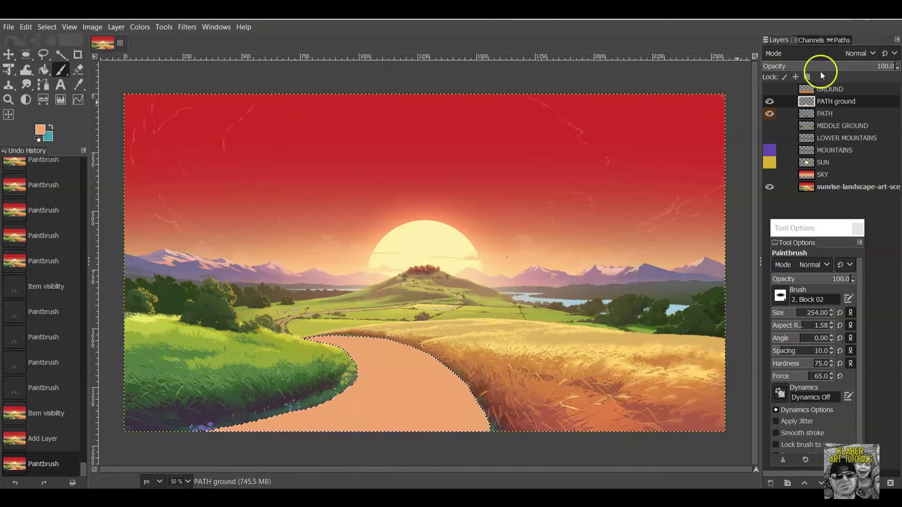
Toggle PATH ground's visibility and eyedrop a lighter peach, f6ba78, from the road.
{"action": "left_click", "coordinate": [769, 102]}
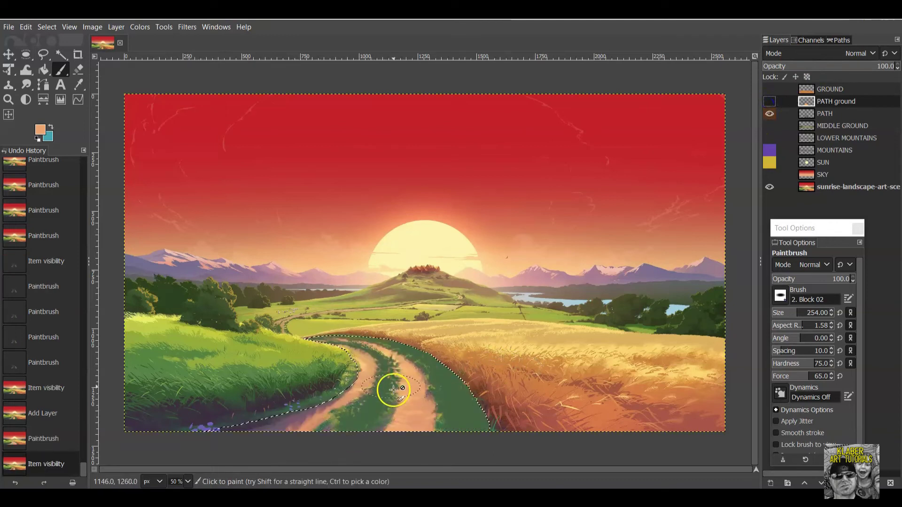
{"action": "left_click", "coordinate": [771, 101]}
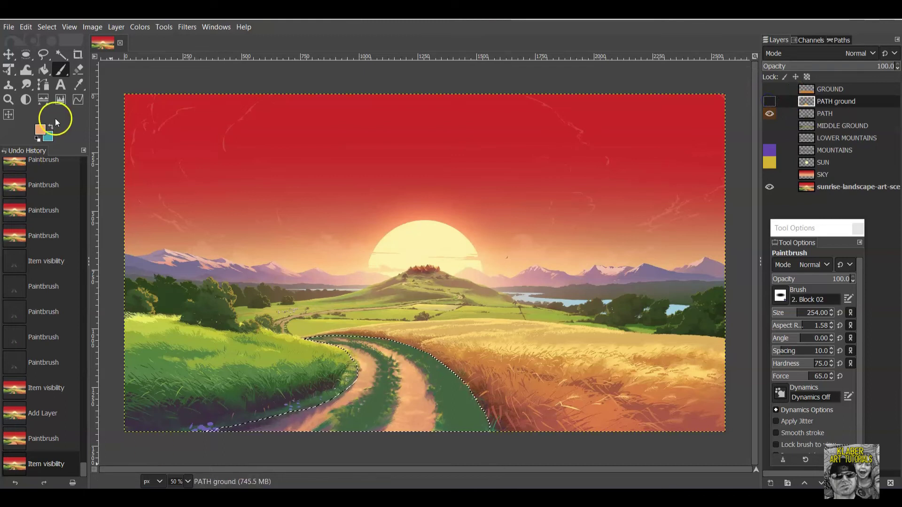
{"action": "left_click", "coordinate": [41, 132]}
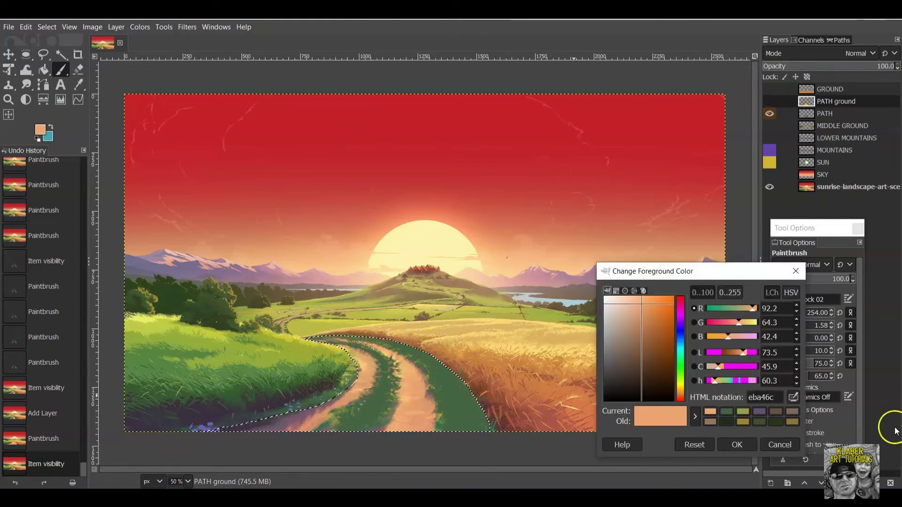
{"action": "left_click", "coordinate": [793, 398]}
{"action": "left_click", "coordinate": [425, 396]}
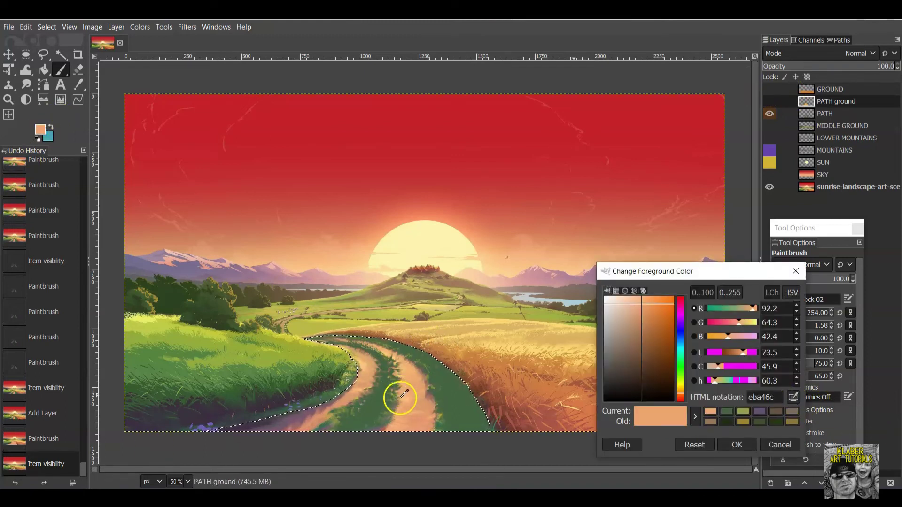
{"action": "left_click", "coordinate": [403, 395]}
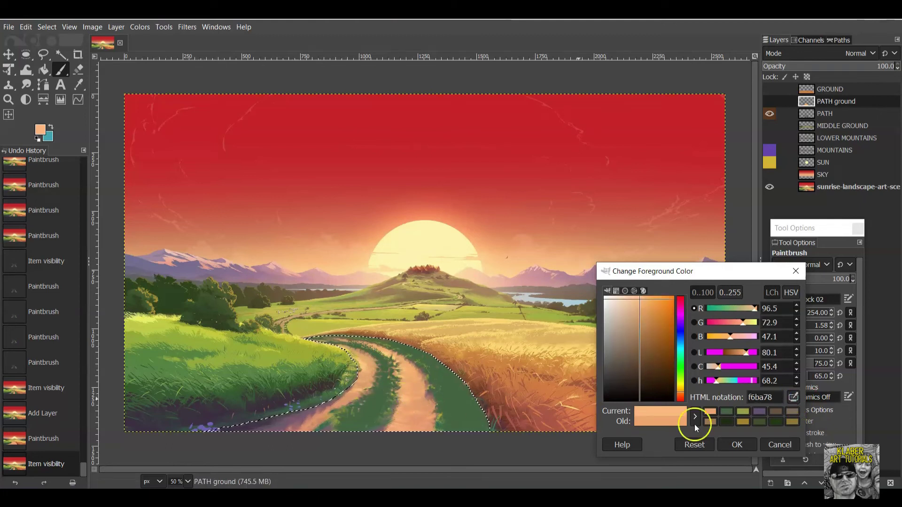
{"action": "left_click", "coordinate": [735, 444]}
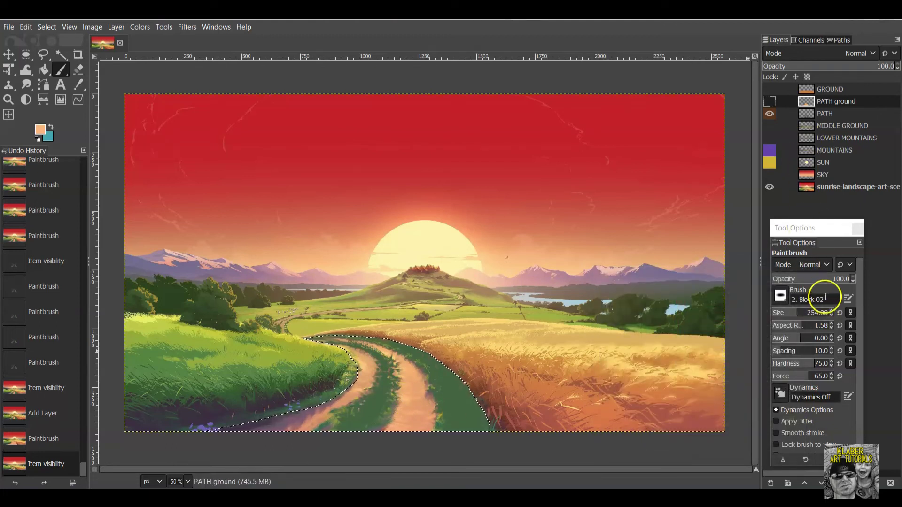
Lower brush opacity to about half, show PATH ground, and dab soft peach on the road.
{"action": "left_click_drag", "start_coordinate": [845, 278], "coordinate": [814, 279]}
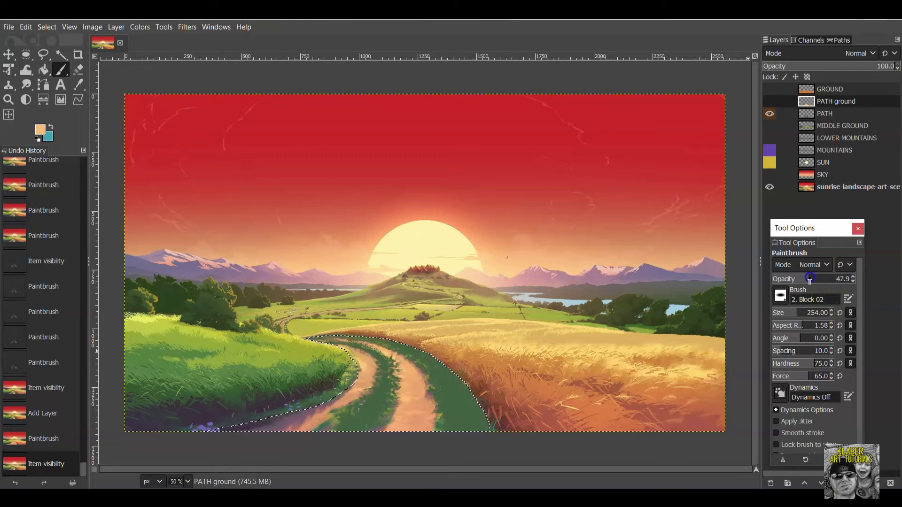
{"action": "left_click", "coordinate": [766, 104]}
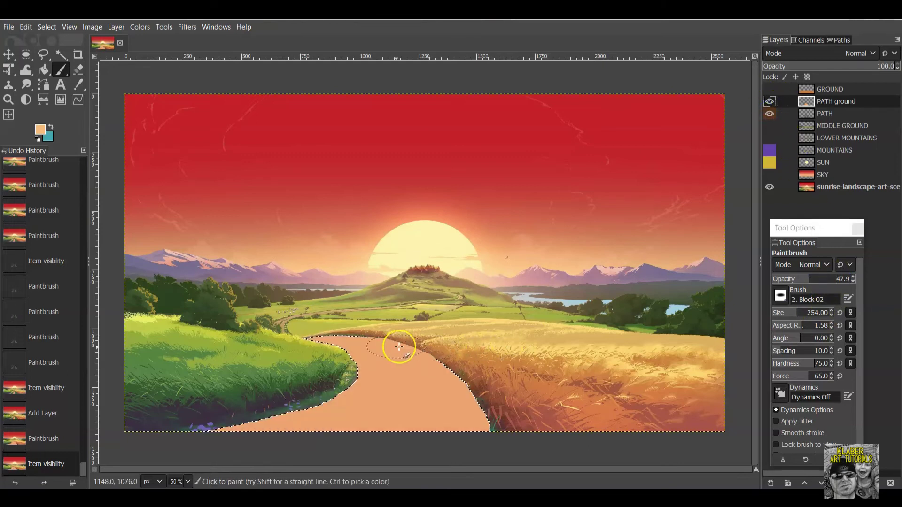
{"action": "left_click", "coordinate": [384, 354]}
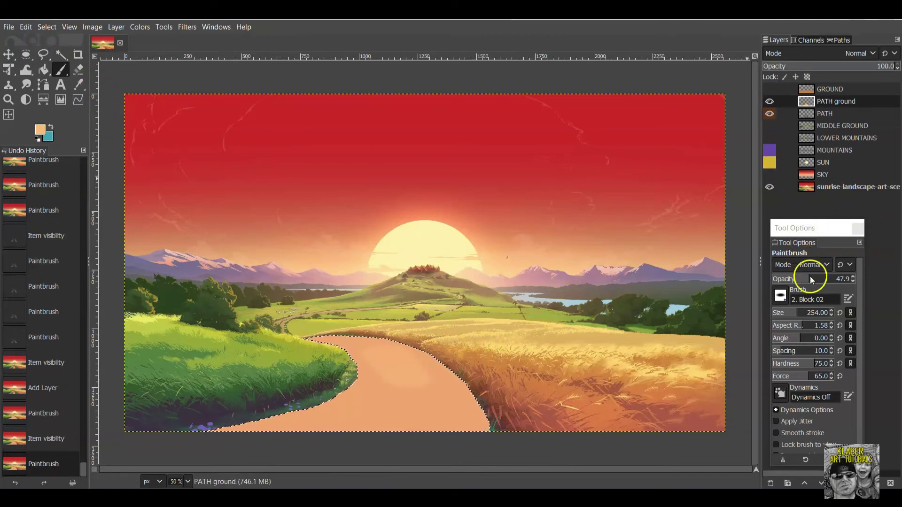
With a smaller brush, dab lighter peach texture across the road and fill its gaps.
{"action": "left_click_drag", "start_coordinate": [813, 315], "coordinate": [787, 312]}
{"action": "left_click", "coordinate": [423, 405]}
{"action": "left_click", "coordinate": [421, 410]}
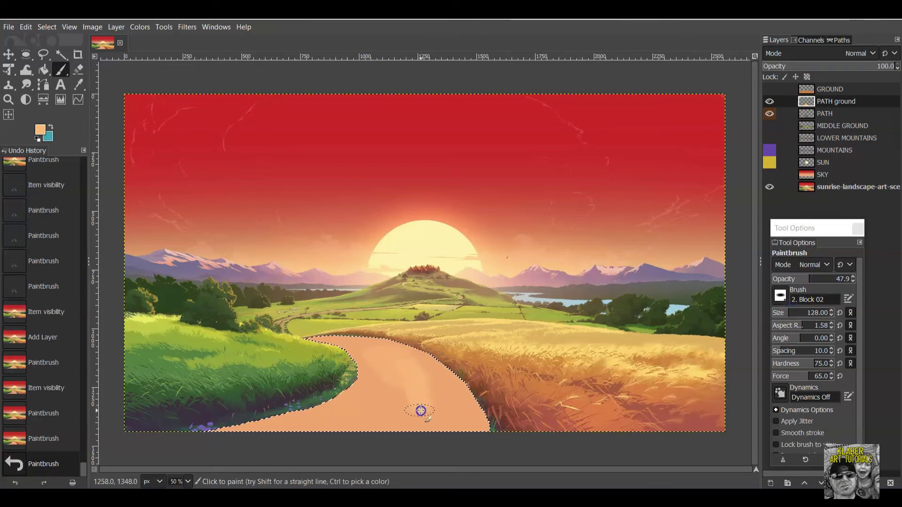
{"action": "left_click", "coordinate": [421, 423]}
{"action": "left_click", "coordinate": [423, 437]}
{"action": "left_click", "coordinate": [418, 434]}
{"action": "left_click", "coordinate": [412, 431]}
{"action": "left_click", "coordinate": [425, 388]}
{"action": "left_click", "coordinate": [420, 383]}
{"action": "left_click", "coordinate": [416, 378]}
{"action": "left_click", "coordinate": [335, 422]}
{"action": "left_click", "coordinate": [348, 417]}
{"action": "left_click", "coordinate": [316, 427]}
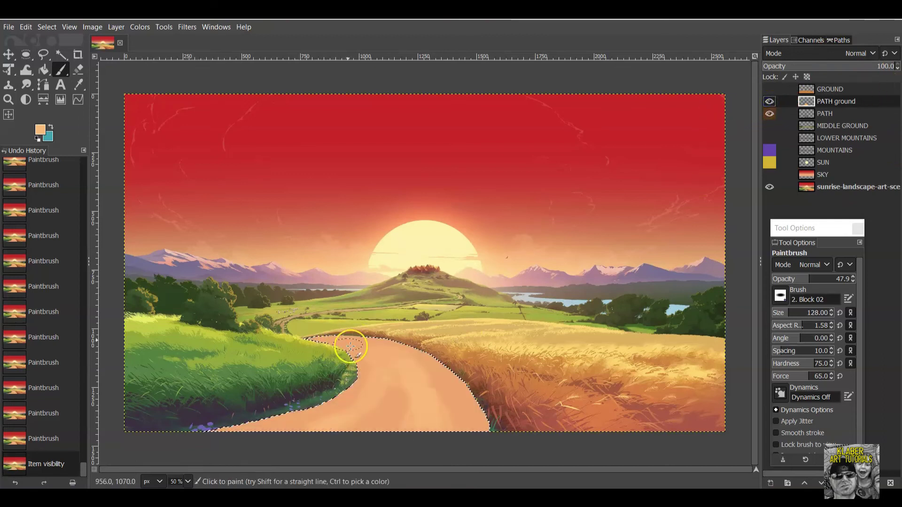
Dab peach along the road's left edge down to its bottom edge.
{"action": "left_click", "coordinate": [362, 365]}
{"action": "left_click", "coordinate": [369, 368]}
{"action": "left_click", "coordinate": [357, 390]}
{"action": "left_click", "coordinate": [348, 409]}
{"action": "left_click", "coordinate": [338, 419]}
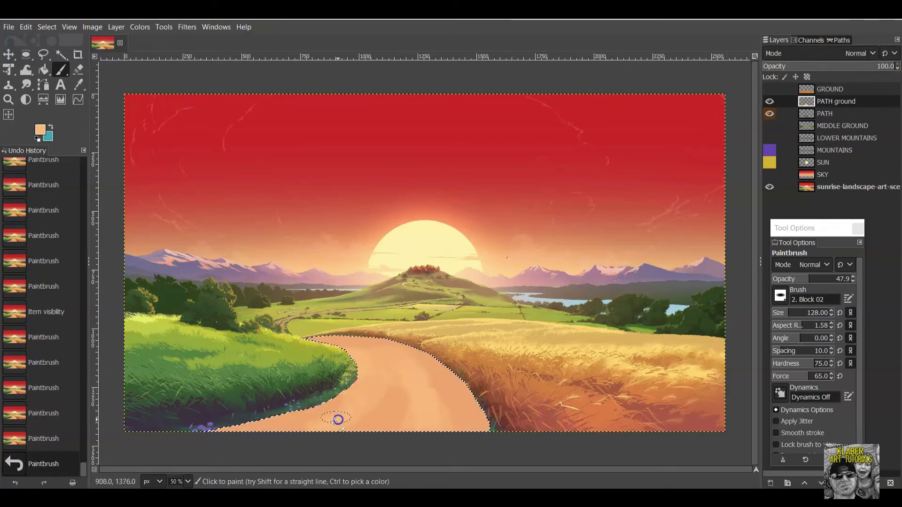
{"action": "left_click", "coordinate": [319, 427]}
{"action": "left_click", "coordinate": [301, 434]}
{"action": "left_click", "coordinate": [298, 433]}
{"action": "left_click", "coordinate": [293, 433]}
{"action": "left_click", "coordinate": [288, 431]}
{"action": "left_click", "coordinate": [288, 431]}
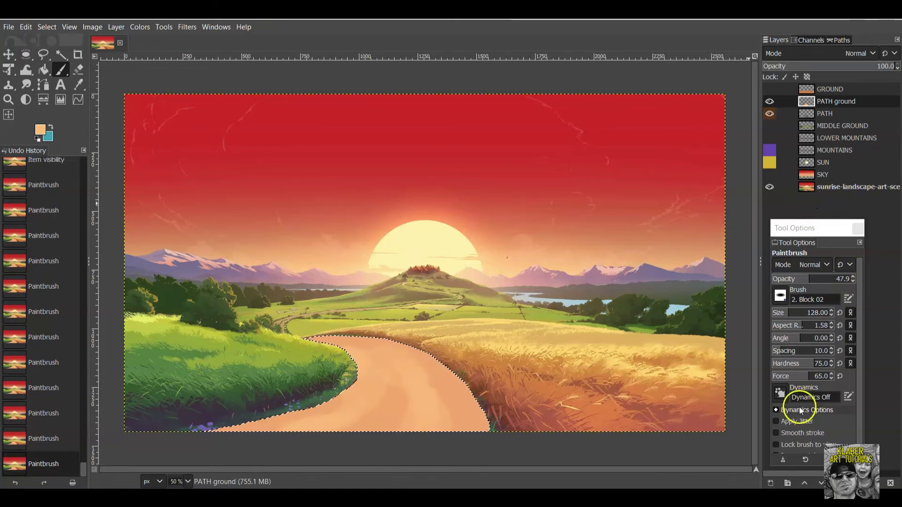
Turn on Apply Jitter and set the foreground colour to pale cream f4d1ac.
{"action": "left_click", "coordinate": [776, 422]}
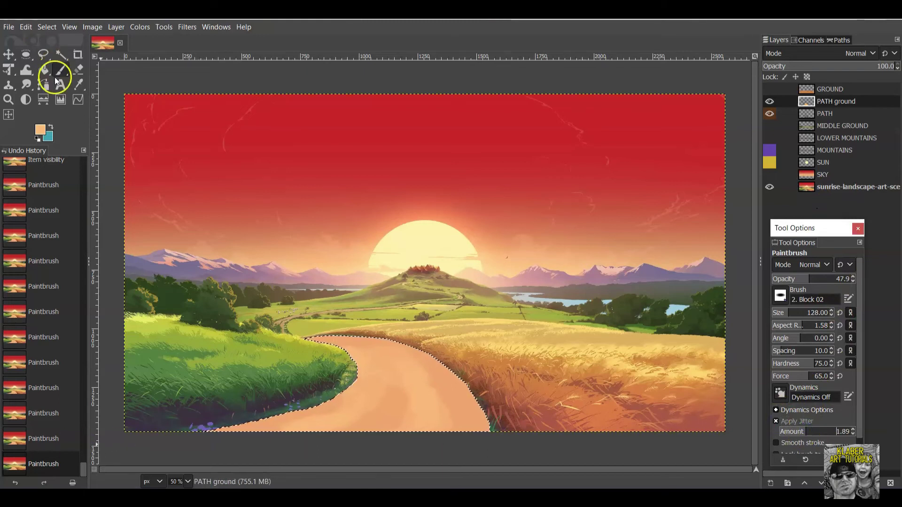
{"action": "left_click", "coordinate": [40, 129]}
{"action": "left_click_drag", "start_coordinate": [642, 311], "coordinate": [624, 300]}
{"action": "left_click", "coordinate": [730, 445]}
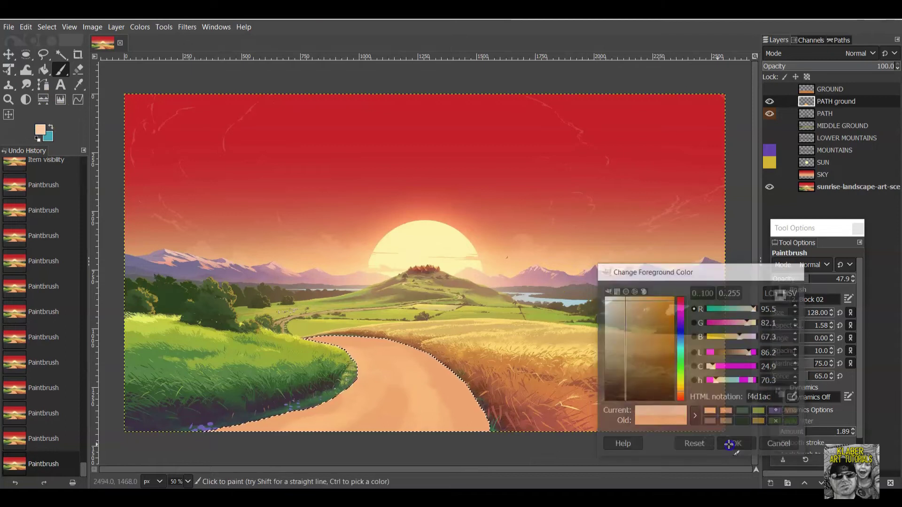
At about 30 opacity and 65 px, brush soft cream strokes along the road and its edge.
{"action": "left_click", "coordinate": [428, 395]}
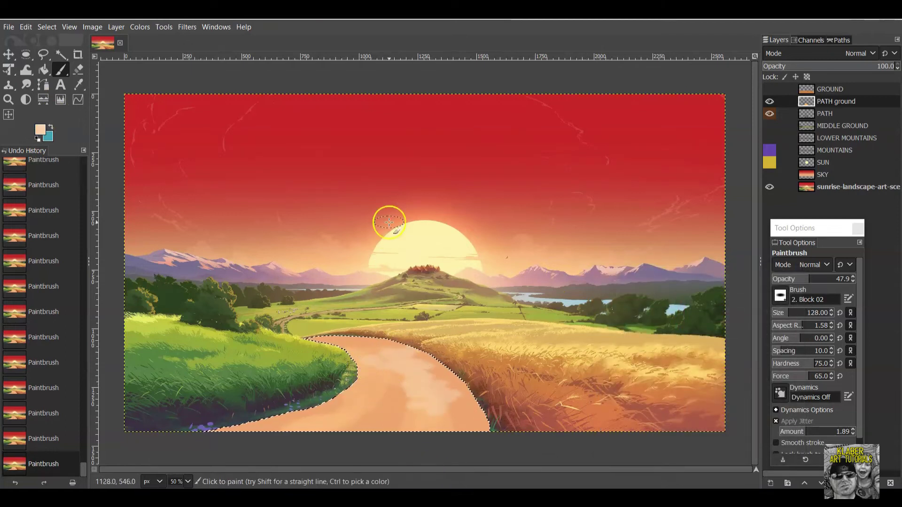
{"action": "mouse_move", "coordinate": [807, 279]}
{"action": "left_mouse_down"}
{"action": "mouse_move", "coordinate": [795, 279]}
{"action": "mouse_move", "coordinate": [788, 312]}
{"action": "left_mouse_up"}
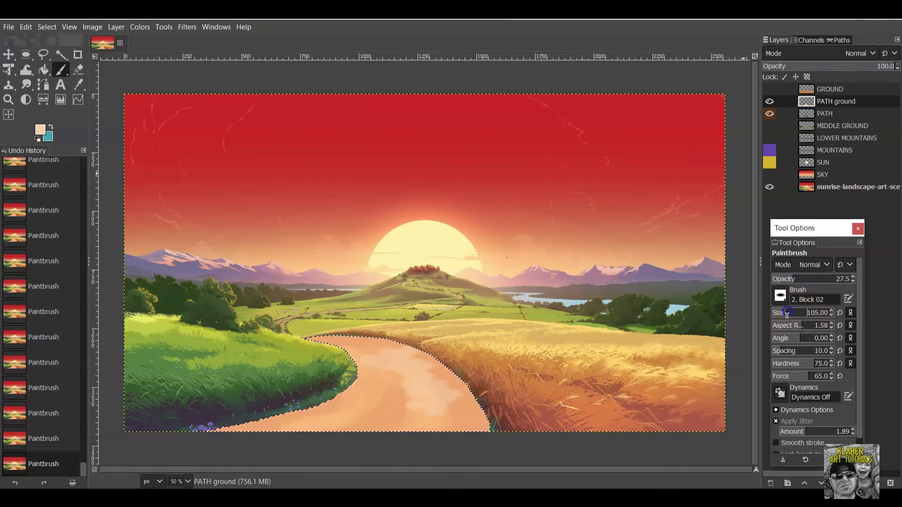
{"action": "mouse_move", "coordinate": [352, 352]}
{"action": "left_mouse_down"}
{"action": "mouse_move", "coordinate": [366, 368]}
{"action": "mouse_move", "coordinate": [356, 404]}
{"action": "mouse_move", "coordinate": [280, 432]}
{"action": "mouse_move", "coordinate": [396, 348]}
{"action": "left_mouse_up"}
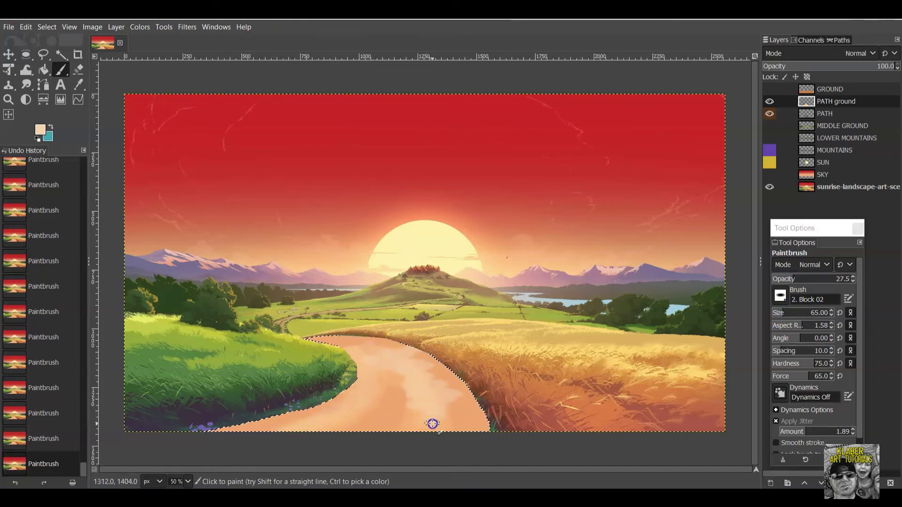
{"action": "mouse_move", "coordinate": [421, 409]}
{"action": "left_mouse_down"}
{"action": "mouse_move", "coordinate": [442, 388]}
{"action": "mouse_move", "coordinate": [455, 416]}
{"action": "left_mouse_up"}
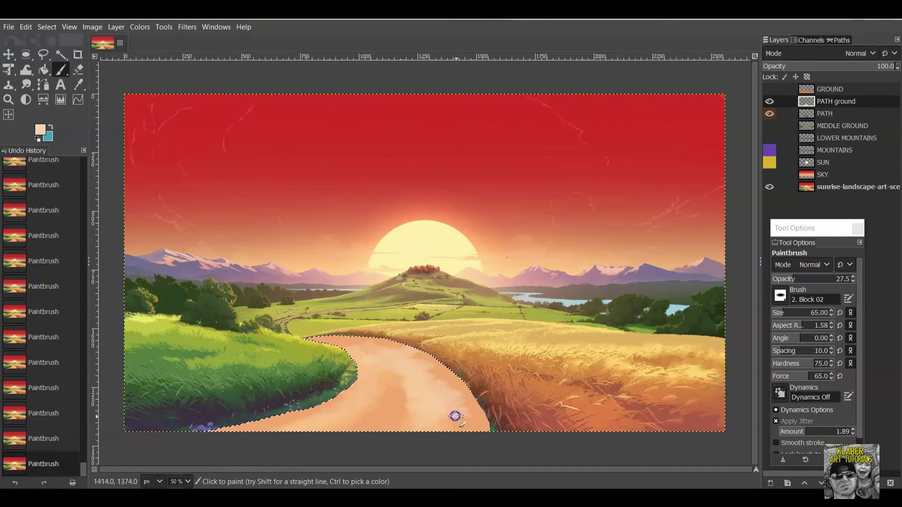
{"action": "mouse_move", "coordinate": [429, 390]}
{"action": "left_mouse_down"}
{"action": "mouse_move", "coordinate": [372, 375]}
{"action": "mouse_move", "coordinate": [368, 348]}
{"action": "mouse_move", "coordinate": [299, 339]}
{"action": "left_mouse_up"}
{"action": "left_click", "coordinate": [306, 341]}
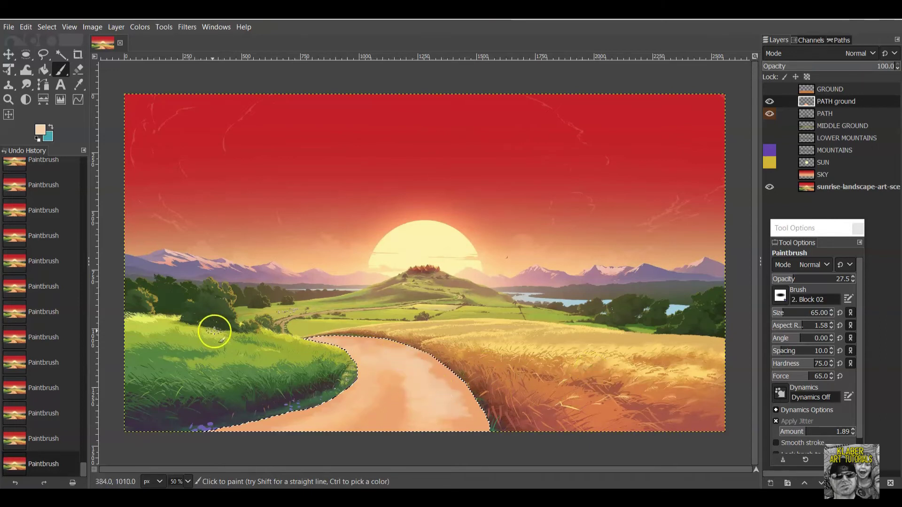
{"action": "left_click", "coordinate": [40, 134]}
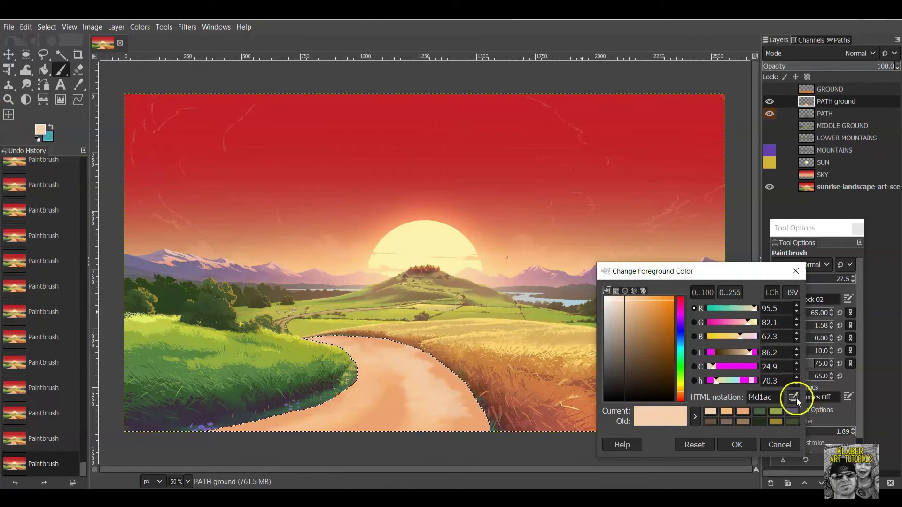
Pick a purple from the mountains as paint colour and toggle PATH ground back on.
{"action": "left_click", "coordinate": [179, 274], "text": "ctrl"}
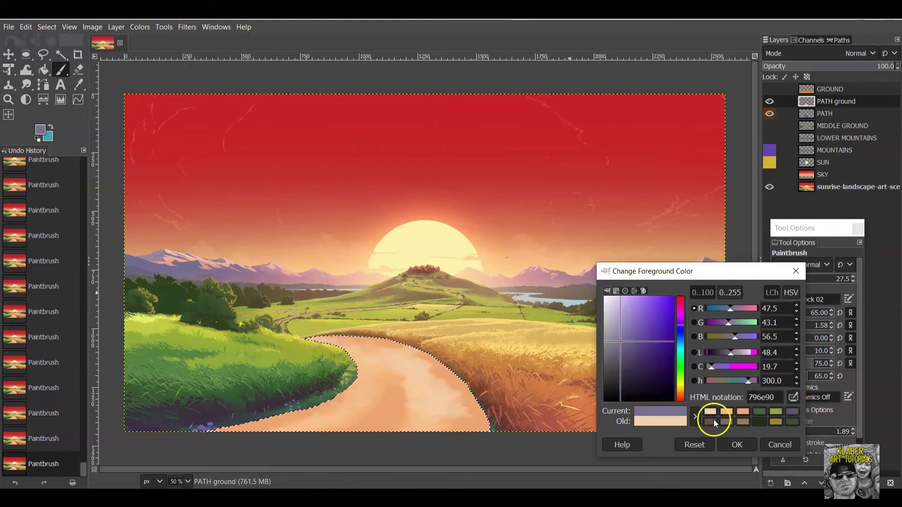
{"action": "left_click", "coordinate": [737, 445]}
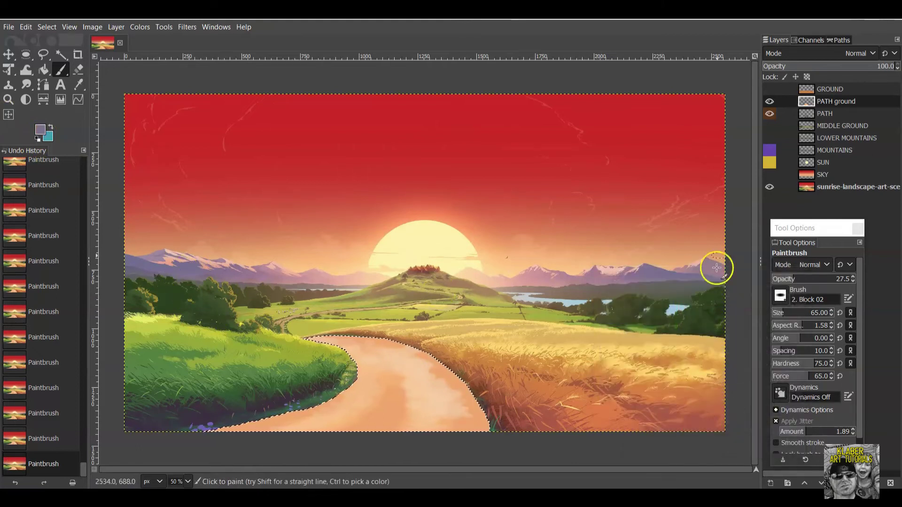
{"action": "left_click", "coordinate": [770, 102]}
{"action": "left_click", "coordinate": [771, 103]}
{"action": "left_click", "coordinate": [770, 102]}
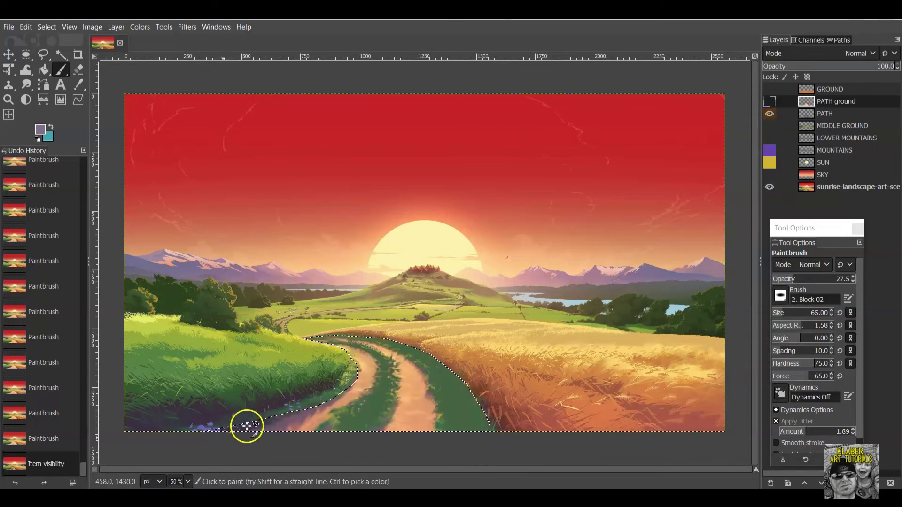
{"action": "left_click", "coordinate": [769, 102]}
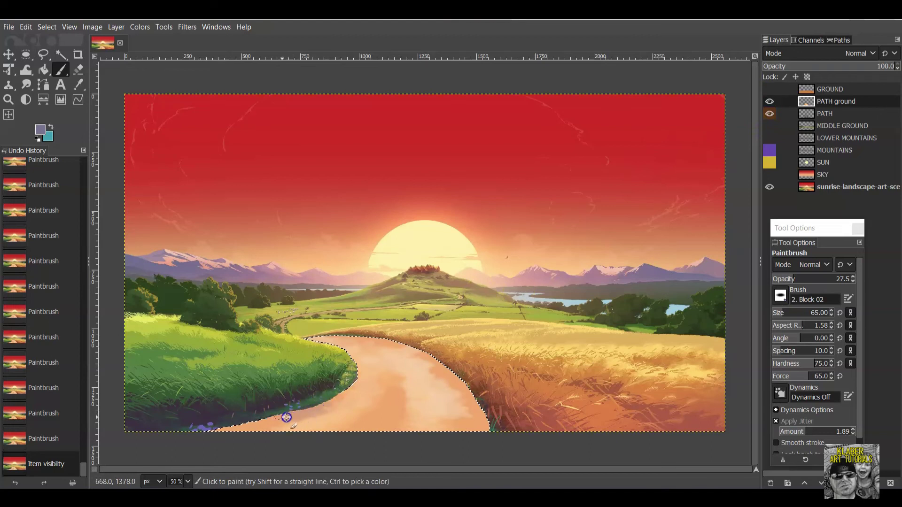
Dab small purple flowers along the grass edge near the road's bottom.
{"action": "left_click", "coordinate": [224, 425]}
{"action": "left_click", "coordinate": [282, 403]}
{"action": "left_click", "coordinate": [210, 430]}
{"action": "left_click", "coordinate": [301, 418]}
{"action": "left_click", "coordinate": [329, 404]}
{"action": "left_click", "coordinate": [337, 395]}
Shade the middle of the road purple-grey with several strokes.
{"action": "left_click_drag", "start_coordinate": [408, 386], "coordinate": [400, 429]}
{"action": "left_click_drag", "start_coordinate": [395, 362], "coordinate": [406, 442]}
{"action": "left_click", "coordinate": [769, 102]}
{"action": "left_click", "coordinate": [770, 102]}
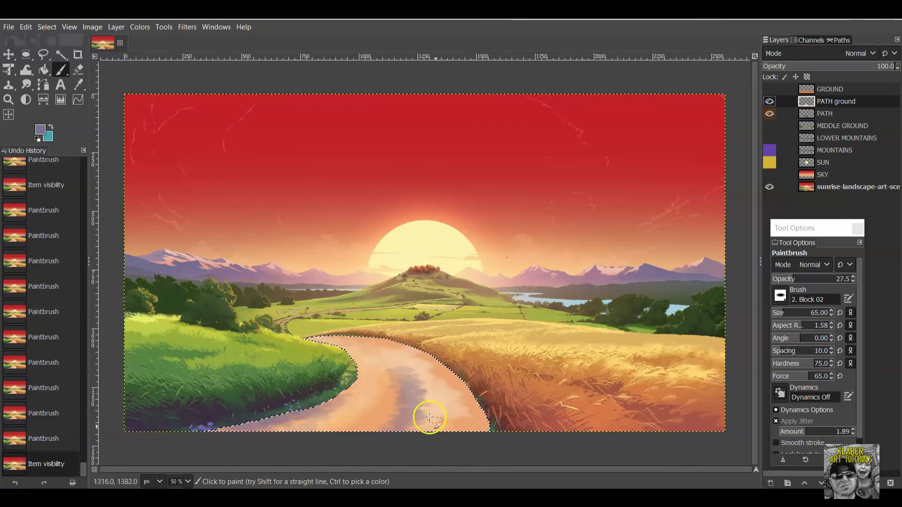
{"action": "left_click_drag", "start_coordinate": [405, 387], "coordinate": [376, 439]}
{"action": "mouse_move", "coordinate": [373, 361]}
{"action": "left_mouse_down"}
{"action": "mouse_move", "coordinate": [369, 349]}
{"action": "mouse_move", "coordinate": [347, 349]}
{"action": "left_mouse_up"}
{"action": "left_click", "coordinate": [347, 348]}
Compare with PATH ground hidden, then add more purple dabs along the path.
{"action": "left_click", "coordinate": [769, 101]}
{"action": "left_click", "coordinate": [770, 101]}
{"action": "left_click", "coordinate": [769, 101]}
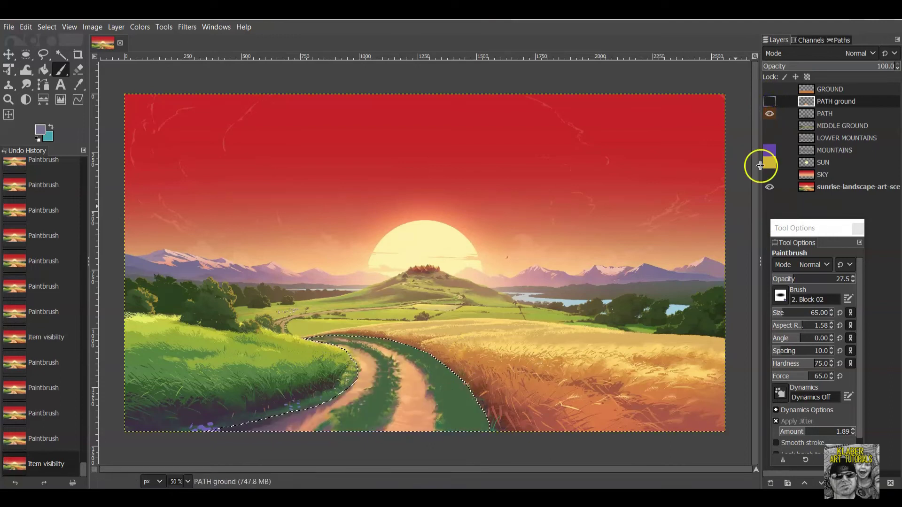
{"action": "left_click", "coordinate": [769, 101]}
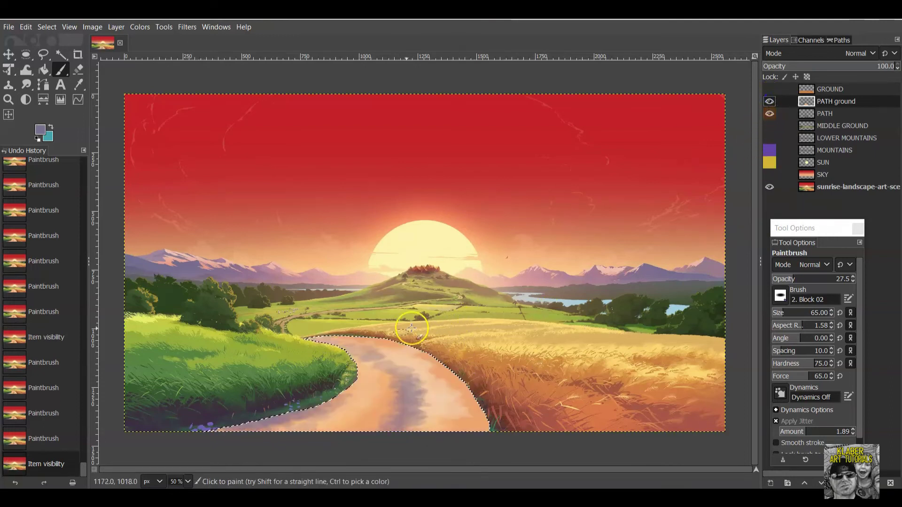
{"action": "left_click", "coordinate": [400, 357]}
{"action": "left_click", "coordinate": [377, 346]}
{"action": "left_click", "coordinate": [399, 371]}
{"action": "left_click", "coordinate": [425, 390]}
{"action": "left_click", "coordinate": [431, 400]}
{"action": "left_click", "coordinate": [369, 338]}
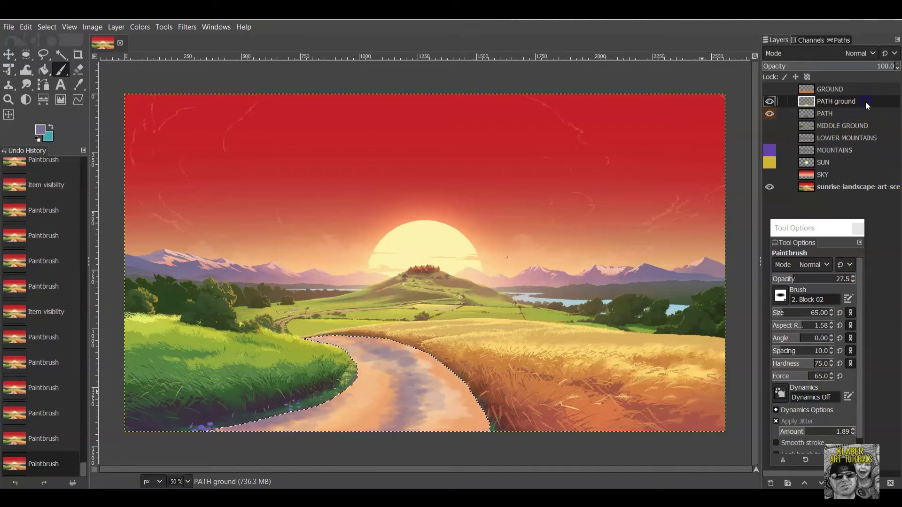
Place PATH ground beneath PATH, make PATH active, compare both layers, then open the foreground colour dialog.
{"action": "left_click_drag", "start_coordinate": [868, 105], "coordinate": [867, 122]}
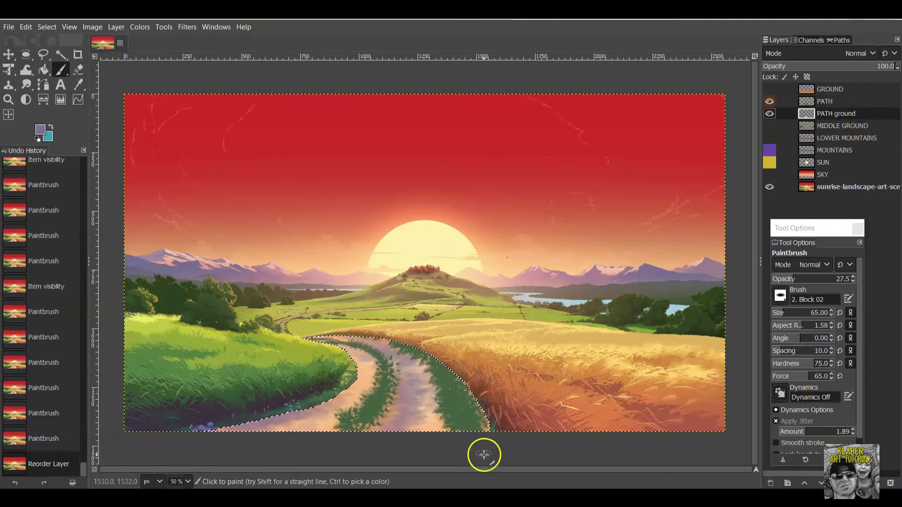
{"action": "left_click", "coordinate": [841, 100]}
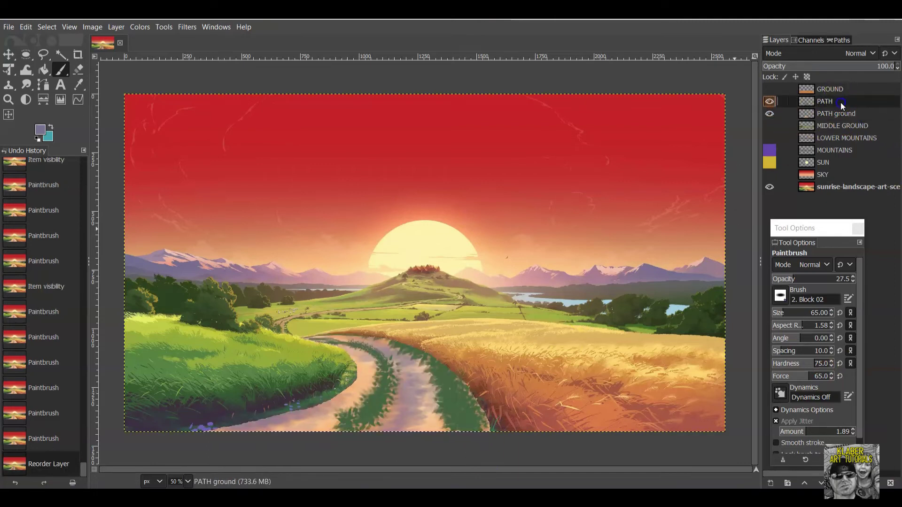
{"action": "left_click", "coordinate": [770, 101]}
{"action": "left_click", "coordinate": [768, 113]}
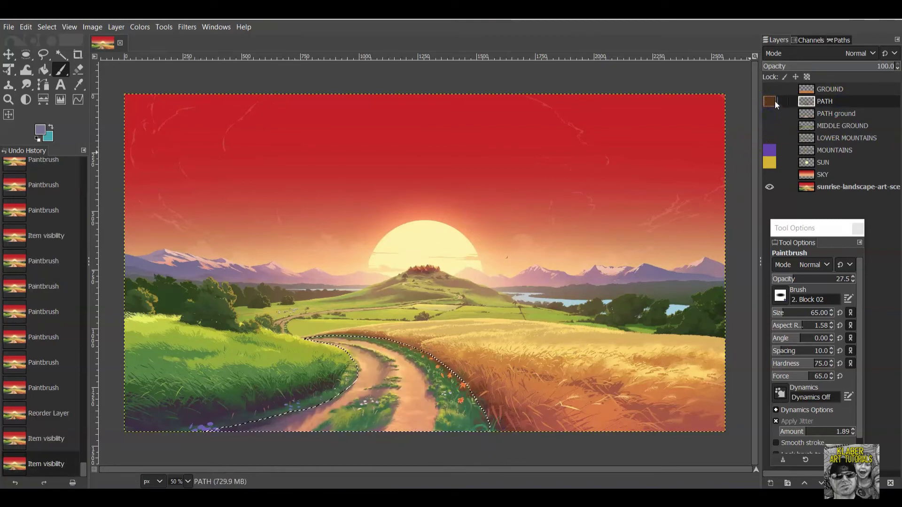
{"action": "left_click", "coordinate": [770, 101]}
{"action": "left_click", "coordinate": [770, 114]}
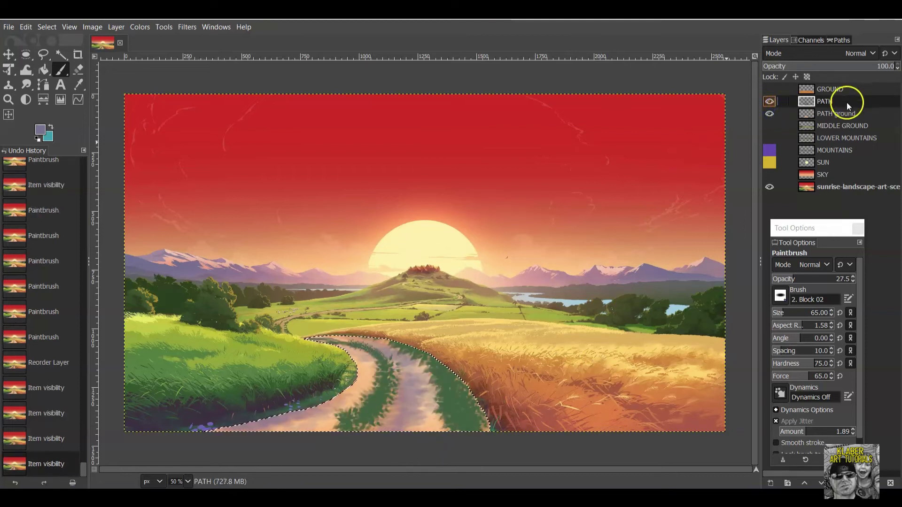
{"action": "left_click", "coordinate": [43, 131]}
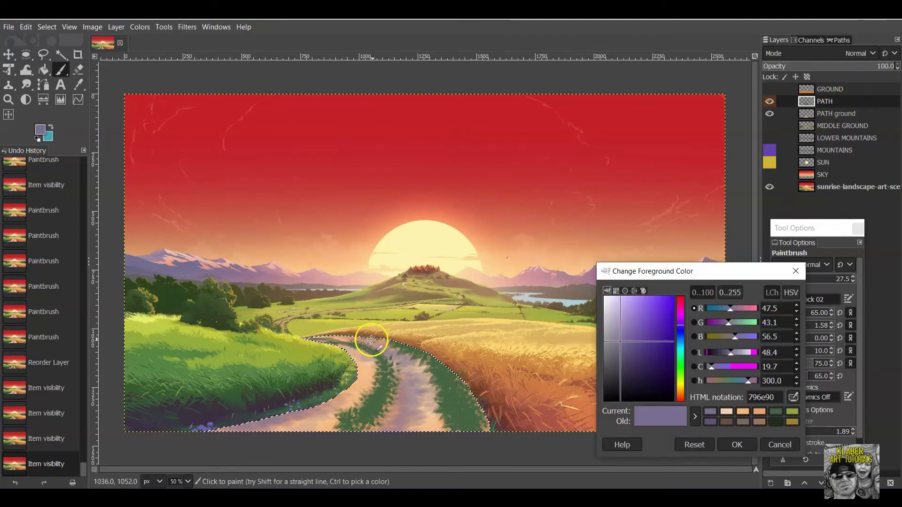
Set the foreground to green 98a241 and paint grass along the path edges.
{"action": "left_click", "coordinate": [793, 411]}
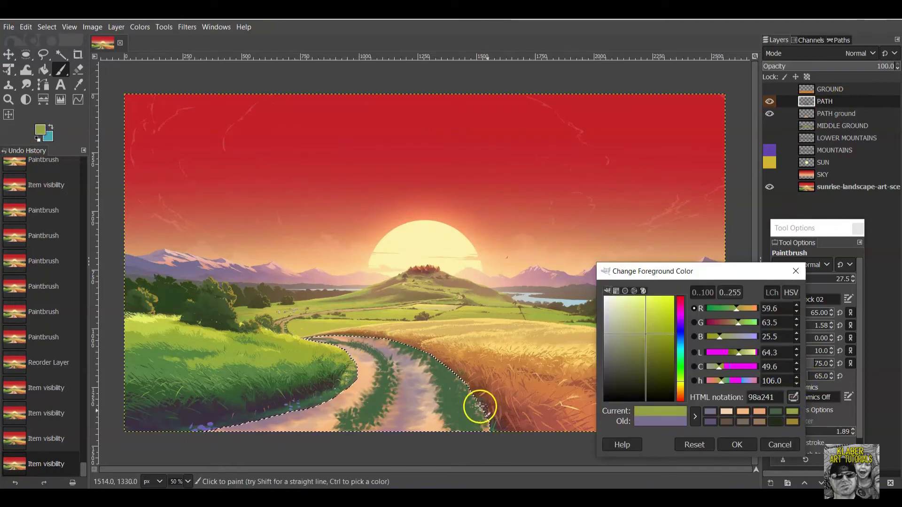
{"action": "left_click", "coordinate": [737, 444]}
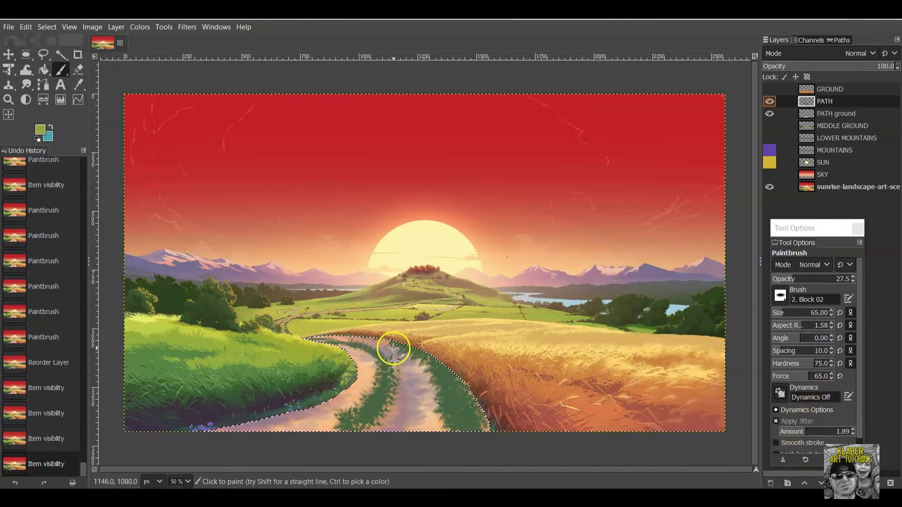
{"action": "left_click_drag", "start_coordinate": [463, 395], "coordinate": [466, 424]}
{"action": "mouse_move", "coordinate": [358, 418]}
{"action": "left_mouse_down"}
{"action": "mouse_move", "coordinate": [330, 428]}
{"action": "mouse_move", "coordinate": [358, 397]}
{"action": "mouse_move", "coordinate": [367, 405]}
{"action": "mouse_move", "coordinate": [346, 423]}
{"action": "mouse_move", "coordinate": [367, 389]}
{"action": "left_mouse_up"}
{"action": "mouse_move", "coordinate": [367, 387]}
{"action": "left_mouse_down"}
{"action": "mouse_move", "coordinate": [374, 363]}
{"action": "mouse_move", "coordinate": [358, 345]}
{"action": "left_mouse_up"}
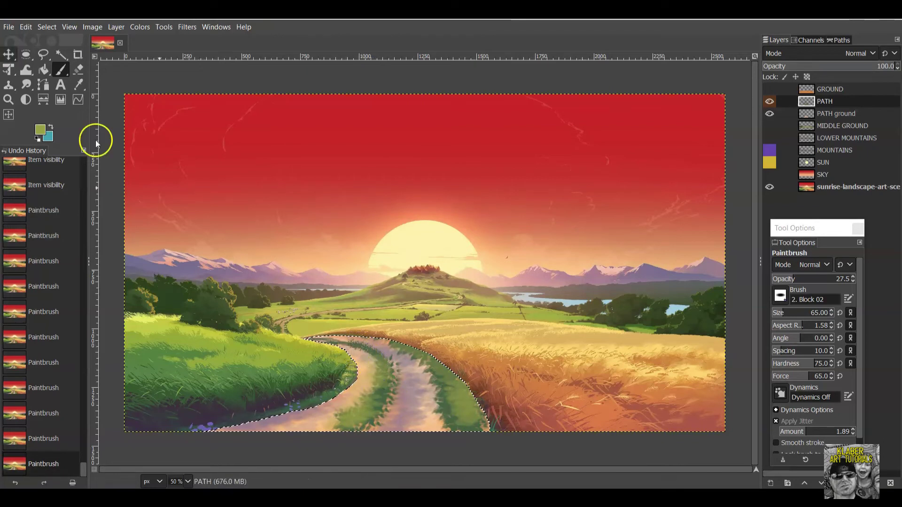
Shrink the brush to 27, switch to yellow-green b6c71d, and paint more edge strokes.
{"action": "left_click_drag", "start_coordinate": [797, 315], "coordinate": [780, 313]}
{"action": "mouse_move", "coordinate": [378, 397]}
{"action": "left_mouse_down"}
{"action": "mouse_move", "coordinate": [364, 412]}
{"action": "mouse_move", "coordinate": [333, 424]}
{"action": "mouse_move", "coordinate": [426, 403]}
{"action": "mouse_move", "coordinate": [472, 423]}
{"action": "left_mouse_up"}
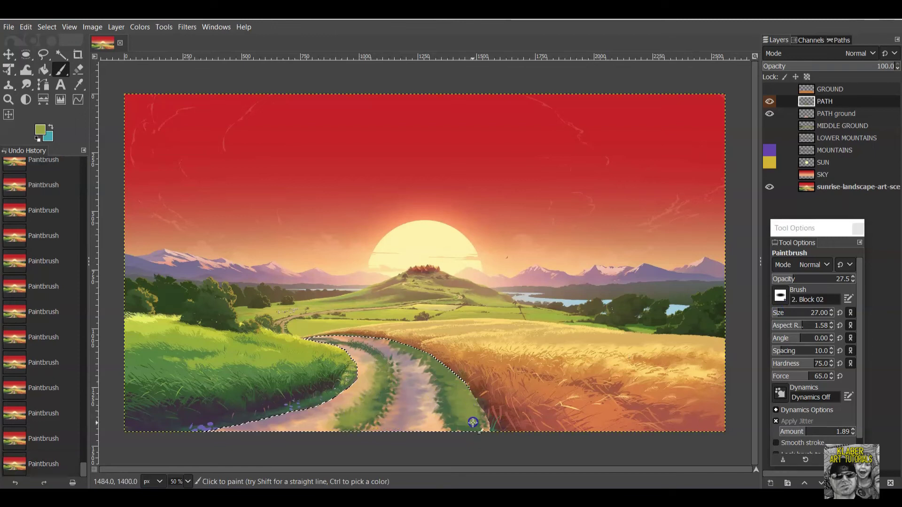
{"action": "left_click", "coordinate": [39, 131]}
{"action": "left_click_drag", "start_coordinate": [599, 334], "coordinate": [662, 319]}
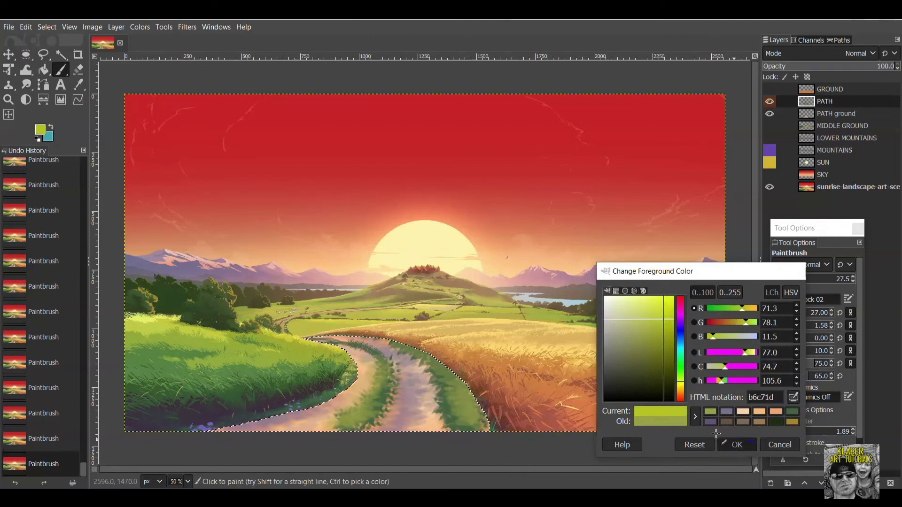
{"action": "left_click", "coordinate": [723, 443]}
{"action": "mouse_move", "coordinate": [453, 376]}
{"action": "left_mouse_down"}
{"action": "mouse_move", "coordinate": [472, 415]}
{"action": "mouse_move", "coordinate": [468, 398]}
{"action": "mouse_move", "coordinate": [467, 409]}
{"action": "mouse_move", "coordinate": [366, 404]}
{"action": "mouse_move", "coordinate": [329, 423]}
{"action": "mouse_move", "coordinate": [358, 396]}
{"action": "mouse_move", "coordinate": [377, 394]}
{"action": "mouse_move", "coordinate": [360, 344]}
{"action": "mouse_move", "coordinate": [313, 338]}
{"action": "left_mouse_up"}
{"action": "mouse_move", "coordinate": [385, 360]}
{"action": "left_mouse_down"}
{"action": "mouse_move", "coordinate": [413, 347]}
{"action": "mouse_move", "coordinate": [397, 347]}
{"action": "mouse_move", "coordinate": [428, 355]}
{"action": "mouse_move", "coordinate": [406, 345]}
{"action": "left_mouse_up"}
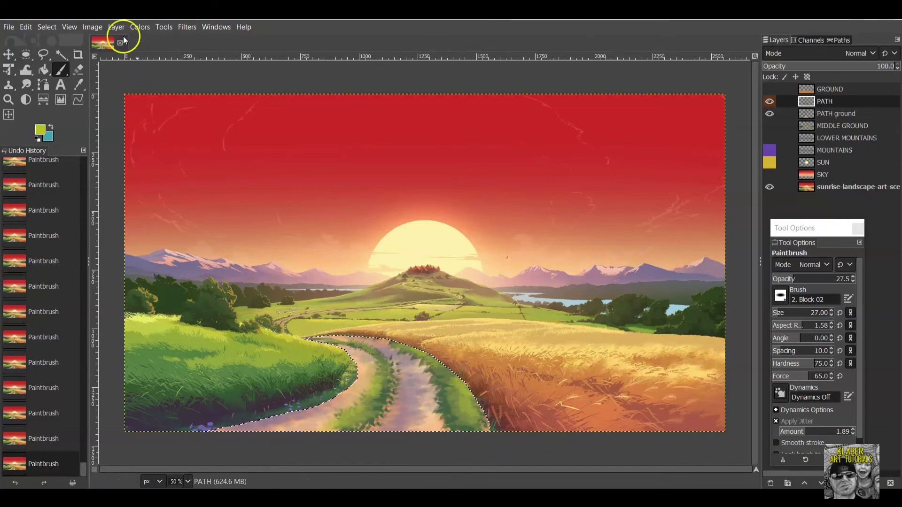
Remove the path selection with Select > None and dab grass tufts down the path's right edge.
{"action": "left_click", "coordinate": [46, 27]}
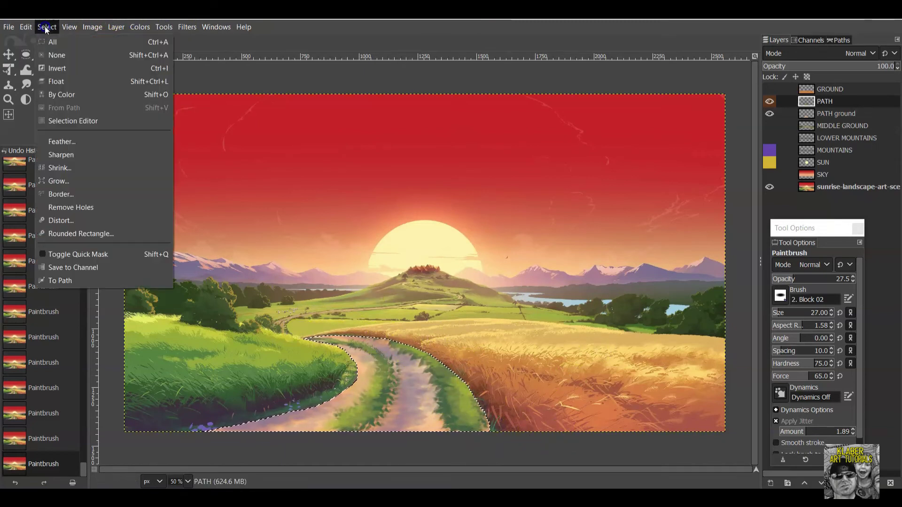
{"action": "left_click", "coordinate": [60, 55]}
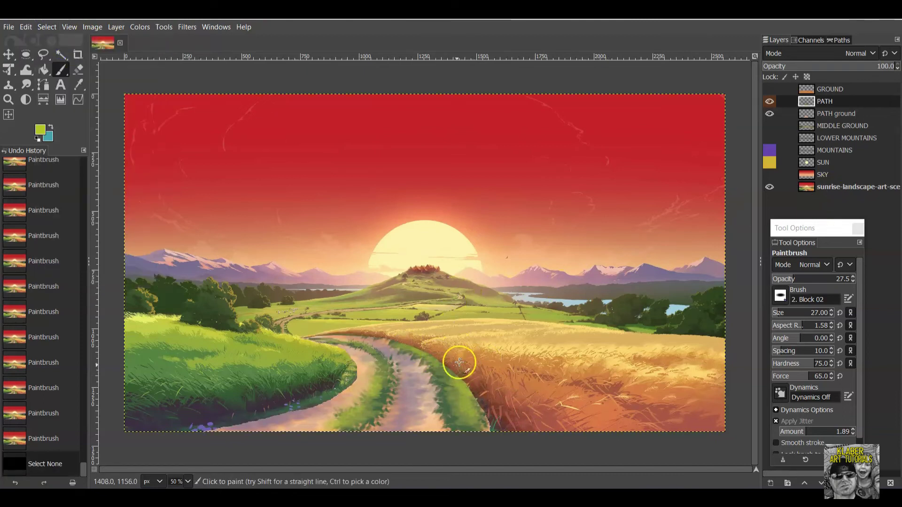
{"action": "left_click", "coordinate": [412, 348]}
{"action": "left_click", "coordinate": [420, 353]}
{"action": "left_click", "coordinate": [432, 358]}
{"action": "left_click", "coordinate": [444, 366]}
{"action": "left_click", "coordinate": [450, 370]}
{"action": "left_click", "coordinate": [460, 379]}
{"action": "left_click", "coordinate": [466, 383]}
{"action": "left_click", "coordinate": [468, 386]}
{"action": "left_click", "coordinate": [470, 388]}
{"action": "left_click", "coordinate": [472, 389]}
{"action": "left_click", "coordinate": [473, 391]}
{"action": "left_click", "coordinate": [473, 392]}
{"action": "left_click", "coordinate": [472, 391]}
{"action": "left_click", "coordinate": [430, 357]}
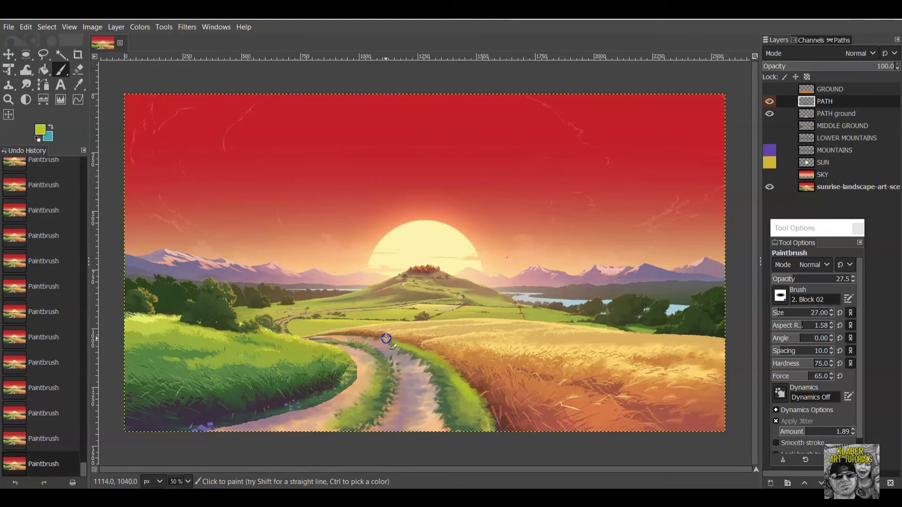
Dab grass tufts along the path's left edge.
{"action": "left_click", "coordinate": [335, 352]}
{"action": "left_click", "coordinate": [348, 357]}
{"action": "left_click", "coordinate": [355, 367]}
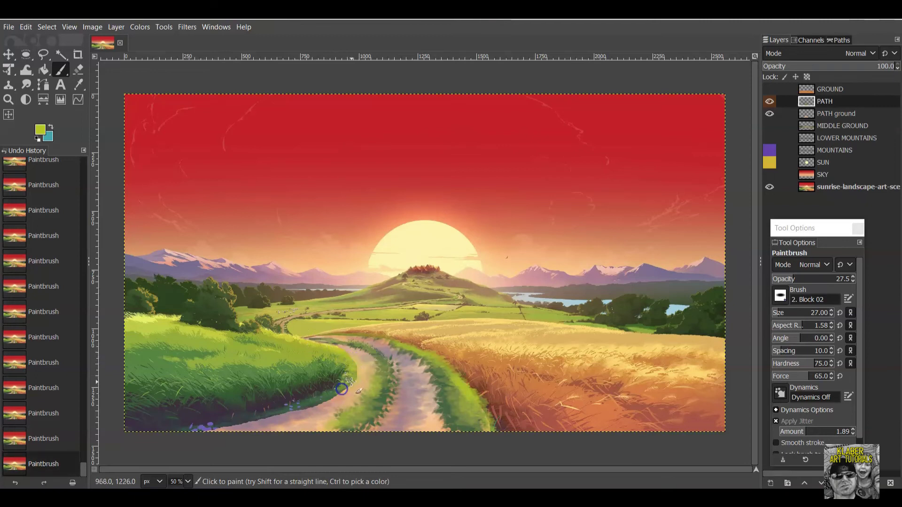
{"action": "left_click", "coordinate": [356, 367]}
{"action": "left_click", "coordinate": [302, 404]}
{"action": "left_click", "coordinate": [320, 407]}
{"action": "left_click", "coordinate": [302, 408]}
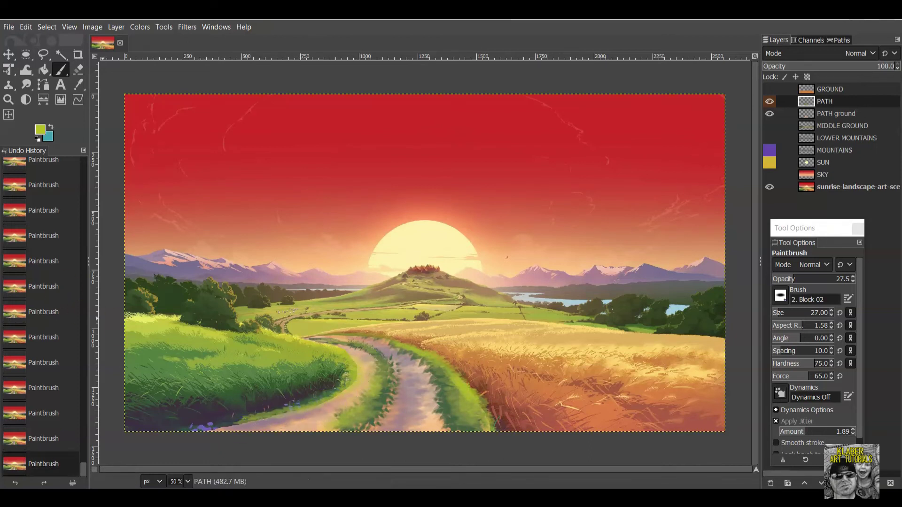
Switch to dark green 456542 and paint grass strokes over both path edges.
{"action": "left_click", "coordinate": [40, 132]}
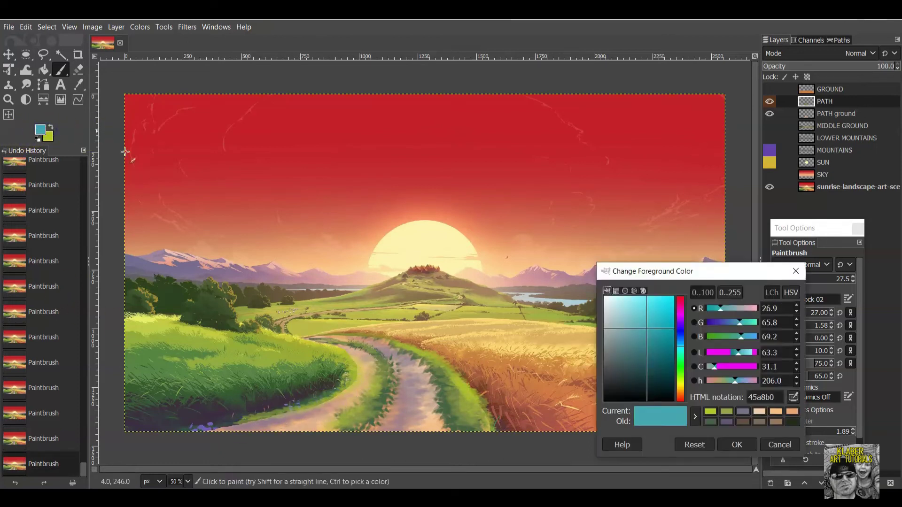
{"action": "left_click", "coordinate": [714, 421]}
{"action": "left_click", "coordinate": [755, 447]}
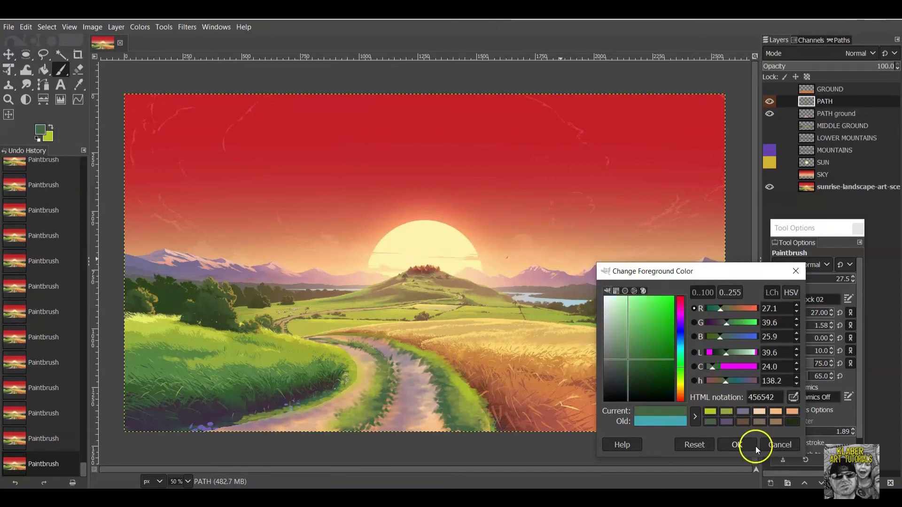
{"action": "left_click", "coordinate": [792, 423]}
{"action": "left_click", "coordinate": [751, 442]}
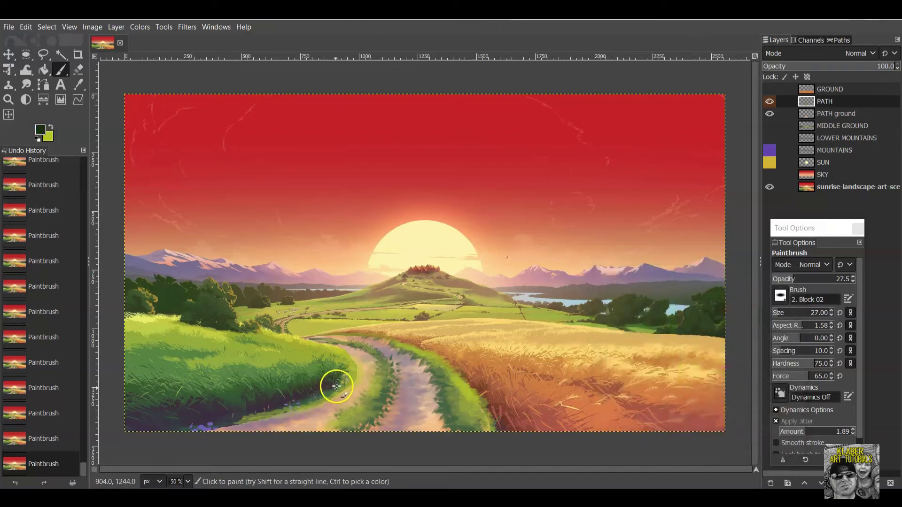
{"action": "mouse_move", "coordinate": [349, 364]}
{"action": "left_mouse_down"}
{"action": "mouse_move", "coordinate": [335, 395]}
{"action": "mouse_move", "coordinate": [336, 376]}
{"action": "left_mouse_up"}
{"action": "mouse_move", "coordinate": [329, 406]}
{"action": "left_mouse_down"}
{"action": "mouse_move", "coordinate": [240, 425]}
{"action": "mouse_move", "coordinate": [275, 414]}
{"action": "left_mouse_up"}
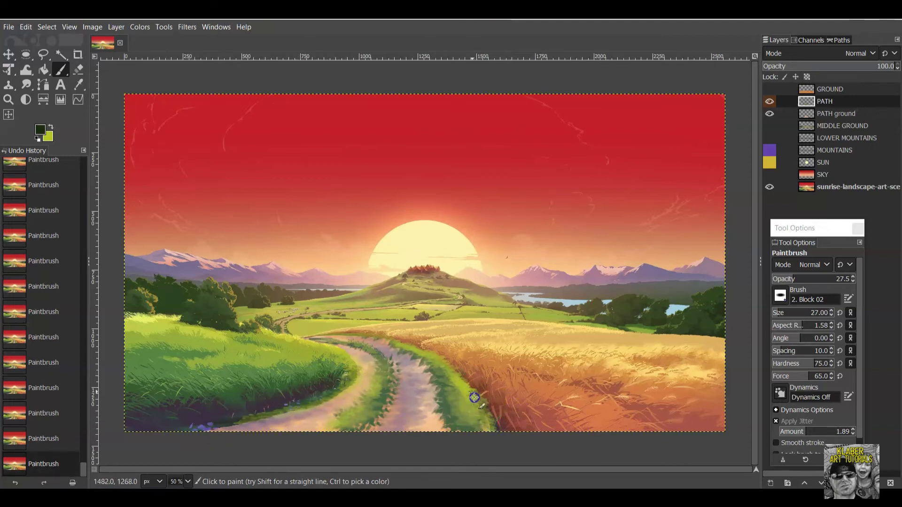
{"action": "left_click_drag", "start_coordinate": [474, 390], "coordinate": [453, 369]}
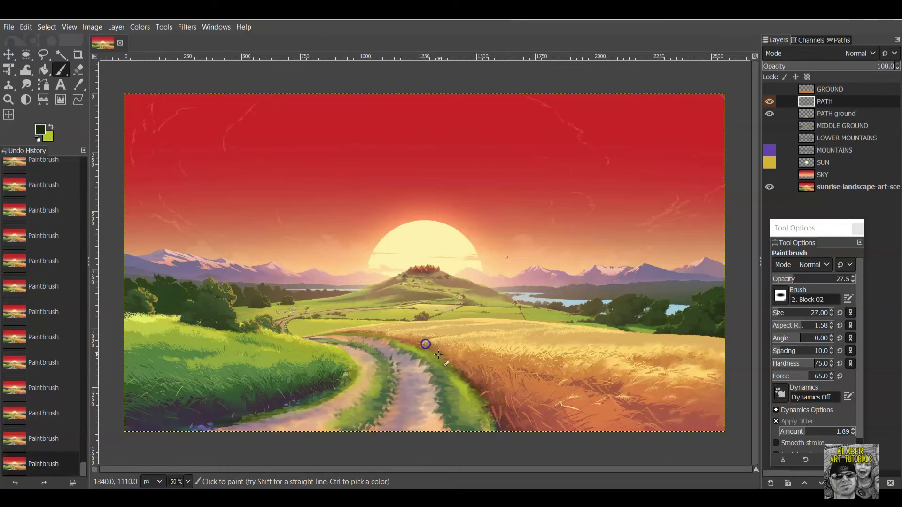
{"action": "mouse_move", "coordinate": [340, 334]}
{"action": "left_mouse_down"}
{"action": "mouse_move", "coordinate": [359, 342]}
{"action": "mouse_move", "coordinate": [341, 349]}
{"action": "left_mouse_up"}
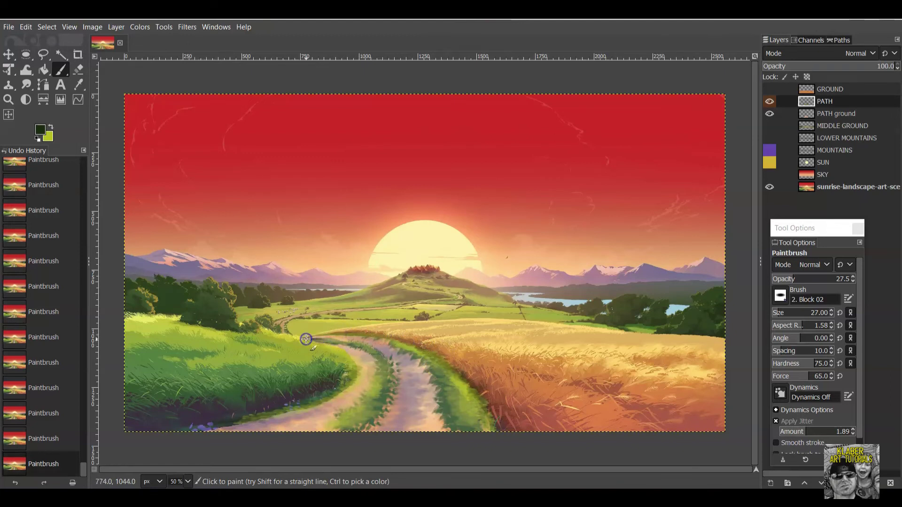
Hide the reference image, show the SKY through GROUND layers, and move GROUND below PATH ground.
{"action": "left_click", "coordinate": [769, 186]}
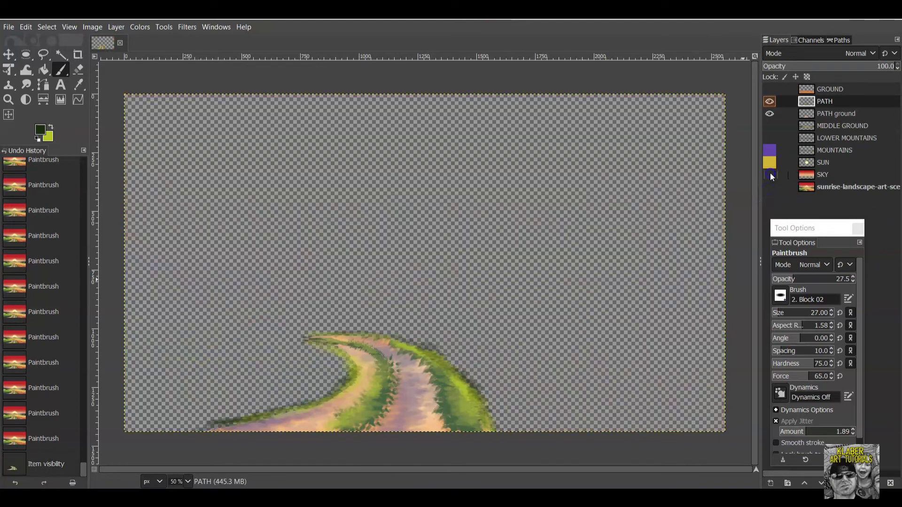
{"action": "left_click", "coordinate": [770, 175]}
{"action": "left_click", "coordinate": [770, 162]}
{"action": "left_click", "coordinate": [770, 150]}
{"action": "left_click", "coordinate": [770, 138]}
{"action": "left_click", "coordinate": [770, 125]}
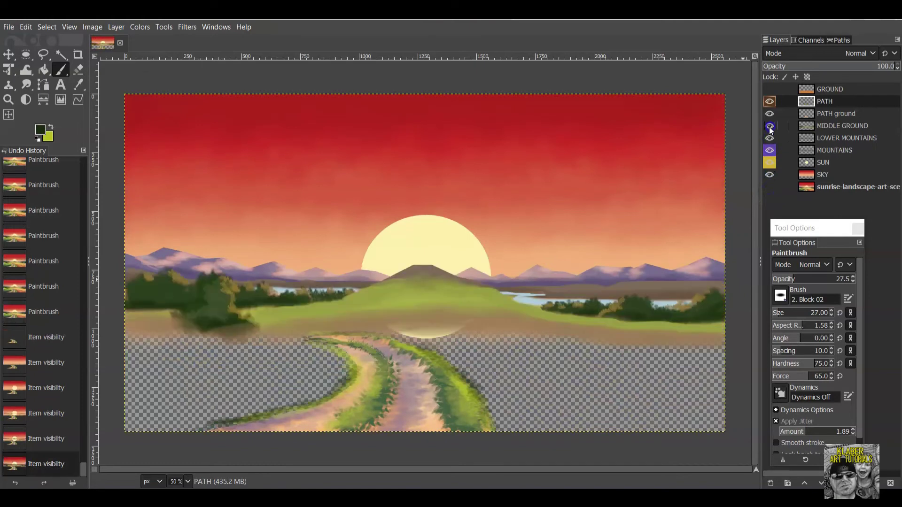
{"action": "left_click", "coordinate": [769, 89]}
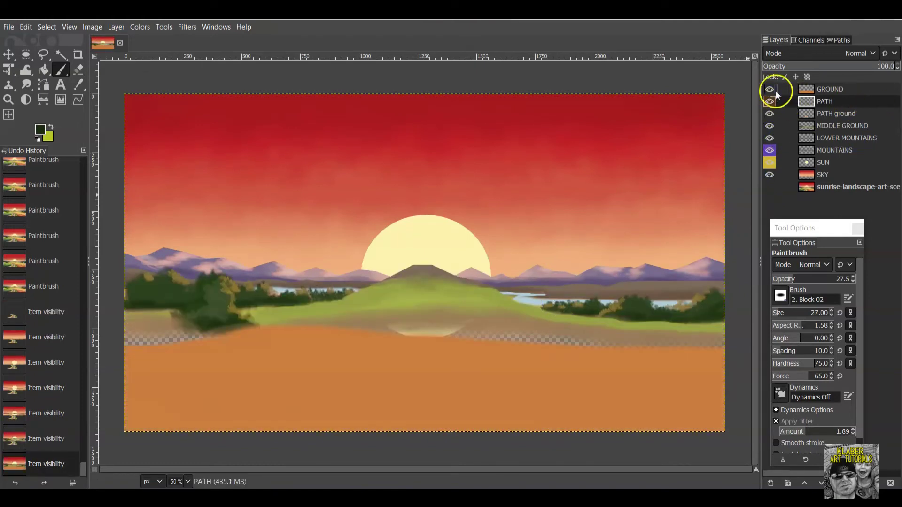
{"action": "left_click_drag", "start_coordinate": [861, 89], "coordinate": [855, 117]}
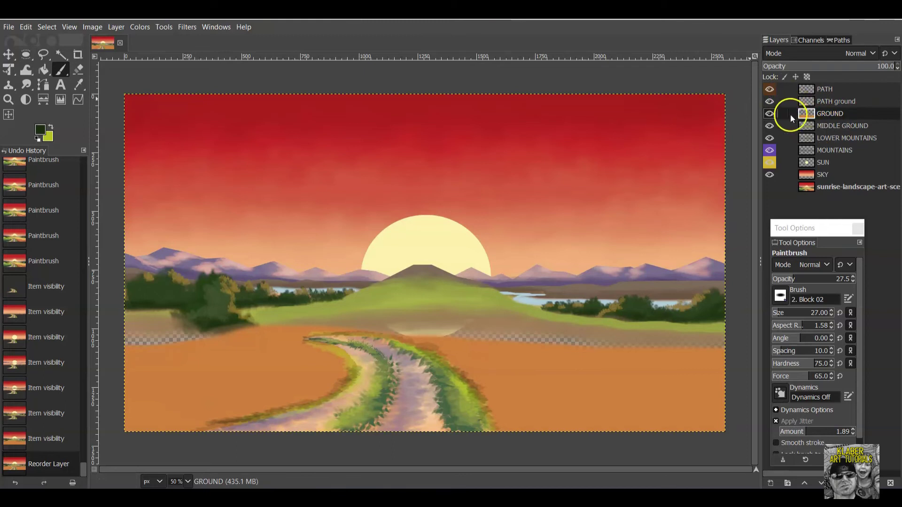
Hide every layer from PATH down to SKY and show only the original sunrise reference.
{"action": "left_click", "coordinate": [770, 90]}
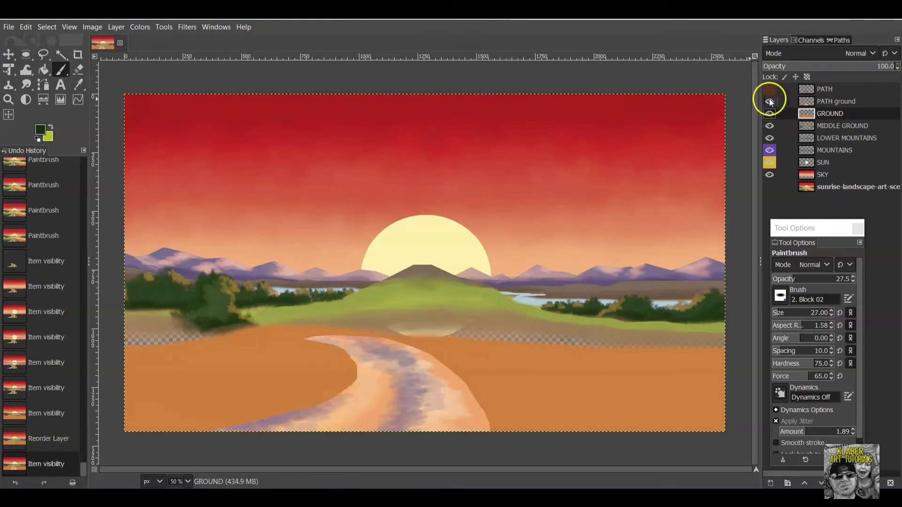
{"action": "left_click", "coordinate": [769, 101]}
{"action": "left_click", "coordinate": [770, 115]}
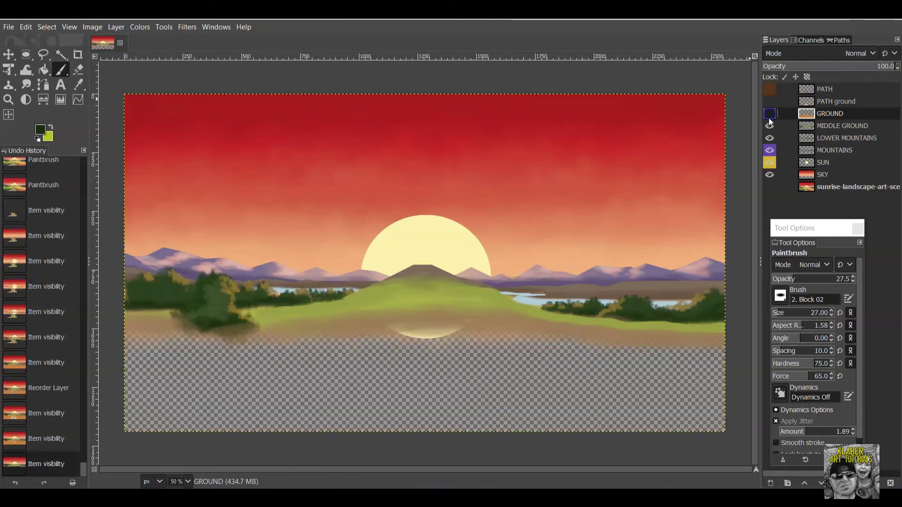
{"action": "left_click", "coordinate": [770, 126]}
{"action": "left_click", "coordinate": [770, 138]}
{"action": "left_click", "coordinate": [770, 151]}
{"action": "left_click", "coordinate": [770, 163]}
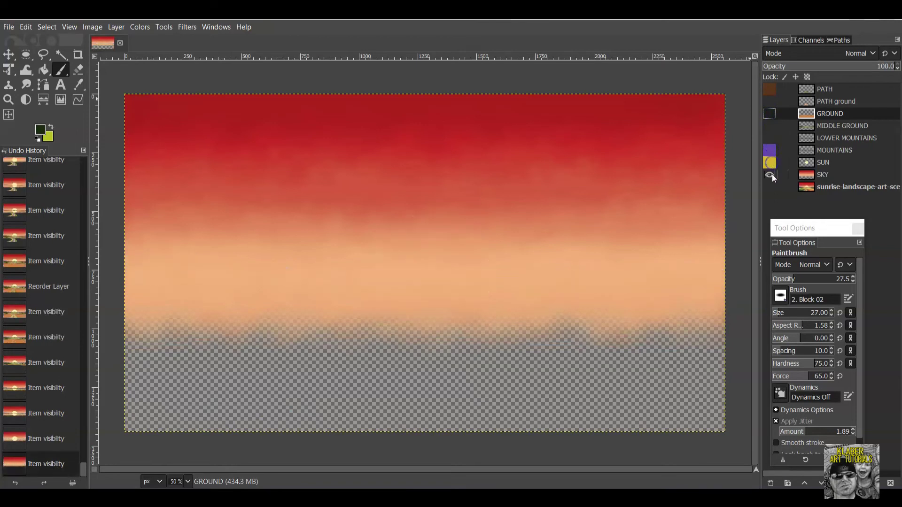
{"action": "left_click", "coordinate": [770, 175]}
{"action": "left_click", "coordinate": [770, 187]}
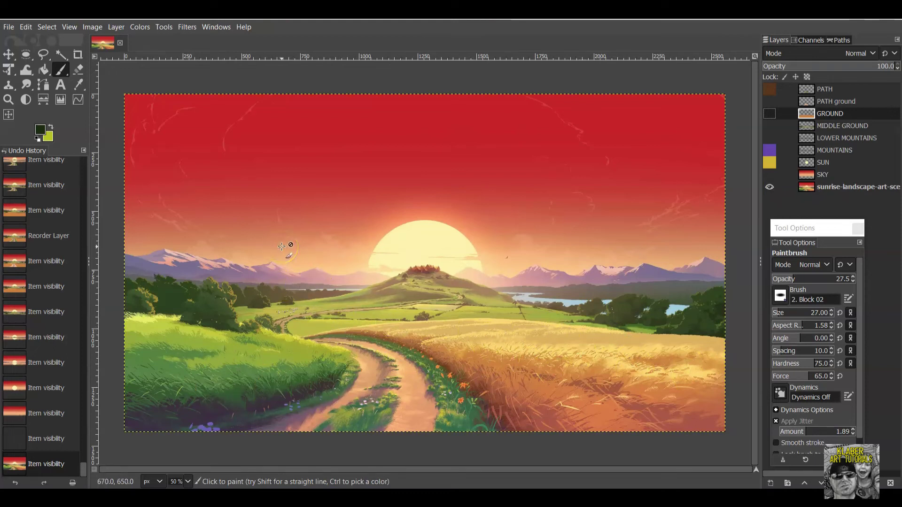
Create a new layer named WHEAT above GROUND.
{"action": "left_click", "coordinate": [117, 27]}
{"action": "left_click", "coordinate": [131, 41]}
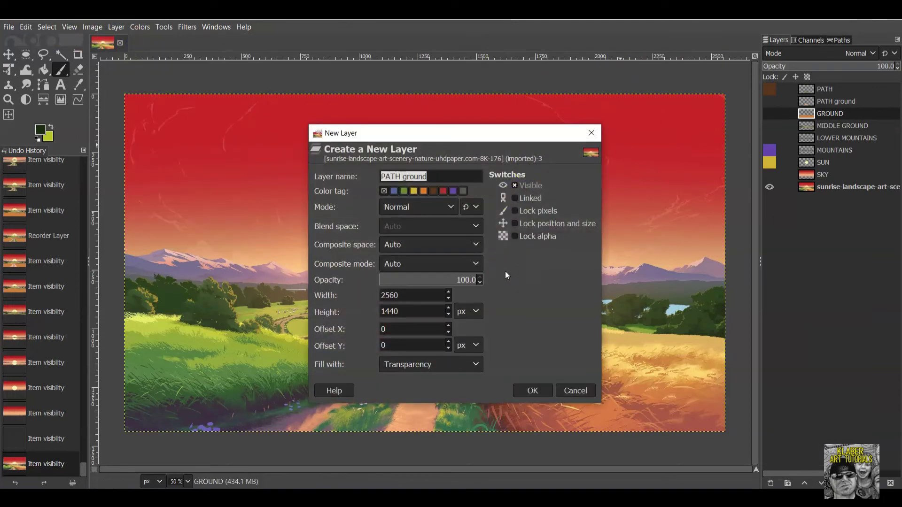
{"action": "type", "text": "WHEAT"}
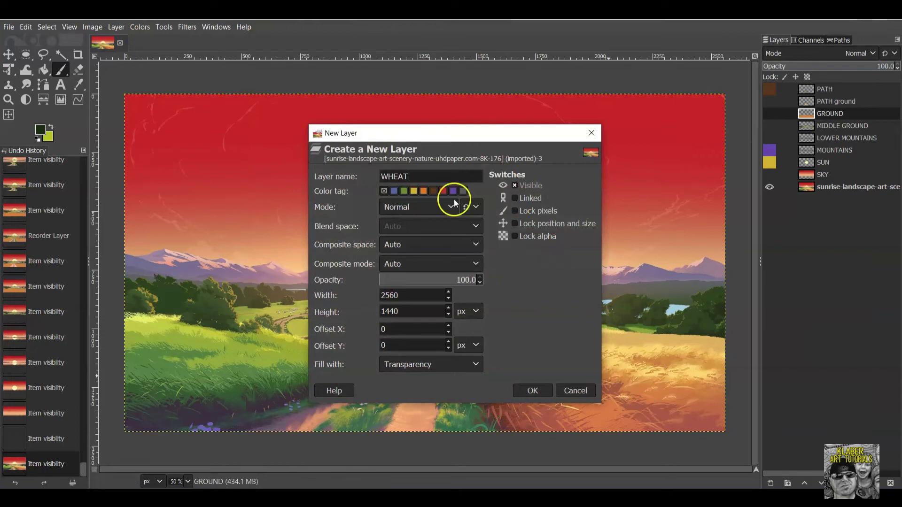
{"action": "left_click", "coordinate": [540, 390]}
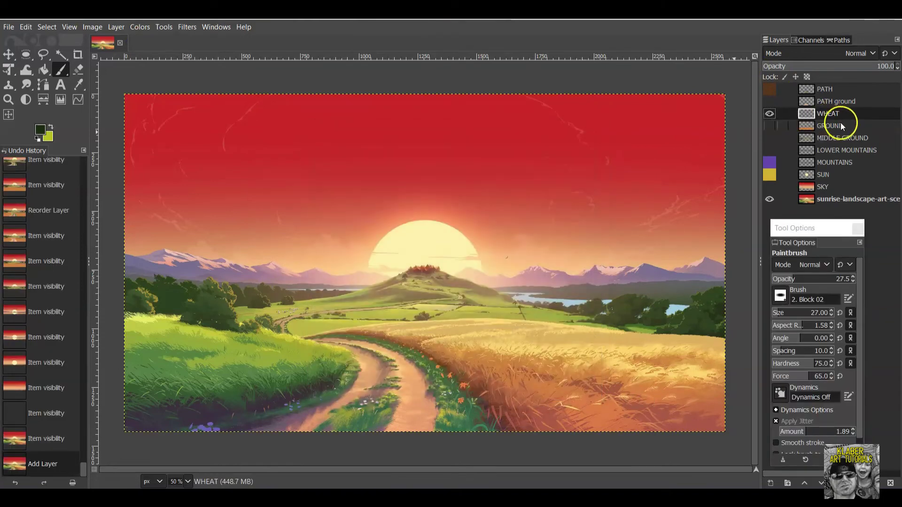
Trace the wheat field right of the path with Free Select and commit the selection.
{"action": "left_click", "coordinate": [43, 55]}
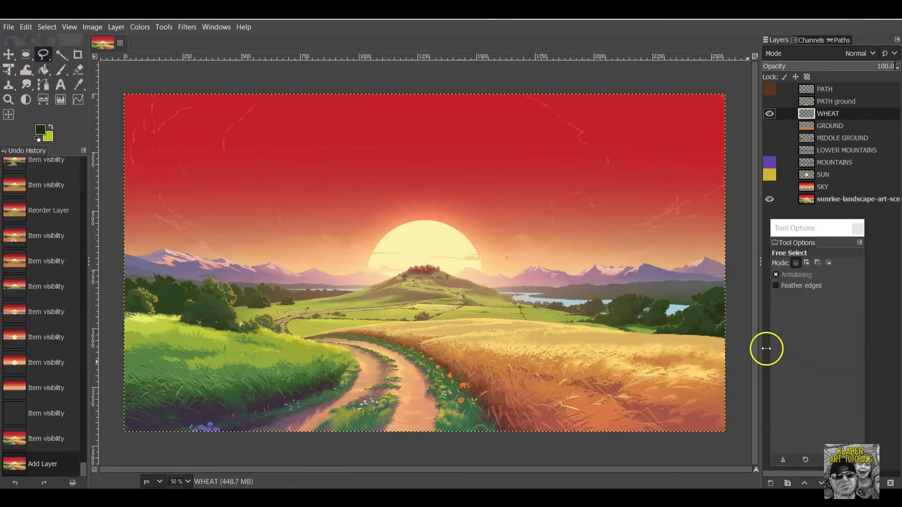
{"action": "left_click", "coordinate": [738, 338]}
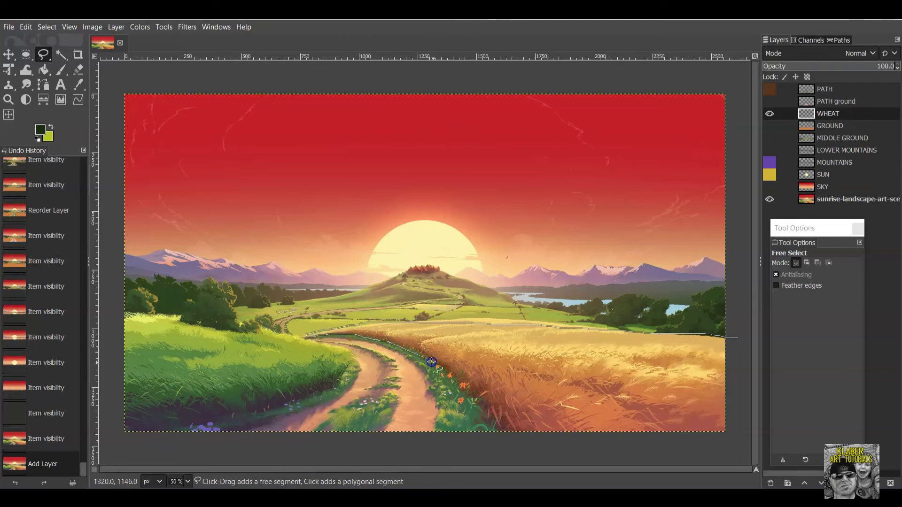
{"action": "left_click_drag", "start_coordinate": [526, 442], "coordinate": [703, 450]}
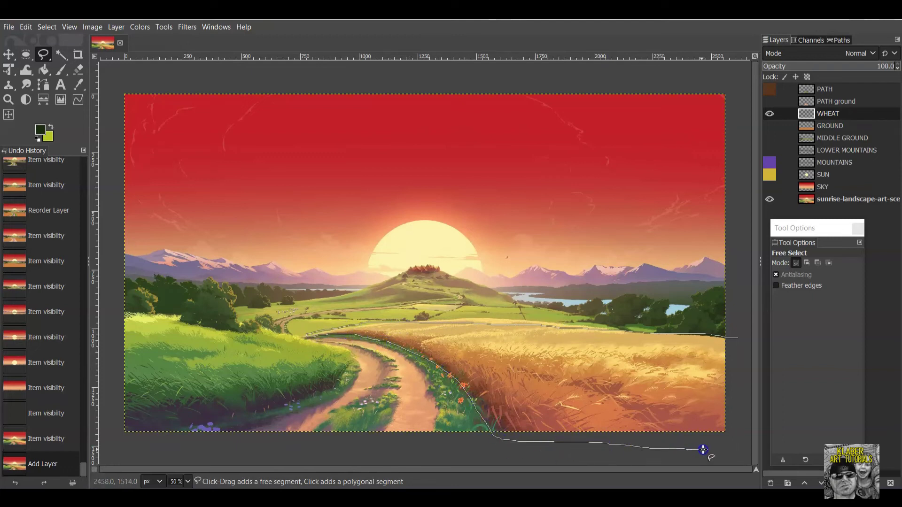
{"action": "left_click_drag", "start_coordinate": [737, 345], "coordinate": [736, 338]}
{"action": "key", "text": "Return"}
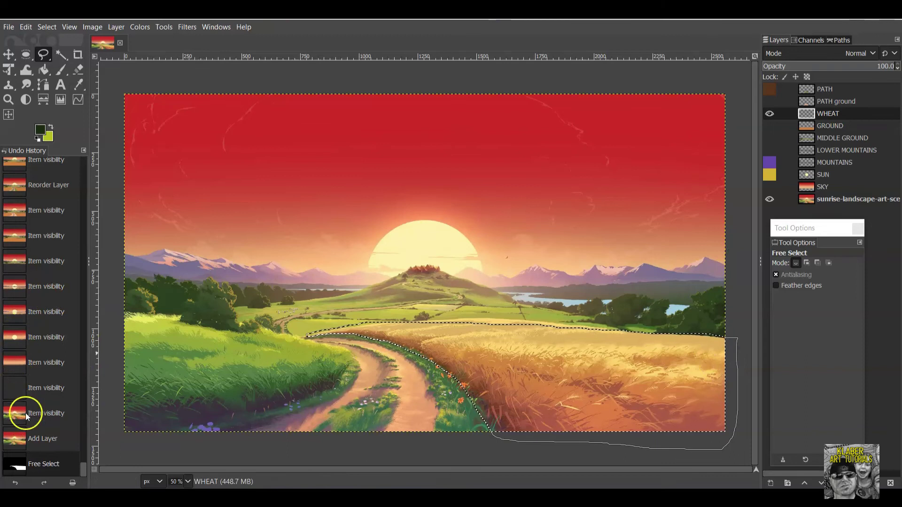
Choose the Paintbrush, eyedrop orange d87a46 from the wheat, and set brush size to 180.
{"action": "left_click", "coordinate": [61, 70]}
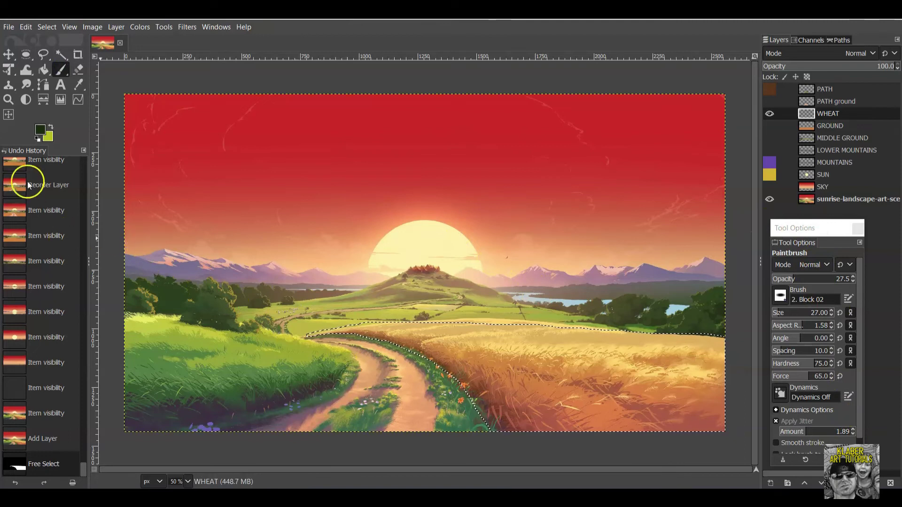
{"action": "left_click", "coordinate": [40, 133]}
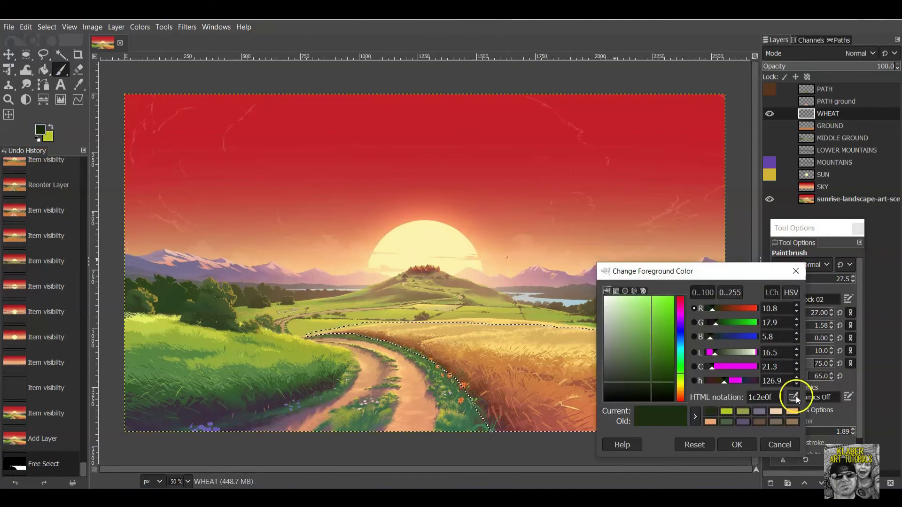
{"action": "left_click", "coordinate": [794, 397]}
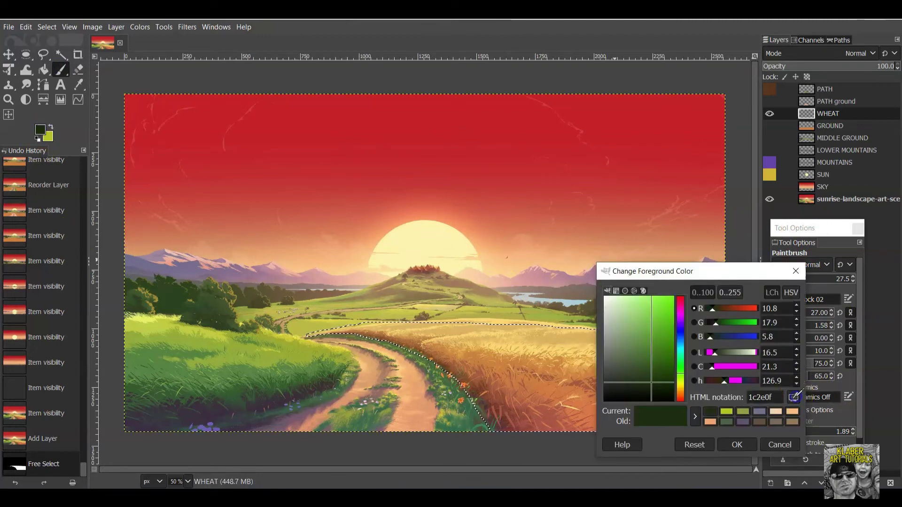
{"action": "left_click", "coordinate": [522, 347]}
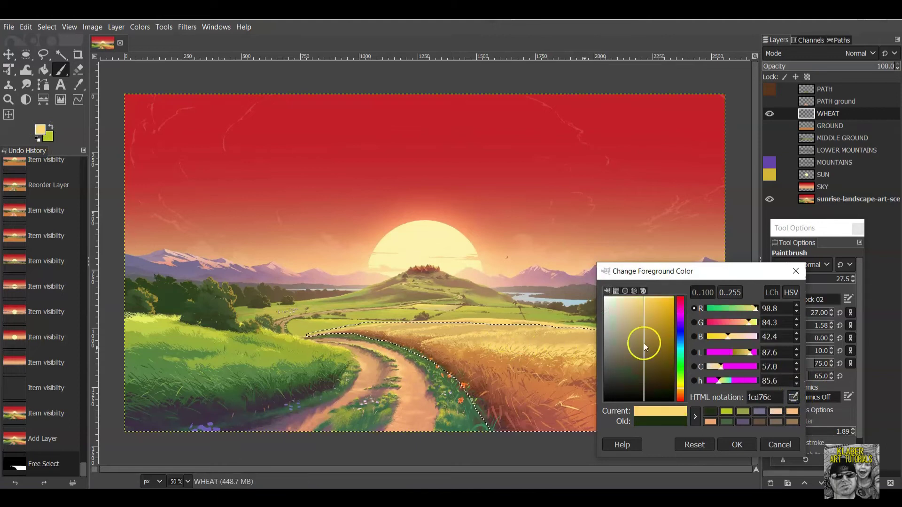
{"action": "left_click", "coordinate": [747, 449]}
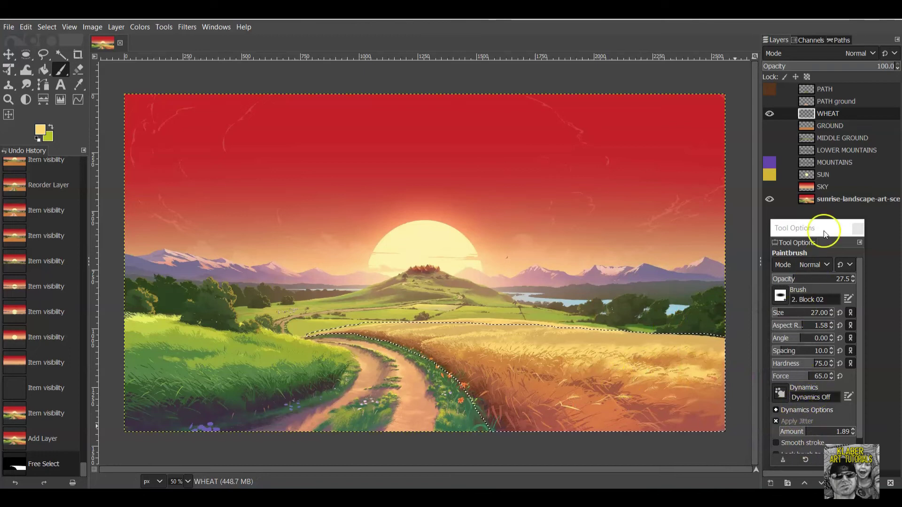
{"action": "left_click", "coordinate": [40, 130]}
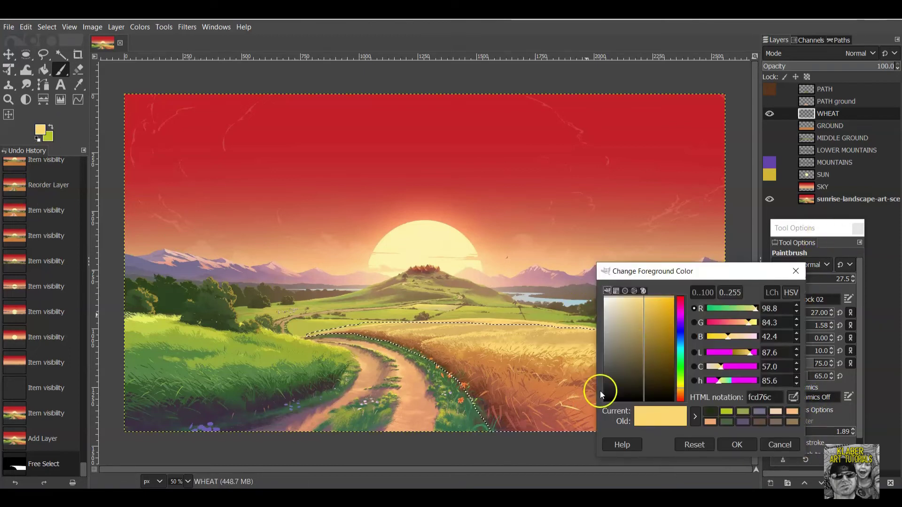
{"action": "left_click", "coordinate": [793, 398]}
{"action": "left_click", "coordinate": [581, 406]}
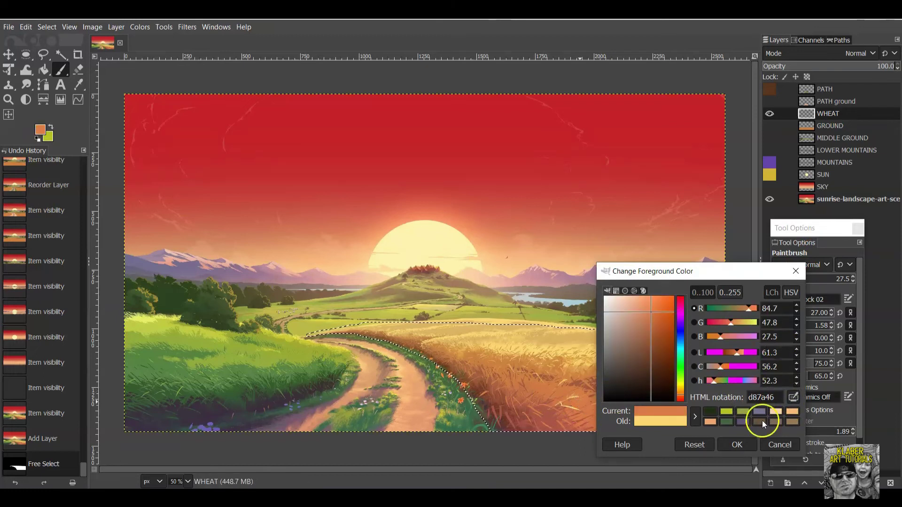
{"action": "left_click", "coordinate": [737, 445]}
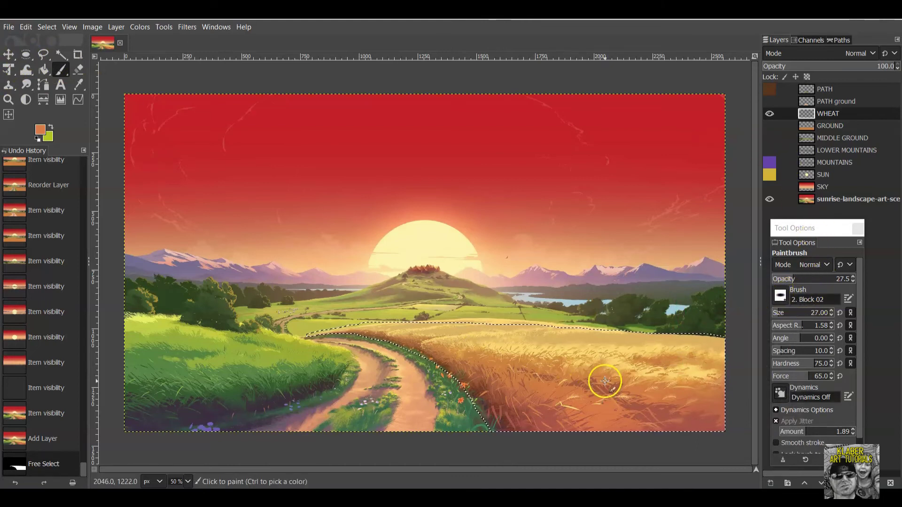
{"action": "left_click_drag", "start_coordinate": [790, 314], "coordinate": [799, 307]}
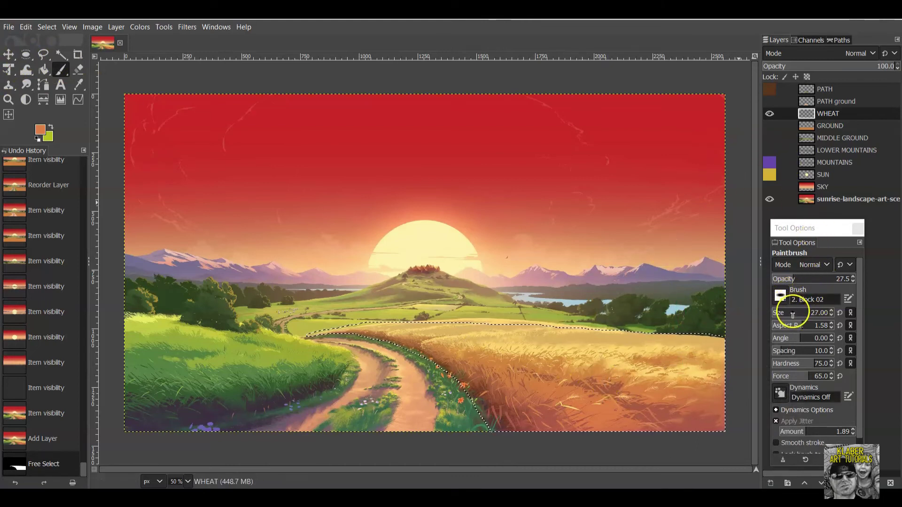
At opacity 59.3 and size 358, wash orange over the wheat selection, checking coverage against the reference.
{"action": "left_click", "coordinate": [827, 279]}
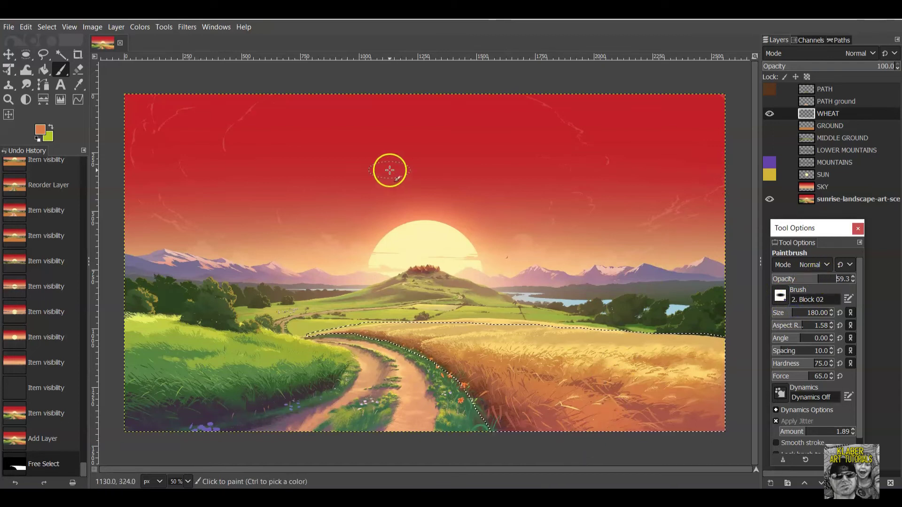
{"action": "left_click", "coordinate": [801, 313]}
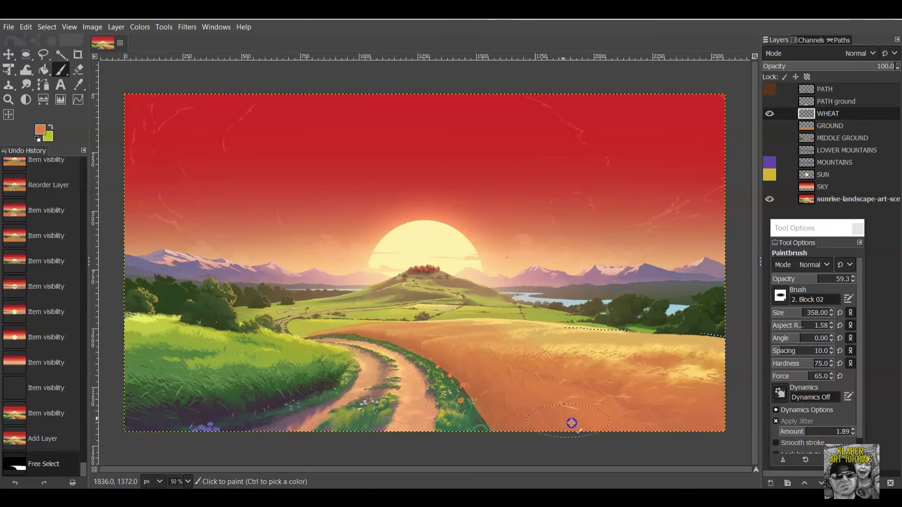
{"action": "left_click_drag", "start_coordinate": [467, 398], "coordinate": [675, 403]}
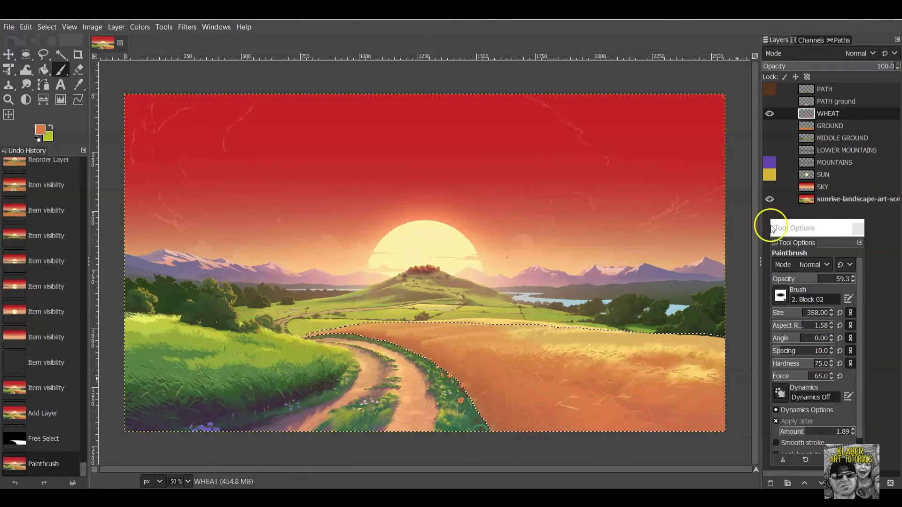
{"action": "left_click", "coordinate": [765, 205]}
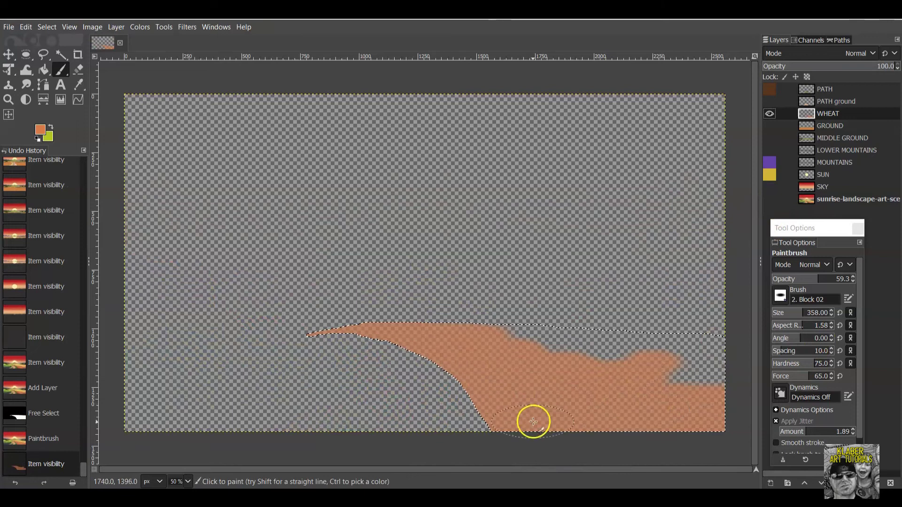
{"action": "left_click", "coordinate": [421, 372]}
{"action": "left_click", "coordinate": [511, 425]}
{"action": "left_click", "coordinate": [402, 388]}
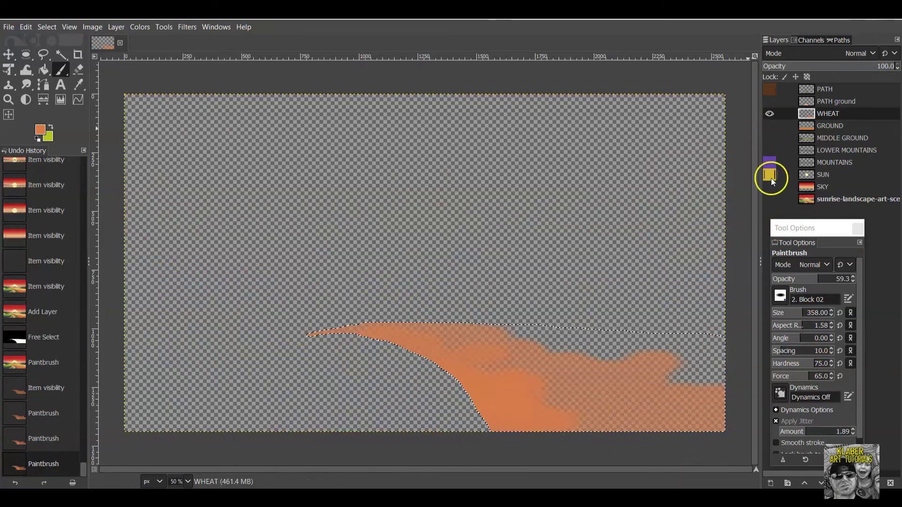
{"action": "left_click", "coordinate": [769, 201]}
{"action": "left_click", "coordinate": [769, 200]}
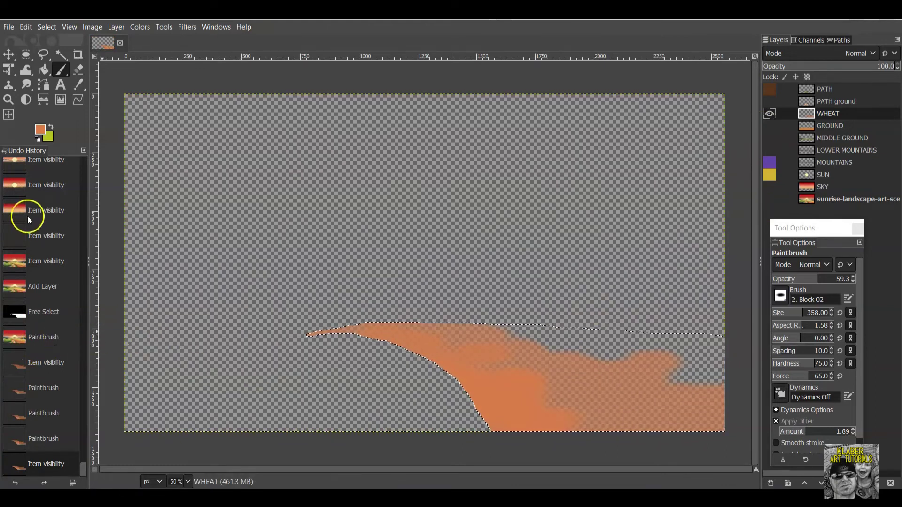
{"action": "left_click", "coordinate": [769, 199]}
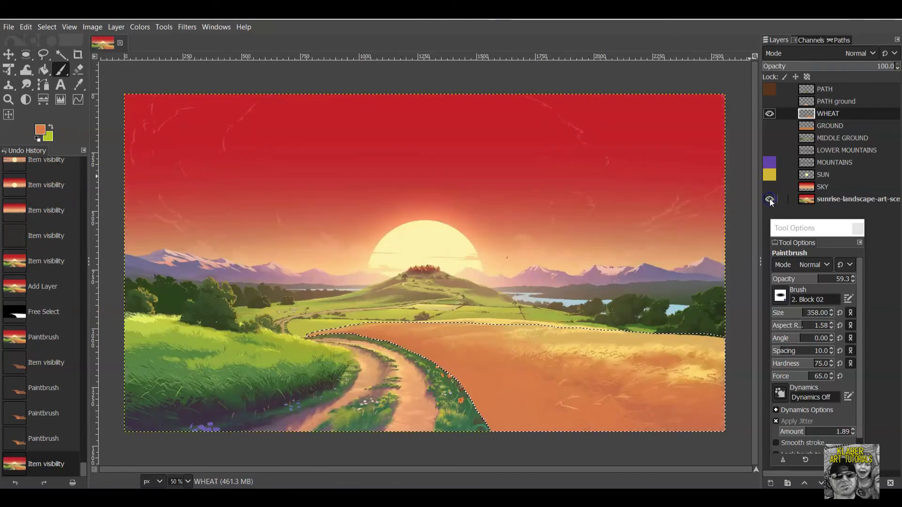
Sample pale yellow fdd76e from the wheat and paint yellow strokes across the field.
{"action": "left_click", "coordinate": [40, 130]}
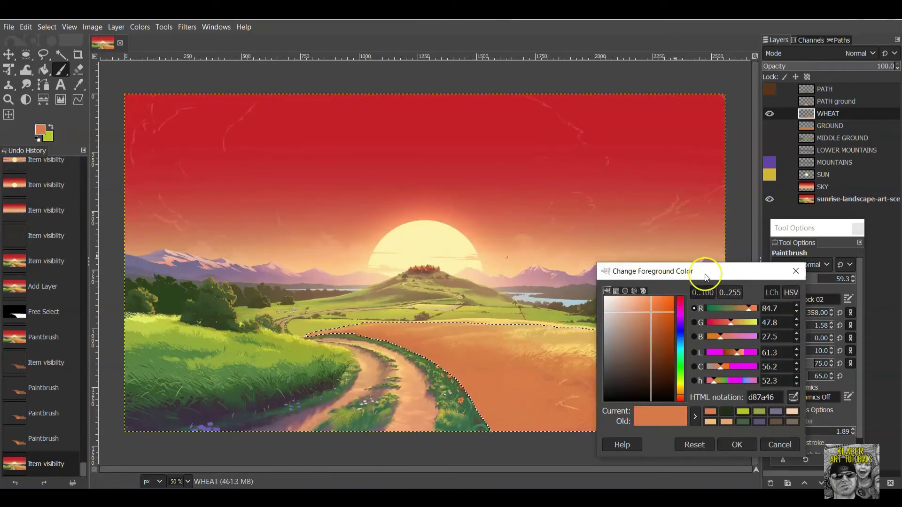
{"action": "left_click_drag", "start_coordinate": [705, 277], "coordinate": [812, 284]}
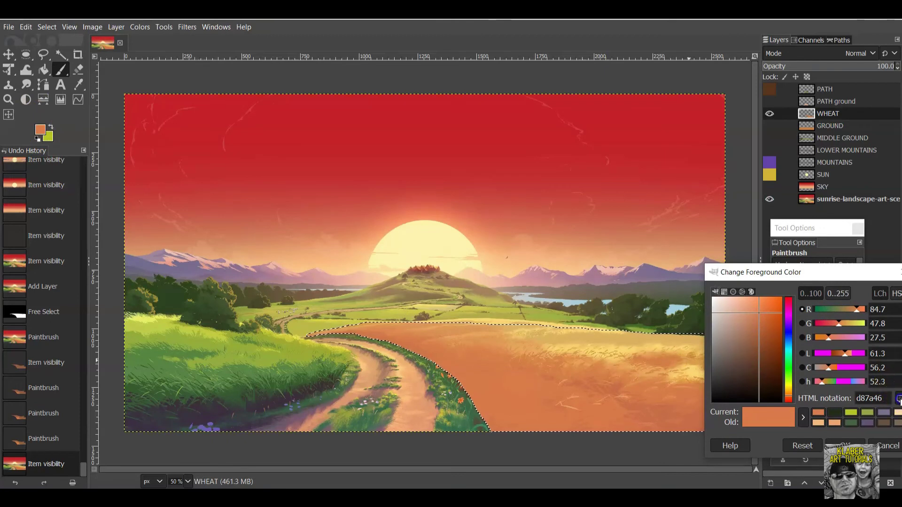
{"action": "left_click", "coordinate": [625, 343]}
{"action": "left_click_drag", "start_coordinate": [839, 274], "coordinate": [561, 238]}
{"action": "left_click", "coordinate": [568, 410]}
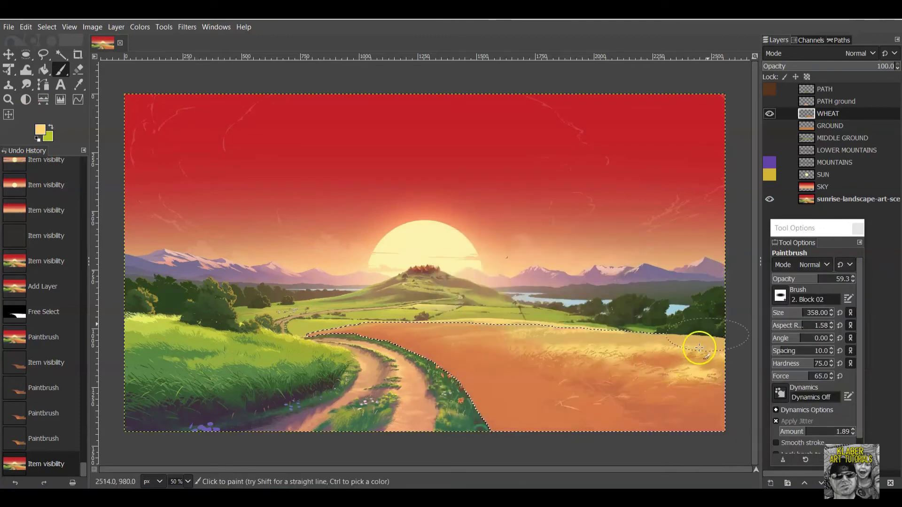
{"action": "mouse_move", "coordinate": [709, 362]}
{"action": "left_mouse_down"}
{"action": "mouse_move", "coordinate": [635, 366]}
{"action": "mouse_move", "coordinate": [682, 364]}
{"action": "mouse_move", "coordinate": [598, 344]}
{"action": "mouse_move", "coordinate": [641, 342]}
{"action": "mouse_move", "coordinate": [506, 309]}
{"action": "mouse_move", "coordinate": [516, 318]}
{"action": "mouse_move", "coordinate": [381, 311]}
{"action": "mouse_move", "coordinate": [400, 312]}
{"action": "left_mouse_up"}
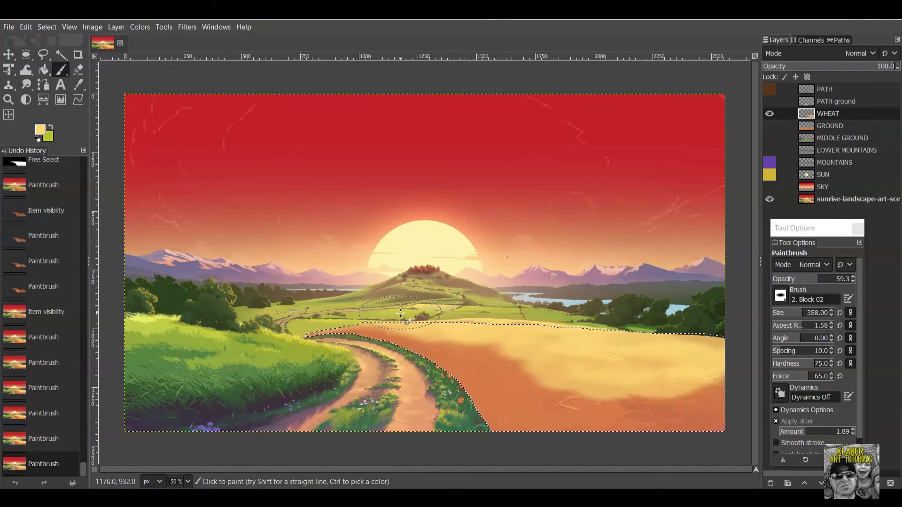
{"action": "left_click_drag", "start_coordinate": [489, 332], "coordinate": [694, 372]}
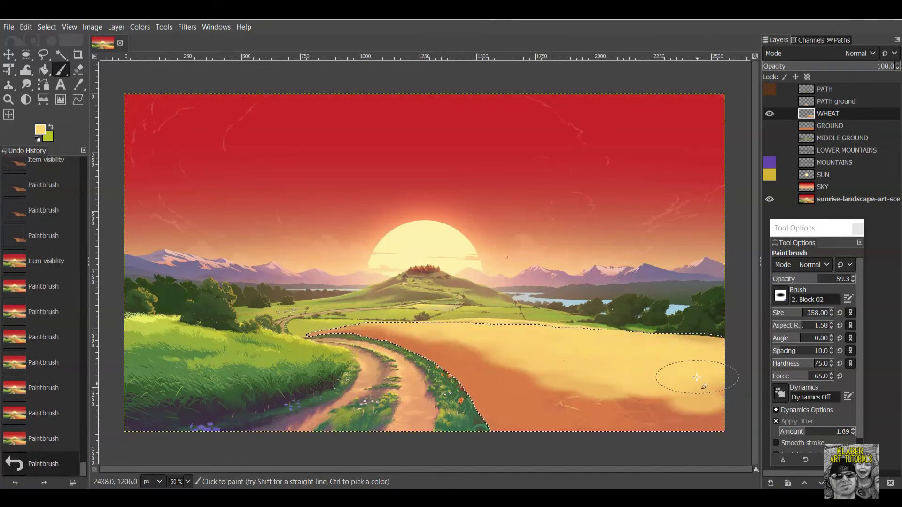
{"action": "left_click_drag", "start_coordinate": [653, 409], "coordinate": [696, 411]}
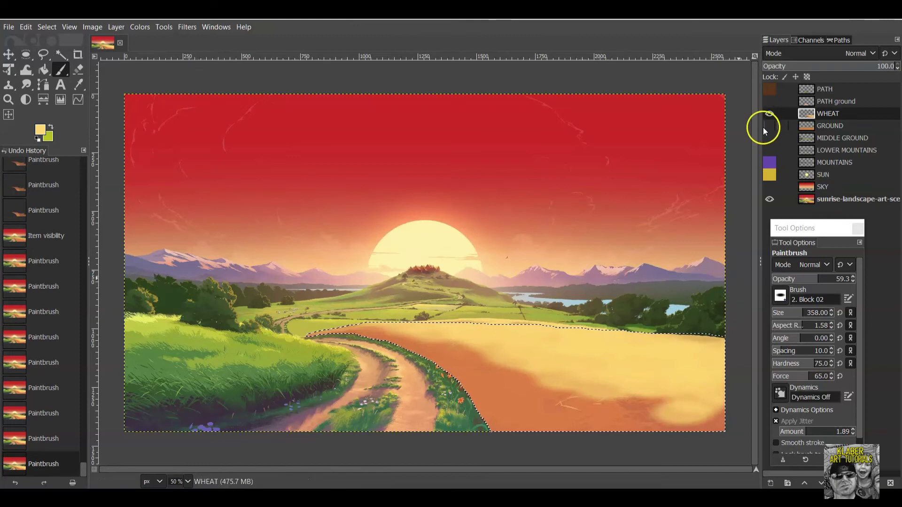
Hide the reference landscape and cover the remaining orange wheat areas with yellow.
{"action": "left_click", "coordinate": [770, 198]}
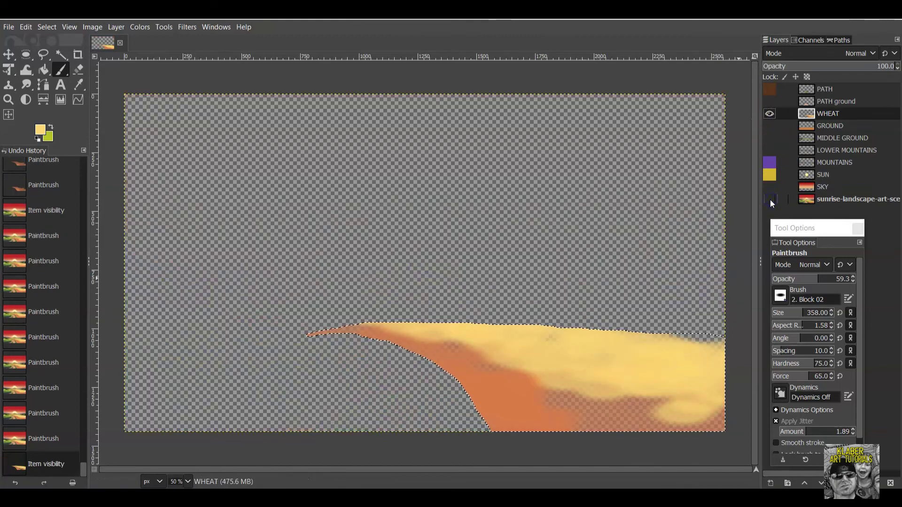
{"action": "left_click_drag", "start_coordinate": [636, 408], "coordinate": [672, 409]}
{"action": "mouse_move", "coordinate": [563, 394]}
{"action": "left_mouse_down"}
{"action": "mouse_move", "coordinate": [554, 393]}
{"action": "mouse_move", "coordinate": [741, 423]}
{"action": "mouse_move", "coordinate": [733, 421]}
{"action": "left_mouse_up"}
{"action": "left_click_drag", "start_coordinate": [434, 338], "coordinate": [403, 318]}
{"action": "left_click_drag", "start_coordinate": [507, 357], "coordinate": [584, 387]}
{"action": "mouse_move", "coordinate": [517, 376]}
{"action": "left_mouse_down"}
{"action": "mouse_move", "coordinate": [604, 422]}
{"action": "mouse_move", "coordinate": [578, 423]}
{"action": "left_mouse_up"}
{"action": "left_click_drag", "start_coordinate": [508, 413], "coordinate": [672, 416]}
{"action": "left_click_drag", "start_coordinate": [667, 343], "coordinate": [719, 345]}
{"action": "mouse_move", "coordinate": [541, 329]}
{"action": "left_mouse_down"}
{"action": "mouse_move", "coordinate": [580, 334]}
{"action": "mouse_move", "coordinate": [483, 334]}
{"action": "left_mouse_up"}
{"action": "left_click", "coordinate": [715, 324]}
Switch back to the earlier orange and paint along the wheat's lower edge and middle.
{"action": "left_click", "coordinate": [41, 131]}
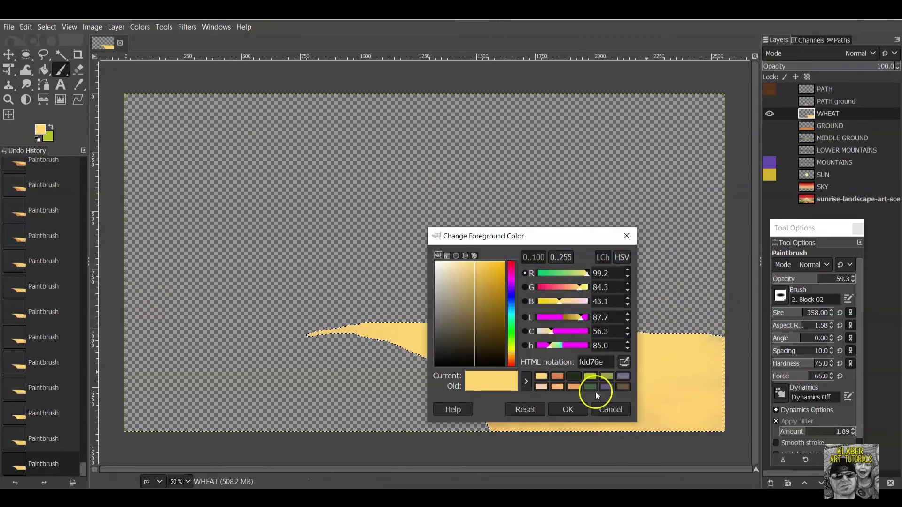
{"action": "left_click", "coordinate": [557, 377]}
{"action": "left_click", "coordinate": [568, 410]}
{"action": "mouse_move", "coordinate": [588, 432]}
{"action": "left_mouse_down"}
{"action": "mouse_move", "coordinate": [449, 402]}
{"action": "mouse_move", "coordinate": [560, 422]}
{"action": "mouse_move", "coordinate": [358, 352]}
{"action": "left_mouse_up"}
{"action": "mouse_move", "coordinate": [527, 377]}
{"action": "left_mouse_down"}
{"action": "mouse_move", "coordinate": [675, 417]}
{"action": "mouse_move", "coordinate": [559, 400]}
{"action": "mouse_move", "coordinate": [474, 350]}
{"action": "mouse_move", "coordinate": [449, 368]}
{"action": "mouse_move", "coordinate": [306, 332]}
{"action": "left_mouse_up"}
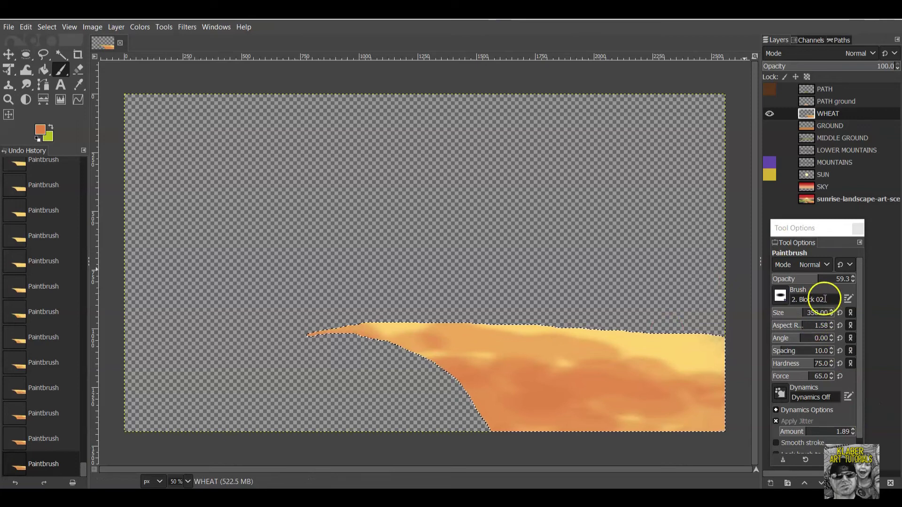
Lower brush opacity to 19.2 and softly shade the wheat's lower and left edges.
{"action": "left_click", "coordinate": [788, 278]}
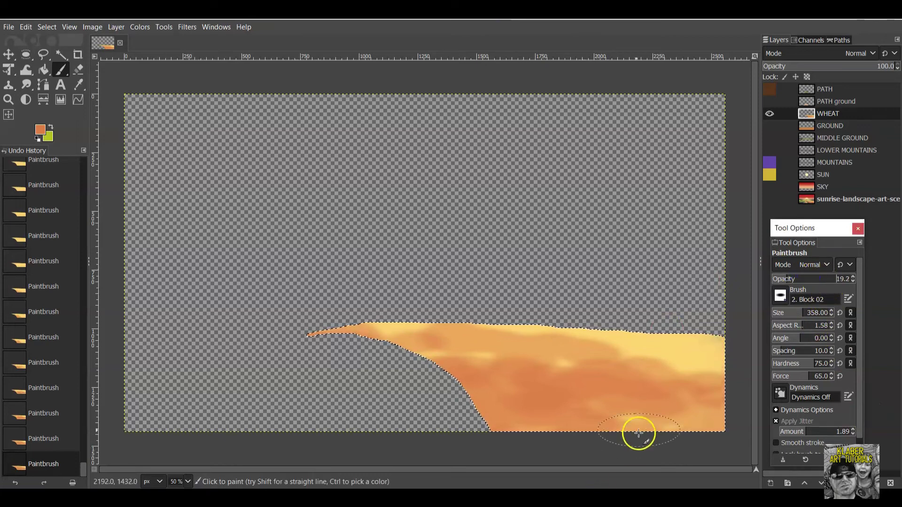
{"action": "mouse_move", "coordinate": [638, 443]}
{"action": "left_mouse_down"}
{"action": "mouse_move", "coordinate": [528, 429]}
{"action": "mouse_move", "coordinate": [447, 354]}
{"action": "mouse_move", "coordinate": [410, 364]}
{"action": "left_mouse_up"}
{"action": "mouse_move", "coordinate": [541, 349]}
{"action": "left_mouse_down"}
{"action": "mouse_move", "coordinate": [720, 349]}
{"action": "mouse_move", "coordinate": [576, 377]}
{"action": "mouse_move", "coordinate": [631, 366]}
{"action": "mouse_move", "coordinate": [704, 374]}
{"action": "mouse_move", "coordinate": [552, 395]}
{"action": "mouse_move", "coordinate": [595, 413]}
{"action": "mouse_move", "coordinate": [715, 425]}
{"action": "left_mouse_up"}
{"action": "left_click_drag", "start_coordinate": [421, 372], "coordinate": [406, 370]}
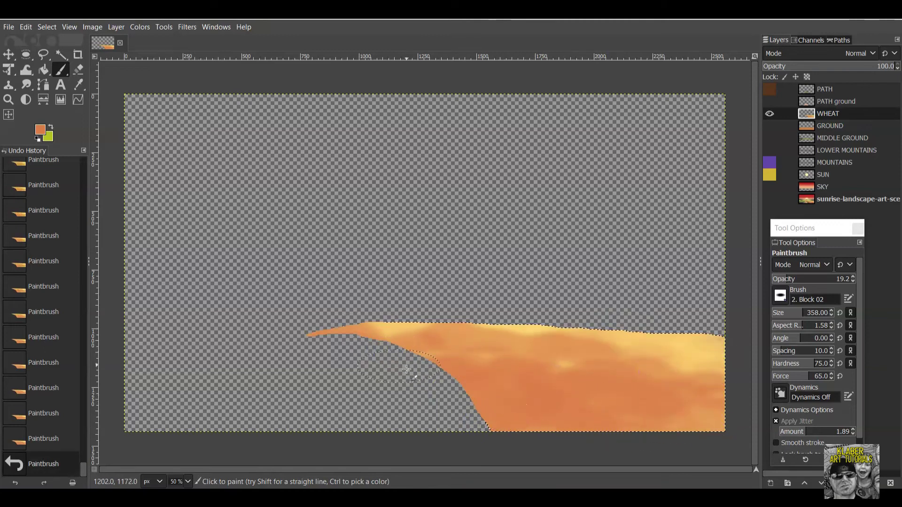
{"action": "left_click_drag", "start_coordinate": [466, 361], "coordinate": [482, 366]}
{"action": "left_click_drag", "start_coordinate": [600, 388], "coordinate": [614, 411]}
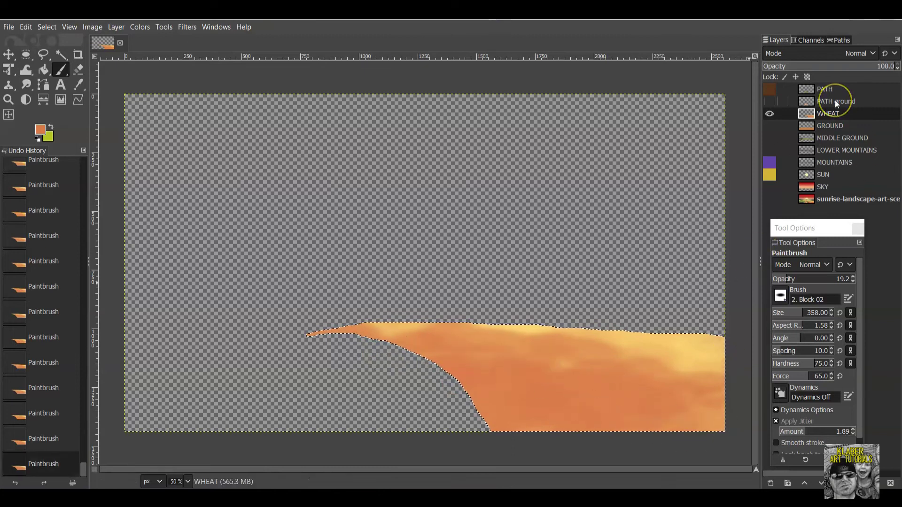
Show the reference landscape again and toggle the WHEAT layer to compare results.
{"action": "left_click", "coordinate": [801, 113]}
{"action": "left_click", "coordinate": [770, 200]}
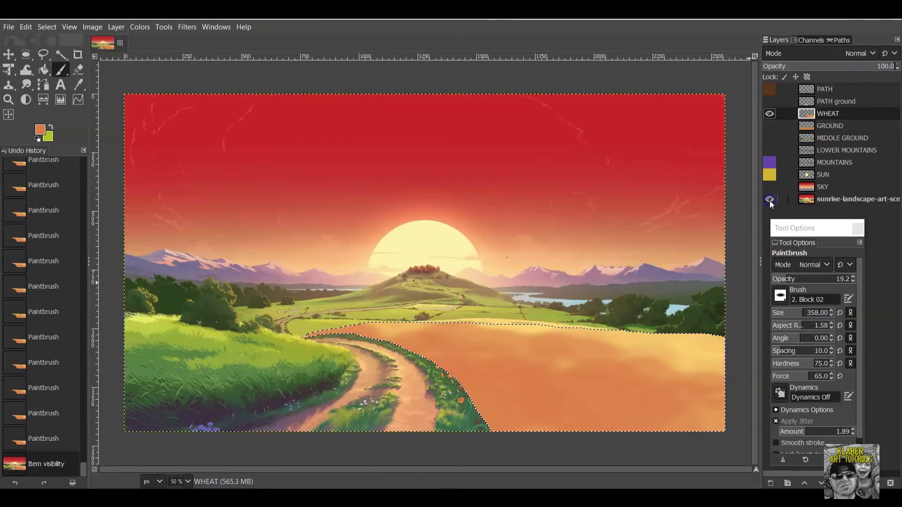
{"action": "left_click", "coordinate": [770, 114]}
{"action": "left_click", "coordinate": [770, 113]}
{"action": "left_click", "coordinate": [770, 113]}
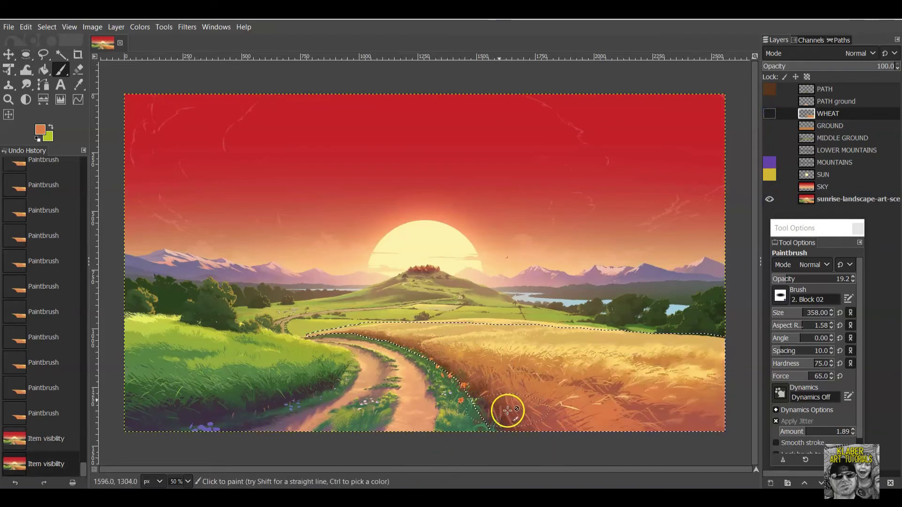
{"action": "left_click", "coordinate": [771, 109]}
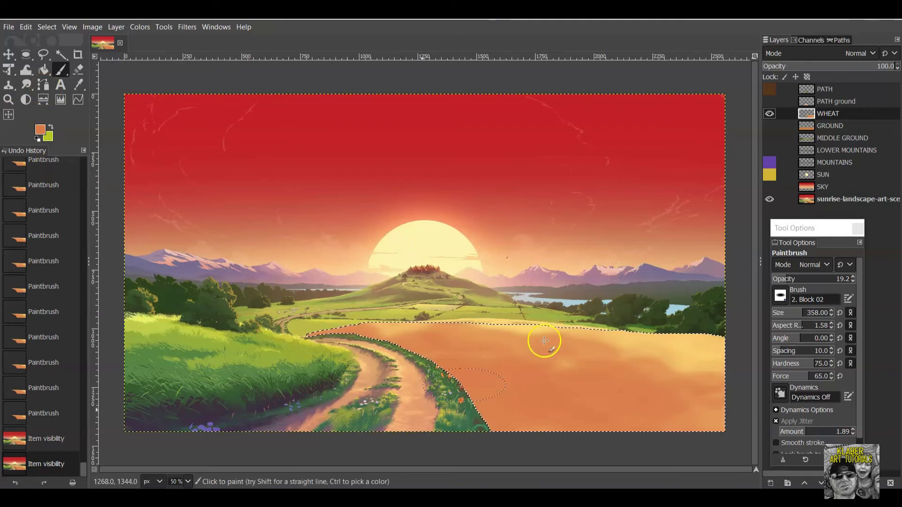
Switch the foreground to darker brown 964315 and dab it along the path edge.
{"action": "left_click", "coordinate": [40, 129]}
{"action": "mouse_move", "coordinate": [479, 302]}
{"action": "left_mouse_down"}
{"action": "mouse_move", "coordinate": [492, 290]}
{"action": "mouse_move", "coordinate": [496, 304]}
{"action": "left_mouse_up"}
{"action": "left_click", "coordinate": [565, 411]}
{"action": "left_click", "coordinate": [414, 371]}
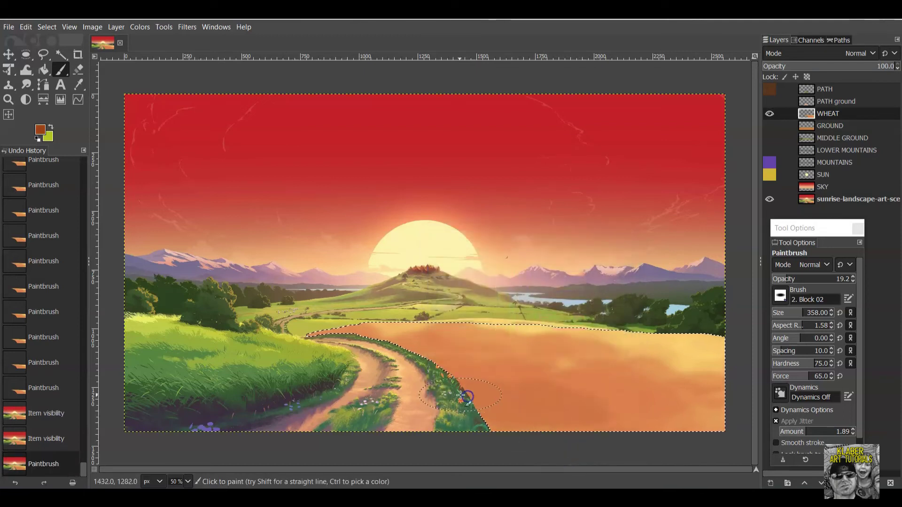
{"action": "left_click", "coordinate": [396, 354]}
{"action": "left_click", "coordinate": [440, 385]}
Darken the wheat's lower edge beside the path and further right with brown dabs.
{"action": "left_click", "coordinate": [444, 390]}
{"action": "left_click", "coordinate": [439, 372]}
{"action": "left_click", "coordinate": [519, 439]}
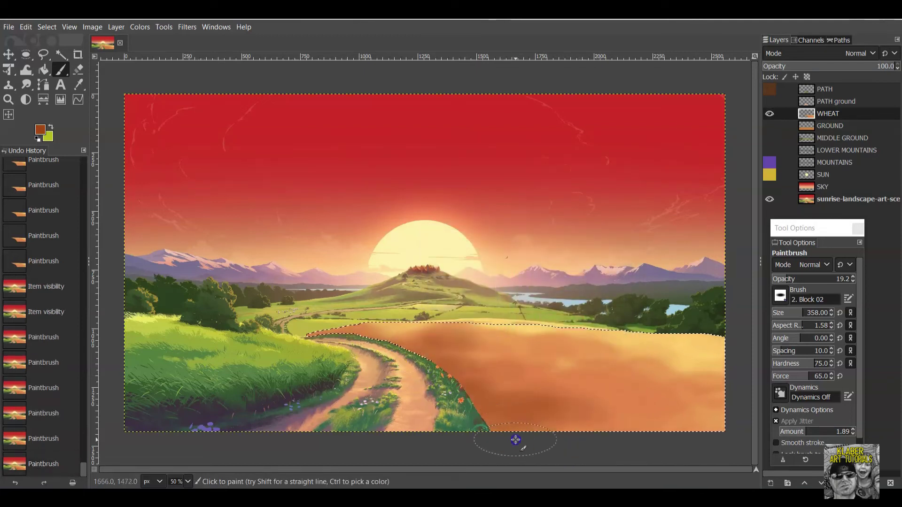
{"action": "left_click", "coordinate": [500, 431]}
{"action": "left_click", "coordinate": [484, 425]}
{"action": "left_click", "coordinate": [564, 437]}
{"action": "left_click", "coordinate": [635, 447]}
{"action": "left_click", "coordinate": [466, 388]}
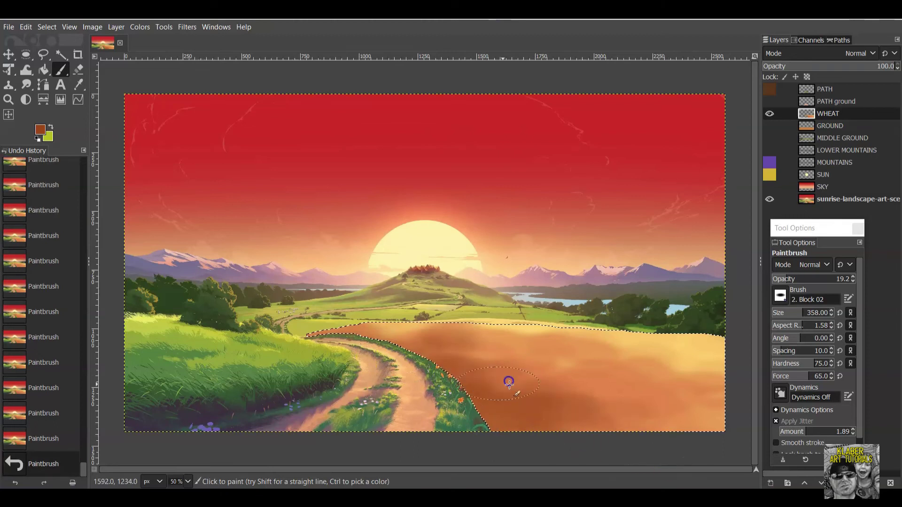
{"action": "left_click", "coordinate": [485, 386]}
{"action": "left_click", "coordinate": [605, 429]}
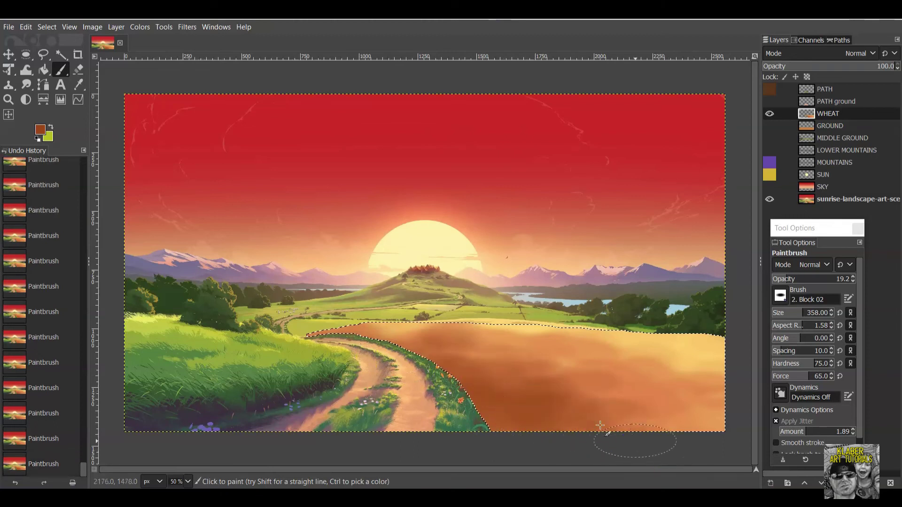
{"action": "left_click", "coordinate": [673, 435]}
Try the Oils 02 brush, then switch to Oils 03.
{"action": "left_click", "coordinate": [812, 316]}
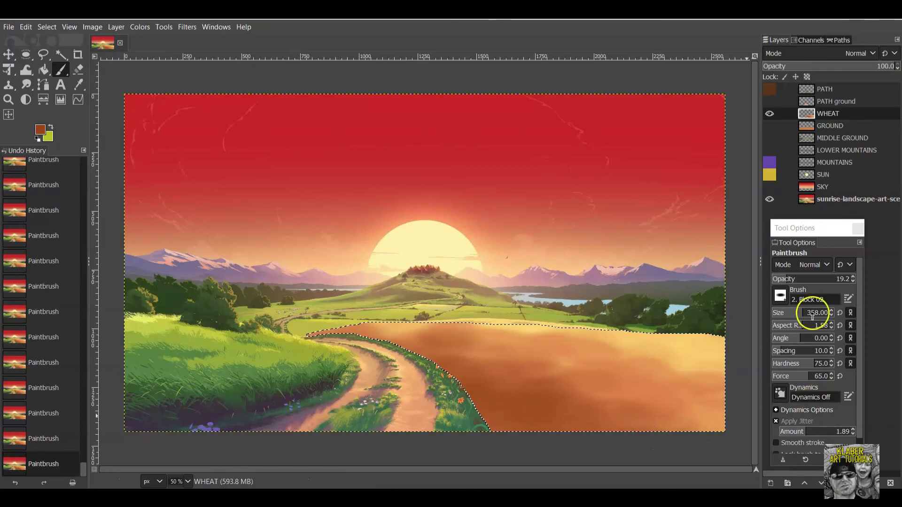
{"action": "left_click", "coordinate": [779, 299]}
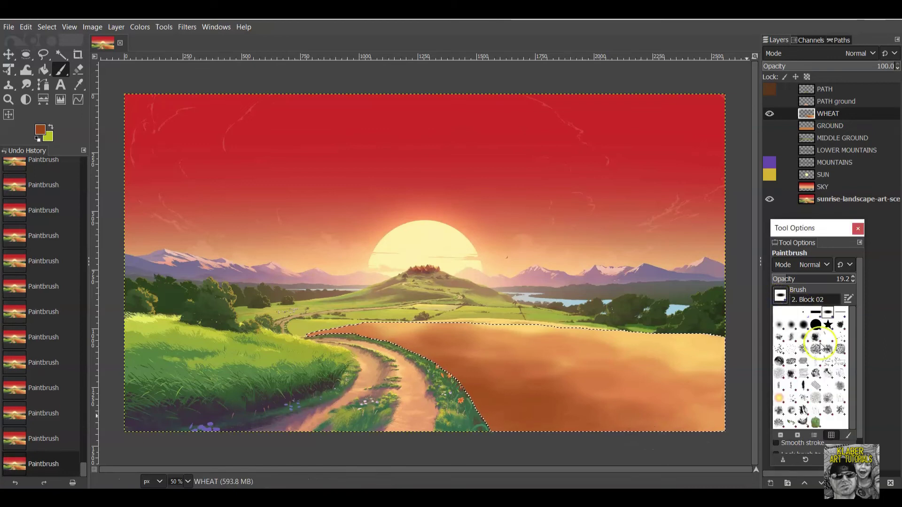
{"action": "left_click", "coordinate": [828, 391]}
{"action": "left_click", "coordinate": [803, 300]}
{"action": "left_click", "coordinate": [780, 296]}
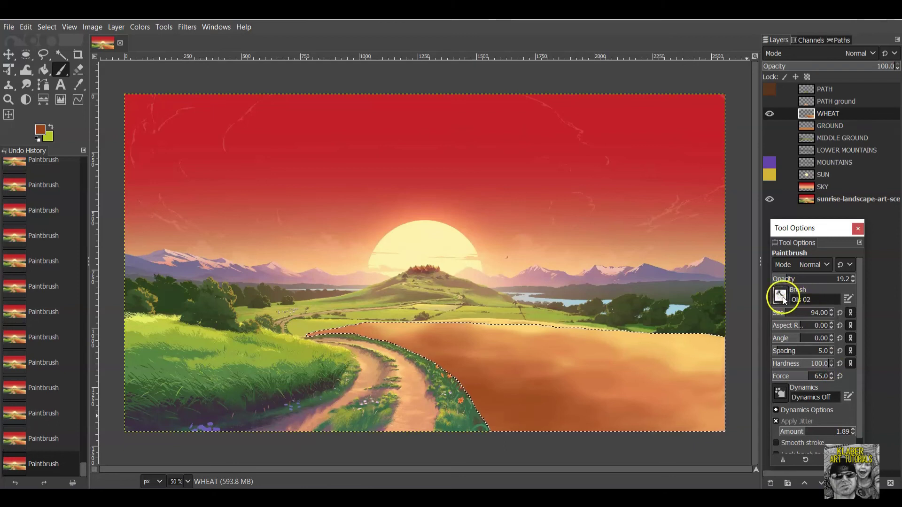
{"action": "left_click", "coordinate": [841, 375]}
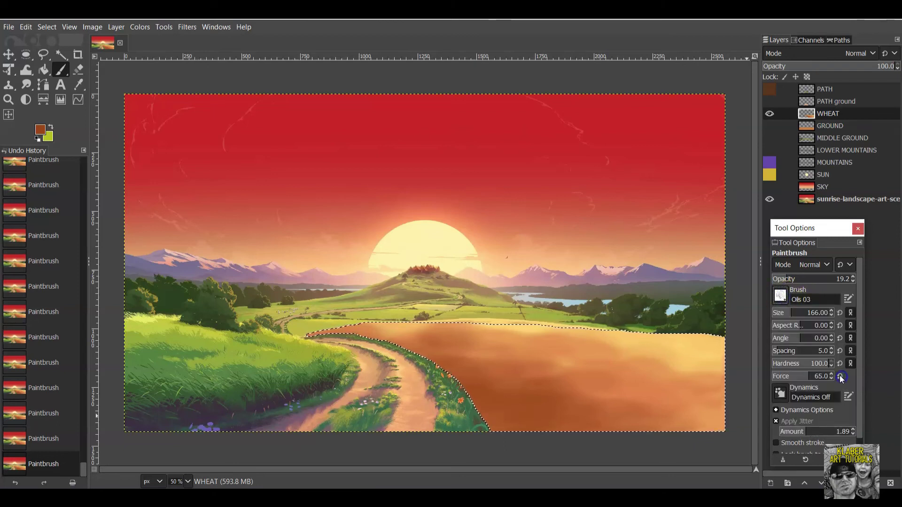
Test the Oils 03 and Oils 01 brushes on the wheat, undoing each trial stroke.
{"action": "mouse_move", "coordinate": [636, 368]}
{"action": "left_mouse_down"}
{"action": "mouse_move", "coordinate": [574, 369]}
{"action": "mouse_move", "coordinate": [666, 406]}
{"action": "left_mouse_up"}
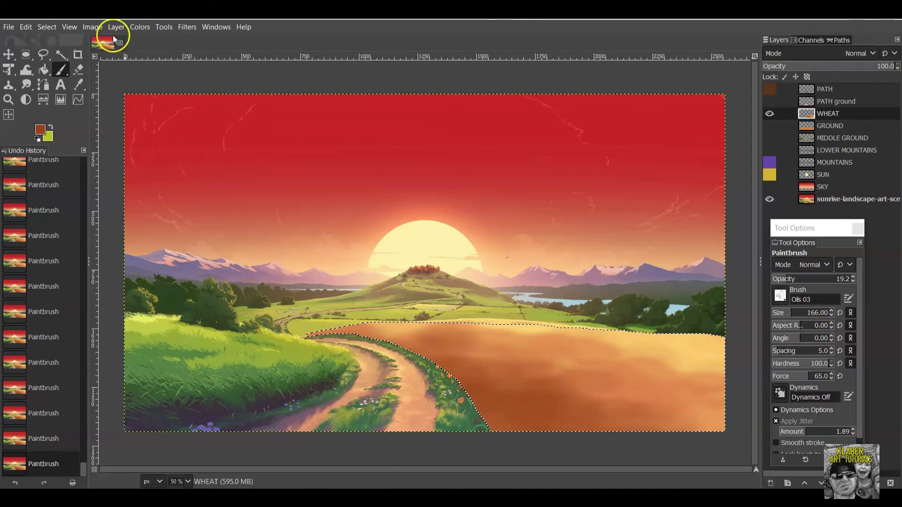
{"action": "left_click", "coordinate": [26, 27]}
{"action": "left_click", "coordinate": [35, 41]}
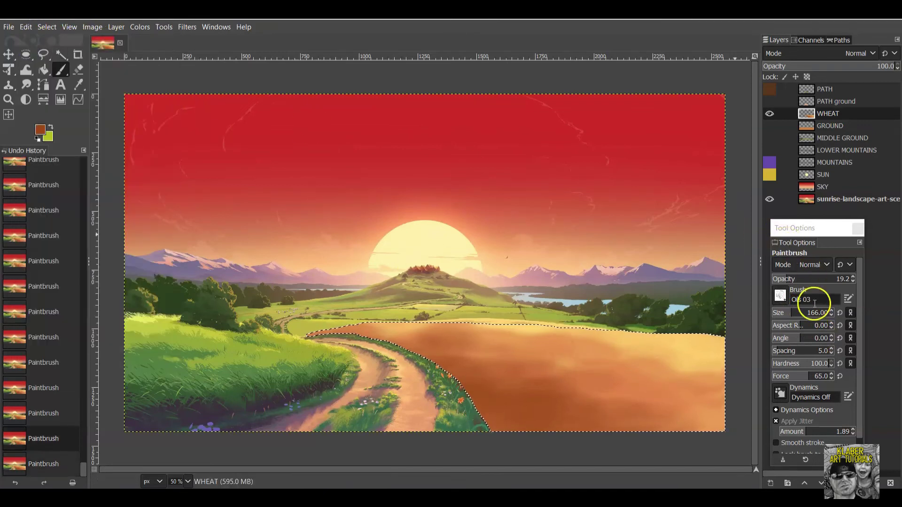
{"action": "left_click", "coordinate": [780, 296]}
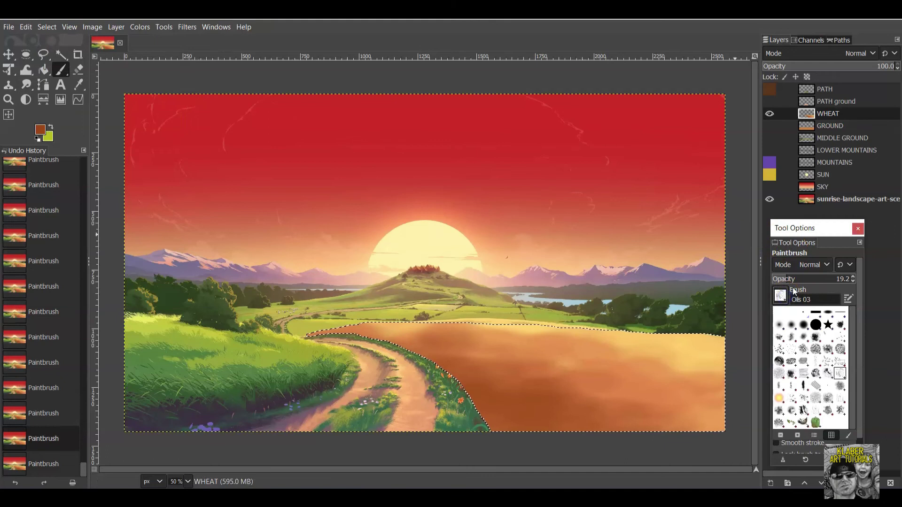
{"action": "left_click", "coordinate": [816, 376]}
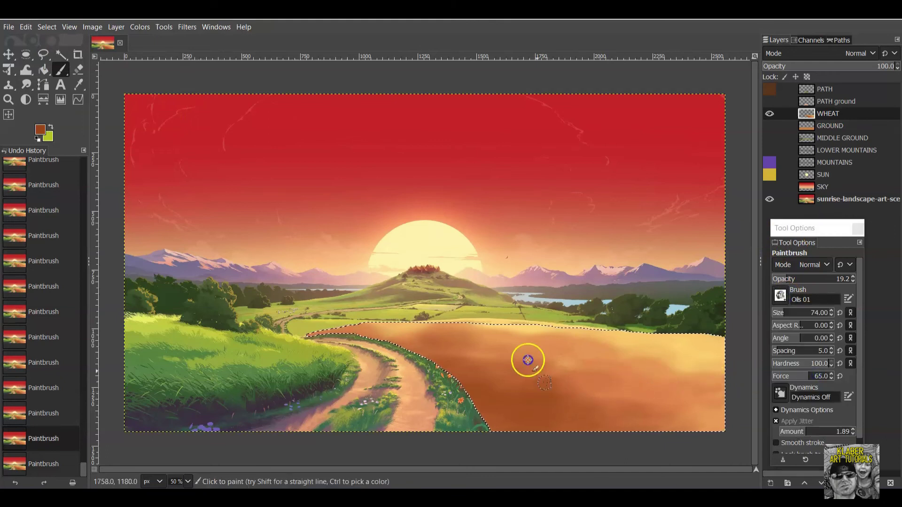
{"action": "left_click_drag", "start_coordinate": [527, 359], "coordinate": [548, 399]}
{"action": "left_click", "coordinate": [21, 27]}
{"action": "left_click", "coordinate": [42, 38]}
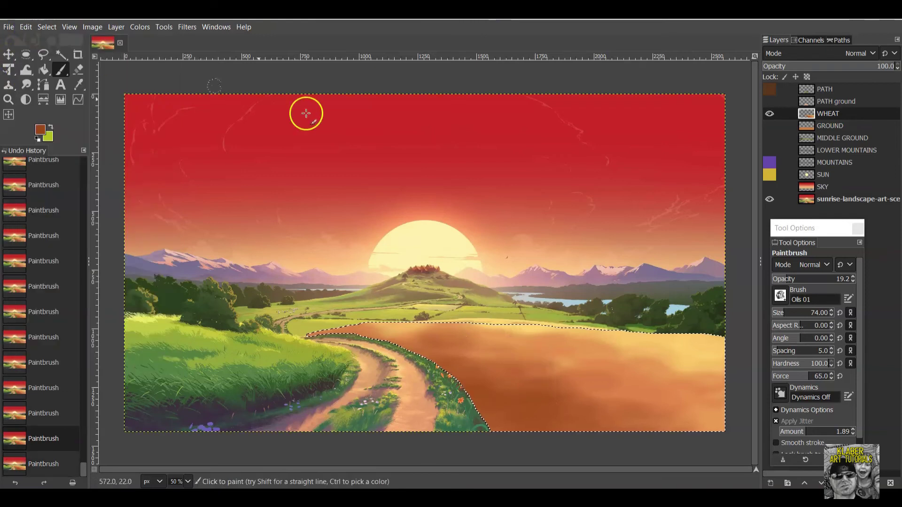
Test the Hatch Pen 01 brush on the wheat and undo the stroke.
{"action": "left_click", "coordinate": [781, 295]}
{"action": "left_click", "coordinate": [804, 380]}
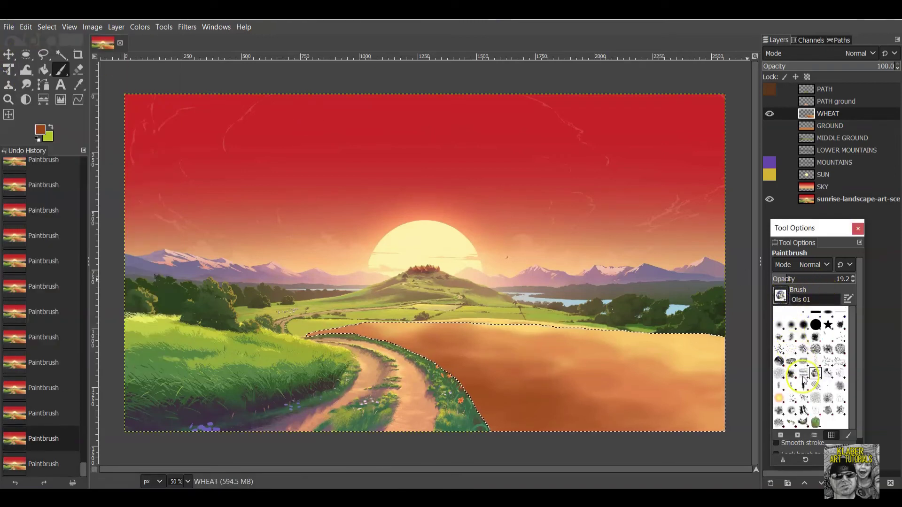
{"action": "left_click", "coordinate": [804, 379]}
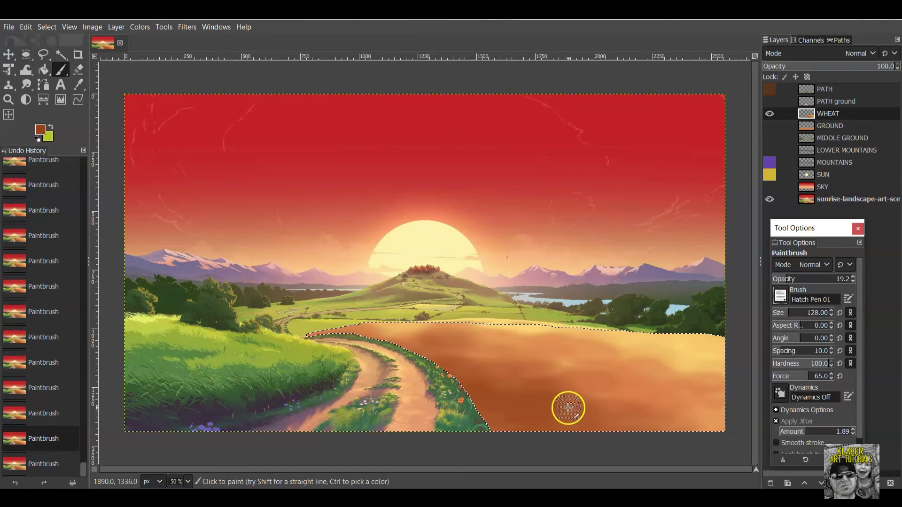
{"action": "left_click", "coordinate": [568, 408]}
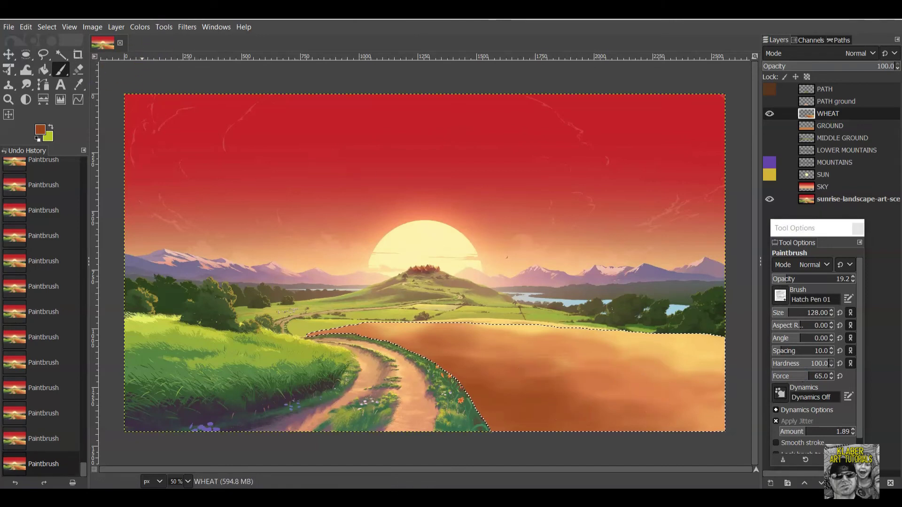
{"action": "left_click", "coordinate": [27, 26]}
{"action": "left_click", "coordinate": [36, 41]}
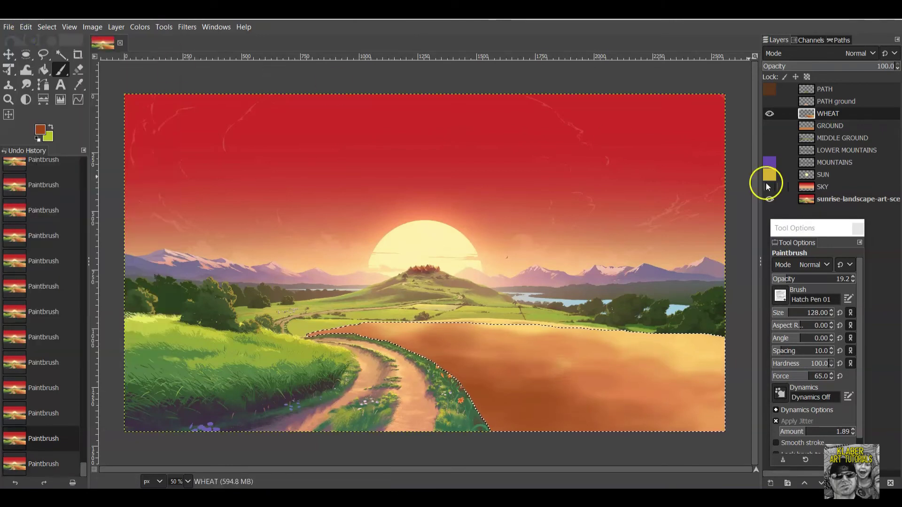
Try Grunge 01, then paint Splats 02 dabs on the wheat and undo the last one.
{"action": "left_click", "coordinate": [787, 295]}
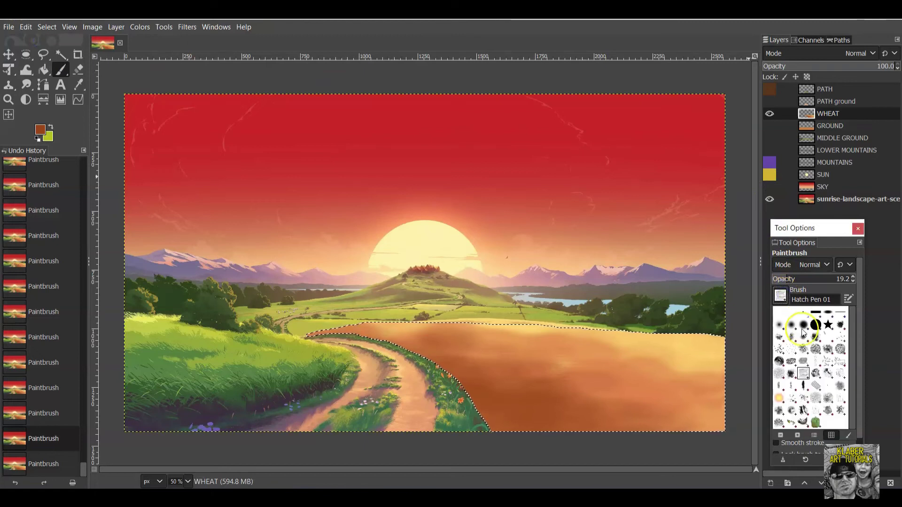
{"action": "left_click", "coordinate": [792, 373]}
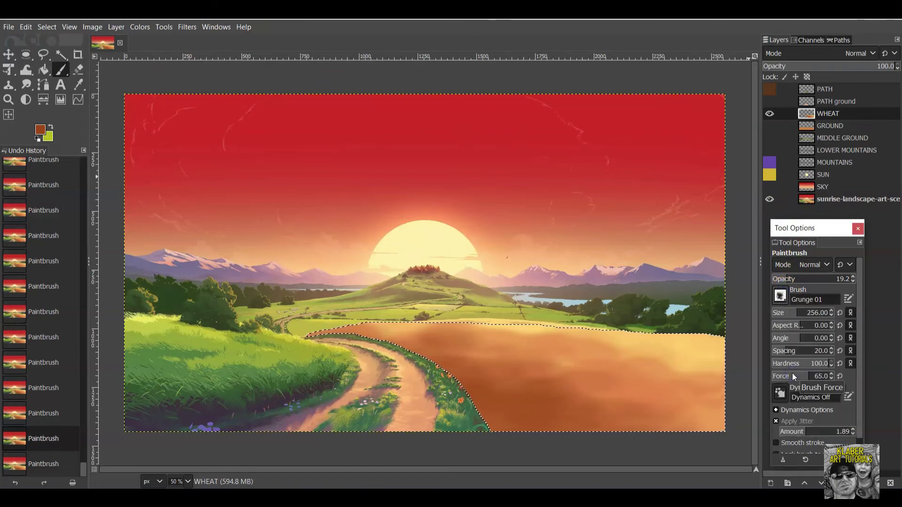
{"action": "left_click", "coordinate": [780, 296]}
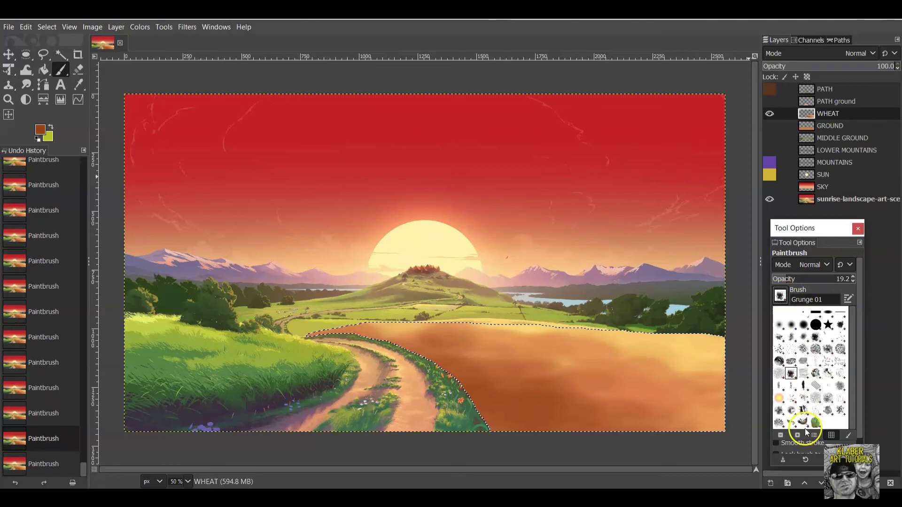
{"action": "left_click", "coordinate": [805, 398]}
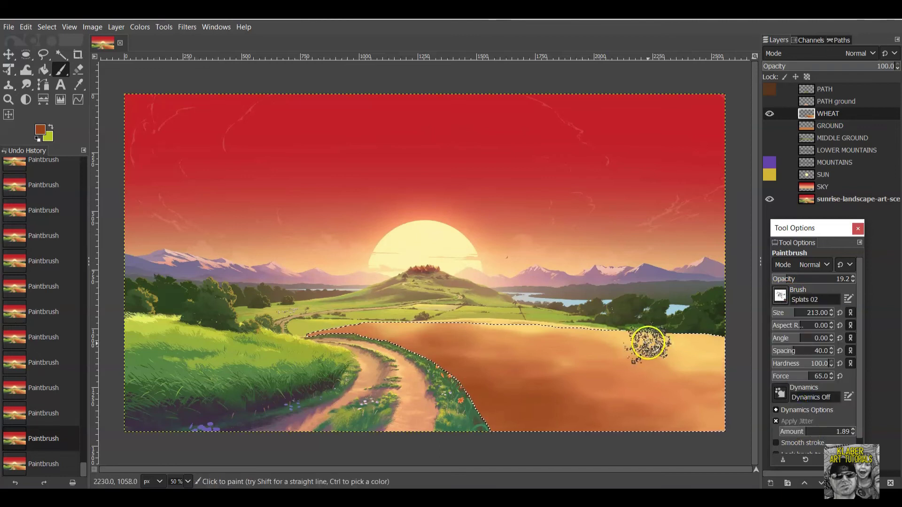
{"action": "left_click", "coordinate": [598, 417]}
{"action": "left_click", "coordinate": [607, 424]}
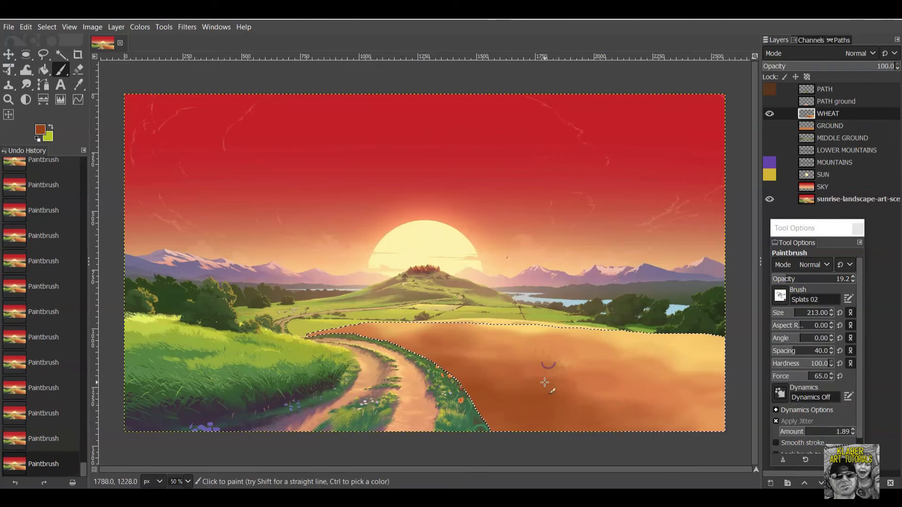
{"action": "left_click", "coordinate": [684, 393]}
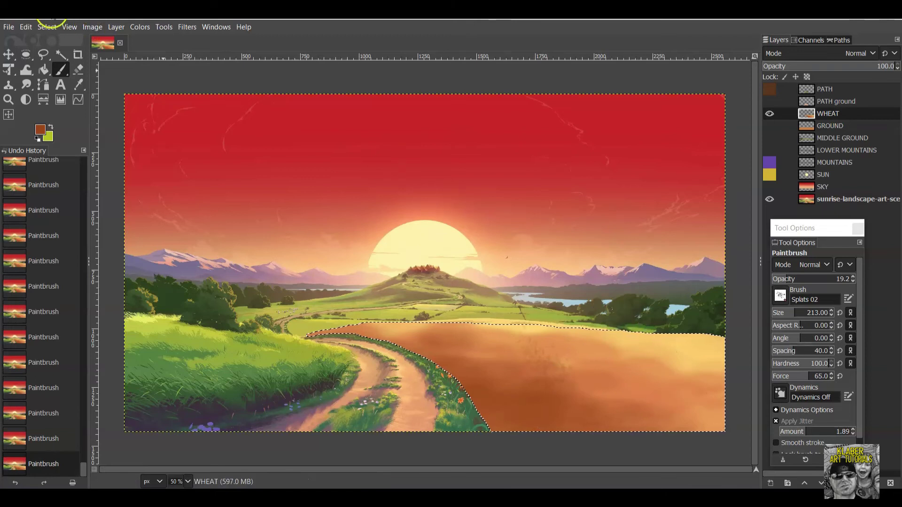
{"action": "left_click", "coordinate": [30, 26]}
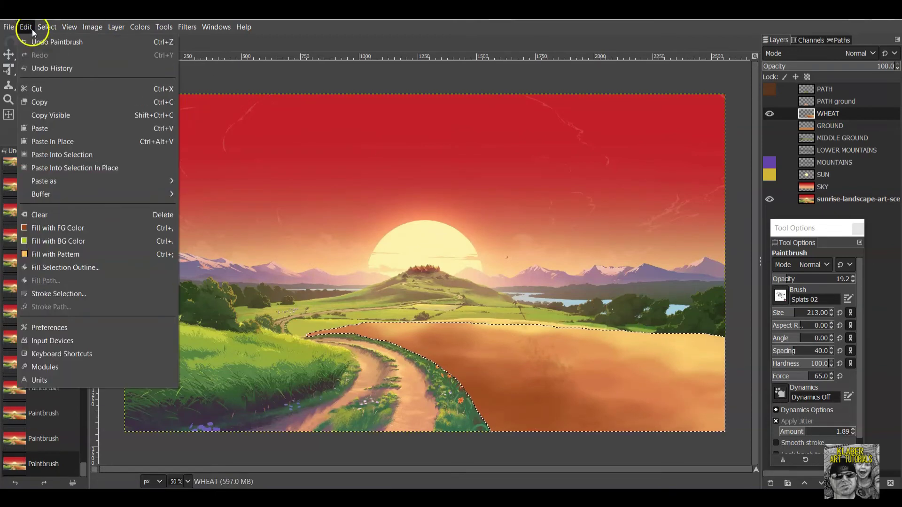
{"action": "left_click", "coordinate": [35, 42]}
Cycle through Pixel, Smoke and Pencil 02 brushes, settling on Pencil 01.
{"action": "left_click", "coordinate": [780, 295]}
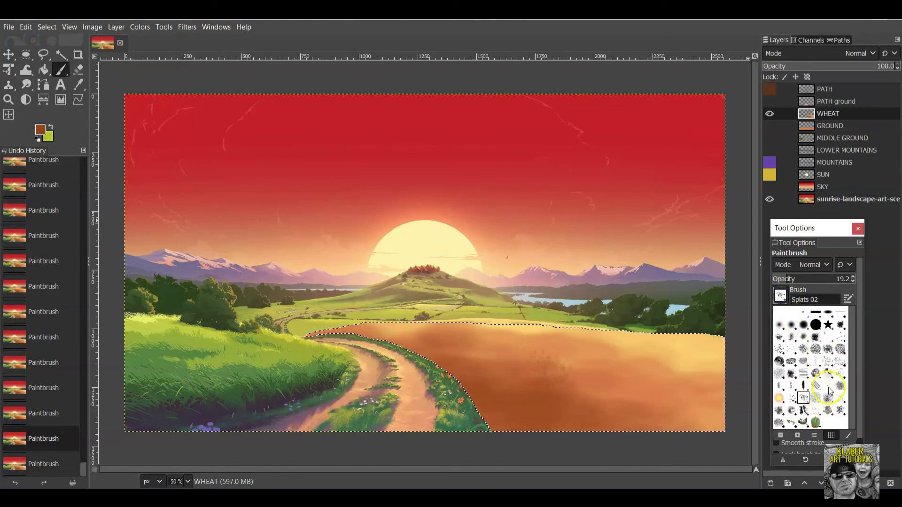
{"action": "double_click", "coordinate": [829, 391]}
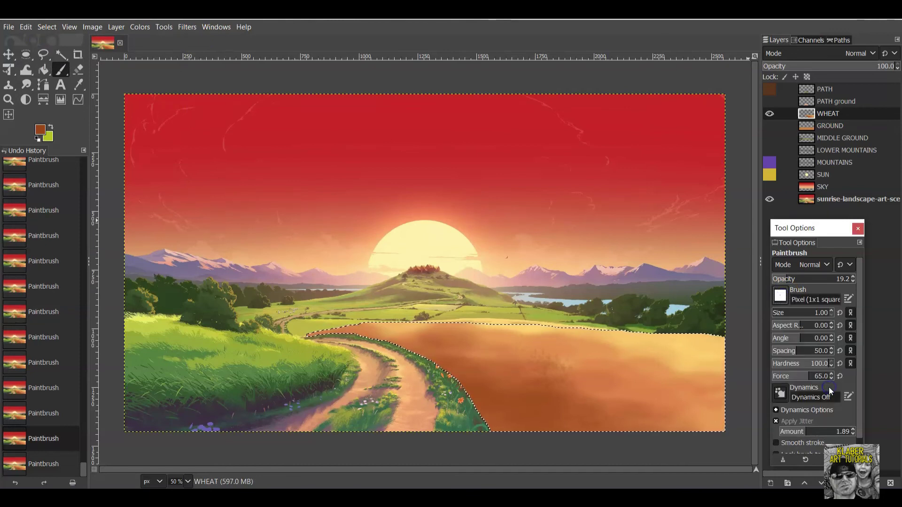
{"action": "left_click", "coordinate": [782, 296]}
{"action": "double_click", "coordinate": [849, 403]}
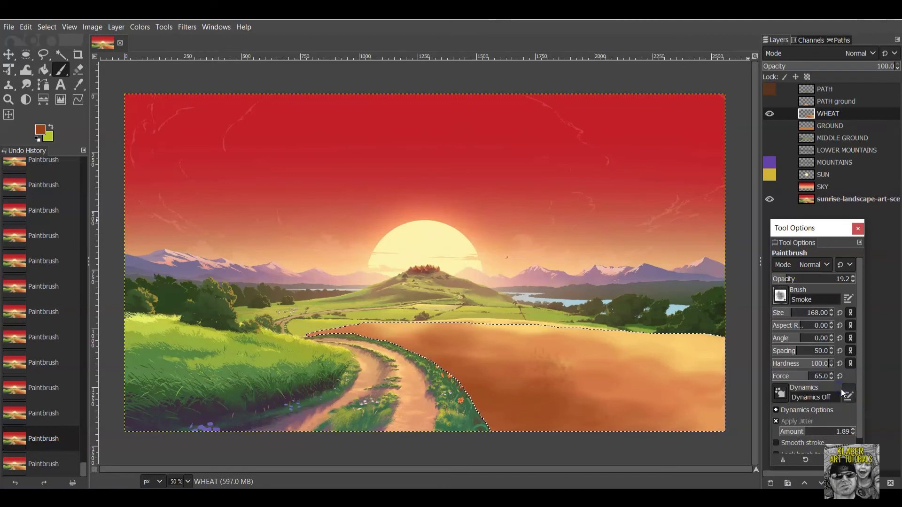
{"action": "left_click", "coordinate": [779, 295]}
{"action": "double_click", "coordinate": [794, 388]}
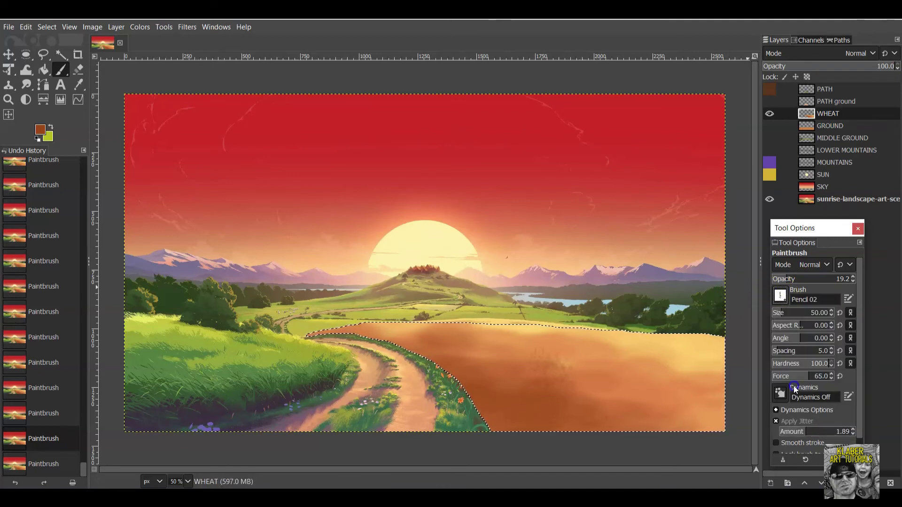
{"action": "left_click", "coordinate": [780, 295]}
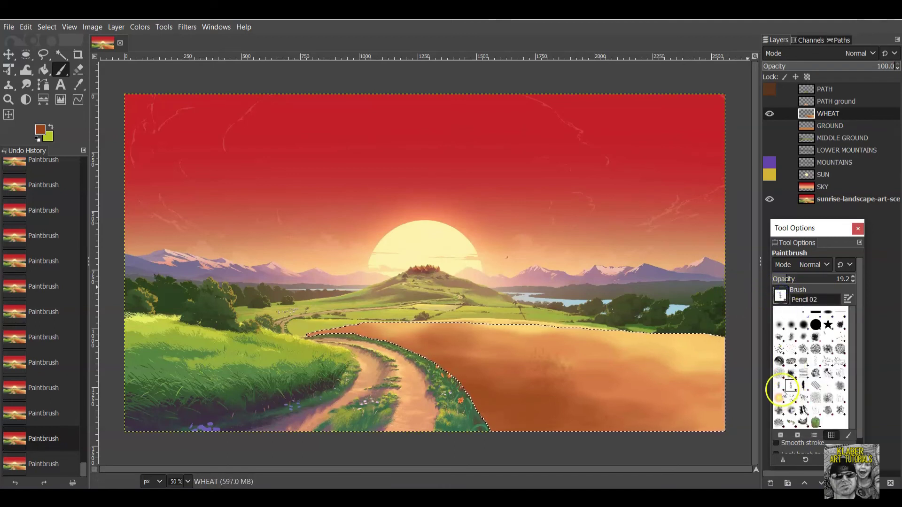
{"action": "double_click", "coordinate": [781, 388]}
{"action": "left_click", "coordinate": [780, 295]}
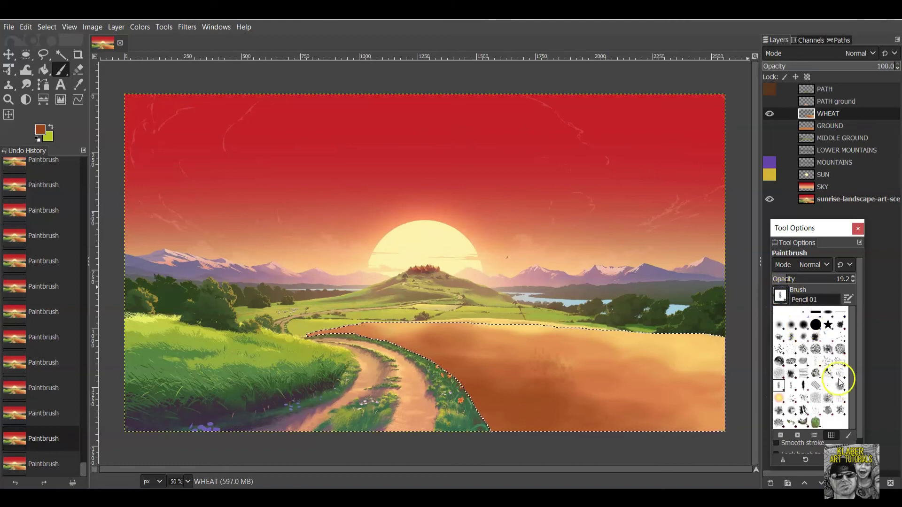
Switch to the Grass brush and dab grass texture across the wheat field.
{"action": "double_click", "coordinate": [779, 373]}
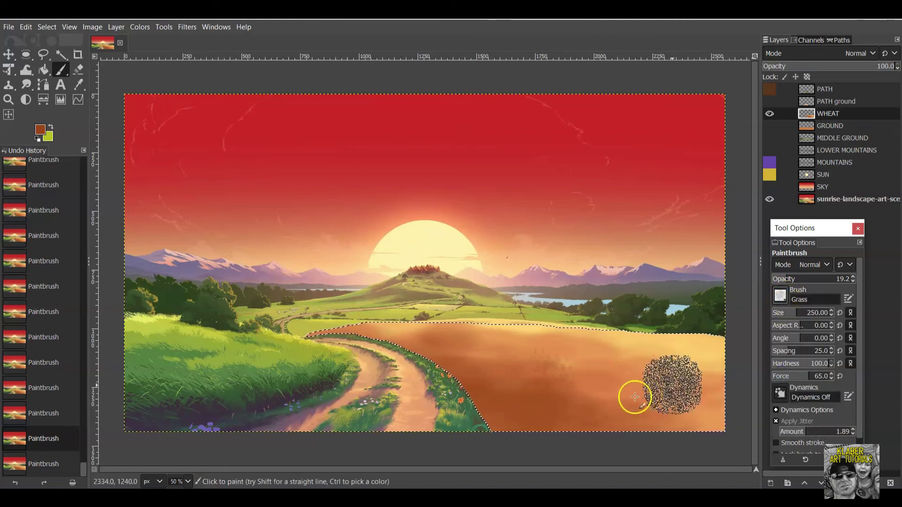
{"action": "left_click", "coordinate": [527, 416]}
{"action": "left_click", "coordinate": [570, 401]}
{"action": "left_click", "coordinate": [590, 403]}
{"action": "left_click", "coordinate": [631, 368]}
{"action": "left_click", "coordinate": [609, 416]}
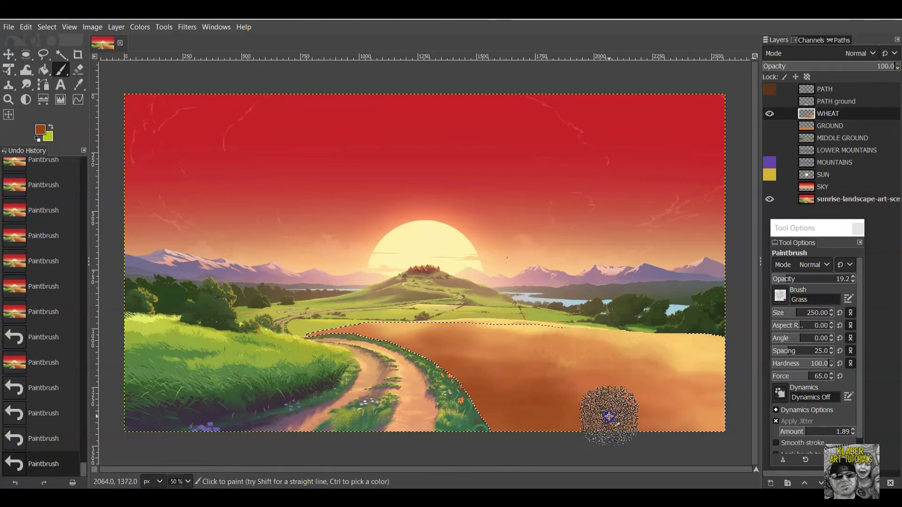
{"action": "left_click", "coordinate": [570, 413]}
{"action": "left_click", "coordinate": [573, 403]}
{"action": "left_click", "coordinate": [540, 397]}
{"action": "left_click", "coordinate": [510, 421]}
{"action": "left_click", "coordinate": [503, 382]}
{"action": "left_click", "coordinate": [479, 404]}
{"action": "left_click", "coordinate": [590, 397]}
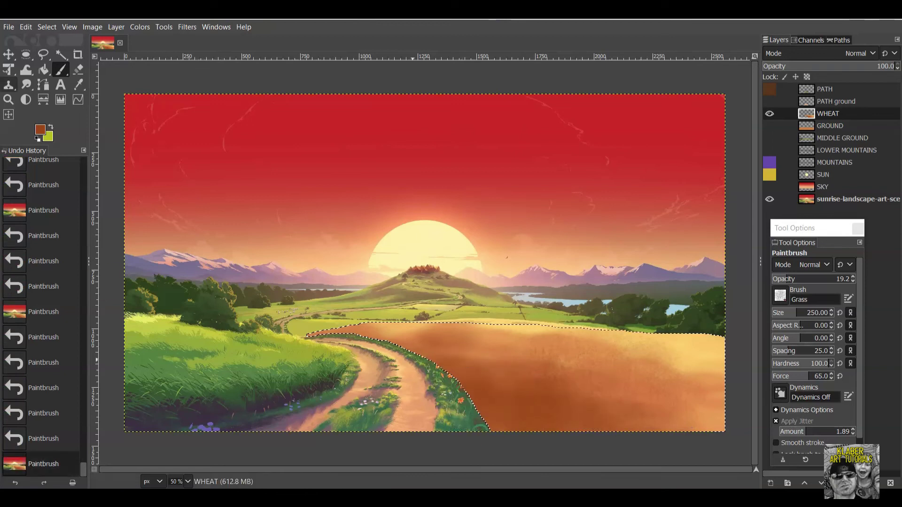
Pick a darker brown foreground and raise brush opacity to 36.5.
{"action": "left_click", "coordinate": [45, 132]}
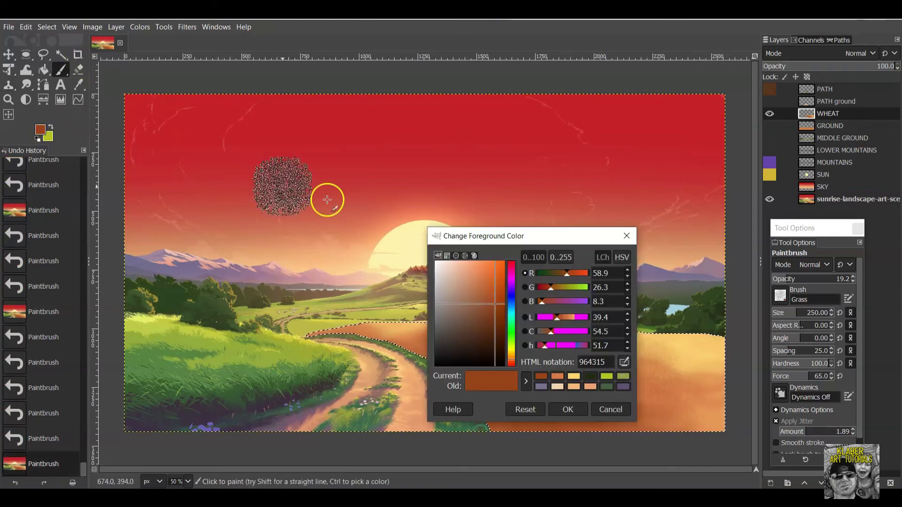
{"action": "left_click", "coordinate": [486, 322]}
{"action": "left_click", "coordinate": [568, 409]}
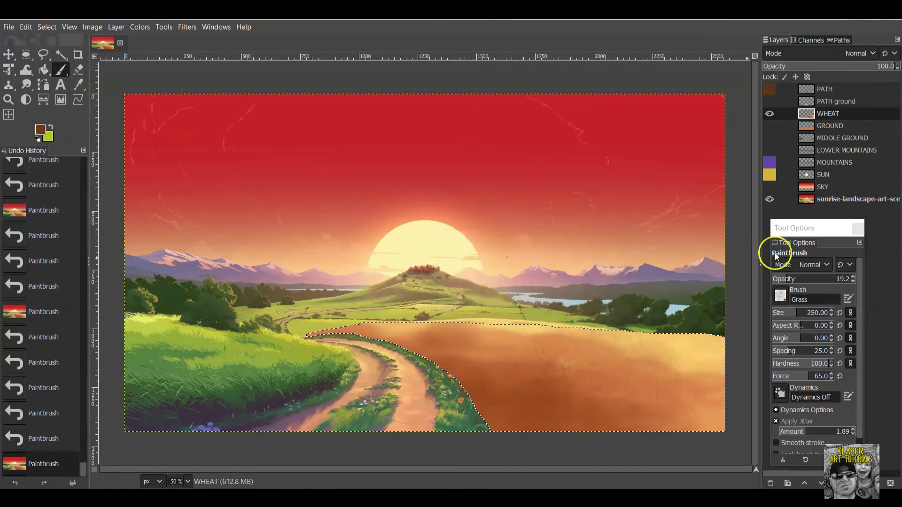
{"action": "left_click", "coordinate": [798, 279]}
{"action": "left_click_drag", "start_coordinate": [798, 279], "coordinate": [801, 279]}
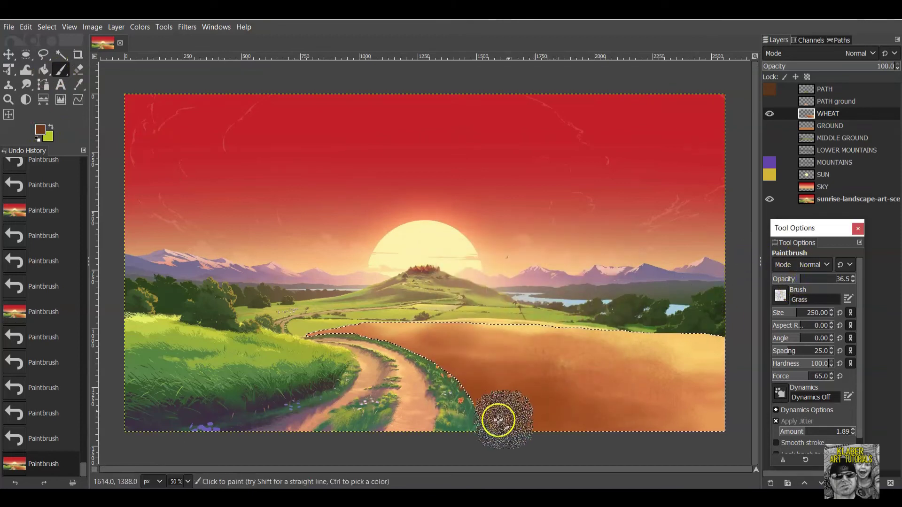
Paint grass strokes along the wheat edge toward the path and along its bottom edge.
{"action": "left_click", "coordinate": [490, 401]}
{"action": "left_click", "coordinate": [509, 418]}
{"action": "left_click", "coordinate": [433, 369]}
{"action": "left_click", "coordinate": [427, 348]}
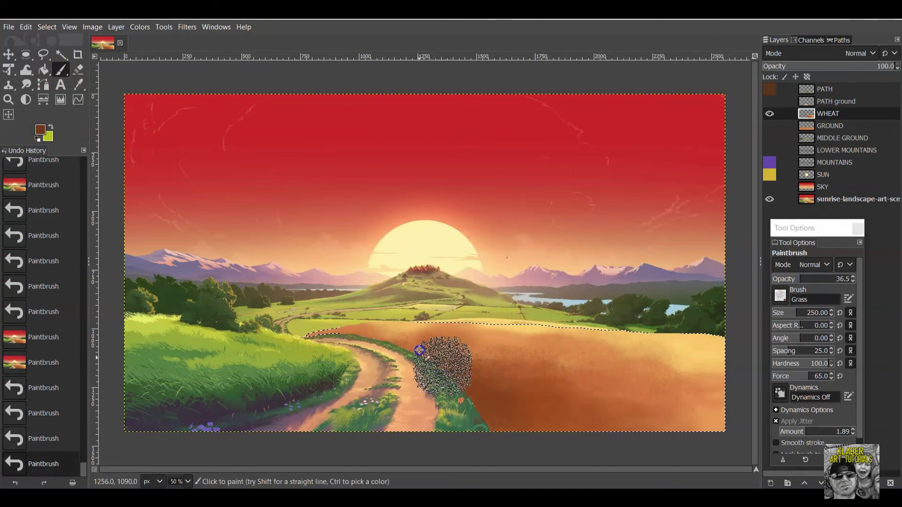
{"action": "left_click", "coordinate": [425, 340]}
{"action": "left_click", "coordinate": [390, 352]}
{"action": "left_click", "coordinate": [483, 413]}
{"action": "left_click", "coordinate": [534, 417]}
{"action": "left_click", "coordinate": [534, 429]}
{"action": "left_click", "coordinate": [517, 442]}
{"action": "left_click", "coordinate": [689, 417]}
{"action": "left_click", "coordinate": [648, 423]}
{"action": "left_click", "coordinate": [705, 435]}
Add grass texture beside the path and near the field's bottom-right, then reopen the colour picker.
{"action": "left_click", "coordinate": [608, 413]}
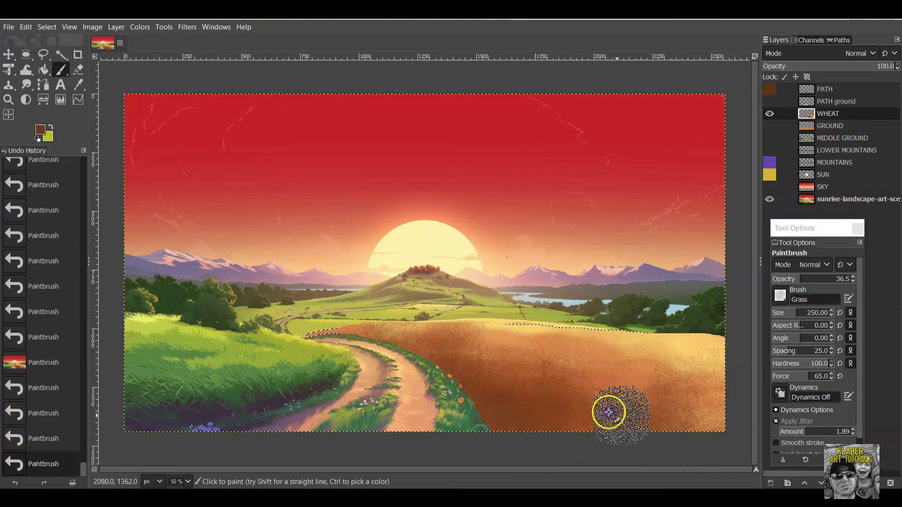
{"action": "left_click", "coordinate": [389, 366]}
{"action": "left_click", "coordinate": [476, 386]}
{"action": "left_click", "coordinate": [387, 352]}
{"action": "left_click", "coordinate": [405, 360]}
{"action": "left_click", "coordinate": [425, 378]}
{"action": "left_click", "coordinate": [527, 428]}
{"action": "left_click", "coordinate": [640, 425]}
{"action": "left_click", "coordinate": [636, 423]}
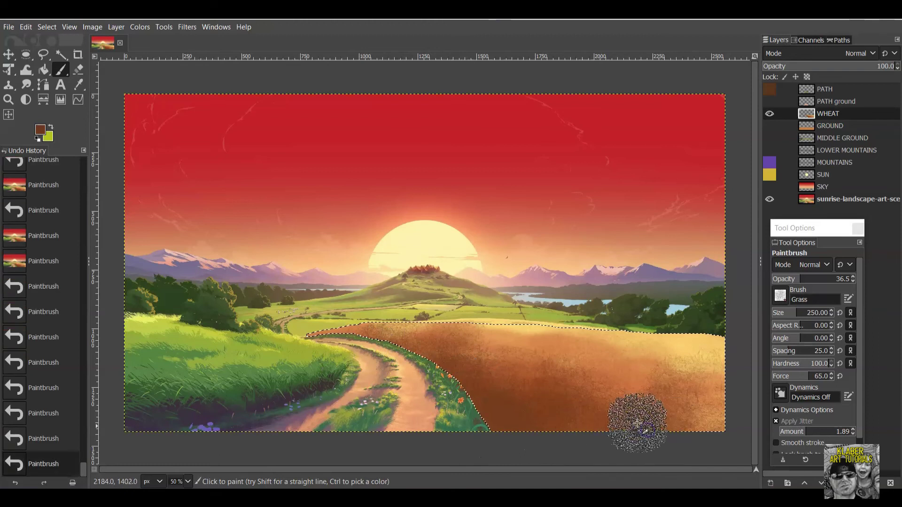
{"action": "left_click", "coordinate": [630, 429]}
{"action": "left_click", "coordinate": [669, 425]}
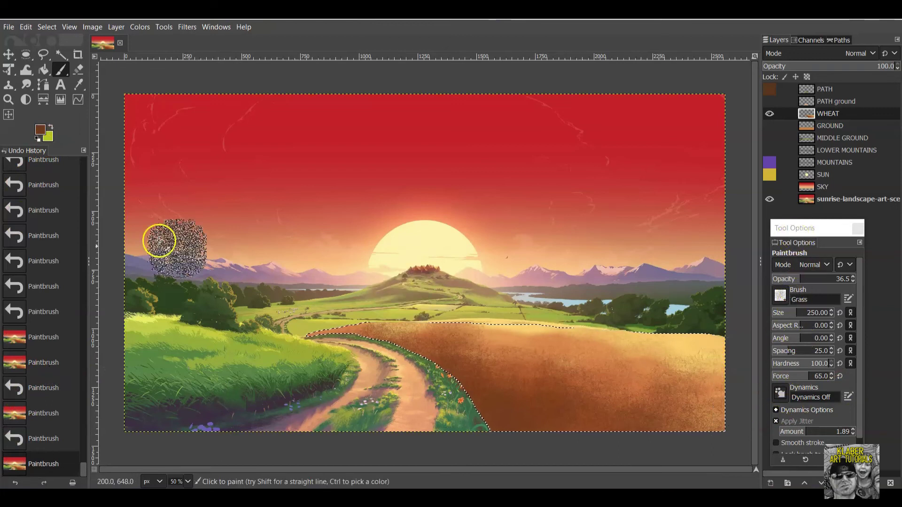
{"action": "left_click", "coordinate": [38, 129]}
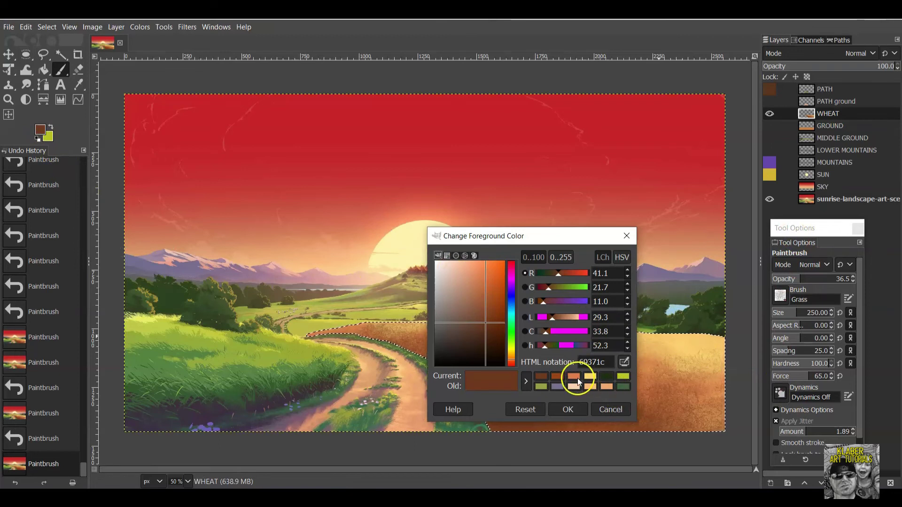
Choose a recent light yellow, shrink brush size to 160, and dab over the wheat.
{"action": "left_click", "coordinate": [590, 375]}
{"action": "left_click", "coordinate": [569, 408]}
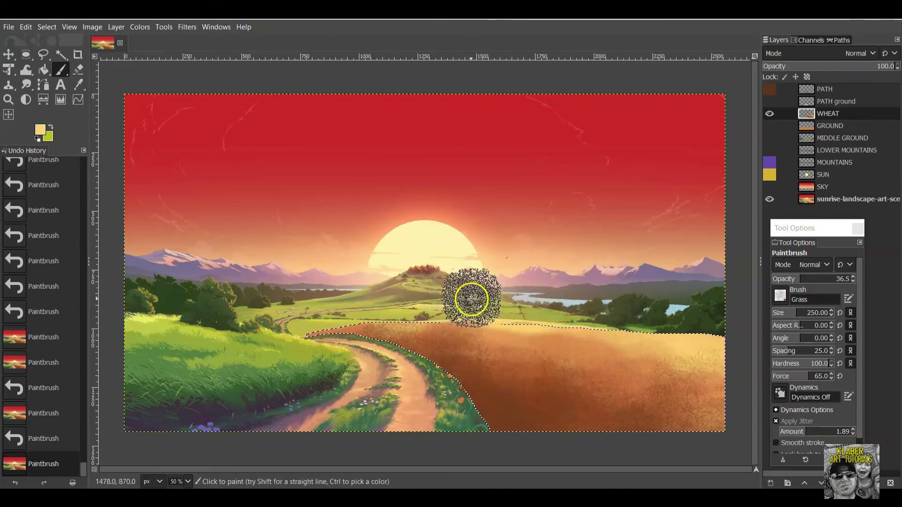
{"action": "left_click_drag", "start_coordinate": [800, 309], "coordinate": [795, 313]}
{"action": "left_click", "coordinate": [464, 350]}
{"action": "left_click", "coordinate": [429, 316]}
{"action": "left_click", "coordinate": [483, 322]}
{"action": "left_click", "coordinate": [447, 322]}
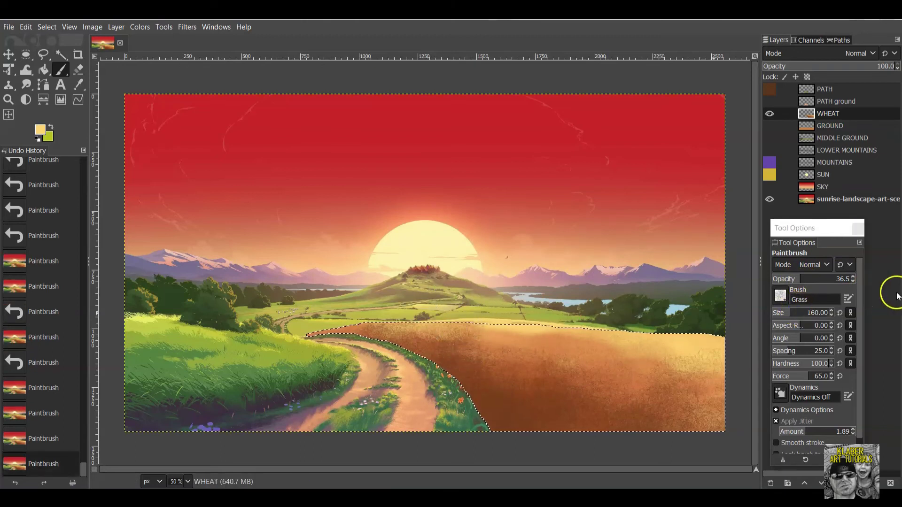
Set brush hardness to 0 and paint soft highlights along the wheat's top edge.
{"action": "triple_click", "coordinate": [820, 363]}
{"action": "type", "text": "0"}
{"action": "key", "text": "Return"}
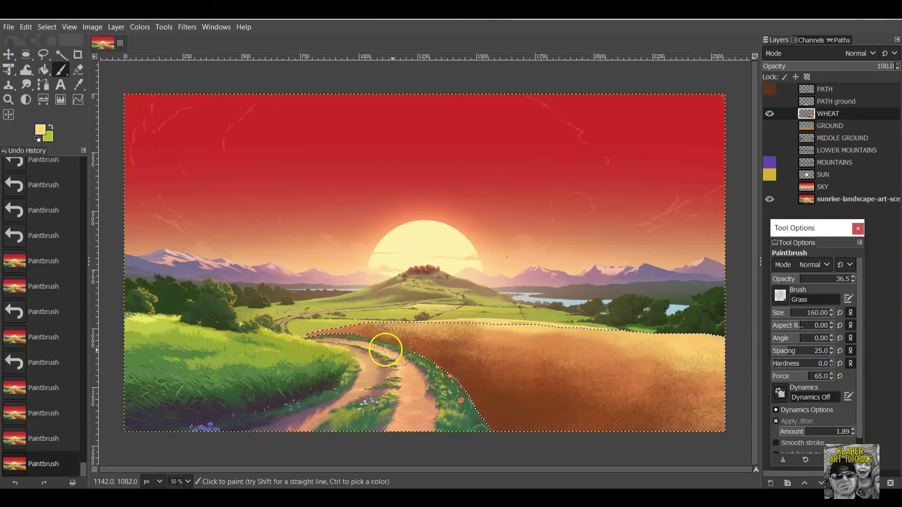
{"action": "left_click", "coordinate": [452, 325]}
{"action": "left_click", "coordinate": [390, 317]}
{"action": "left_click", "coordinate": [357, 314]}
{"action": "left_click", "coordinate": [382, 312]}
{"action": "left_click", "coordinate": [423, 312]}
{"action": "left_click", "coordinate": [453, 323]}
{"action": "left_click", "coordinate": [499, 318]}
Extend the soft yellow highlights rightward along the field's top edge.
{"action": "left_click", "coordinate": [553, 325]}
{"action": "left_click", "coordinate": [601, 331]}
{"action": "left_click", "coordinate": [658, 341]}
{"action": "left_click", "coordinate": [634, 347]}
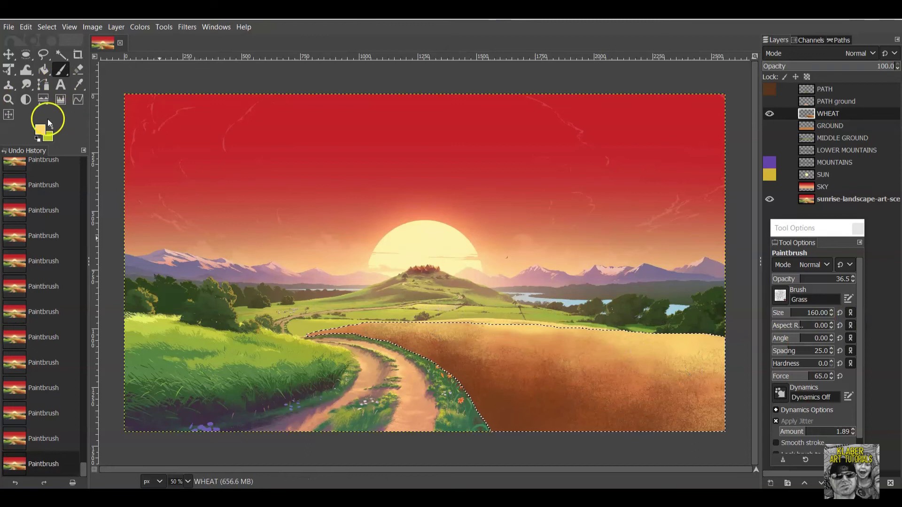
Make the paint colour orange d87a46 and add a dab at the field's right edge.
{"action": "left_click", "coordinate": [40, 131]}
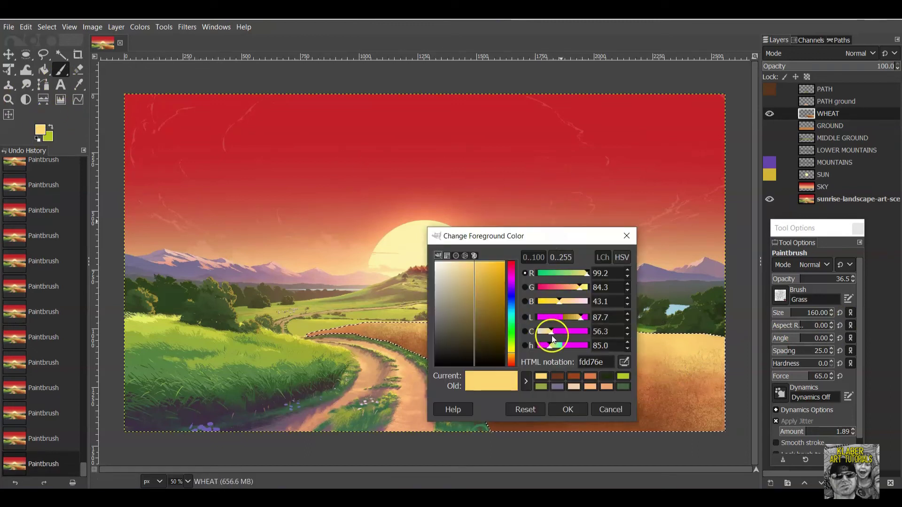
{"action": "left_click", "coordinate": [589, 376]}
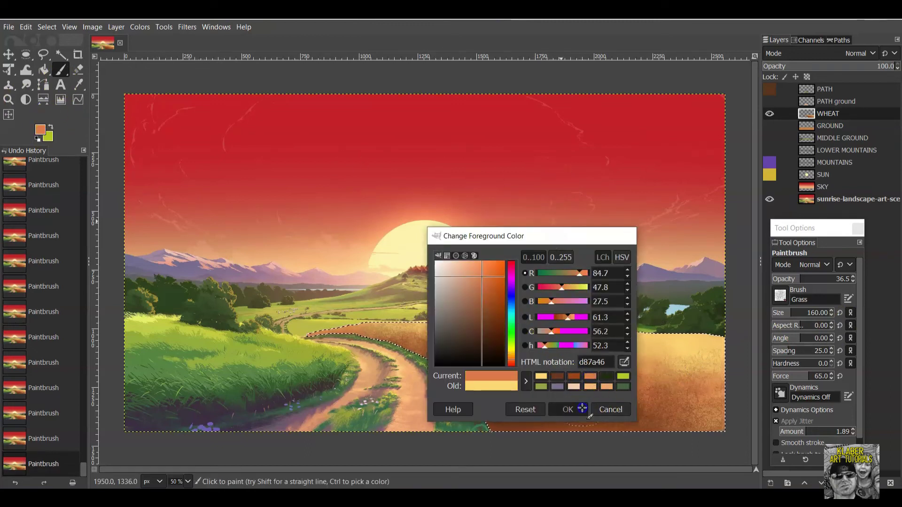
{"action": "left_click", "coordinate": [568, 410]}
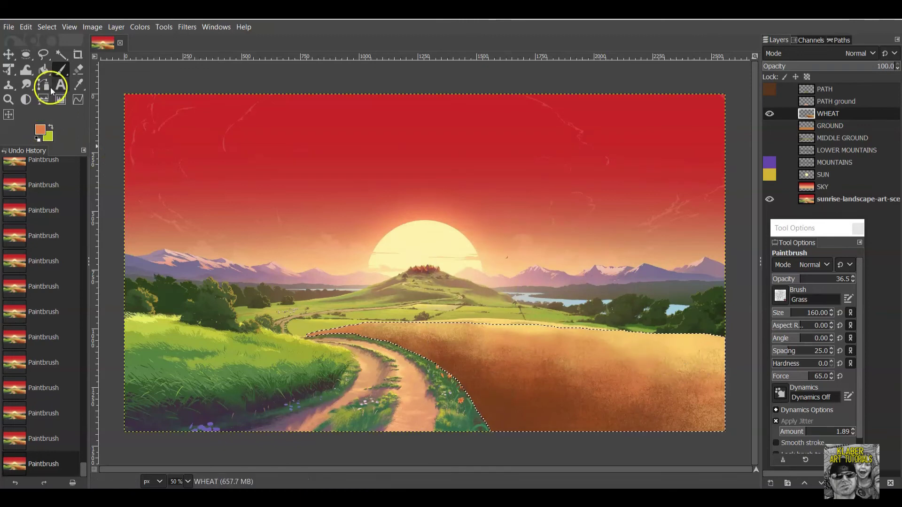
{"action": "left_click", "coordinate": [610, 364]}
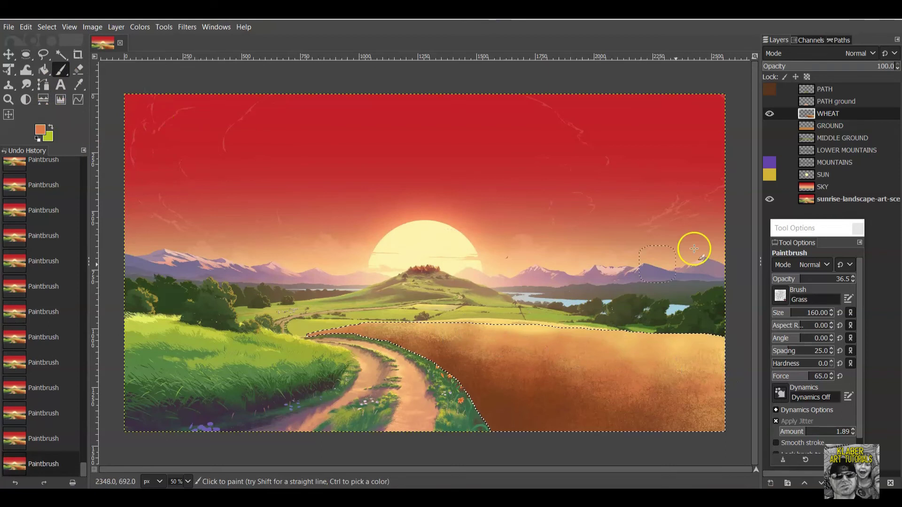
Turn the PATH ground, PATH, GROUND, MIDDLE GROUND, mountain, SUN and SKY layers back on.
{"action": "left_click", "coordinate": [770, 101]}
{"action": "left_click", "coordinate": [771, 89]}
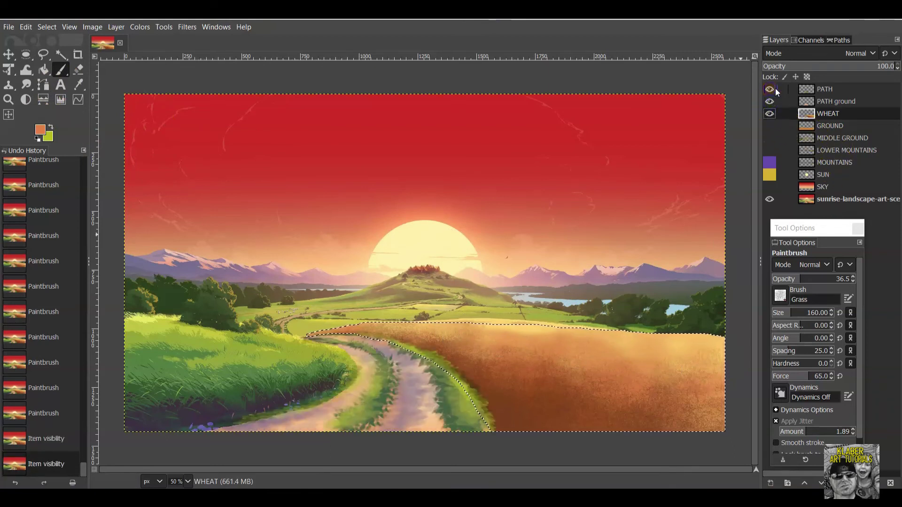
{"action": "left_click", "coordinate": [771, 124]}
{"action": "left_click", "coordinate": [770, 137]}
{"action": "left_click_drag", "start_coordinate": [768, 156], "coordinate": [771, 177]}
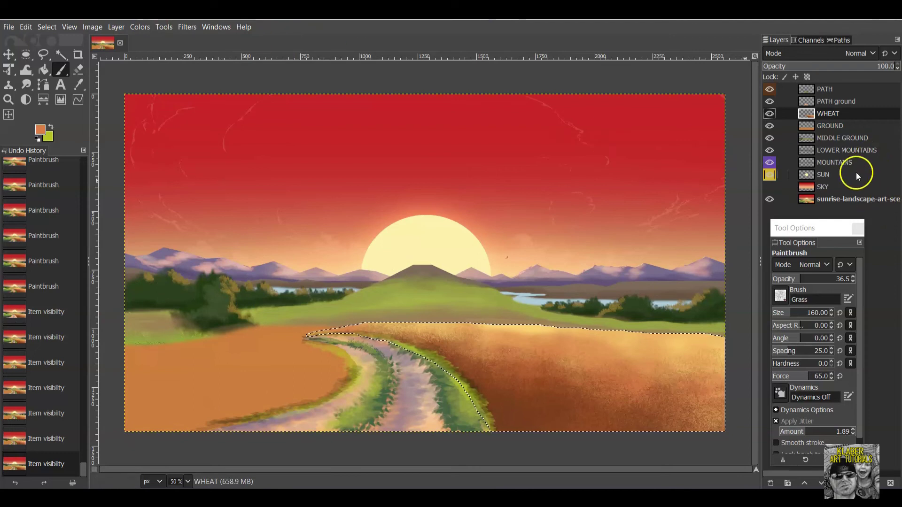
{"action": "left_click", "coordinate": [769, 188]}
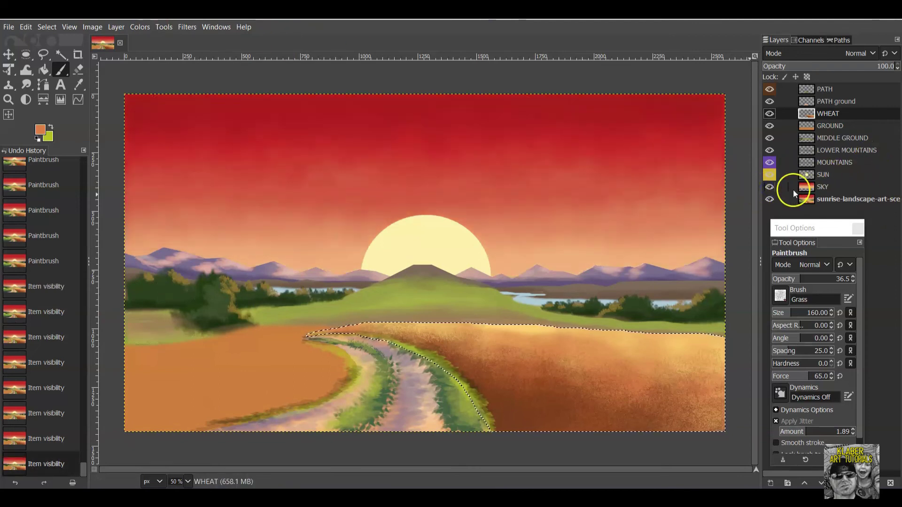
Hide PATH through SKY so only the reference image shows, and make that layer active.
{"action": "left_click", "coordinate": [769, 90]}
{"action": "left_click", "coordinate": [769, 102]}
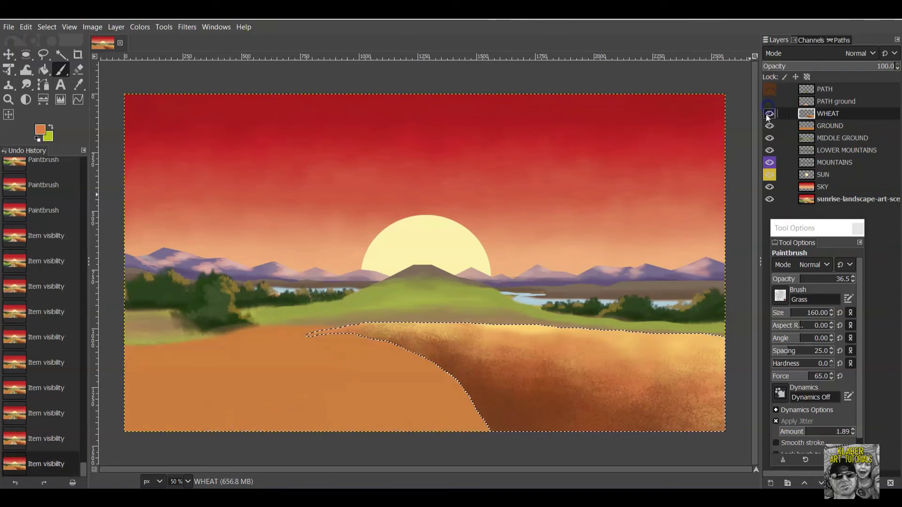
{"action": "left_click", "coordinate": [769, 113]}
{"action": "left_click", "coordinate": [769, 126]}
{"action": "left_click", "coordinate": [769, 138]}
{"action": "left_click", "coordinate": [769, 151]}
{"action": "left_click", "coordinate": [769, 162]}
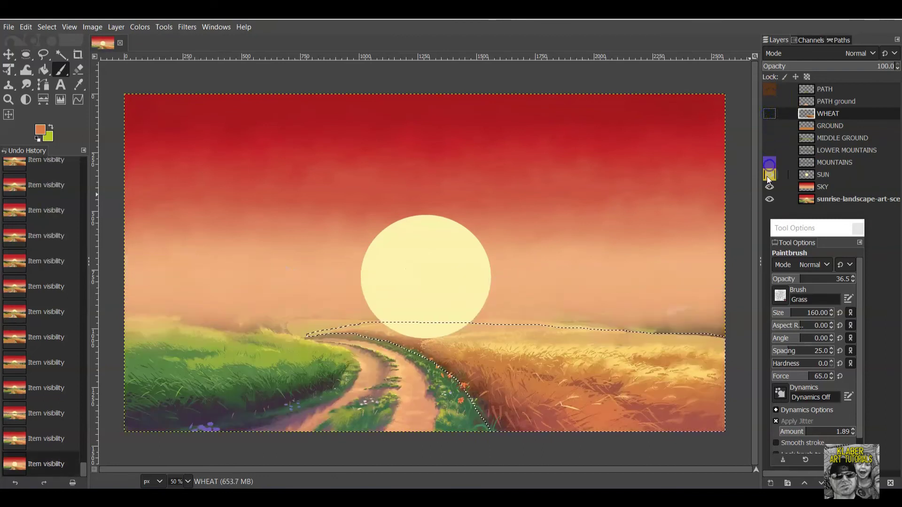
{"action": "left_click", "coordinate": [769, 175]}
{"action": "left_click", "coordinate": [770, 187]}
{"action": "left_click", "coordinate": [841, 200]}
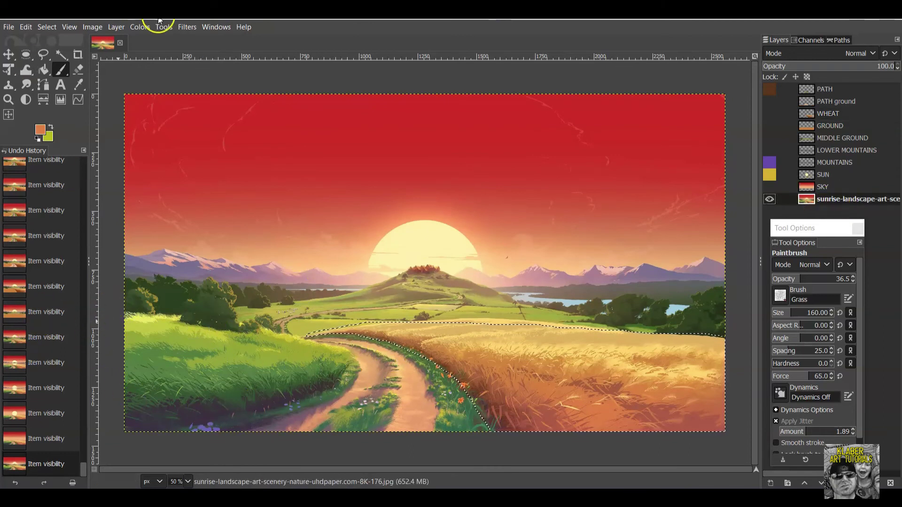
Clear the wheat selection and add a new transparent layer named GRASS LEFT.
{"action": "left_click", "coordinate": [53, 27]}
{"action": "left_click", "coordinate": [61, 55]}
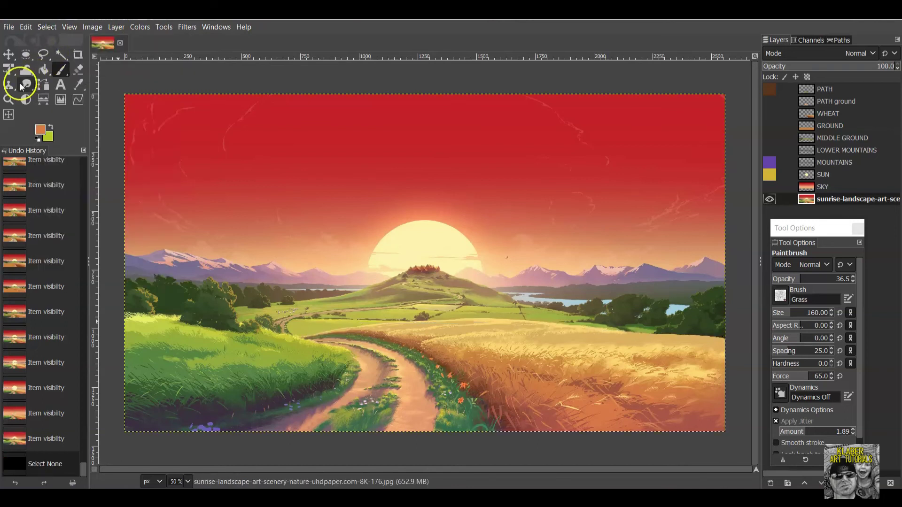
{"action": "left_click", "coordinate": [113, 28]}
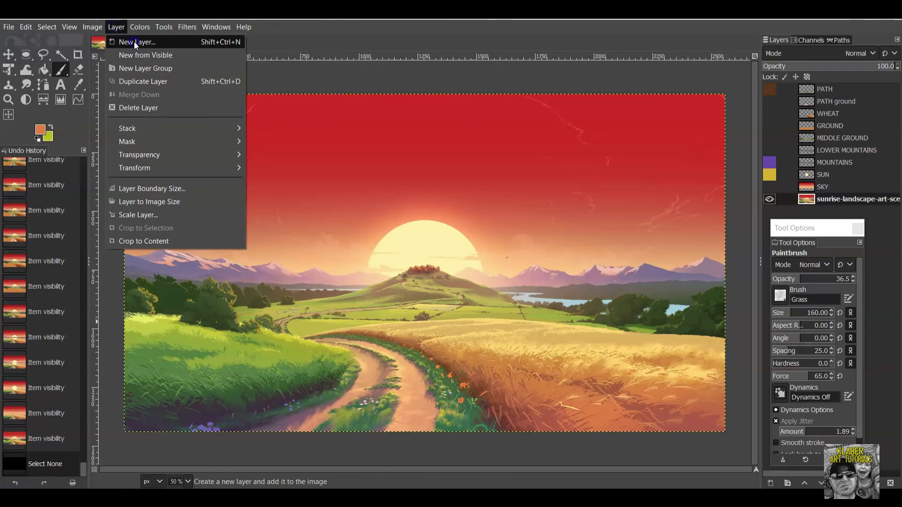
{"action": "left_click", "coordinate": [134, 41]}
{"action": "type", "text": "GRASS LEFT"}
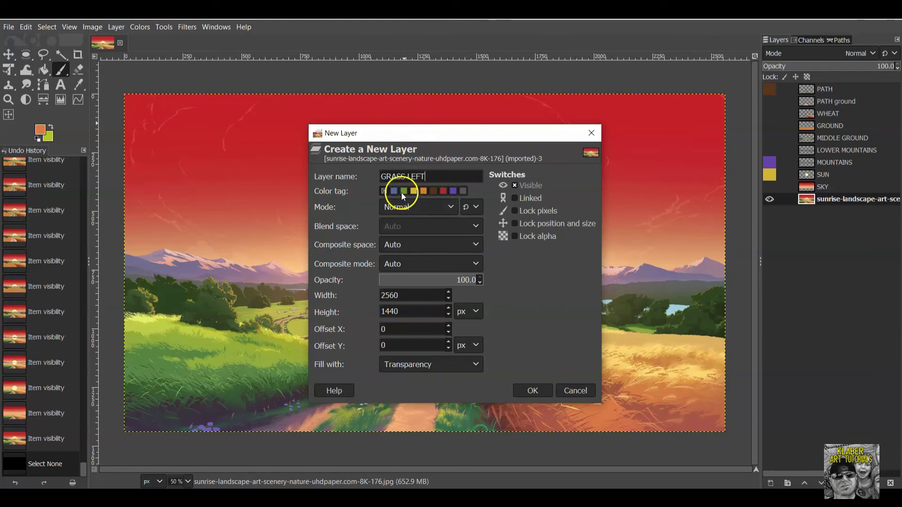
{"action": "left_click", "coordinate": [533, 391]}
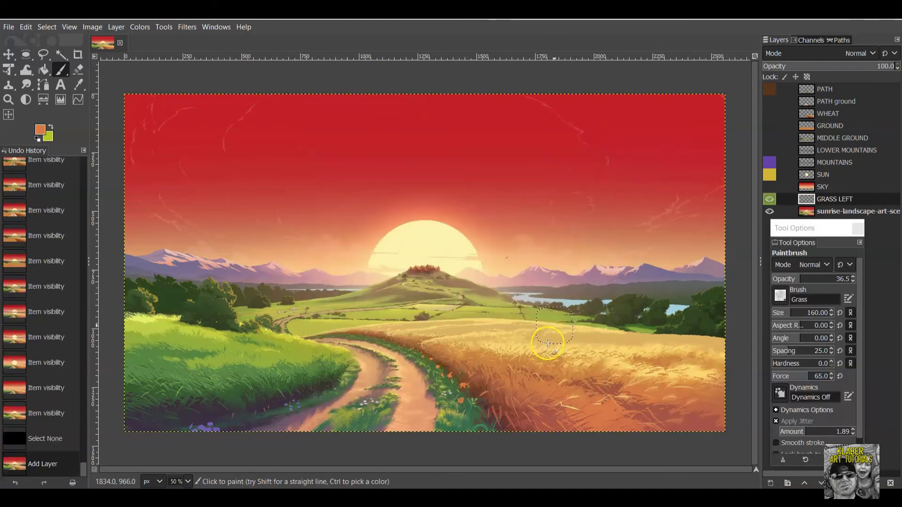
Trace a freehand selection around the left grass slope, from the canvas edge along the ridge.
{"action": "left_click", "coordinate": [43, 55]}
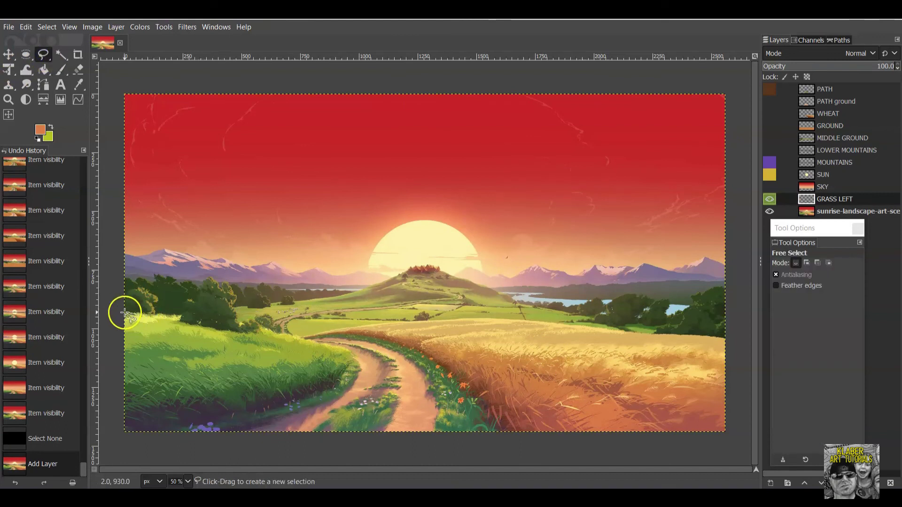
{"action": "left_click_drag", "start_coordinate": [118, 310], "coordinate": [164, 315]}
{"action": "left_click_drag", "start_coordinate": [233, 326], "coordinate": [280, 336]}
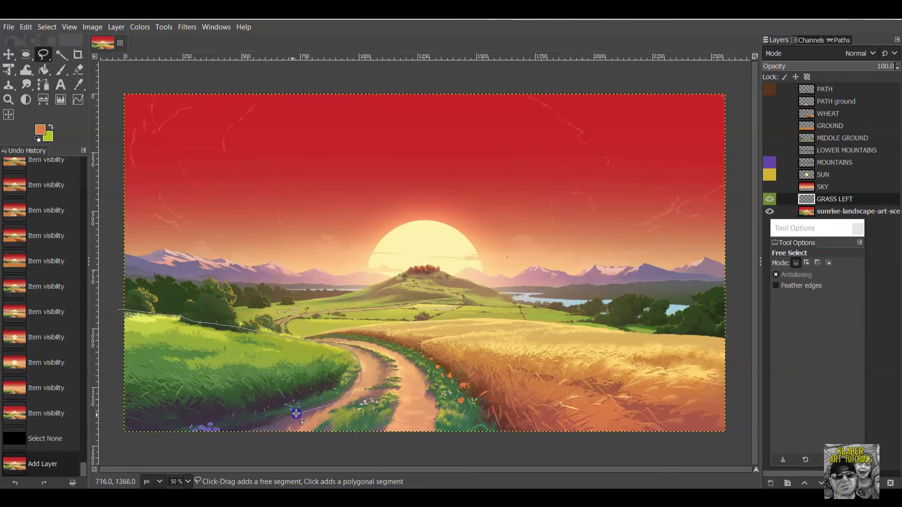
{"action": "left_click_drag", "start_coordinate": [242, 431], "coordinate": [139, 440]}
{"action": "left_click_drag", "start_coordinate": [108, 411], "coordinate": [106, 335]}
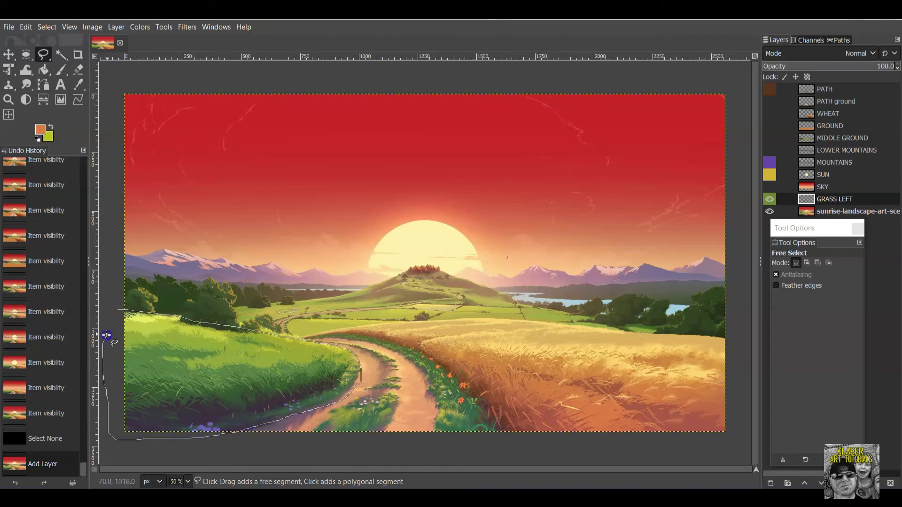
{"action": "double_click", "coordinate": [117, 311]}
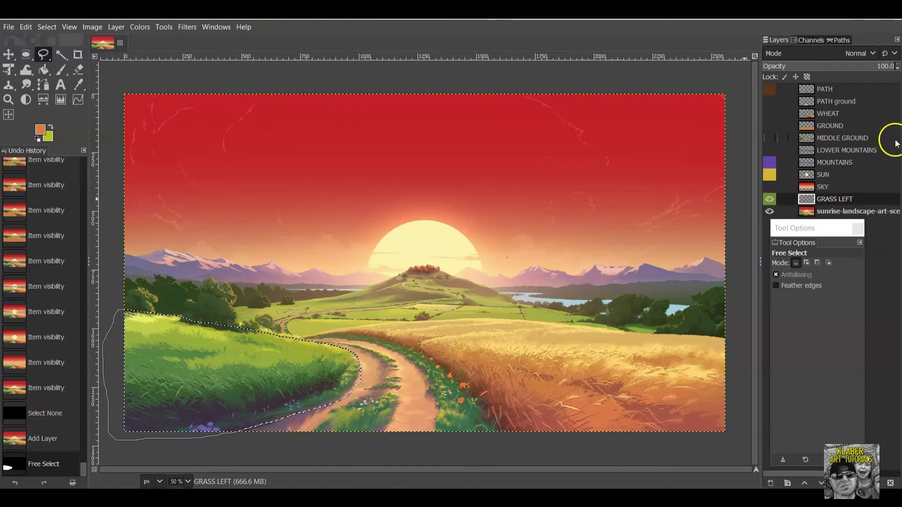
Move GRASS LEFT to the top of the layers and sample the reference grass green as foreground.
{"action": "left_click", "coordinate": [863, 201]}
{"action": "left_click_drag", "start_coordinate": [864, 201], "coordinate": [867, 86]}
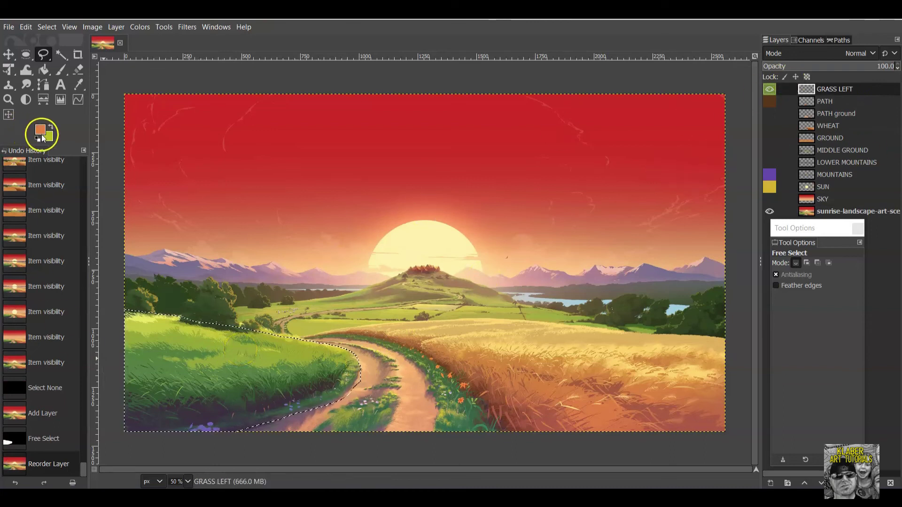
{"action": "left_click", "coordinate": [61, 70]}
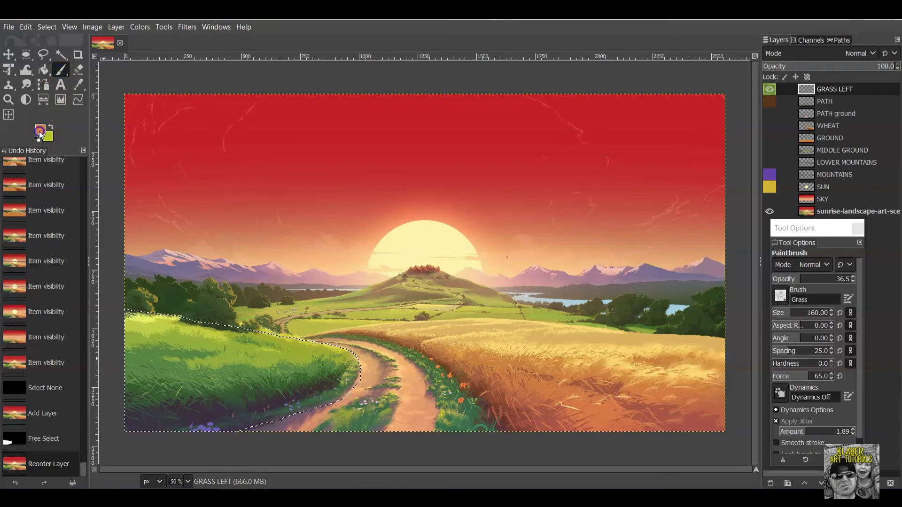
{"action": "left_click", "coordinate": [40, 130]}
{"action": "left_click", "coordinate": [625, 362]}
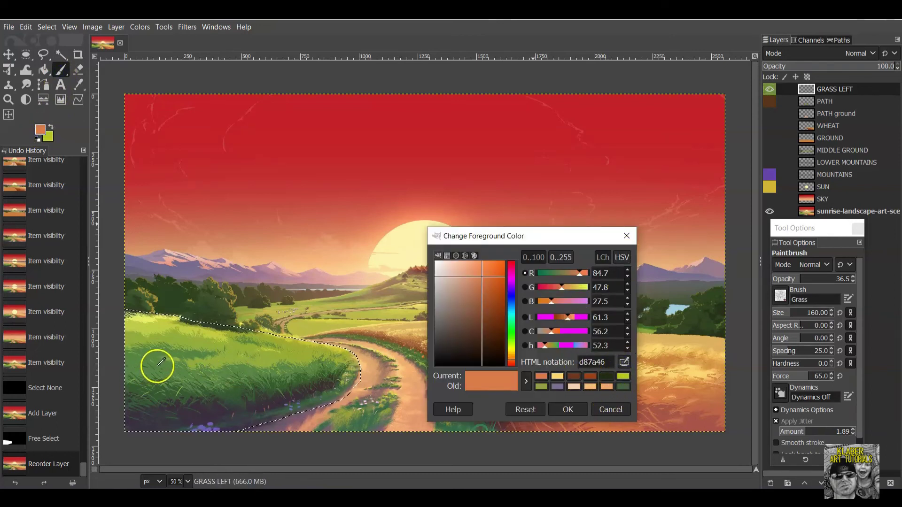
{"action": "left_click", "coordinate": [161, 362]}
{"action": "left_click", "coordinate": [571, 408]}
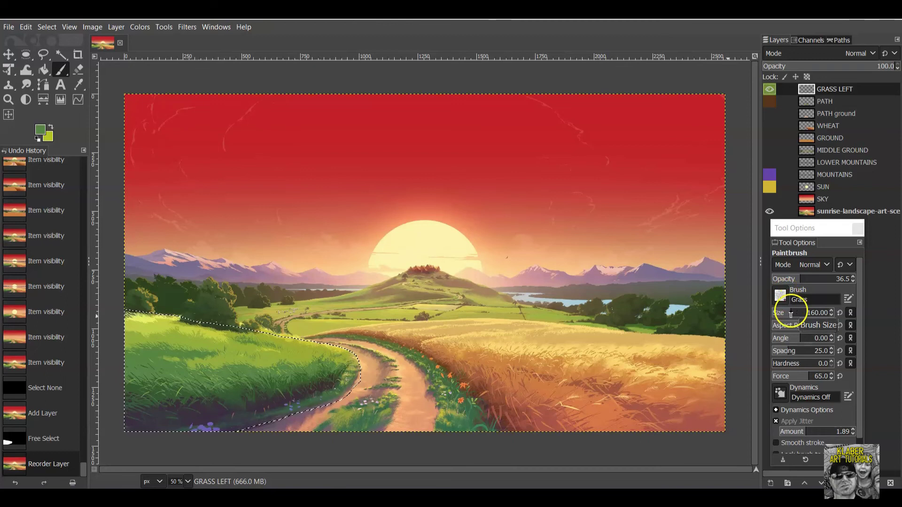
Raise brush opacity to 77.2 and paint green across the selected left grass, checking against the reference.
{"action": "left_click", "coordinate": [832, 278]}
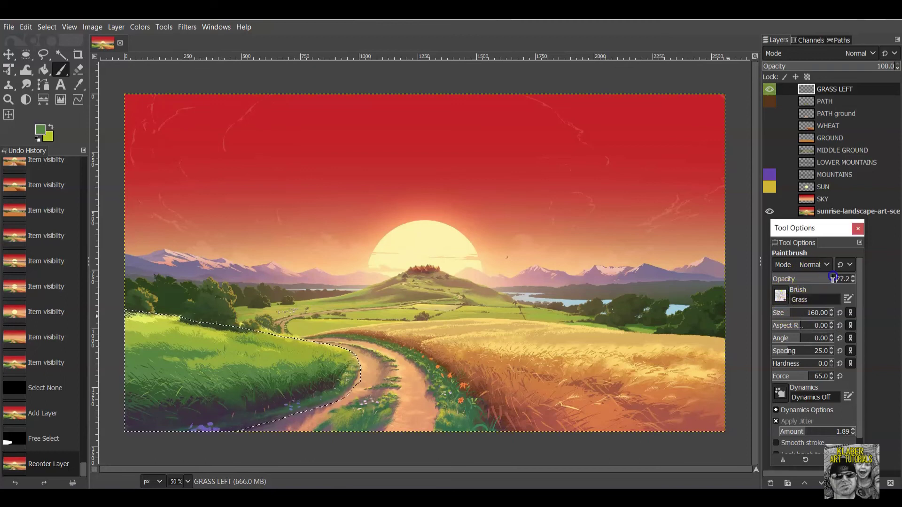
{"action": "left_click", "coordinate": [305, 387]}
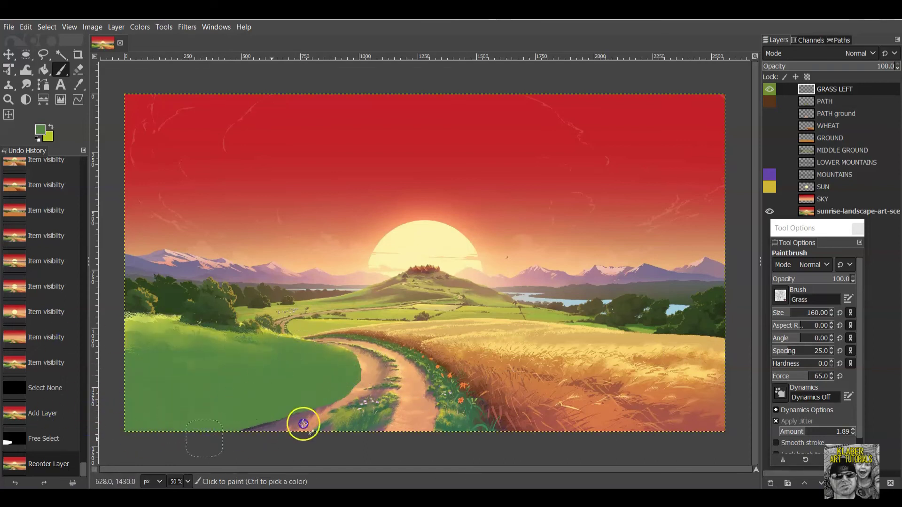
{"action": "left_click_drag", "start_coordinate": [360, 380], "coordinate": [137, 402]}
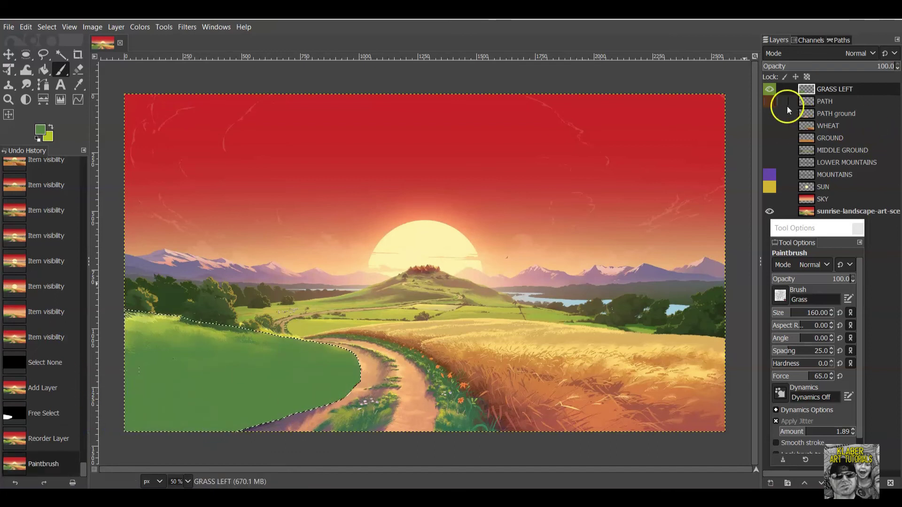
{"action": "left_click", "coordinate": [771, 212]}
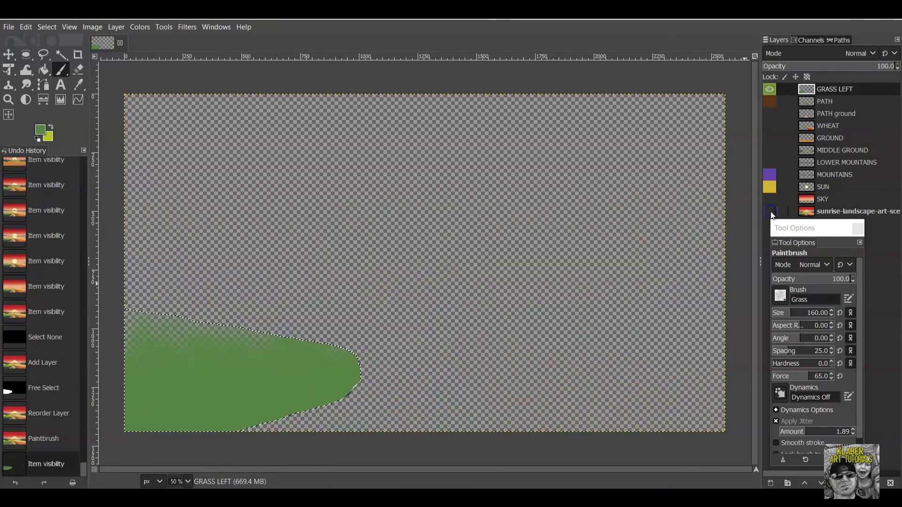
{"action": "left_click", "coordinate": [771, 212]}
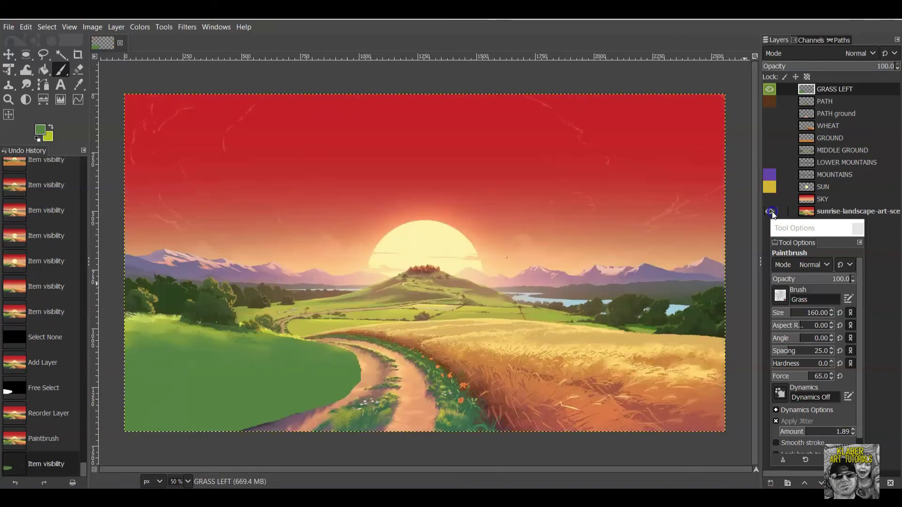
{"action": "left_click", "coordinate": [769, 89]}
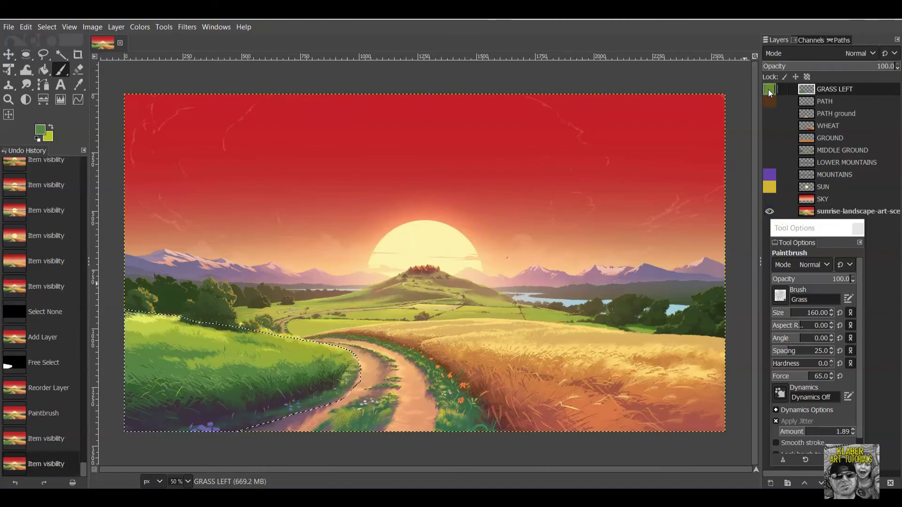
Sample a dark purple from the grass shadows as the foreground colour and make GRASS LEFT visible.
{"action": "left_click", "coordinate": [40, 130]}
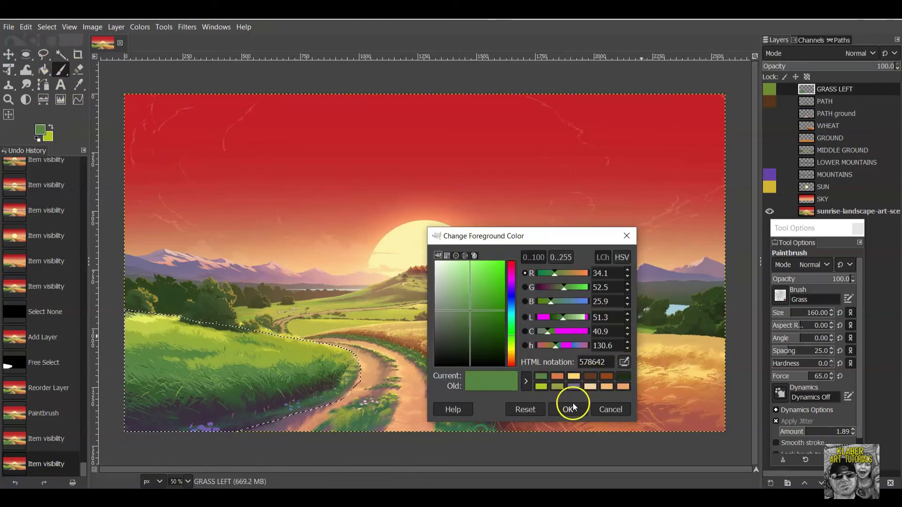
{"action": "left_click", "coordinate": [624, 362]}
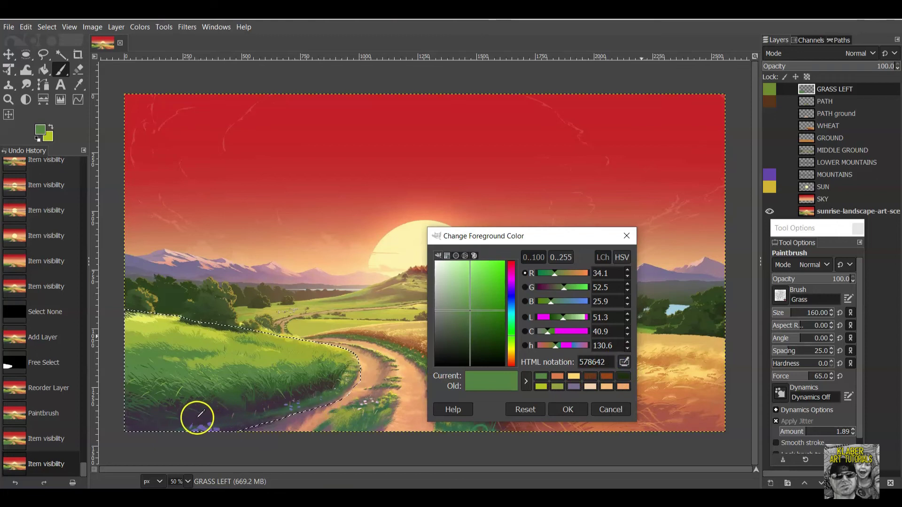
{"action": "left_click", "coordinate": [199, 416]}
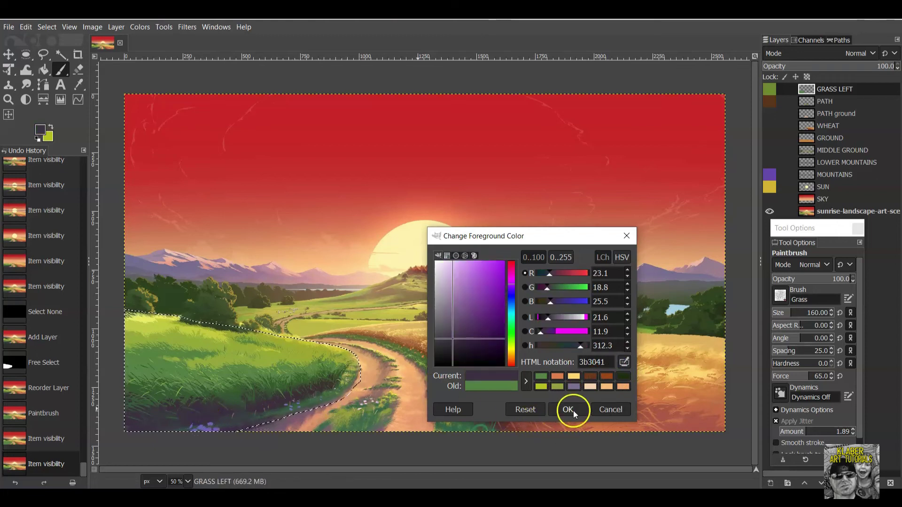
{"action": "left_click", "coordinate": [573, 411]}
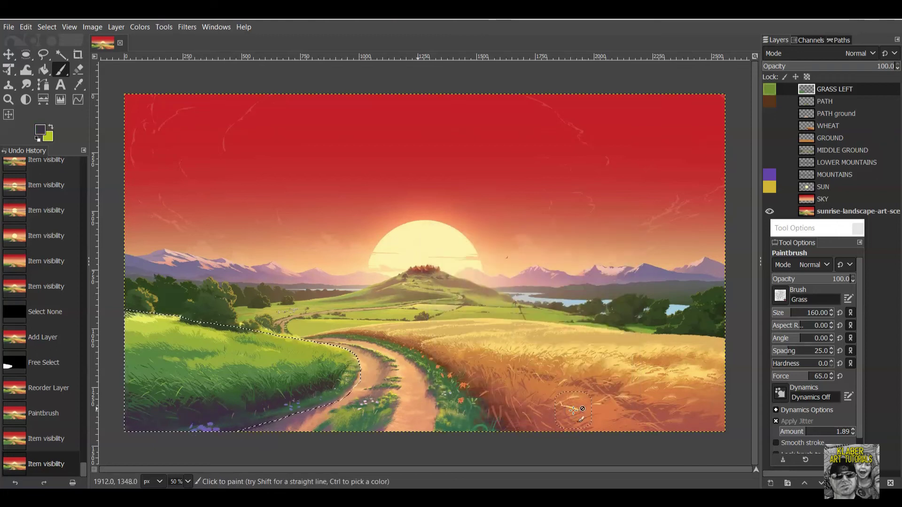
{"action": "left_click", "coordinate": [561, 416]}
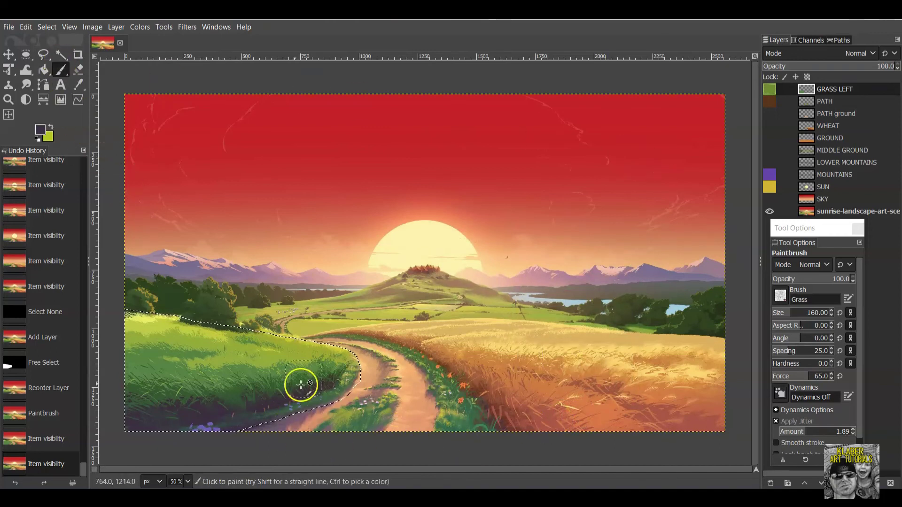
{"action": "left_click", "coordinate": [337, 379]}
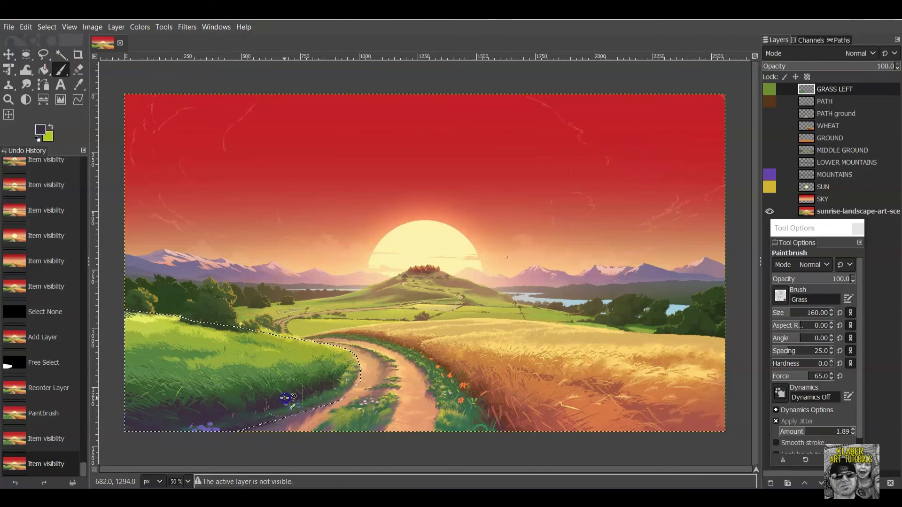
{"action": "left_click", "coordinate": [769, 89]}
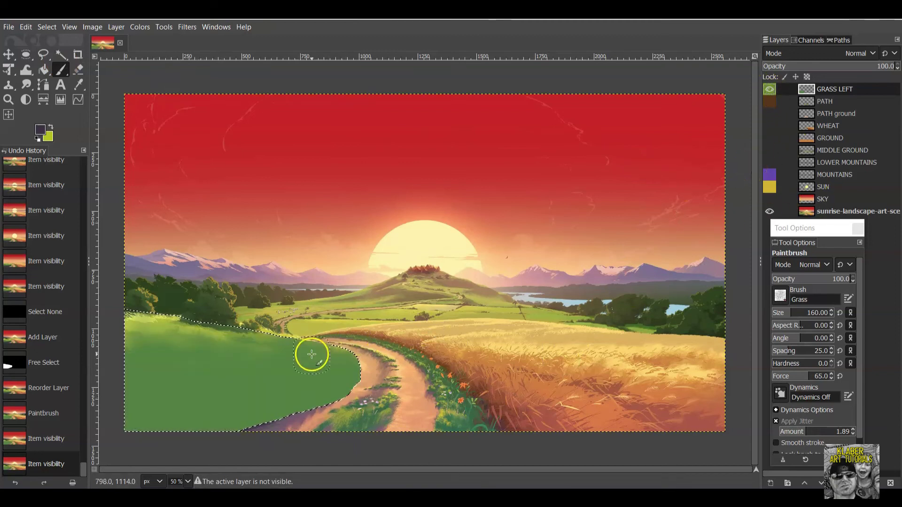
Dab dark grass strokes over the lower-left grass and along the edge beside the path.
{"action": "left_click_drag", "start_coordinate": [216, 414], "coordinate": [164, 421]}
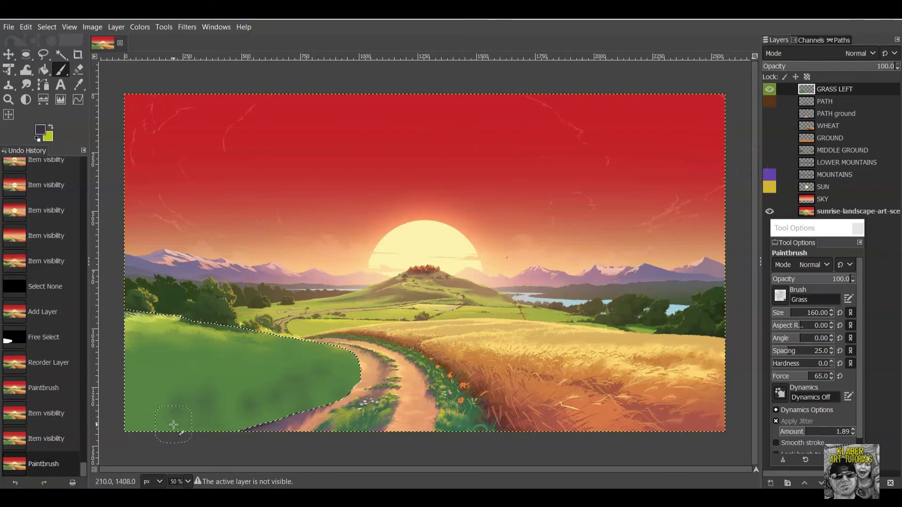
{"action": "left_click", "coordinate": [293, 399]}
{"action": "left_click", "coordinate": [218, 427]}
{"action": "left_click", "coordinate": [312, 413]}
{"action": "left_click", "coordinate": [225, 430]}
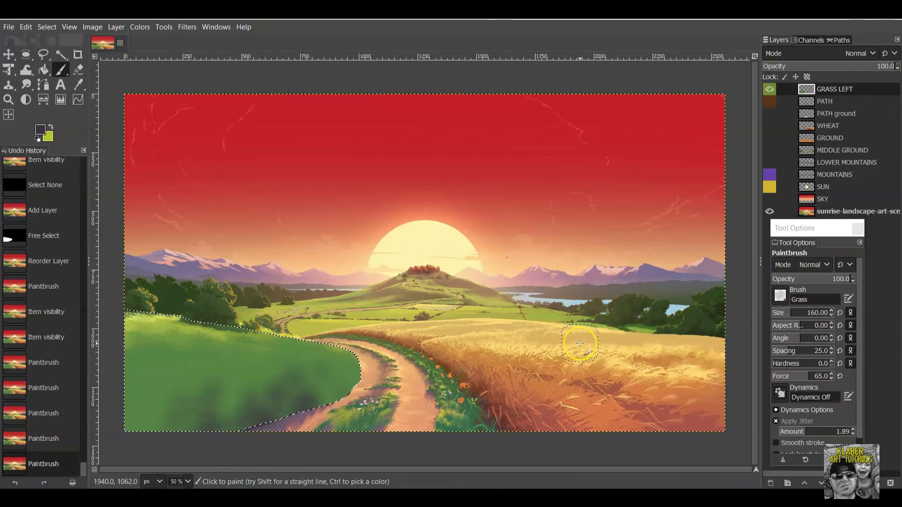
{"action": "left_click", "coordinate": [334, 391]}
{"action": "left_click", "coordinate": [345, 378]}
{"action": "left_click", "coordinate": [350, 371]}
{"action": "left_click", "coordinate": [326, 403]}
{"action": "left_click", "coordinate": [317, 419]}
Continue the dark grass dabs leftward along the lower edge to the bottom-left corner.
{"action": "left_click", "coordinate": [301, 420]}
{"action": "left_click", "coordinate": [277, 418]}
{"action": "left_click", "coordinate": [221, 430]}
{"action": "left_click", "coordinate": [224, 427]}
{"action": "left_click", "coordinate": [208, 427]}
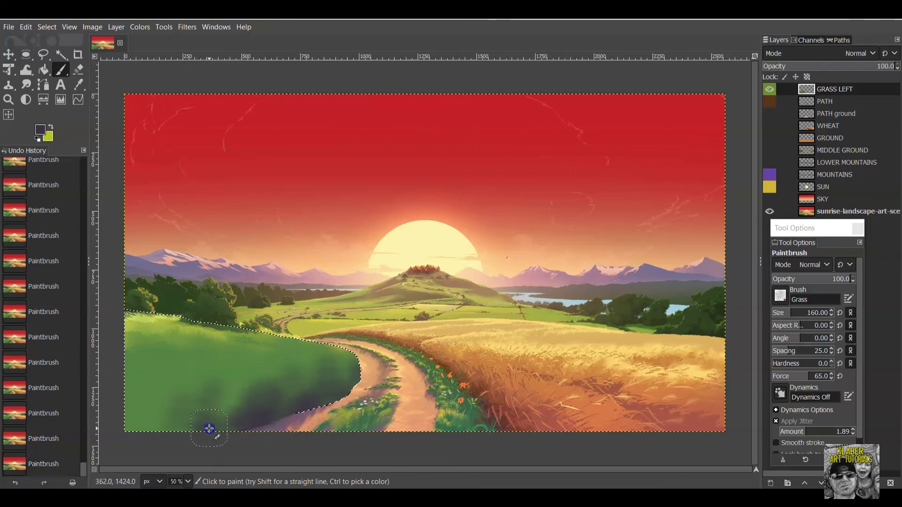
{"action": "left_click", "coordinate": [189, 426]}
{"action": "left_click", "coordinate": [121, 431]}
{"action": "left_click", "coordinate": [237, 410]}
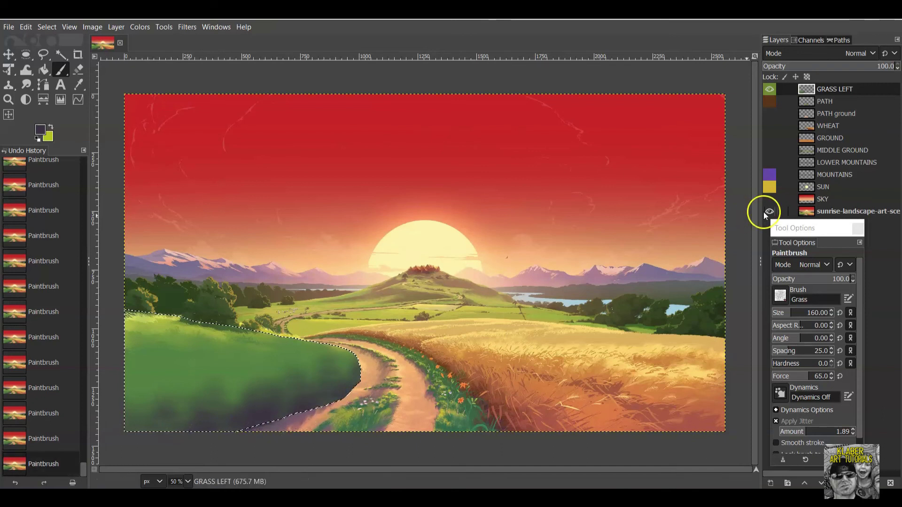
Darken the grass's bottom edge from left to right, then hide and reshow the reference to check.
{"action": "left_click", "coordinate": [768, 91]}
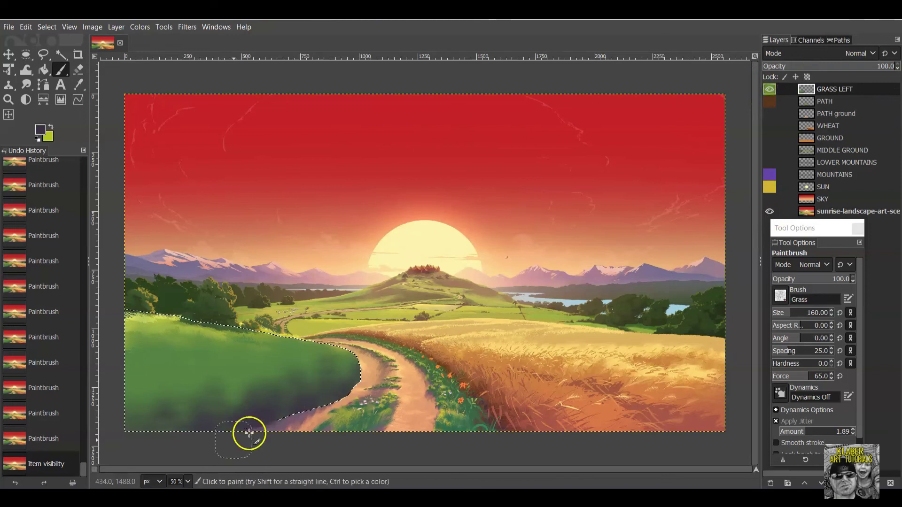
{"action": "left_click", "coordinate": [155, 431]}
{"action": "left_click", "coordinate": [111, 429]}
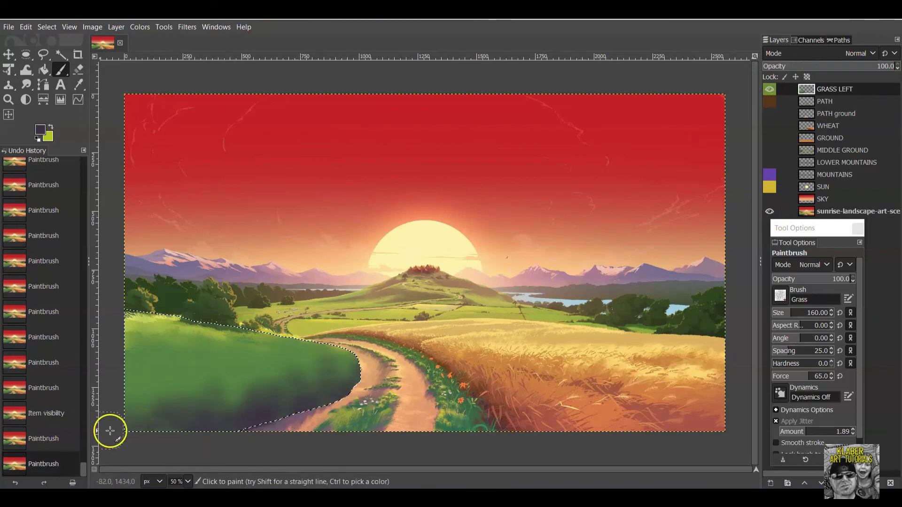
{"action": "left_click", "coordinate": [179, 430]}
{"action": "left_click", "coordinate": [202, 429]}
{"action": "left_click", "coordinate": [239, 414]}
{"action": "left_click", "coordinate": [273, 415]}
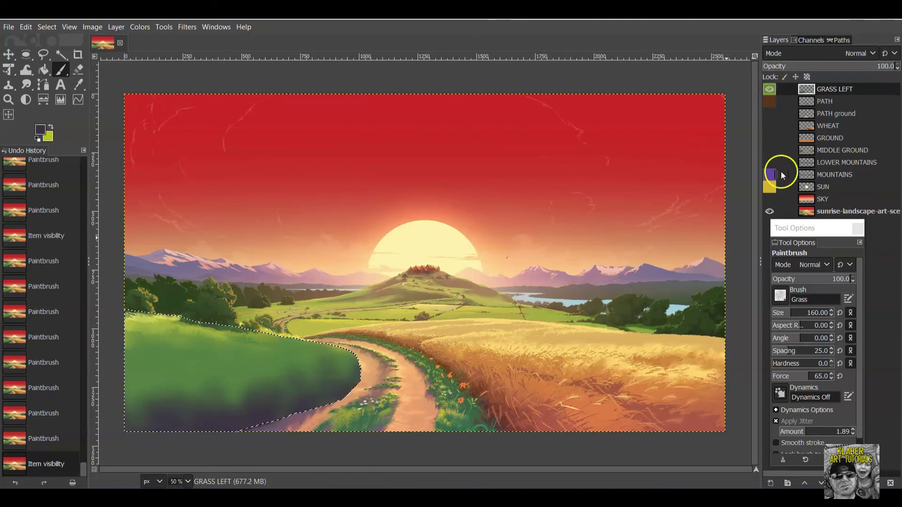
{"action": "left_click", "coordinate": [770, 213]}
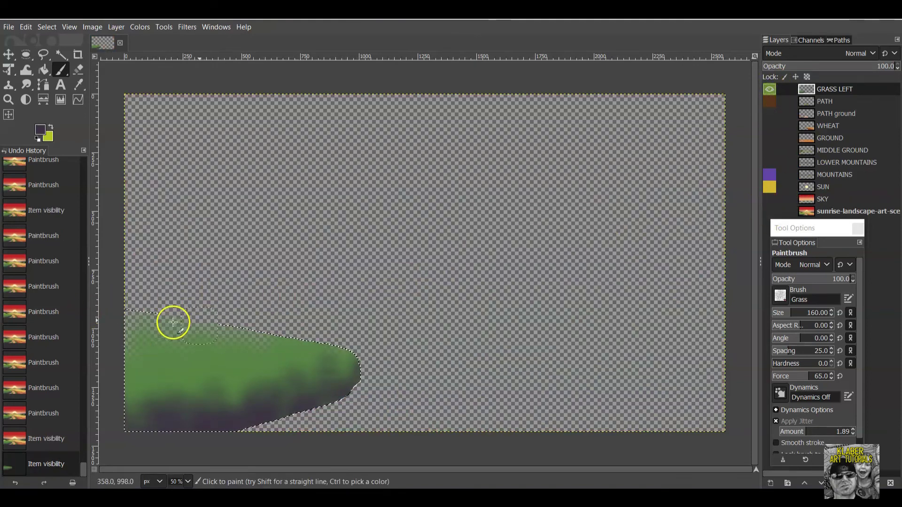
{"action": "left_click", "coordinate": [770, 213]}
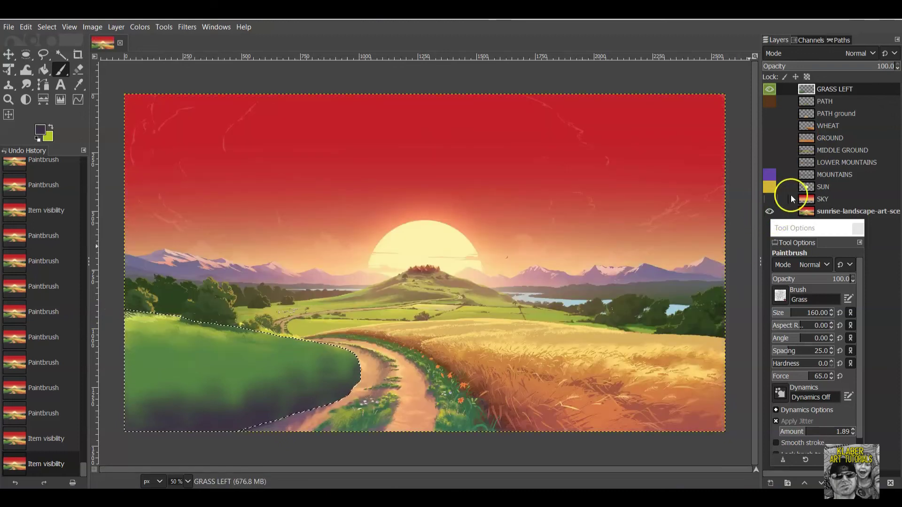
Pick the painted grass green and dab green grass texture along the upper grass area.
{"action": "left_click", "coordinate": [40, 132]}
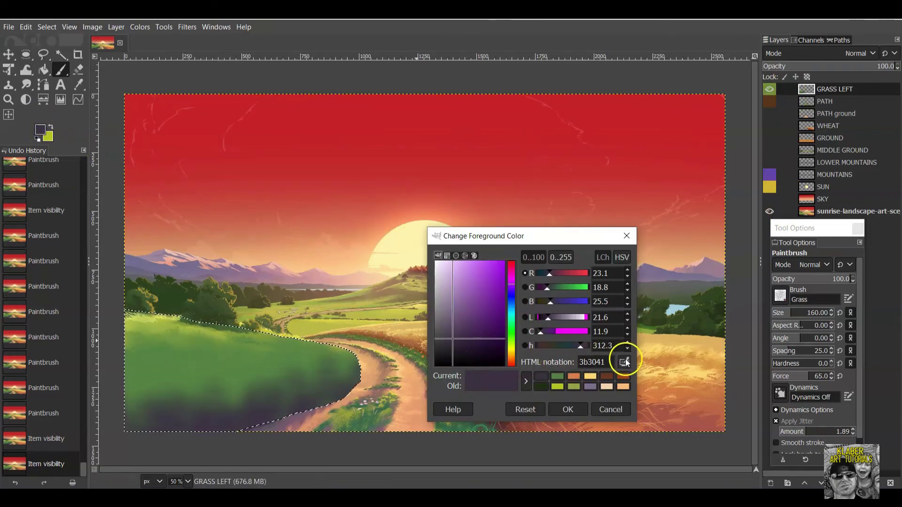
{"action": "left_click", "coordinate": [149, 328]}
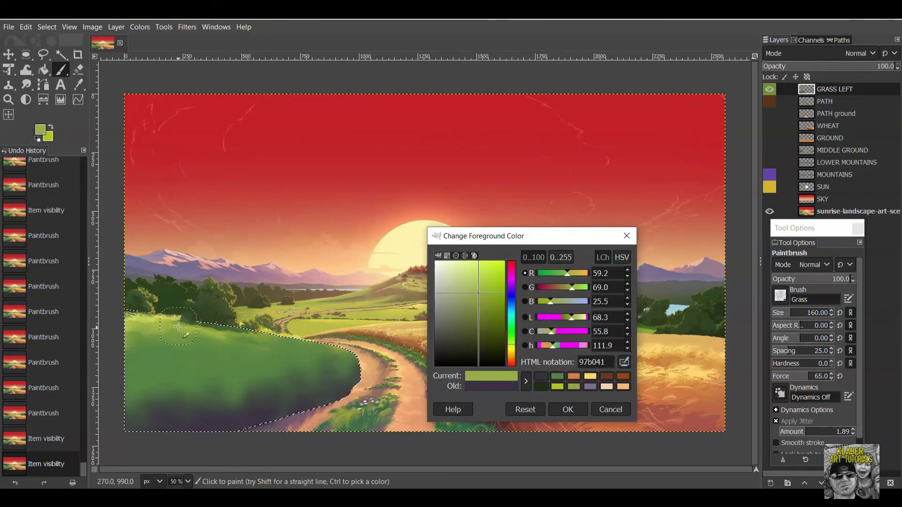
{"action": "left_click", "coordinate": [568, 409]}
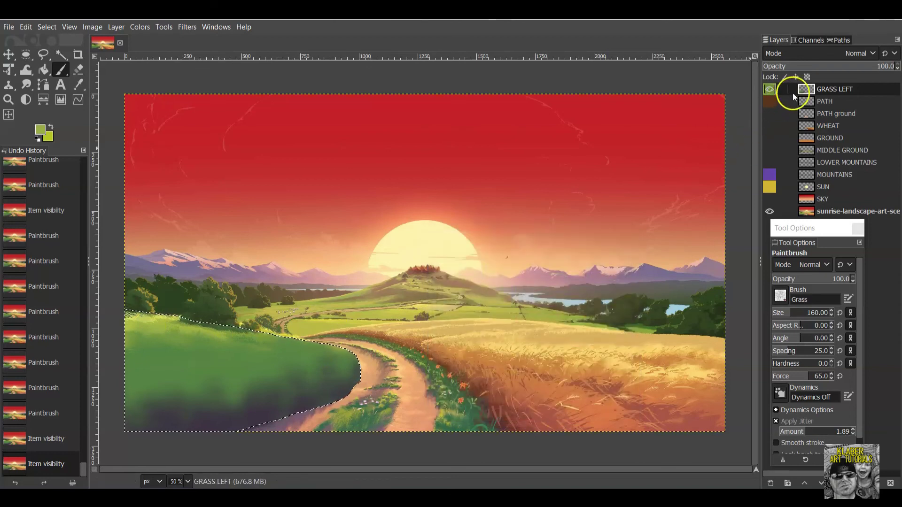
{"action": "left_click_drag", "start_coordinate": [228, 333], "coordinate": [157, 323]}
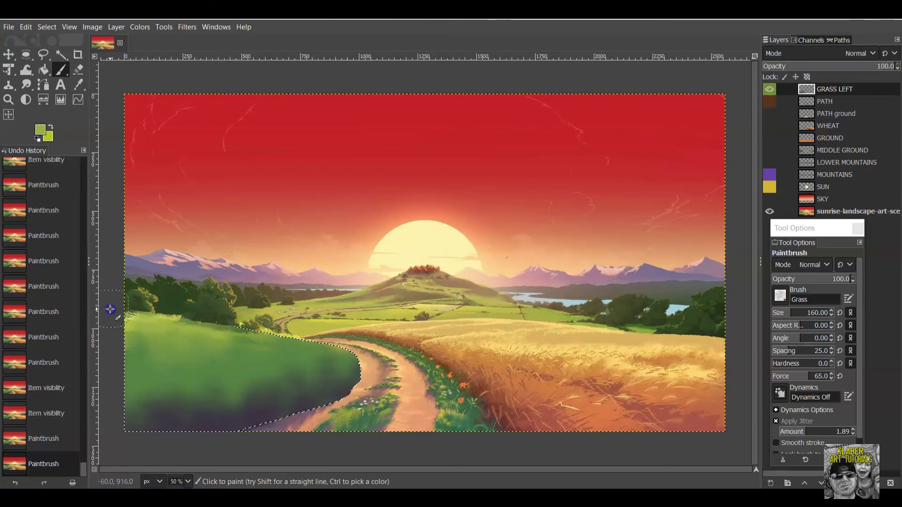
{"action": "left_click", "coordinate": [170, 320]}
{"action": "left_click", "coordinate": [166, 318]}
{"action": "left_click", "coordinate": [165, 316]}
{"action": "left_click", "coordinate": [171, 320]}
{"action": "left_click", "coordinate": [179, 325]}
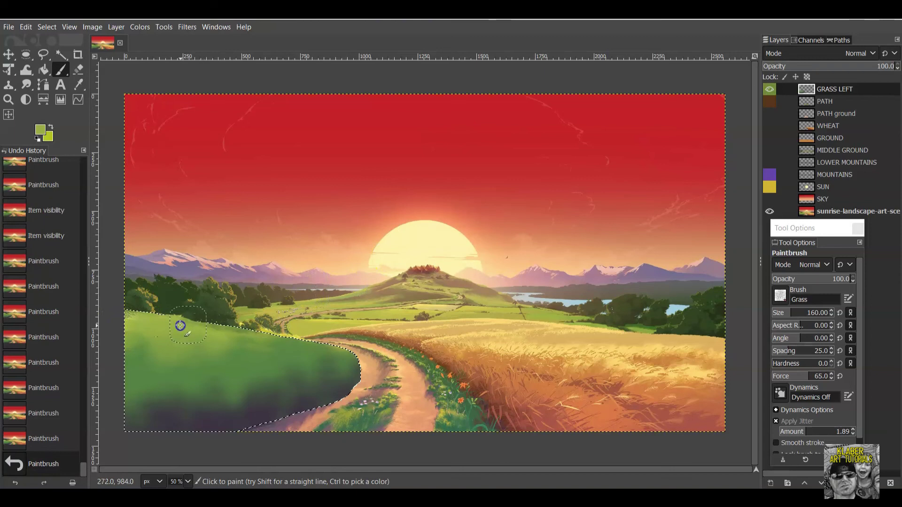
{"action": "left_click", "coordinate": [193, 334]}
{"action": "left_click", "coordinate": [209, 335]}
Shrink the brush to size 74 and add smaller grass dabs along the upper edge.
{"action": "left_click_drag", "start_coordinate": [805, 311], "coordinate": [791, 312]}
{"action": "left_click", "coordinate": [288, 365]}
{"action": "left_click", "coordinate": [257, 334]}
{"action": "left_click", "coordinate": [261, 333]}
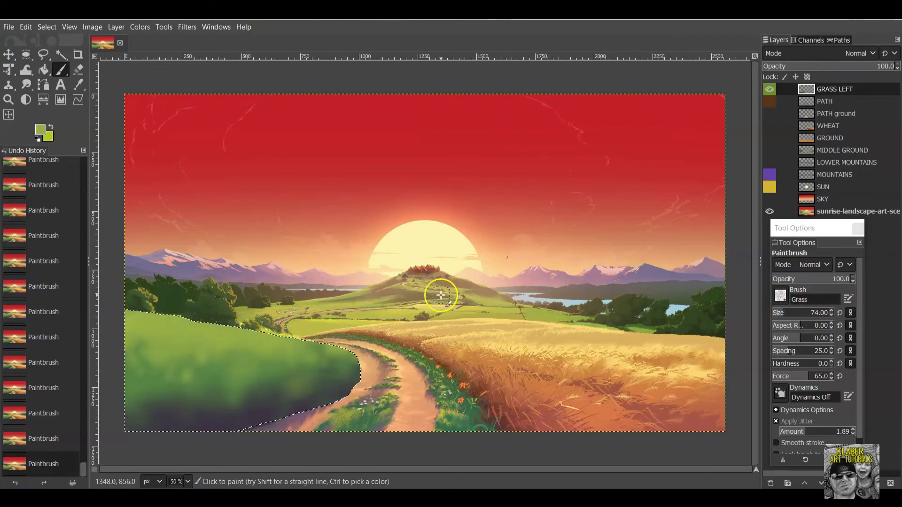
Paint light yellow-green (c8dc83) highlights across the left grass, then hide the reference layer.
{"action": "left_click", "coordinate": [41, 134]}
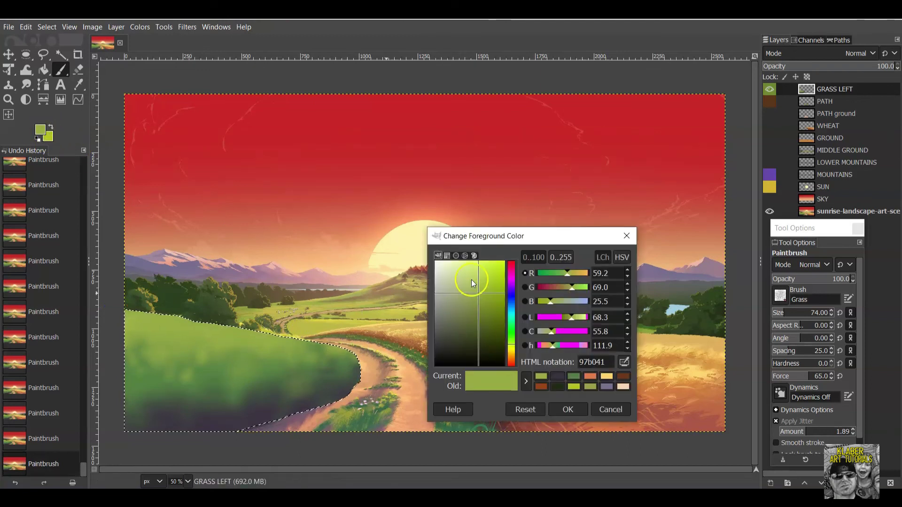
{"action": "left_click", "coordinate": [463, 262]}
{"action": "left_click", "coordinate": [568, 409]}
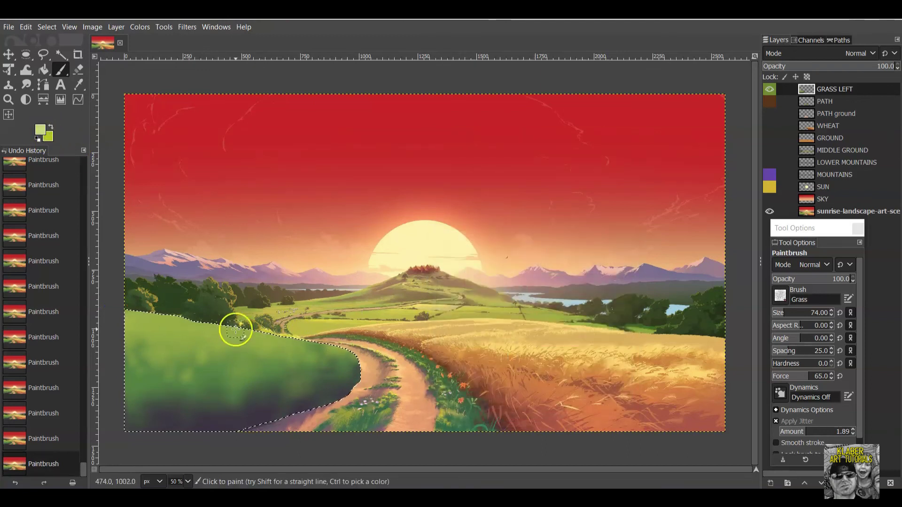
{"action": "left_click_drag", "start_coordinate": [125, 314], "coordinate": [208, 322]}
{"action": "left_click_drag", "start_coordinate": [322, 343], "coordinate": [303, 347]}
{"action": "mouse_move", "coordinate": [366, 355]}
{"action": "left_mouse_down"}
{"action": "mouse_move", "coordinate": [115, 321]}
{"action": "mouse_move", "coordinate": [241, 326]}
{"action": "mouse_move", "coordinate": [162, 324]}
{"action": "left_mouse_up"}
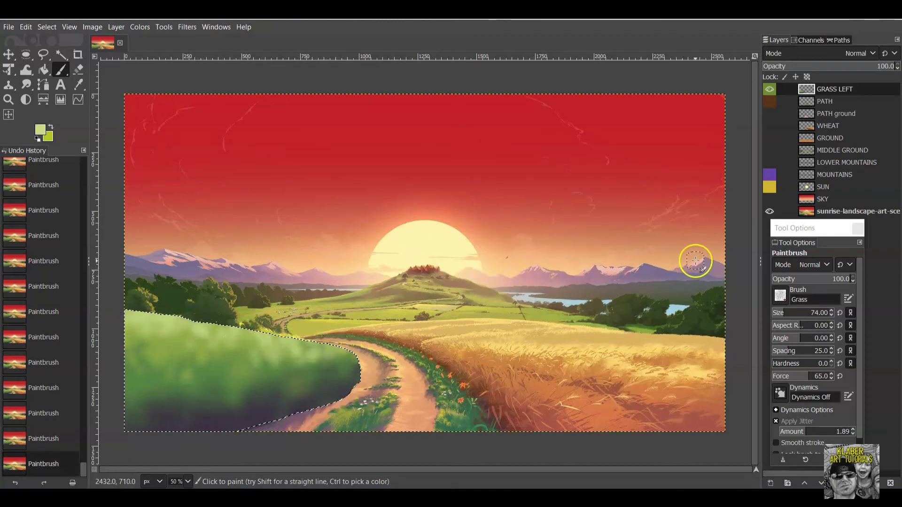
{"action": "left_click", "coordinate": [770, 212]}
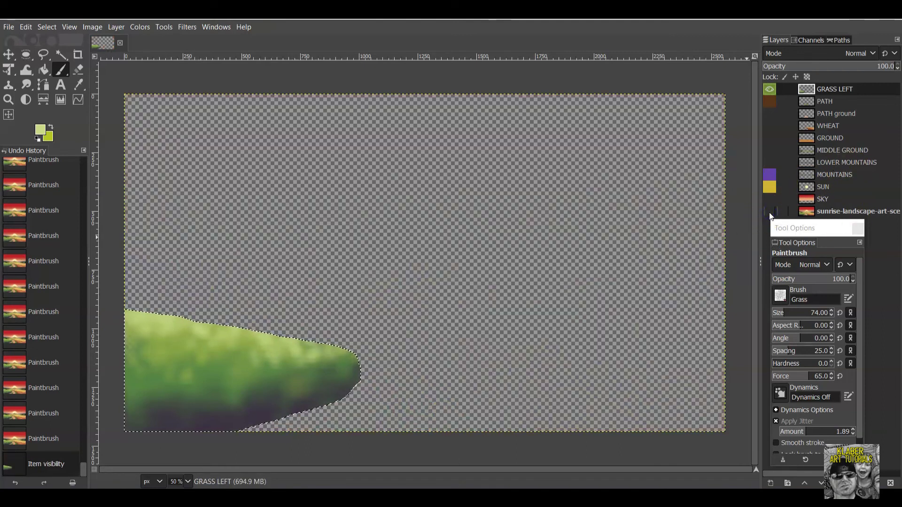
Deselect, then turn on SKY, SUN, MOUNTAINS, LOWER MOUNTAINS, MIDDLE GROUND, GROUND, WHEAT, PATH ground and PATH.
{"action": "left_click", "coordinate": [46, 27]}
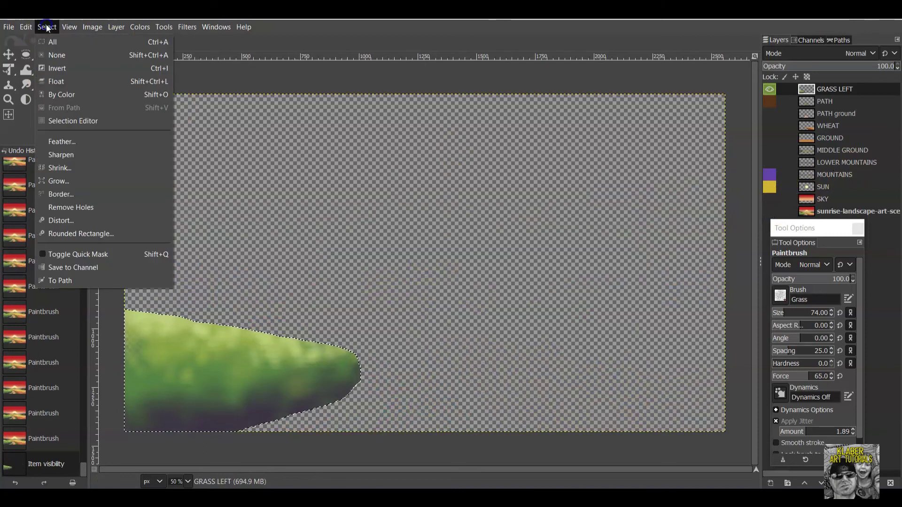
{"action": "left_click", "coordinate": [57, 56]}
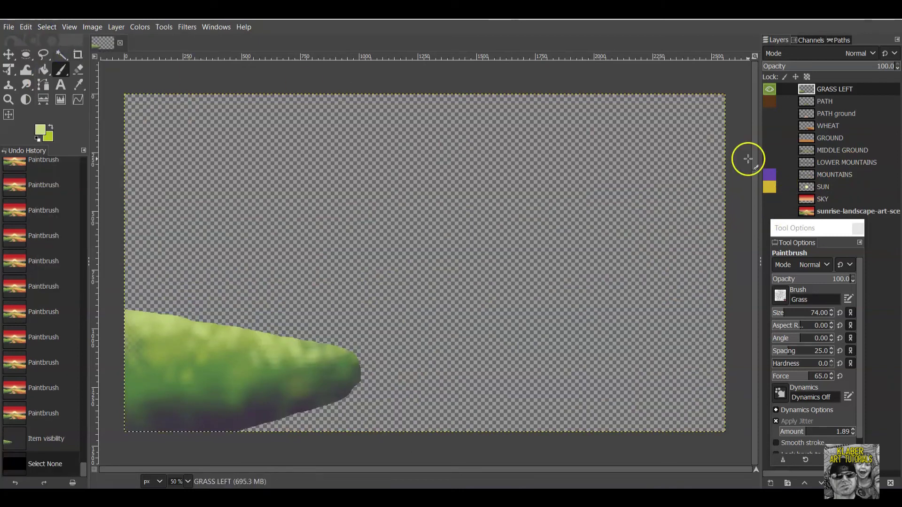
{"action": "left_click", "coordinate": [769, 199]}
{"action": "left_click", "coordinate": [770, 187]}
{"action": "left_click", "coordinate": [770, 175]}
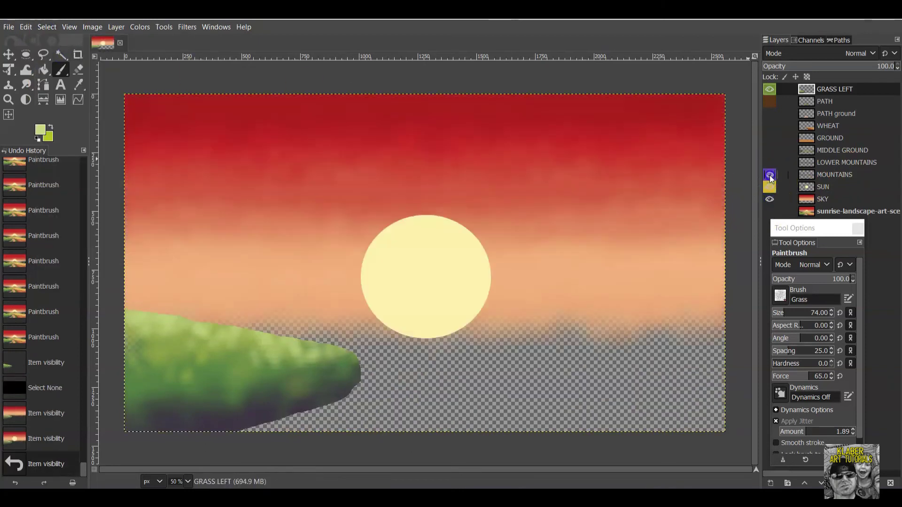
{"action": "left_click", "coordinate": [771, 162]}
{"action": "left_click", "coordinate": [770, 150]}
{"action": "left_click", "coordinate": [770, 138]}
{"action": "left_click", "coordinate": [769, 125]}
{"action": "left_click", "coordinate": [769, 113]}
{"action": "left_click", "coordinate": [773, 101]}
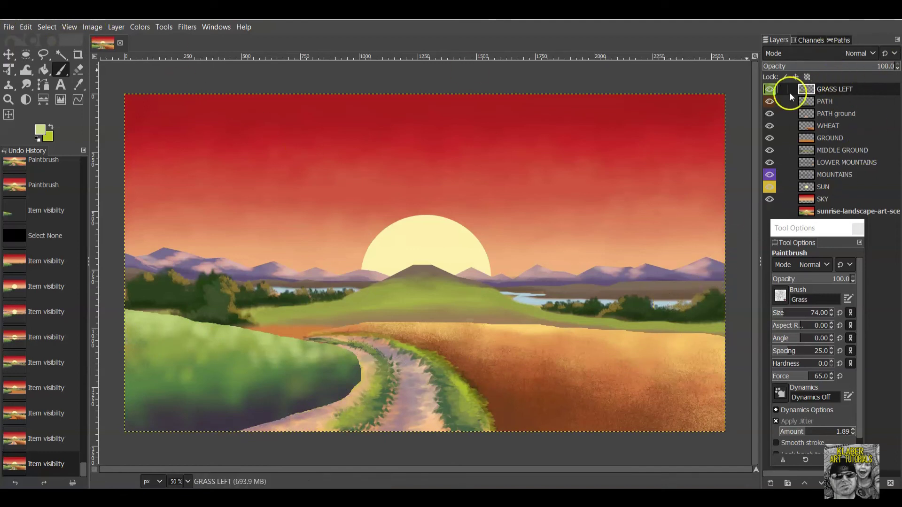
Set the foreground to dark purple 3b3041 and shrink the brush to size 56.
{"action": "left_click", "coordinate": [770, 88]}
{"action": "left_click", "coordinate": [769, 89]}
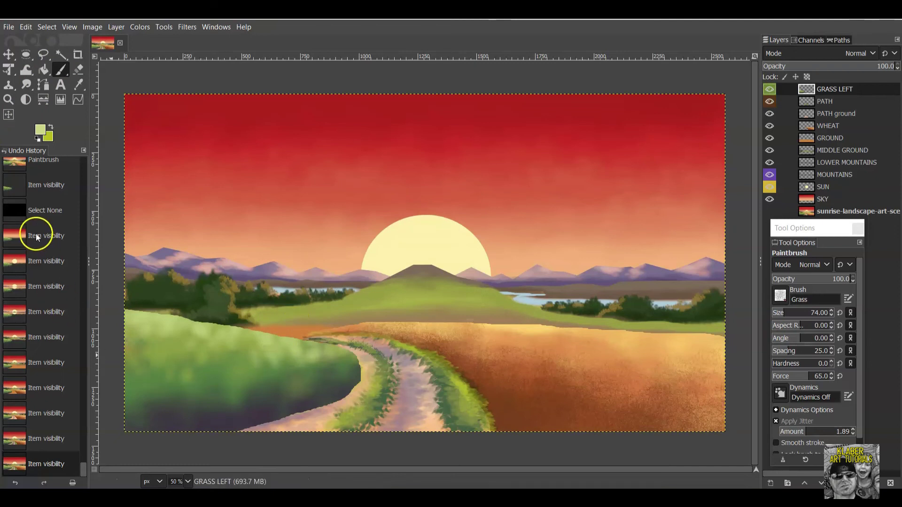
{"action": "left_click", "coordinate": [38, 131]}
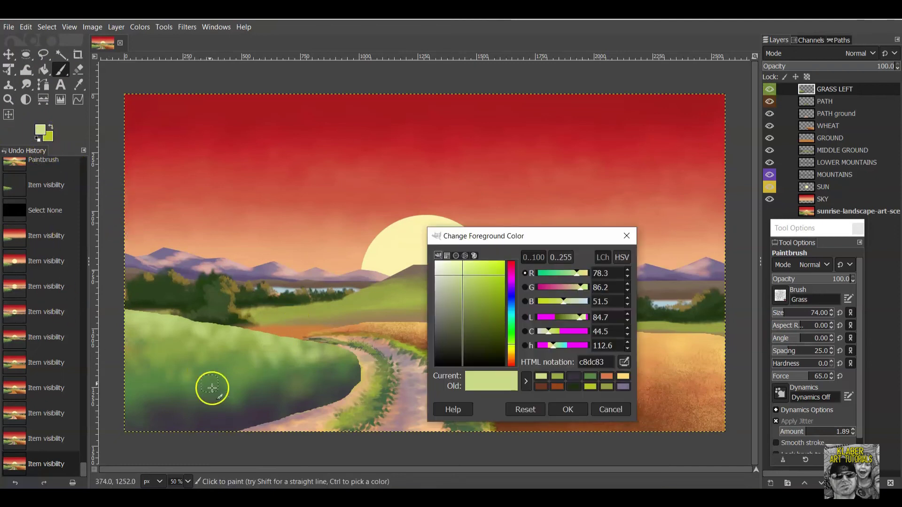
{"action": "left_click", "coordinate": [574, 377]}
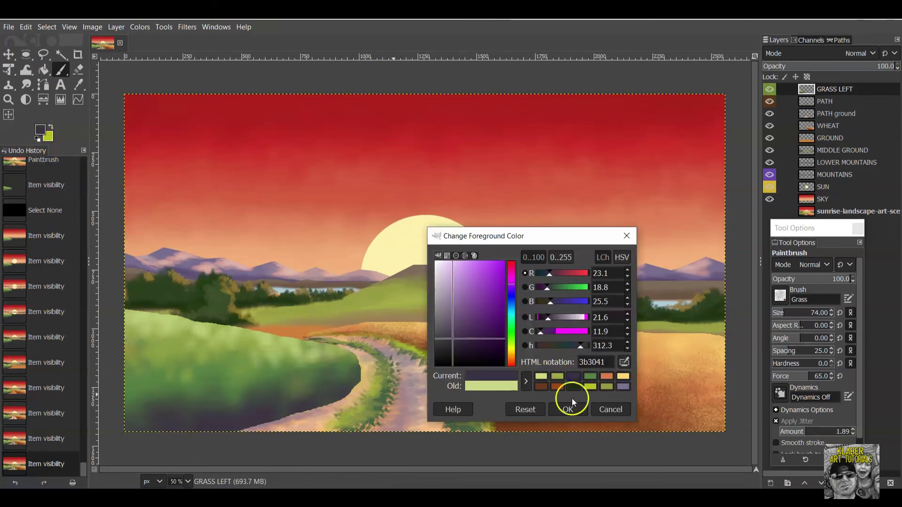
{"action": "left_click", "coordinate": [568, 408]}
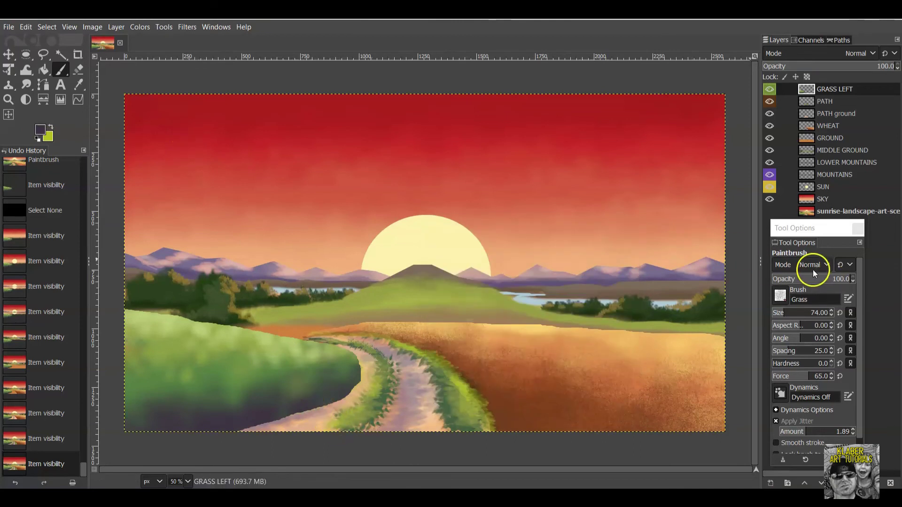
{"action": "left_click_drag", "start_coordinate": [789, 314], "coordinate": [782, 314]}
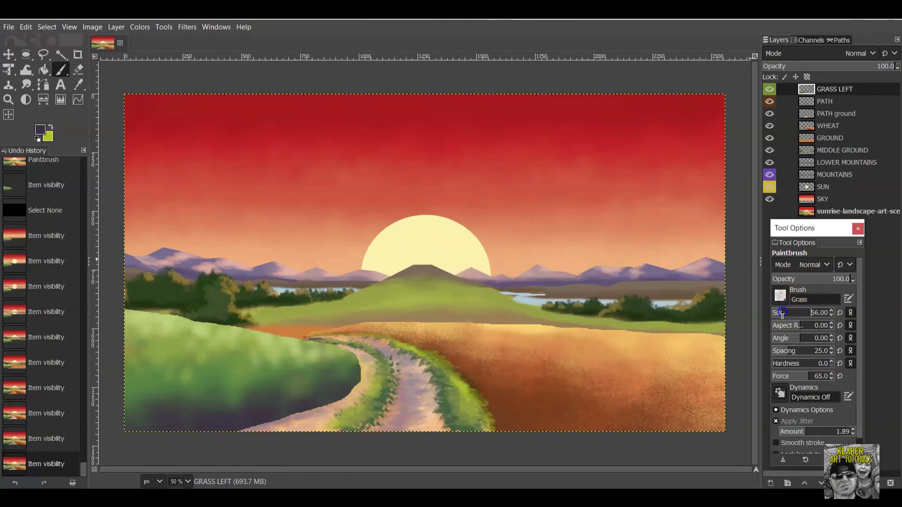
Dab dark purple grass blades along the lower-left edge of the grass field.
{"action": "left_click", "coordinate": [277, 417]}
{"action": "left_click", "coordinate": [281, 415]}
{"action": "left_click", "coordinate": [286, 414]}
{"action": "left_click", "coordinate": [291, 414]}
{"action": "left_click", "coordinate": [281, 417]}
{"action": "left_click", "coordinate": [269, 421]}
{"action": "left_click", "coordinate": [247, 428]}
{"action": "left_click", "coordinate": [251, 427]}
{"action": "left_click", "coordinate": [257, 427]}
Add more dark grass along the edge beside the path and the bottom edge.
{"action": "left_click", "coordinate": [312, 405]}
{"action": "left_click", "coordinate": [343, 394]}
{"action": "left_click", "coordinate": [314, 401]}
{"action": "left_click", "coordinate": [320, 401]}
{"action": "left_click", "coordinate": [340, 399]}
{"action": "left_click", "coordinate": [335, 397]}
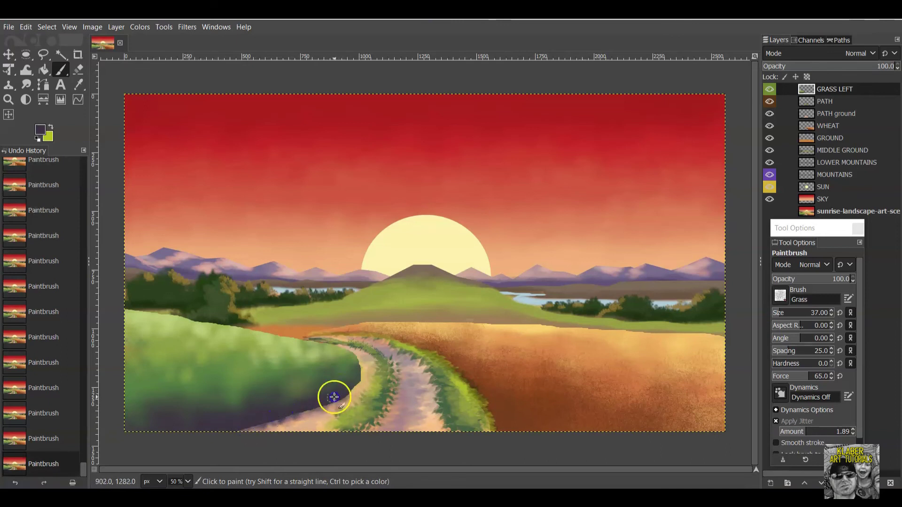
{"action": "left_click", "coordinate": [355, 388]}
{"action": "left_click", "coordinate": [346, 399]}
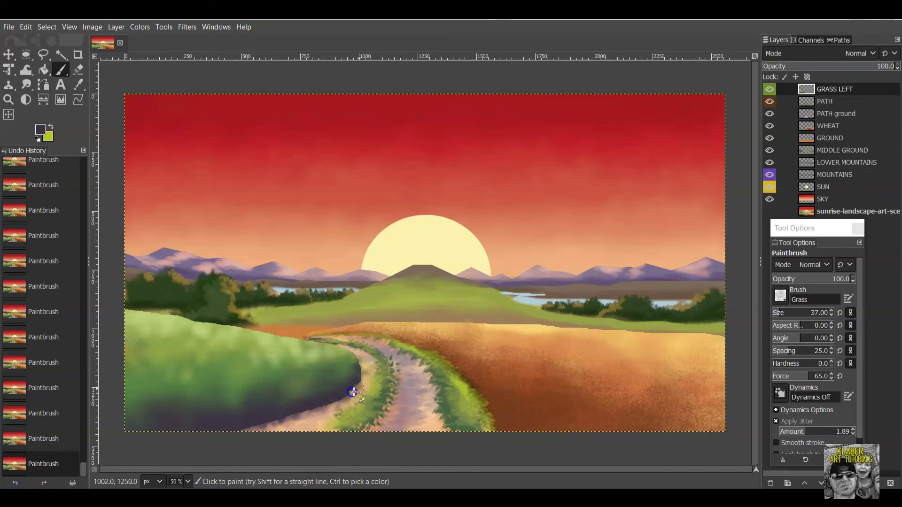
{"action": "left_click", "coordinate": [274, 424]}
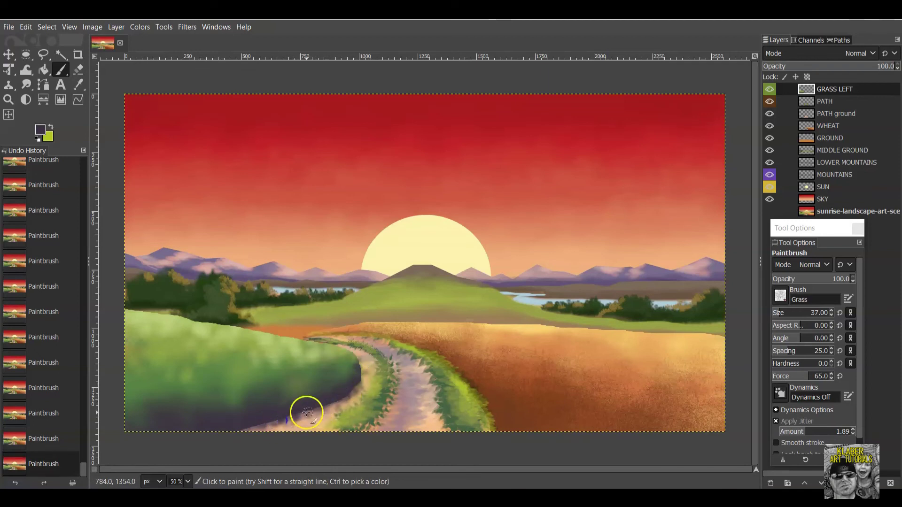
{"action": "left_click", "coordinate": [278, 420]}
{"action": "left_click", "coordinate": [275, 423]}
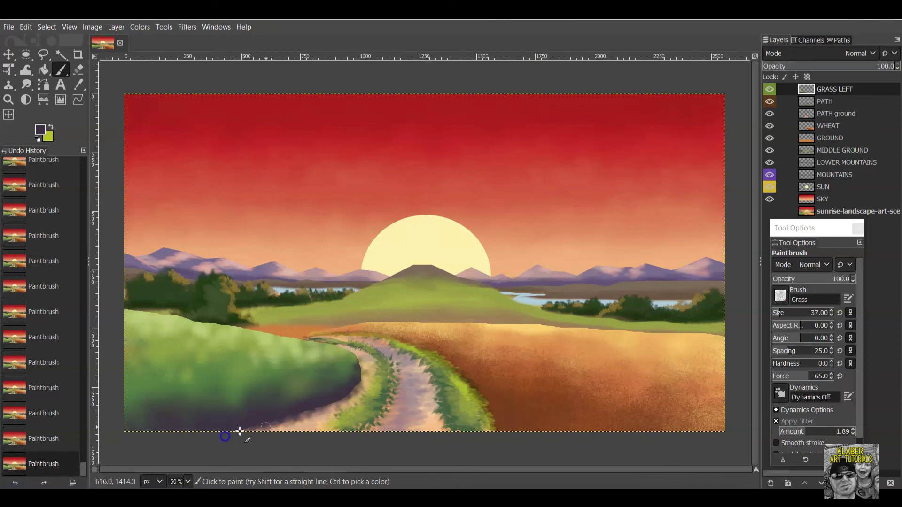
{"action": "left_click", "coordinate": [269, 425]}
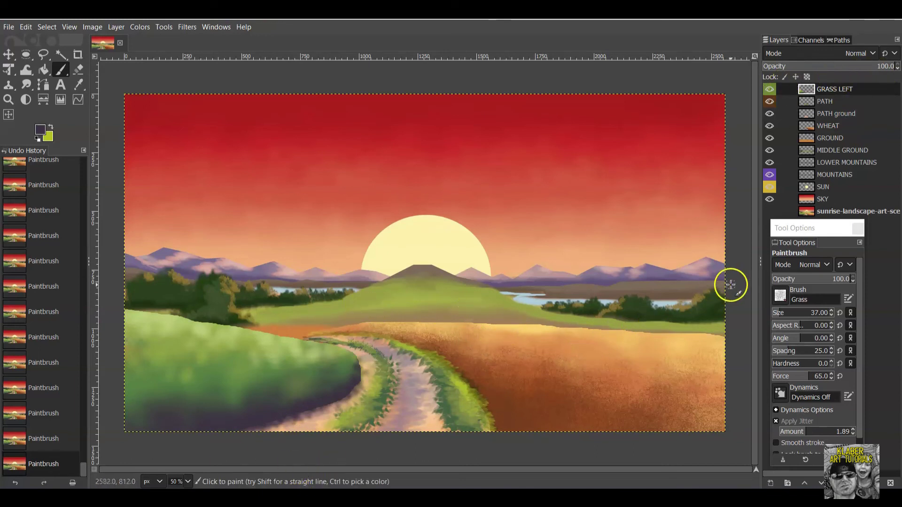
Compare the GRASS LEFT and WHEAT layers by toggling them, then make WHEAT active.
{"action": "left_click", "coordinate": [765, 89]}
{"action": "left_click", "coordinate": [765, 90]}
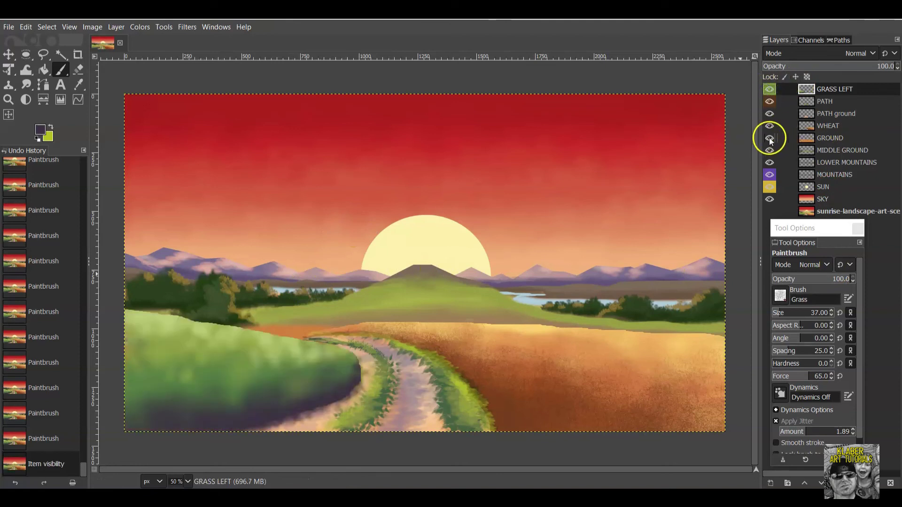
{"action": "left_click", "coordinate": [770, 126]}
{"action": "left_click", "coordinate": [768, 125]}
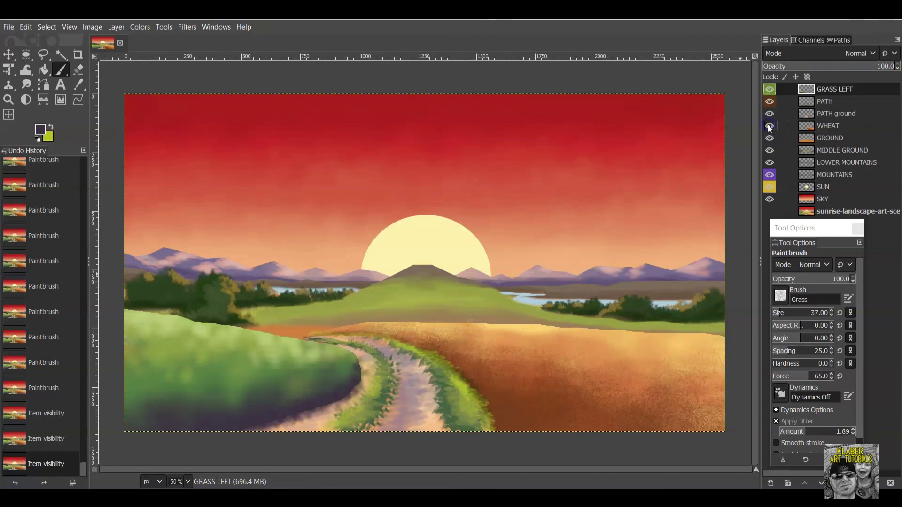
{"action": "left_click", "coordinate": [845, 126]}
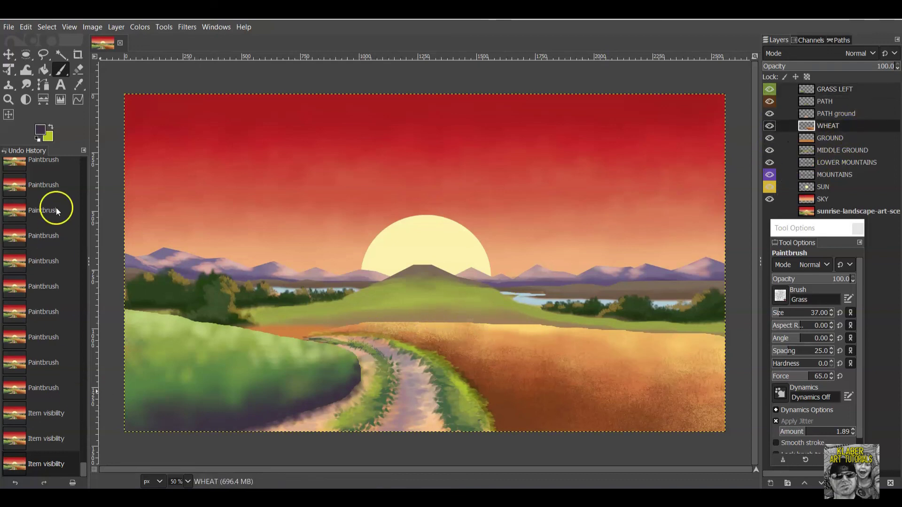
Switch to pale yellow, dab grass at the wheat field's right edge, and disable Apply Jitter.
{"action": "left_click", "coordinate": [42, 128]}
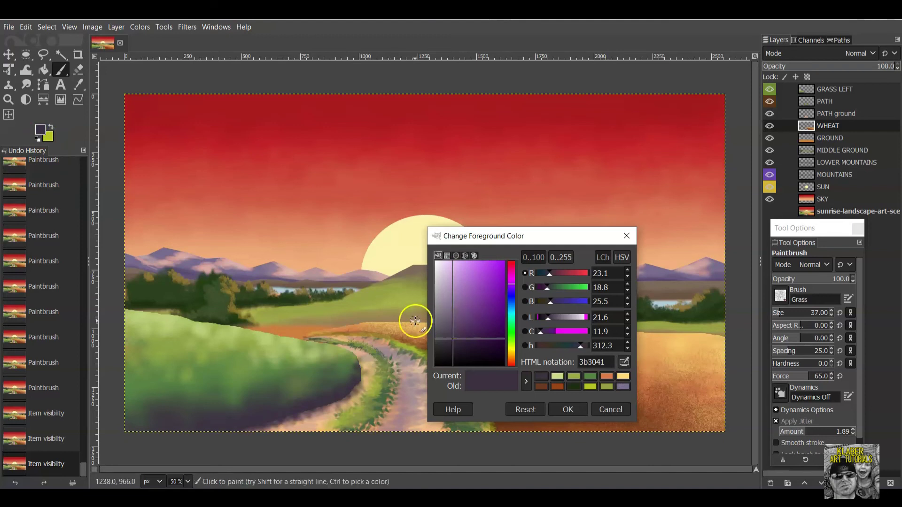
{"action": "left_click", "coordinate": [624, 377]}
{"action": "left_click", "coordinate": [568, 409]}
{"action": "left_click", "coordinate": [724, 337]}
{"action": "left_click", "coordinate": [729, 339]}
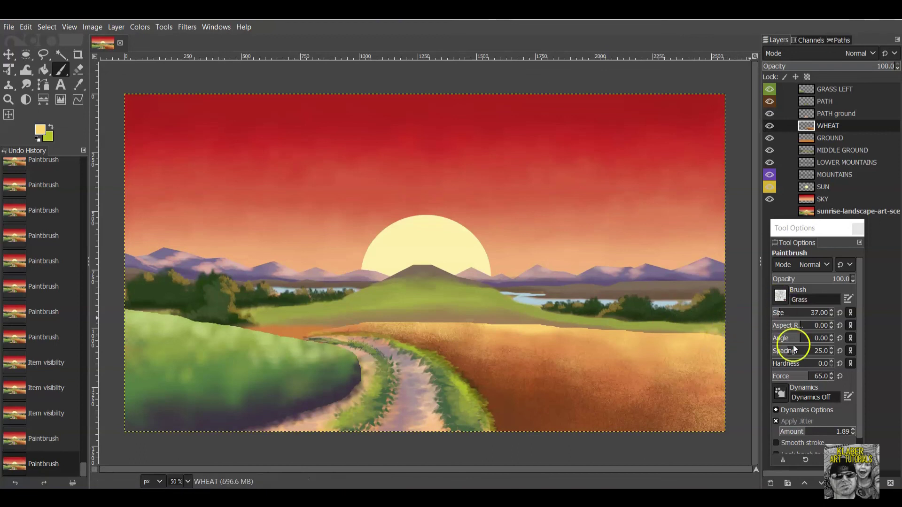
{"action": "left_click", "coordinate": [779, 423]}
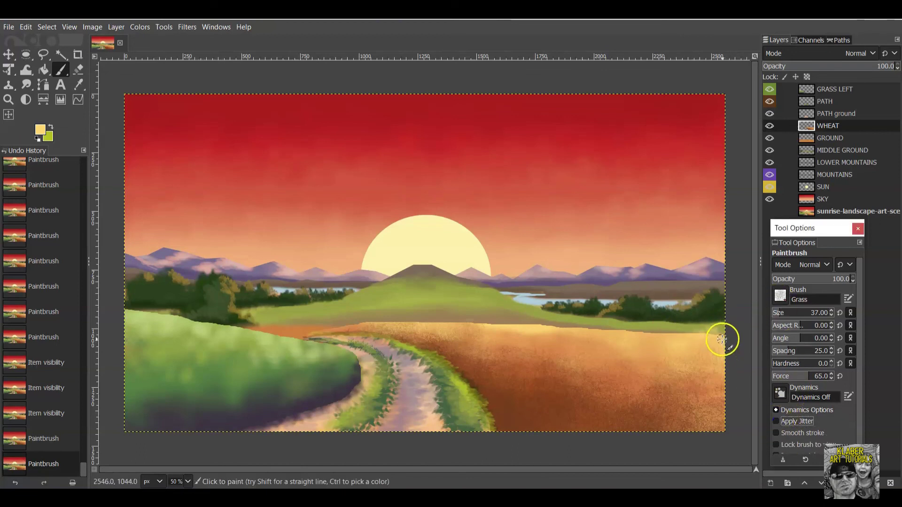
Dab pale yellow grass along the right part of the wheat horizon.
{"action": "left_click", "coordinate": [699, 332]}
{"action": "left_click", "coordinate": [679, 332]}
{"action": "left_click", "coordinate": [644, 334]}
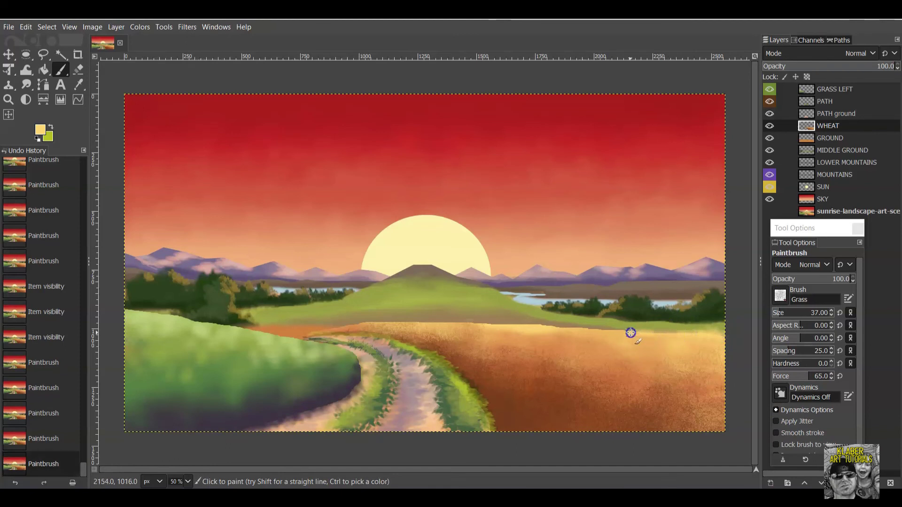
{"action": "left_click", "coordinate": [644, 333]}
{"action": "left_click", "coordinate": [677, 327]}
{"action": "left_click", "coordinate": [621, 331]}
{"action": "left_click", "coordinate": [600, 334]}
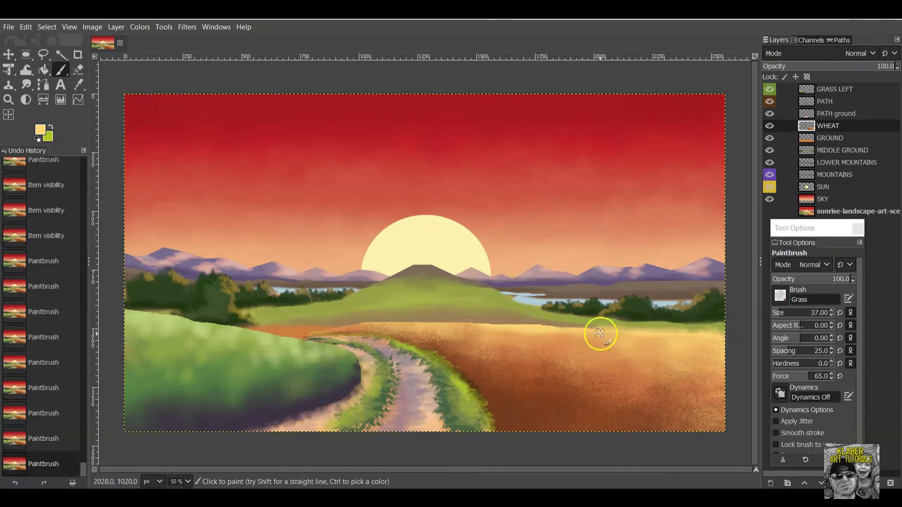
Continue the yellow grass leftward along the horizon to the start of the path.
{"action": "left_click", "coordinate": [555, 327]}
{"action": "left_click", "coordinate": [516, 325]}
{"action": "left_click", "coordinate": [478, 326]}
{"action": "left_click", "coordinate": [463, 320]}
{"action": "left_click", "coordinate": [427, 323]}
{"action": "left_click", "coordinate": [388, 322]}
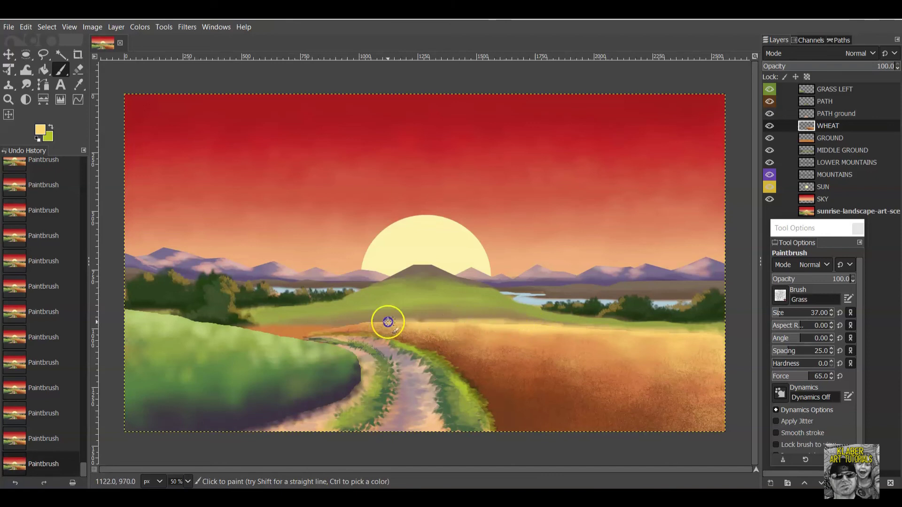
{"action": "left_click", "coordinate": [376, 323]}
{"action": "left_click", "coordinate": [367, 325]}
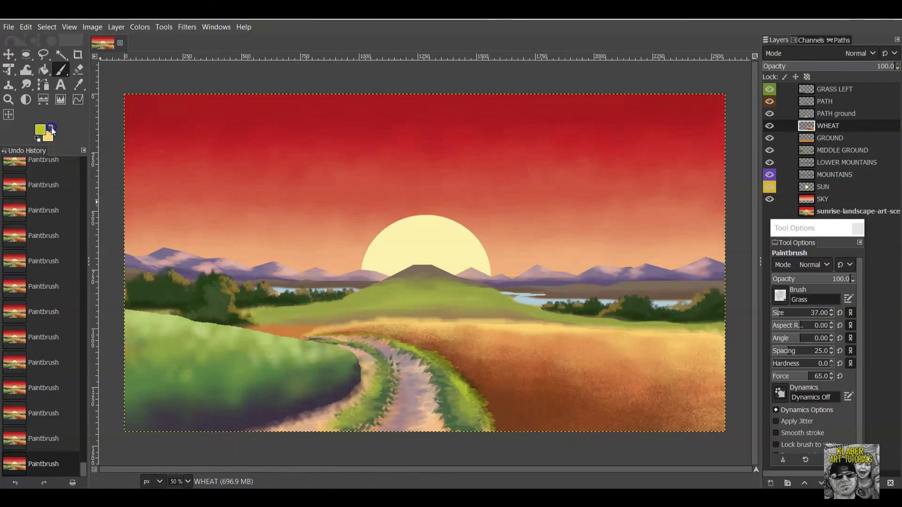
Set the foreground to a dark green taken from recent colours.
{"action": "left_click", "coordinate": [41, 135]}
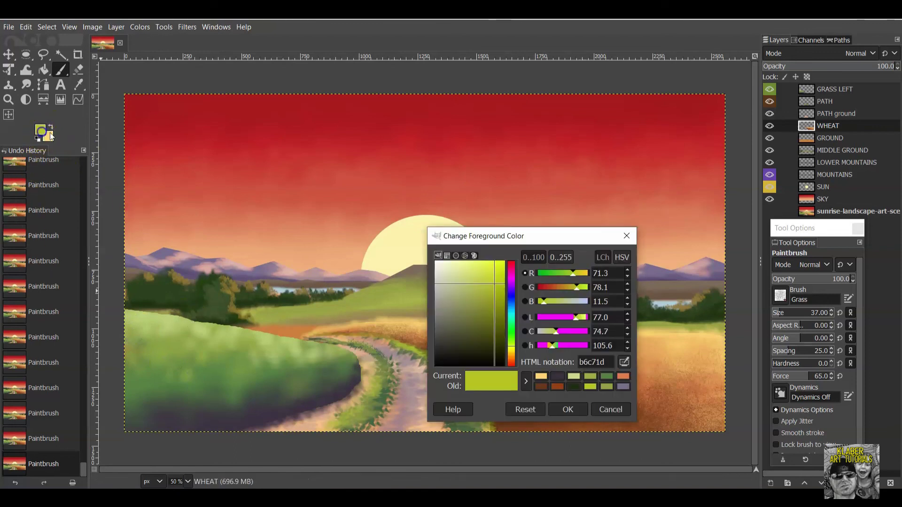
{"action": "left_click", "coordinate": [607, 376]}
{"action": "left_click", "coordinate": [489, 344]}
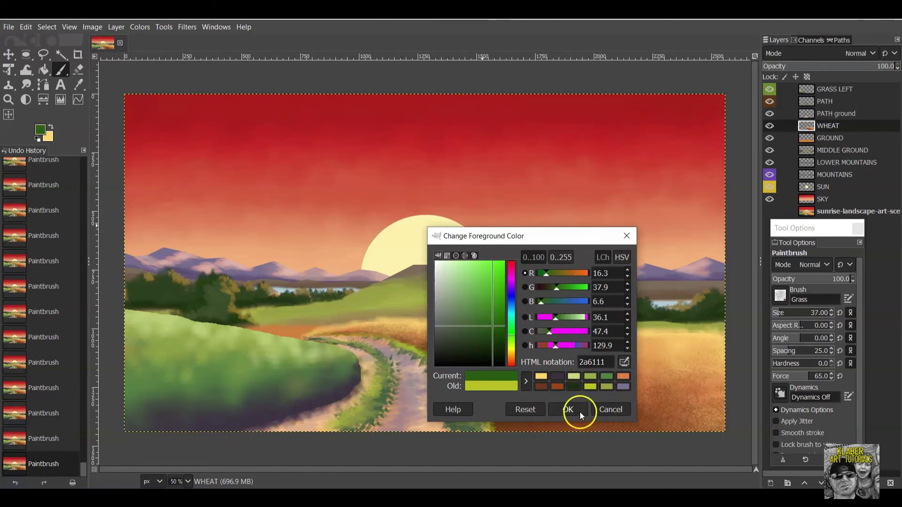
{"action": "left_click", "coordinate": [568, 409]}
Make GRASS LEFT the active layer and undo a trial dark green stroke.
{"action": "left_click_drag", "start_coordinate": [119, 340], "coordinate": [171, 349]}
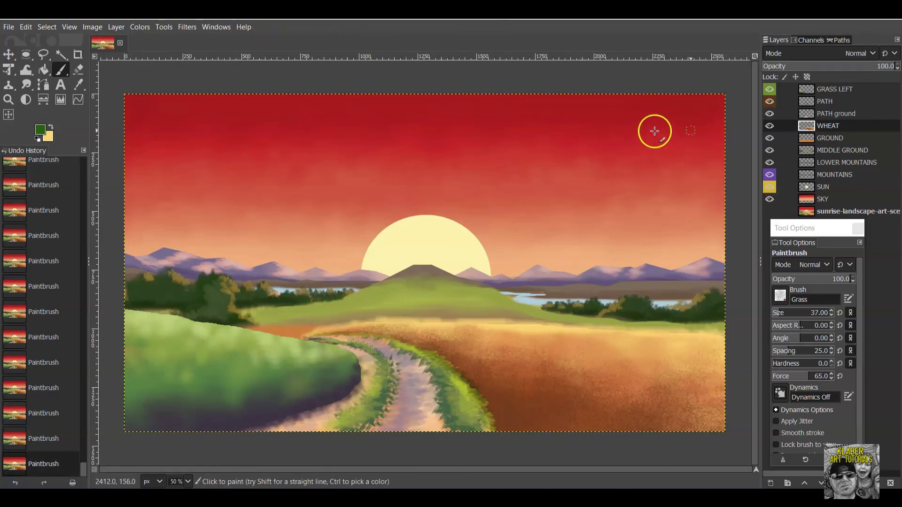
{"action": "left_click", "coordinate": [839, 90]}
{"action": "left_click_drag", "start_coordinate": [184, 360], "coordinate": [140, 364]}
{"action": "left_click", "coordinate": [28, 22]}
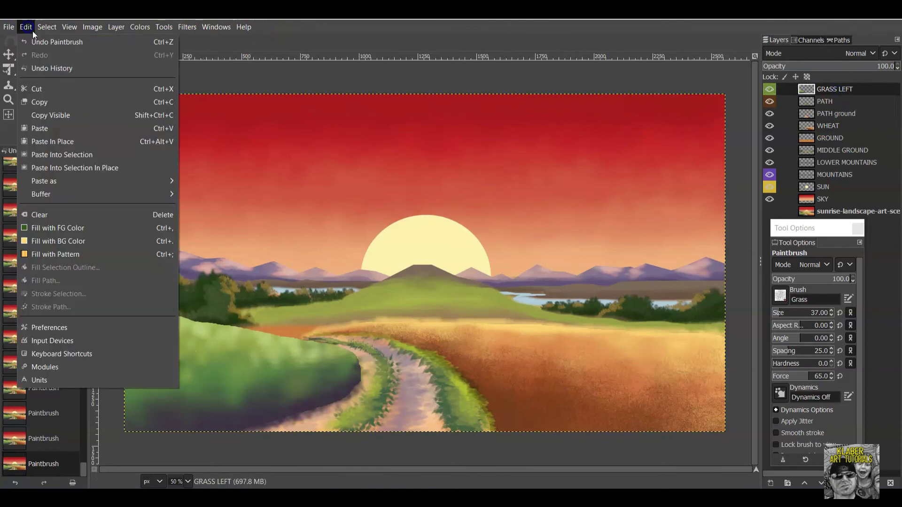
{"action": "left_click", "coordinate": [44, 38]}
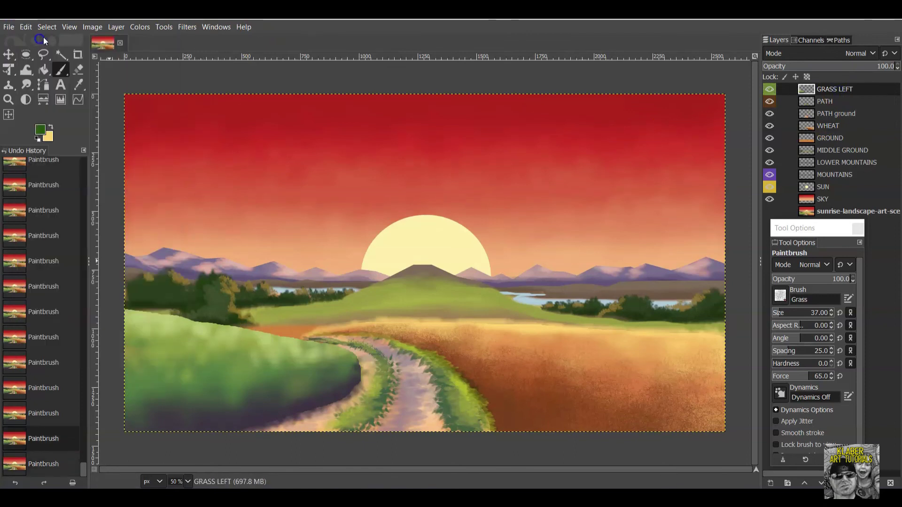
Re-enable jitter, enlarge the brush to 79, and paint green grass in the left field.
{"action": "left_click", "coordinate": [775, 422]}
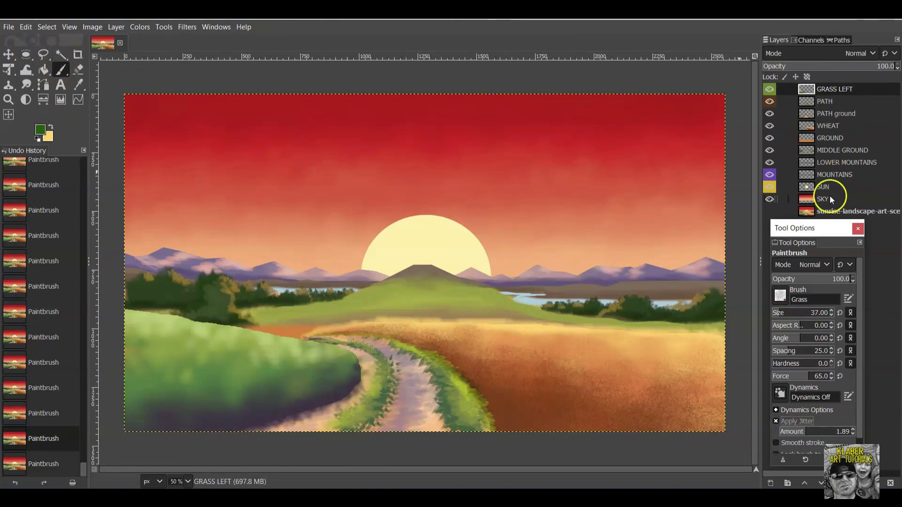
{"action": "left_click_drag", "start_coordinate": [782, 312], "coordinate": [794, 312]}
{"action": "mouse_move", "coordinate": [246, 361]}
{"action": "left_mouse_down"}
{"action": "mouse_move", "coordinate": [149, 363]}
{"action": "mouse_move", "coordinate": [125, 355]}
{"action": "left_mouse_up"}
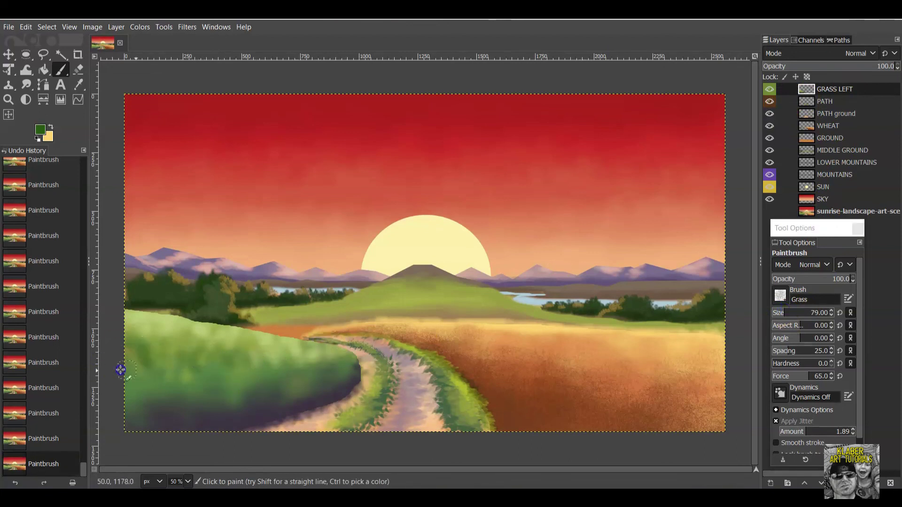
{"action": "left_click", "coordinate": [188, 396]}
{"action": "mouse_move", "coordinate": [258, 377]}
{"action": "left_mouse_down"}
{"action": "mouse_move", "coordinate": [193, 392]}
{"action": "mouse_move", "coordinate": [221, 400]}
{"action": "mouse_move", "coordinate": [280, 390]}
{"action": "mouse_move", "coordinate": [144, 393]}
{"action": "mouse_move", "coordinate": [286, 365]}
{"action": "mouse_move", "coordinate": [253, 357]}
{"action": "left_mouse_up"}
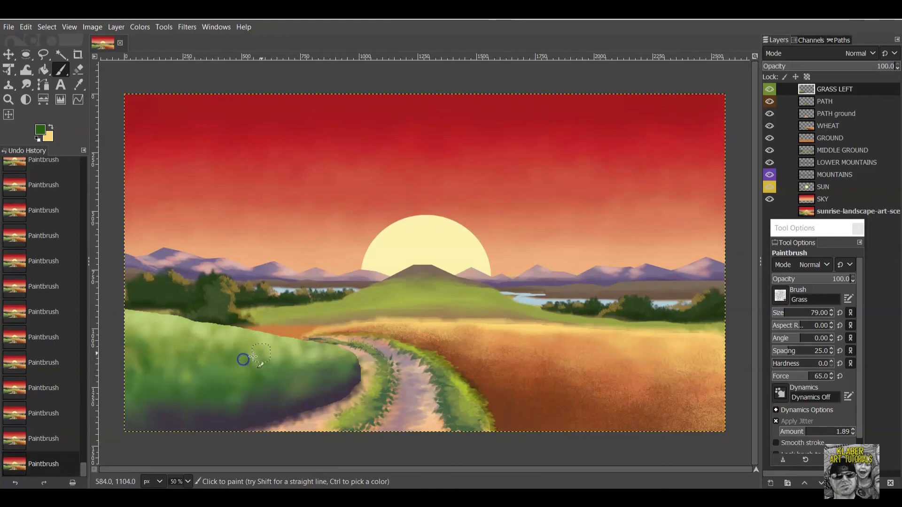
Paint green grass tufts along the wheat's bottom edge right of the path.
{"action": "left_click_drag", "start_coordinate": [498, 409], "coordinate": [546, 423]}
{"action": "left_click_drag", "start_coordinate": [479, 385], "coordinate": [509, 388]}
{"action": "mouse_move", "coordinate": [729, 418]}
{"action": "left_mouse_down"}
{"action": "mouse_move", "coordinate": [640, 427]}
{"action": "mouse_move", "coordinate": [660, 438]}
{"action": "mouse_move", "coordinate": [581, 431]}
{"action": "left_mouse_up"}
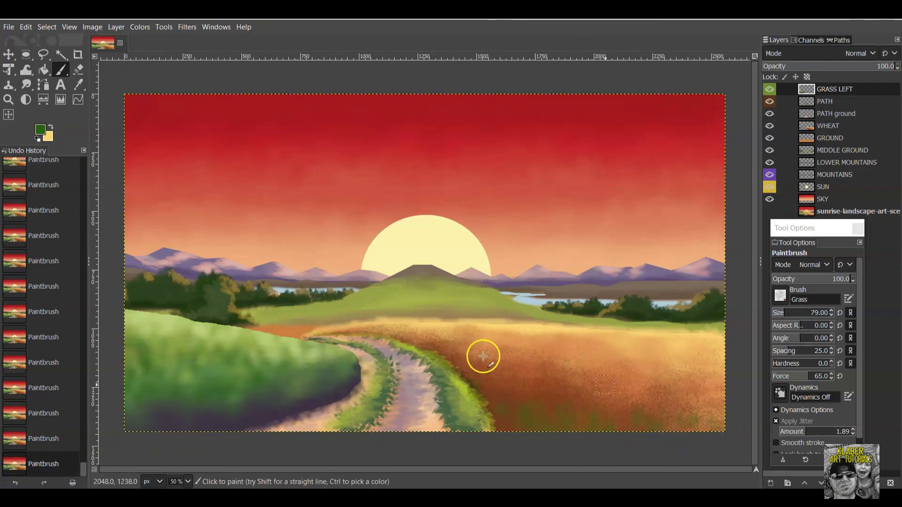
{"action": "left_click", "coordinate": [39, 131]}
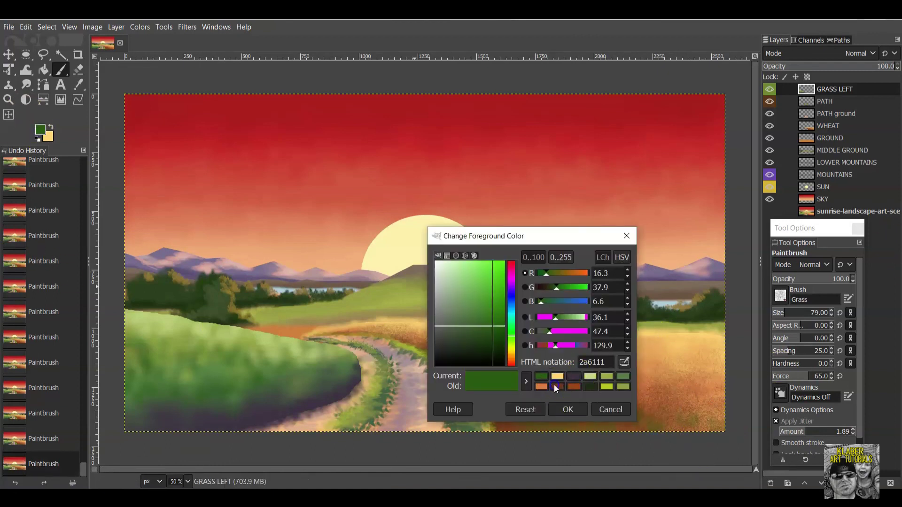
Set the foreground to a darkened brown from the colour history.
{"action": "left_click", "coordinate": [556, 386]}
{"action": "left_click_drag", "start_coordinate": [489, 329], "coordinate": [492, 334]}
{"action": "left_click", "coordinate": [567, 411]}
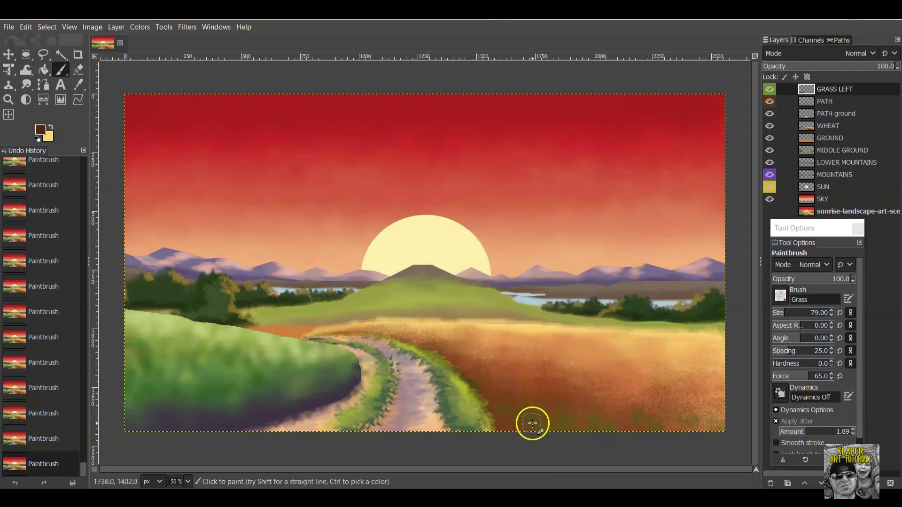
Paint dark brown grass strokes along the field's bottom and bottom-right corner.
{"action": "mouse_move", "coordinate": [504, 413]}
{"action": "left_mouse_down"}
{"action": "mouse_move", "coordinate": [504, 400]}
{"action": "mouse_move", "coordinate": [511, 404]}
{"action": "left_mouse_up"}
{"action": "mouse_move", "coordinate": [576, 435]}
{"action": "left_mouse_down"}
{"action": "mouse_move", "coordinate": [577, 414]}
{"action": "mouse_move", "coordinate": [566, 404]}
{"action": "left_mouse_up"}
{"action": "left_click_drag", "start_coordinate": [605, 437], "coordinate": [599, 413]}
{"action": "left_click_drag", "start_coordinate": [685, 423], "coordinate": [731, 427]}
{"action": "left_click", "coordinate": [676, 425]}
{"action": "left_click", "coordinate": [611, 431]}
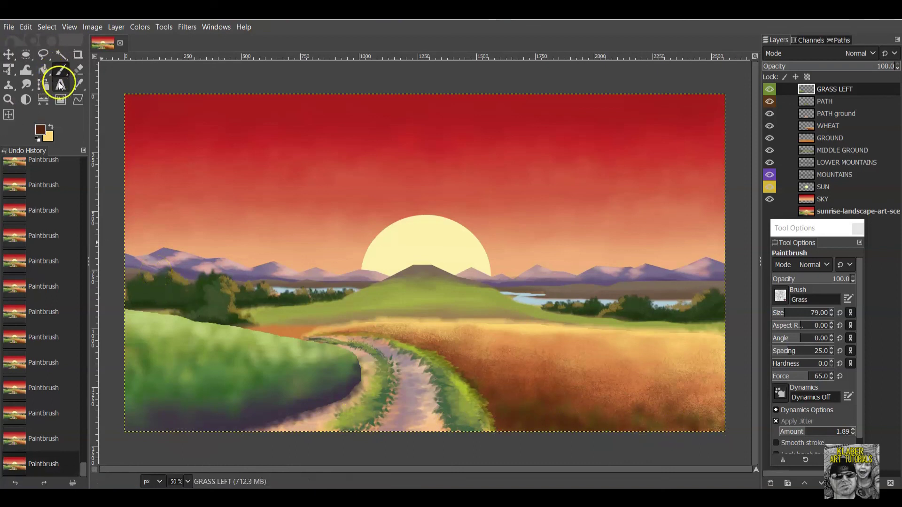
Place a text box on the lower-right field and type the artist's name as signature.
{"action": "left_click", "coordinate": [48, 27]}
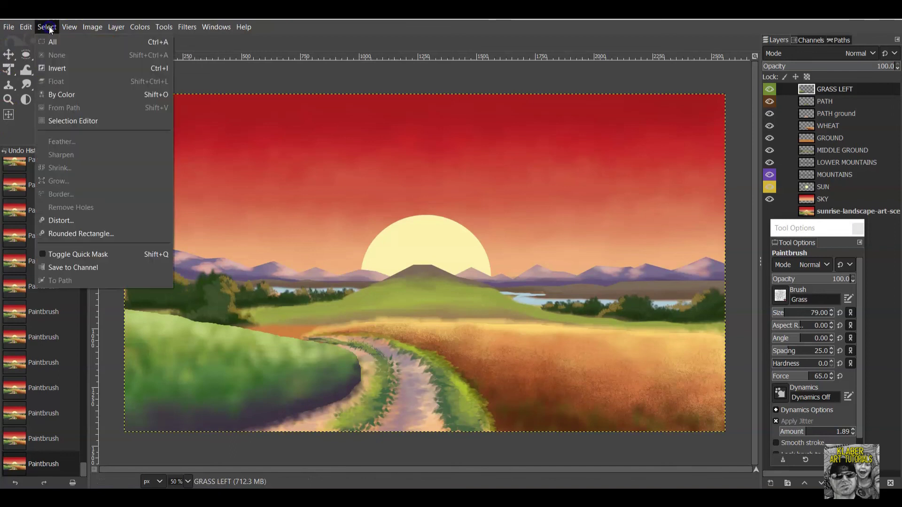
{"action": "left_click", "coordinate": [63, 86]}
{"action": "left_click", "coordinate": [63, 87]}
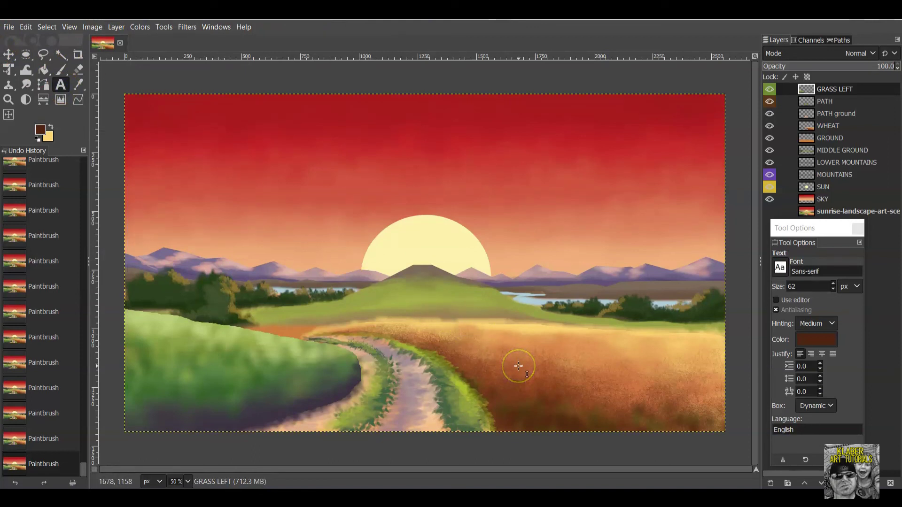
{"action": "left_click", "coordinate": [520, 392]}
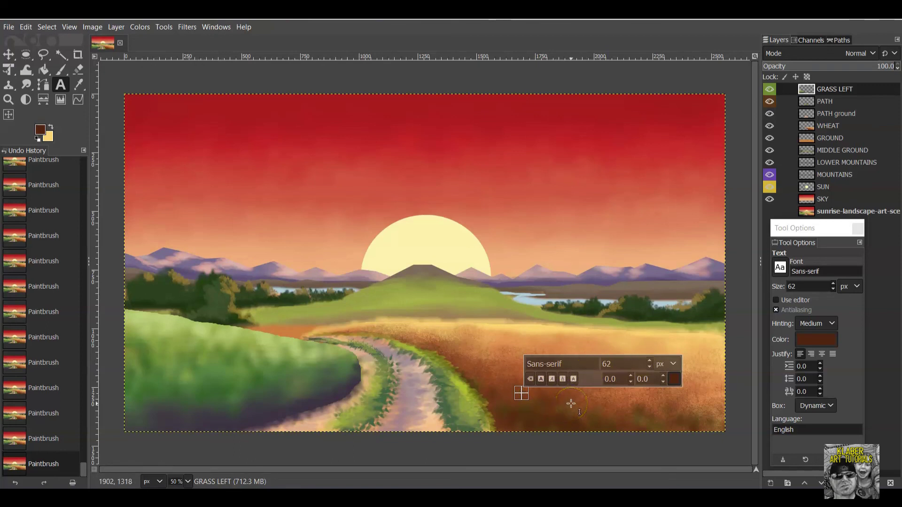
{"action": "type", "text": "mA"}
{"action": "key", "text": "BackSpace"}
{"action": "key", "text": "BackSpace"}
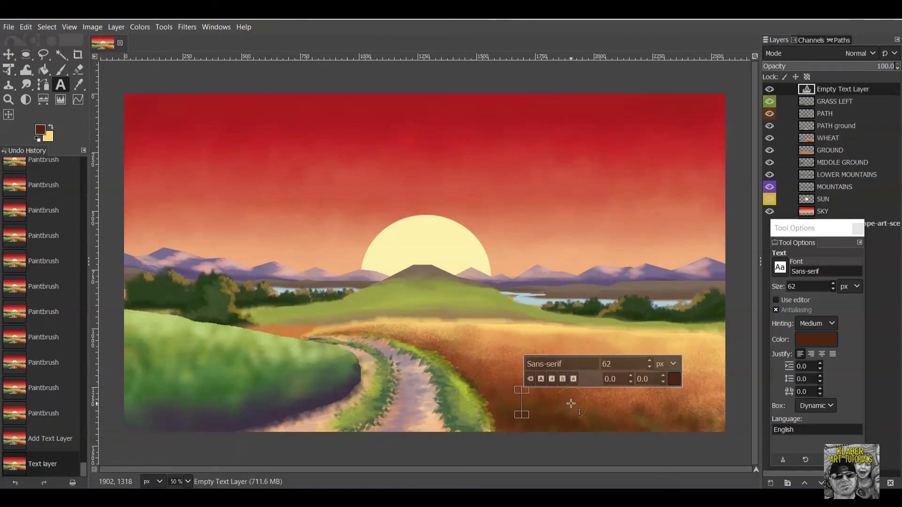
{"action": "type", "text": "Ma"}
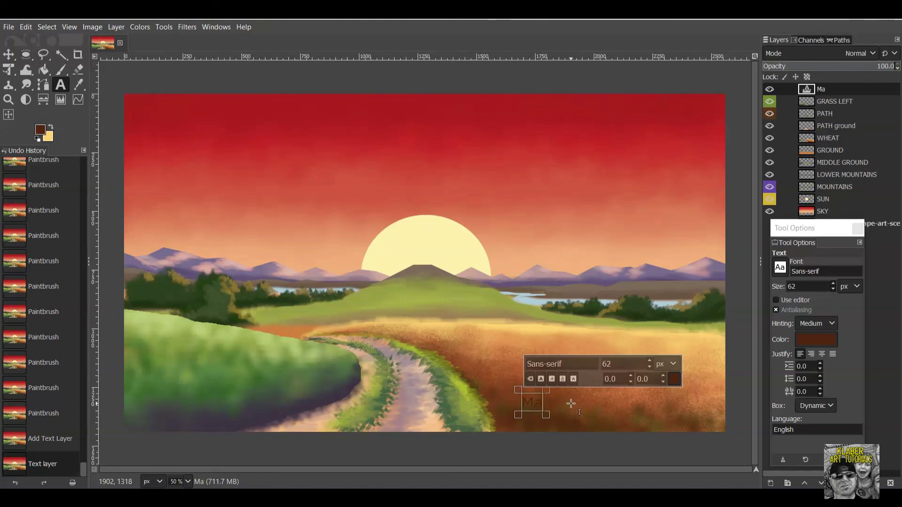
{"action": "key", "text": "BackSpace"}
{"action": "type", "text": "atthew Klaber"}
Select the whole signature text and make it italic.
{"action": "left_click_drag", "start_coordinate": [571, 403], "coordinate": [634, 405]}
{"action": "left_click_drag", "start_coordinate": [524, 402], "coordinate": [627, 402]}
{"action": "left_click", "coordinate": [567, 379]}
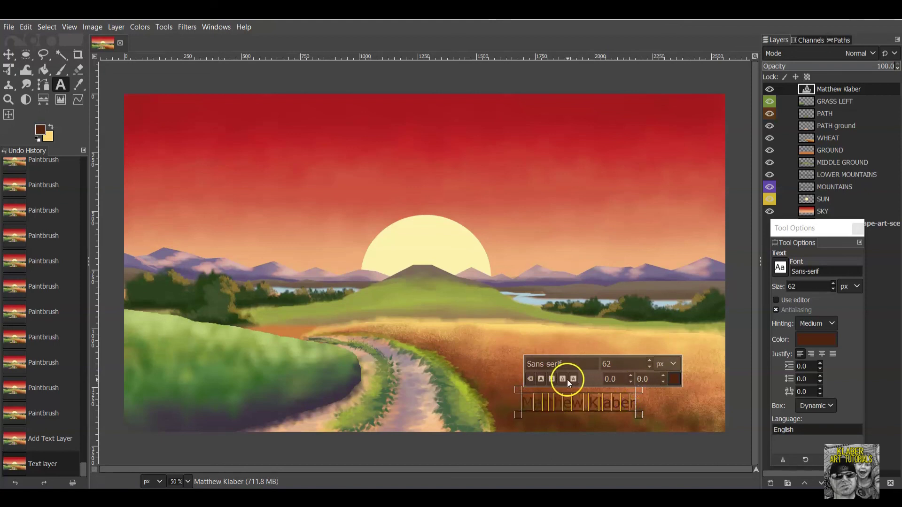
{"action": "left_click", "coordinate": [554, 380]}
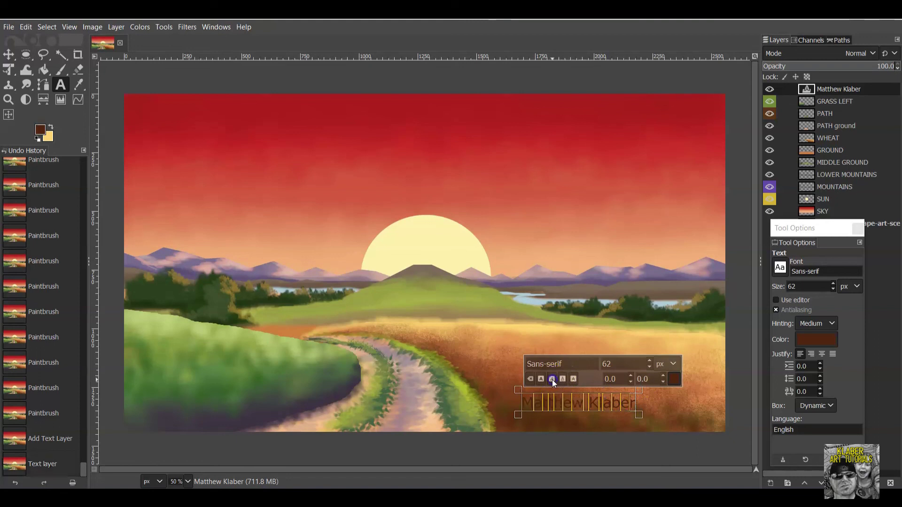
{"action": "left_click", "coordinate": [629, 404]}
{"action": "left_click_drag", "start_coordinate": [538, 403], "coordinate": [640, 408]}
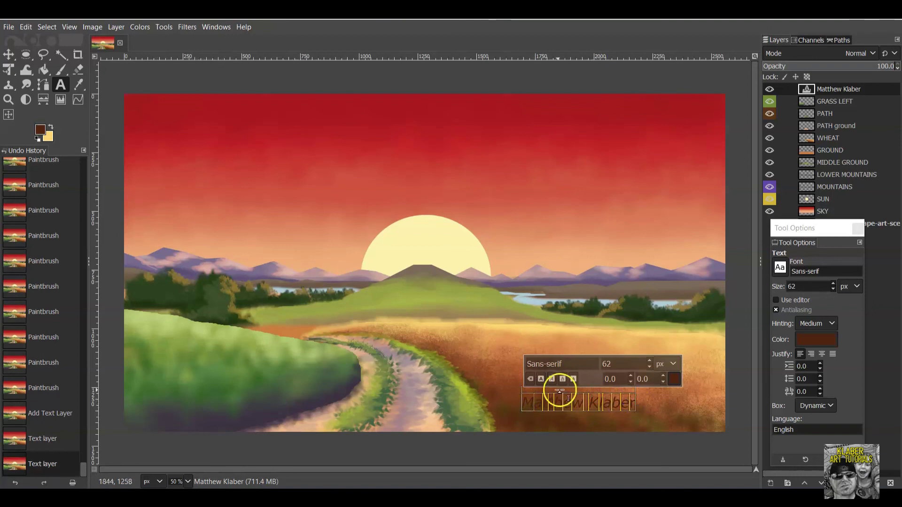
{"action": "left_click", "coordinate": [553, 381]}
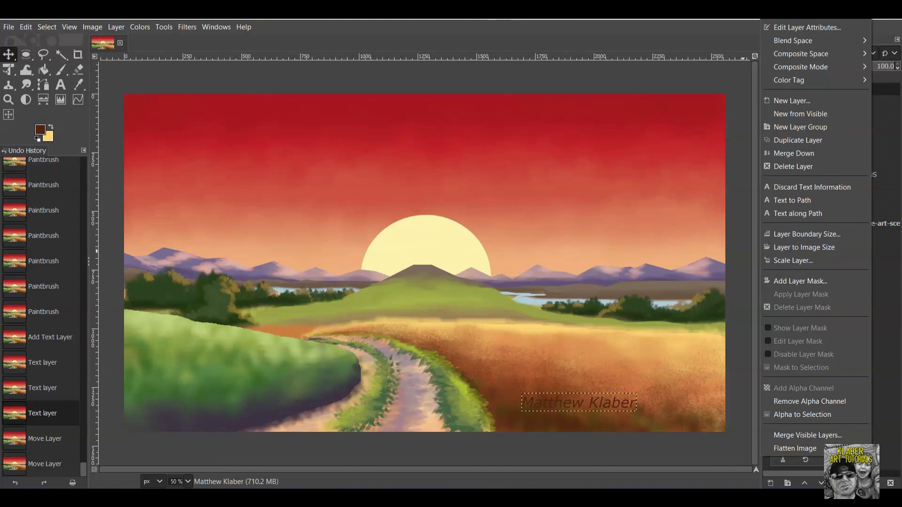
Select the sunrise reference photo layer and delete it from the layer stack.
{"action": "left_click", "coordinate": [885, 30]}
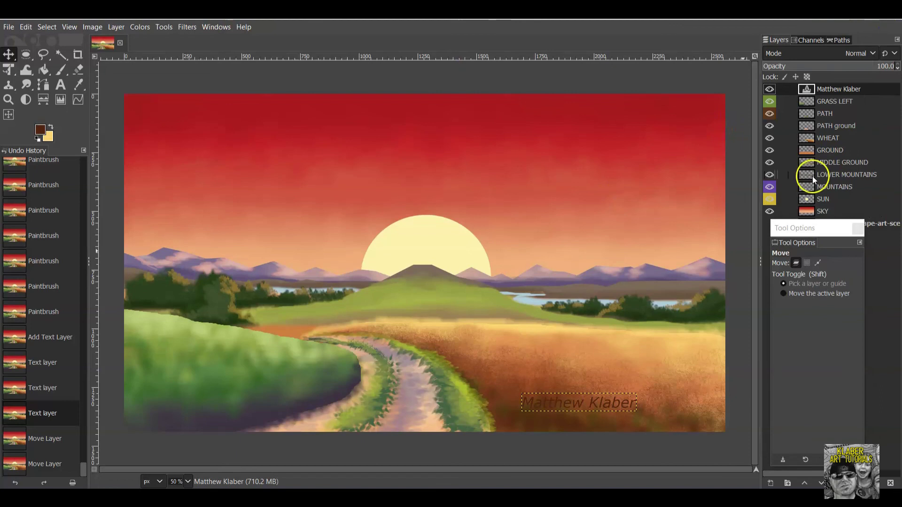
{"action": "left_click_drag", "start_coordinate": [826, 233], "coordinate": [844, 278]}
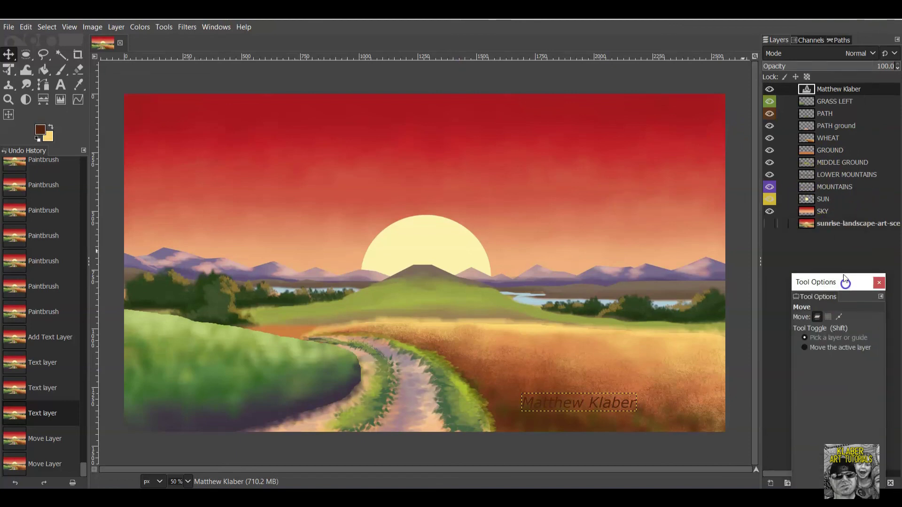
{"action": "left_click", "coordinate": [845, 226]}
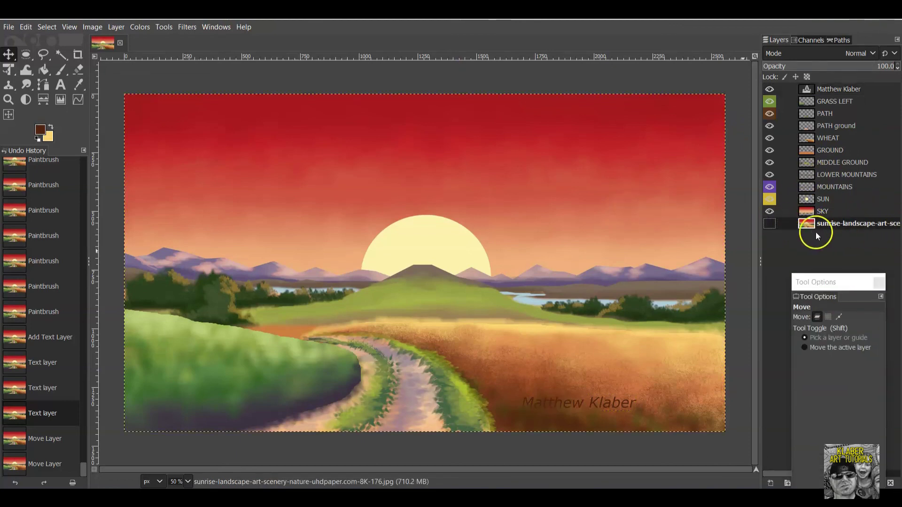
{"action": "left_click", "coordinate": [770, 224]}
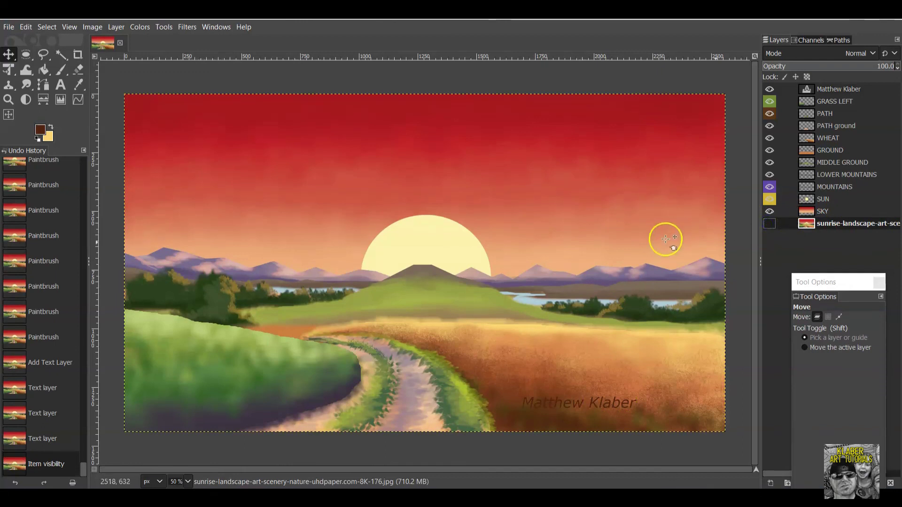
{"action": "right_click", "coordinate": [867, 224]}
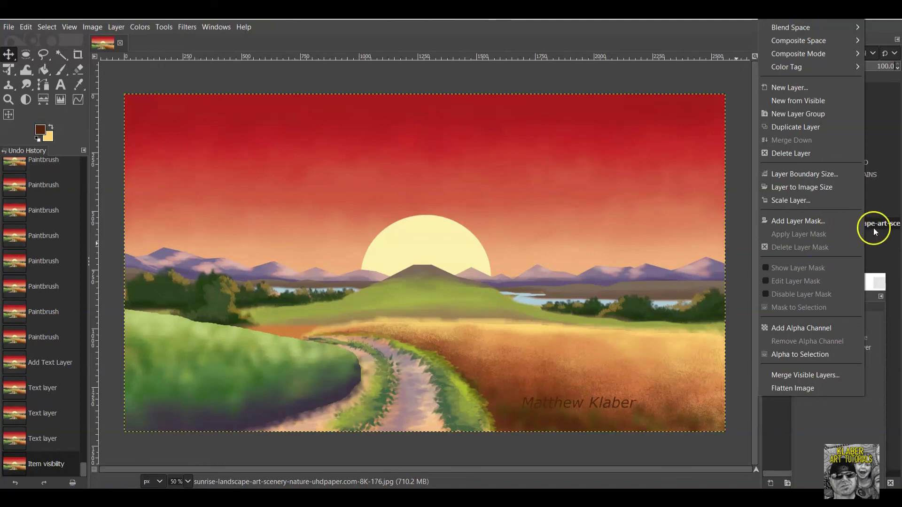
{"action": "left_click", "coordinate": [808, 156]}
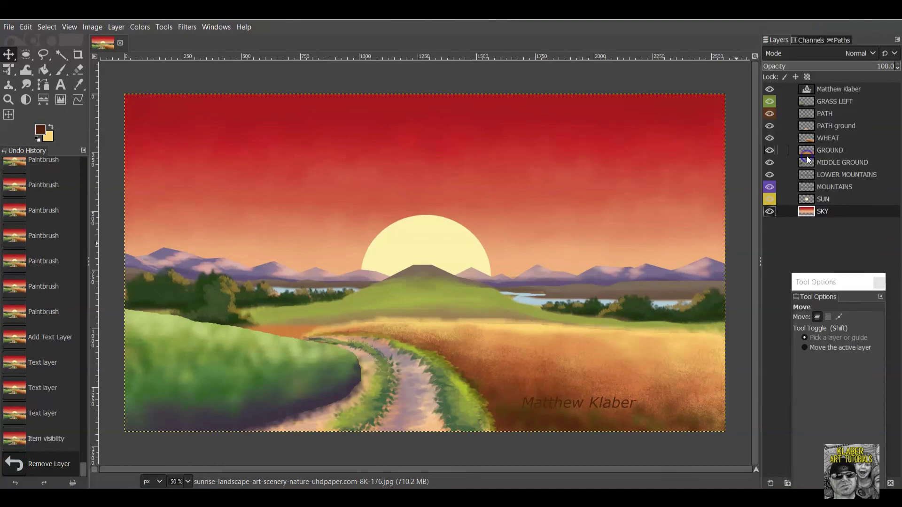
Abandon the Save As GIMP project dialog and return to the File menu.
{"action": "left_click", "coordinate": [26, 27]}
{"action": "mouse_move", "coordinate": [8, 27]}
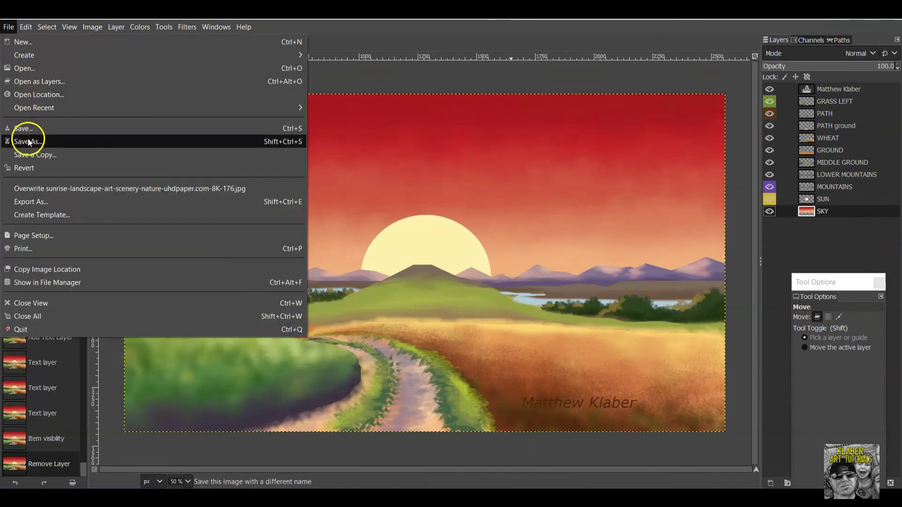
{"action": "left_click", "coordinate": [29, 141]}
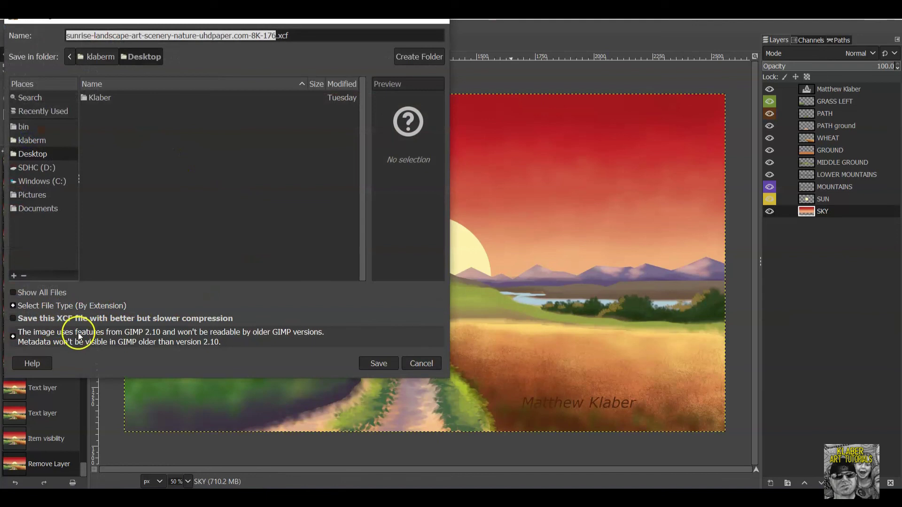
{"action": "left_click", "coordinate": [421, 365]}
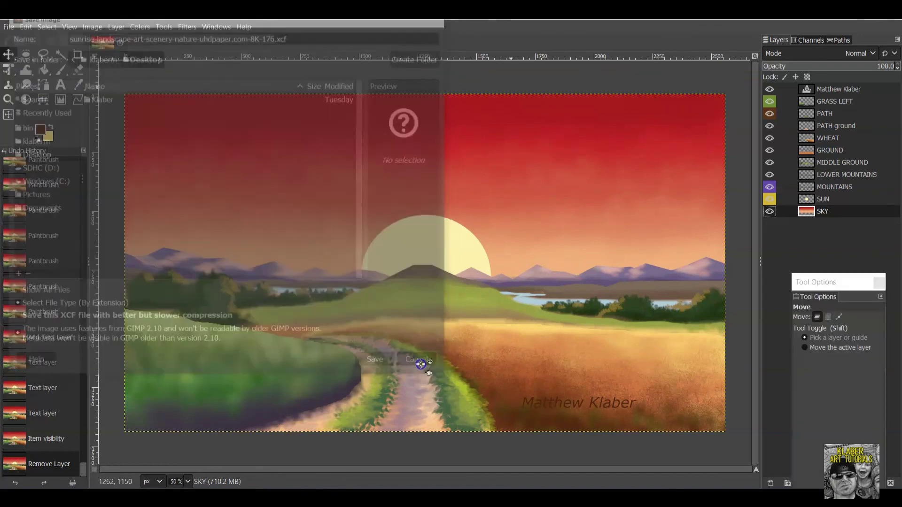
{"action": "left_click", "coordinate": [9, 27]}
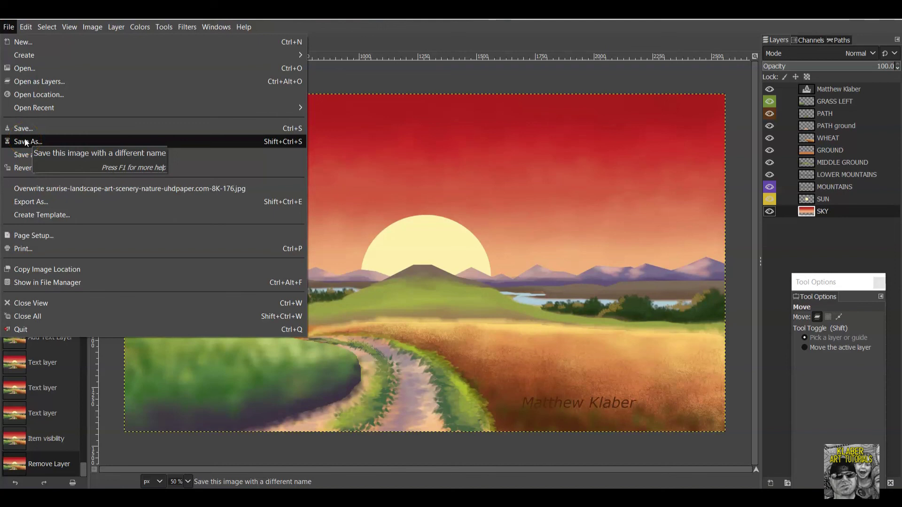
Name the export 'klaber digital painting' and choose JPEG image as the file type.
{"action": "left_click", "coordinate": [81, 202]}
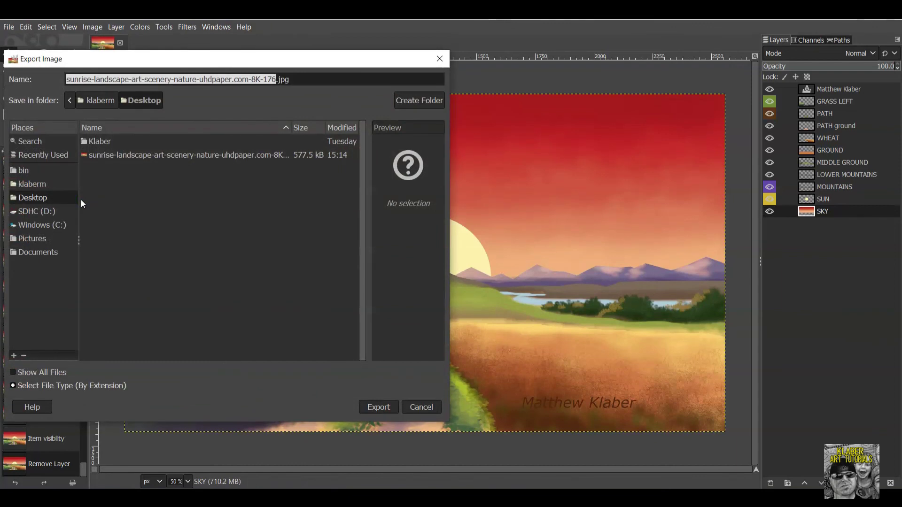
{"action": "left_click_drag", "start_coordinate": [315, 63], "coordinate": [441, 50]}
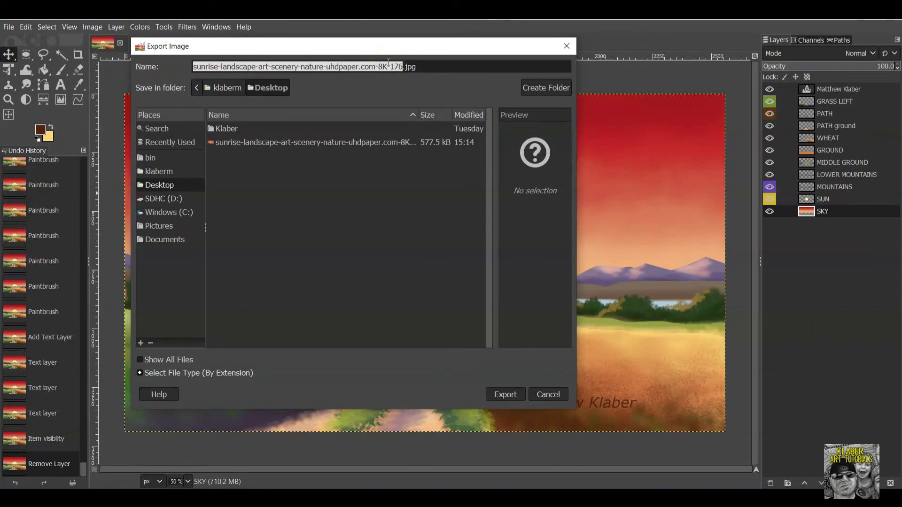
{"action": "type", "text": "klaber"}
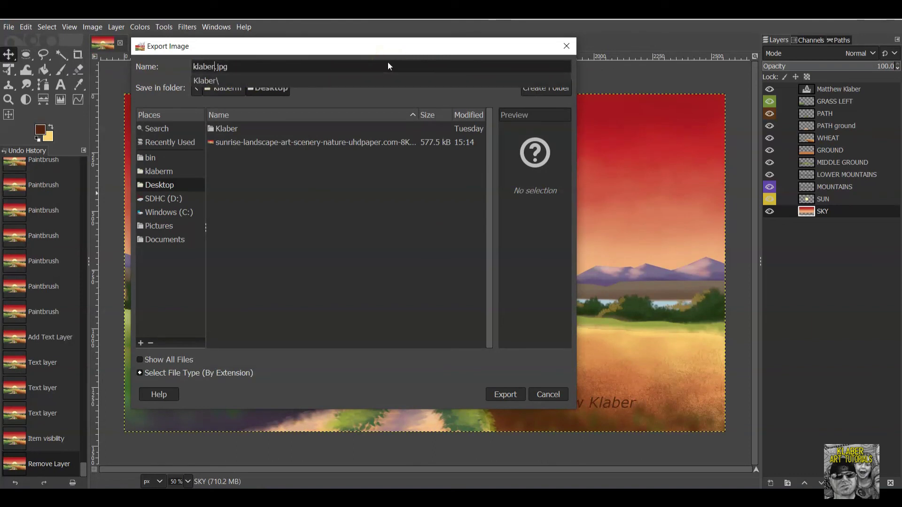
{"action": "type", "text": " digital painting"}
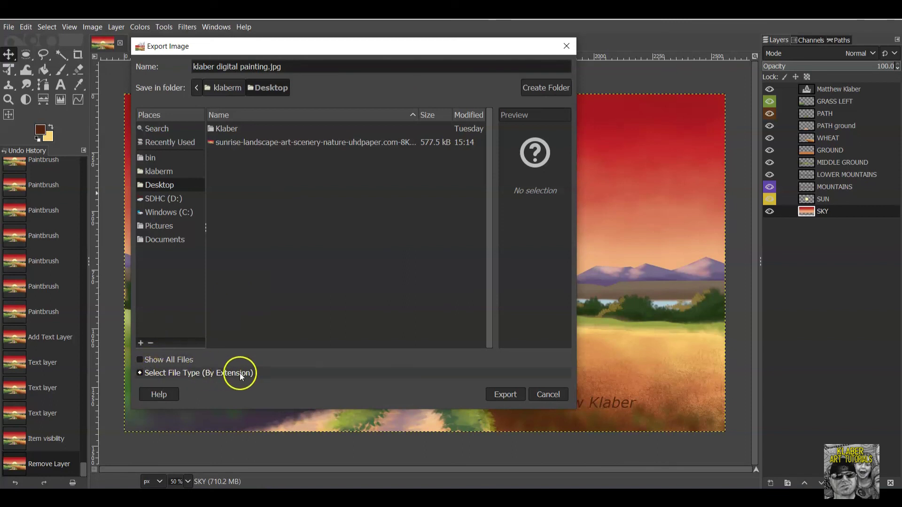
{"action": "left_click", "coordinate": [192, 373]}
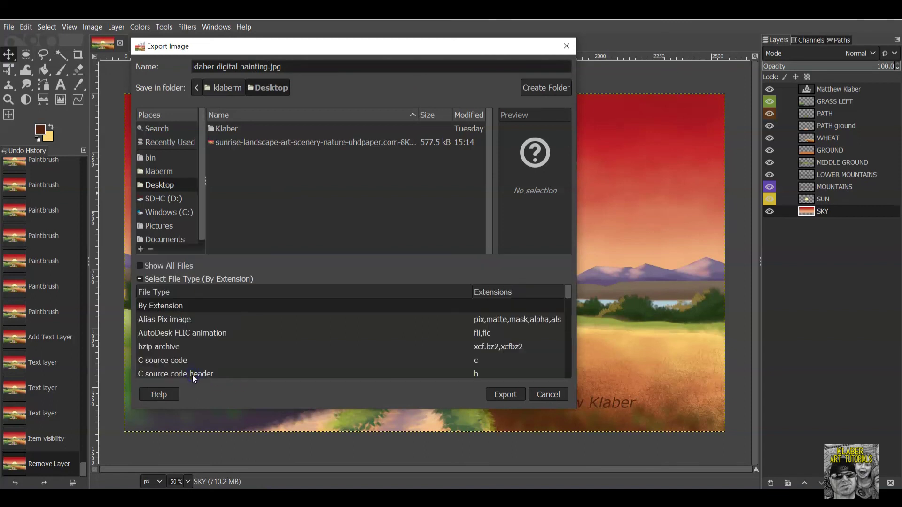
{"action": "scroll", "coordinate": [230, 332], "scroll_direction": "down", "scroll_amount": 2}
{"action": "scroll", "coordinate": [229, 330], "scroll_direction": "down", "scroll_amount": 5}
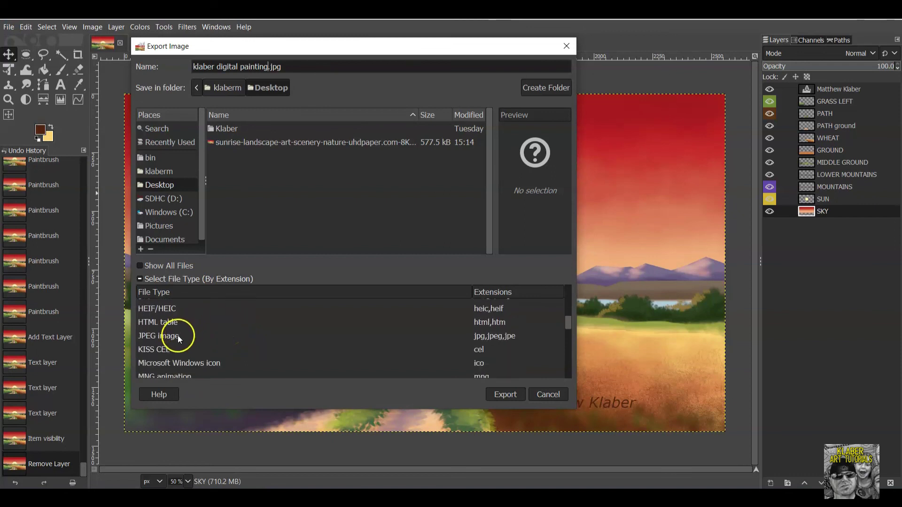
{"action": "left_click", "coordinate": [177, 335]}
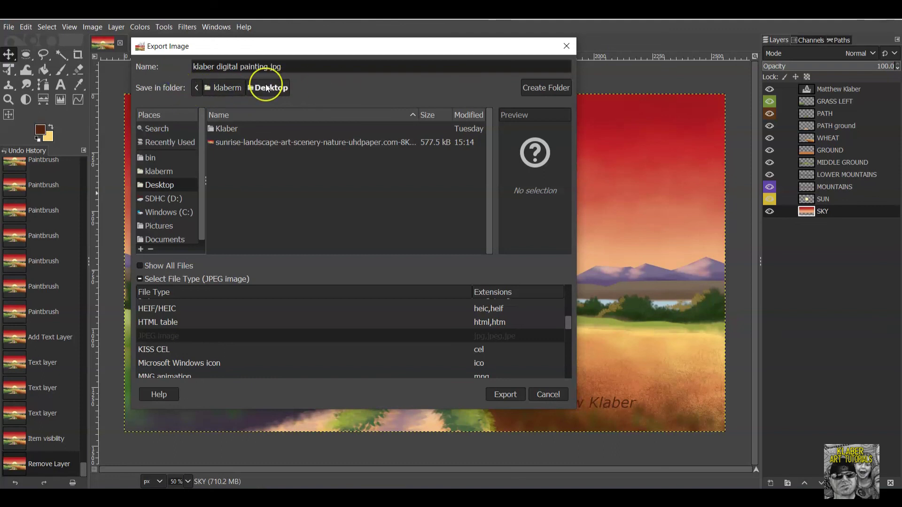
Set the export location back to the Desktop folder using the path bar.
{"action": "left_click", "coordinate": [231, 89]}
{"action": "left_click", "coordinate": [264, 89]}
{"action": "left_click", "coordinate": [254, 89]}
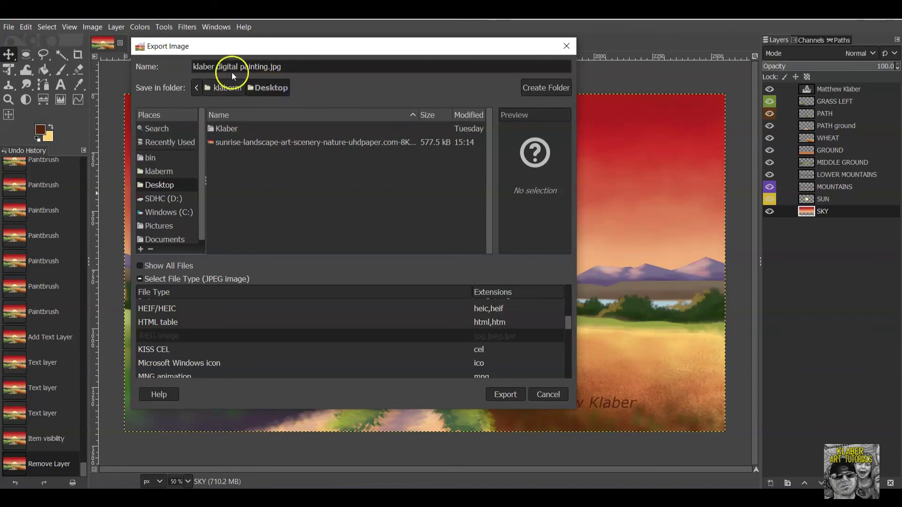
{"action": "left_click", "coordinate": [230, 88]}
{"action": "left_click", "coordinate": [197, 88]}
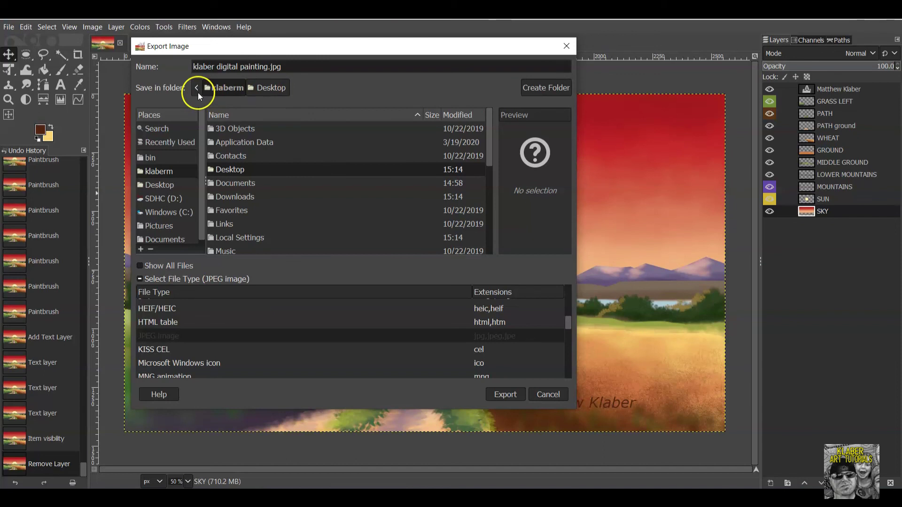
{"action": "left_click", "coordinate": [291, 88]}
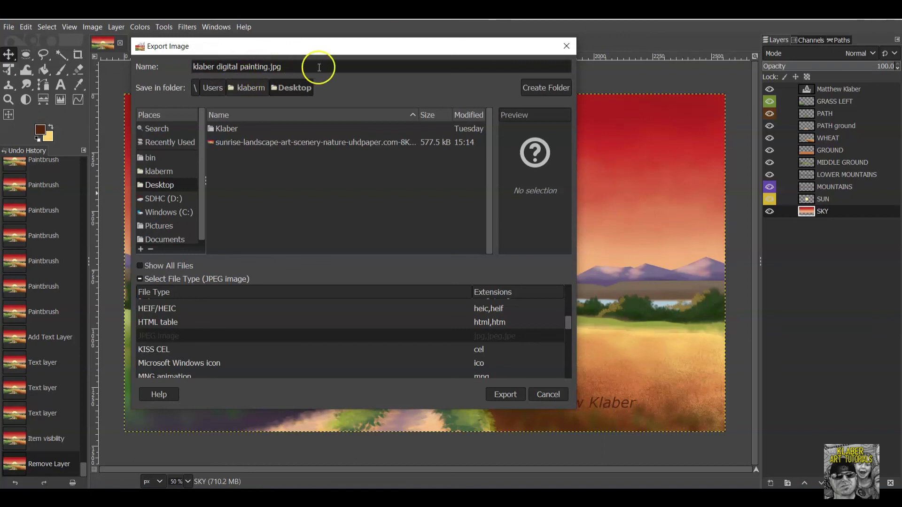
Export klaber digital painting.jpg at JPEG quality 100, then minimize GIMP.
{"action": "left_click", "coordinate": [506, 395]}
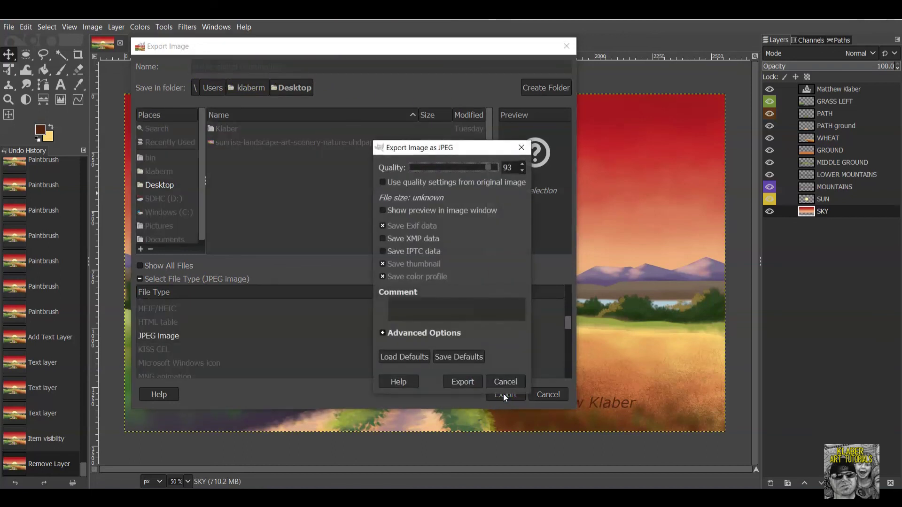
{"action": "left_click_drag", "start_coordinate": [488, 167], "coordinate": [497, 170]}
{"action": "left_click", "coordinate": [463, 381]}
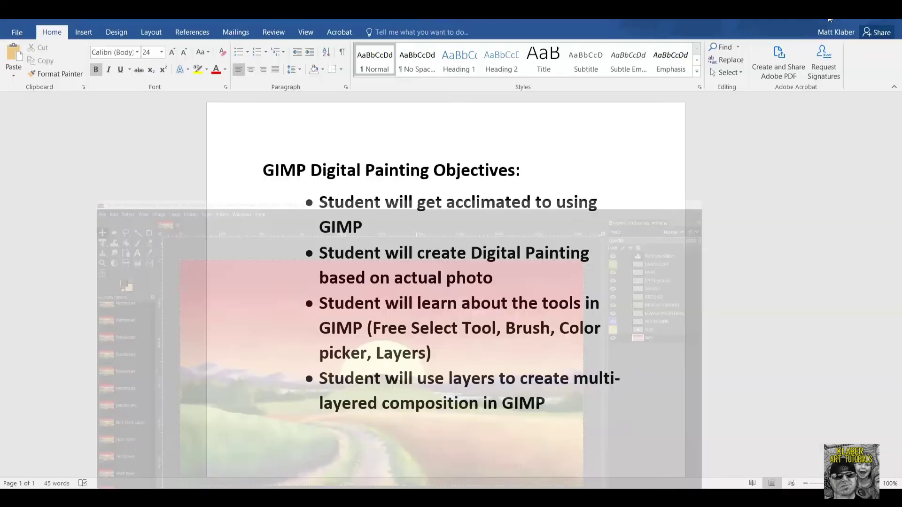
{"action": "left_click", "coordinate": [830, 19]}
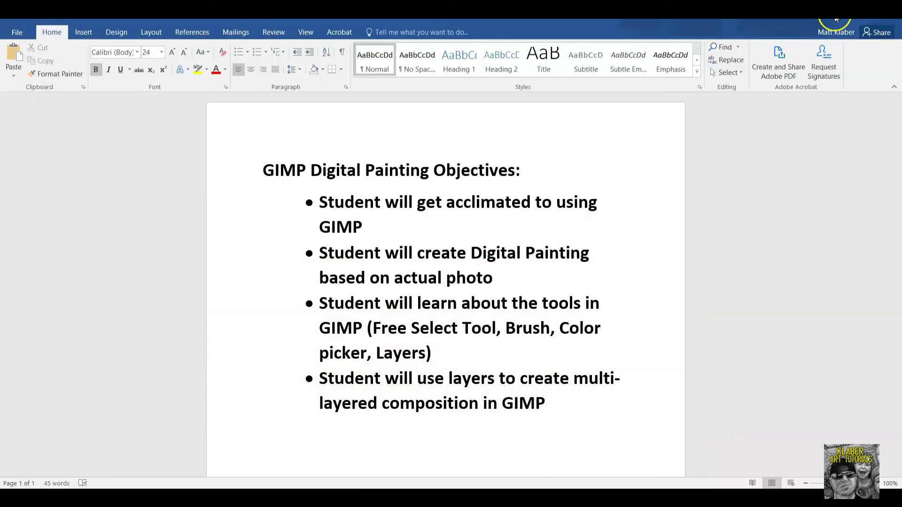
Minimize Word, open the sunrise-landscape photo, and place the painting icon beside it.
{"action": "left_click", "coordinate": [836, 19]}
{"action": "double_click", "coordinate": [89, 221]}
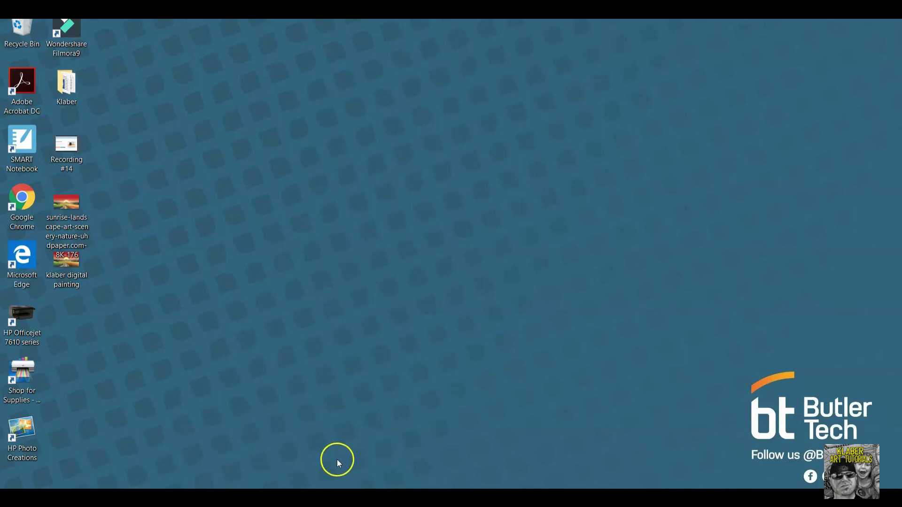
{"action": "left_click_drag", "start_coordinate": [76, 217], "coordinate": [221, 183]}
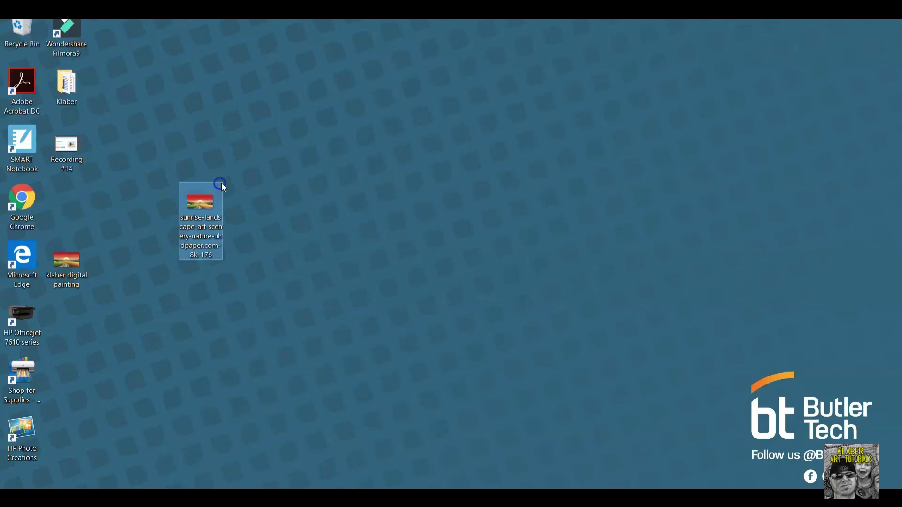
{"action": "left_click_drag", "start_coordinate": [73, 262], "coordinate": [248, 319]}
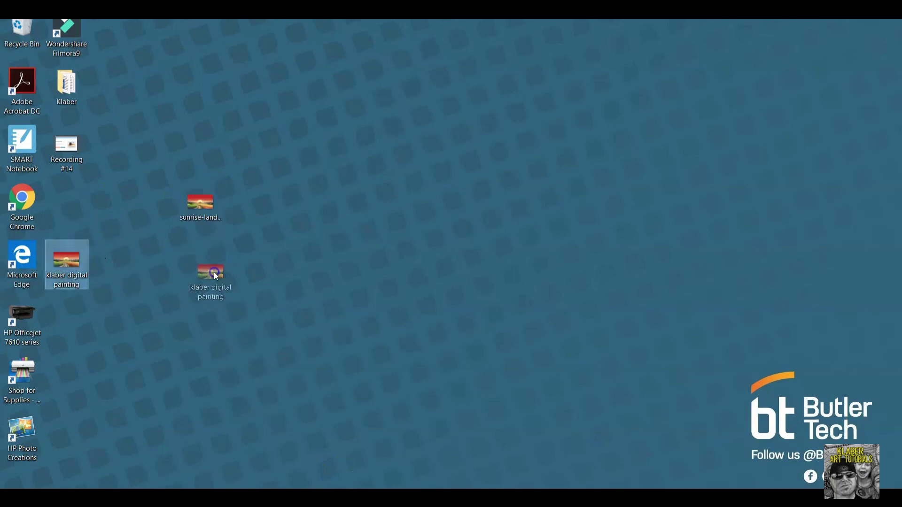
{"action": "left_click_drag", "start_coordinate": [214, 273], "coordinate": [215, 274]}
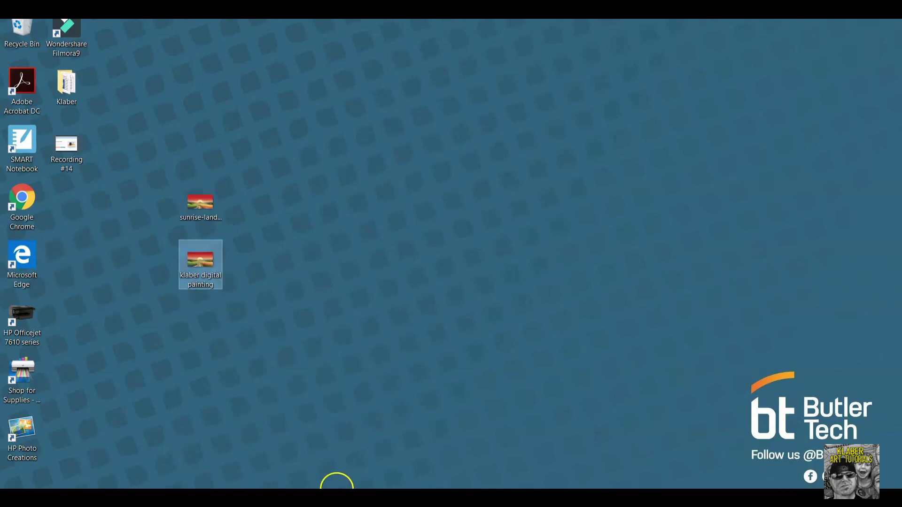
{"action": "left_click", "coordinate": [76, 486]}
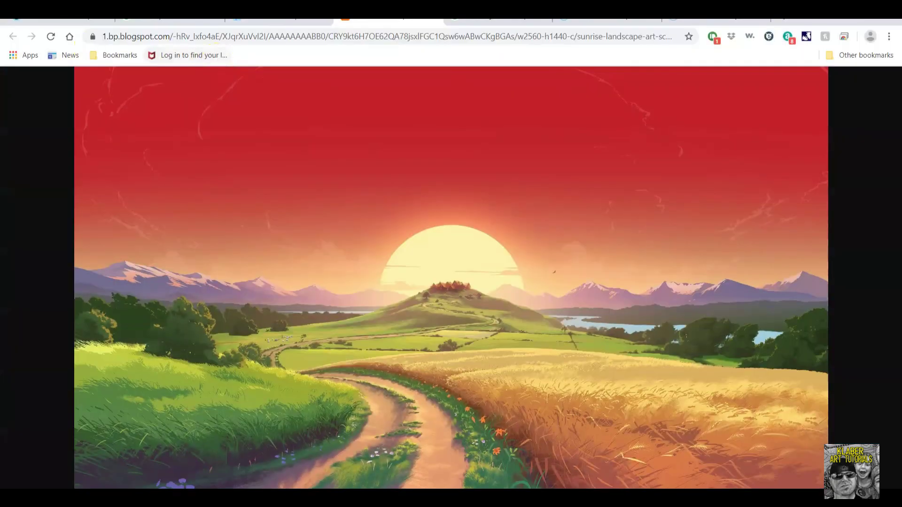
In Schoology, look through the course materials and Archived Work, ending in the Week 29 Digital Painting folder.
{"action": "left_click", "coordinate": [114, 24]}
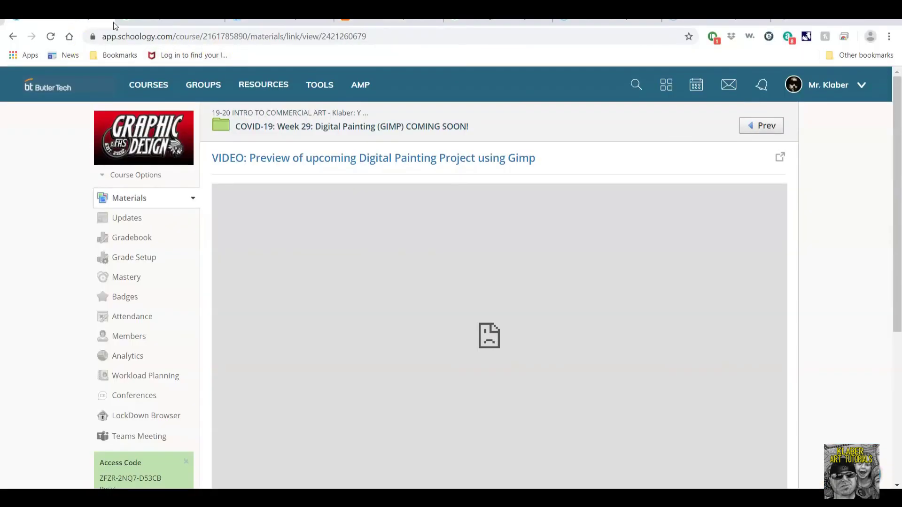
{"action": "left_click", "coordinate": [368, 128]}
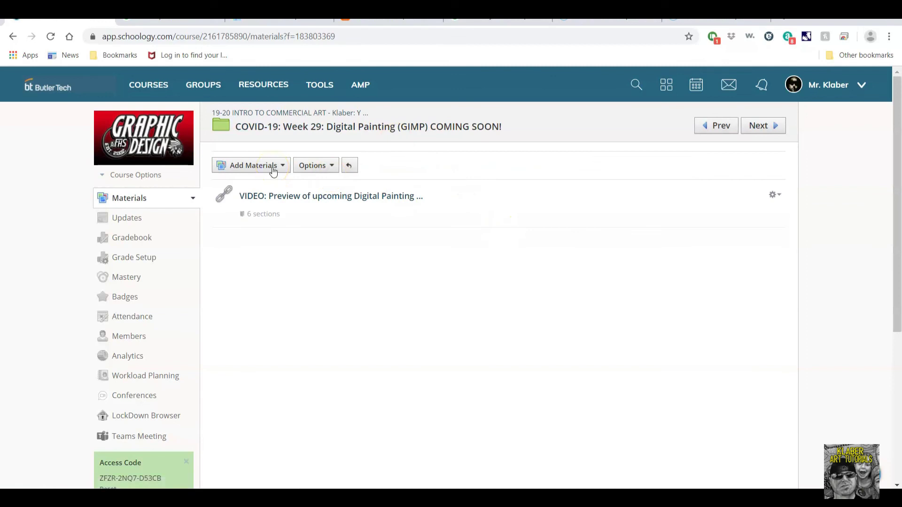
{"action": "left_click", "coordinate": [301, 113]}
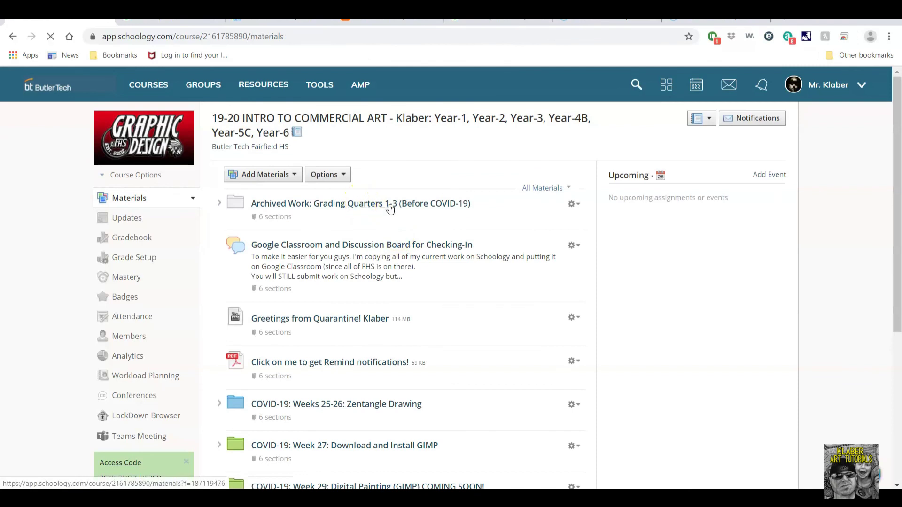
{"action": "left_click", "coordinate": [390, 209]}
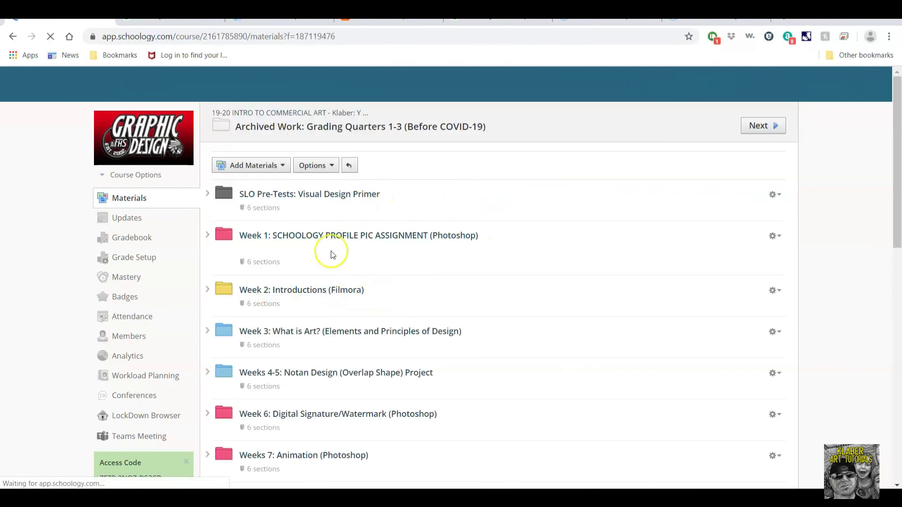
{"action": "scroll", "coordinate": [402, 342], "scroll_direction": "down", "scroll_amount": 3}
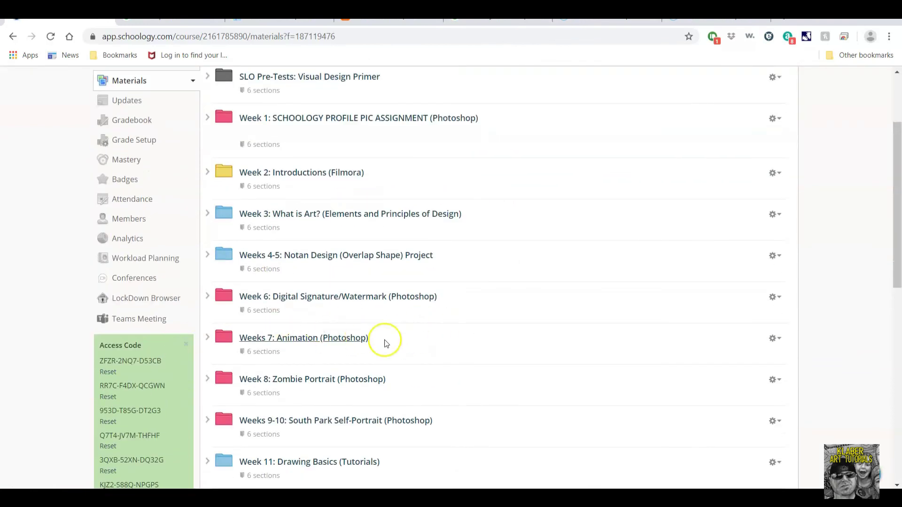
{"action": "left_click", "coordinate": [12, 36]}
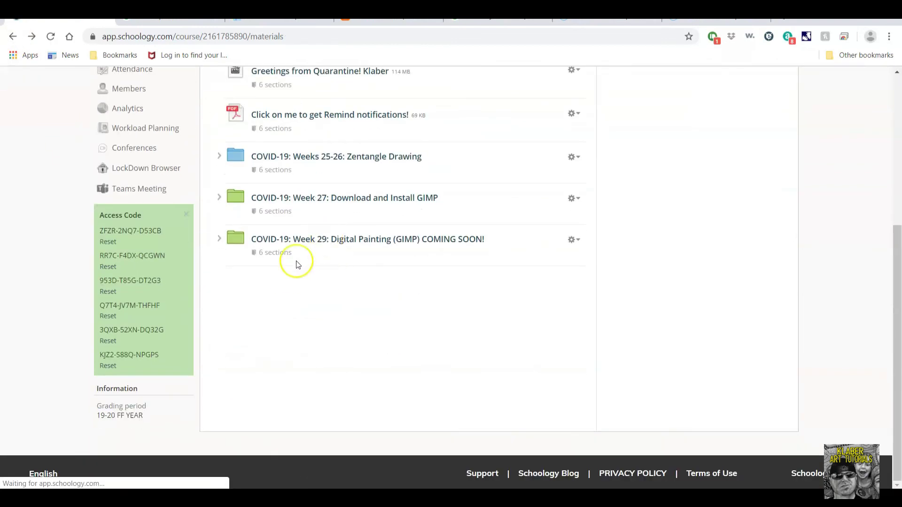
{"action": "left_click", "coordinate": [307, 238]}
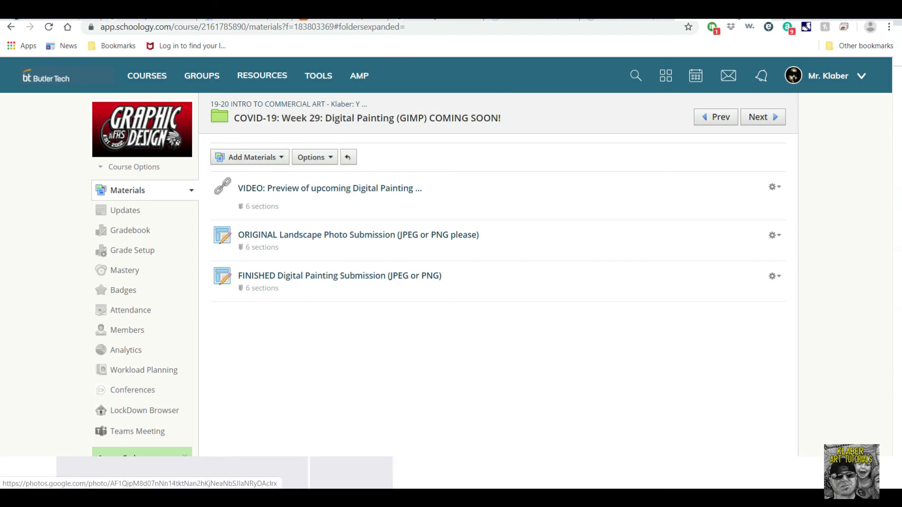
{"action": "left_click", "coordinate": [352, 472]}
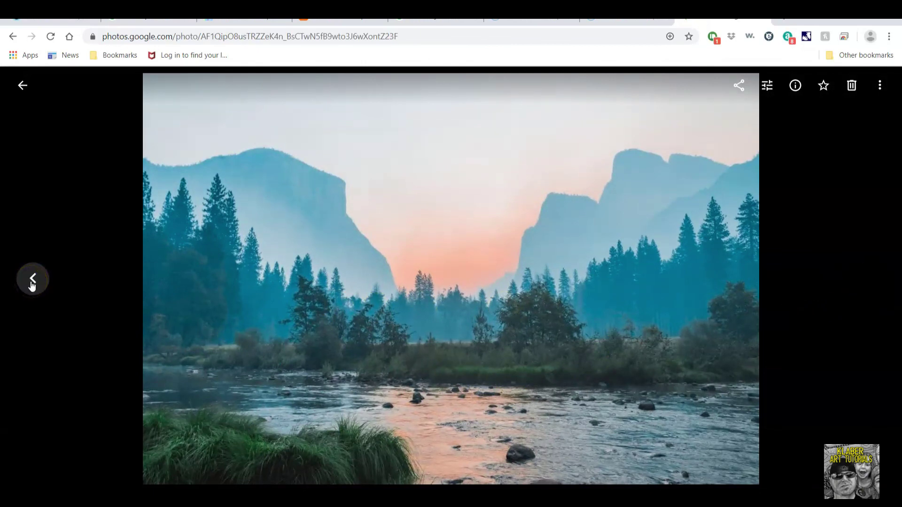
{"action": "left_click", "coordinate": [33, 281]}
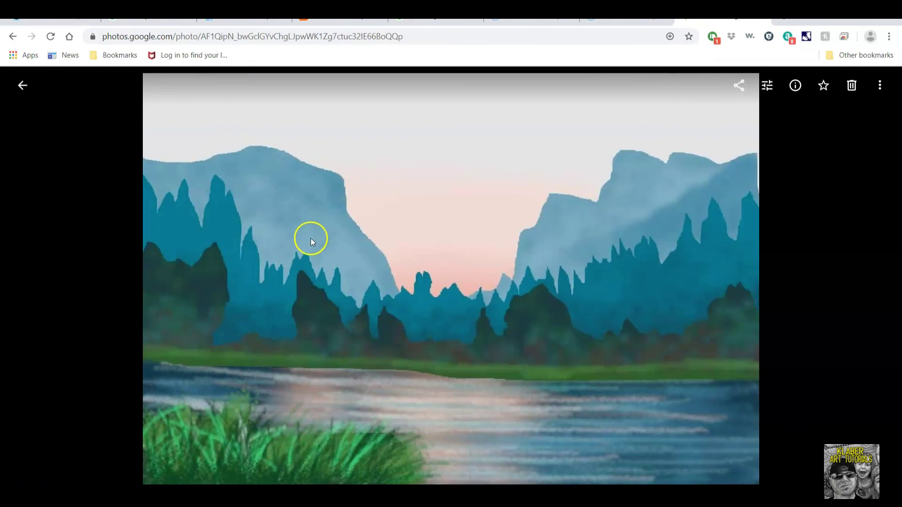
{"action": "left_click", "coordinate": [874, 274]}
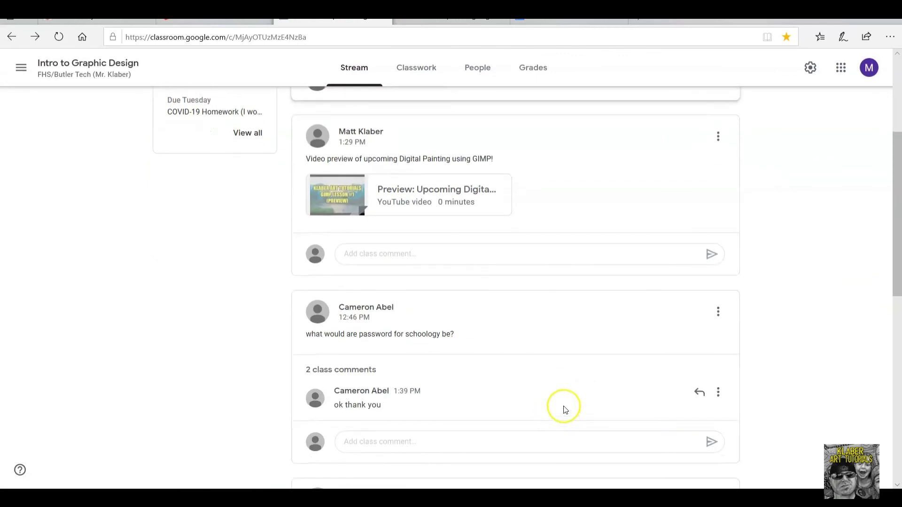
Scroll through the Intro to Graphic Design stream's GIMP digital-painting preview post.
{"action": "scroll", "coordinate": [560, 406], "scroll_direction": "up", "scroll_amount": 4}
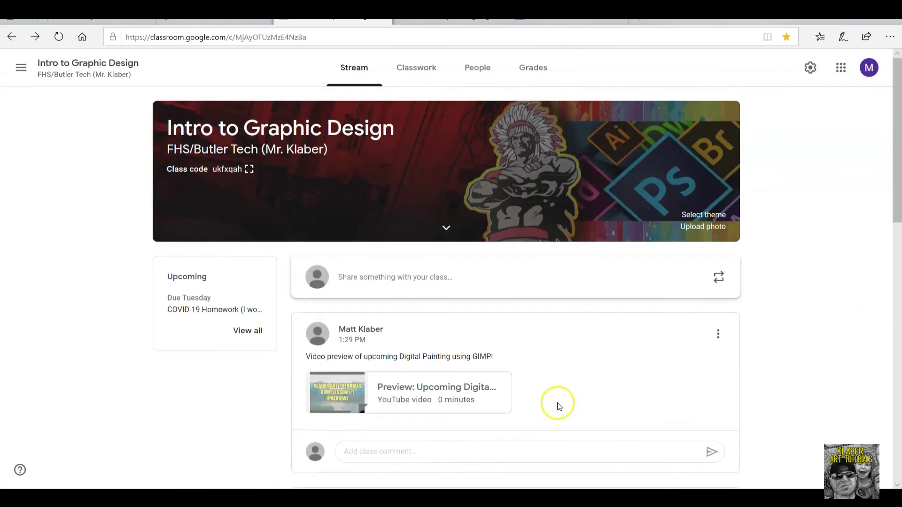
{"action": "scroll", "coordinate": [528, 436], "scroll_direction": "down", "scroll_amount": 3}
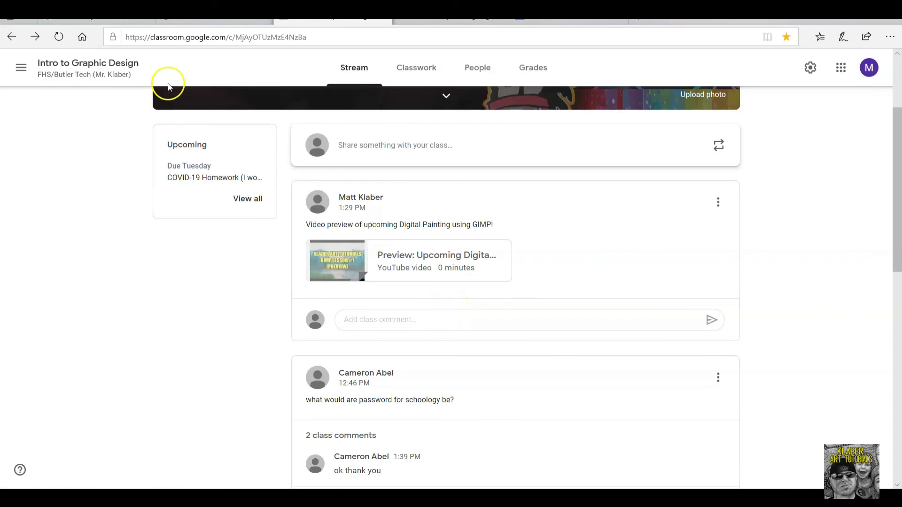
{"action": "mouse_move", "coordinate": [568, 21]}
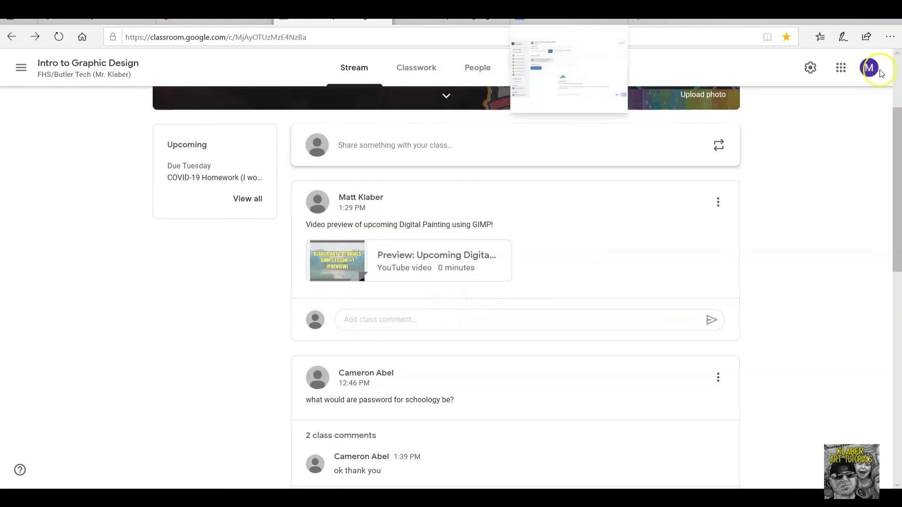